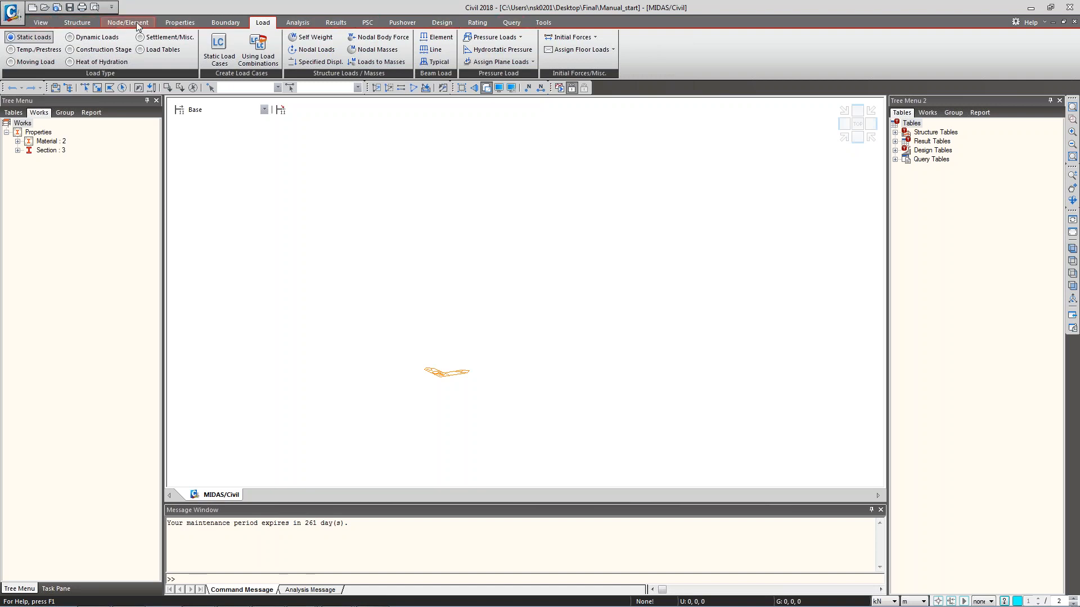
Expand the material and section lists in the works tree to view the defined entries.
click(88, 21)
click(121, 23)
click(179, 22)
click(66, 25)
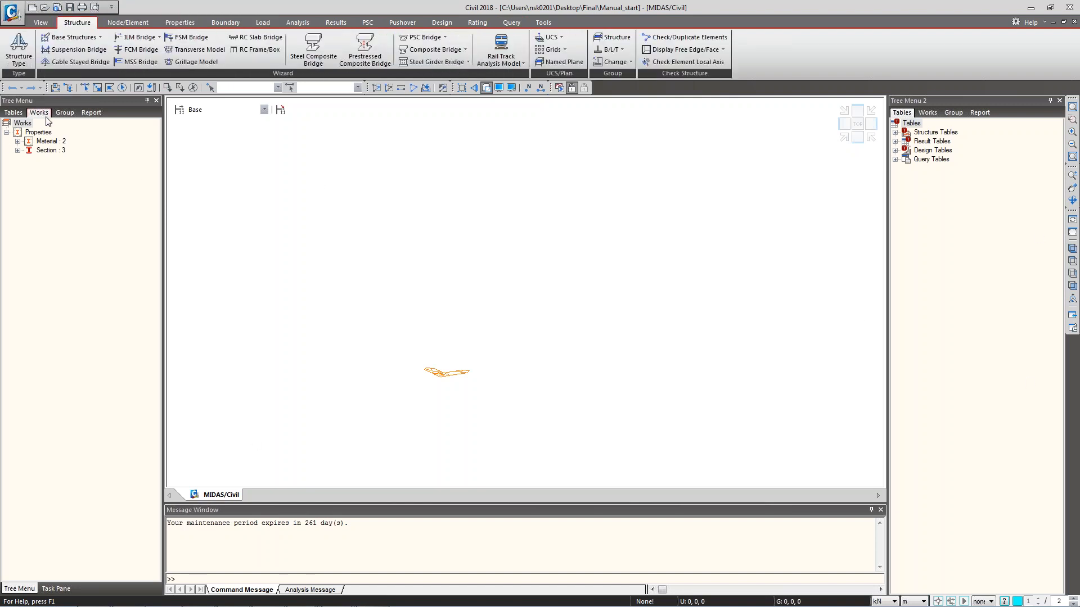
double_click(45, 141)
double_click(50, 168)
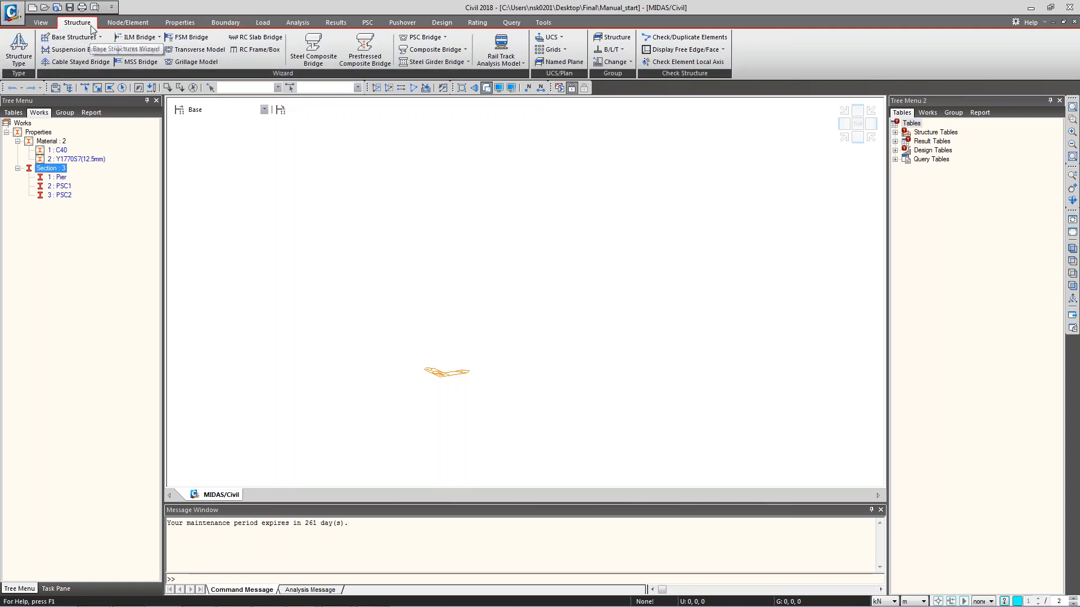
Look through the available node/element, property, boundary, load, analysis, results and PSC design commands.
click(145, 25)
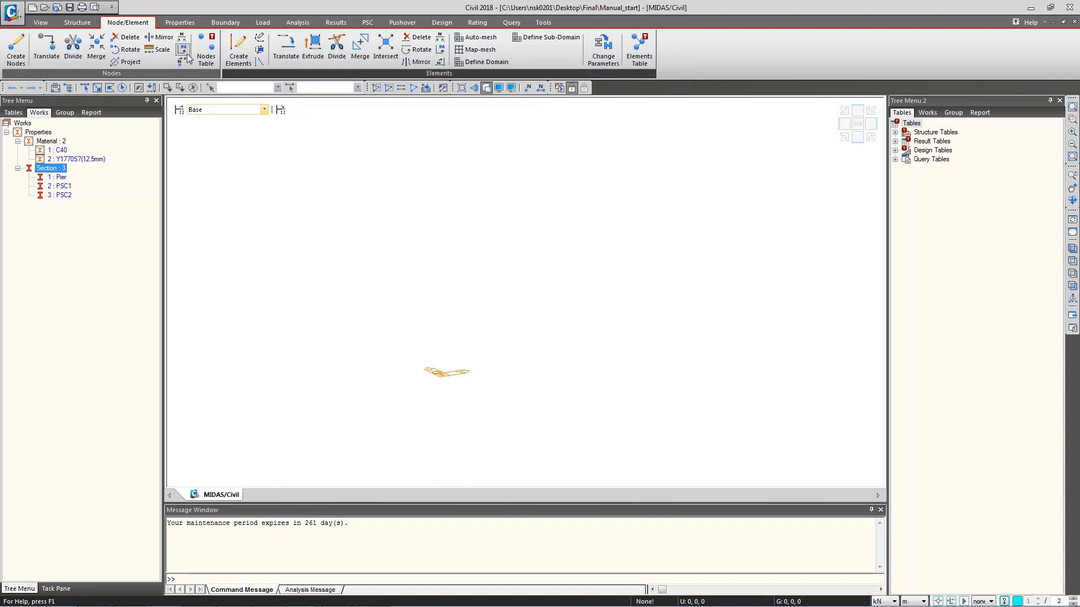
click(192, 25)
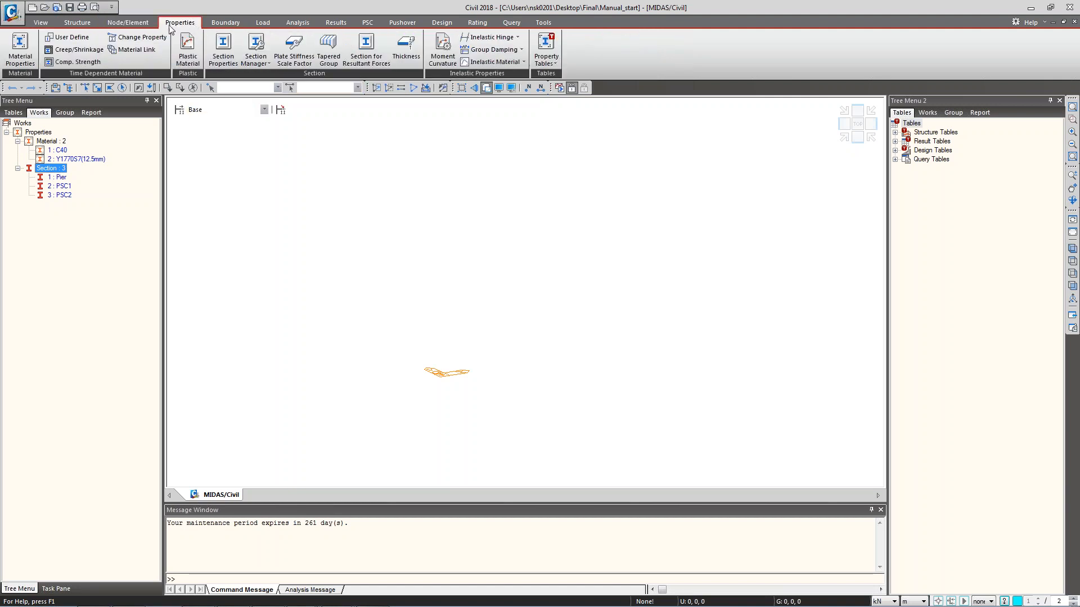
click(229, 23)
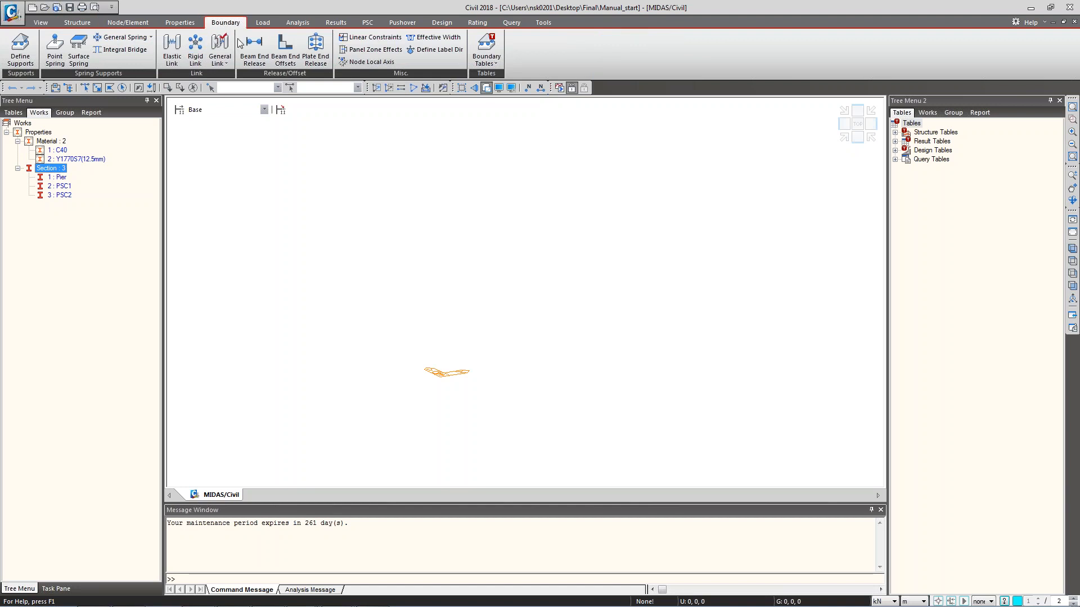
click(270, 23)
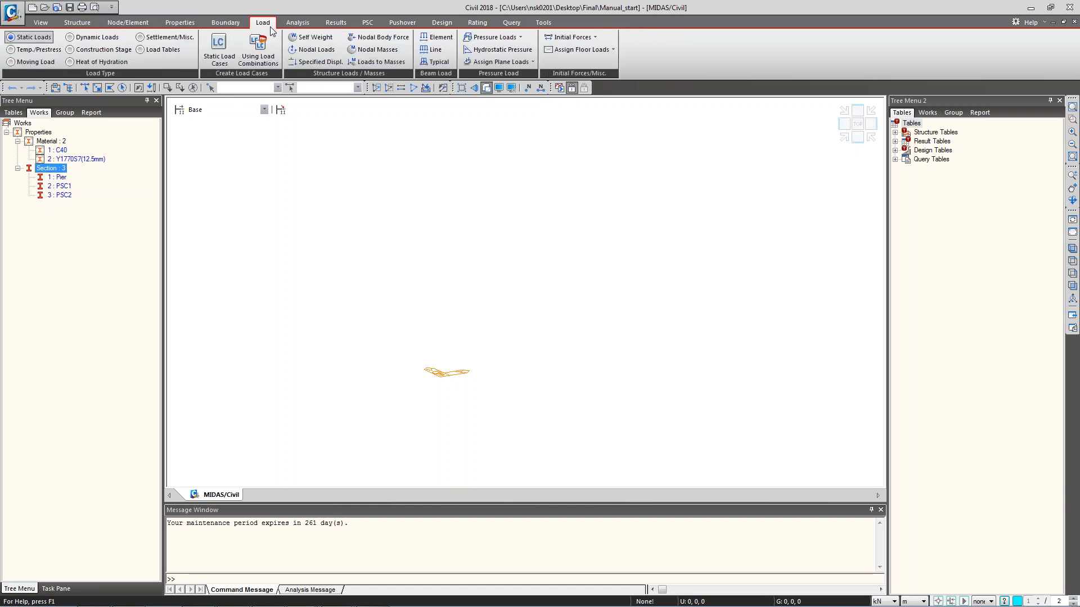
click(298, 24)
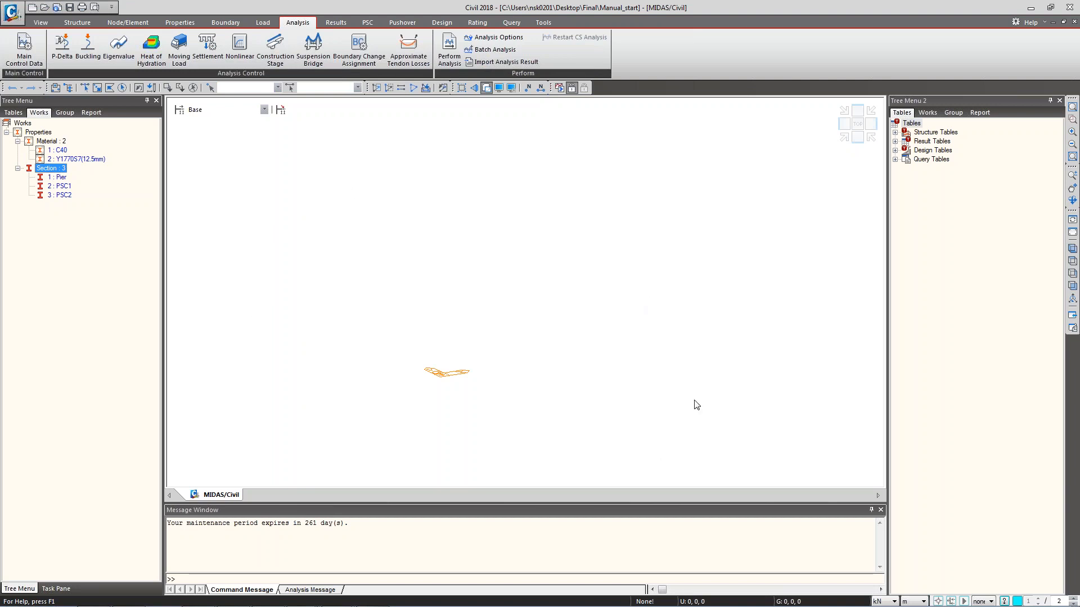
click(310, 388)
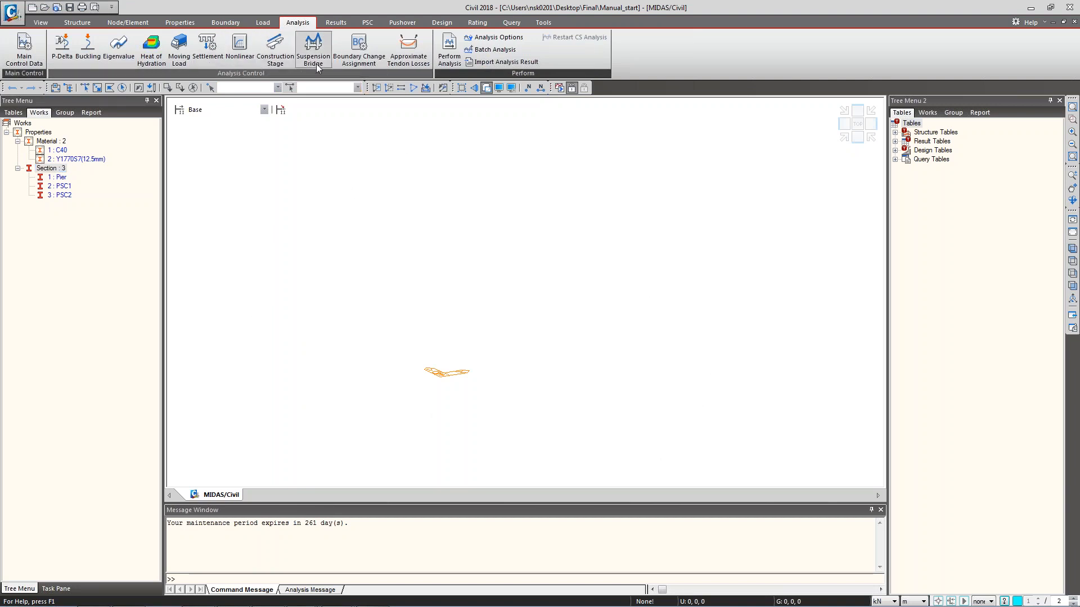
click(344, 27)
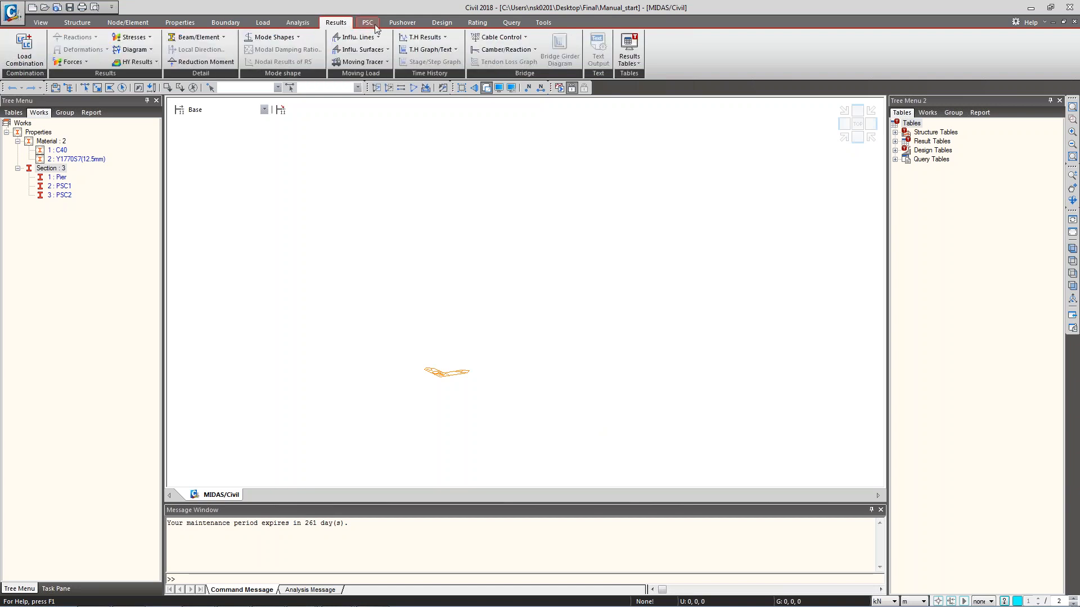
click(369, 24)
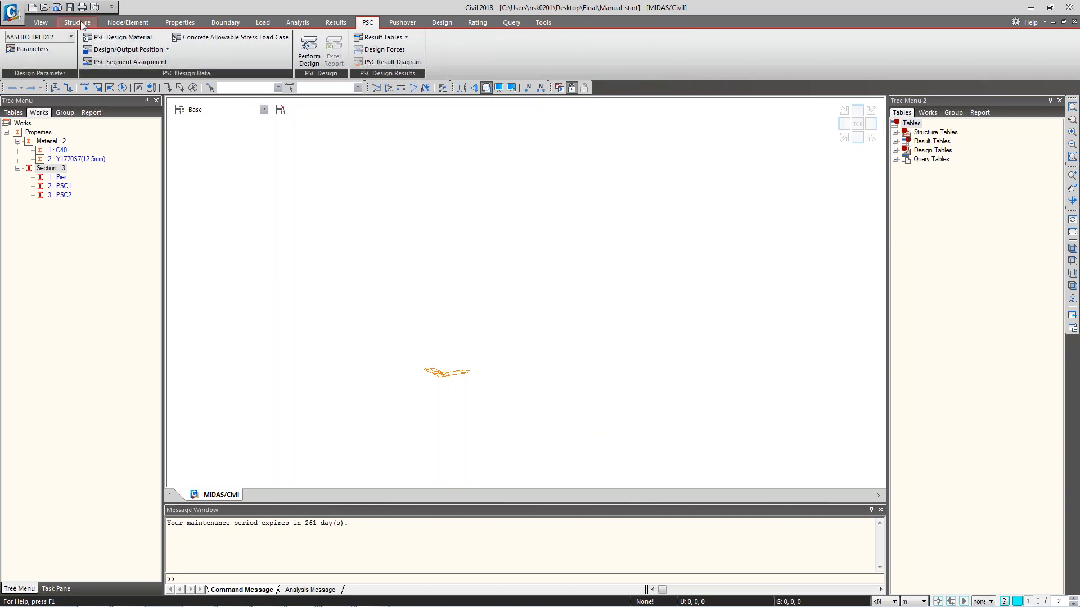
Examine the material data of the C40 concrete and the Y1770S7(12.5mm) steel, leaving both unchanged.
click(128, 23)
click(178, 22)
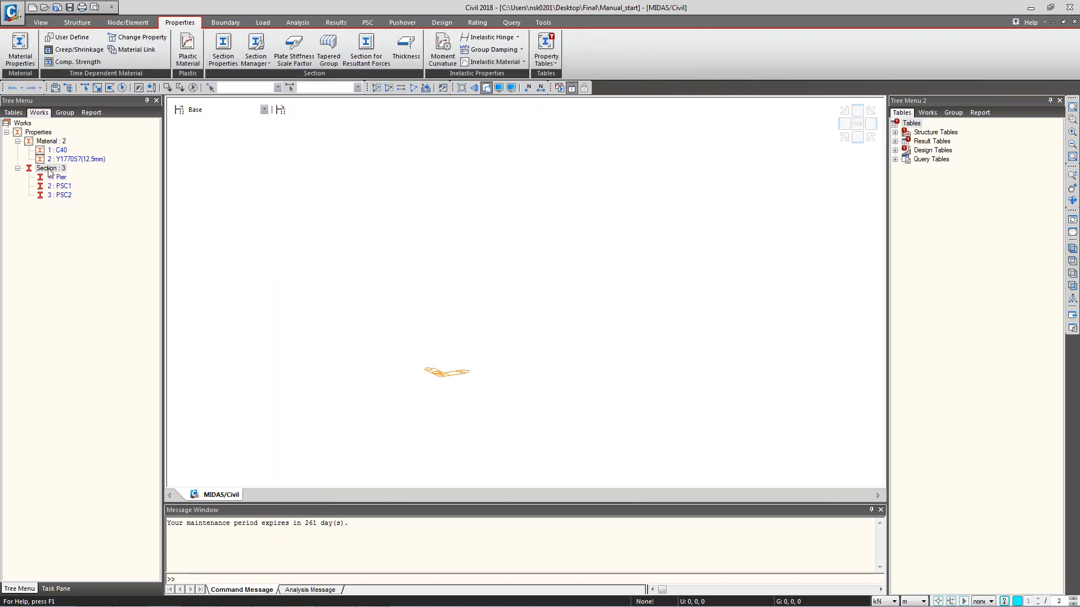
click(20, 50)
drag(174, 5, 361, 136)
click(301, 191)
double_click(301, 191)
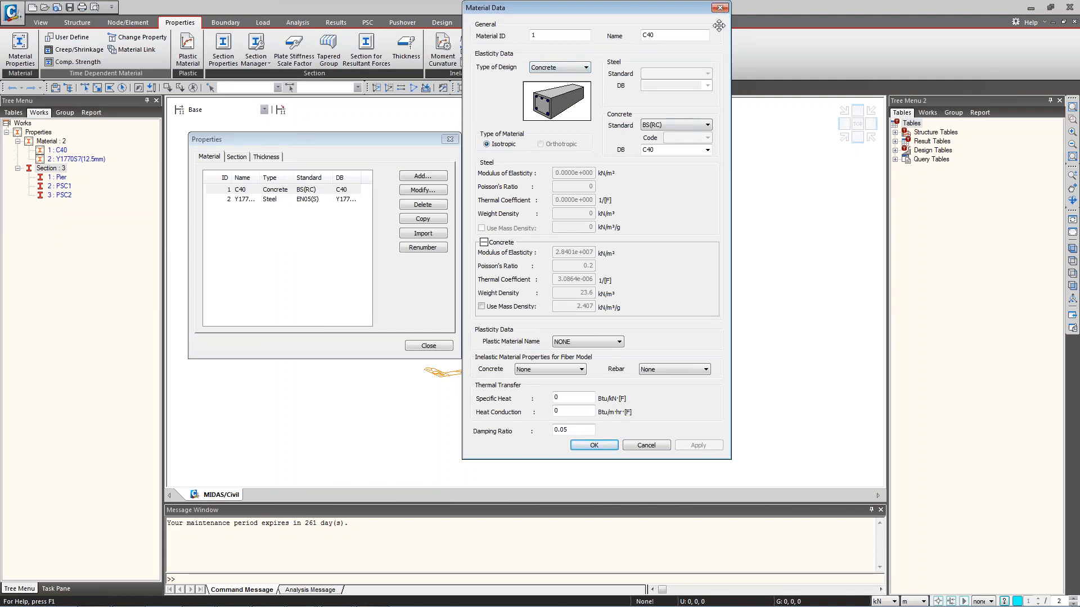
click(720, 8)
click(269, 200)
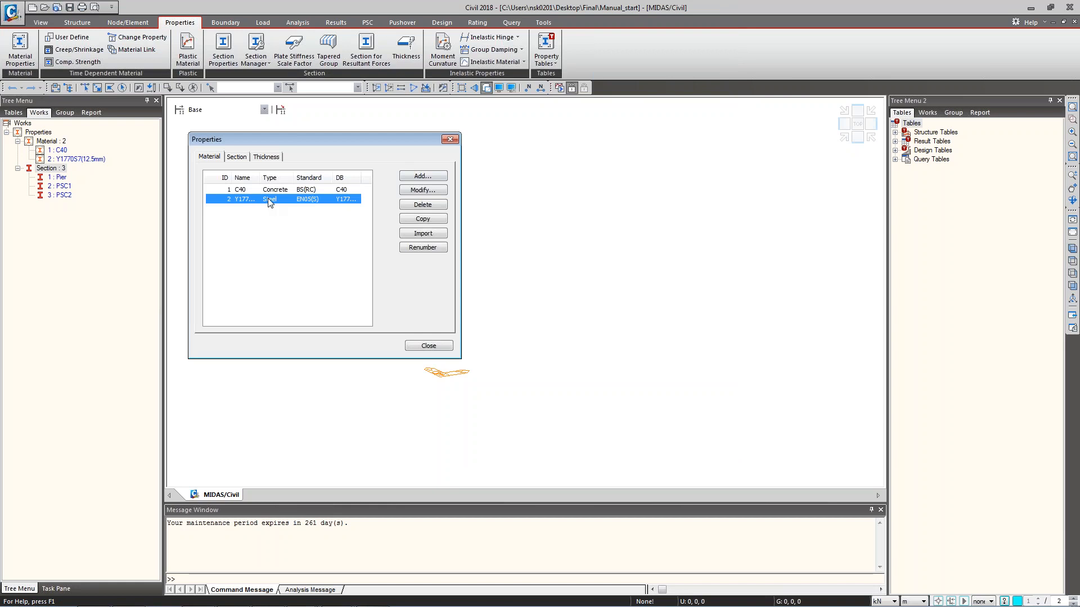
double_click(329, 201)
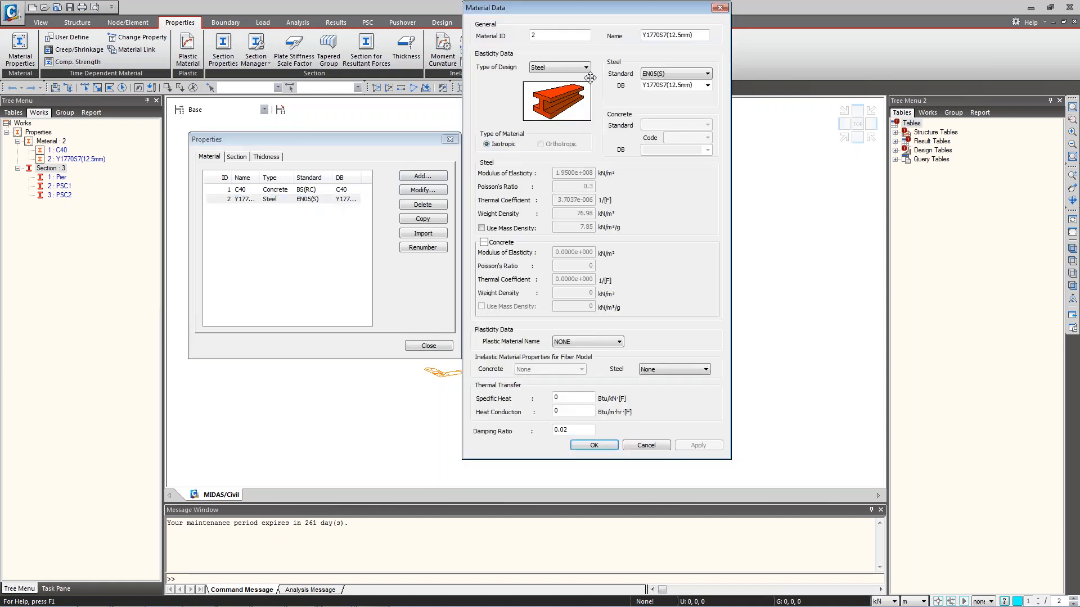
click(723, 8)
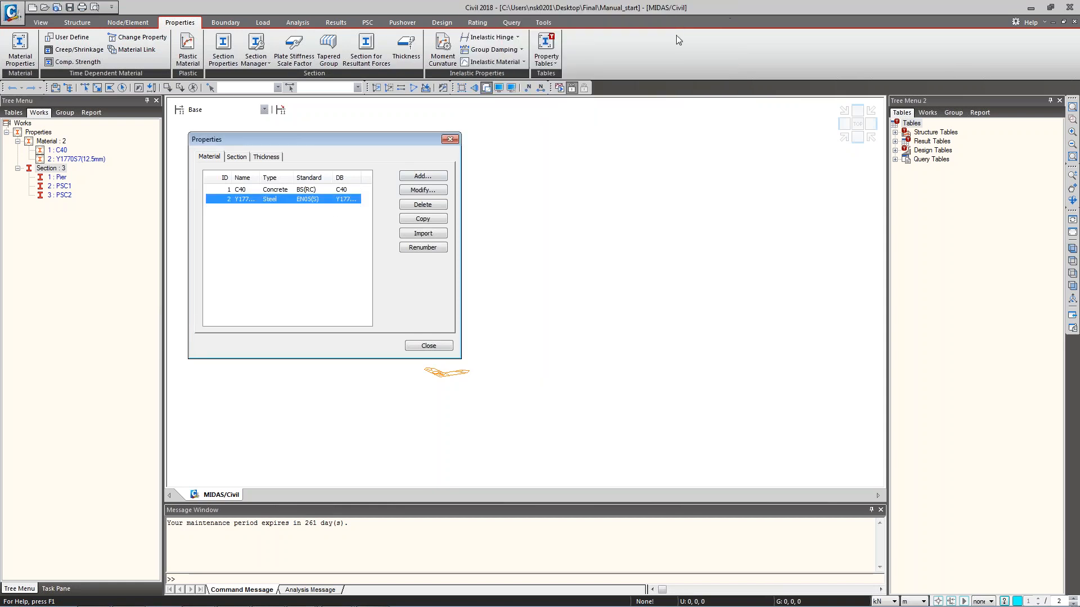
Examine the shapes of the defined sections Pier, PSC1 and PSC2.
click(237, 157)
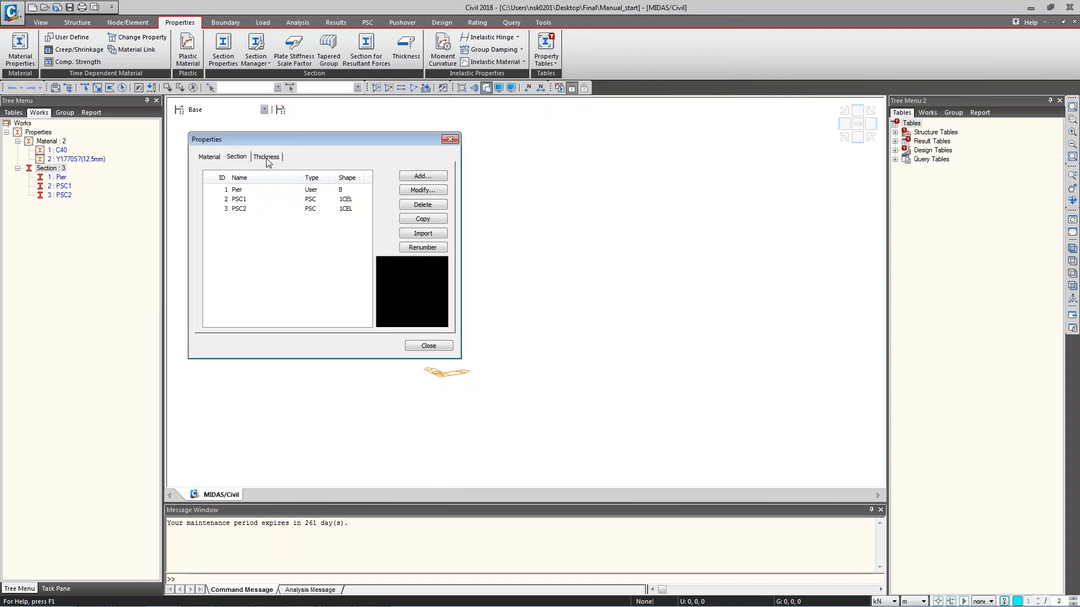
click(258, 191)
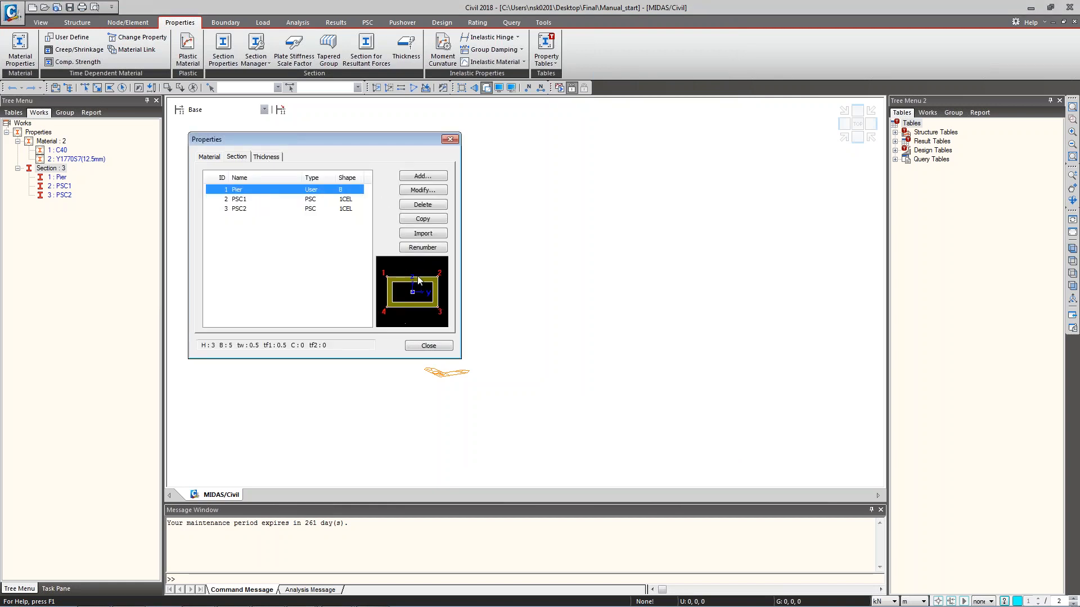
click(251, 199)
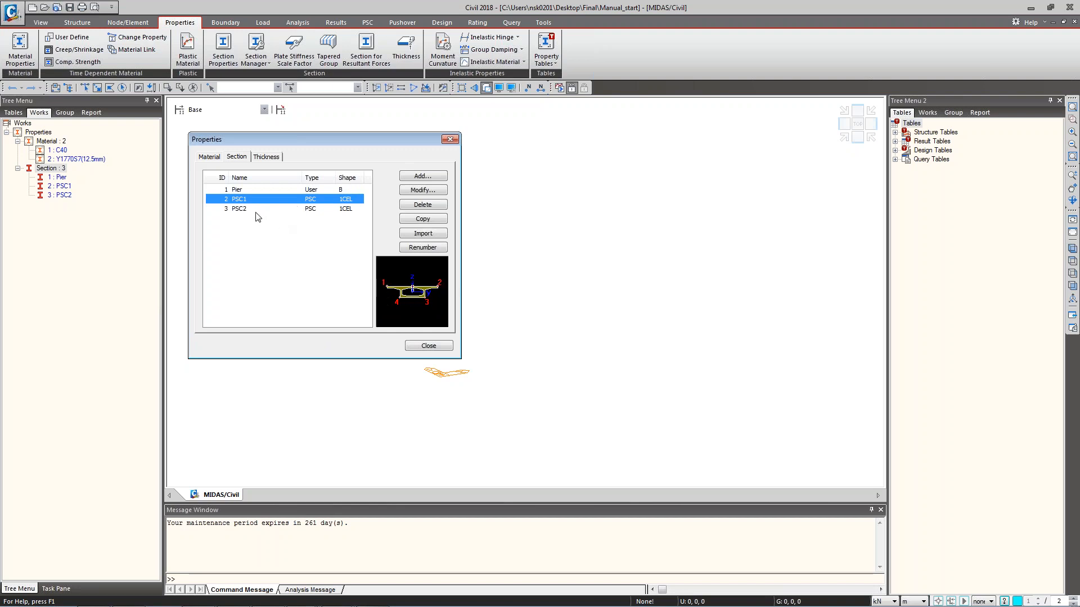
click(270, 209)
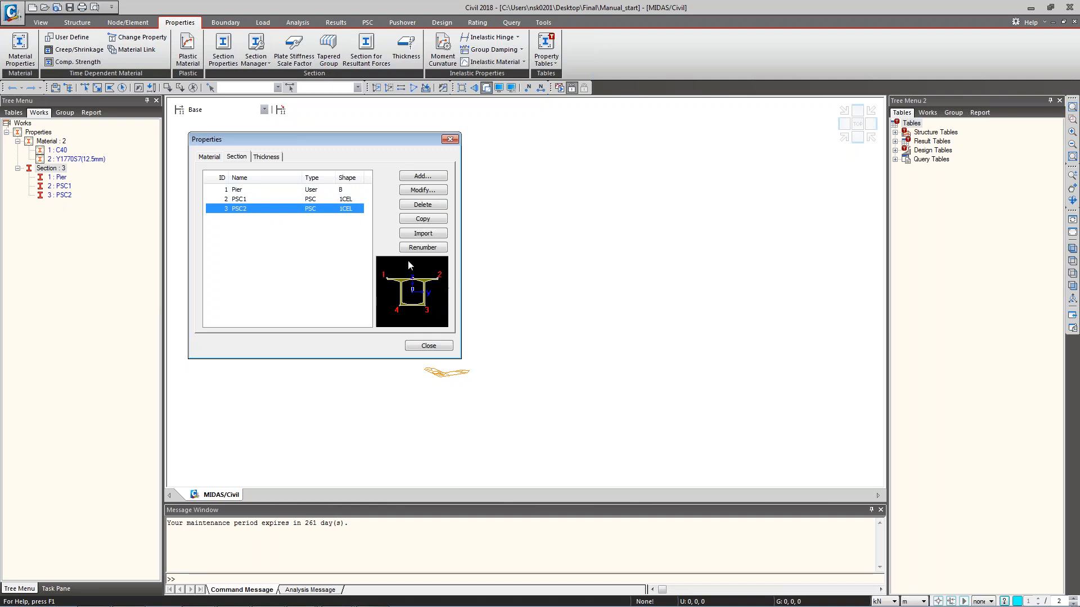
Start a new tapered section with the PSC-1CELL shape and name it Taper1.
click(423, 177)
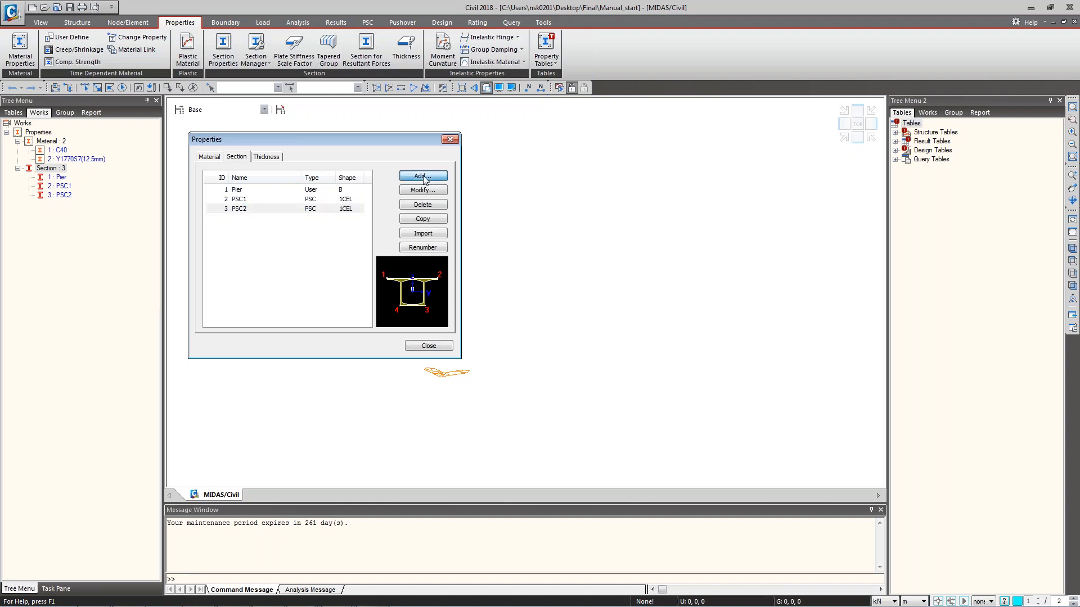
drag(350, 248, 628, 144)
click(624, 156)
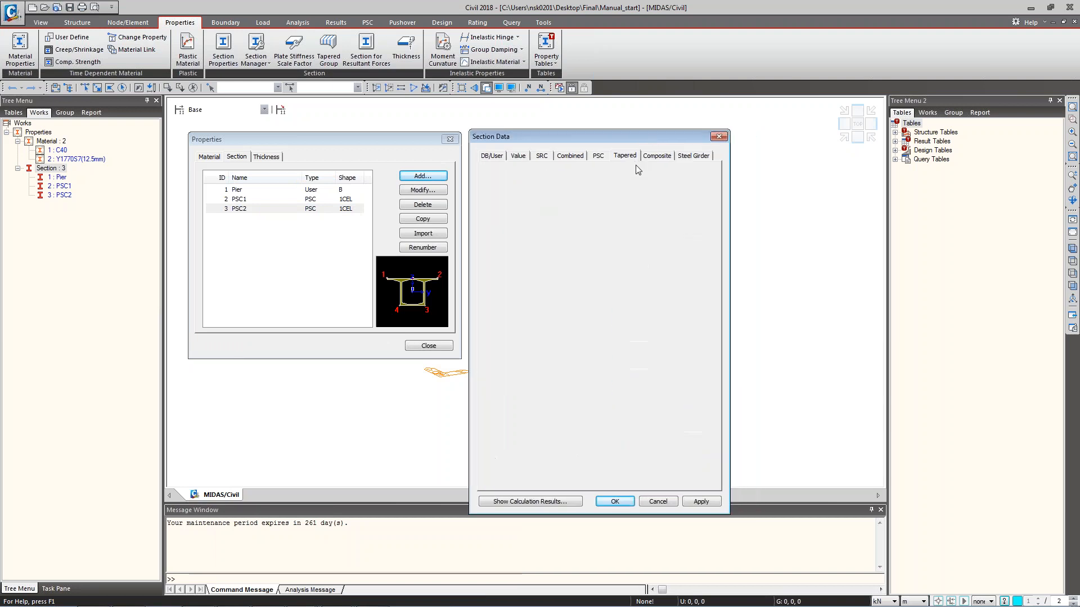
click(647, 189)
scroll(618, 265, down, 4)
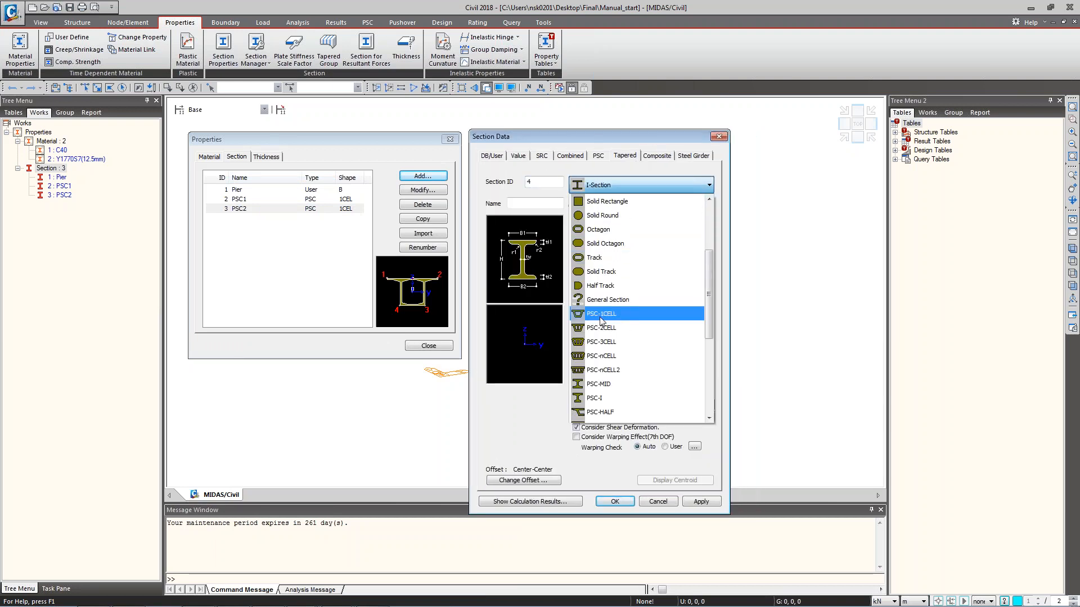
click(601, 314)
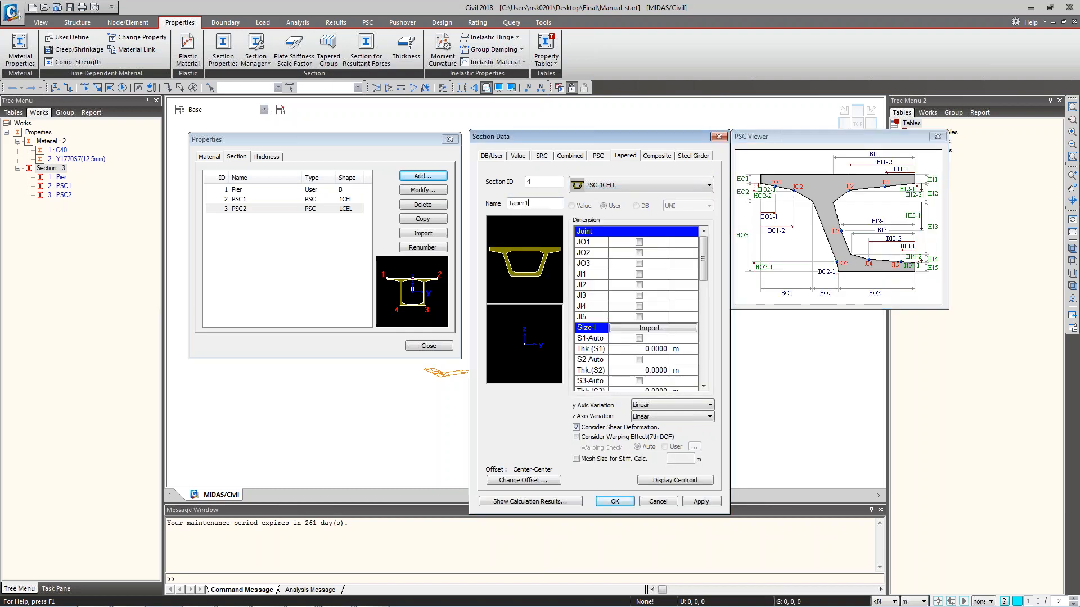
Import the PSC1 dimensions for the I-end of Taper1 and the PSC2 dimensions for its J-end.
click(661, 328)
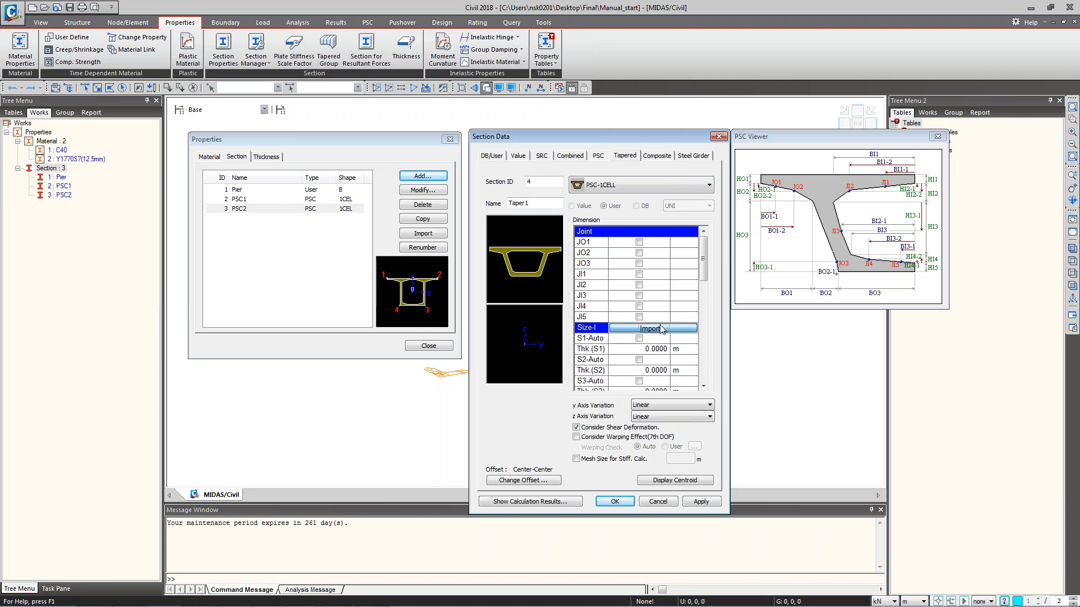
click(518, 298)
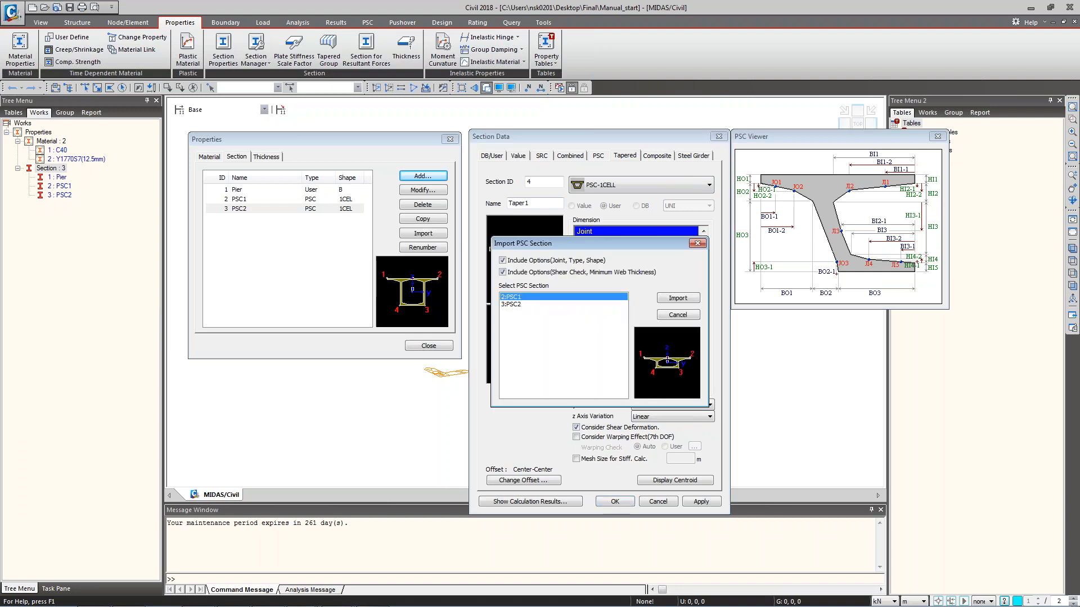
click(678, 298)
scroll(664, 301, down, 5)
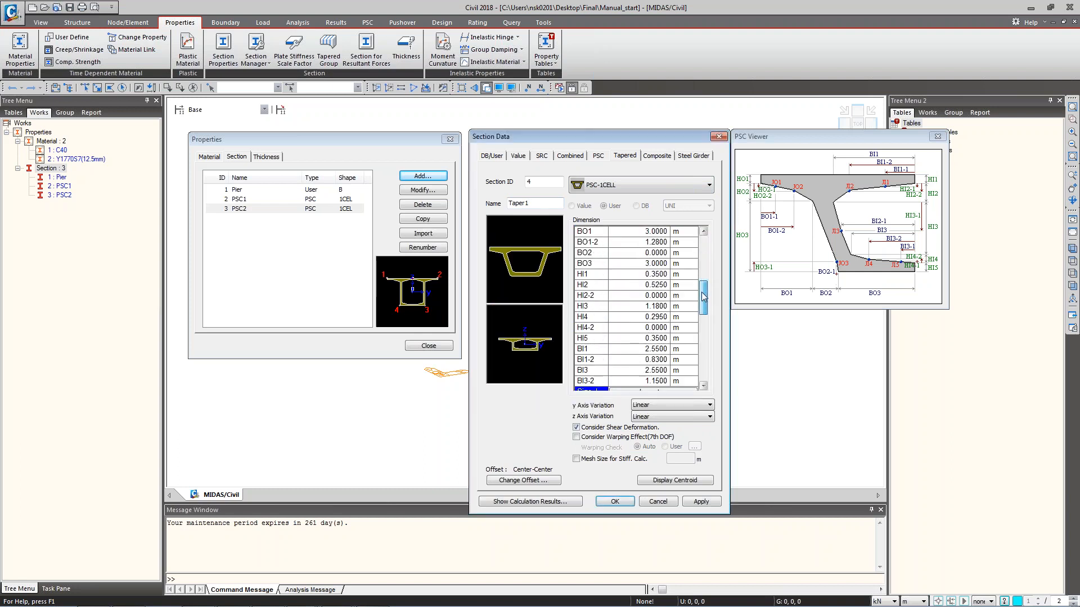
click(662, 296)
click(520, 304)
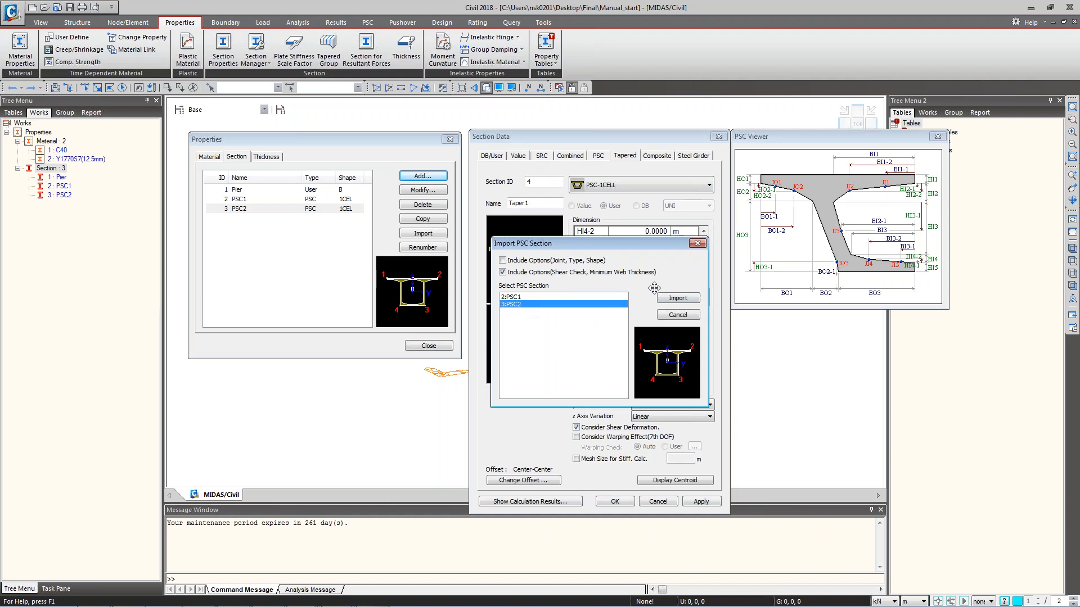
click(679, 298)
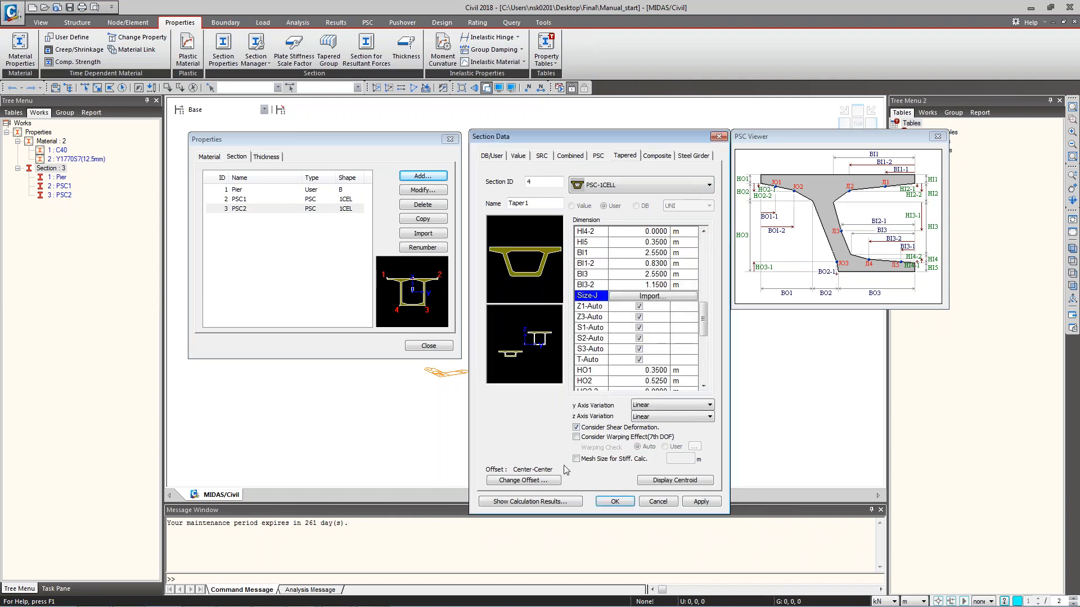
Set the offset of Taper1 to Center-Top and save the section.
click(529, 481)
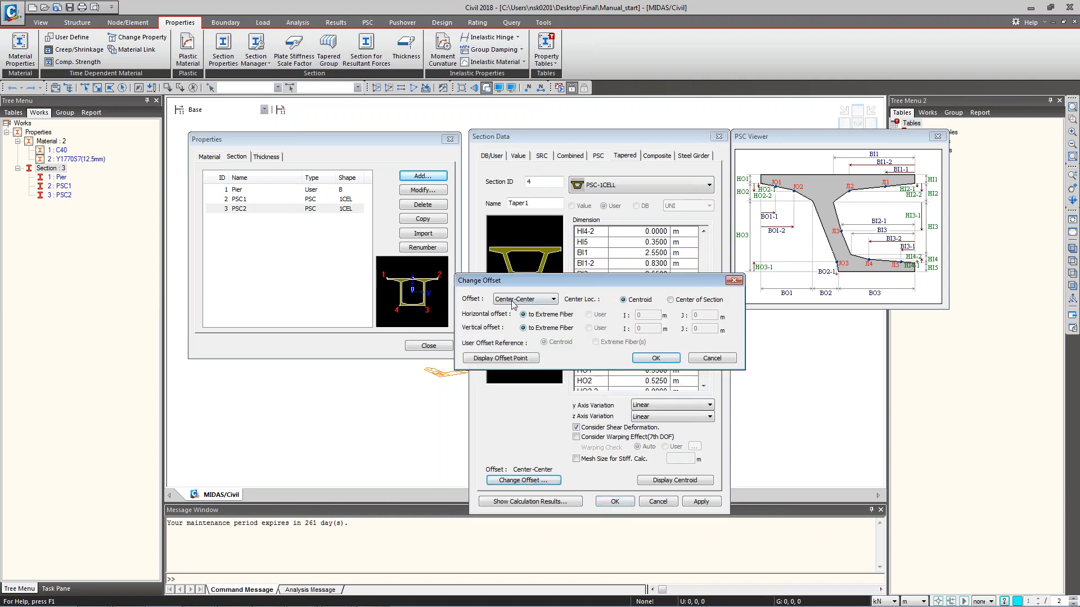
click(512, 302)
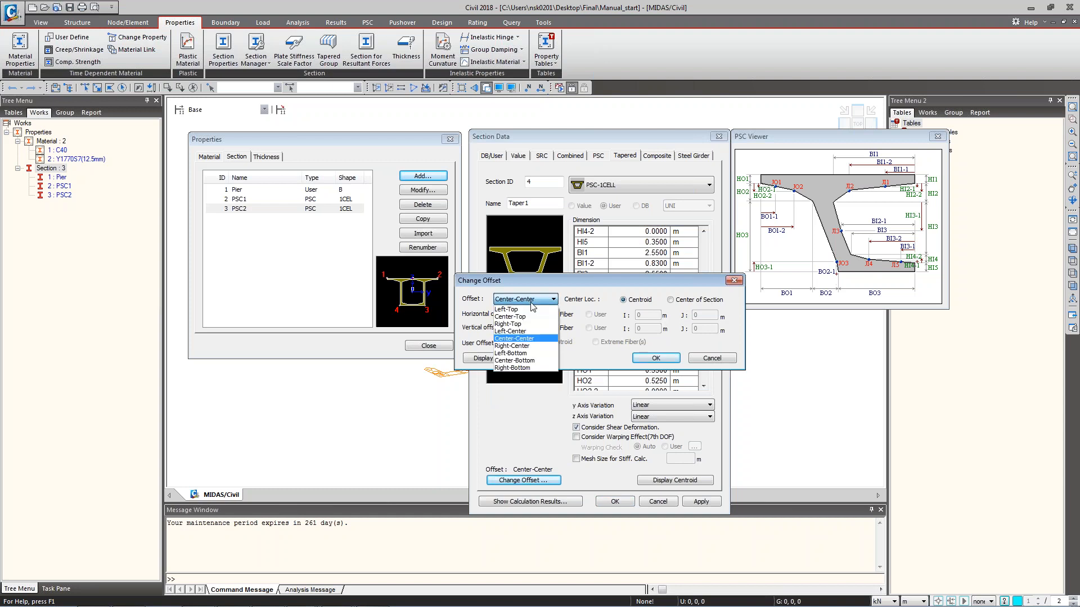
click(531, 318)
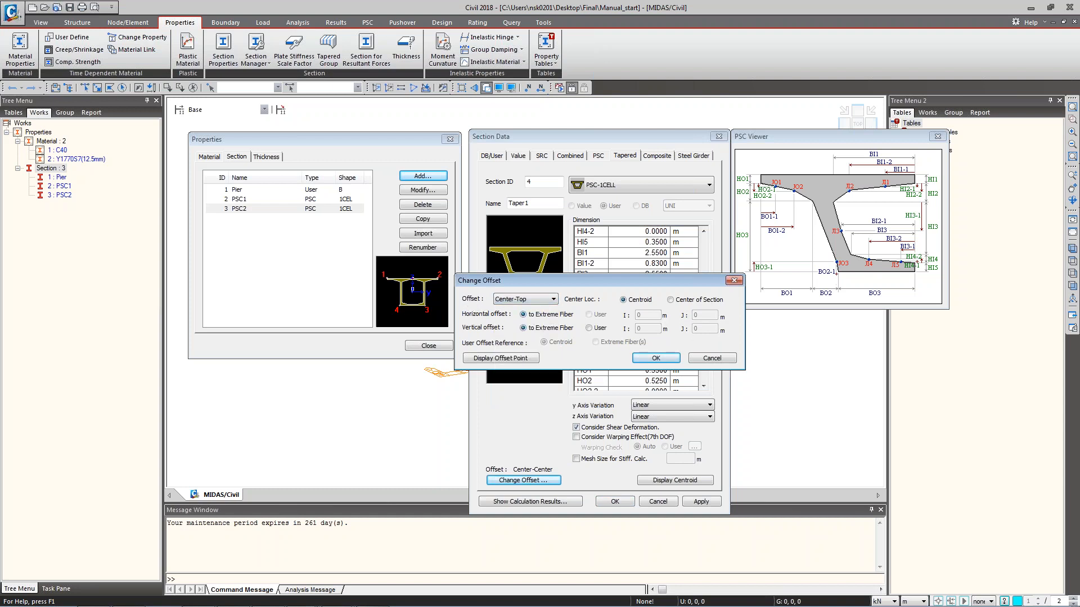
click(654, 358)
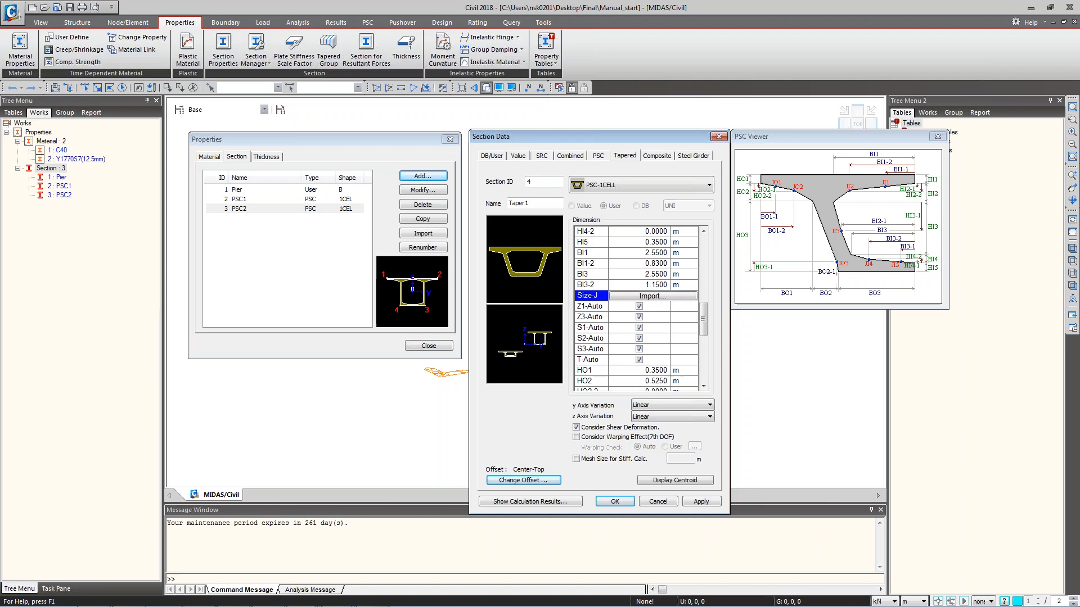
click(615, 502)
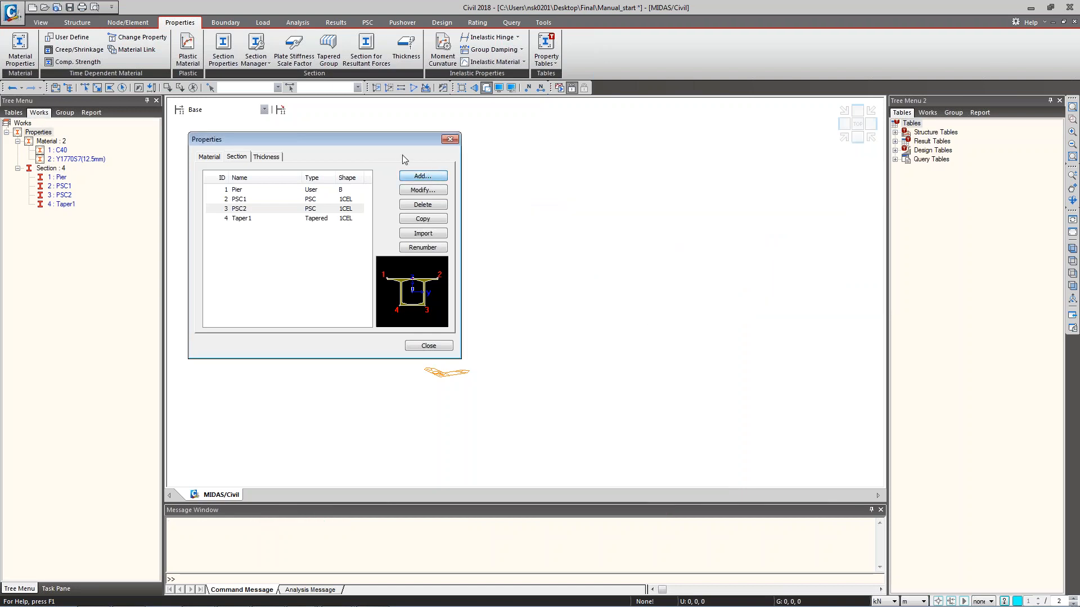
Start another new tapered section with the PSC-1CELL shape and name it Taper2.
click(422, 176)
drag(329, 231, 630, 147)
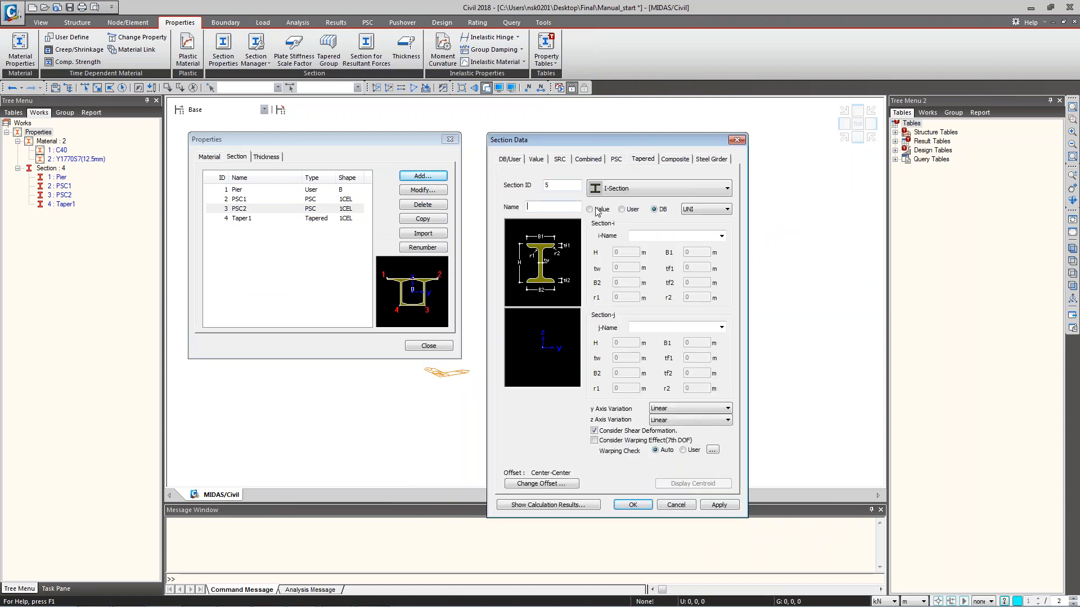
click(671, 191)
scroll(697, 334, down, 3)
click(618, 343)
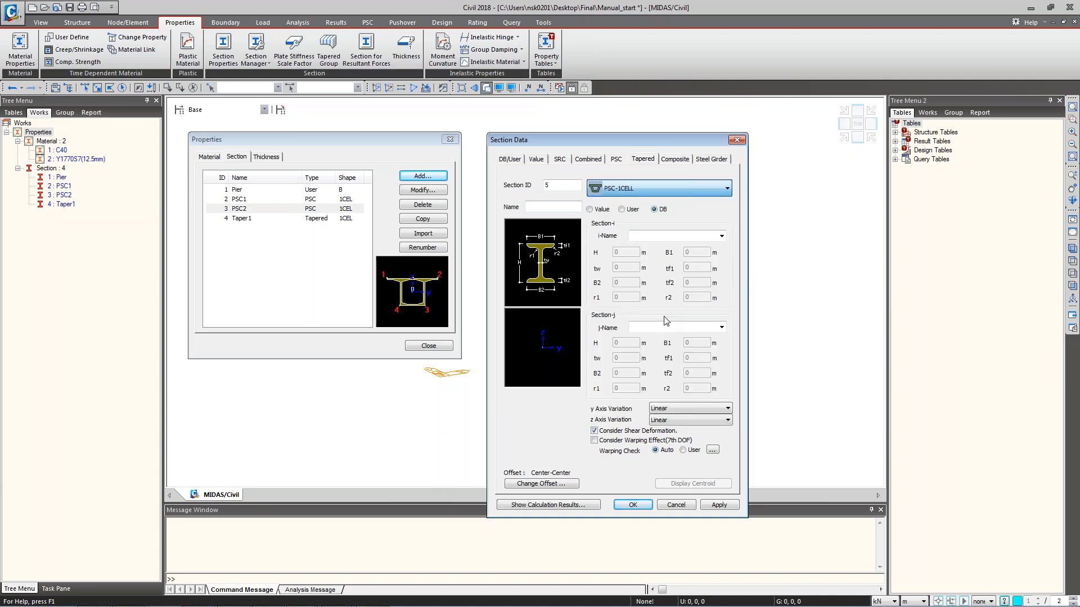
click(553, 207)
text(Taper2)
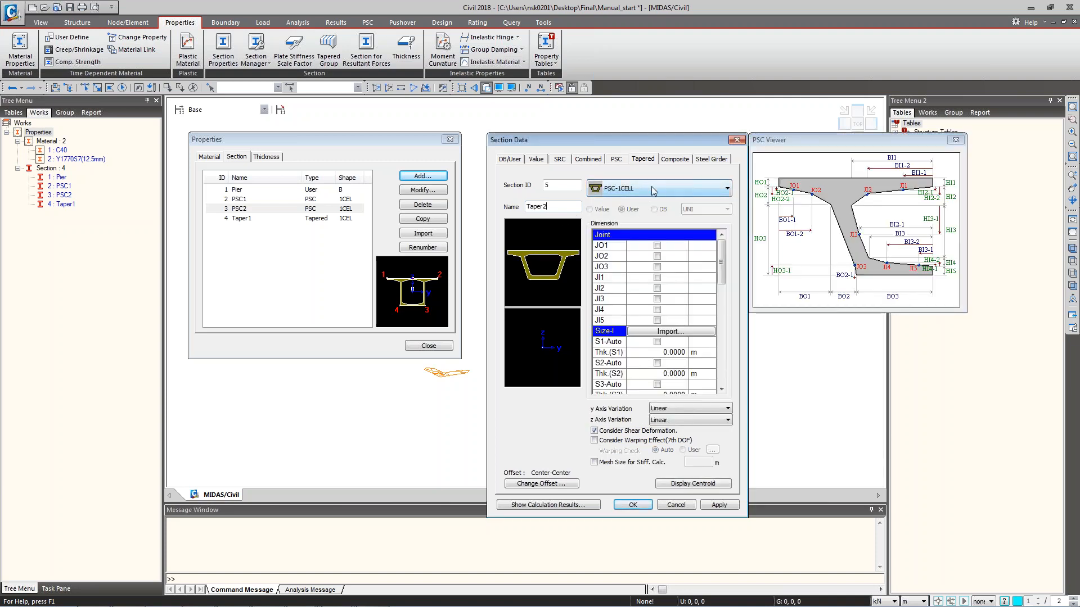
Import the PSC2 dimensions for the I-end of Taper2 and the PSC1 dimensions for its J-end.
click(667, 332)
click(554, 308)
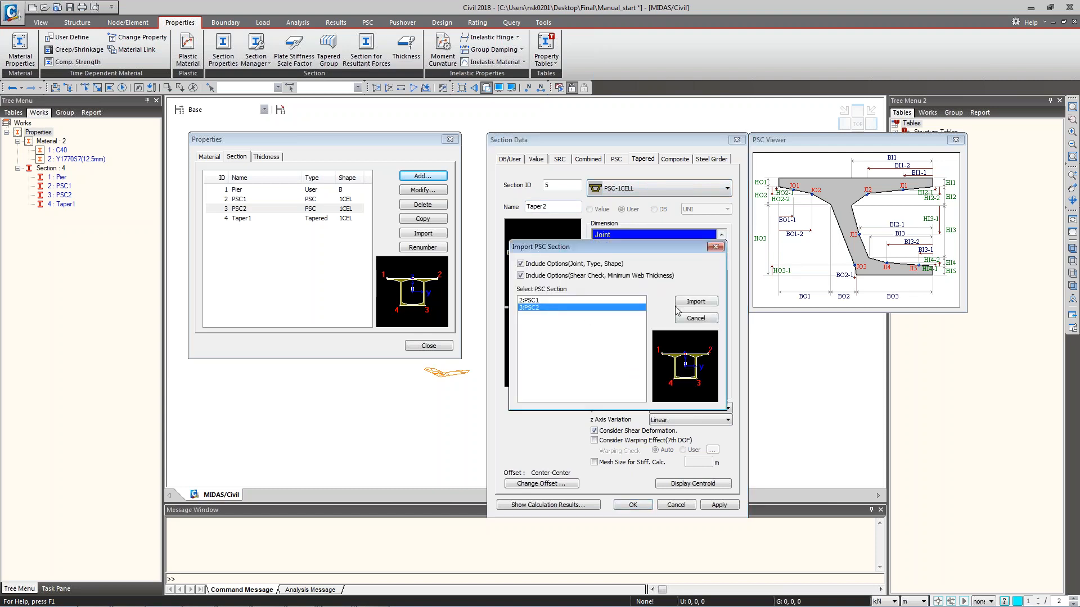
click(696, 302)
scroll(683, 281, down, 5)
click(682, 267)
click(682, 269)
click(526, 301)
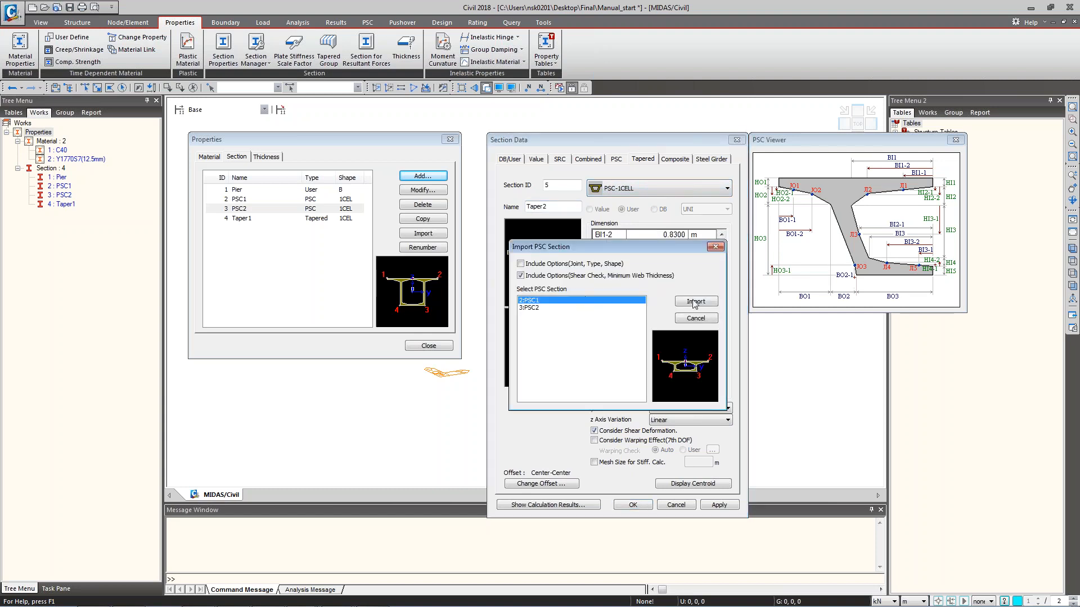
click(695, 302)
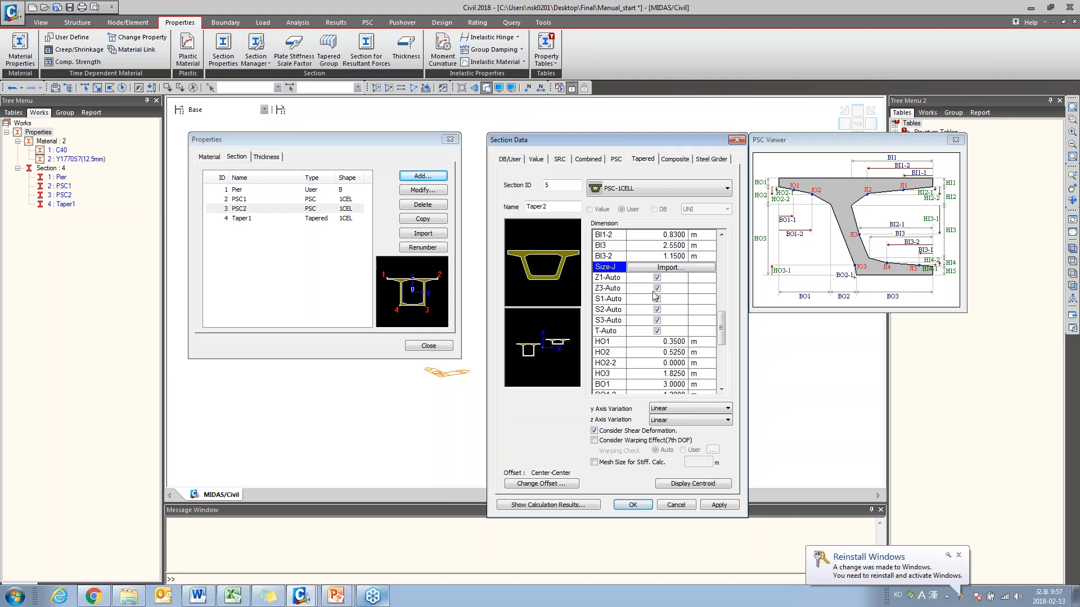
Set the offset of Taper2 to Center-Top, save the section and close the section properties.
click(548, 483)
click(556, 303)
scroll(559, 309, up, 1)
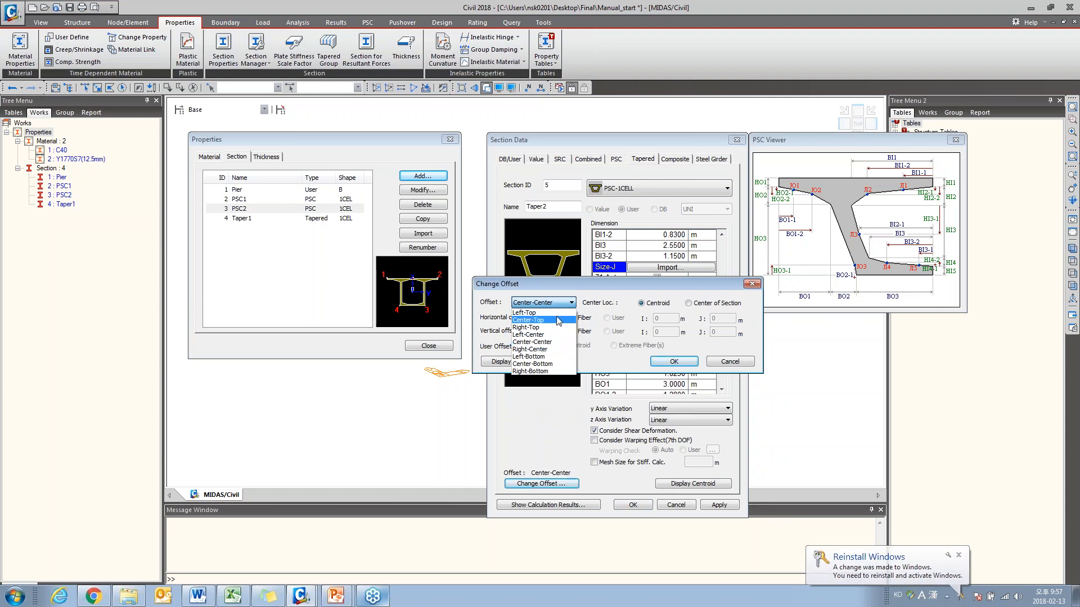
click(540, 319)
click(673, 362)
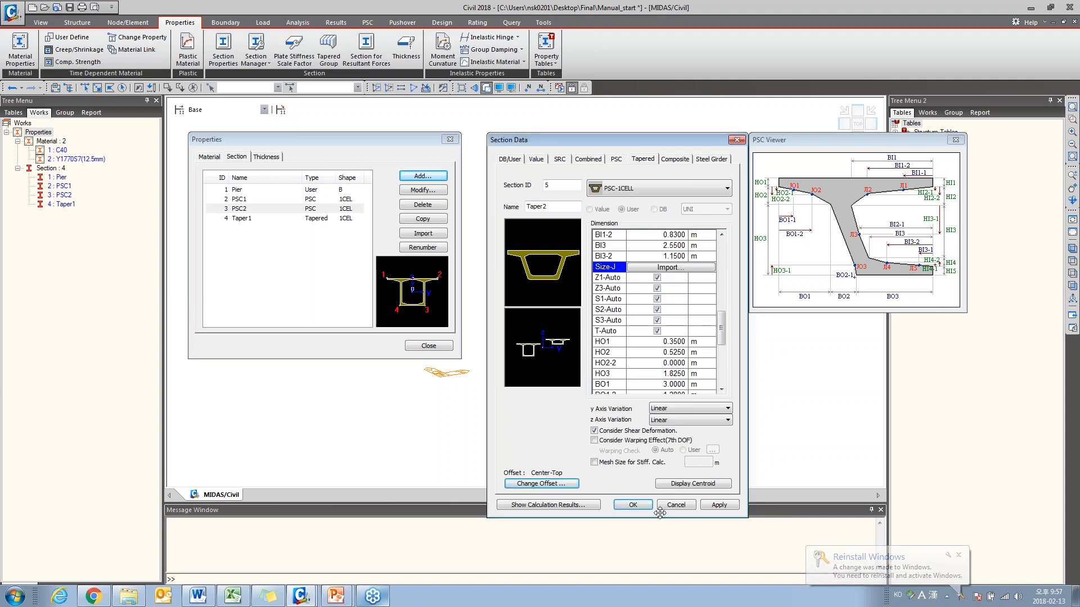
click(632, 504)
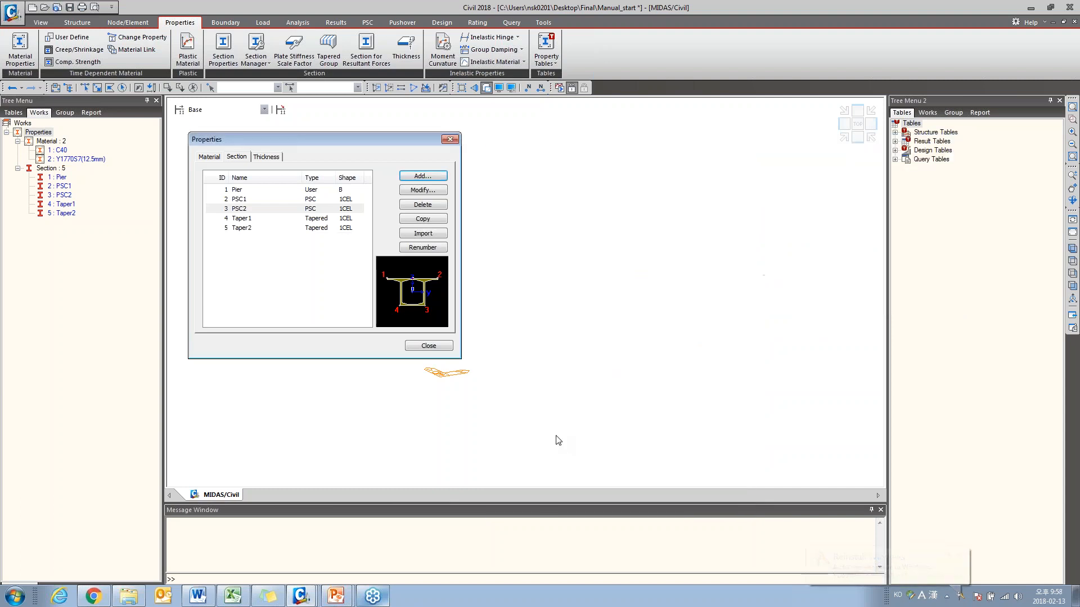
click(441, 346)
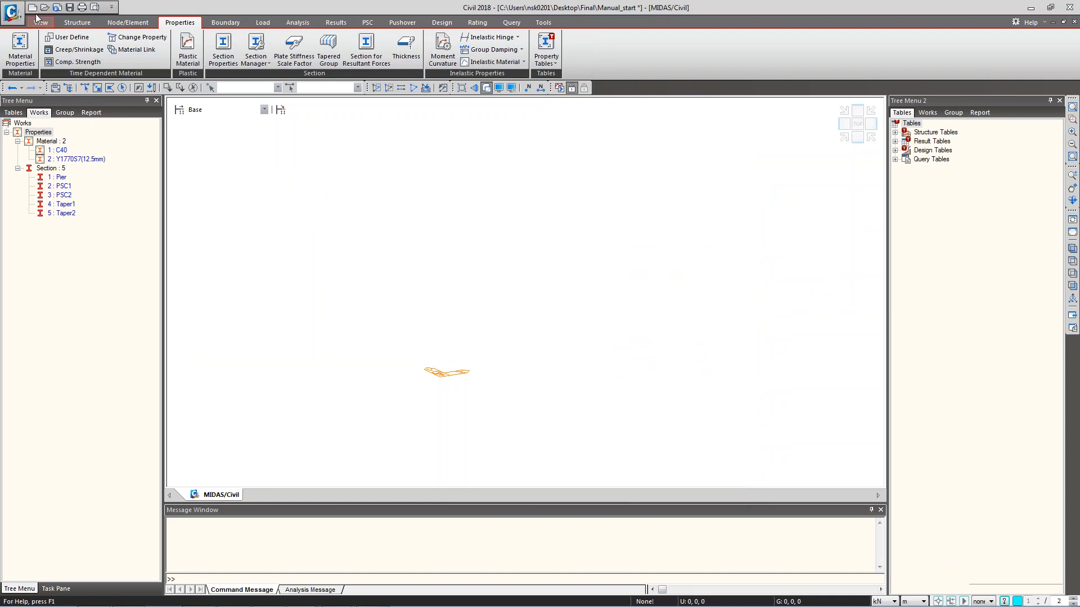
Start an AutoCAD DXF import and load the file Girder.dxf.
click(11, 16)
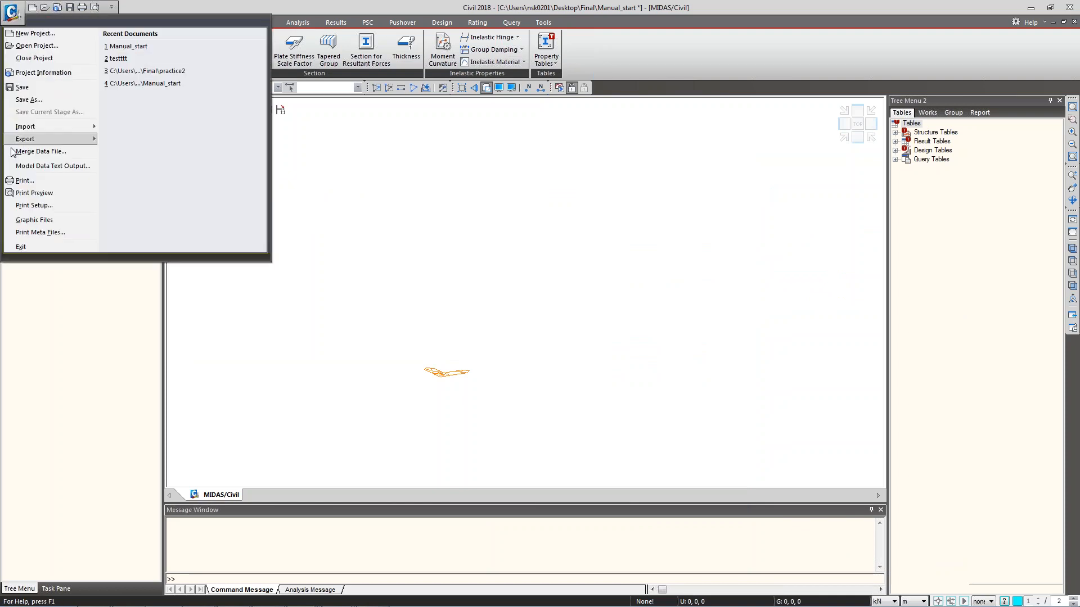
mouse_move(22, 130)
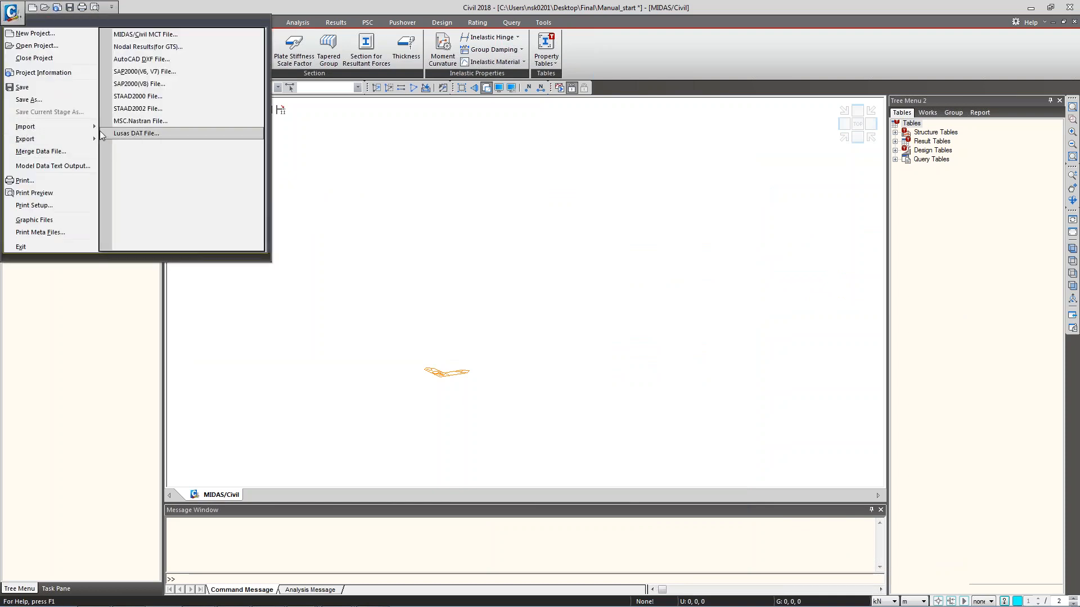
click(156, 59)
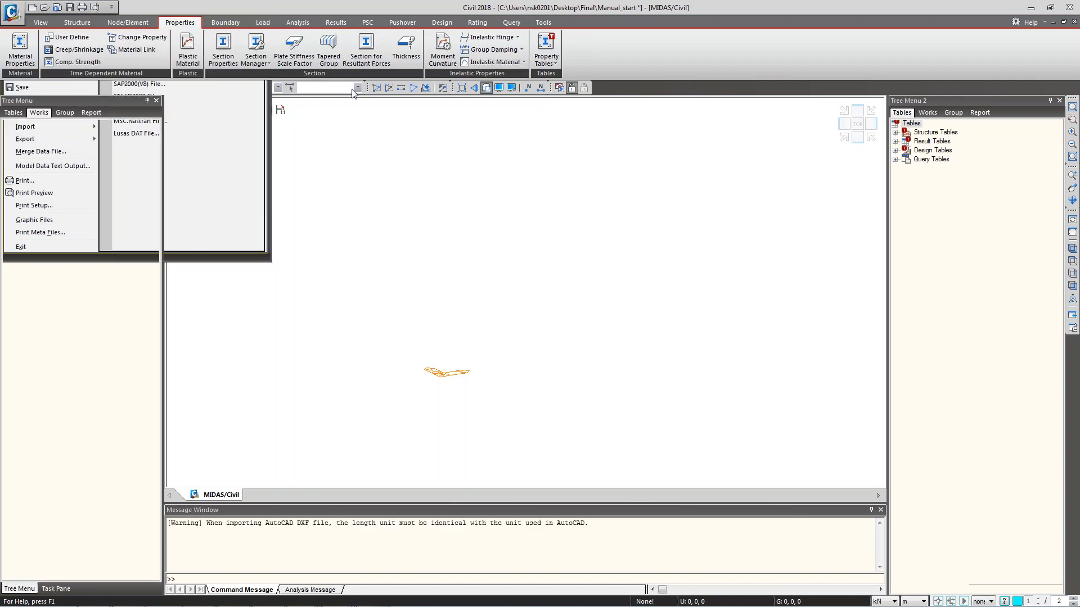
drag(94, 8, 325, 75)
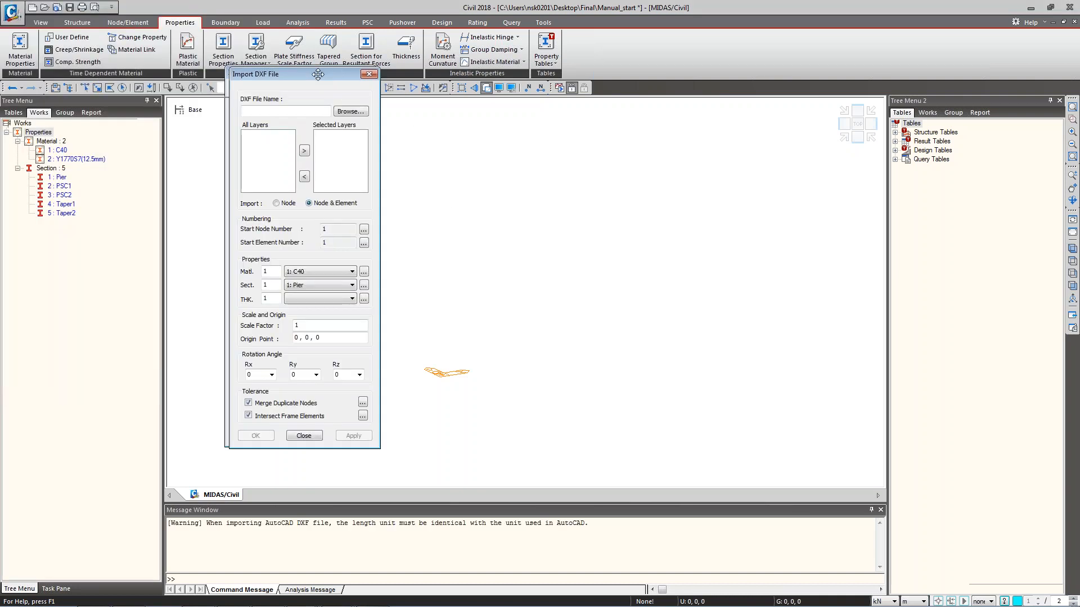
click(391, 160)
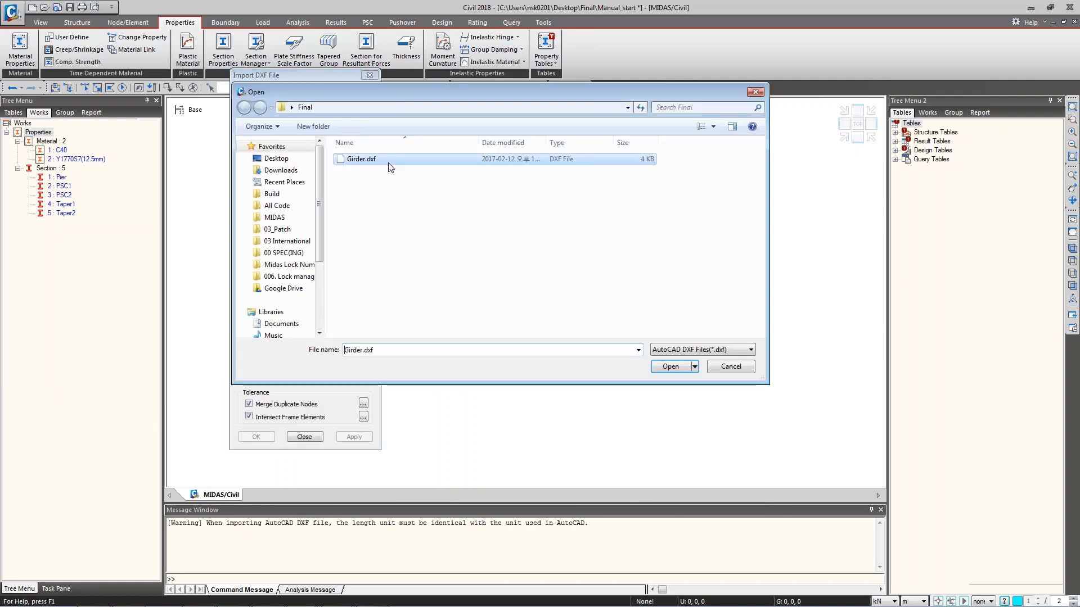
click(675, 368)
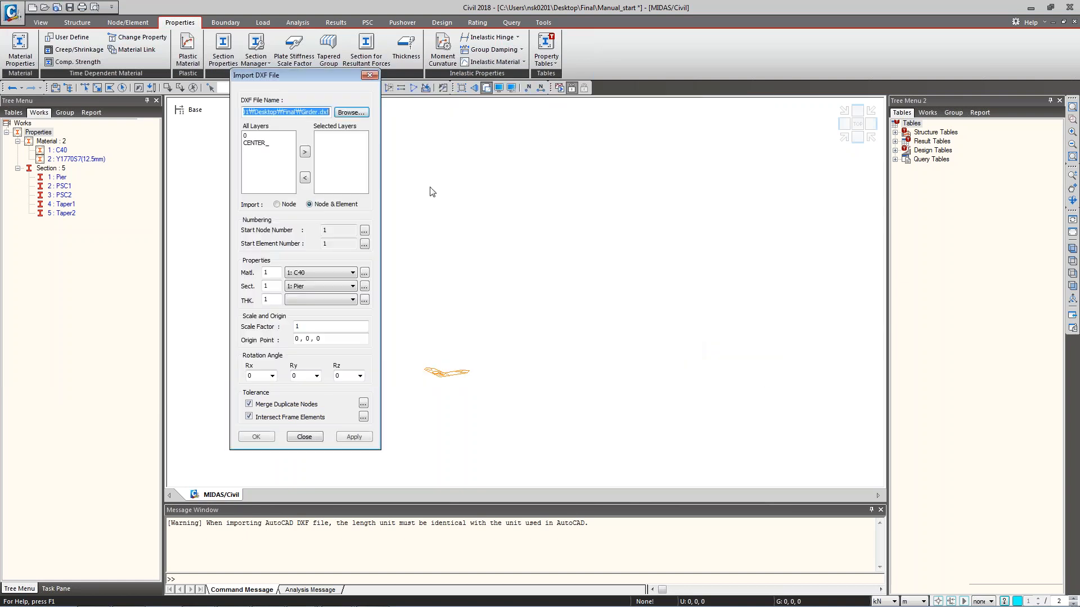
Import layers 0 and CENTER_ as nodes and elements with material C40 and section PSC1.
drag(262, 155, 269, 136)
click(309, 153)
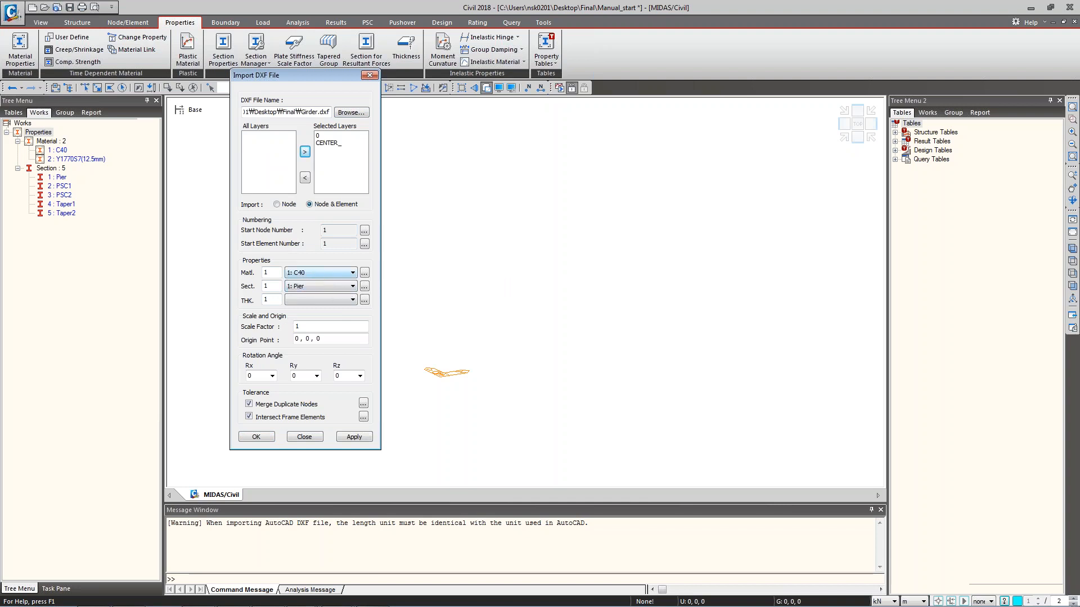
click(311, 287)
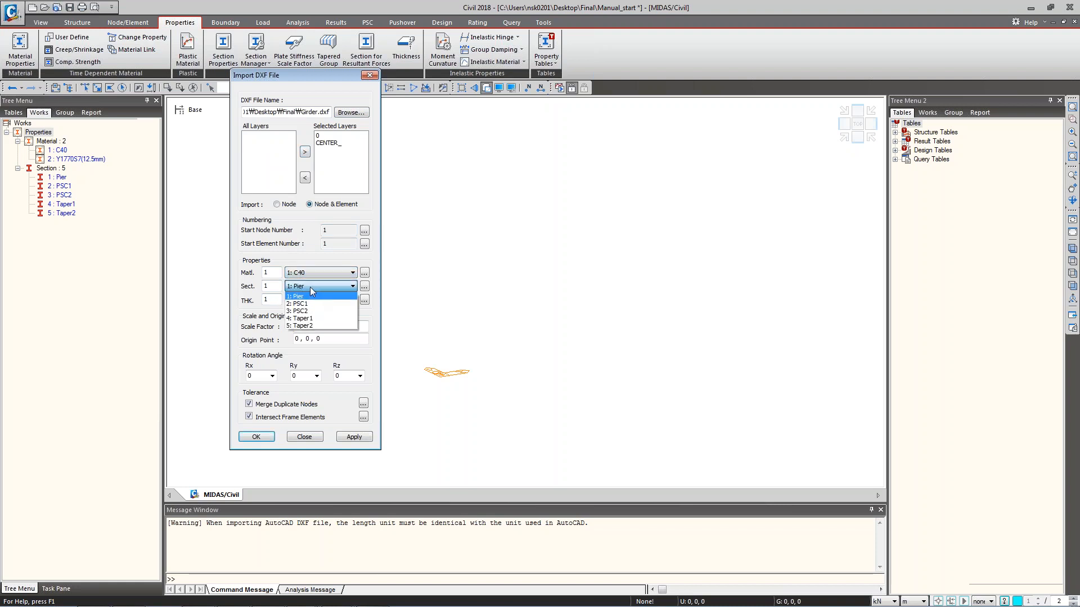
click(309, 304)
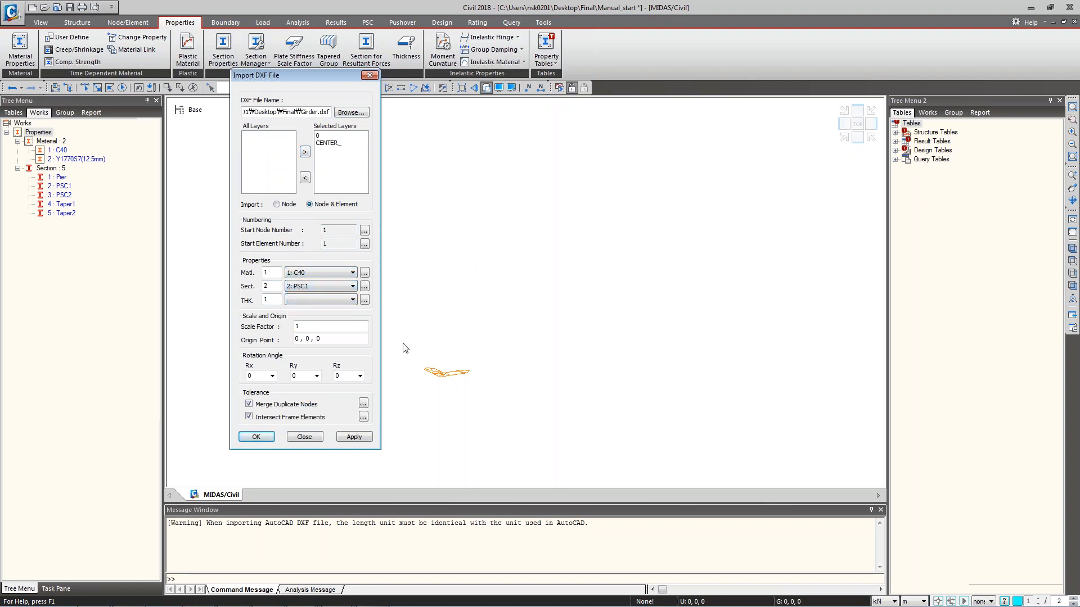
click(256, 437)
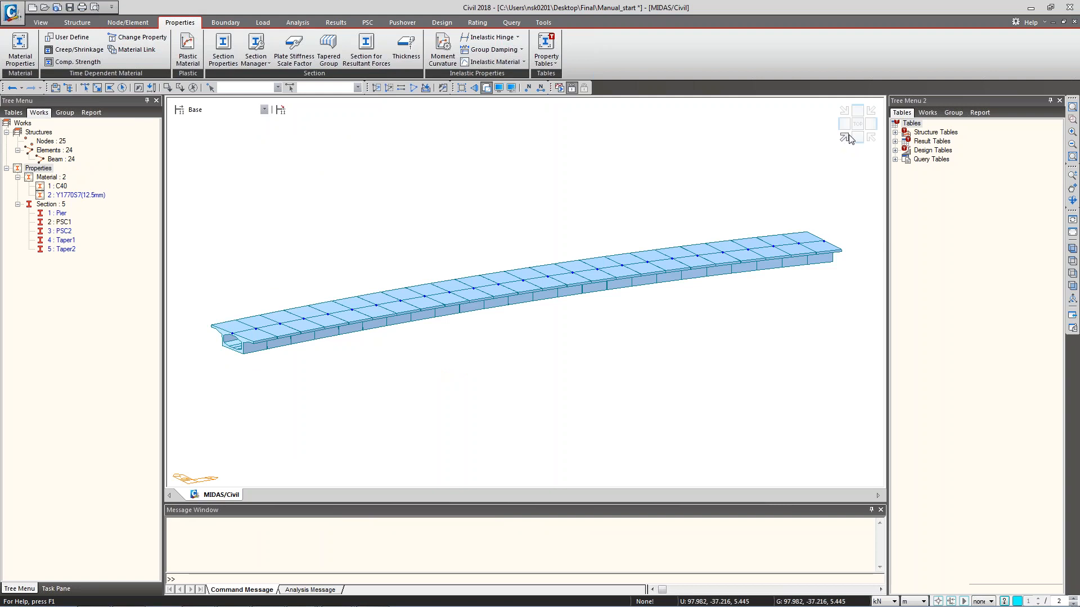
Assign section Taper1 to elements 1 to 12, the first half of the girder.
ctrl+middle_drag(583, 348, 610, 387)
click(857, 124)
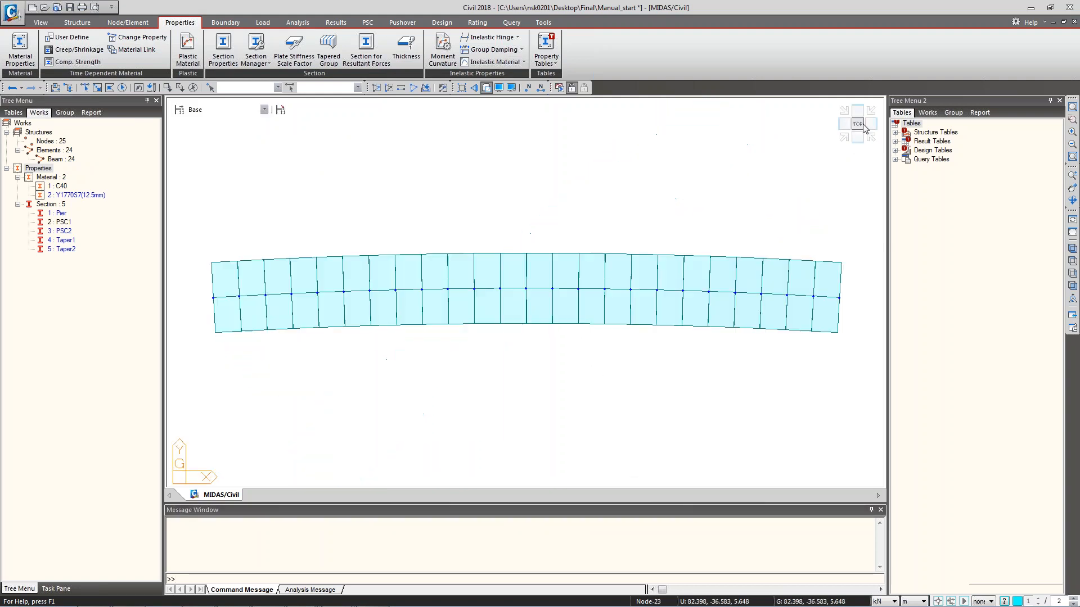
click(856, 138)
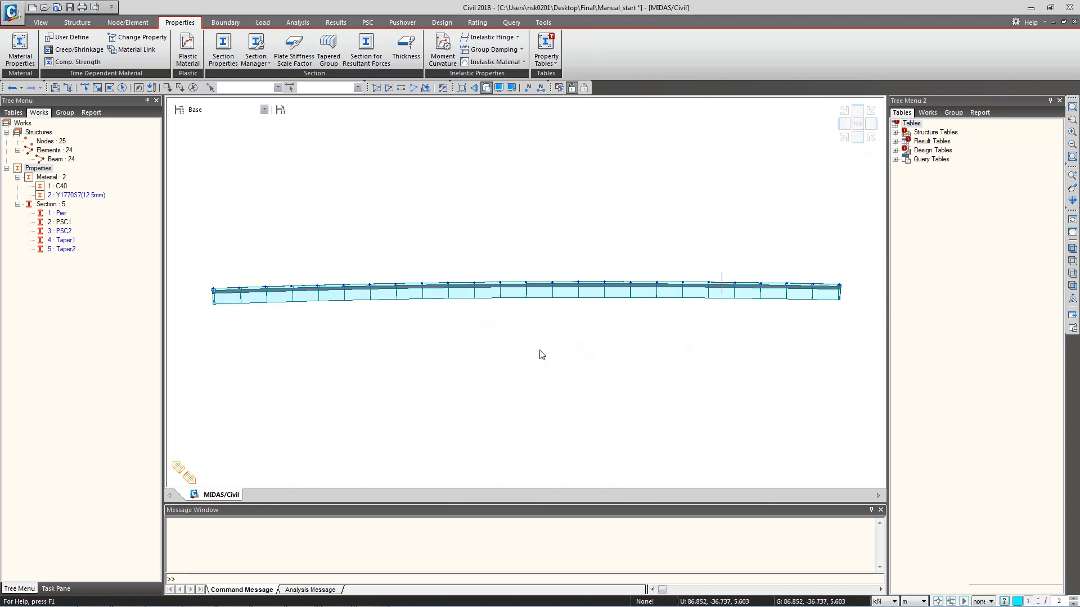
ctrl+middle_drag(595, 388, 621, 398)
click(857, 138)
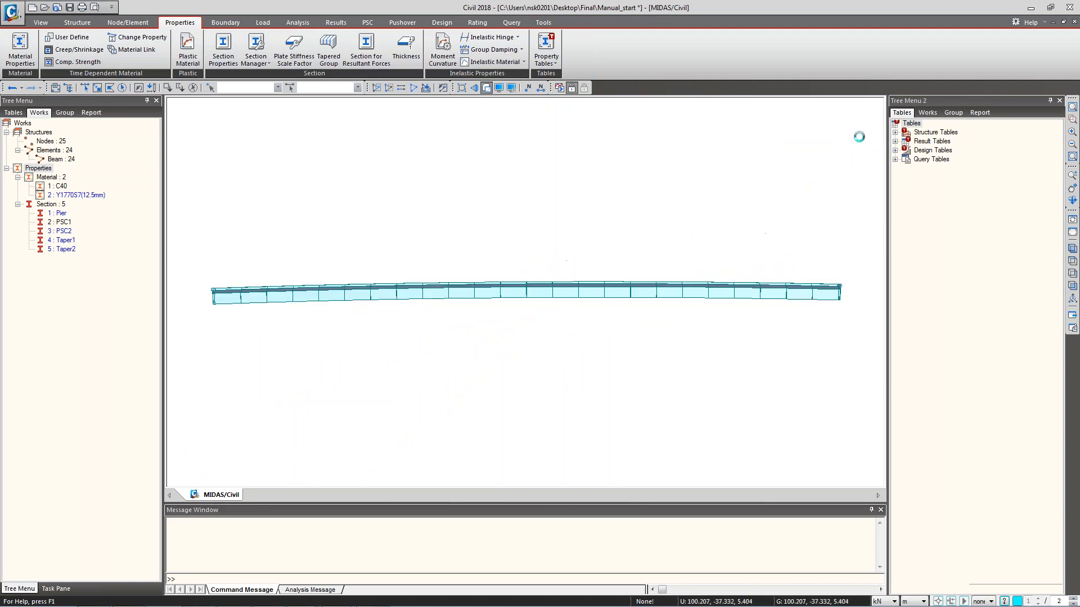
click(85, 88)
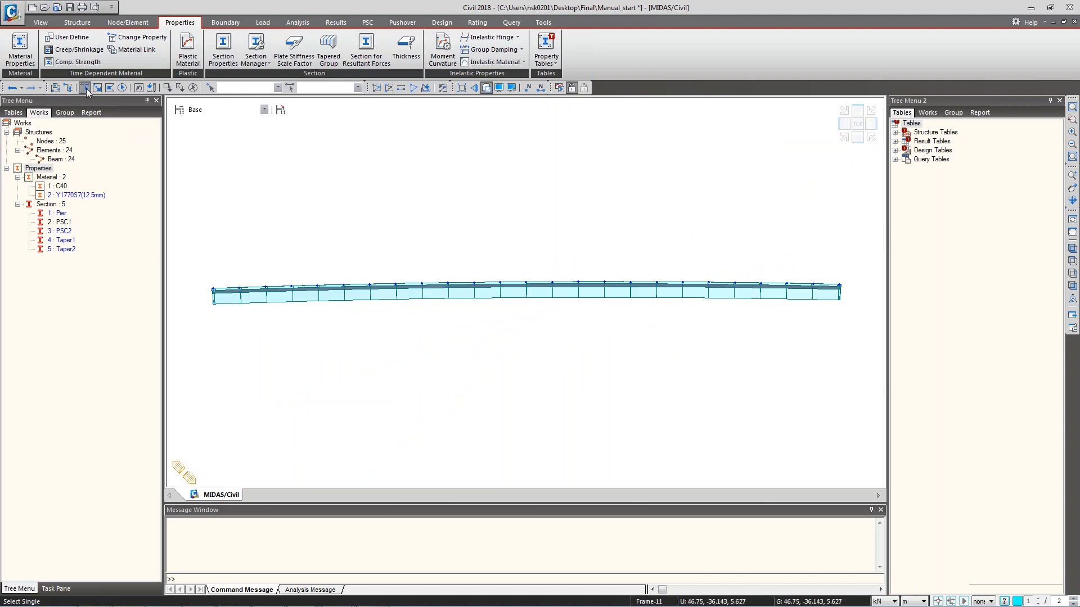
drag(520, 339, 201, 197)
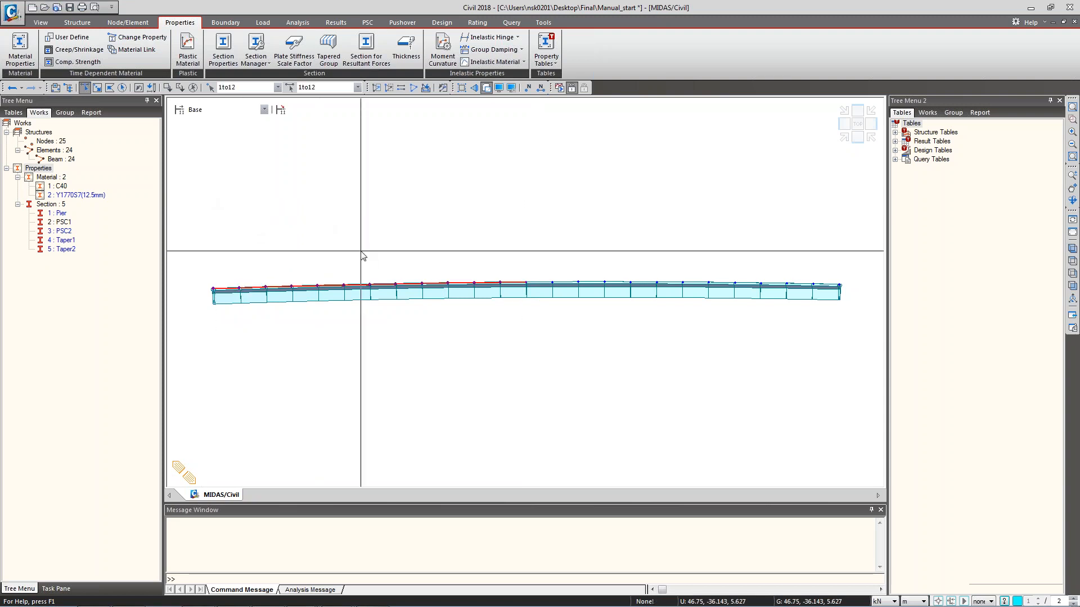
drag(62, 240, 423, 249)
Assign section Taper2 to elements 13 to 24, the second half of the girder.
drag(857, 366, 548, 214)
drag(72, 250, 621, 227)
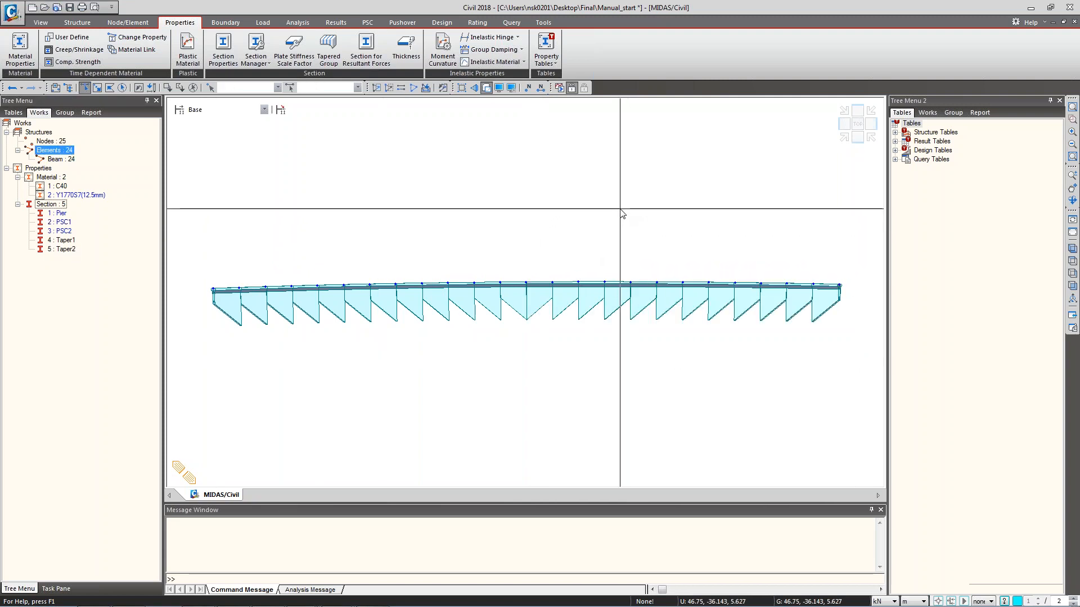
mouse_move(518, 334)
ctrl+middle_down()
mouse_move(523, 359)
mouse_move(517, 330)
ctrl+middle_up()
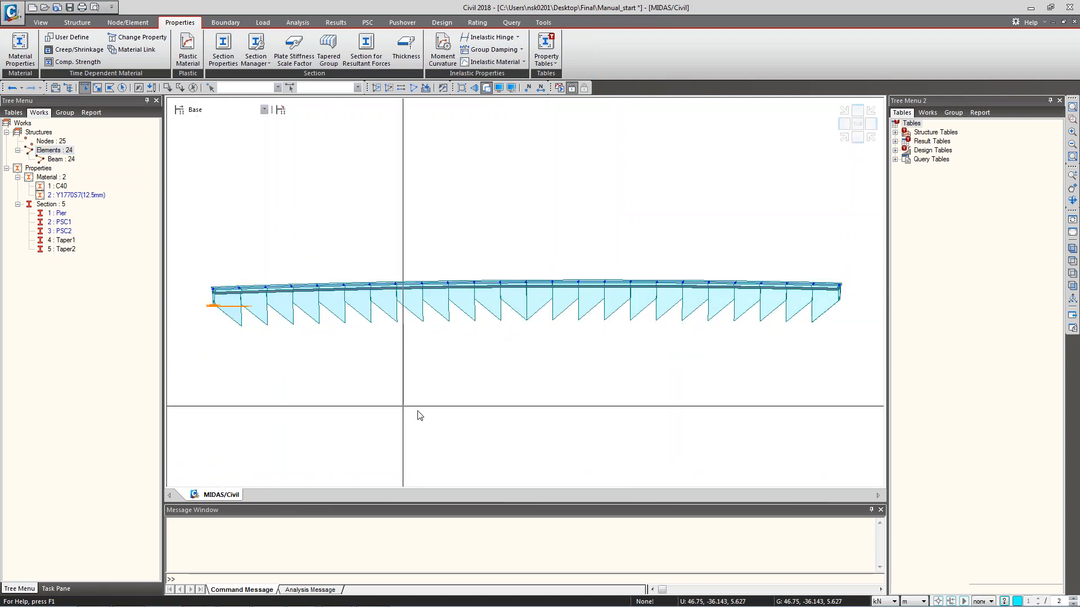
Add a tapered section group named Taper1 for elements 1 to 12 with polynomial 2.0 z-axis variation and the symmetric plane from i.
drag(519, 383, 206, 225)
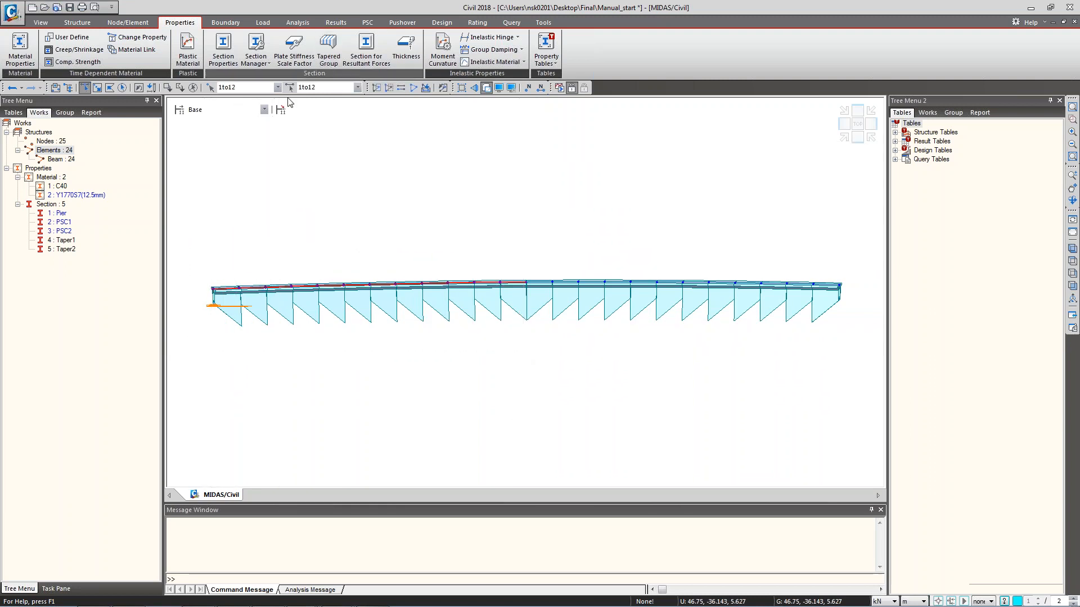
click(328, 50)
click(87, 272)
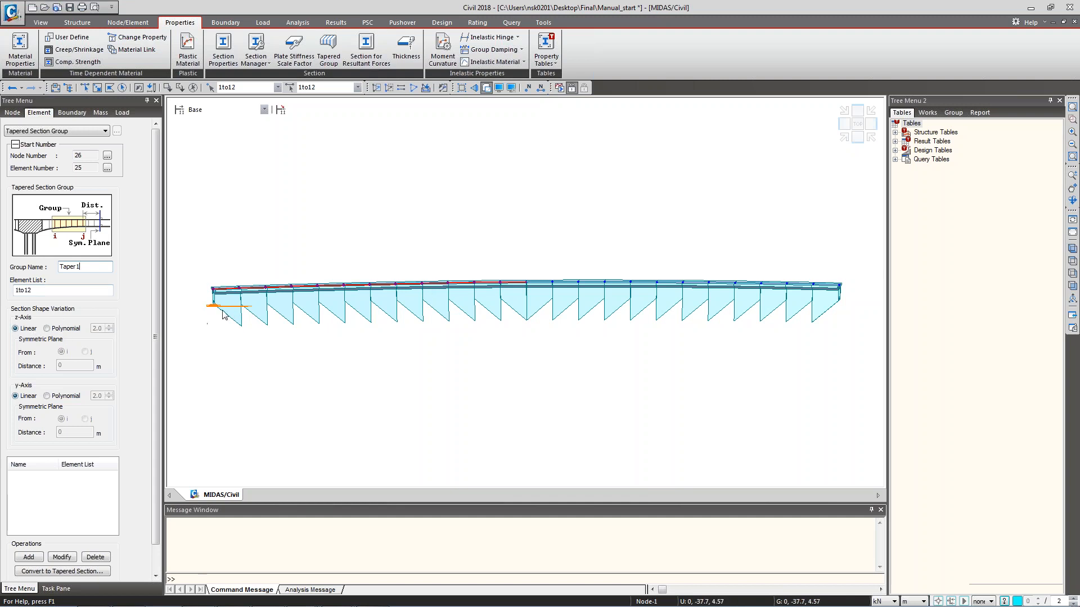
click(66, 329)
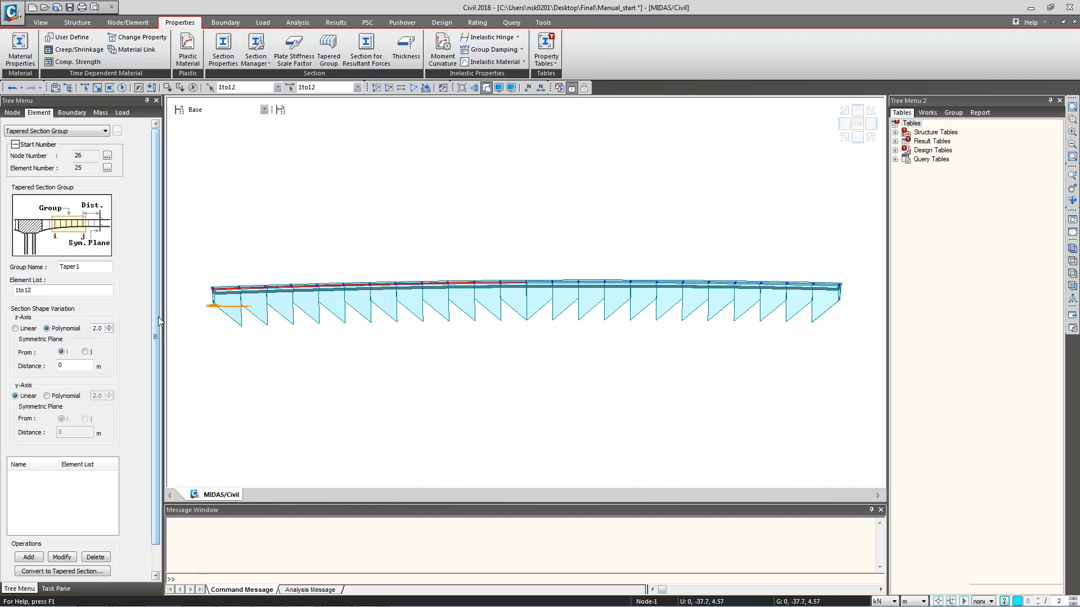
drag(157, 322, 156, 380)
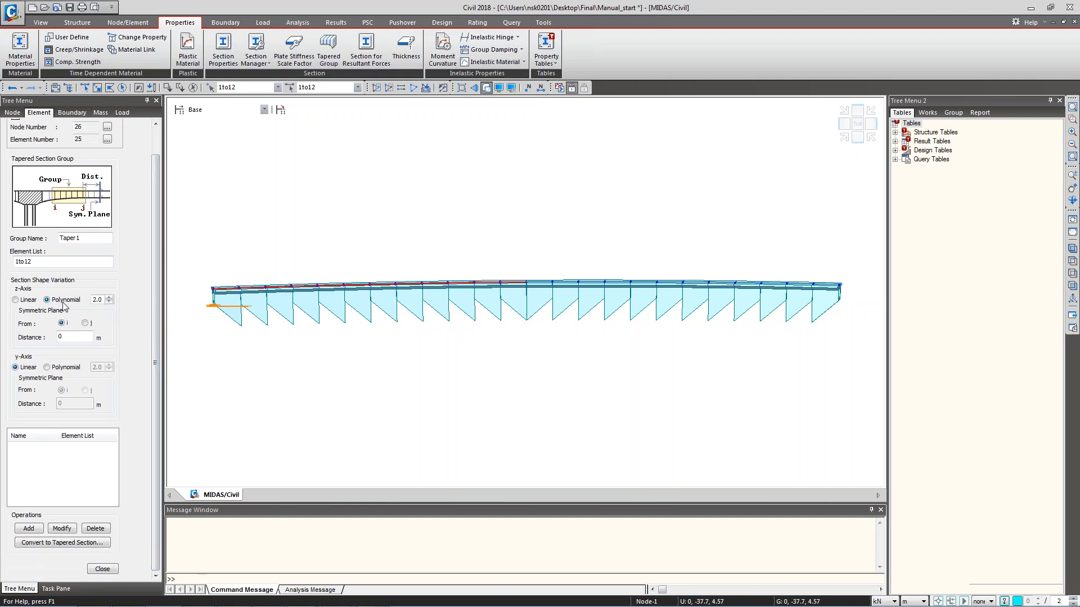
click(29, 528)
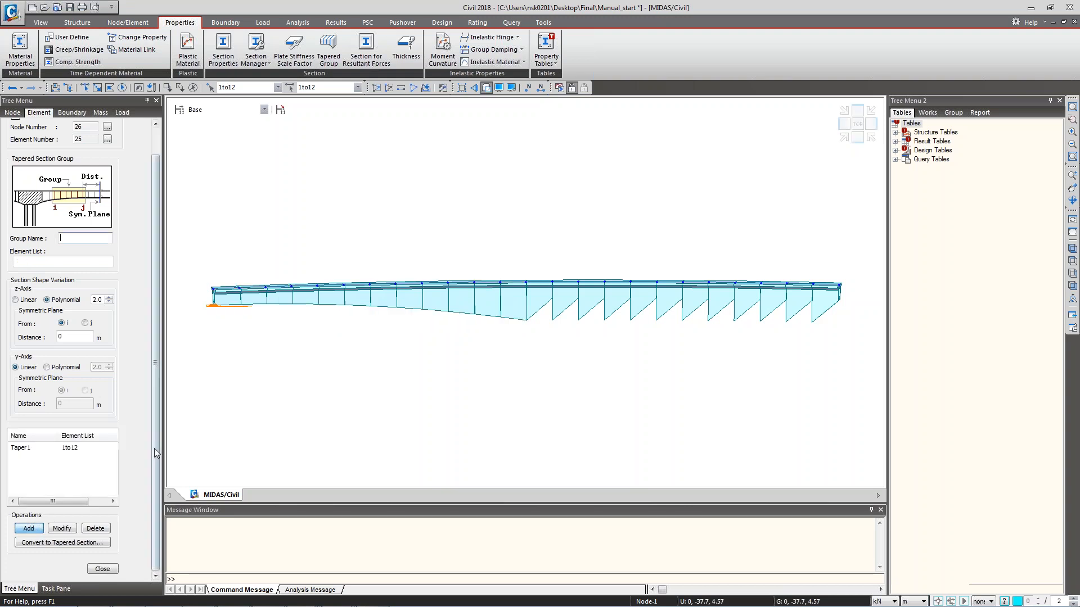
Add a tapered section group named Taper2 for elements 13 to 24 with polynomial 2.0 z-axis variation and the symmetric plane from j.
middle_drag(356, 364, 324, 353)
click(85, 87)
drag(858, 363, 541, 225)
click(80, 239)
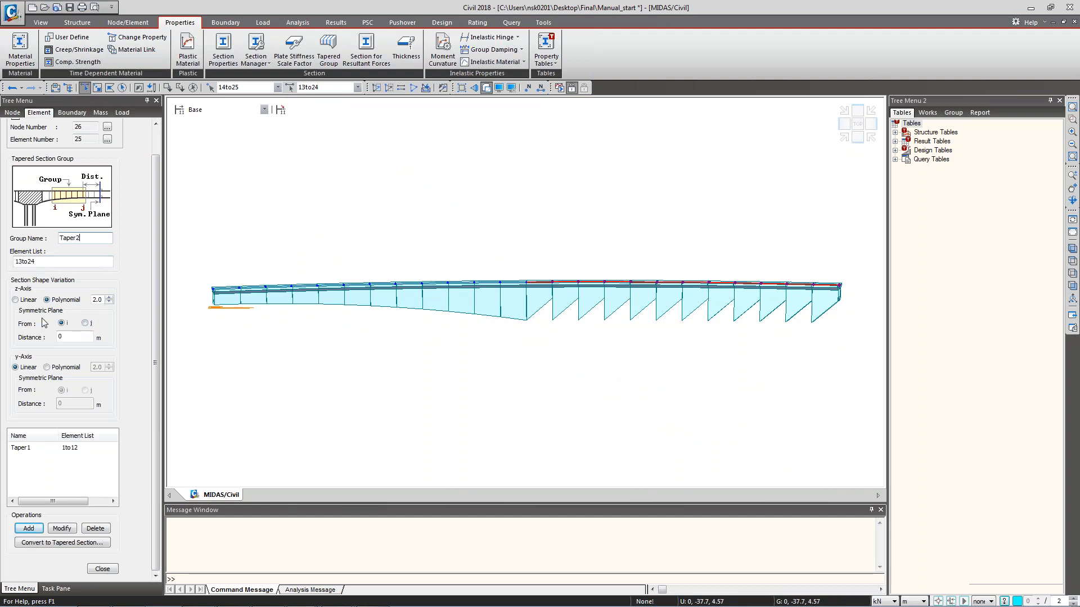
click(86, 324)
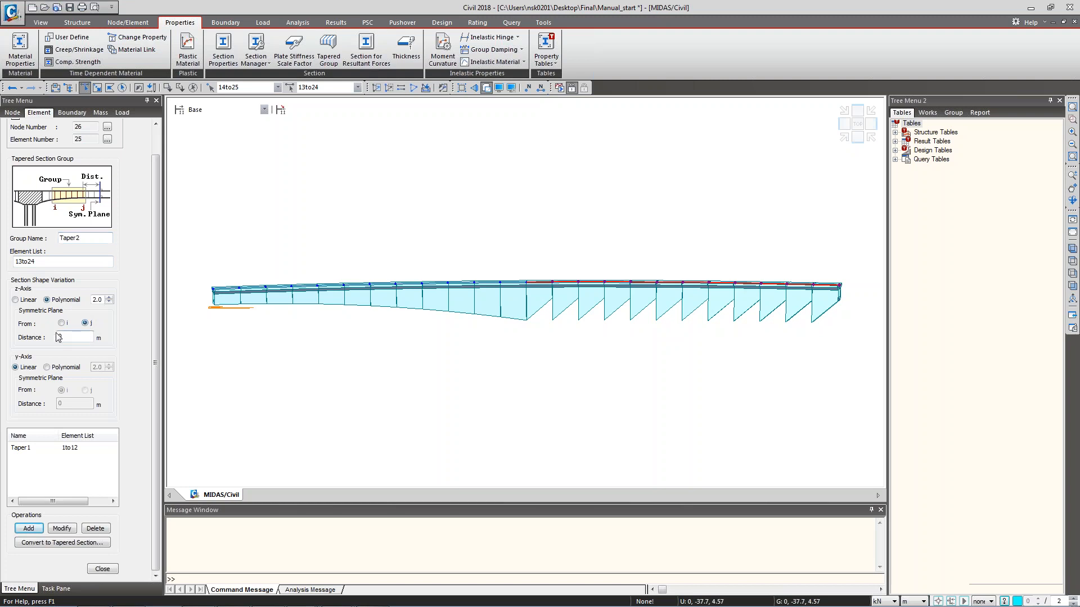
click(28, 528)
ctrl+middle_drag(578, 410, 525, 386)
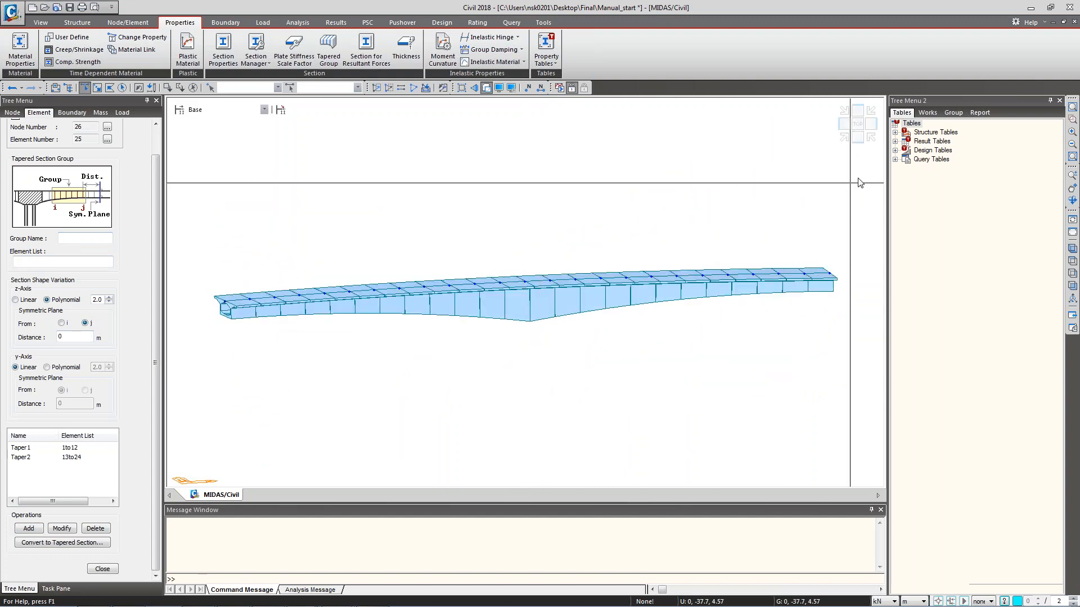
Copy the girder's middle node once by 0, 0, -6 m, viewing the bridge from the front.
click(857, 136)
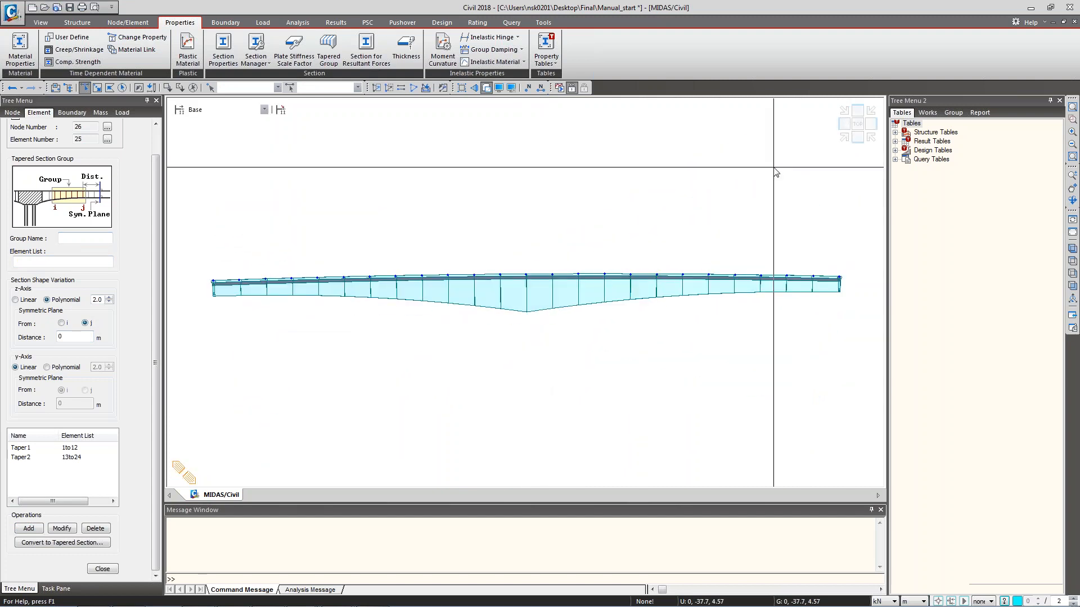
click(102, 570)
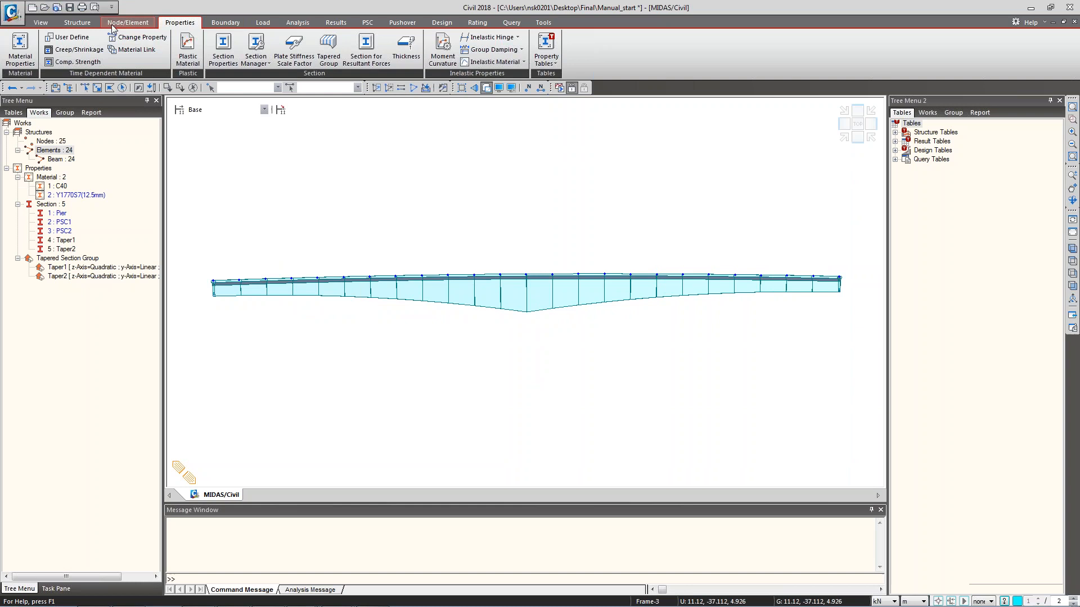
click(135, 23)
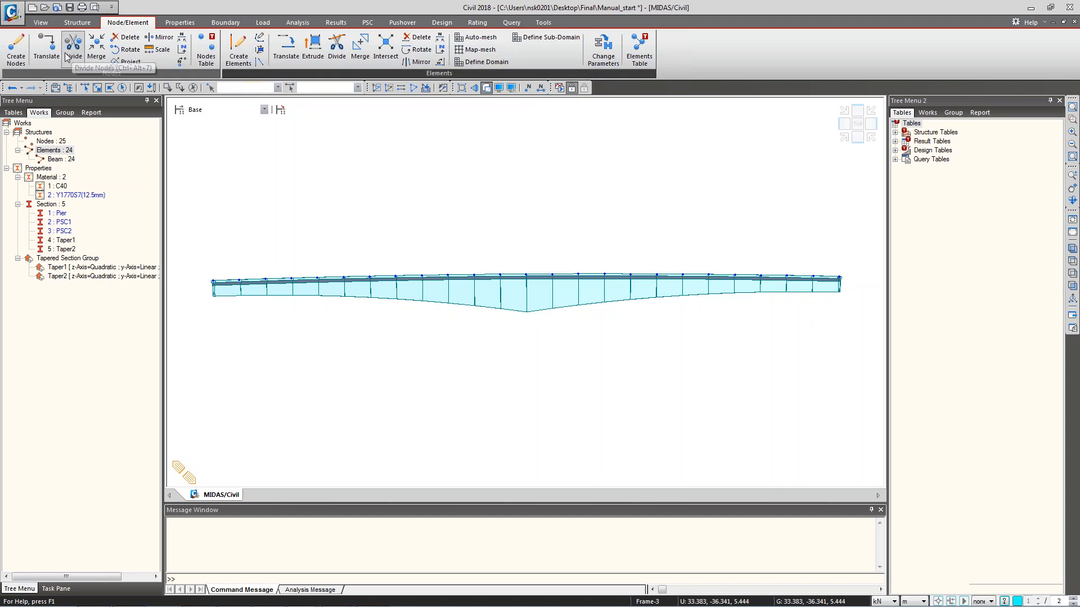
click(45, 53)
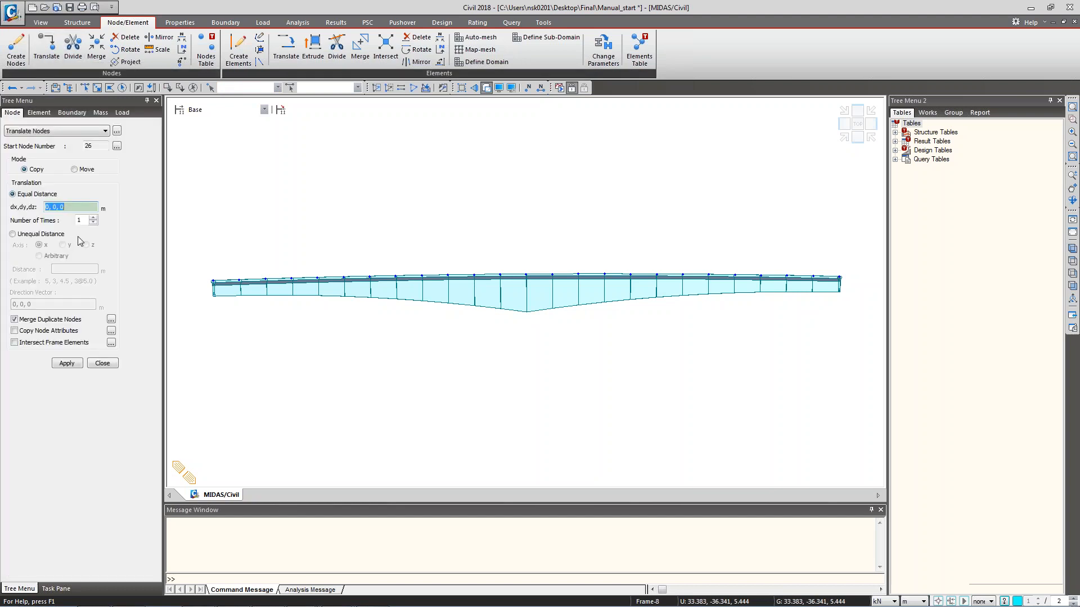
key(BackSpace)
text(-6)
click(84, 87)
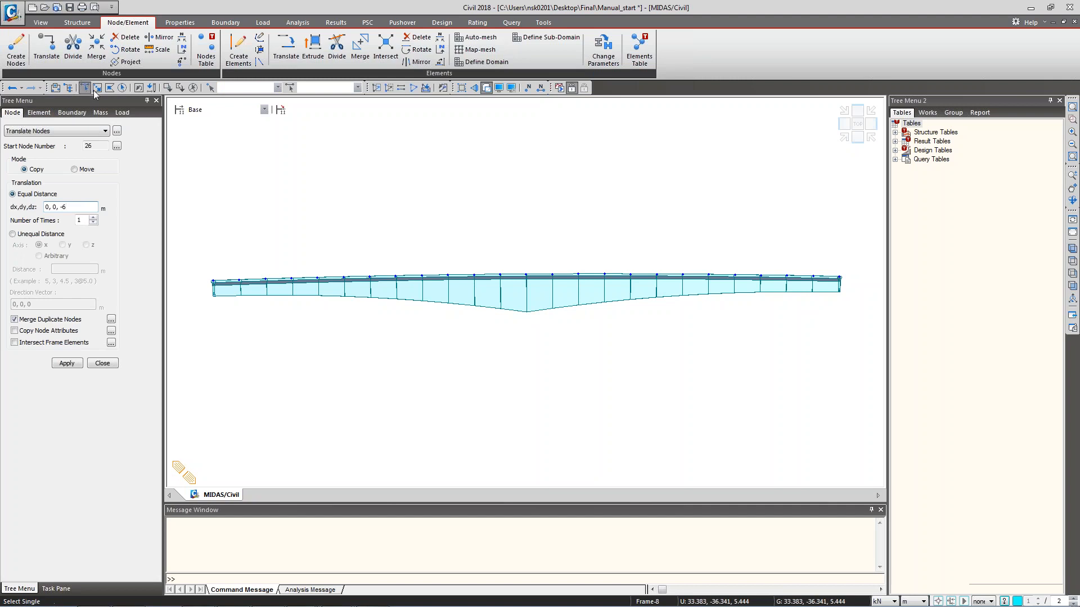
click(526, 274)
click(67, 363)
Copy the two end nodes of the girder, 1 and 25, once by 0,0,-2.5 m.
click(214, 282)
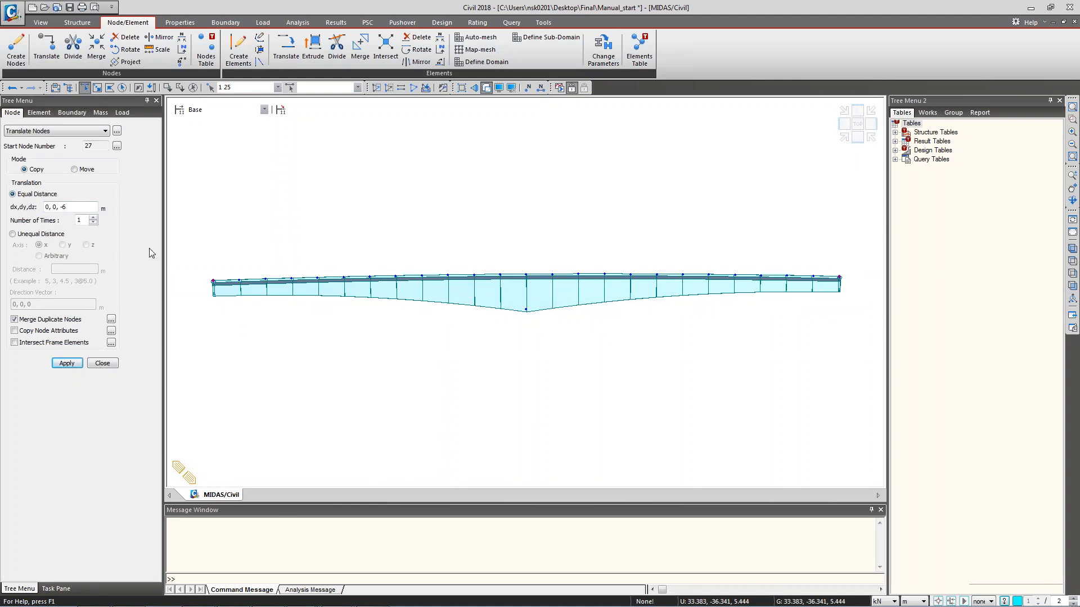
drag(62, 207, 93, 216)
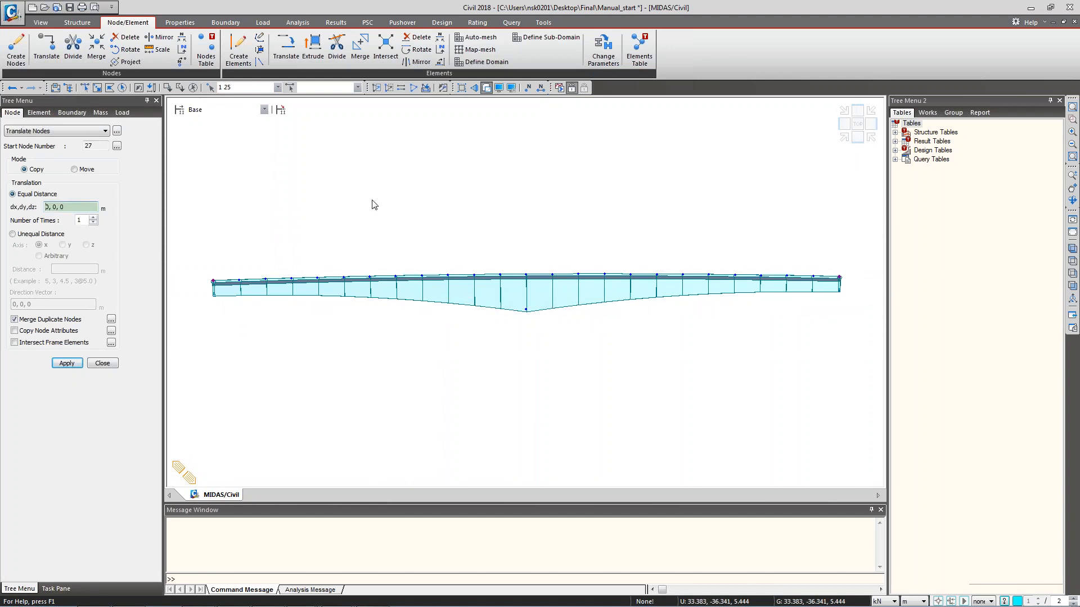
text(2.5)
drag(84, 206, 44, 207)
text(0,)
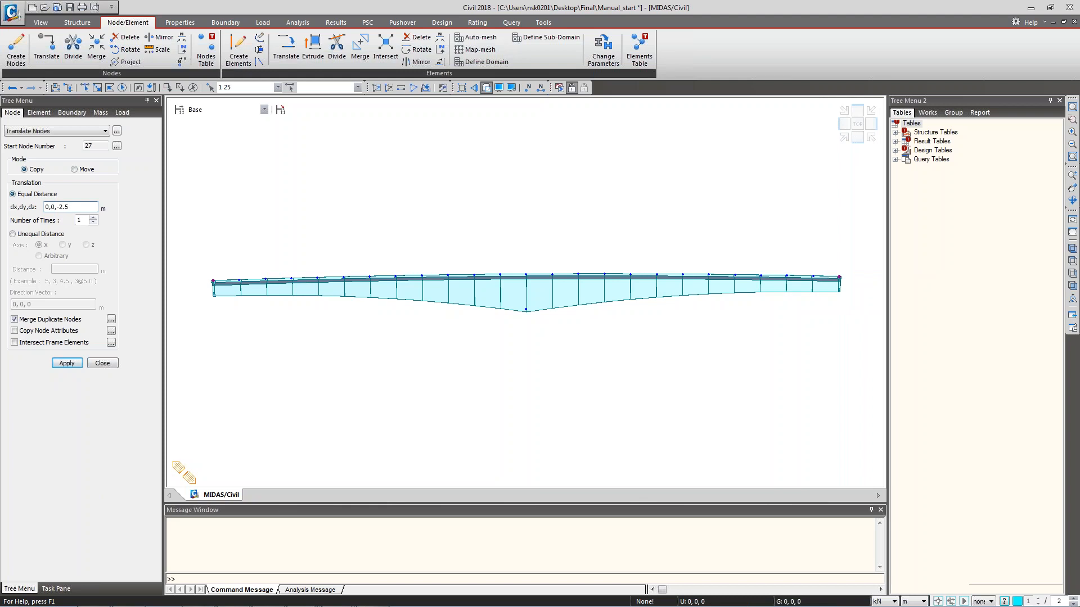
click(72, 365)
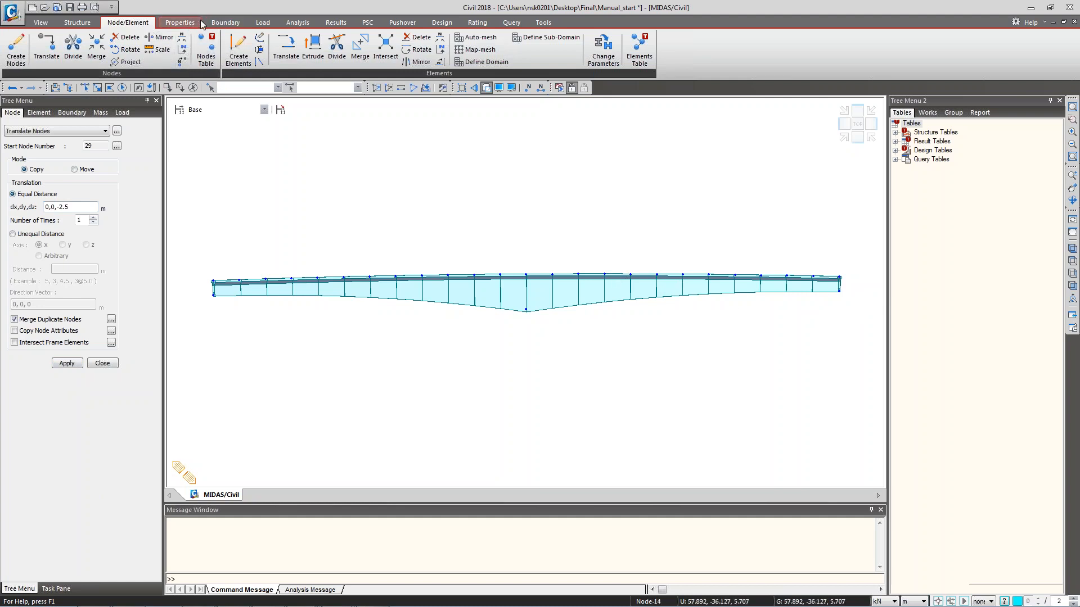
Extrude node 26 below the girder's middle by 0,0,-20 m into a beam element with material C40 and section Pier.
click(313, 58)
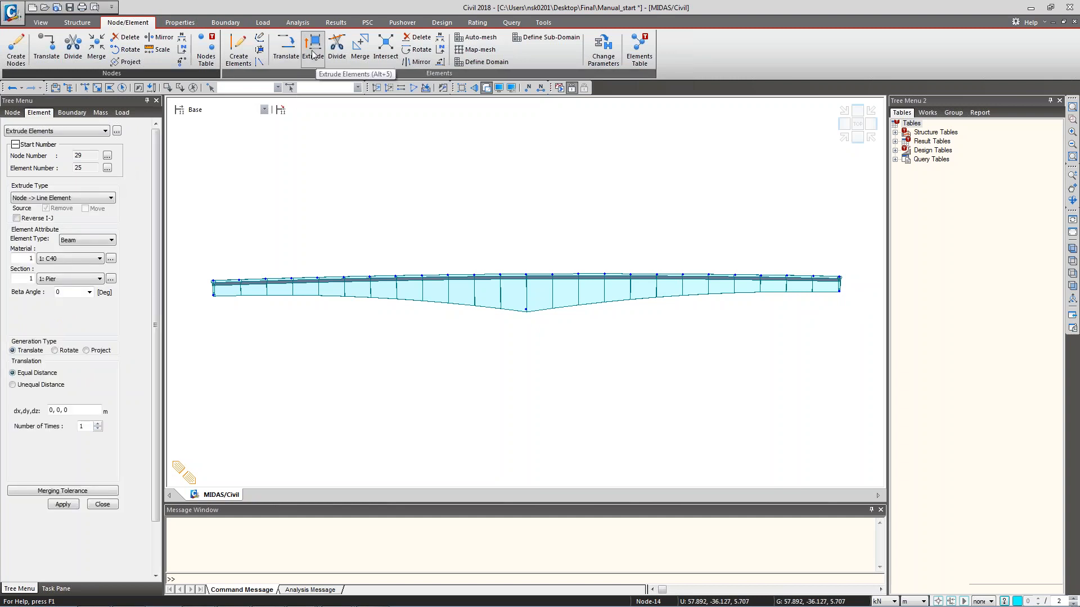
click(63, 200)
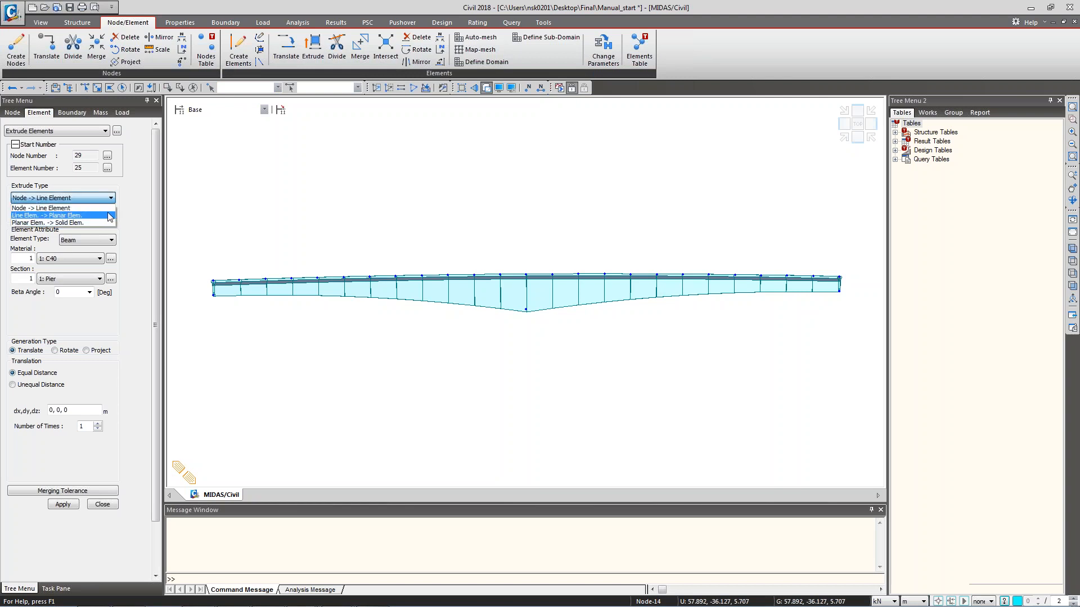
click(147, 219)
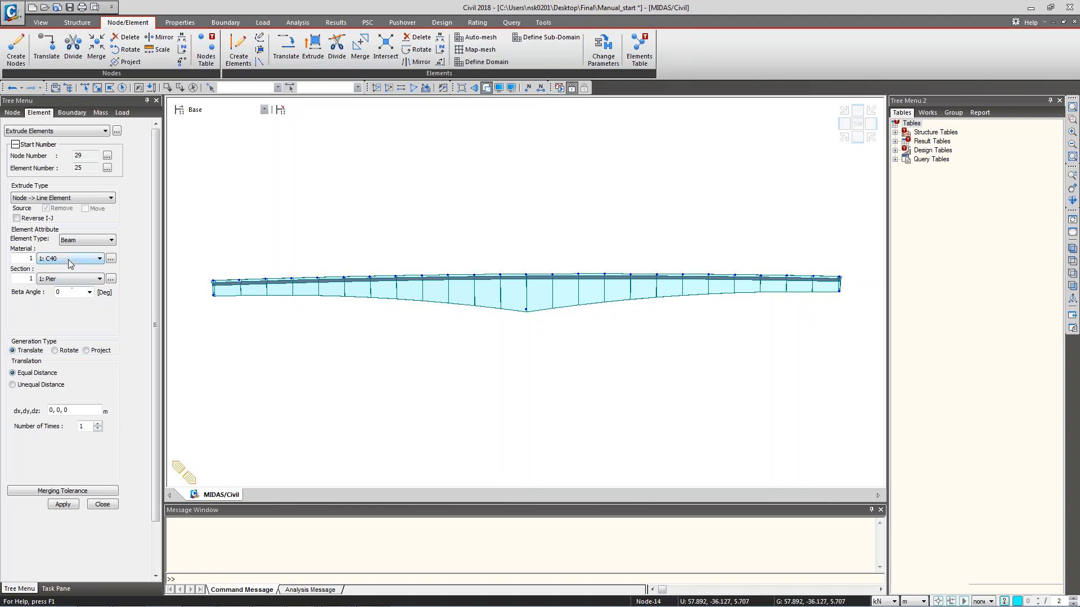
click(70, 279)
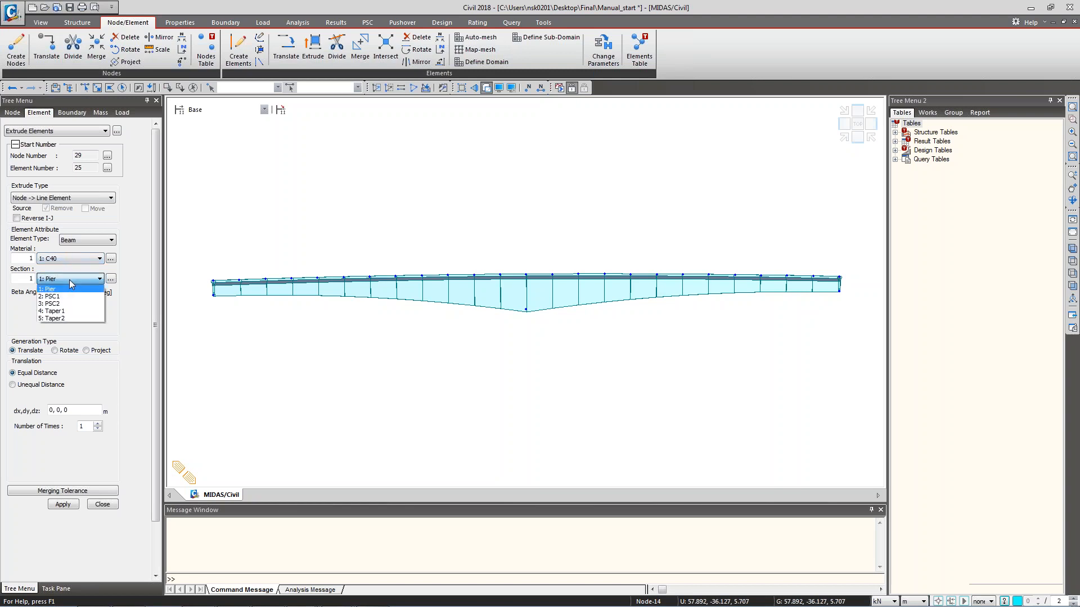
click(140, 279)
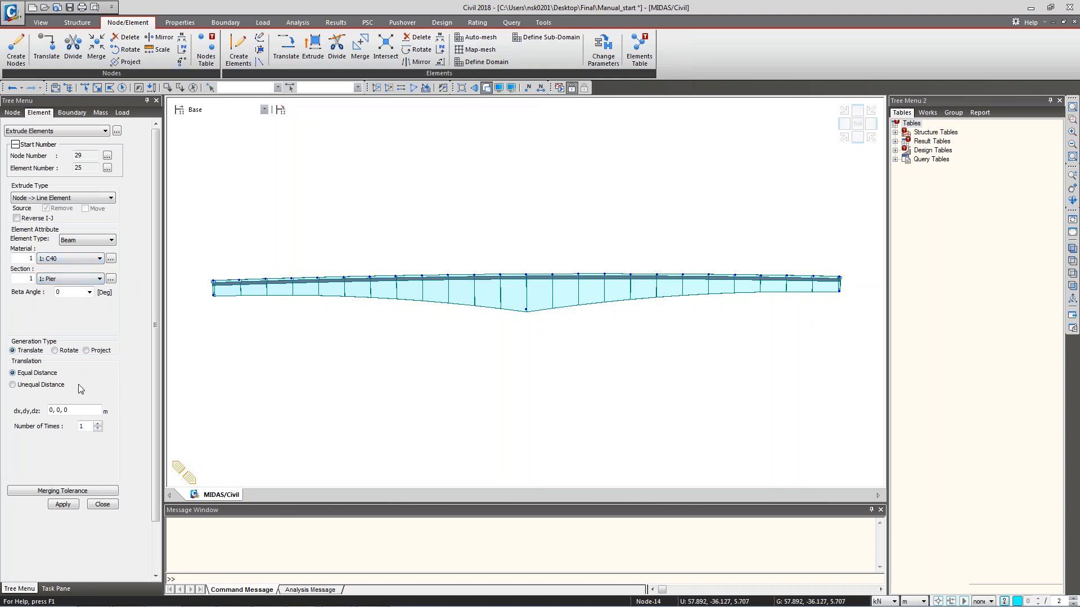
click(67, 411)
text(-20)
key(BackSpace)
key(Delete)
key(Delete)
key(Delete)
key(Delete)
key(Delete)
key(Delete)
key(Delete)
key(Delete)
key(Delete)
key(Delete)
key(Delete)
key(Delete)
key(Delete)
key(Delete)
key(Delete)
key(Delete)
key(Delete)
key(Delete)
key(Delete)
key(Delete)
text(0,0,-20)
click(525, 309)
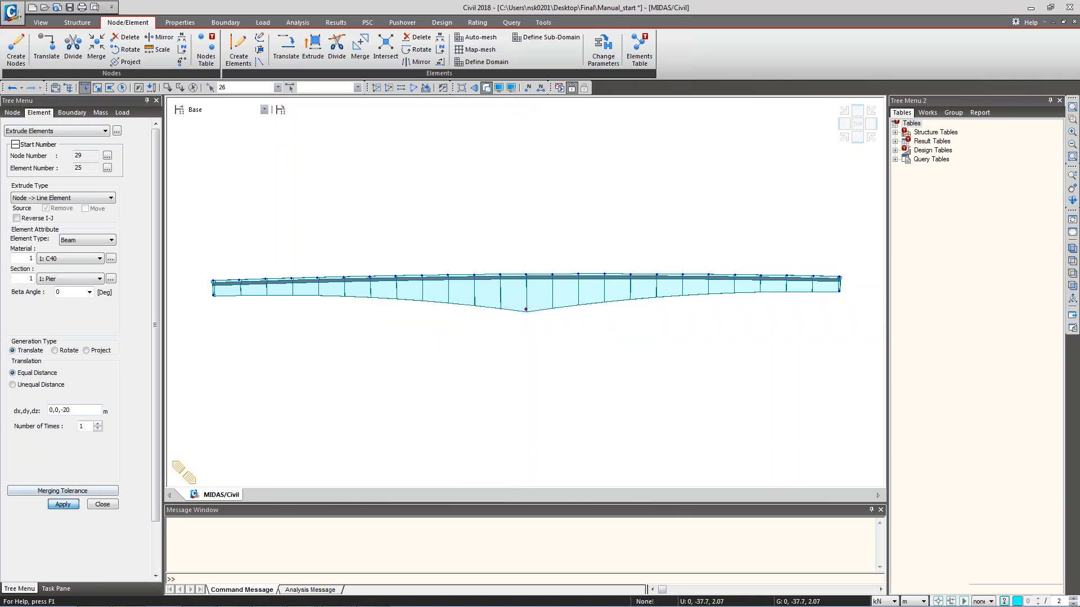
click(63, 504)
ctrl+middle_drag(538, 417, 549, 395)
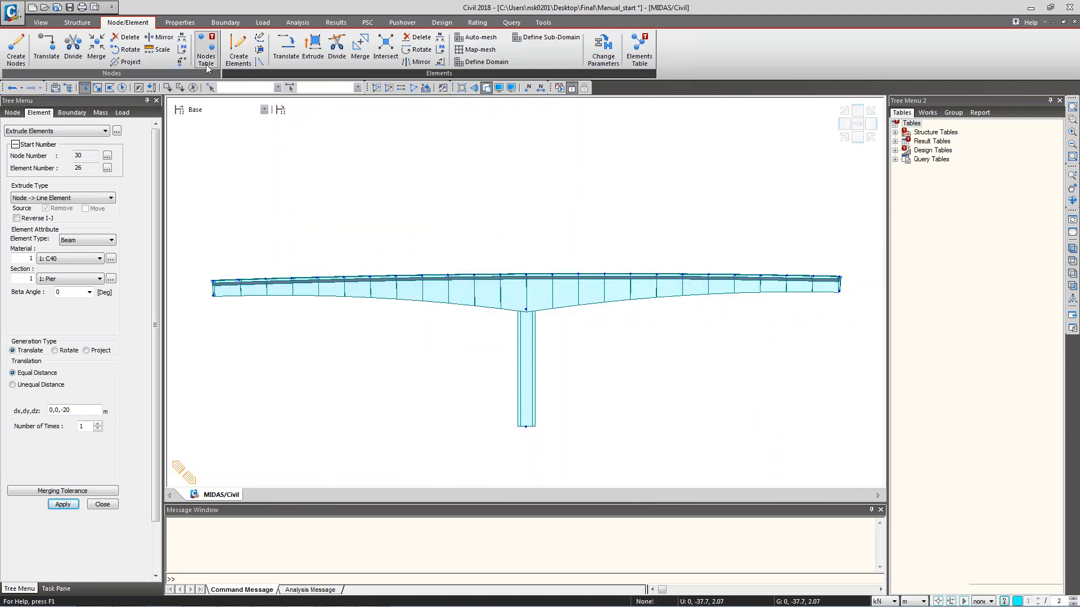
Add a fully fixed support (D-ALL and R-ALL) at the pier's base node and display its symbol.
click(219, 26)
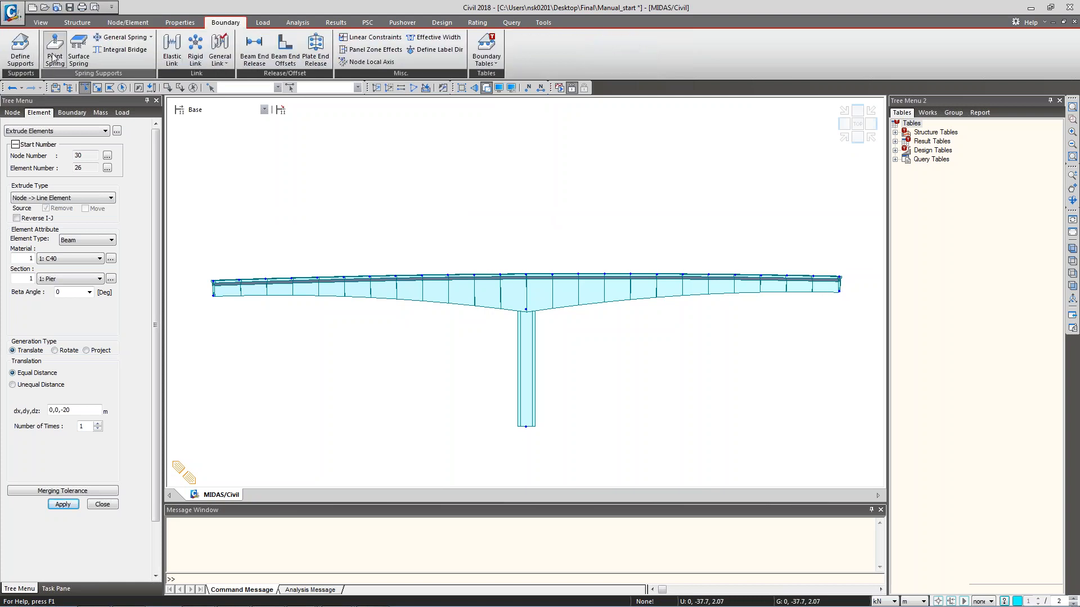
click(25, 63)
click(20, 291)
click(20, 324)
click(84, 87)
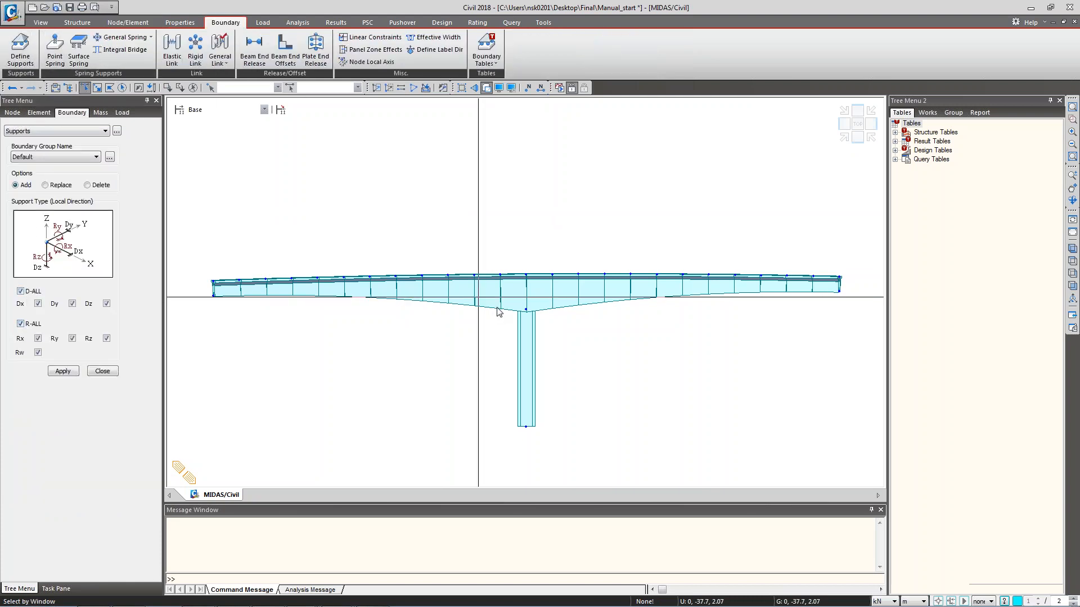
drag(493, 419, 587, 442)
click(63, 371)
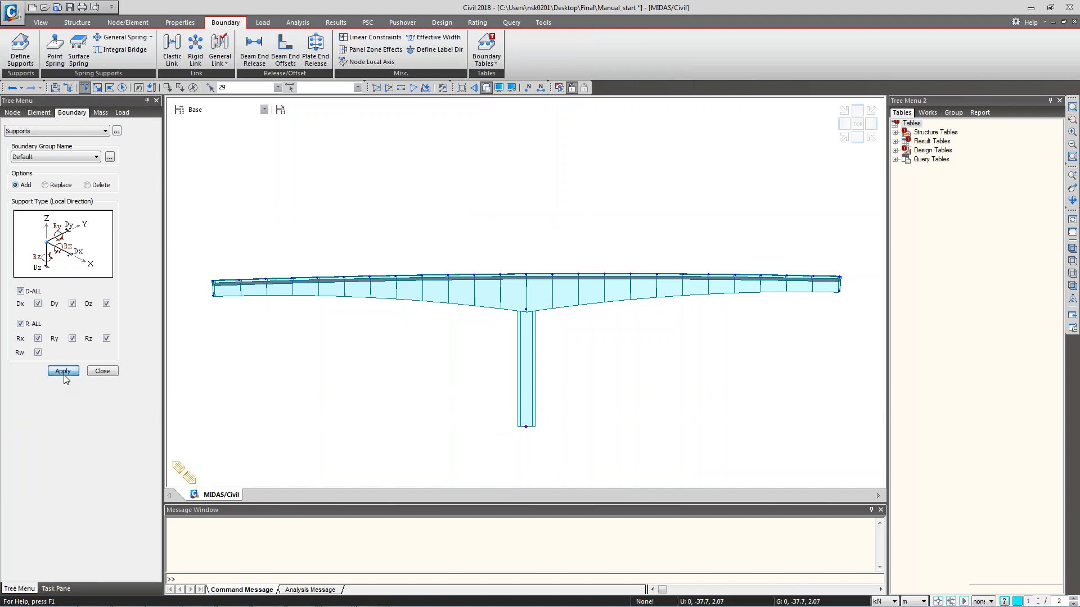
click(927, 113)
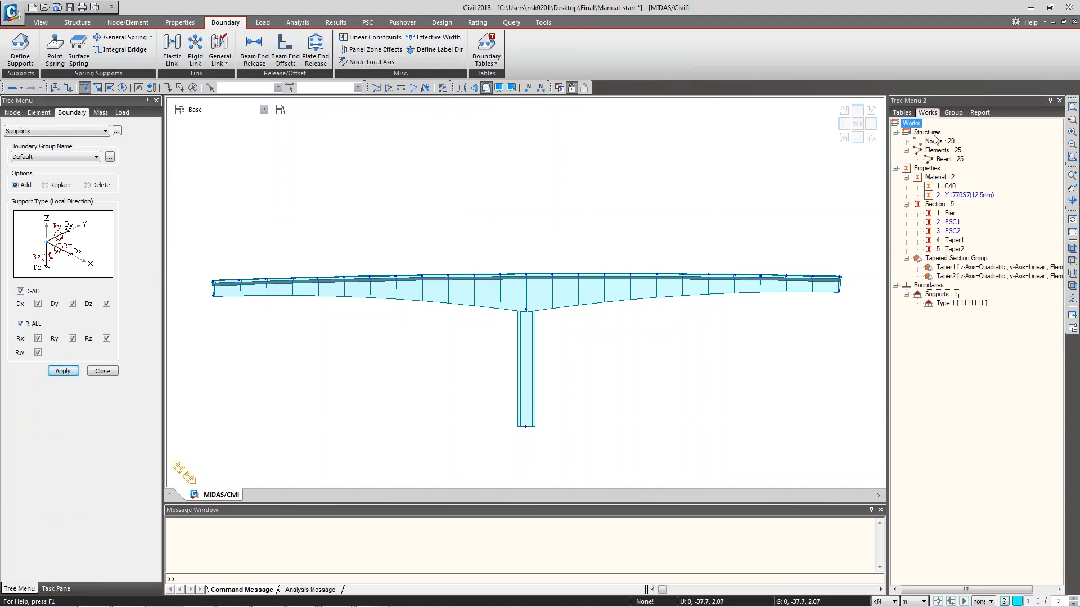
right_click(959, 304)
click(964, 448)
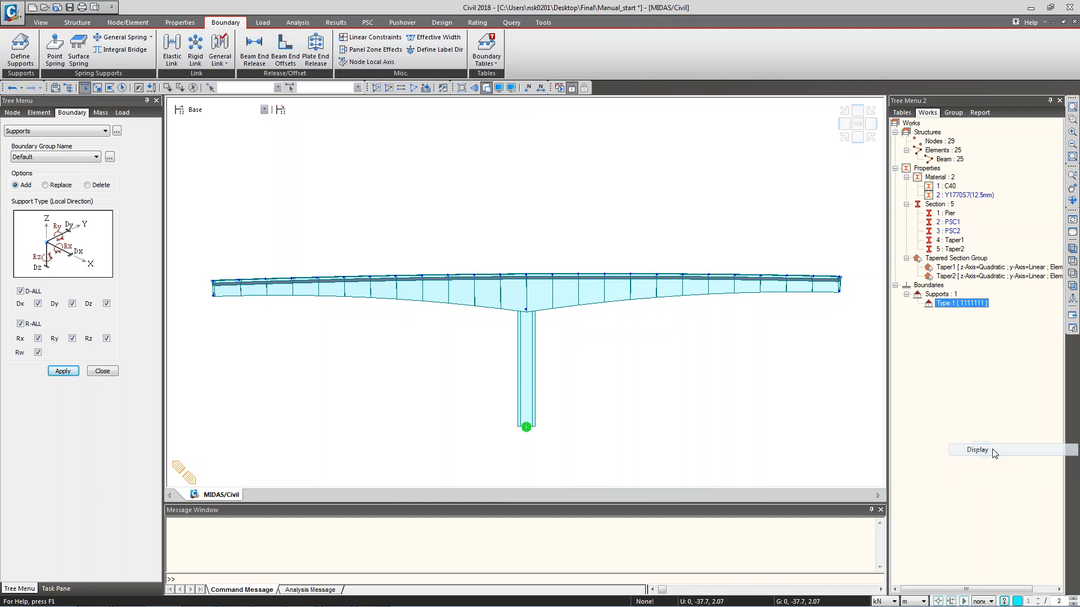
Add supports restraining only Dy and Dz at nodes 27 and 28 below the girder ends.
click(20, 324)
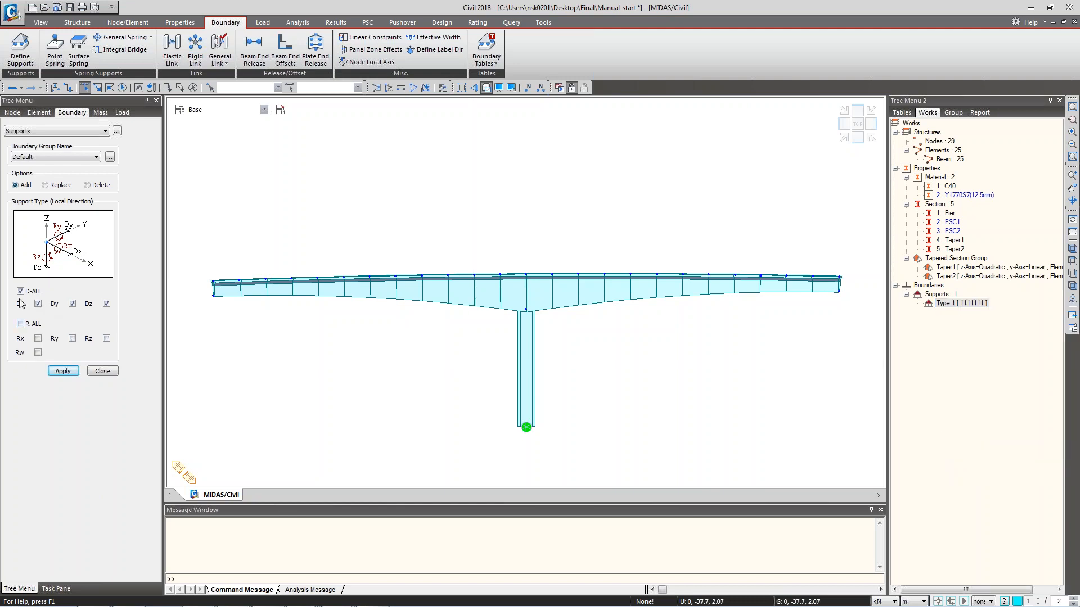
click(38, 304)
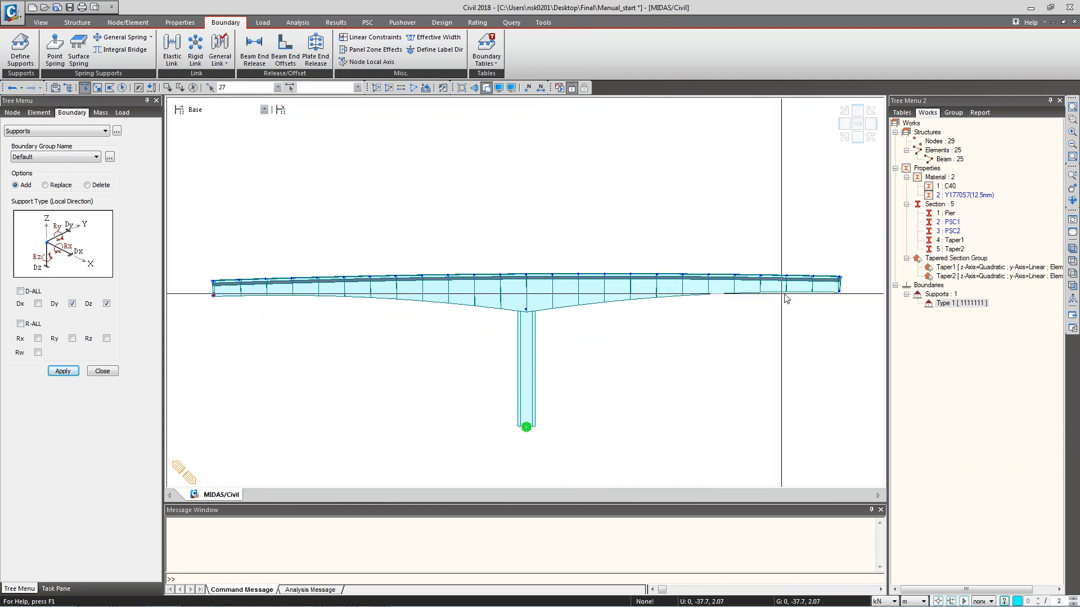
click(839, 291)
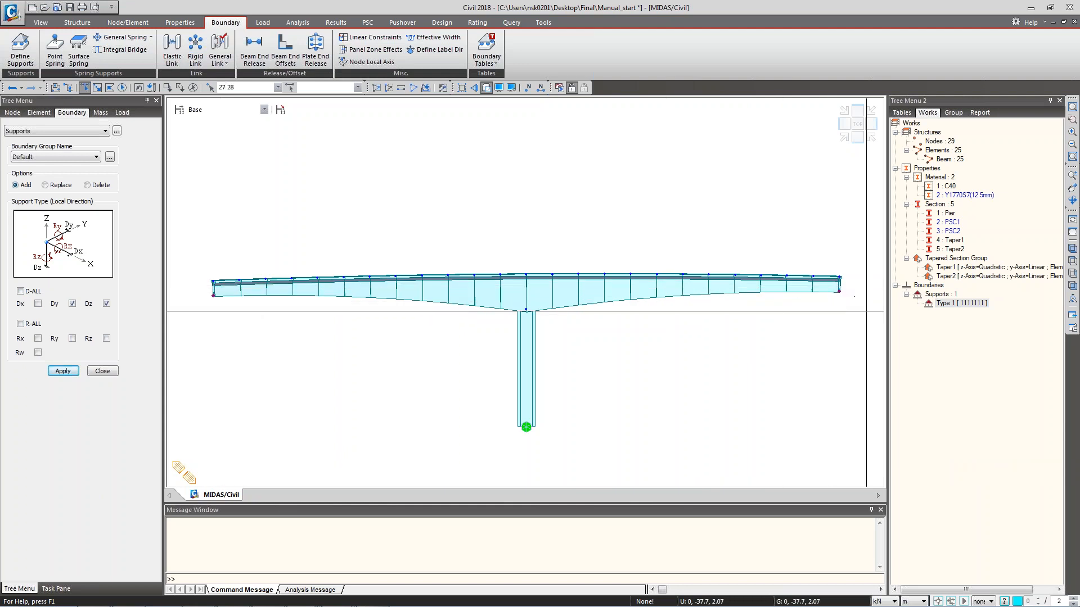
click(64, 372)
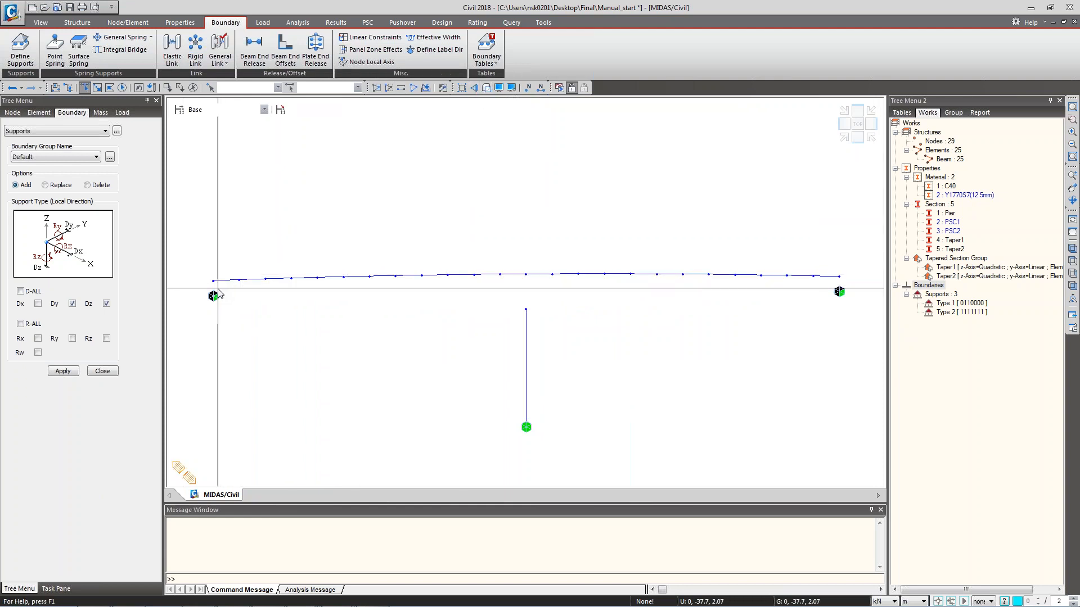
Create Rigid elastic links from the girder's two end nodes and middle node to the nodes directly below them.
click(172, 49)
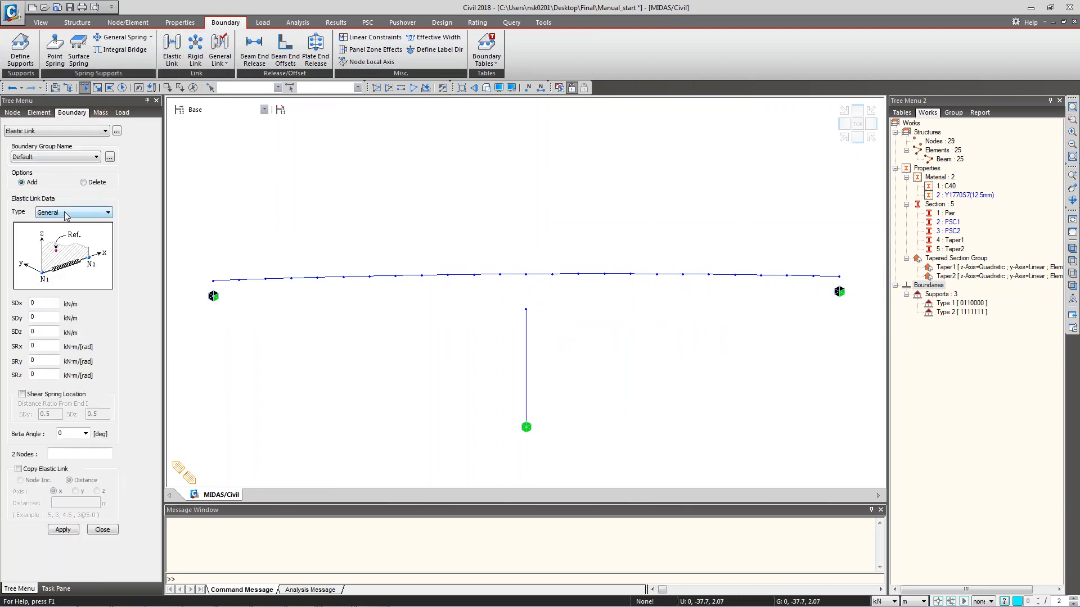
click(67, 213)
click(65, 230)
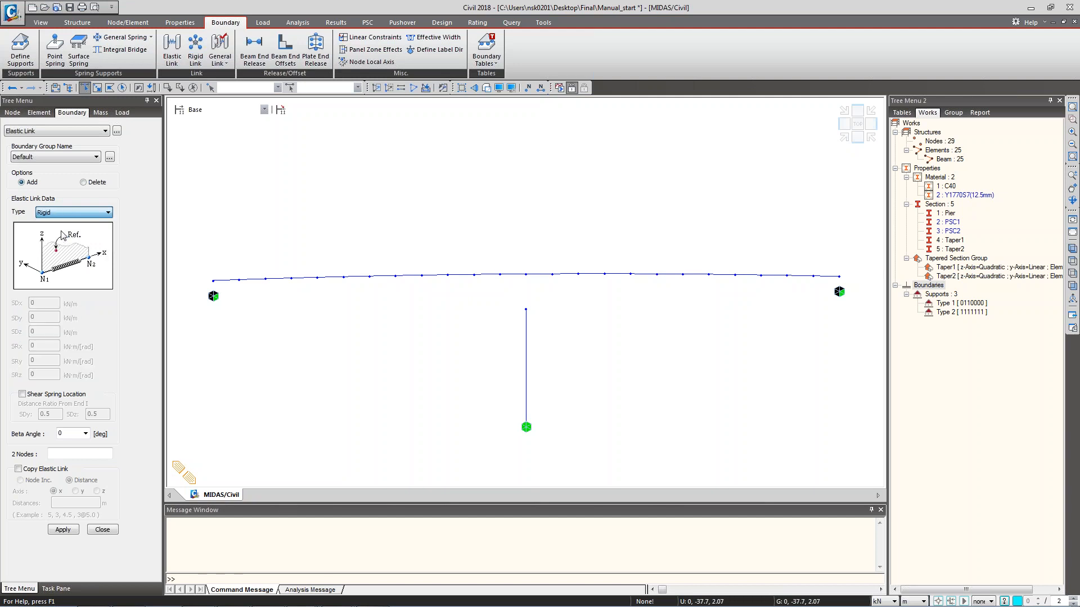
click(73, 454)
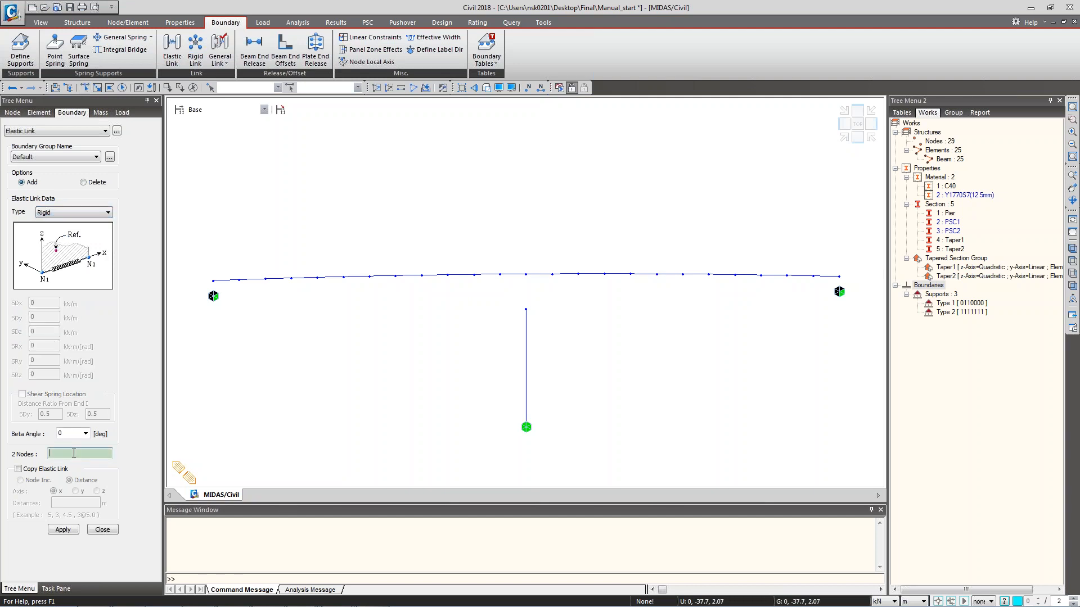
click(213, 280)
click(213, 297)
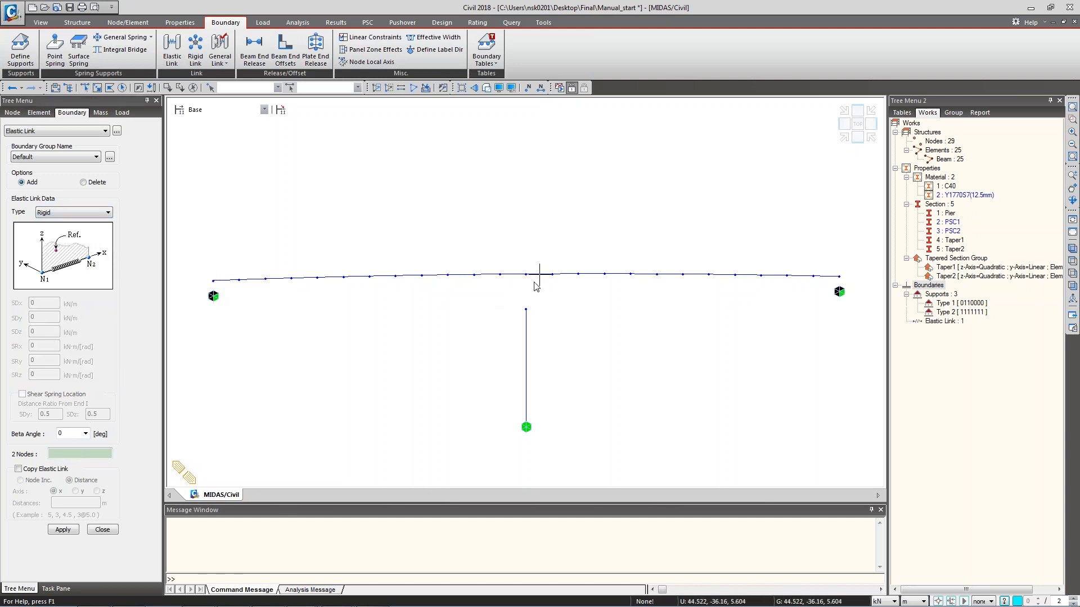
click(526, 274)
click(525, 310)
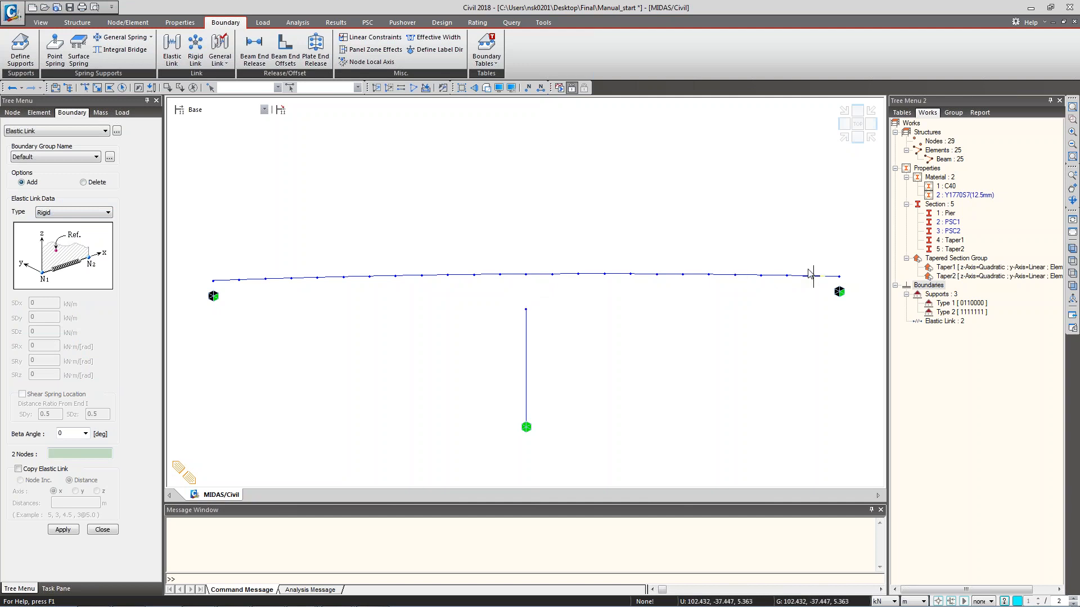
click(840, 276)
click(839, 291)
Display the elastic links in the model to check them, and hide them again.
right_click(952, 328)
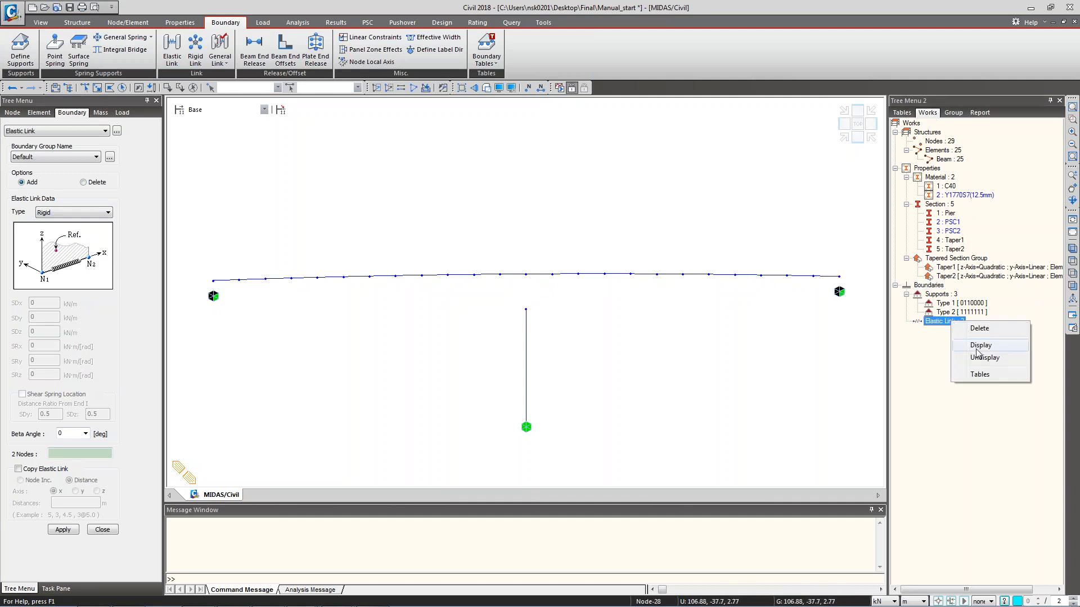
click(976, 346)
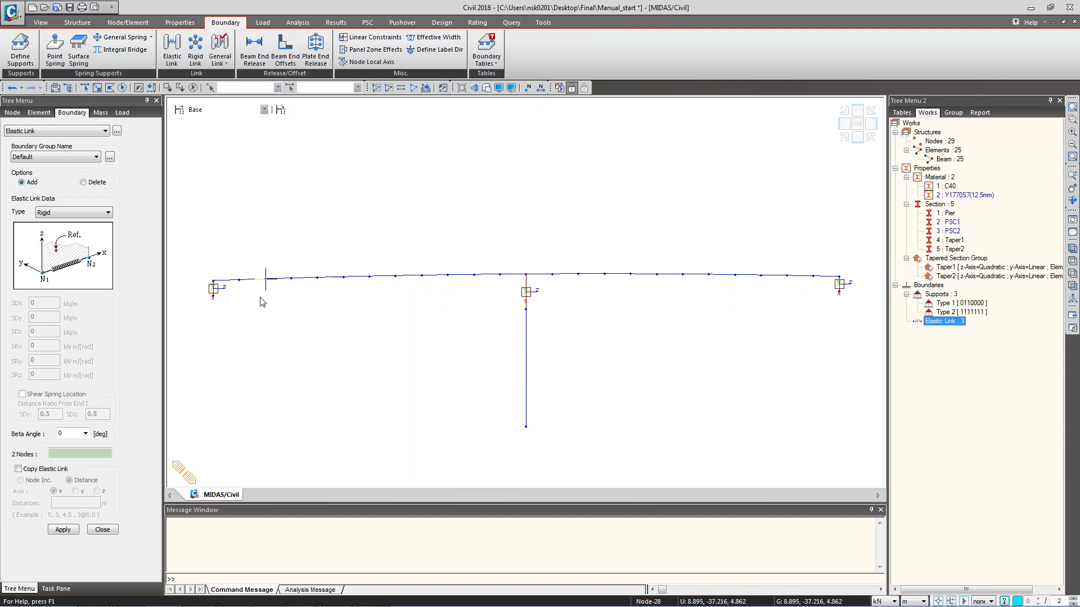
right_click(947, 324)
click(985, 362)
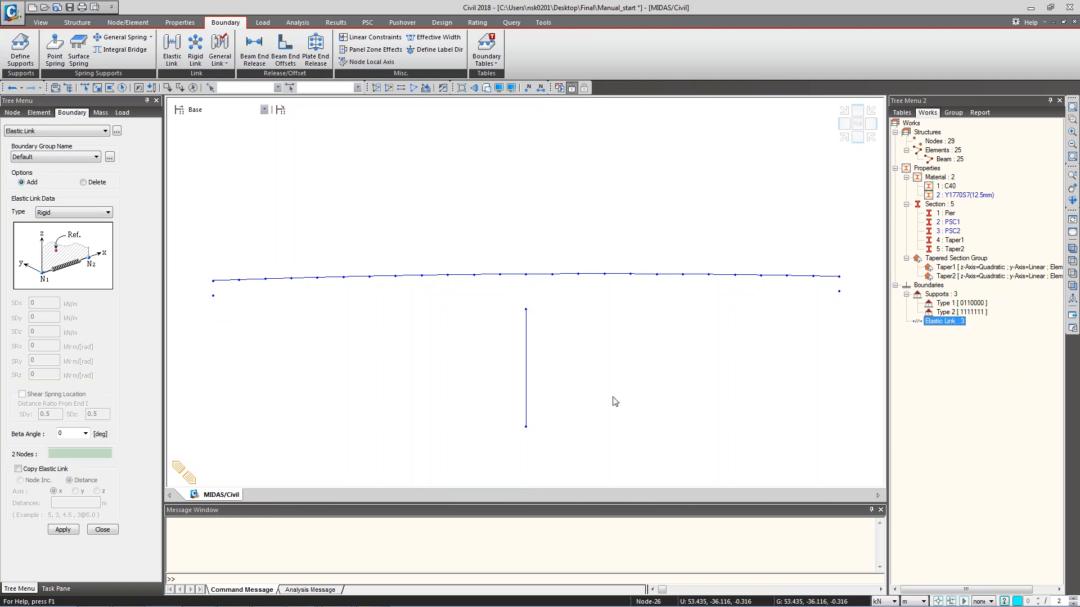
Render the whole bridge with its section shapes in a 3D view and bring up the property commands.
click(605, 196)
key(ctrl+h)
ctrl+middle_drag(509, 330, 545, 328)
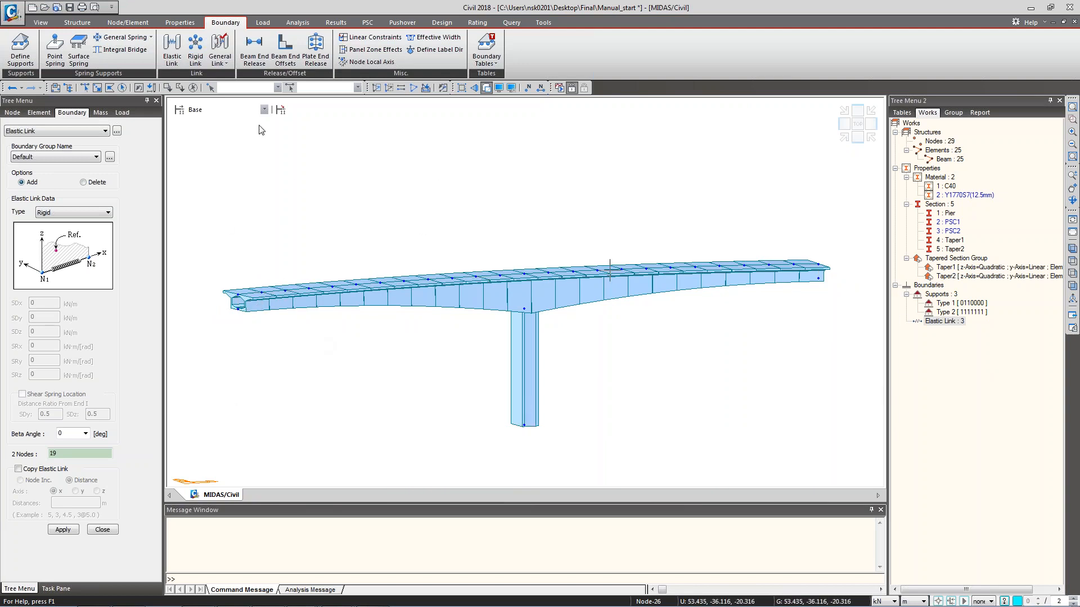
click(179, 23)
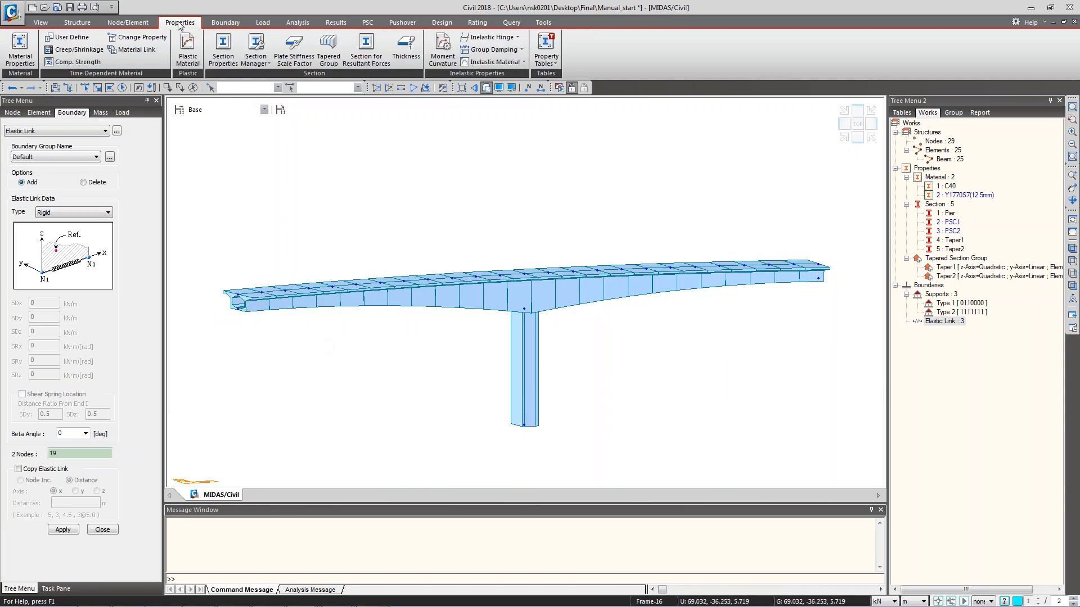
click(87, 51)
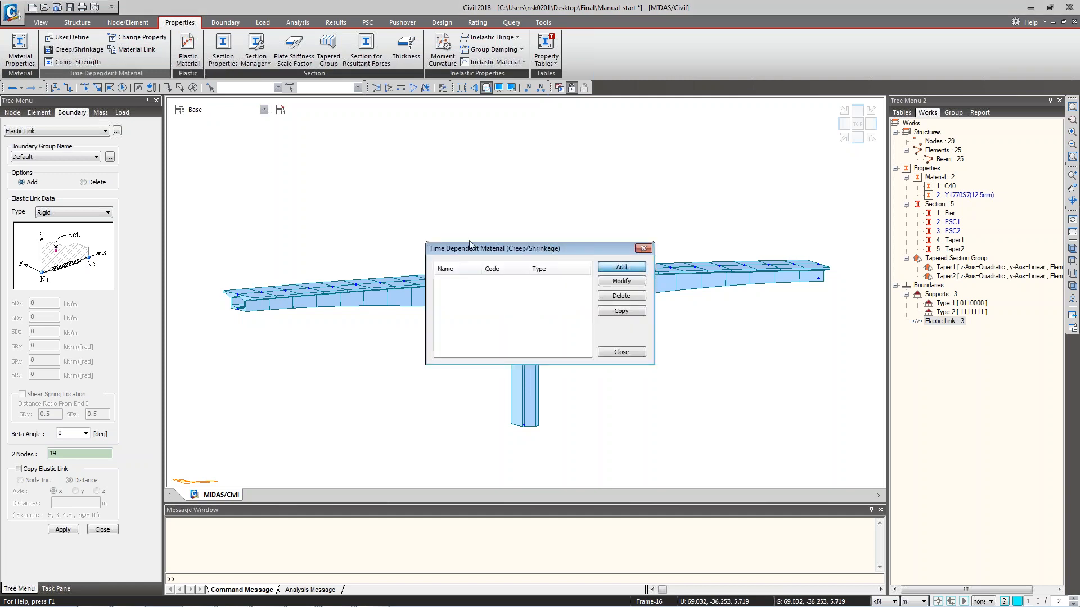
click(621, 267)
drag(577, 208, 423, 177)
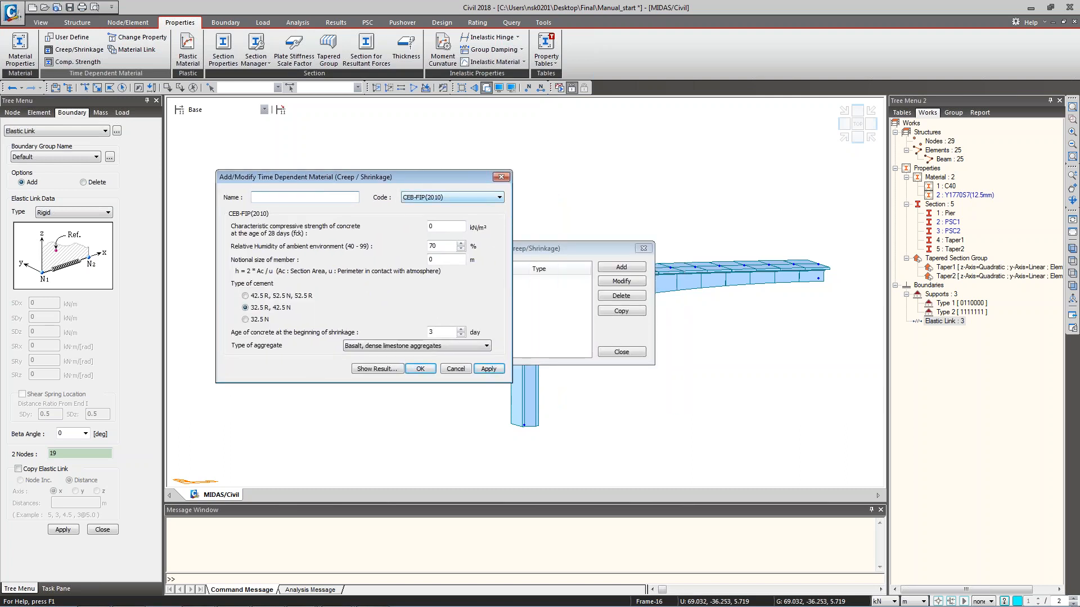
click(443, 197)
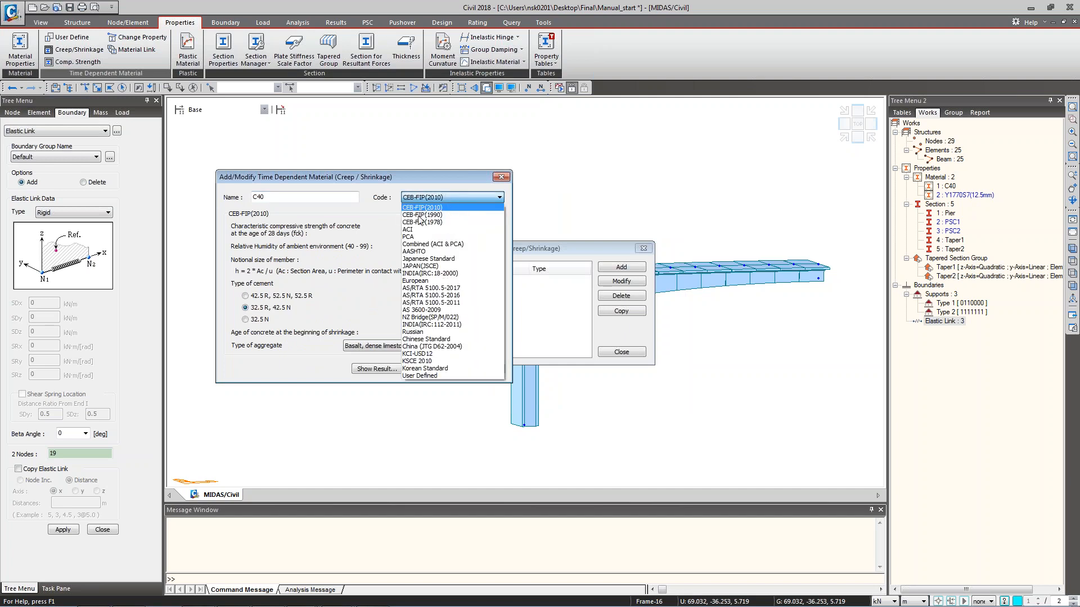
click(459, 281)
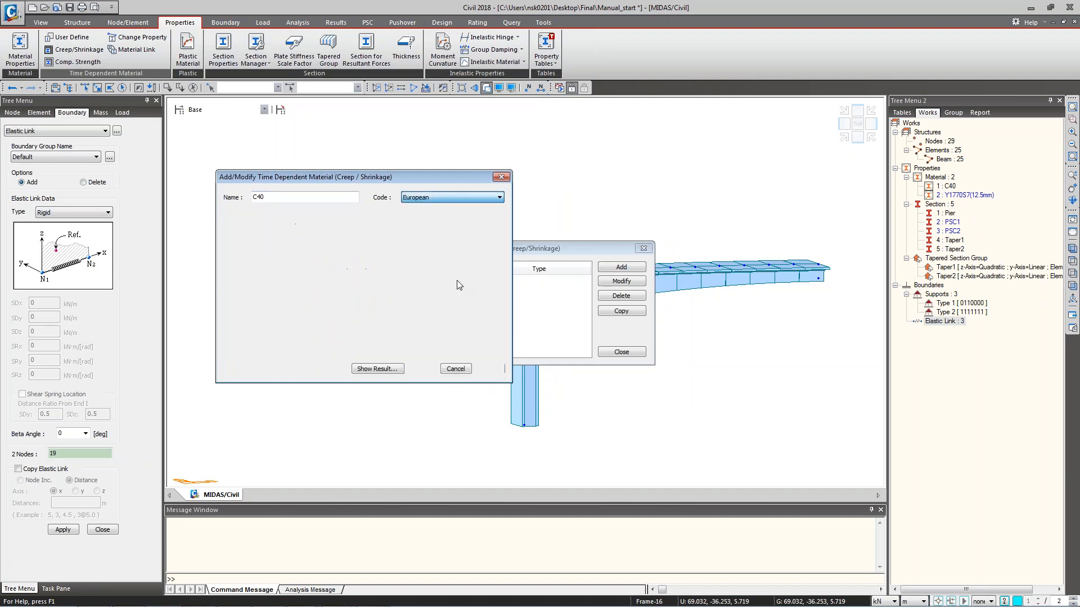
click(501, 177)
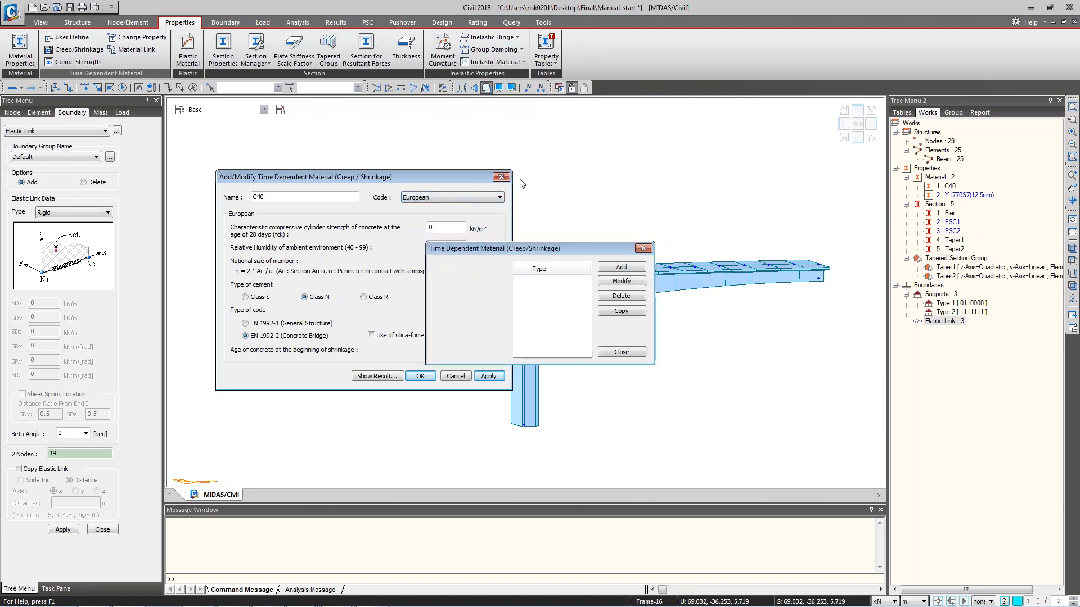
click(643, 248)
Change the model units to N for force and mm for length.
click(893, 602)
click(880, 554)
click(914, 602)
click(906, 562)
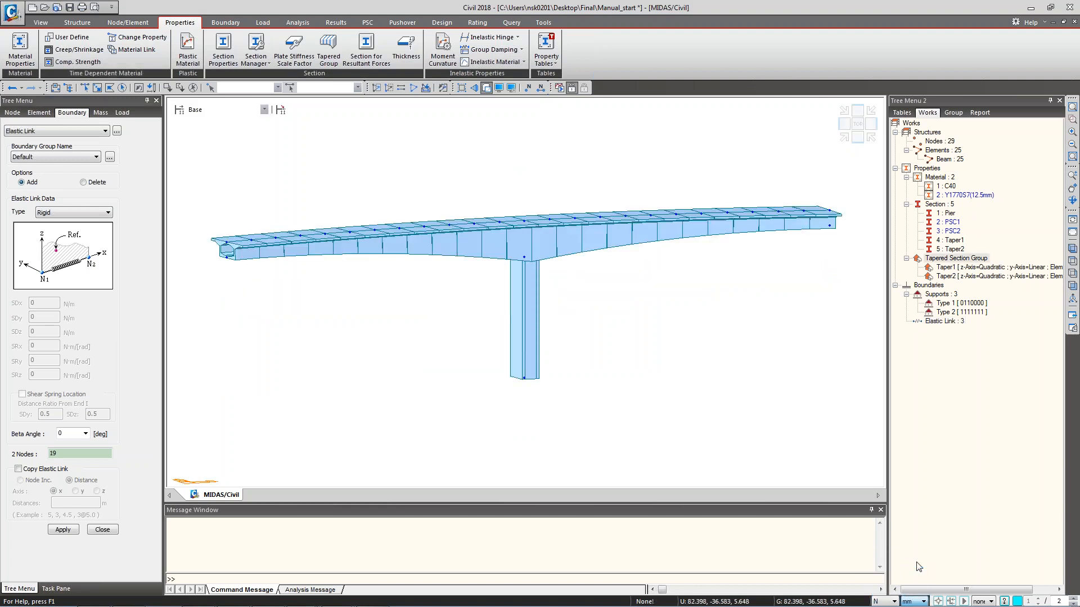
Define a creep/shrinkage time dependent material named C40 with the European code and a characteristic cylinder strength of 40 N/mm².
click(77, 50)
click(619, 269)
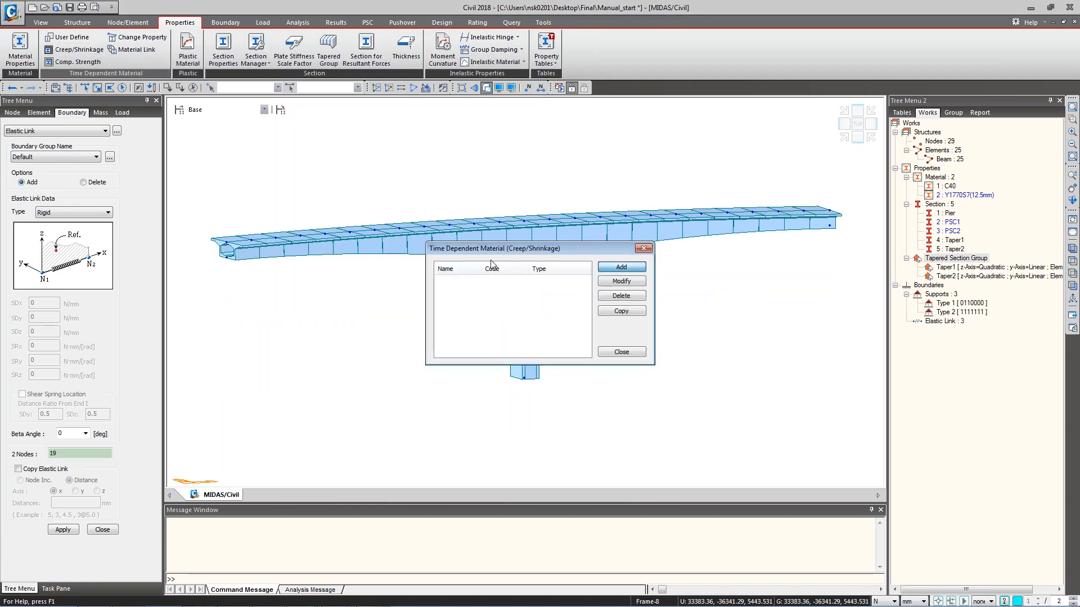
drag(514, 210, 302, 189)
text(C40)
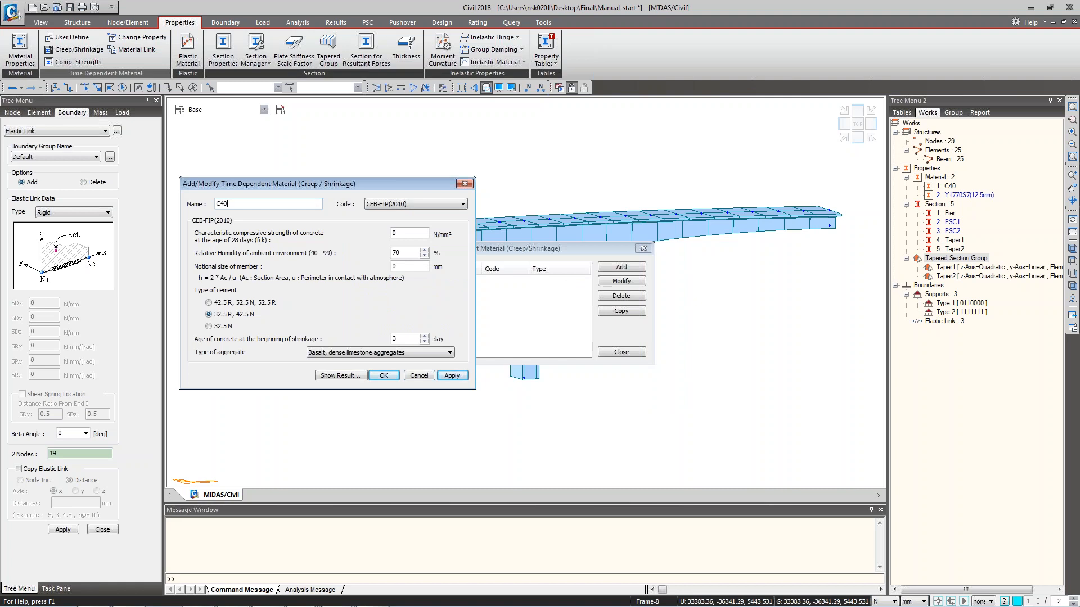
click(397, 204)
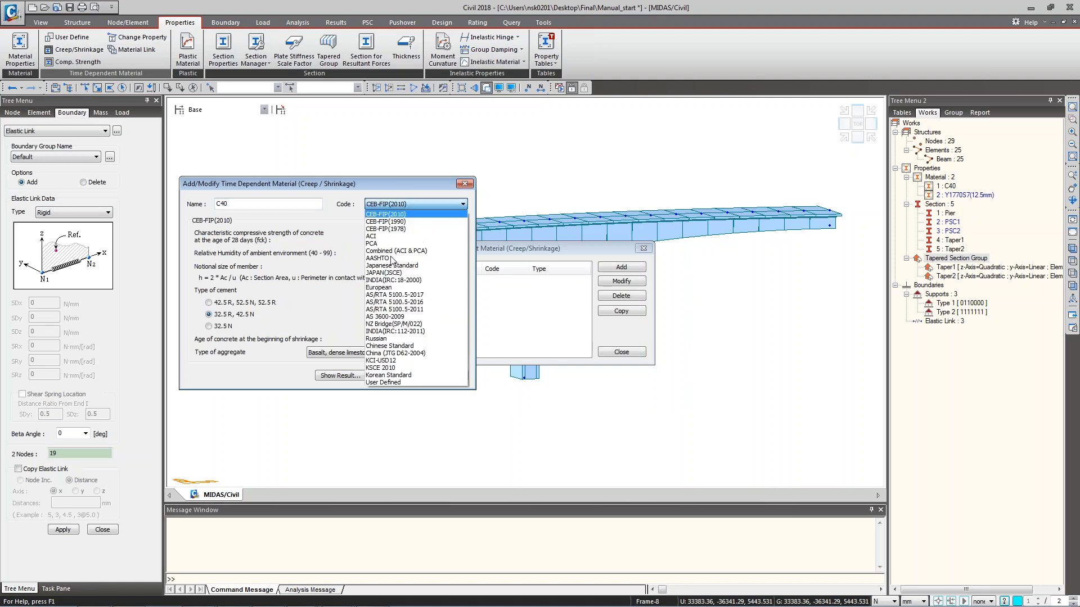
click(395, 288)
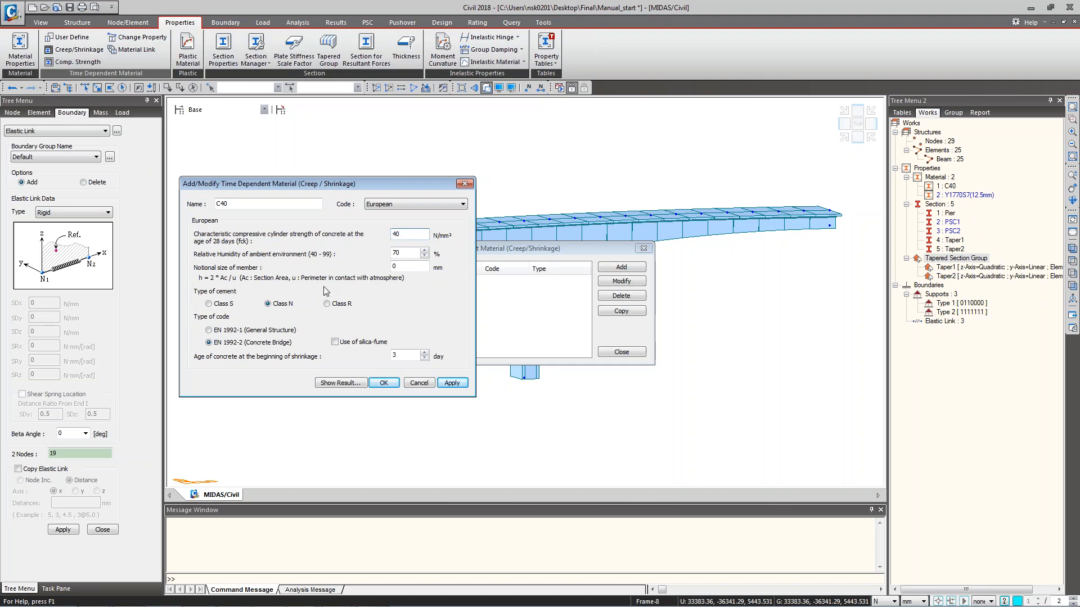
drag(377, 177, 374, 256)
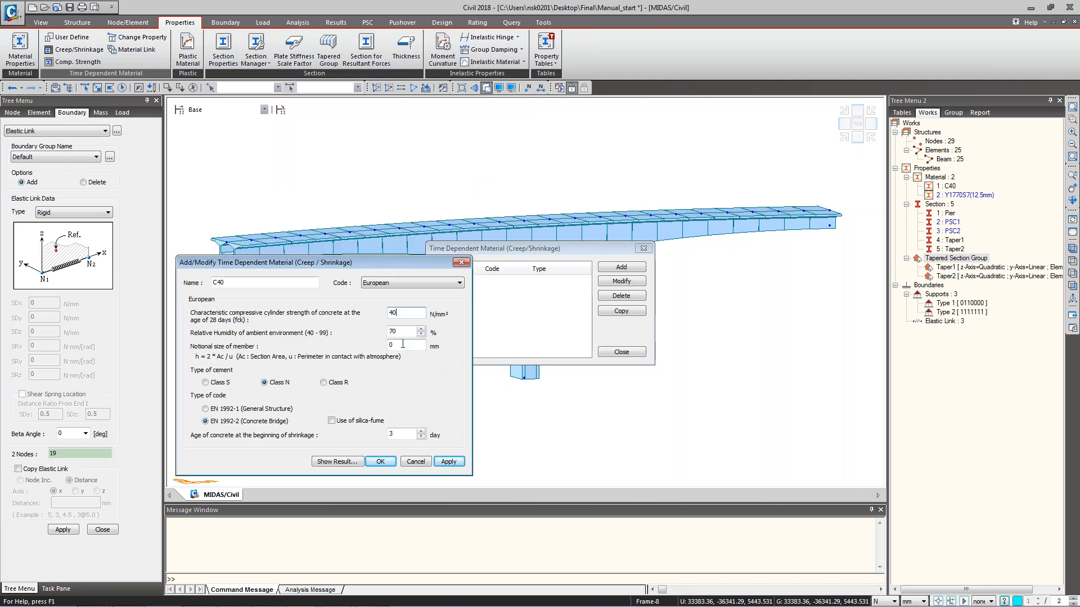
drag(381, 266, 445, 283)
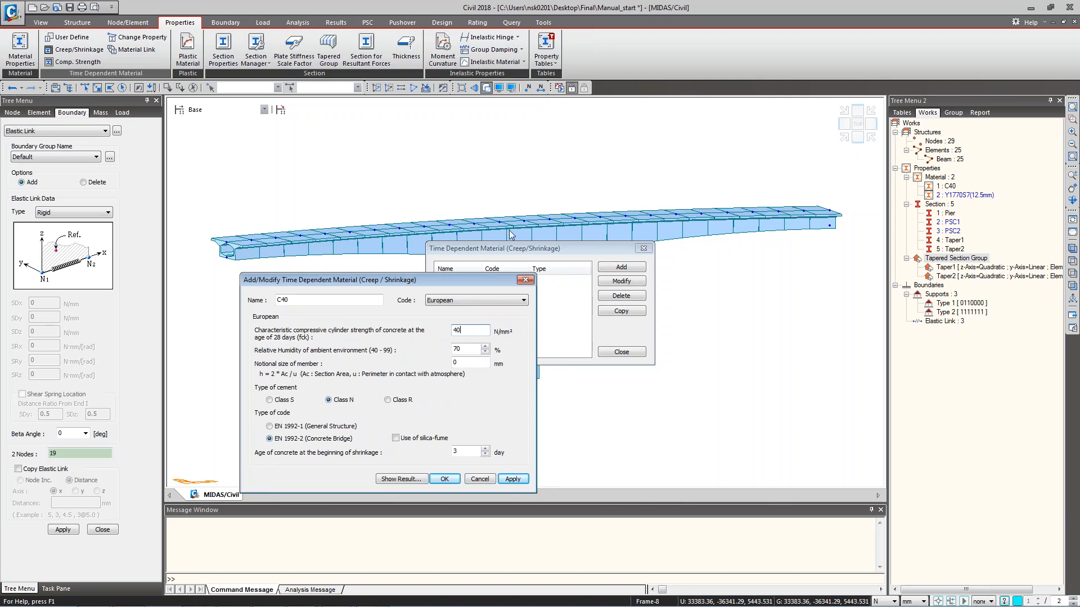
drag(366, 281, 334, 271)
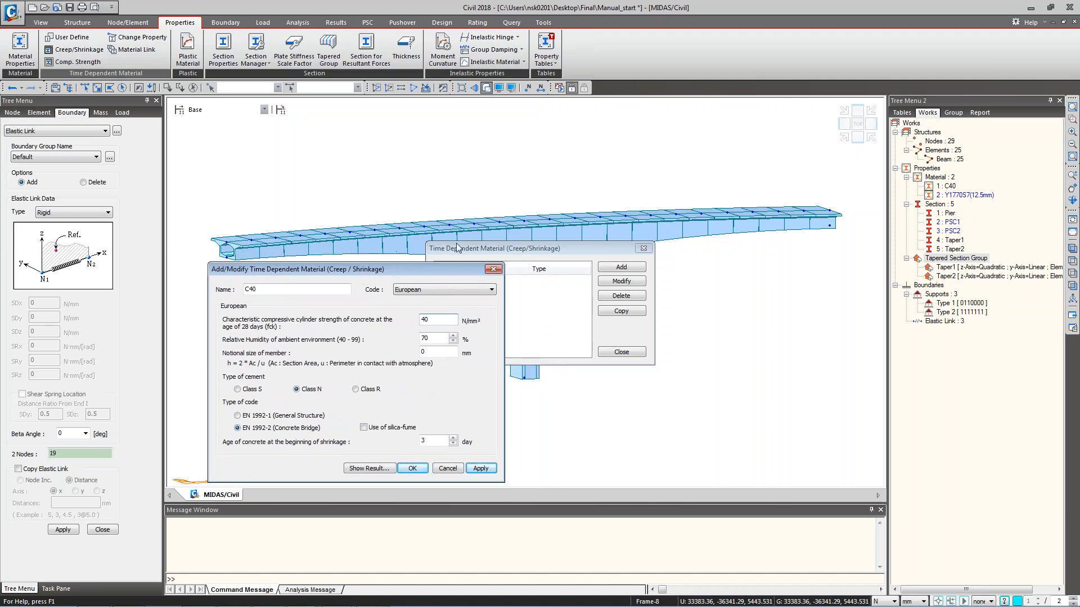
drag(400, 267, 368, 147)
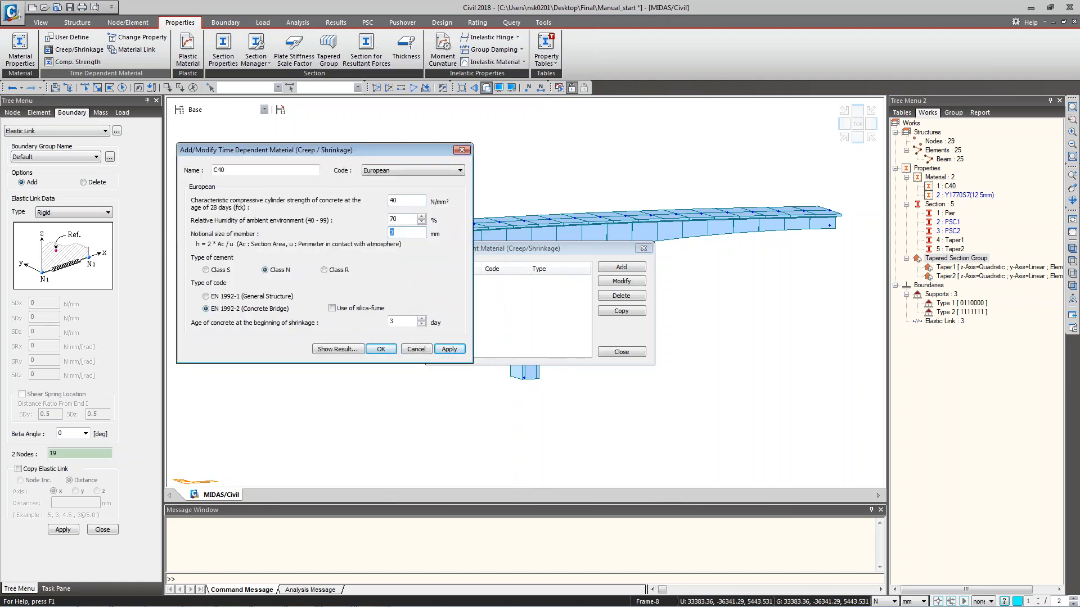
Set the notional size of member to 100 mm, preview the creep/shrinkage result, and save the material.
text(00)
click(334, 350)
drag(388, 132, 711, 170)
click(824, 174)
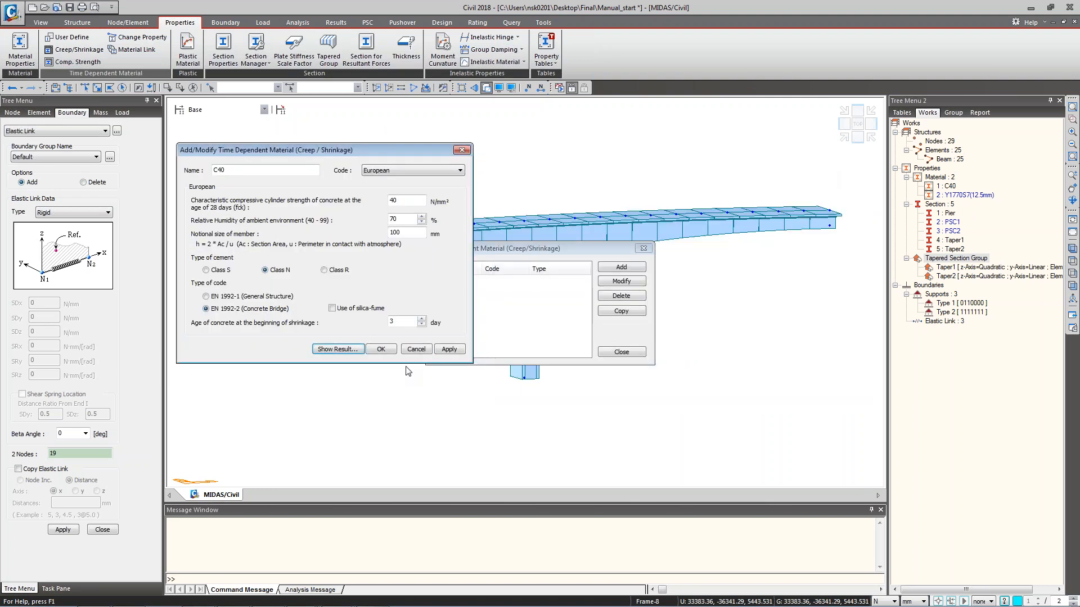
click(382, 350)
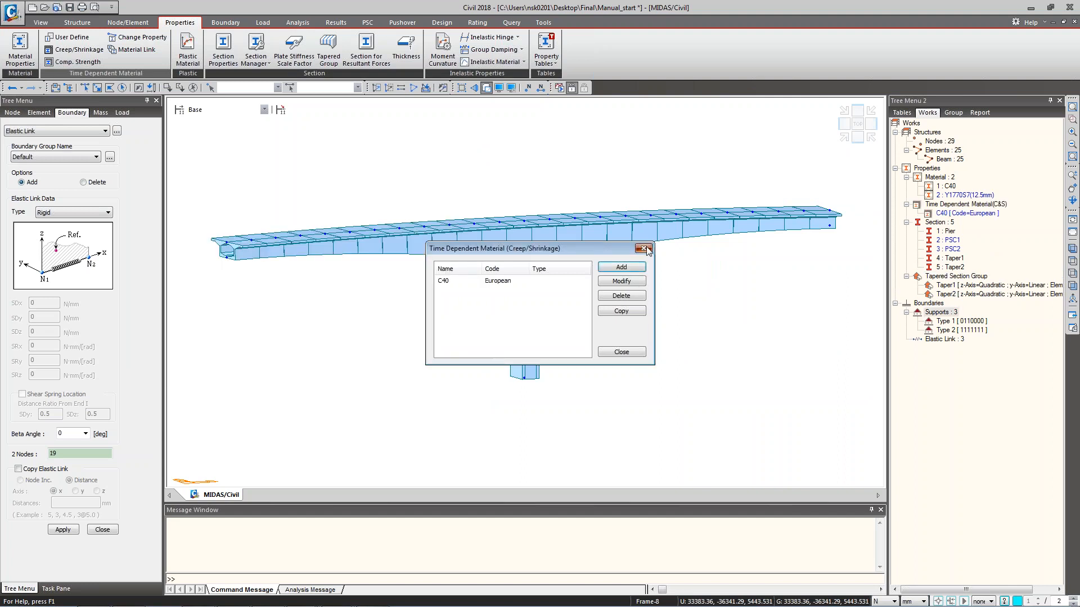
click(644, 248)
Add a compressive strength time dependent material named C40 using the European code and a mean 28-day strength of 48 N/mm².
click(75, 61)
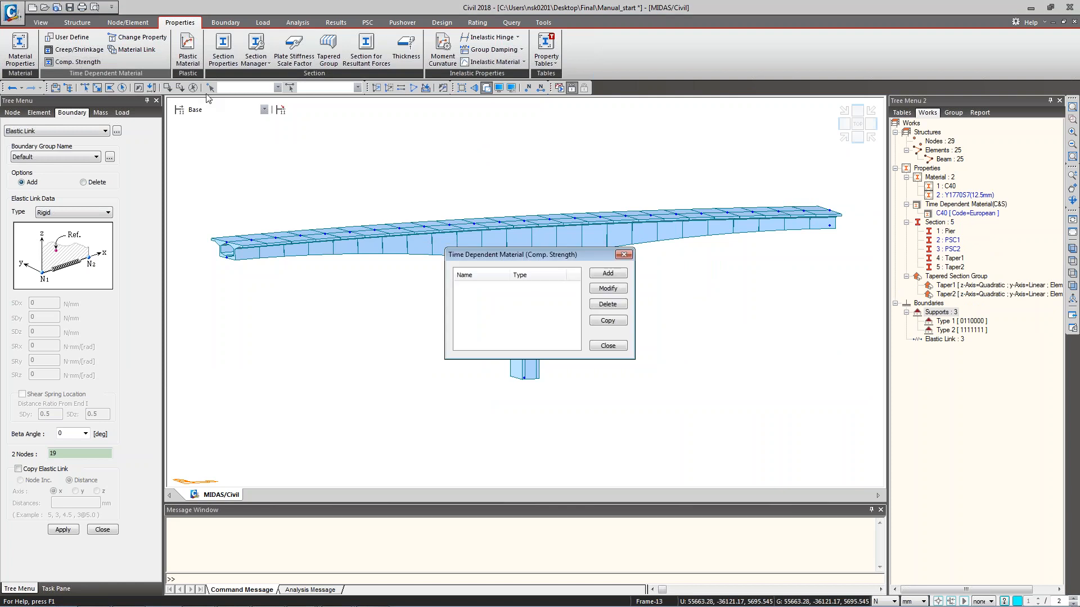
click(608, 273)
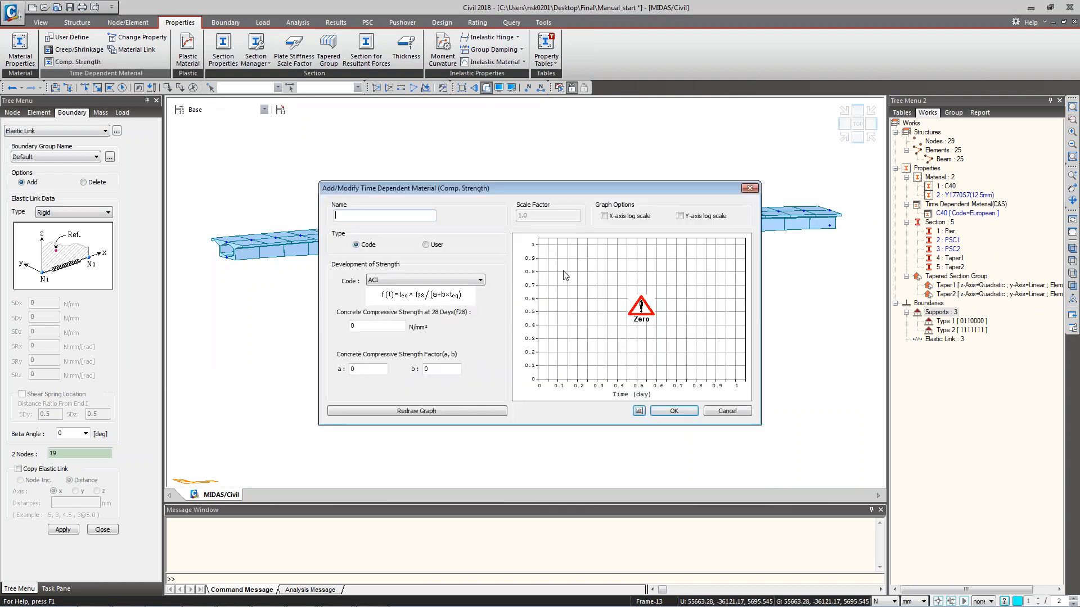
click(439, 281)
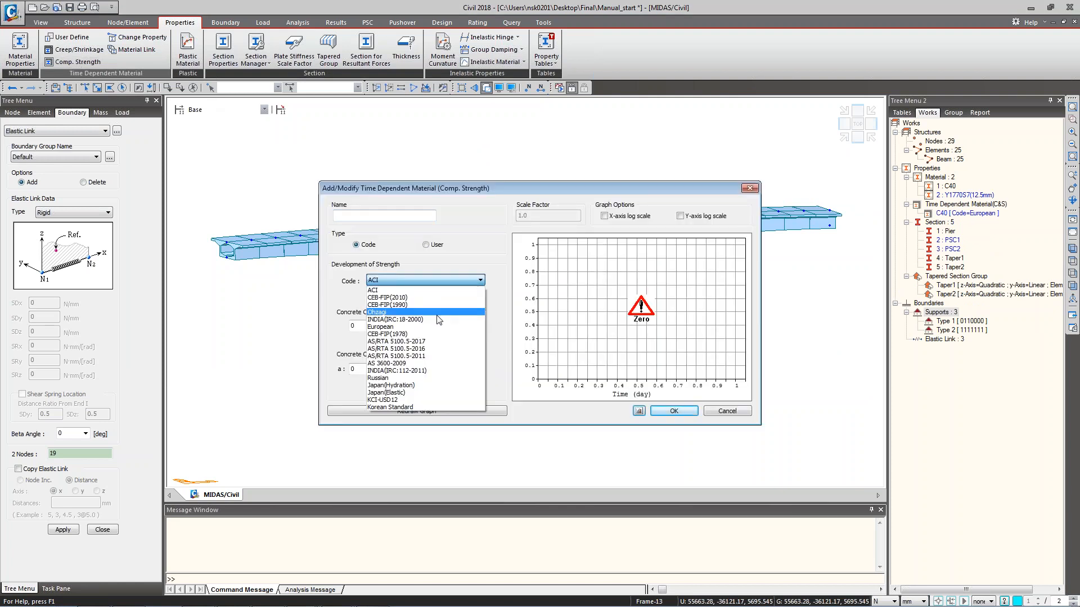
click(388, 326)
click(411, 215)
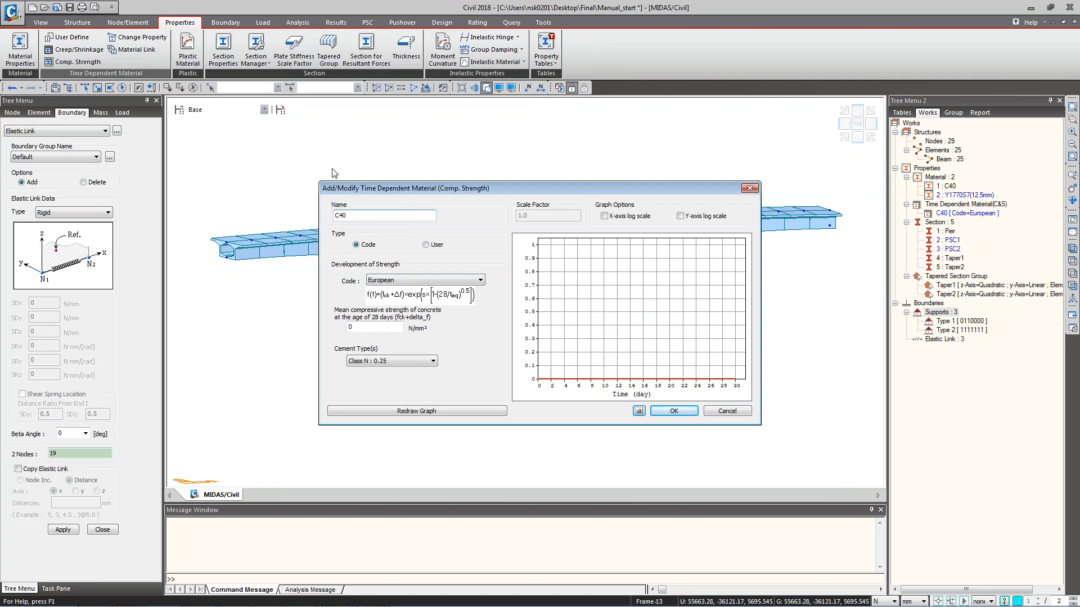
double_click(382, 328)
text(48)
click(419, 410)
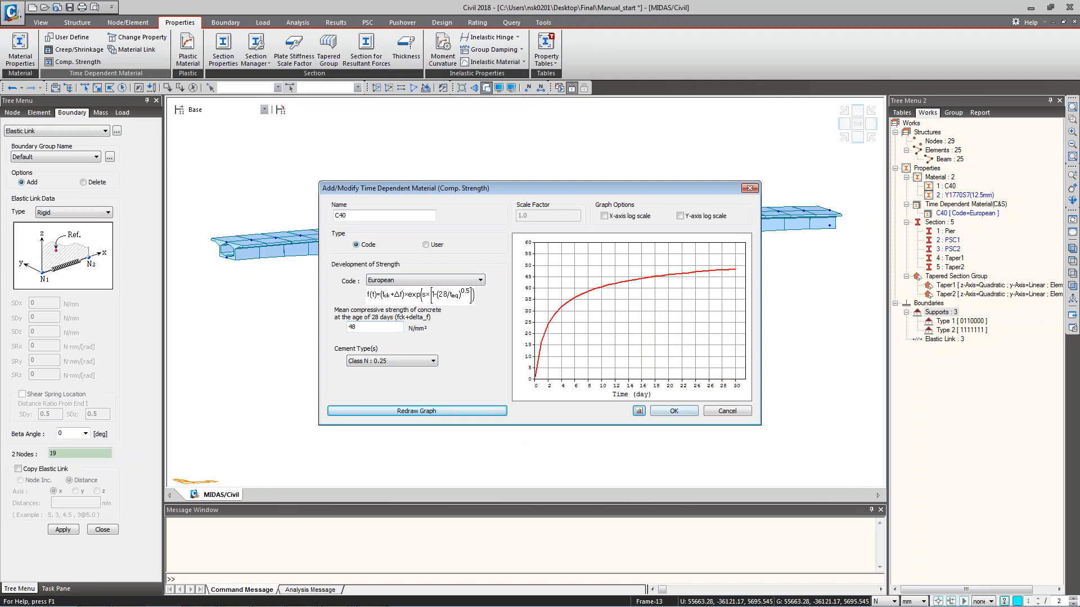
click(679, 411)
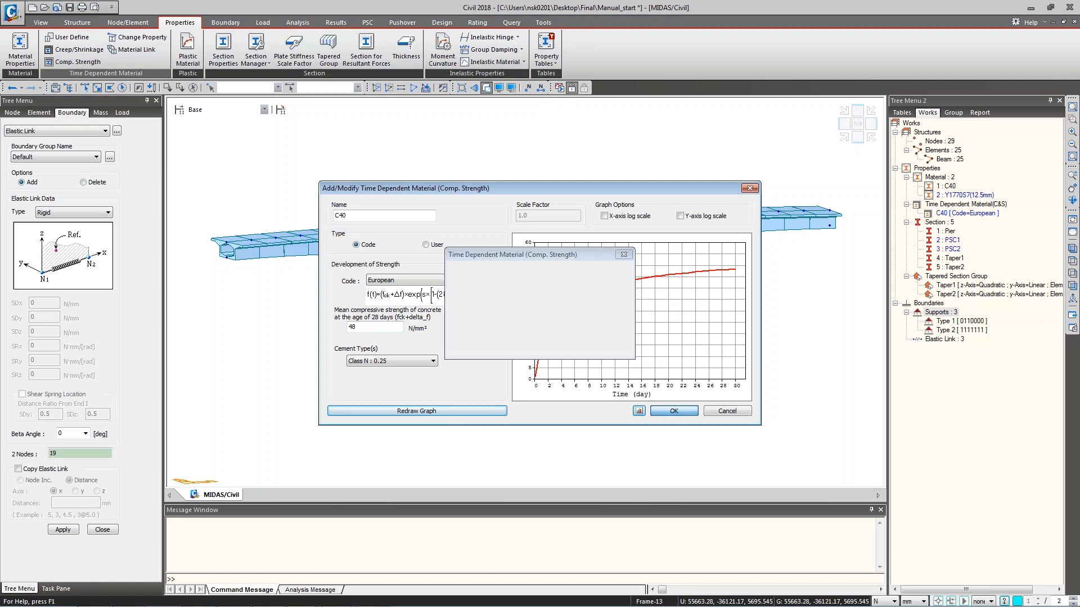
click(616, 348)
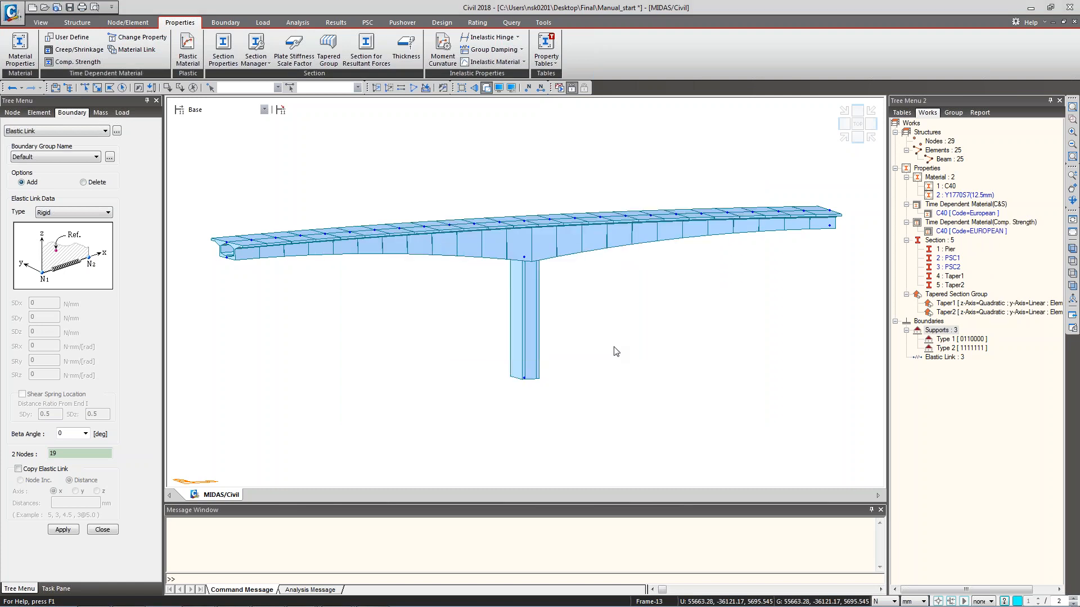
Link the C40 creep/shrinkage and C40 compressive strength definitions to material 1:C40.
click(137, 50)
click(82, 146)
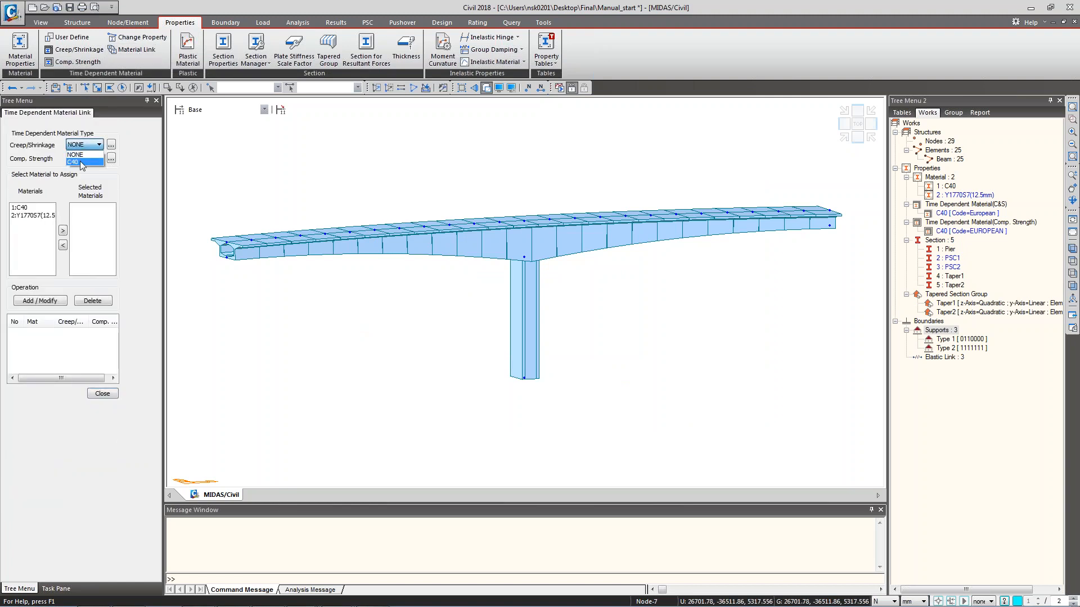
click(80, 162)
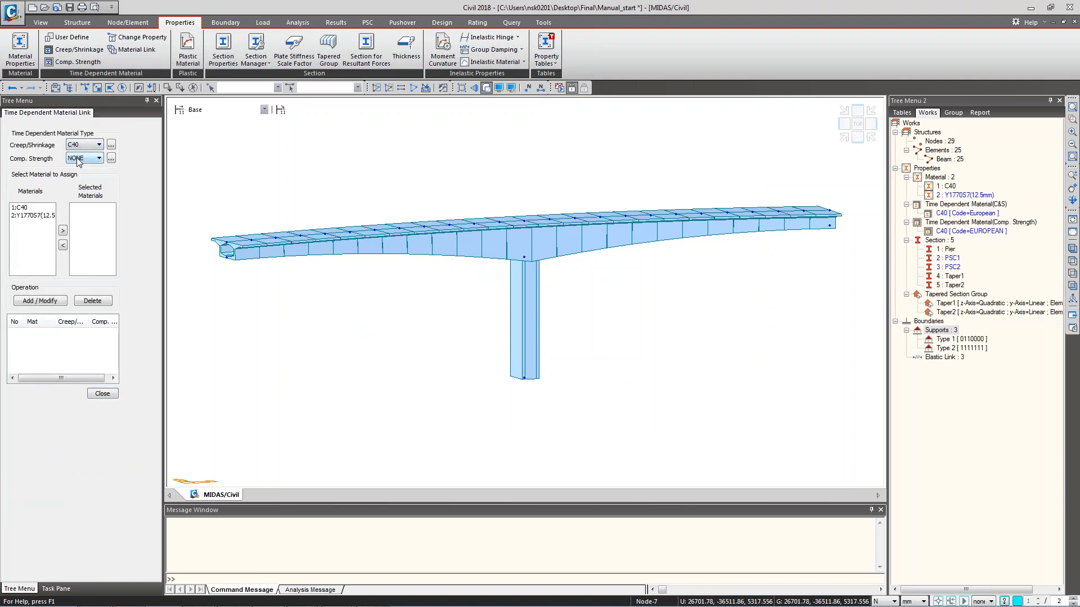
click(82, 159)
click(79, 175)
click(26, 210)
click(63, 232)
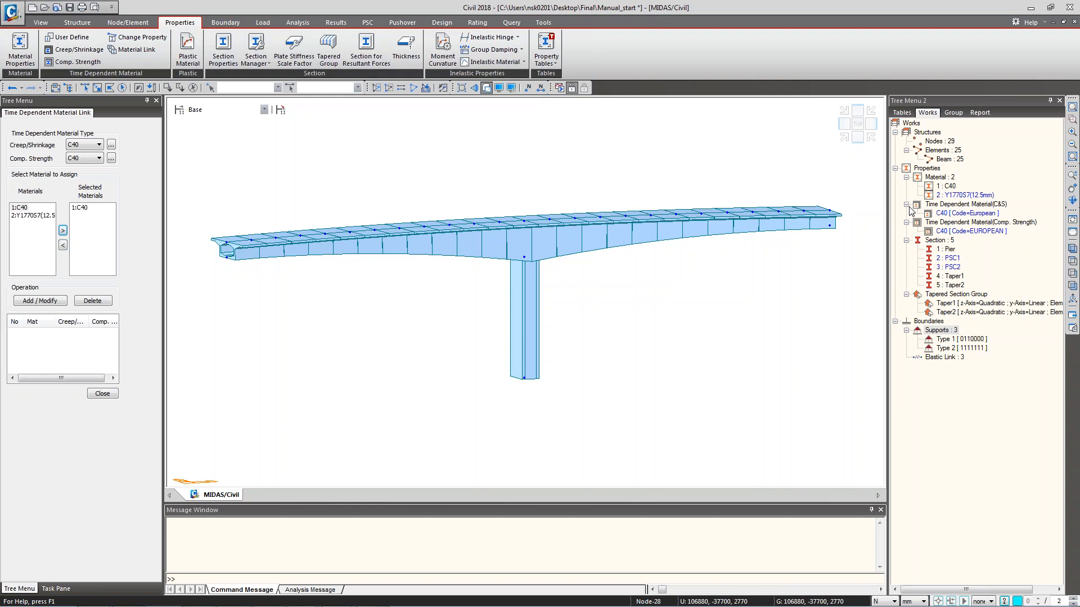
click(40, 301)
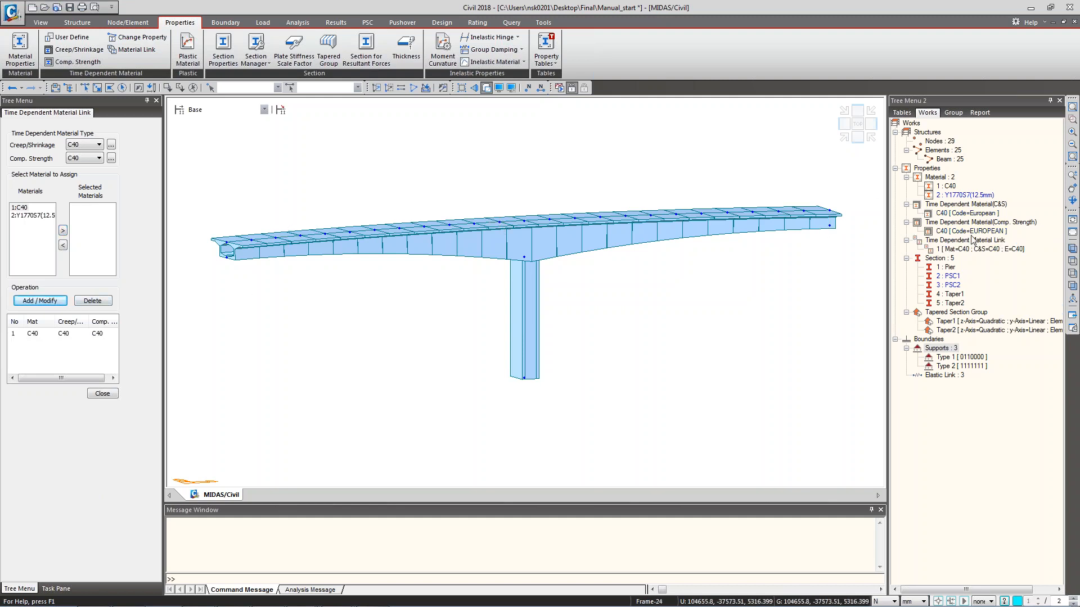
Select the elements using material C40 to review them with its time dependent definitions and link, and clear the selection.
click(948, 186)
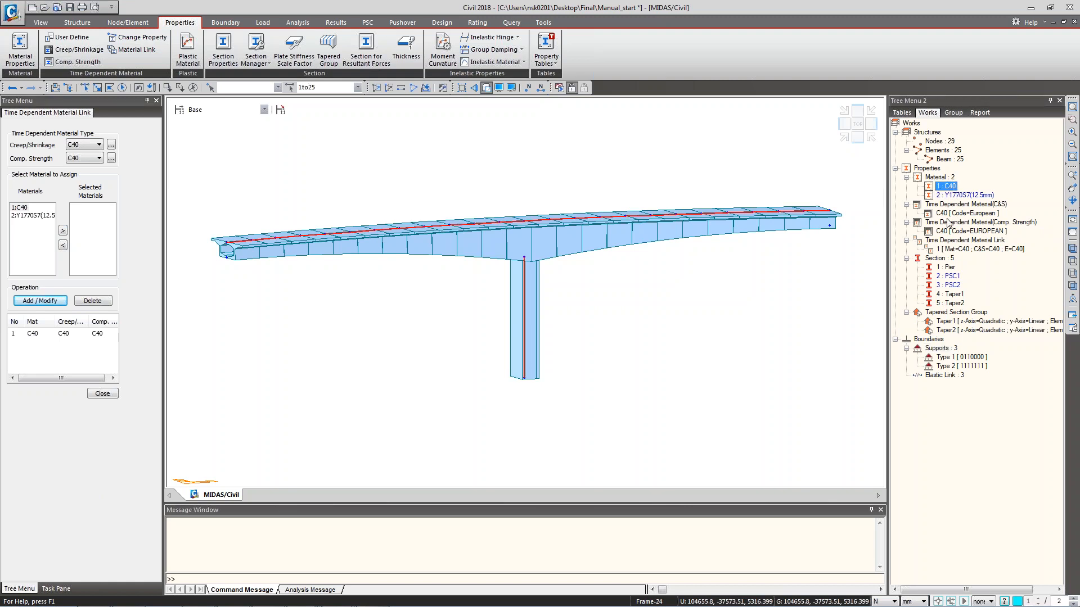
click(958, 214)
click(964, 232)
click(968, 240)
click(976, 249)
click(651, 187)
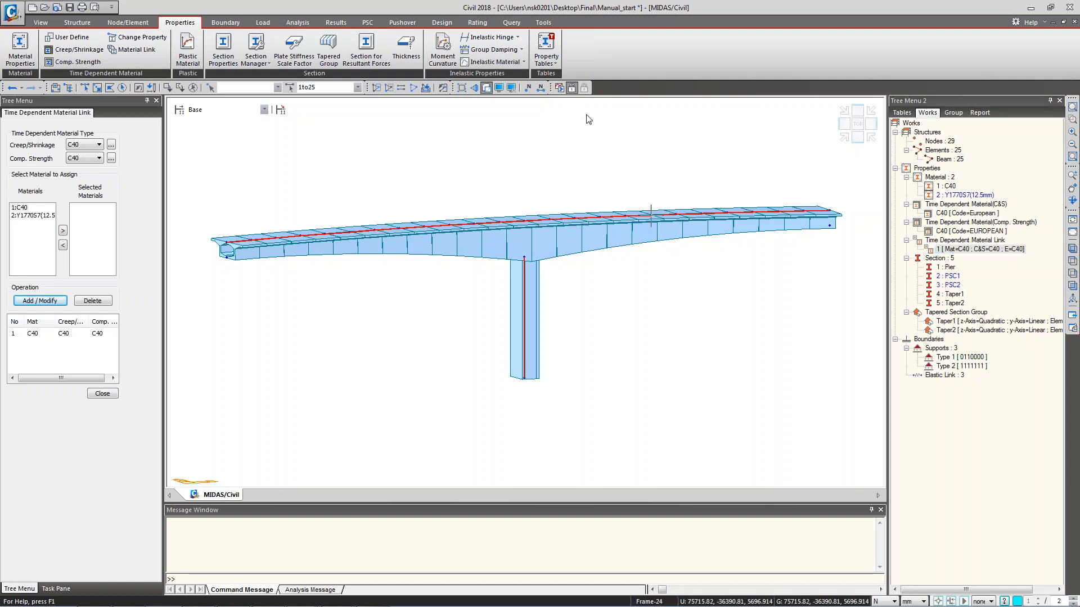
key(Escape)
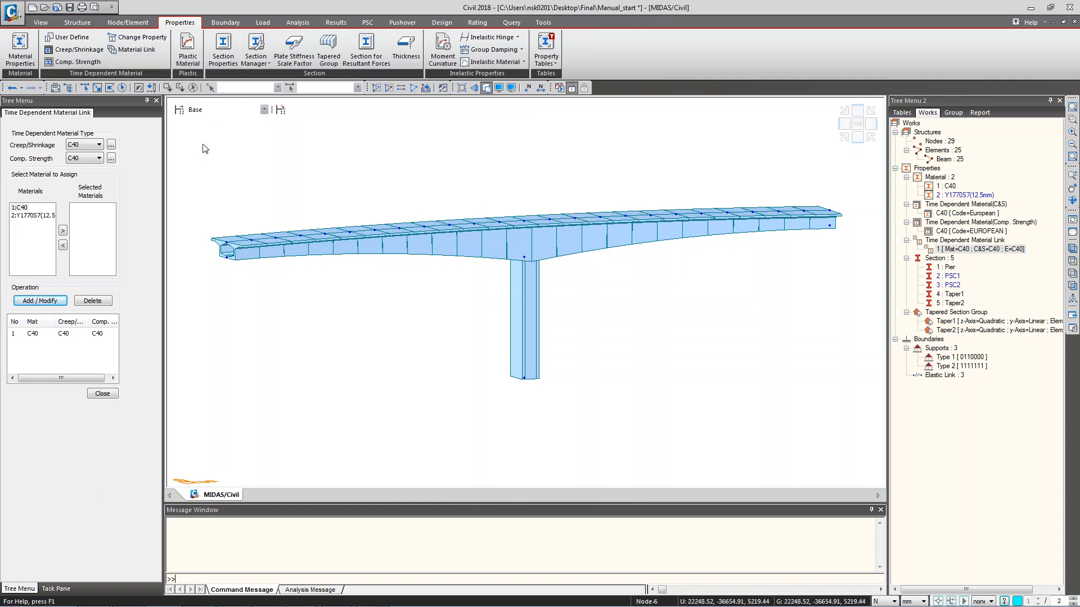
Apply an auto-calculated notional size of member to all elements, using CEB-FIP(1990) with a = 0.5.
click(133, 39)
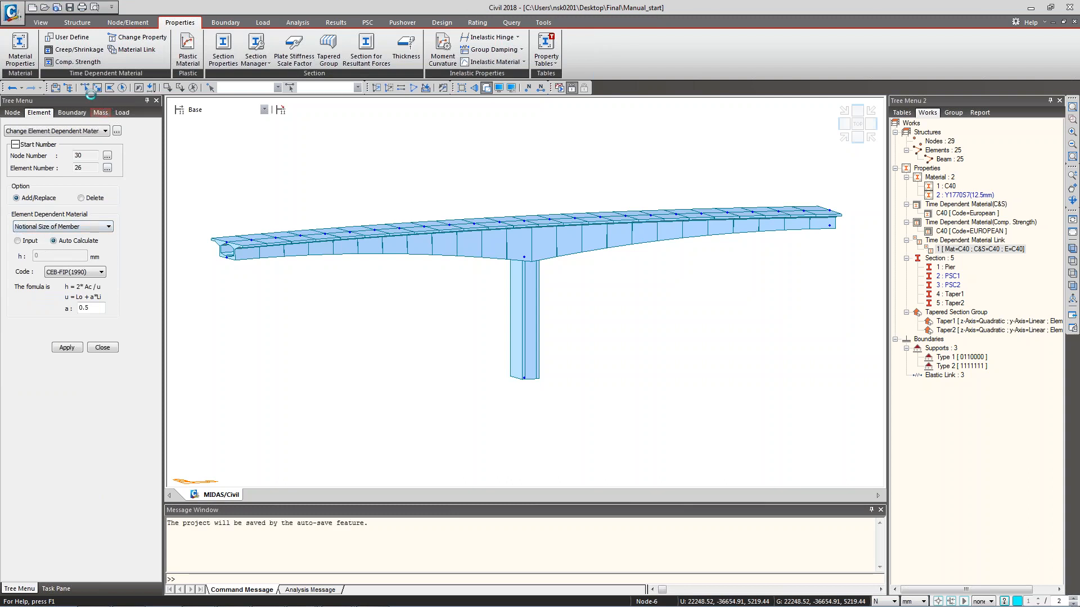
click(87, 88)
drag(196, 170, 869, 444)
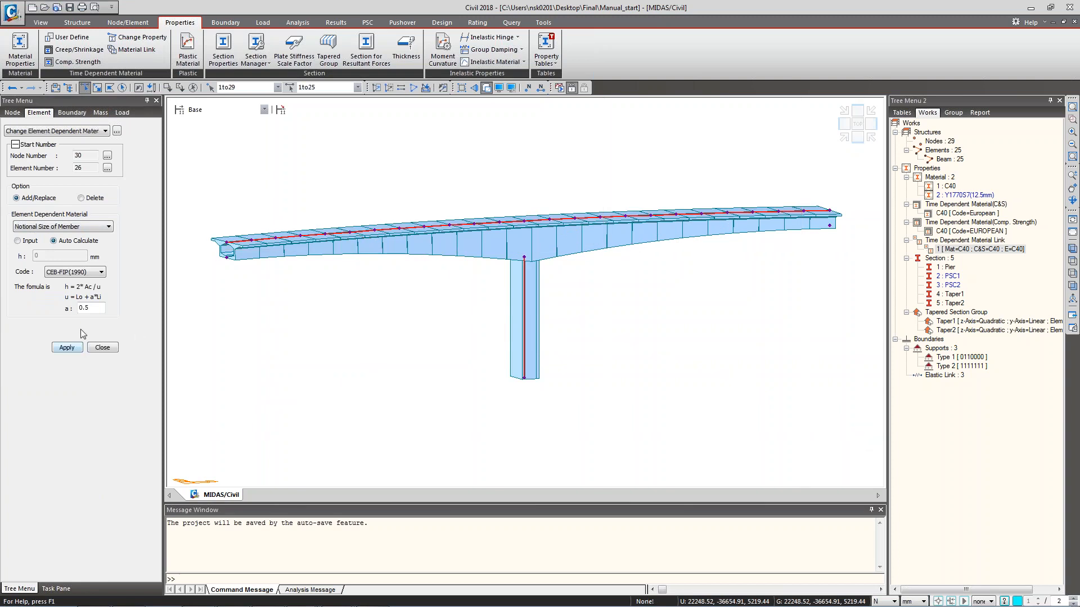
click(66, 347)
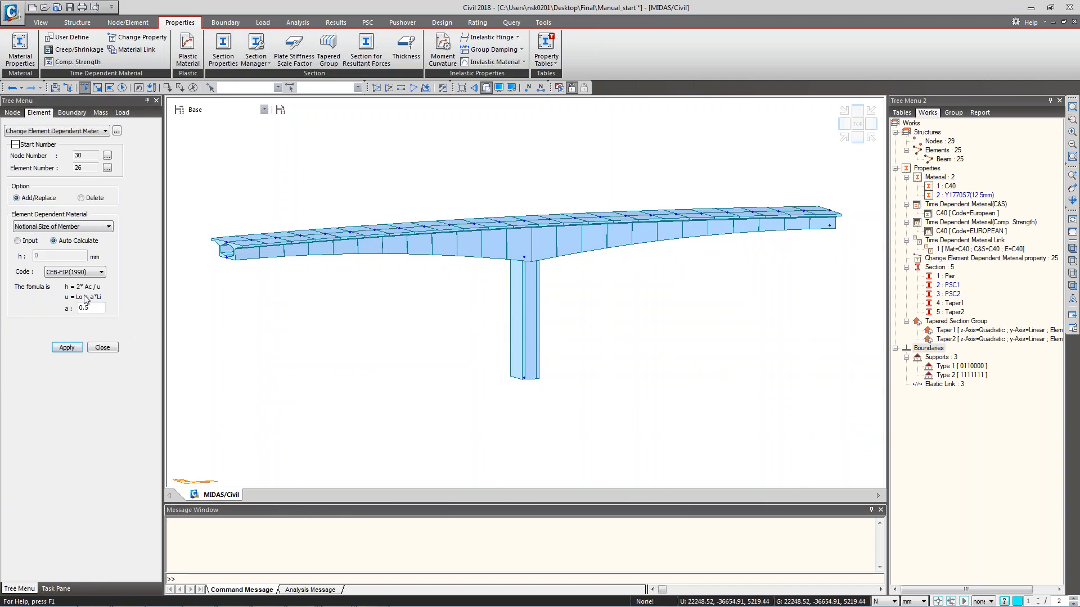
Open the element dependent material property table and examine the notional size h of the first elements.
click(117, 131)
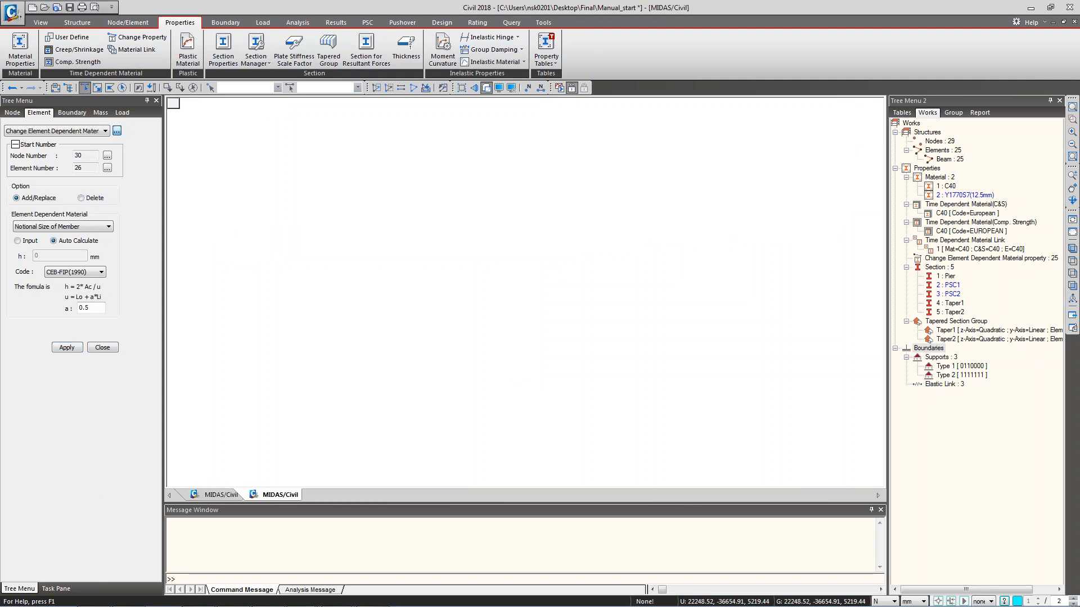
click(301, 125)
click(302, 137)
click(298, 169)
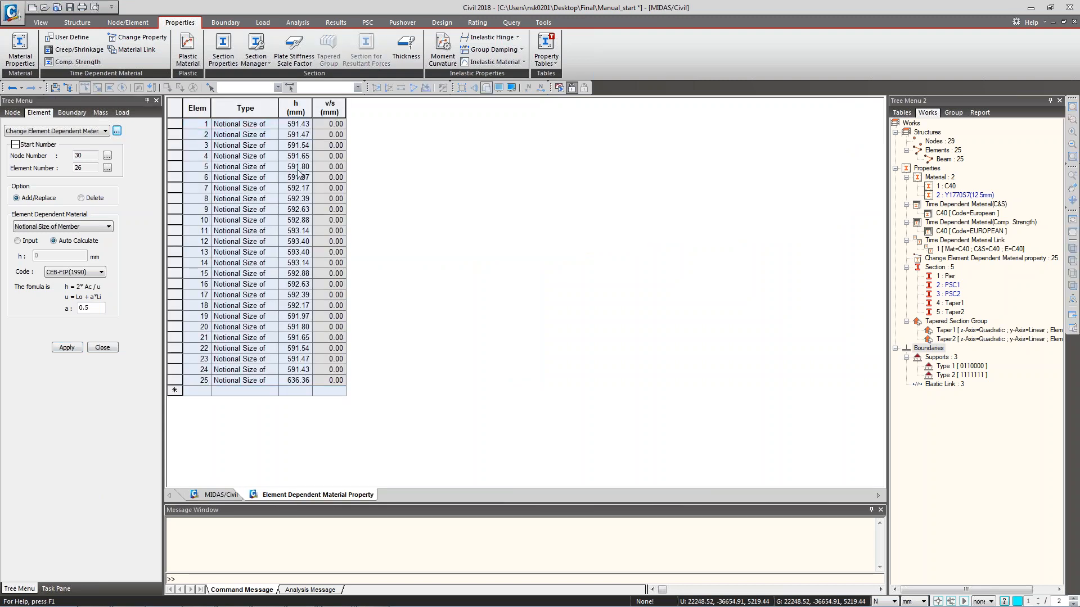
Examine the notional size h of elements 7 through 16 in the element dependent material table, and return to the model view.
click(302, 188)
click(305, 210)
click(303, 232)
click(303, 263)
click(303, 285)
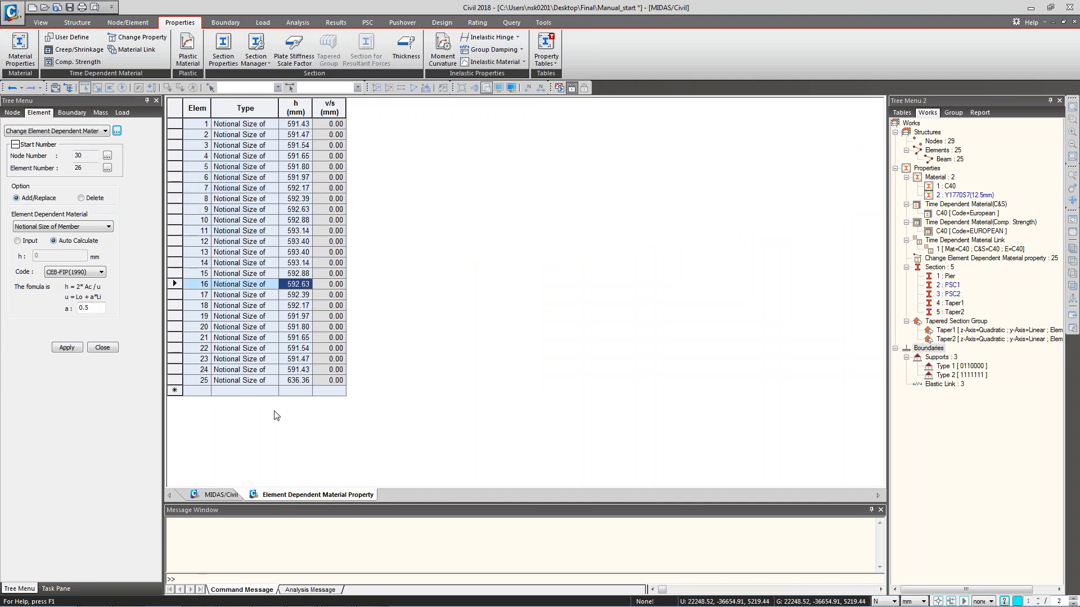
click(220, 495)
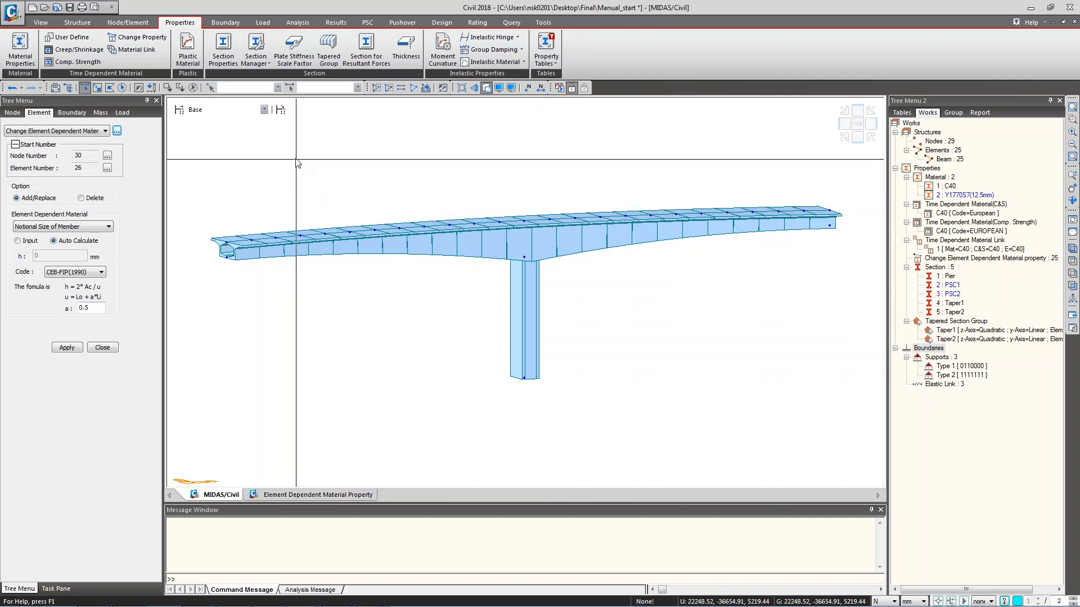
Define static load cases SW and PS, both of type Construction Stage Load (CS).
click(262, 23)
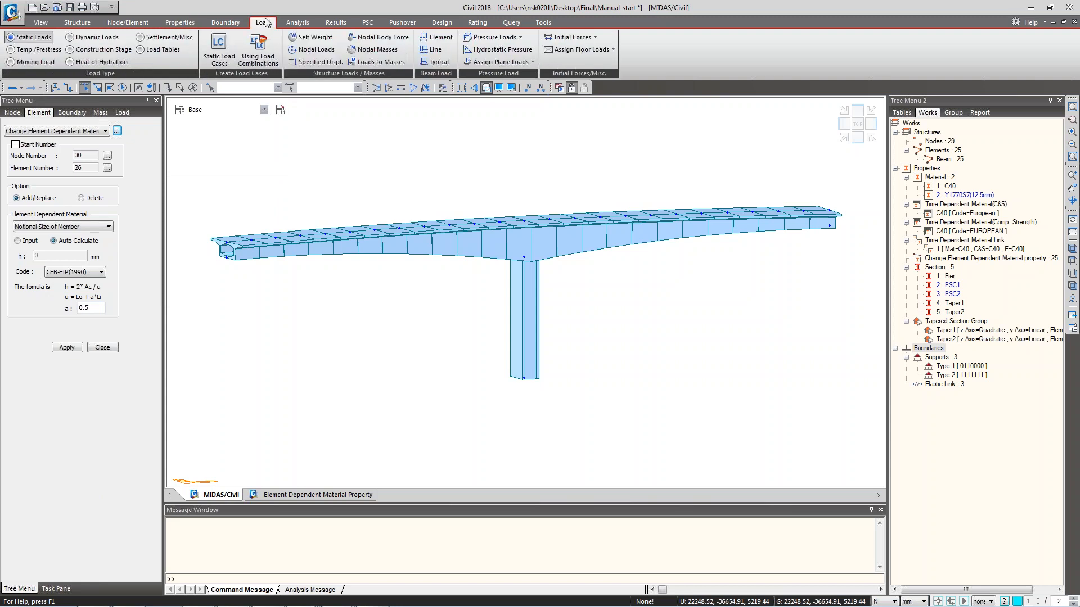
click(224, 61)
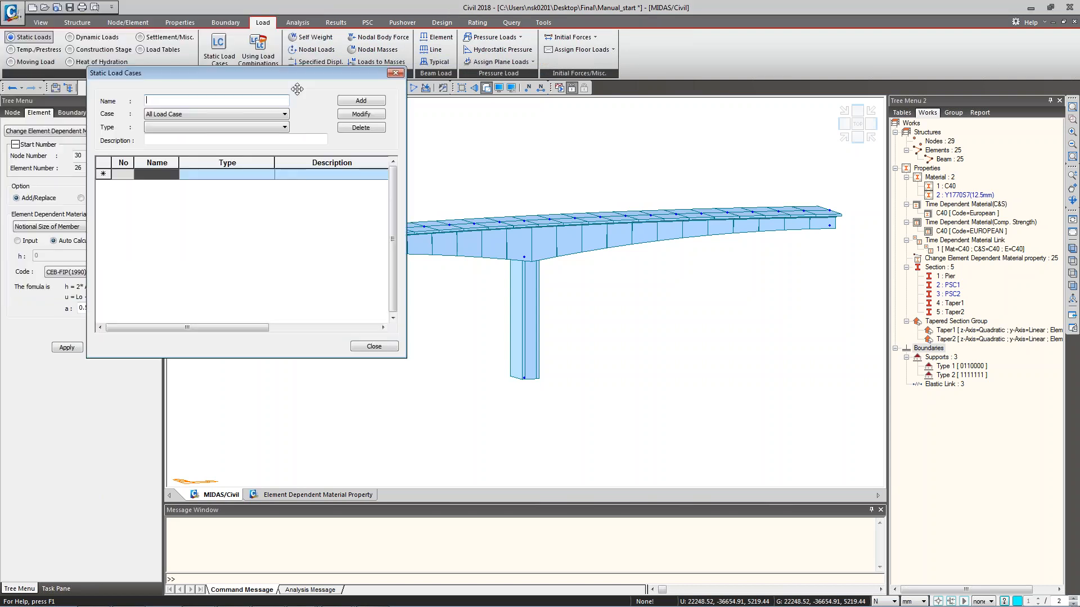
drag(215, 29, 394, 173)
text(SW)
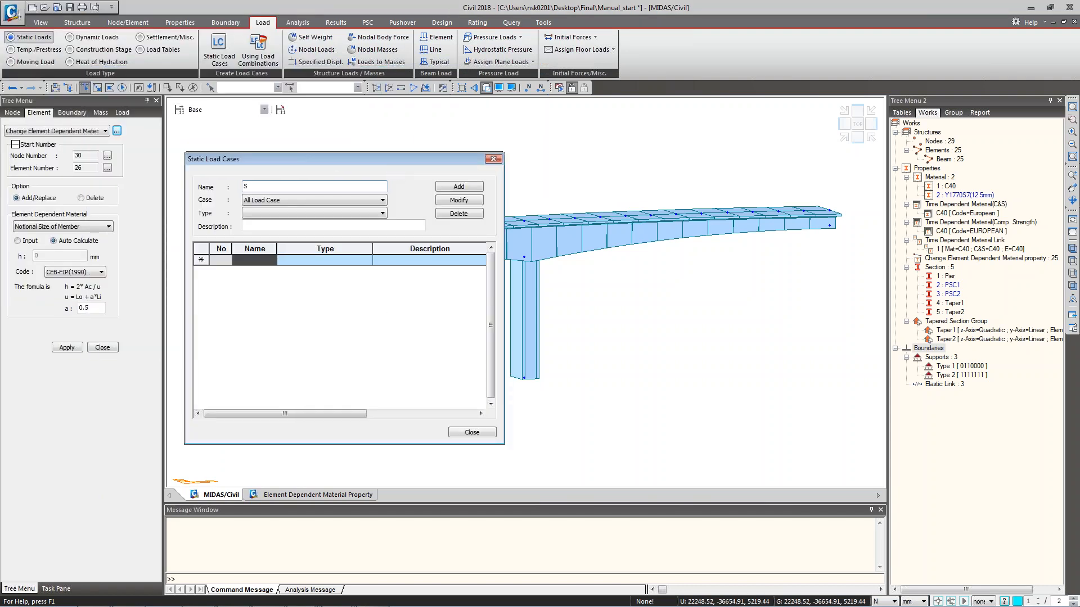
click(359, 214)
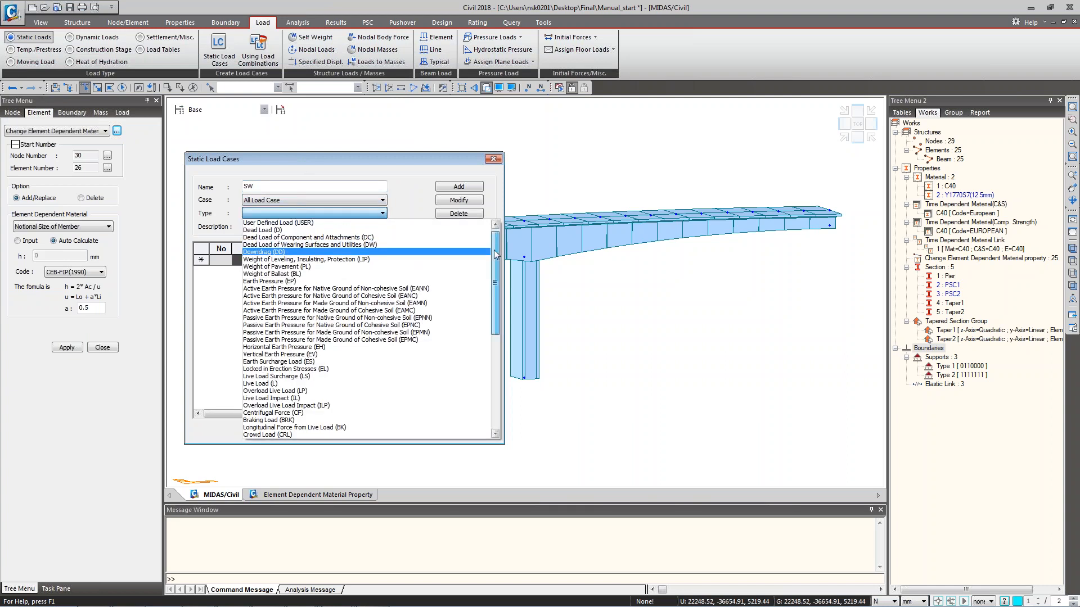
scroll(394, 365, down, 4)
scroll(428, 393, down, 3)
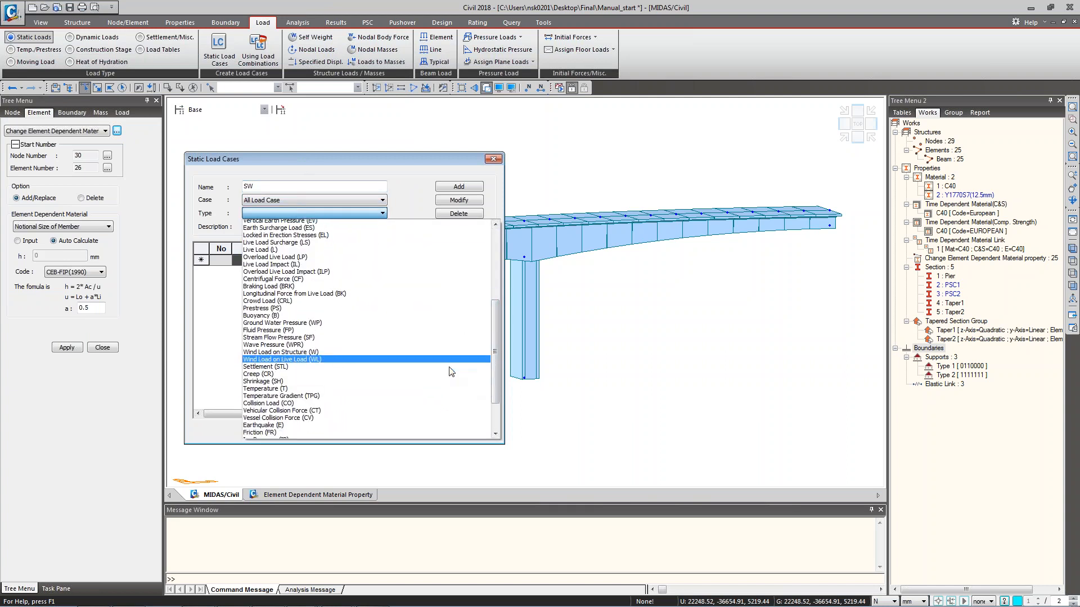
click(392, 384)
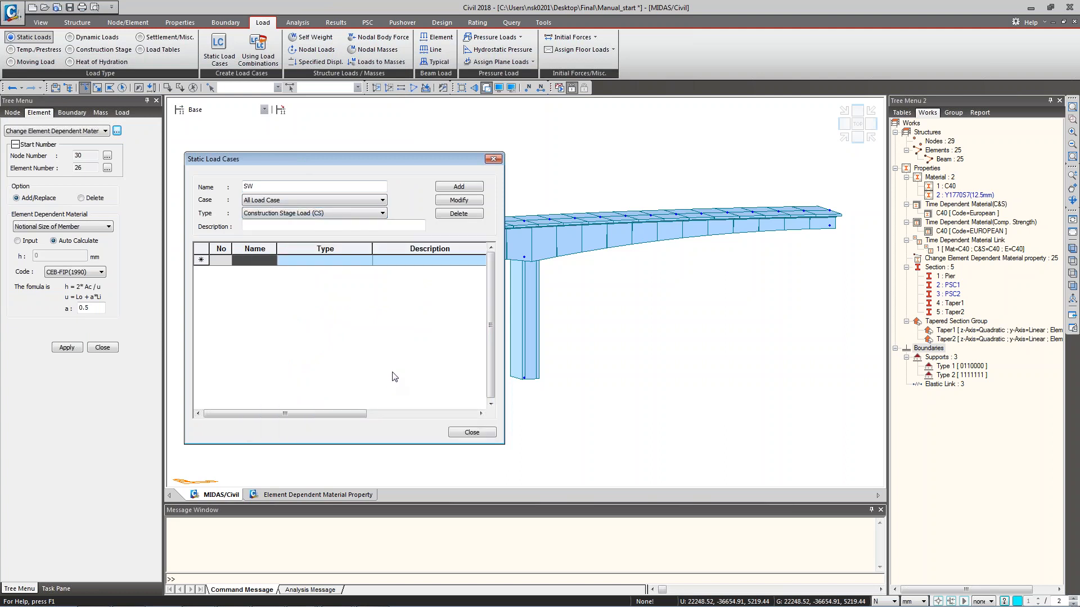
click(459, 186)
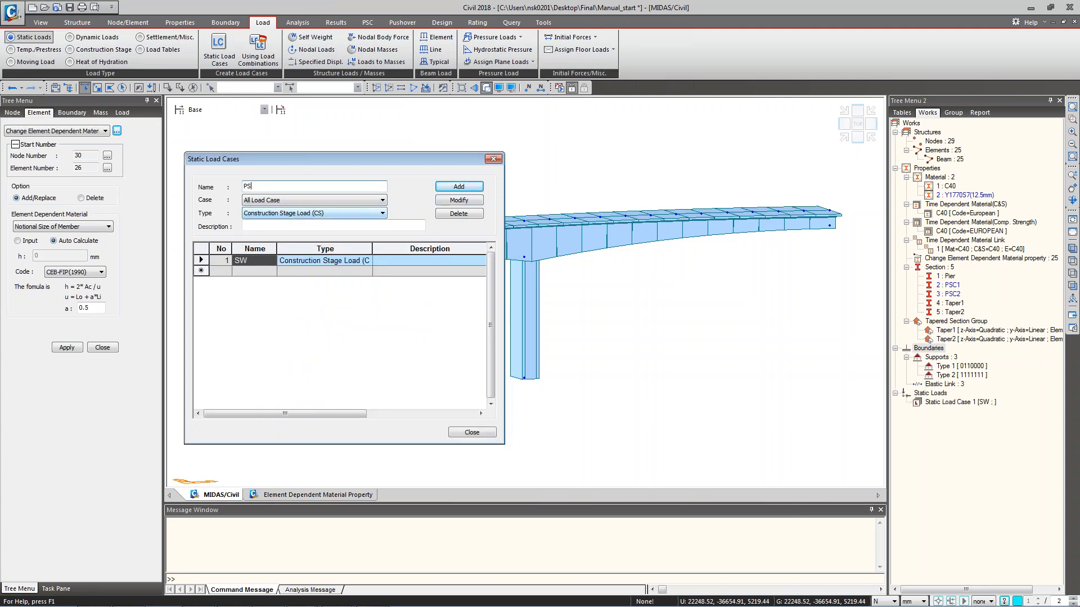
click(457, 188)
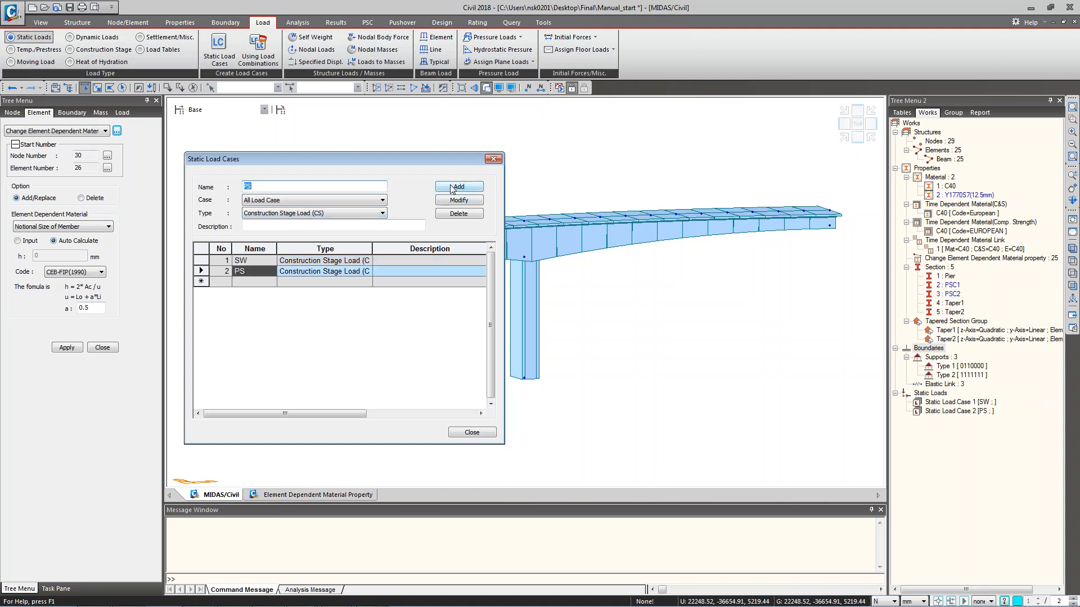
Add a static load case named Temperature with type Temperature (T).
click(381, 213)
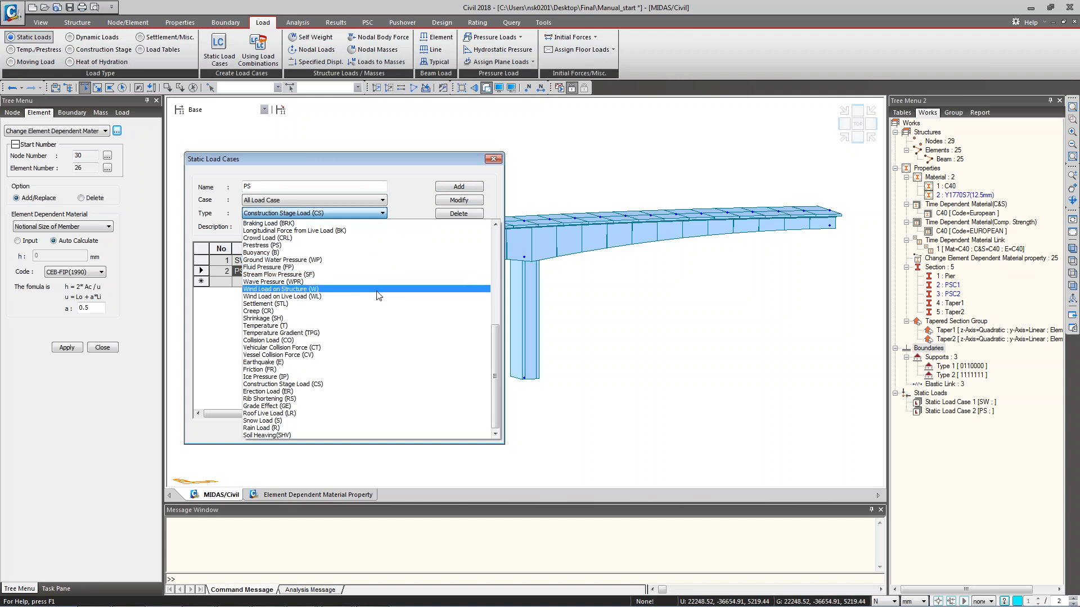
click(346, 326)
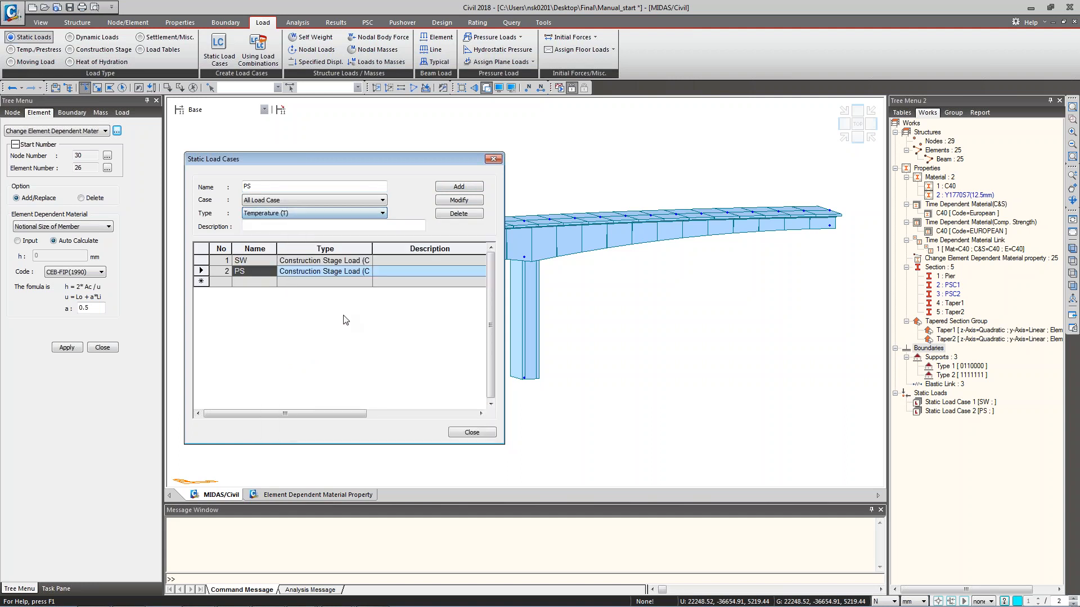
click(450, 188)
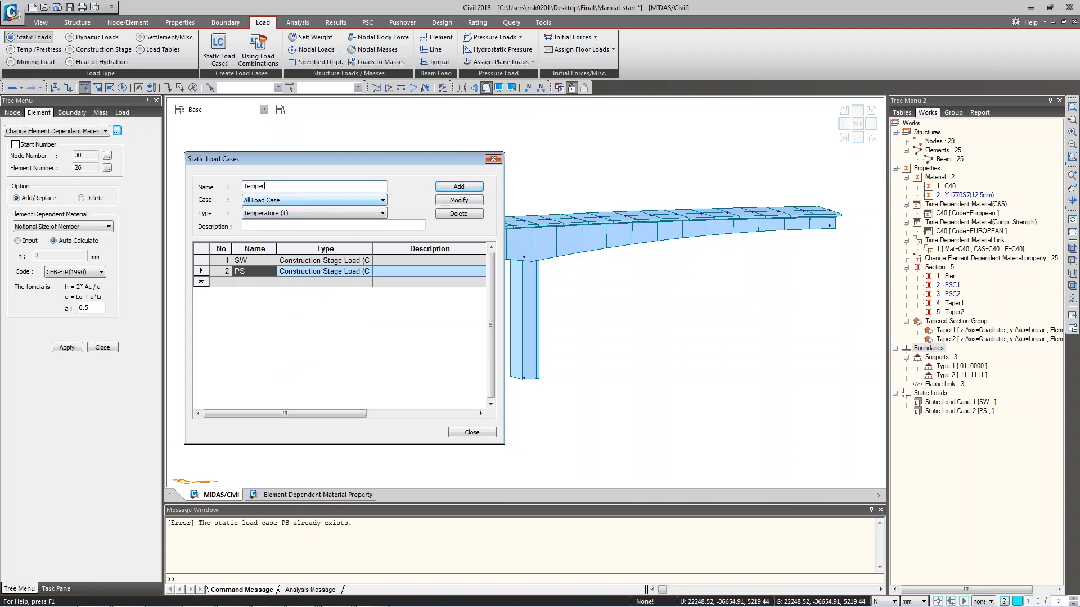
text(Temperature)
click(454, 187)
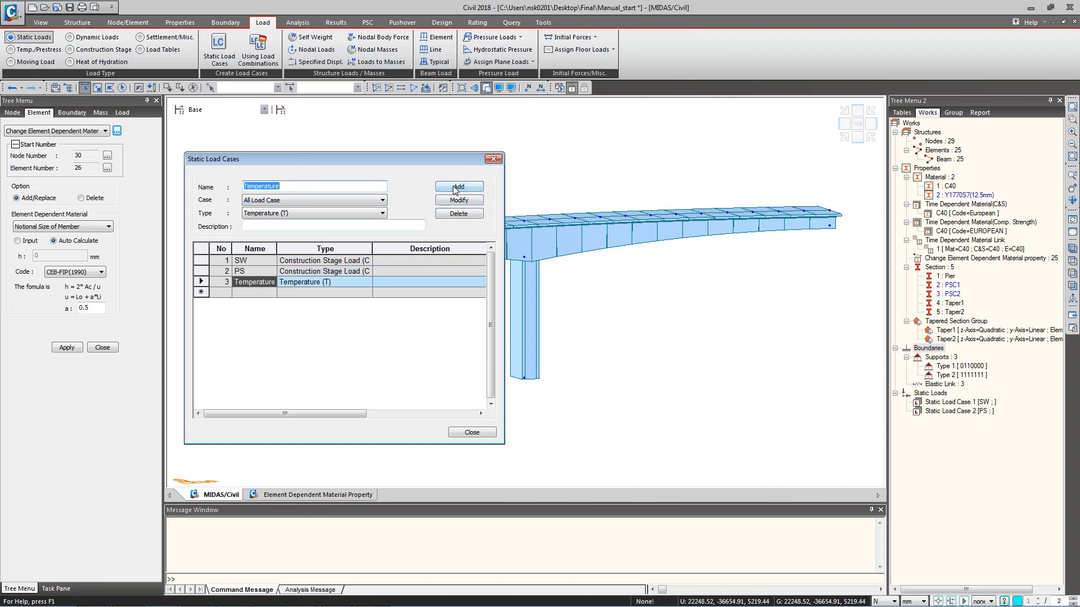
Look through the available load case types and finish the static load case definition.
click(367, 214)
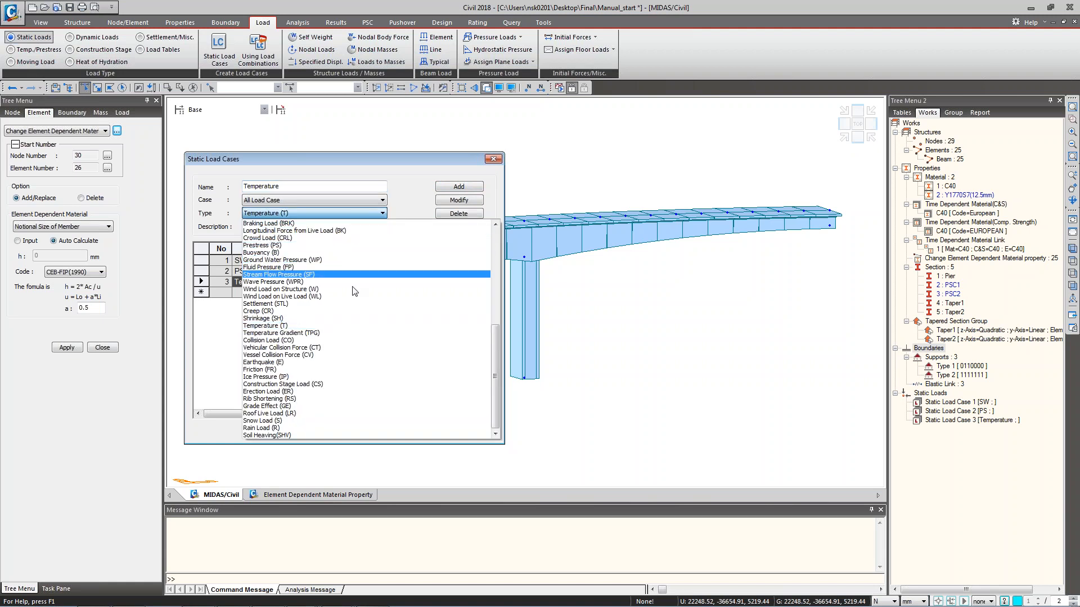
drag(493, 365, 493, 264)
click(403, 169)
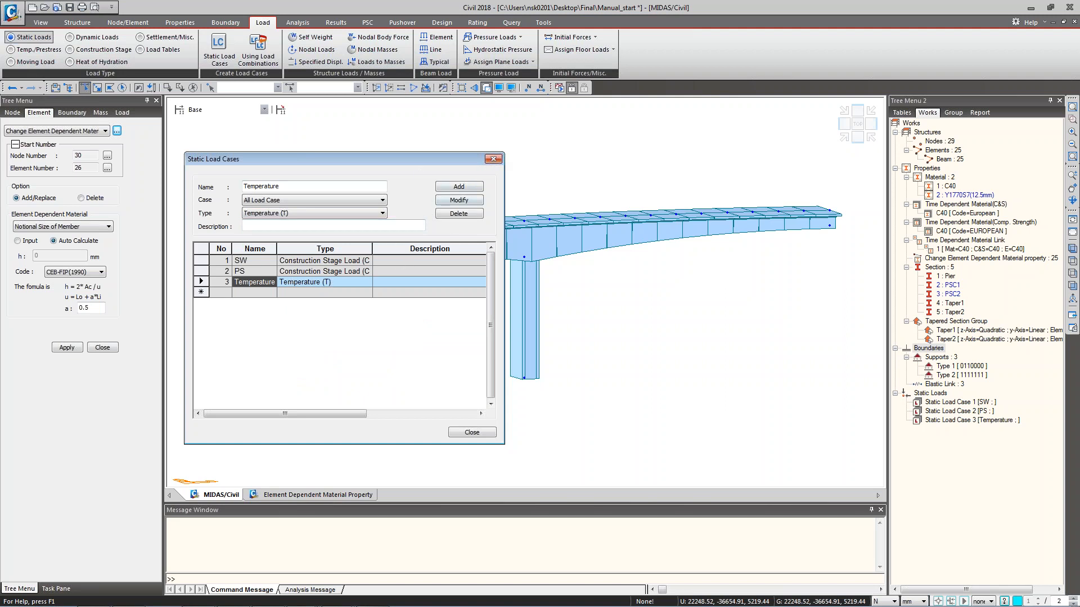
click(493, 159)
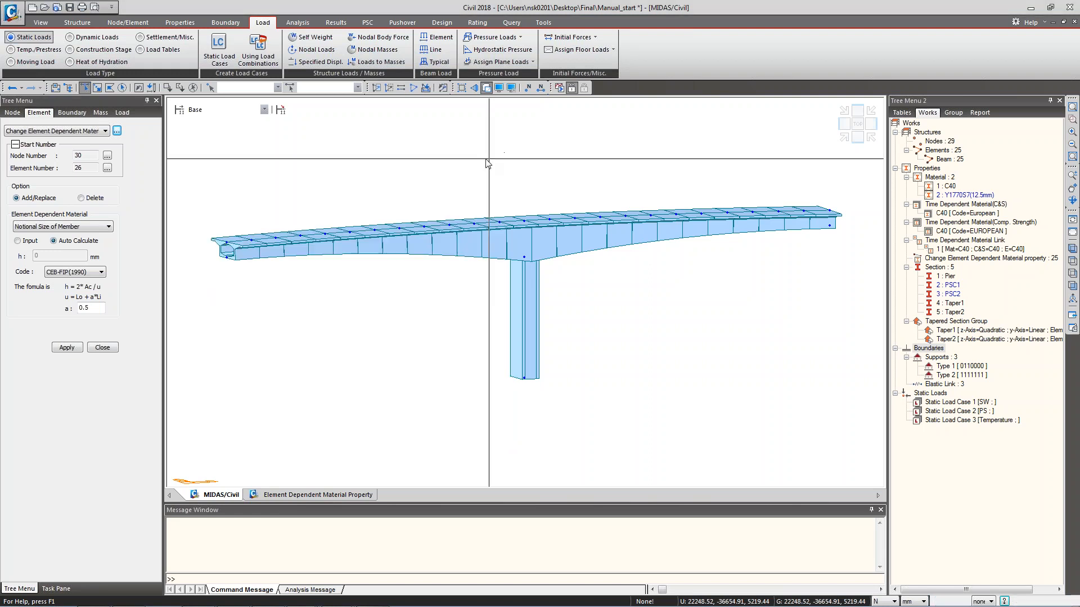
Add self weight to load case SW with a Z factor of -1 in load group Default.
click(314, 37)
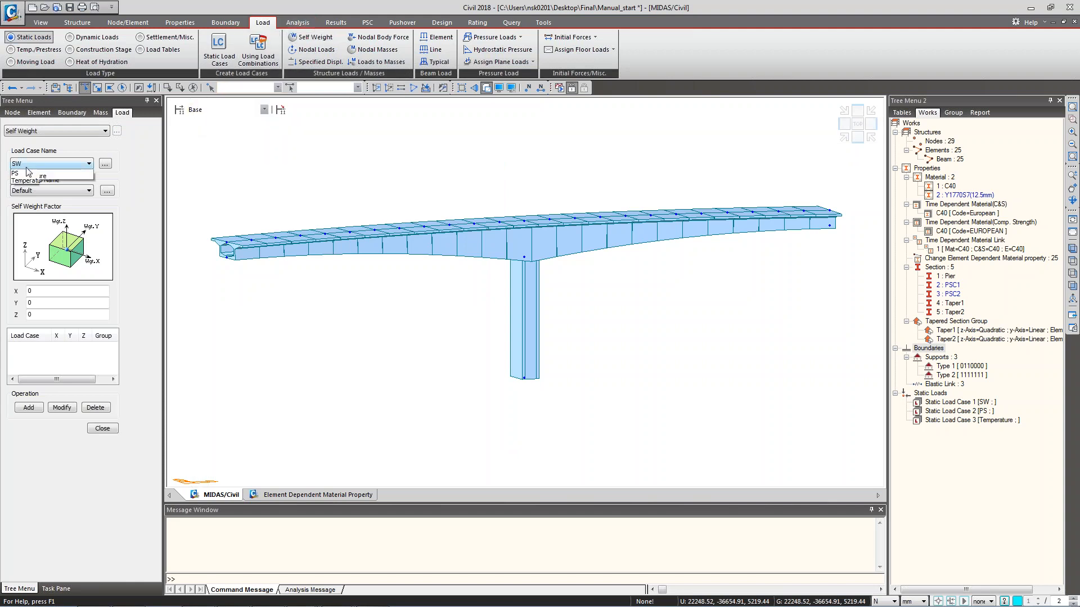
double_click(30, 314)
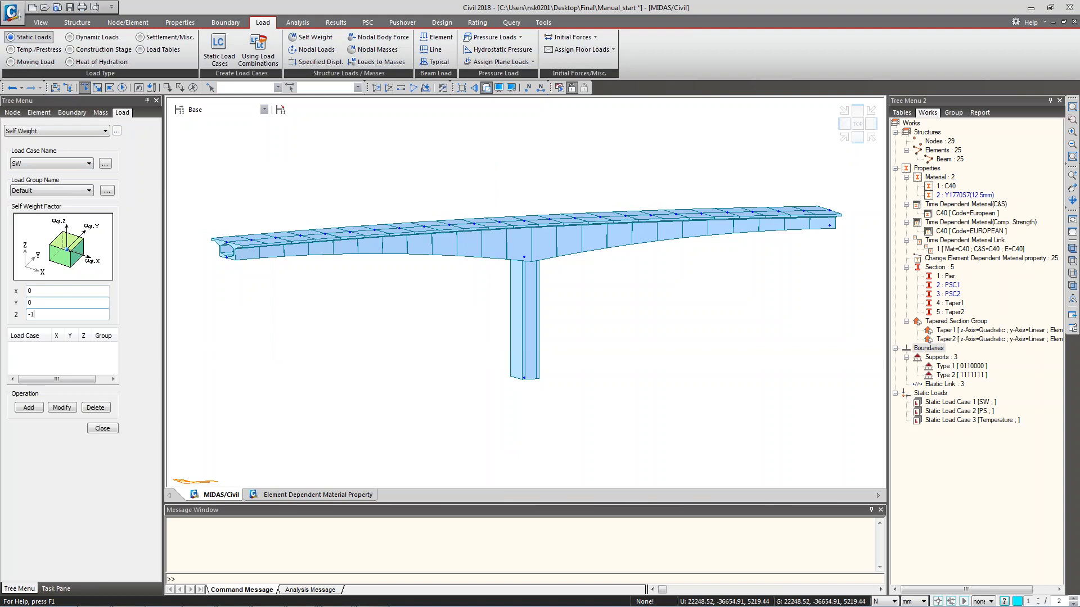
click(28, 407)
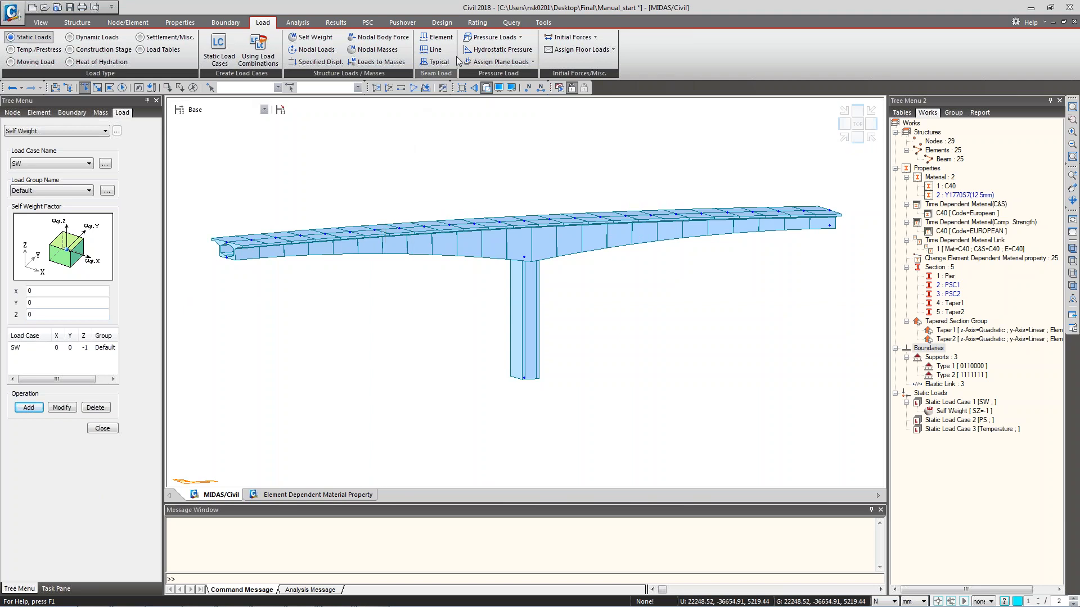
click(50, 52)
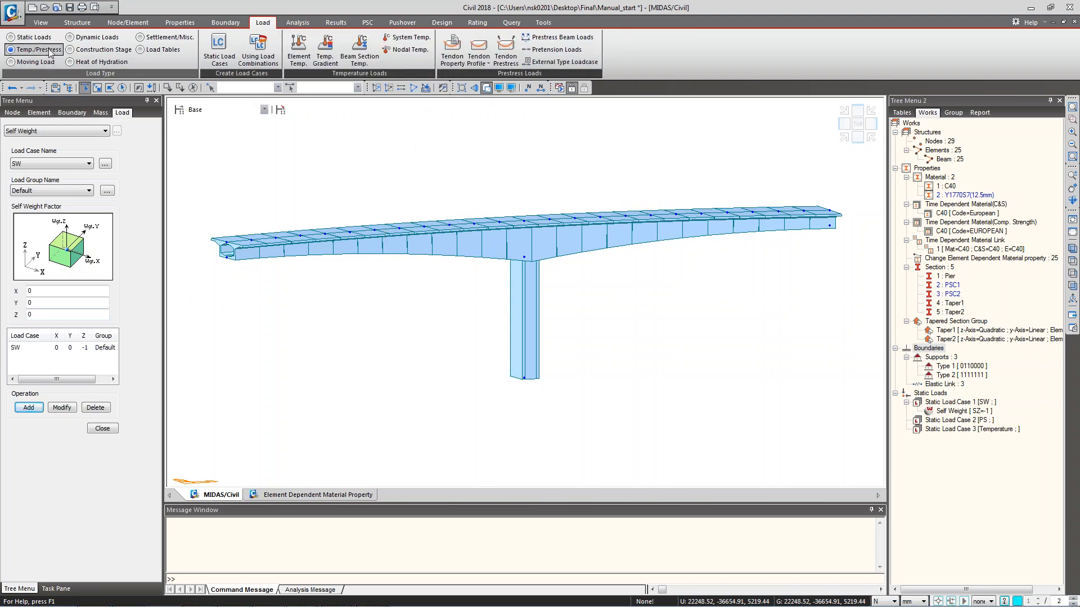
click(102, 428)
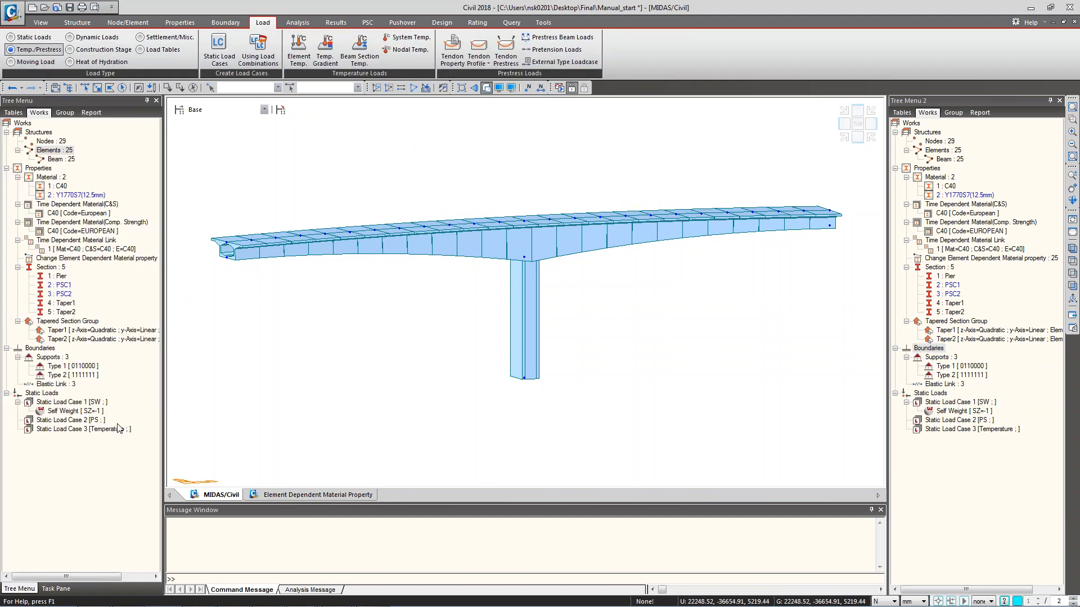
Start a tendon property named Tendon with type Internal(Post-Tension) and material 2: Y1770S7(12.5mm).
click(460, 63)
drag(536, 240, 307, 207)
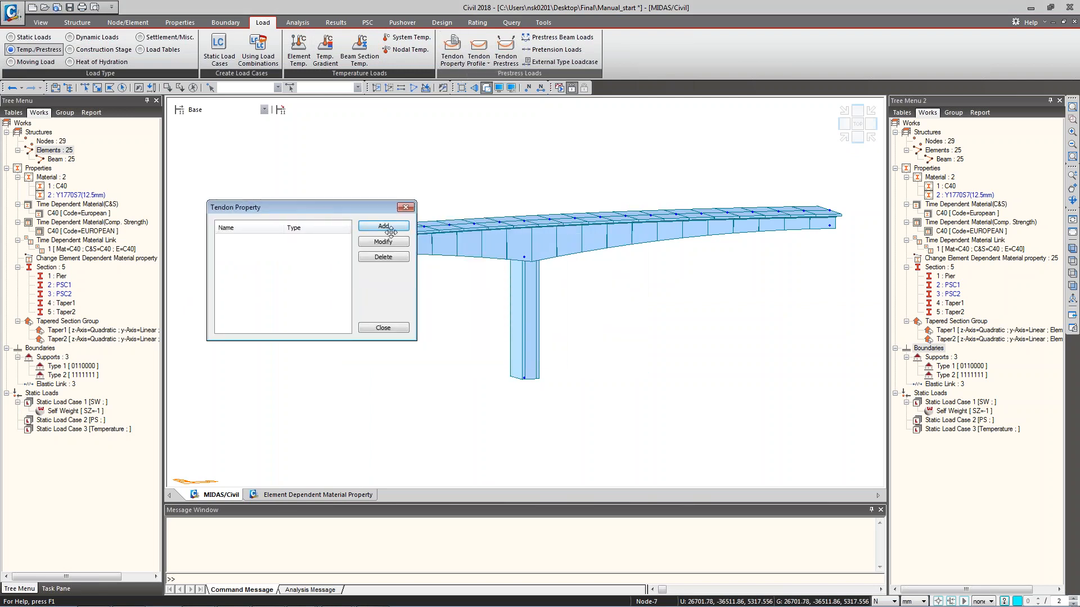
click(383, 226)
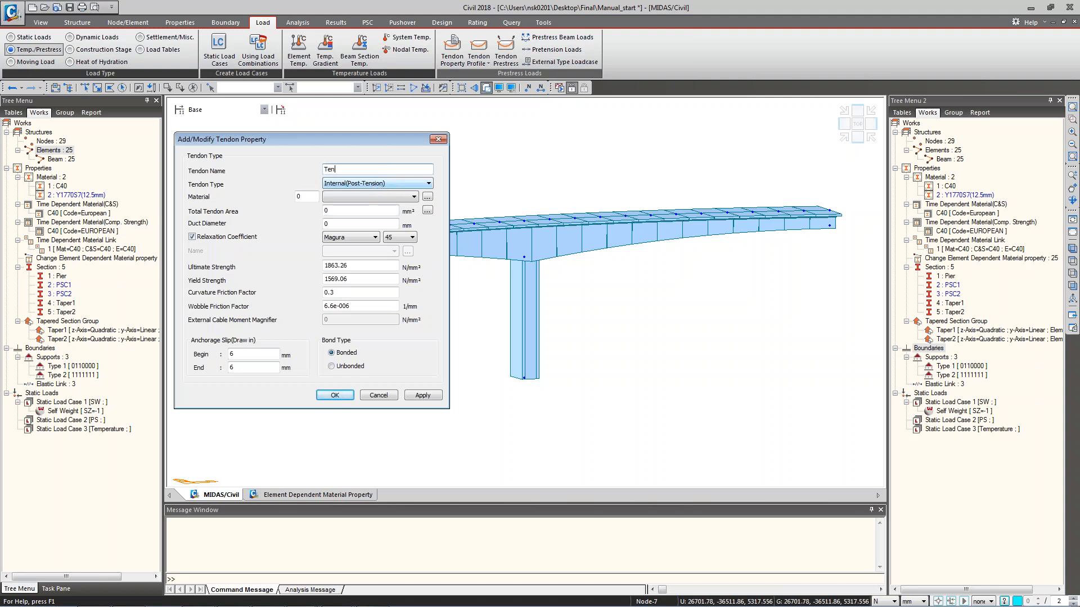
click(365, 183)
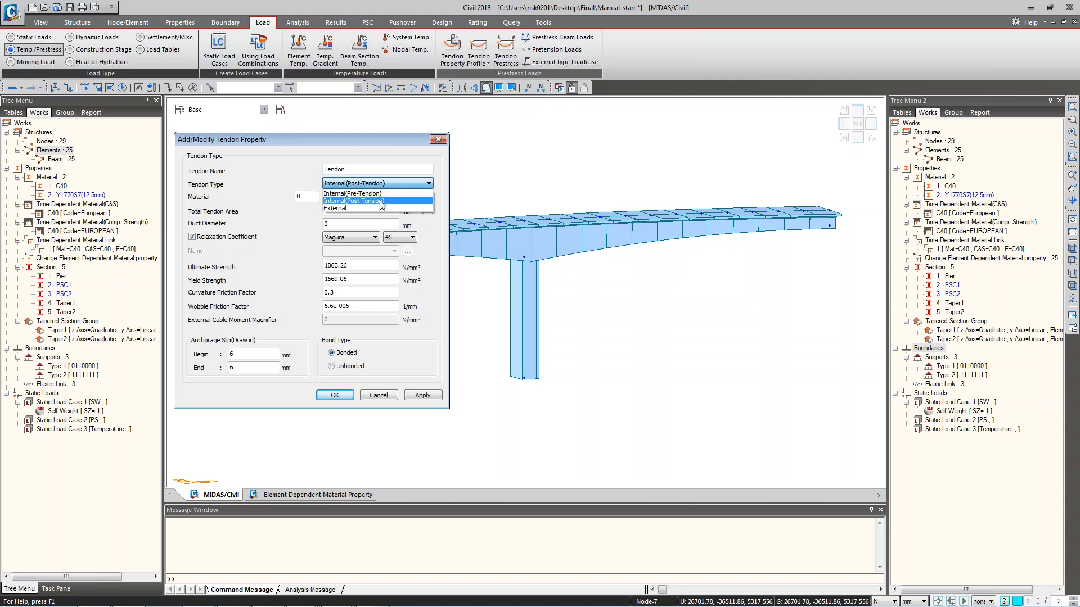
click(380, 201)
click(410, 198)
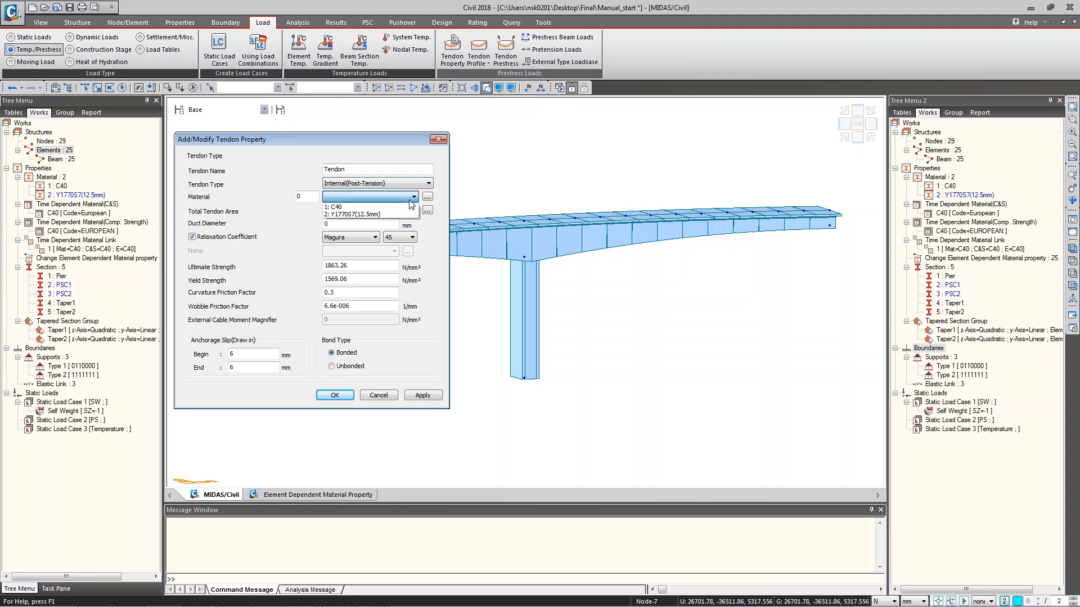
click(401, 214)
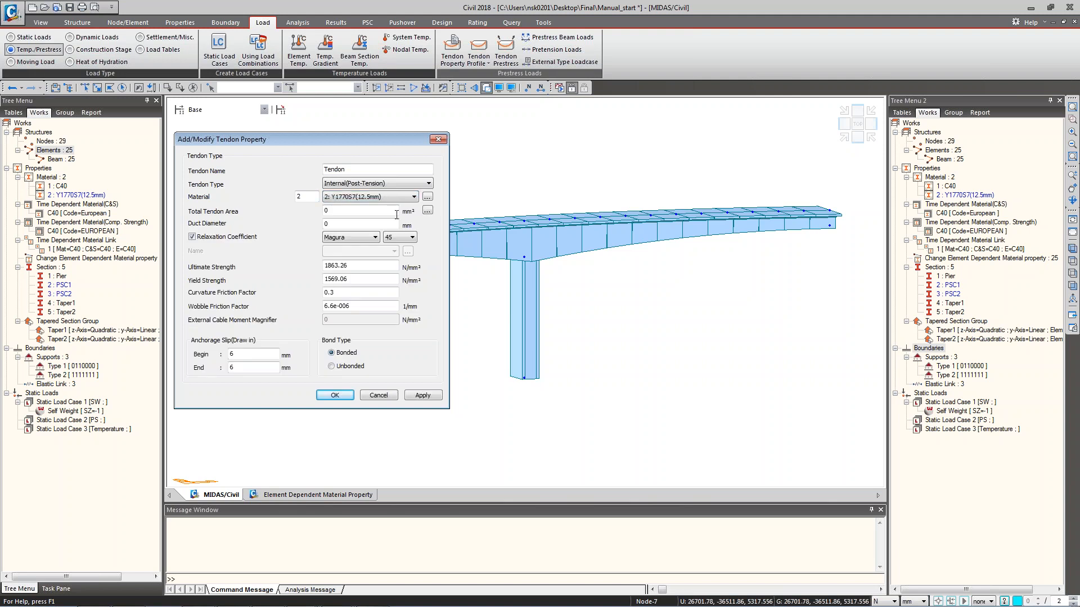
Calculate the total tendon area from 20 strands of 12.7mm(0.5") diameter.
click(427, 211)
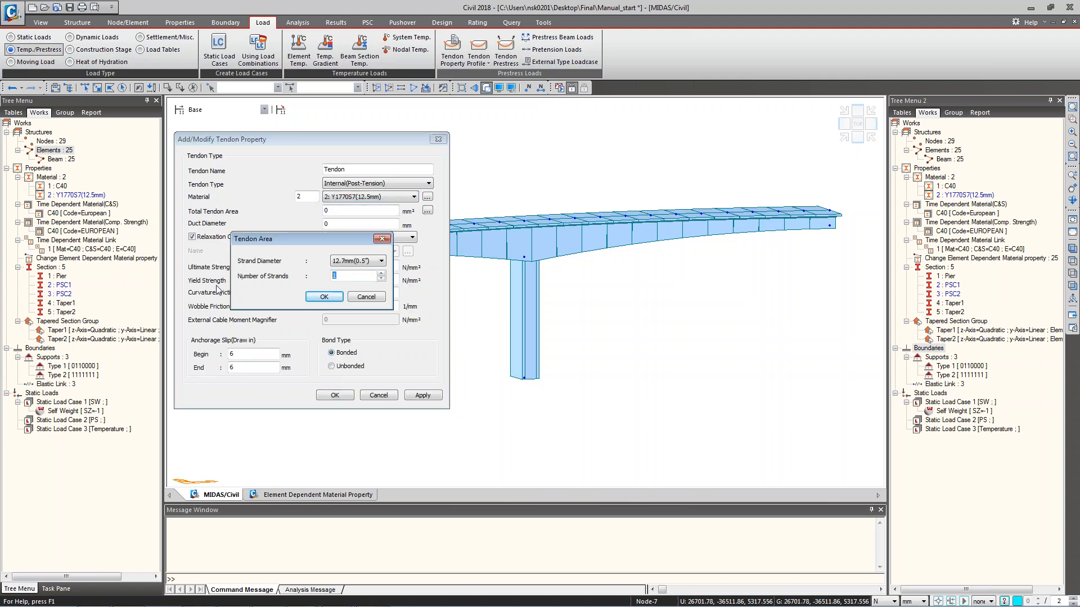
text(20)
click(324, 296)
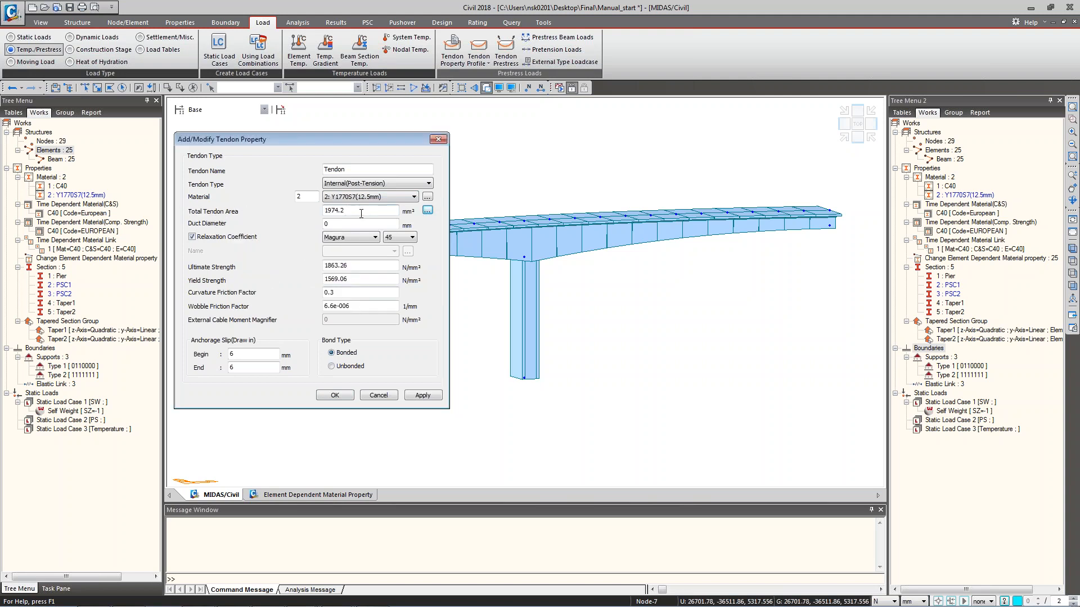
Set the duct diameter to 100 mm and the relaxation coefficient to CEB-FIP 2010, and save the tendon property.
click(356, 224)
click(337, 237)
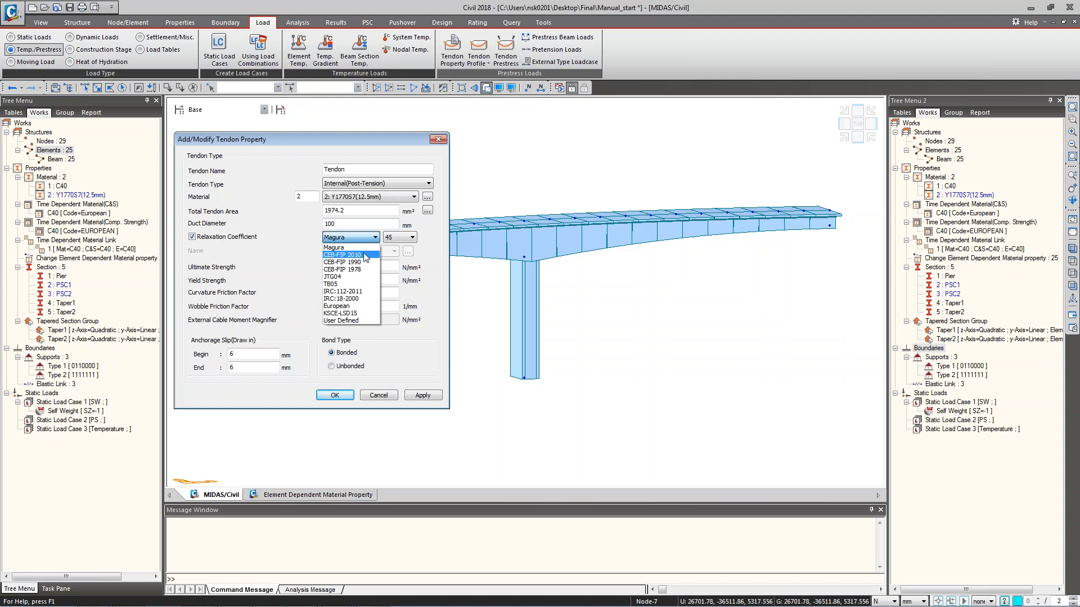
click(346, 256)
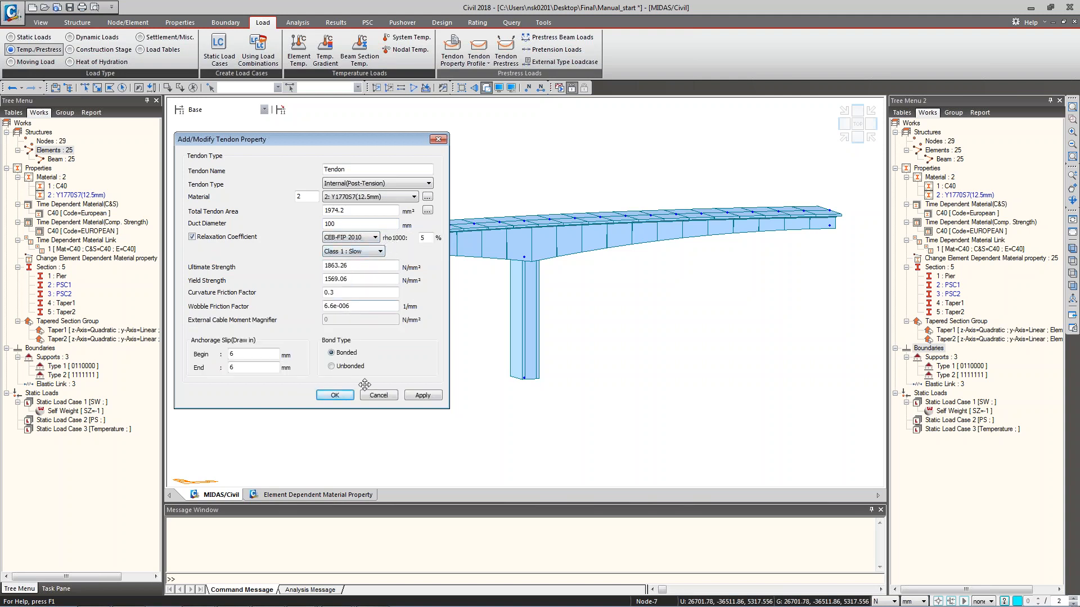
click(346, 397)
click(385, 329)
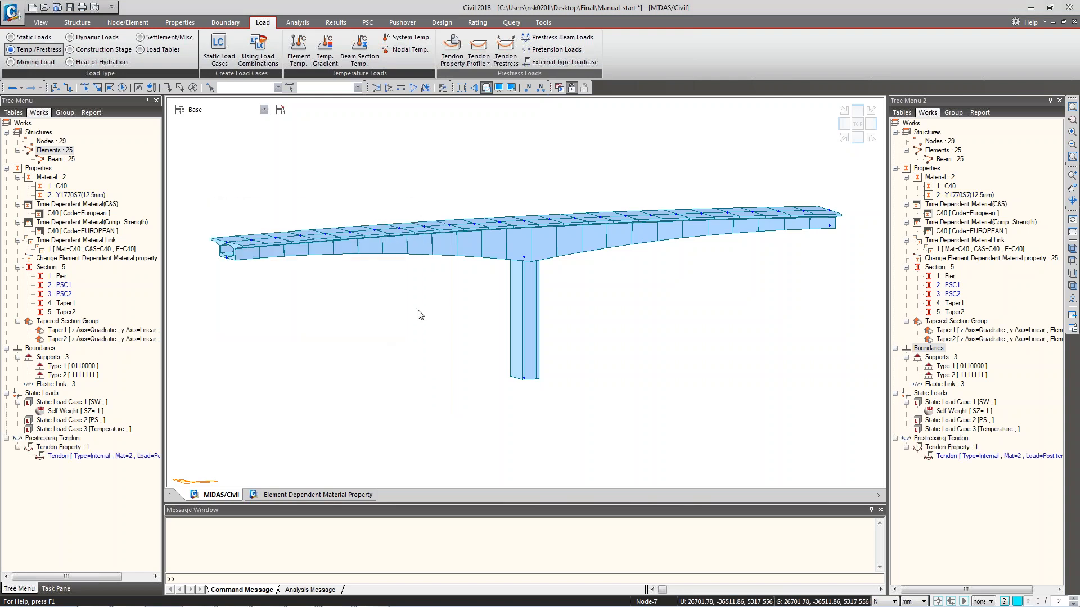
click(482, 50)
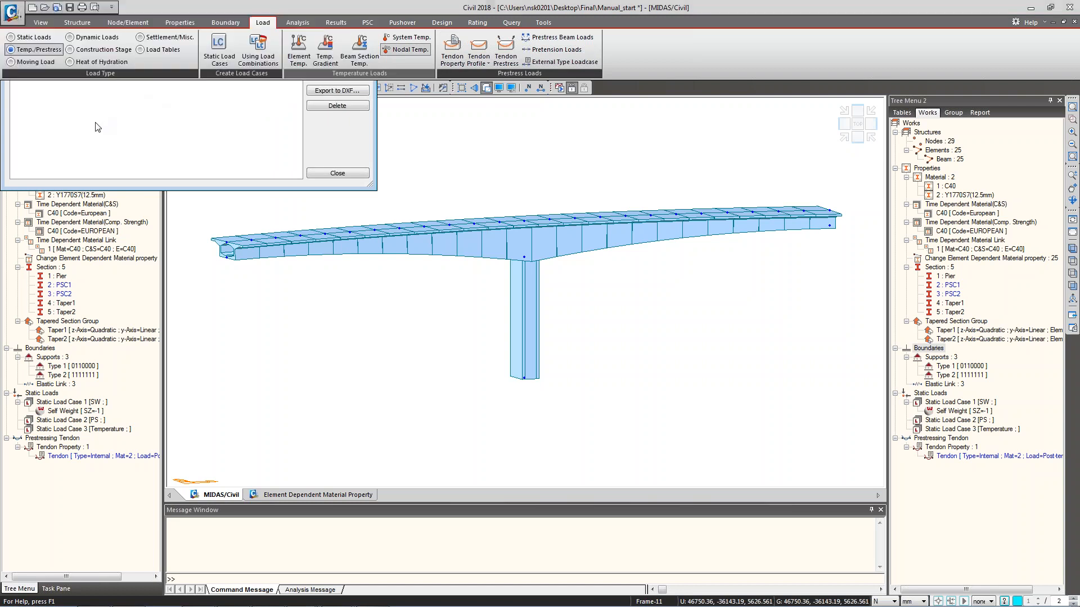
drag(127, 10, 290, 59)
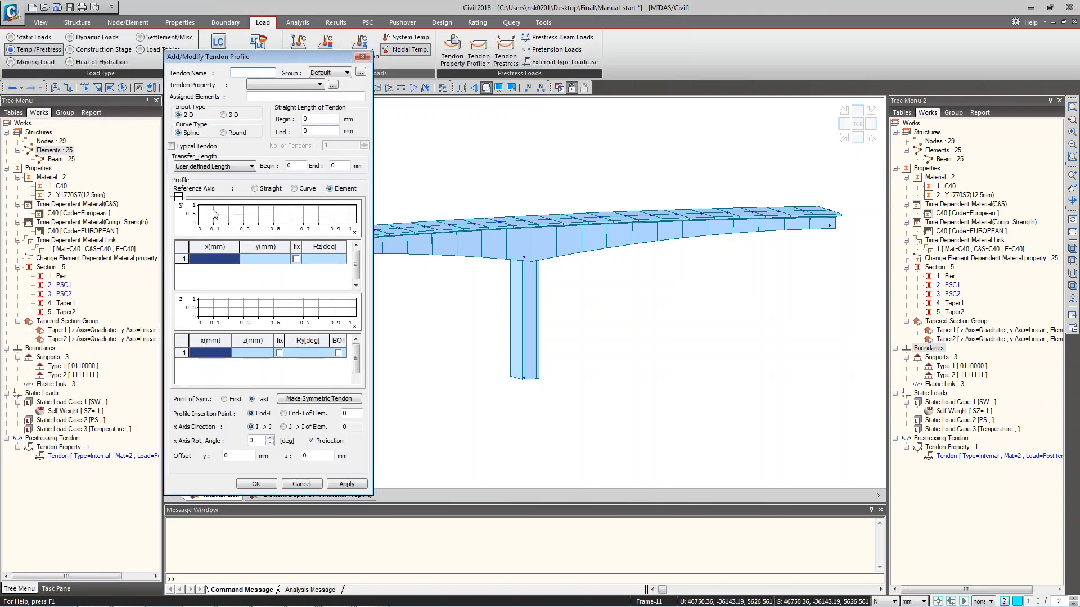
click(225, 115)
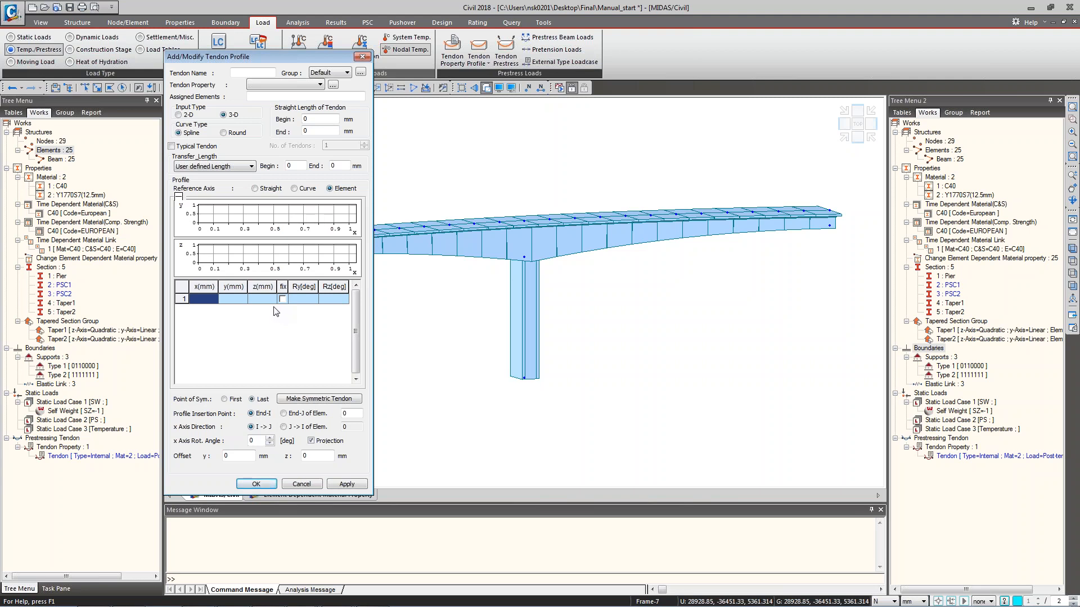
click(300, 485)
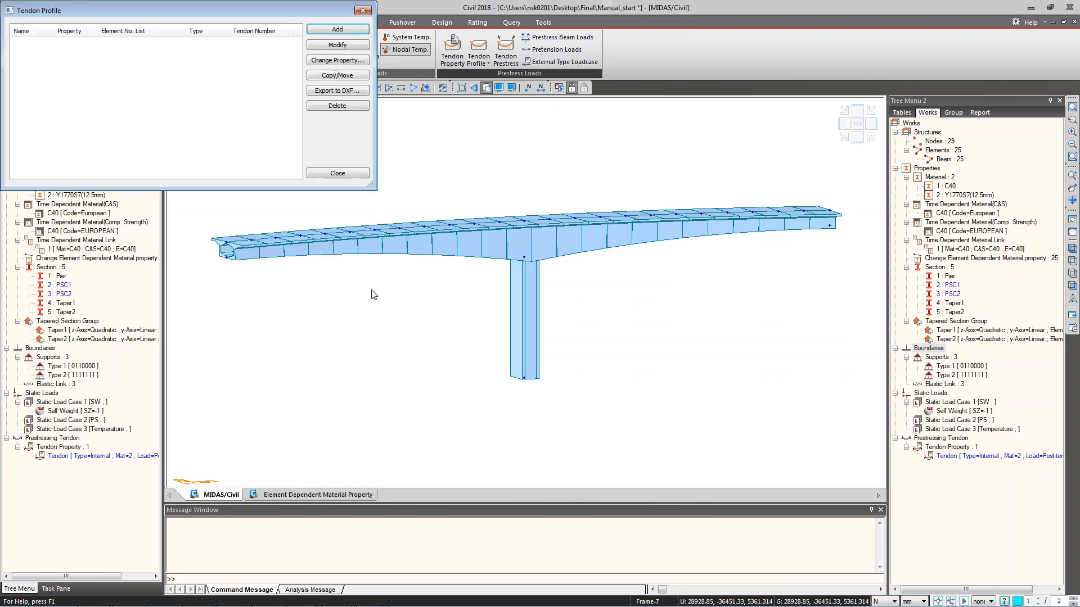
click(363, 10)
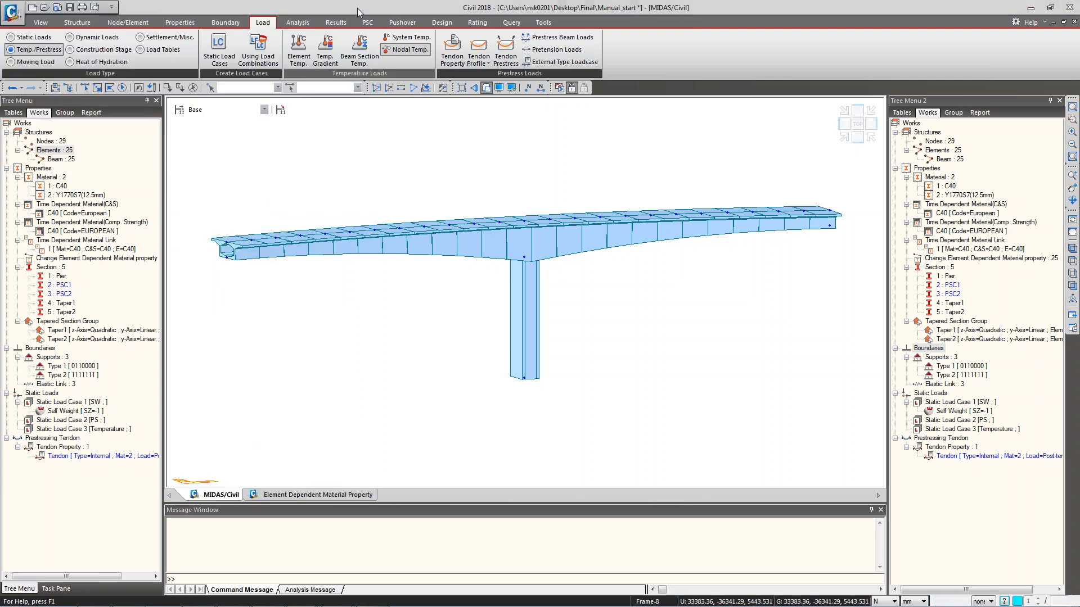
Start a PSC bridge Tendon Template with prefix strand and assign the girder elements 1to24.
click(79, 24)
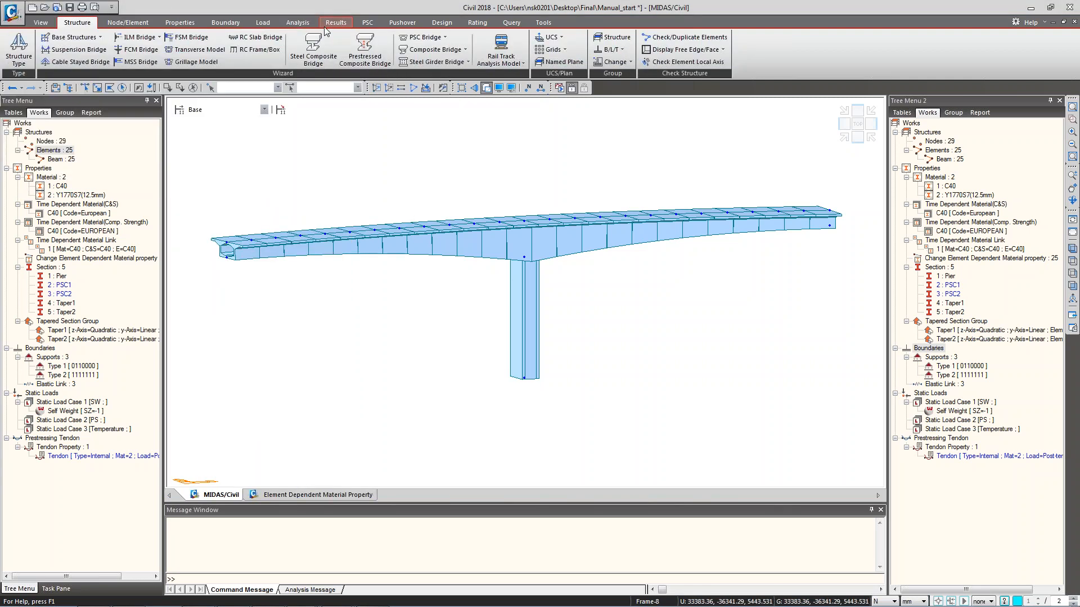
click(441, 37)
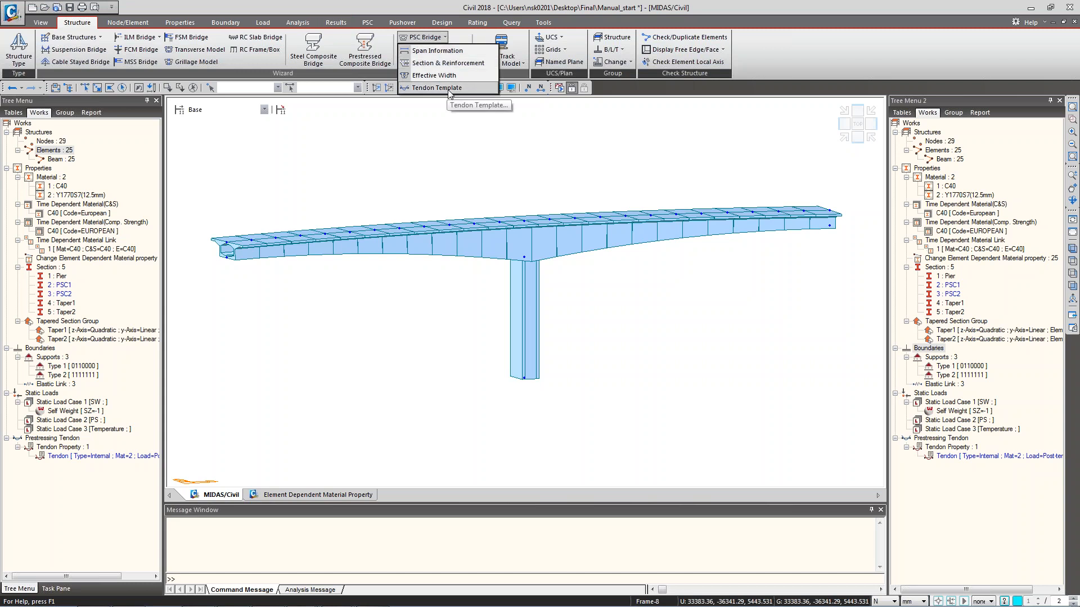
click(450, 90)
drag(286, 10, 332, 279)
middle_drag(501, 186, 498, 138)
drag(213, 282, 213, 243)
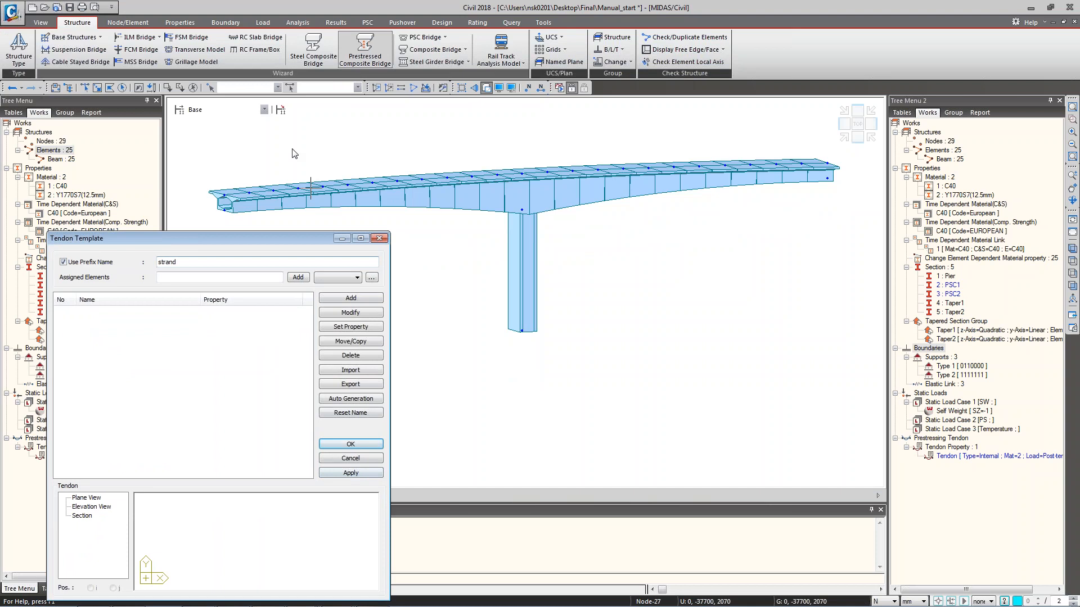
click(85, 88)
drag(188, 115, 874, 227)
drag(272, 180, 383, 124)
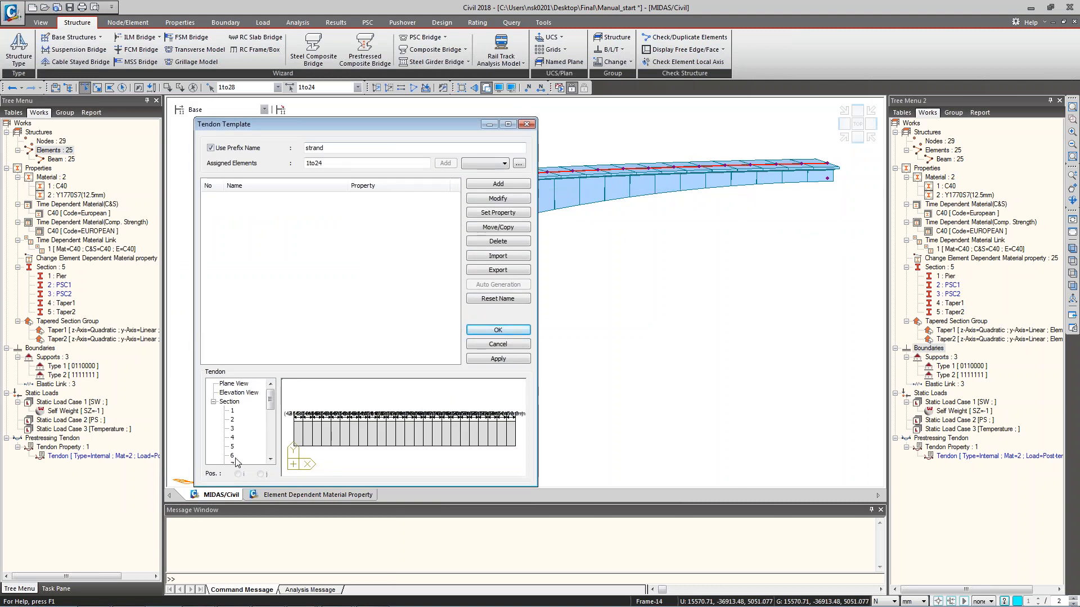
Examine the box girder cross-section previews at several of the assigned elements.
click(232, 414)
click(233, 447)
scroll(236, 427, down, 3)
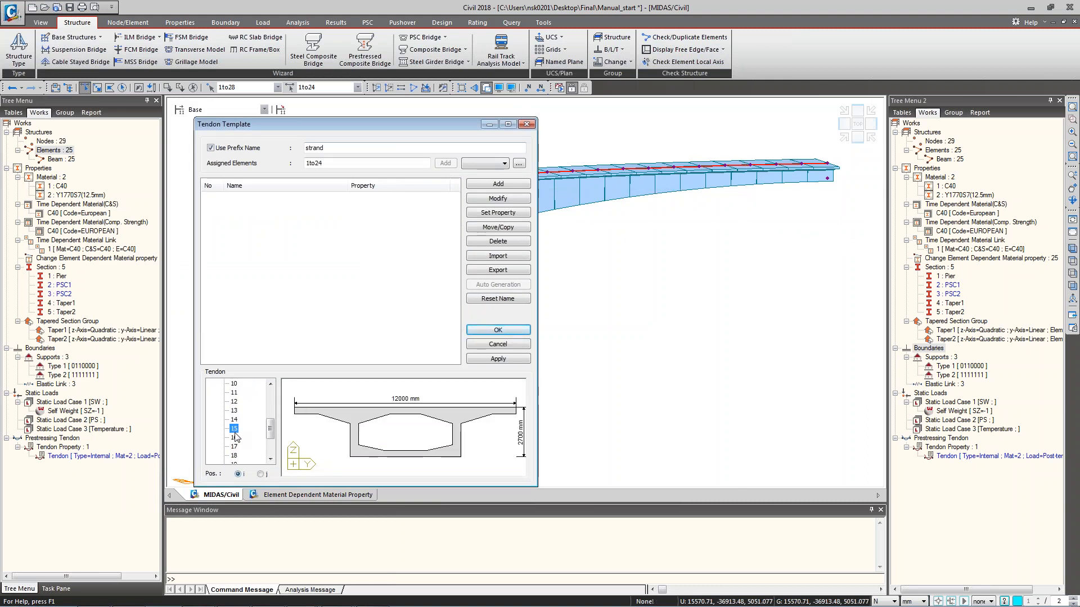
click(234, 455)
scroll(236, 433, up, 3)
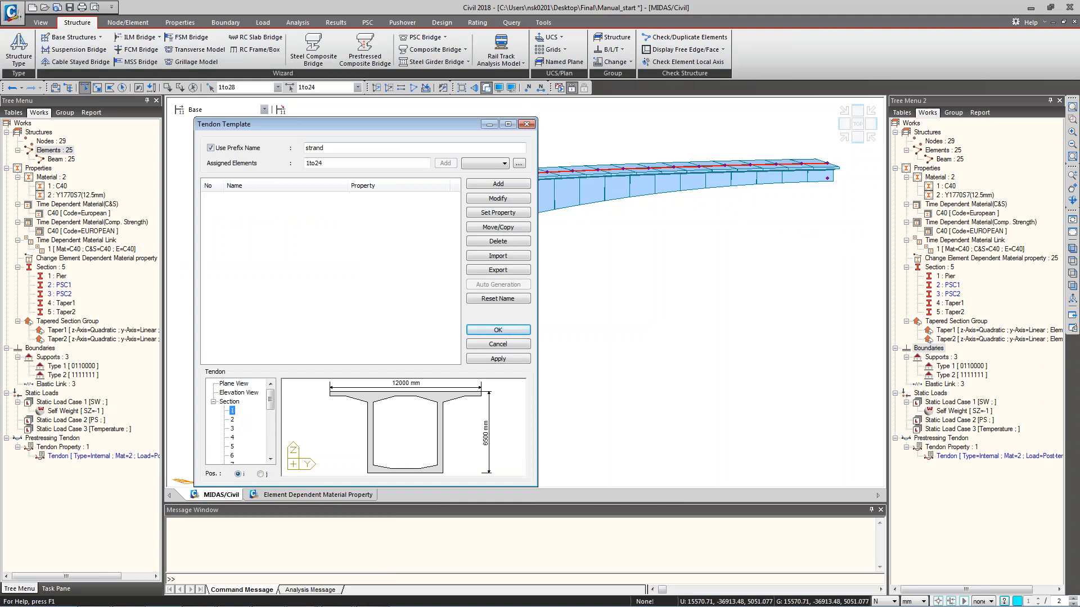
Add a template tendon with property Tendon and set its plan (xy) type to Straight for Curved tendon.
click(489, 187)
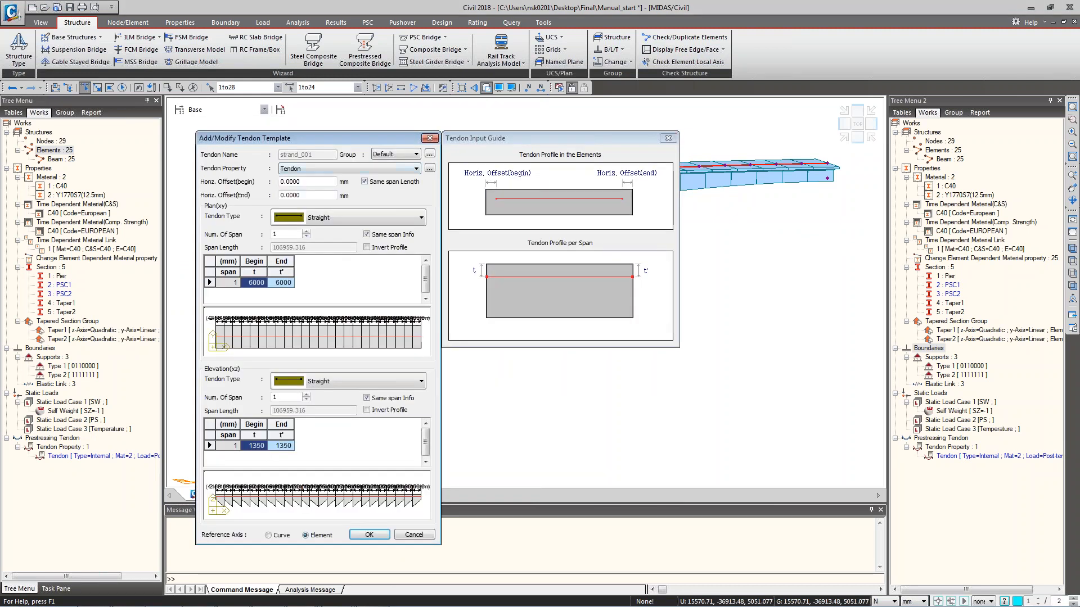
click(376, 218)
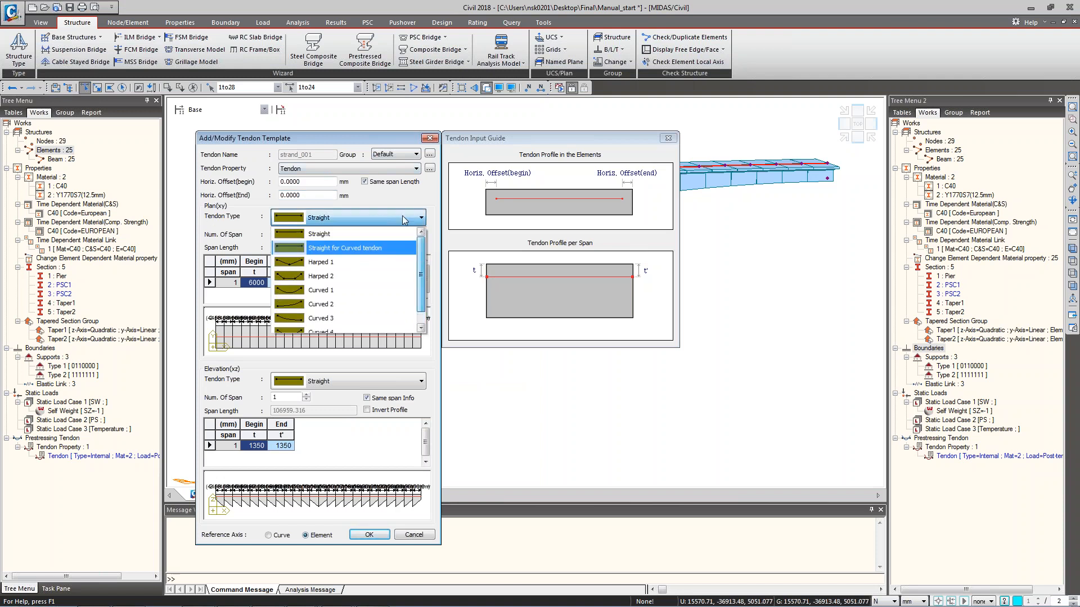
click(387, 197)
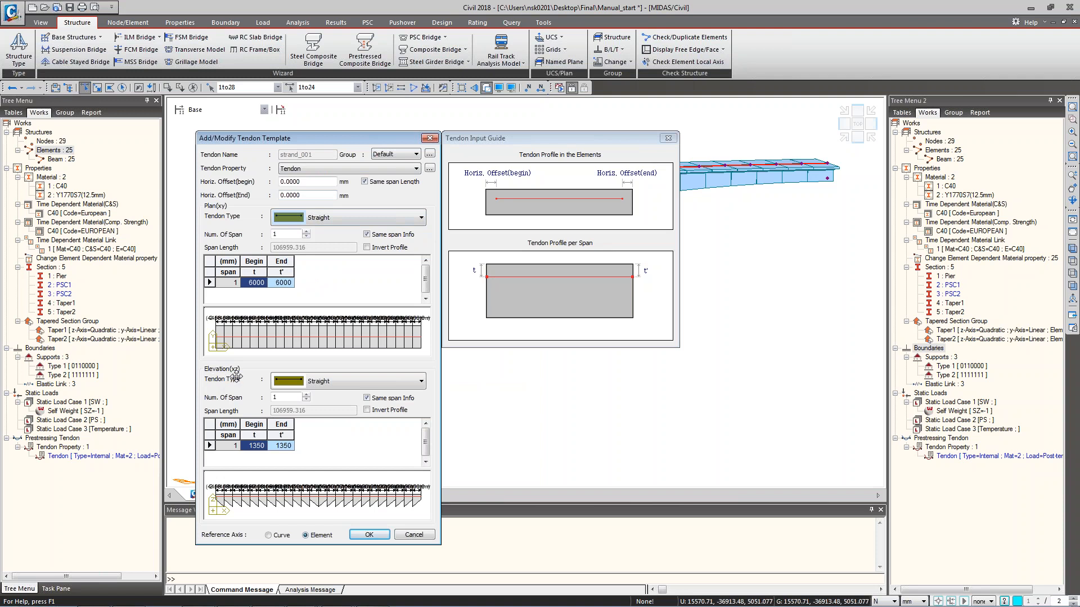
click(329, 218)
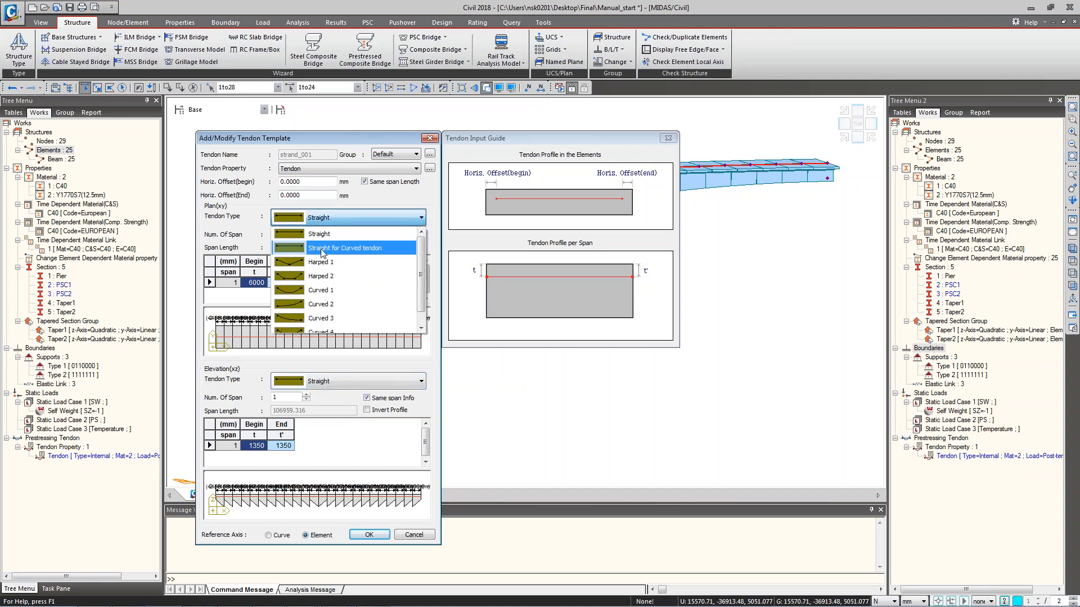
click(337, 252)
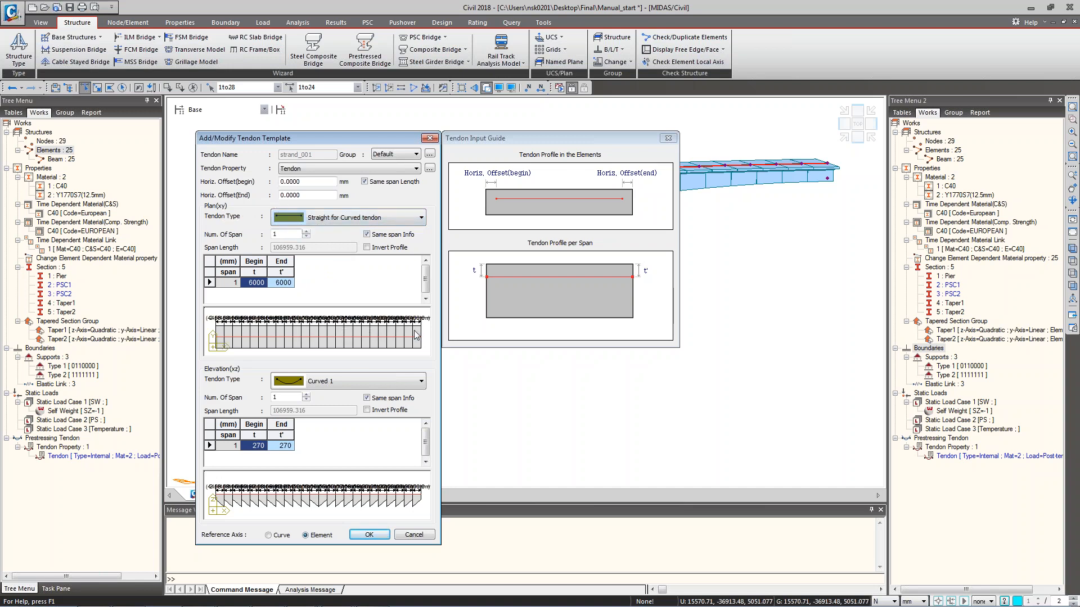
Set the elevation (xz) tendon type to Curved 4.
click(340, 385)
click(341, 398)
click(349, 381)
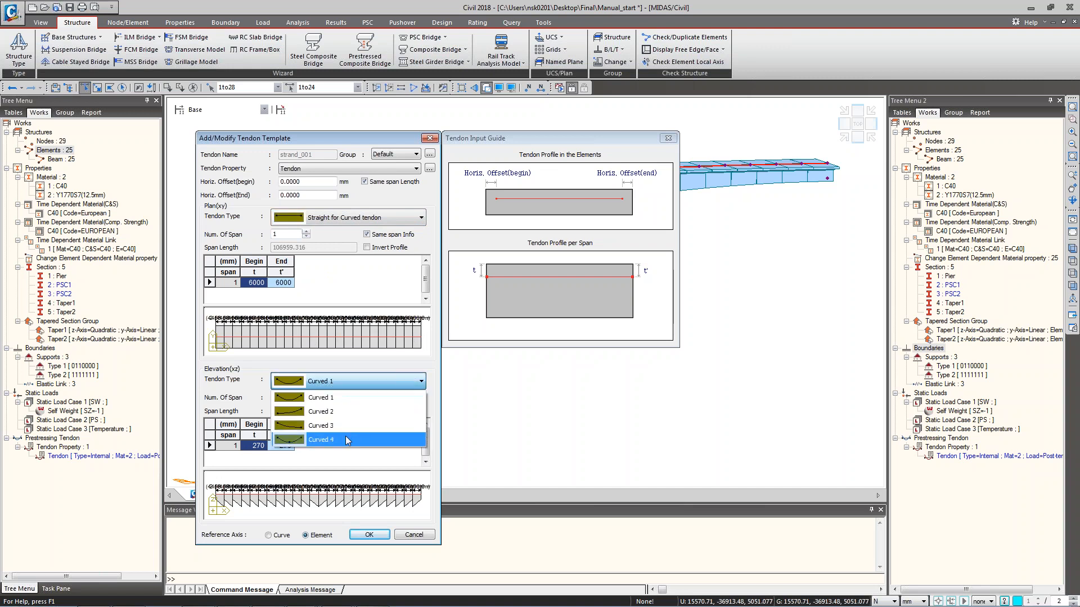
click(344, 436)
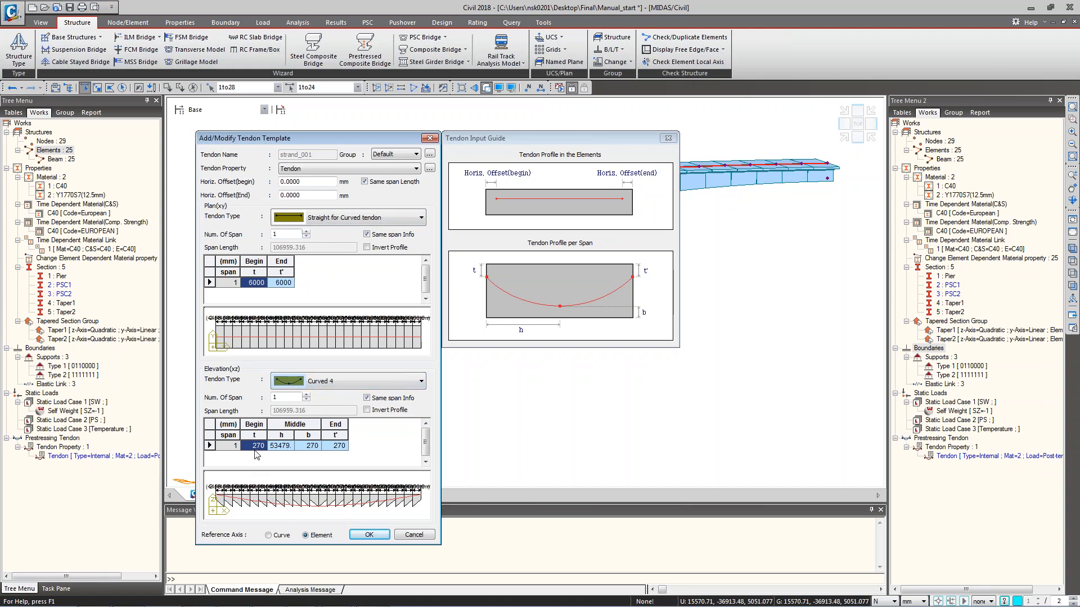
Set the elevation profile to 2 spans with the same span info, and save the template tendon.
click(307, 395)
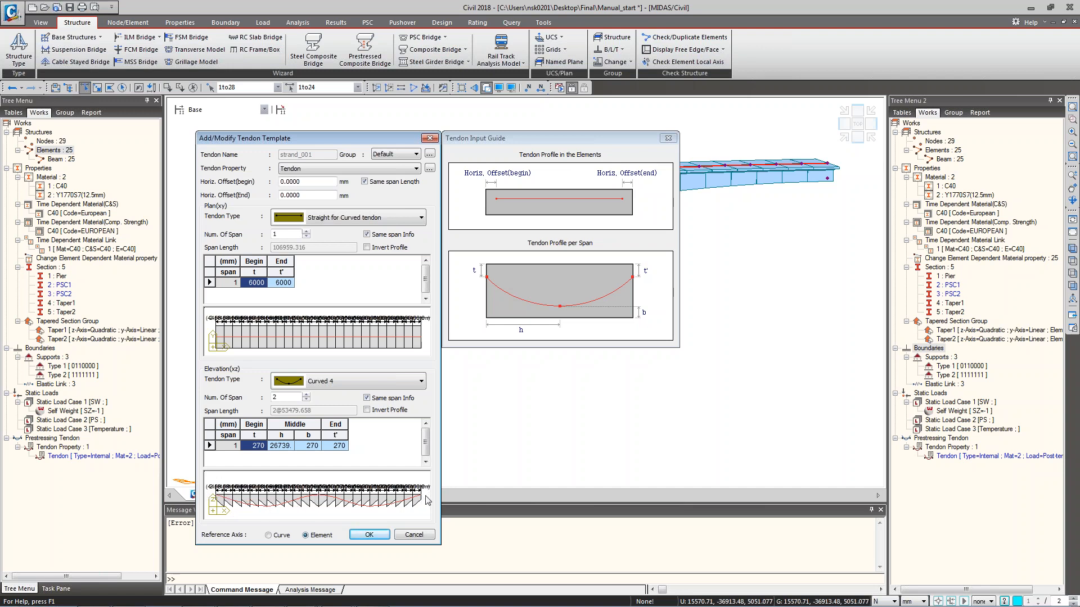
click(367, 398)
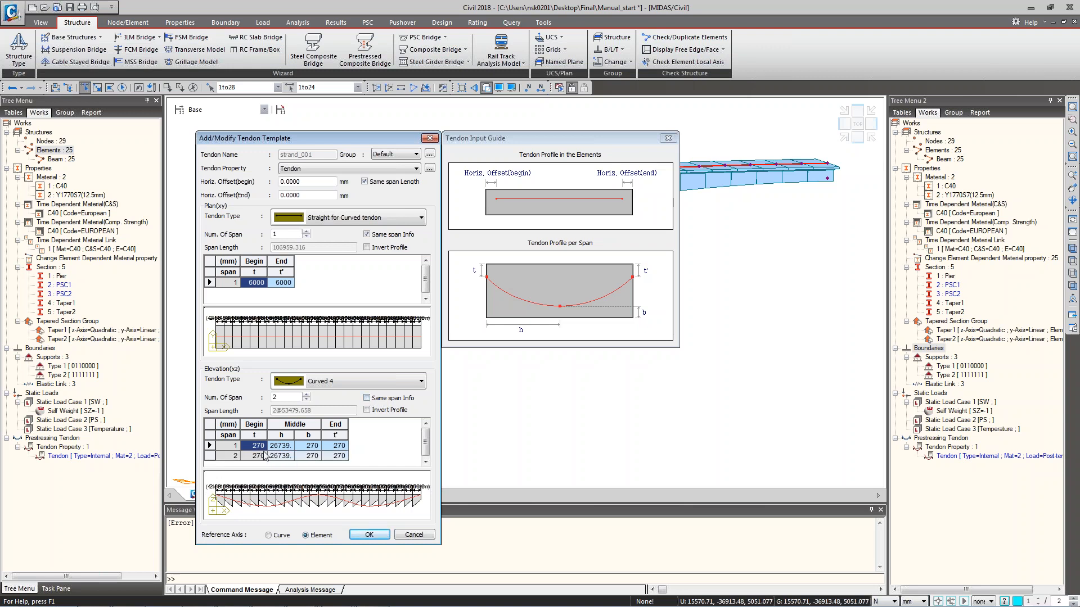
click(367, 398)
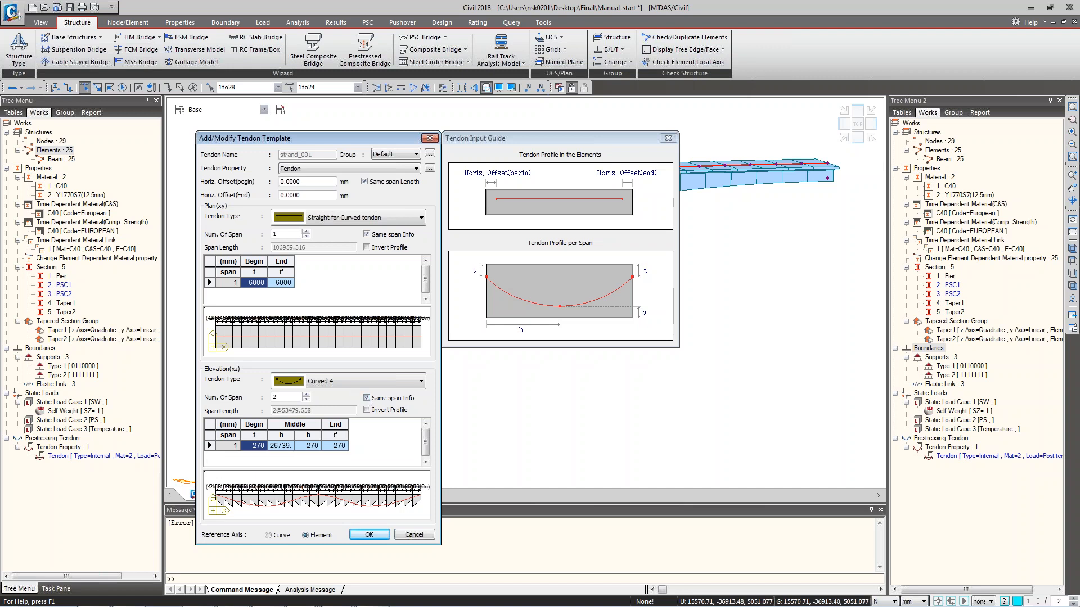
click(282, 447)
click(375, 536)
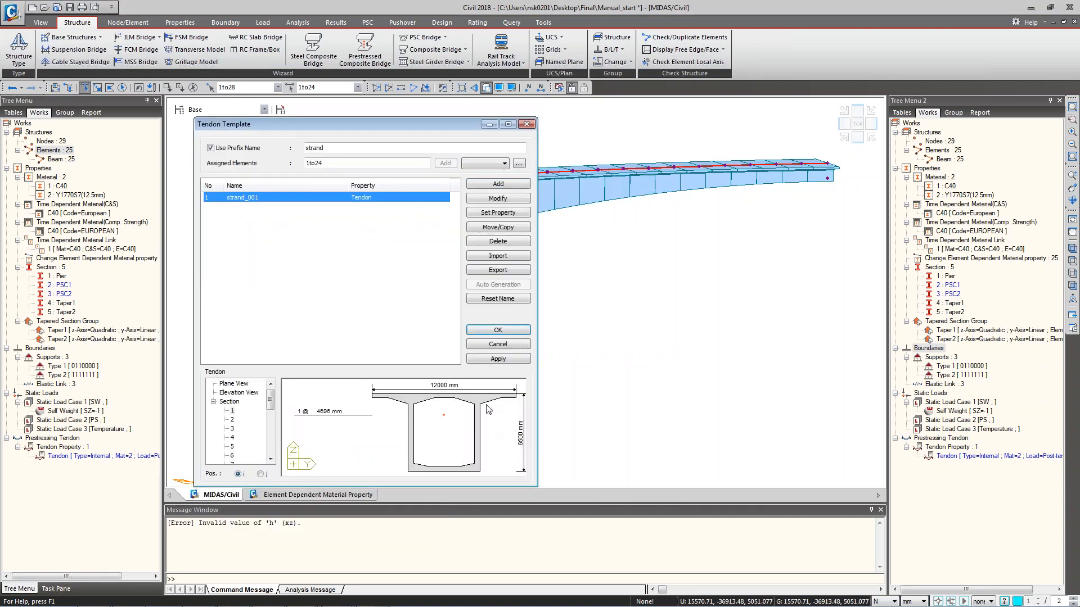
Check the strand_001 tendon in the girder section preview and view the Move/Copy options.
click(231, 411)
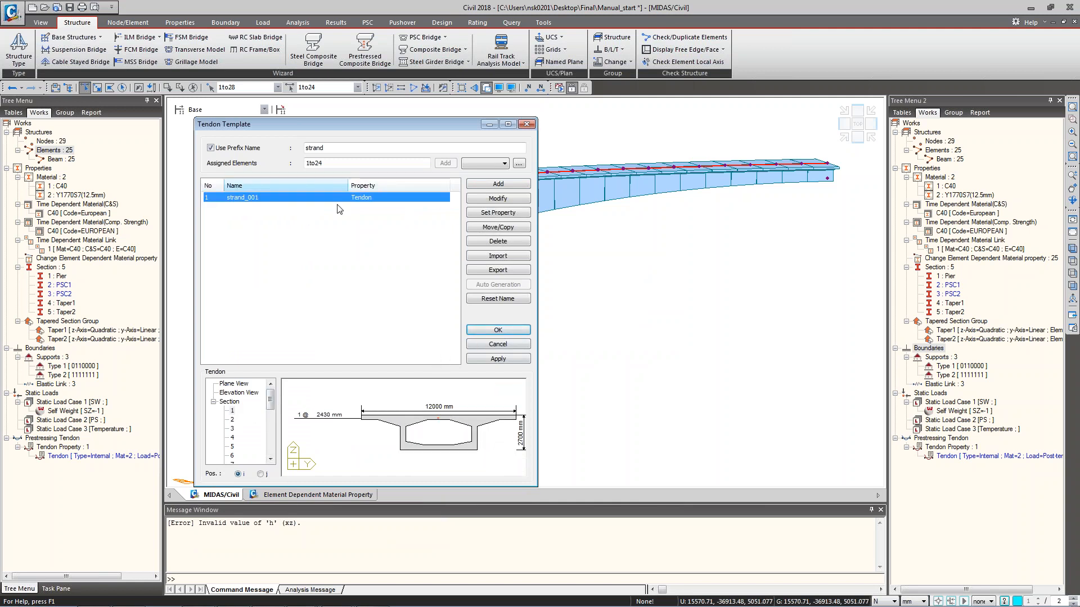
click(499, 227)
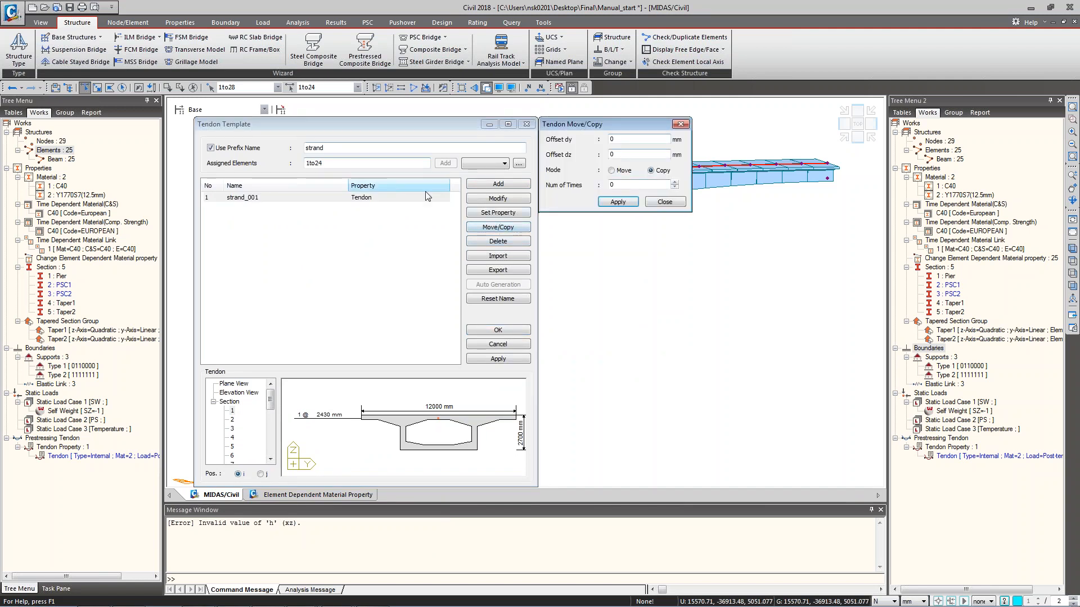
click(665, 202)
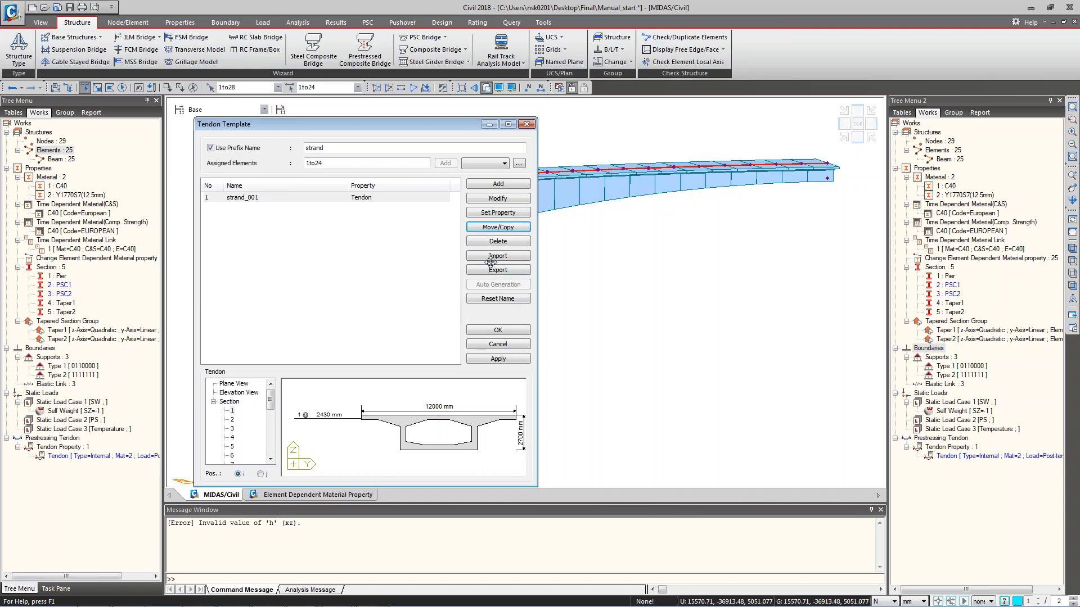
Delete strand_001 from the tendon template and import the tendons from Tendon_1.tdt.
click(394, 198)
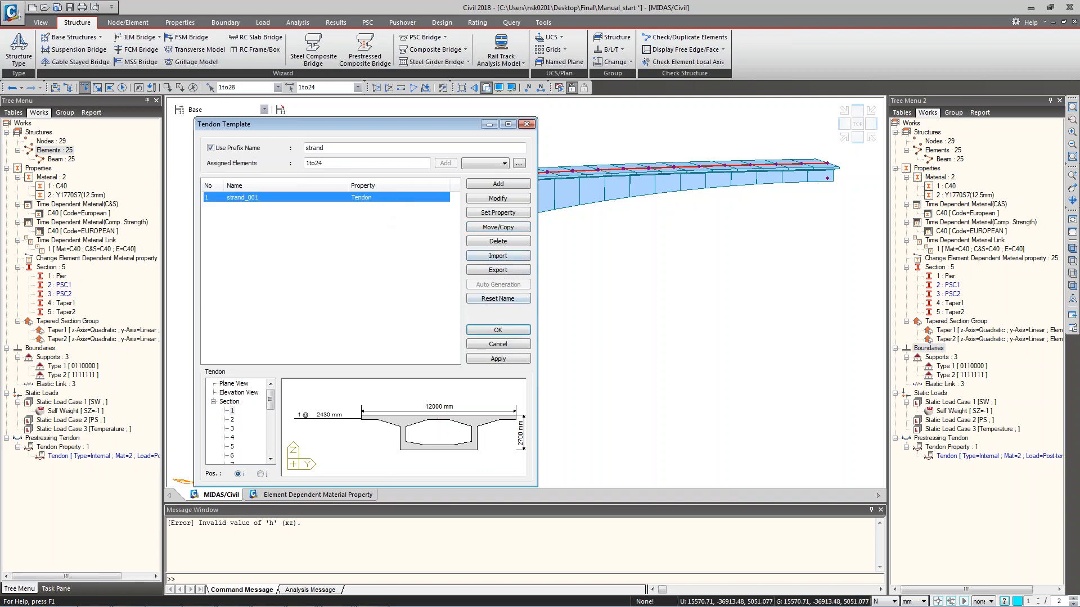
click(509, 241)
click(515, 256)
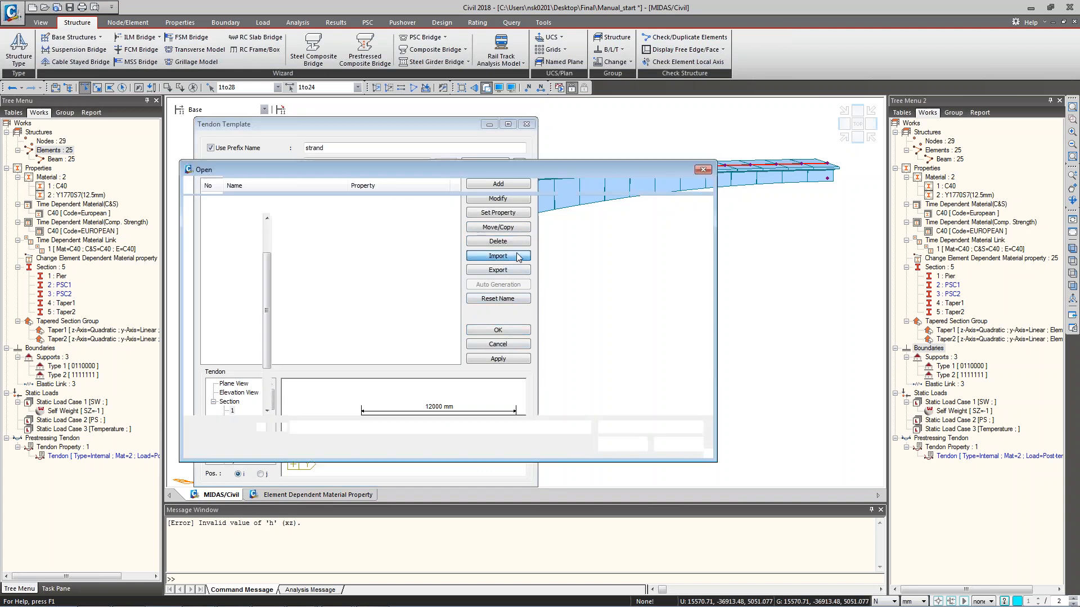
click(390, 248)
click(618, 444)
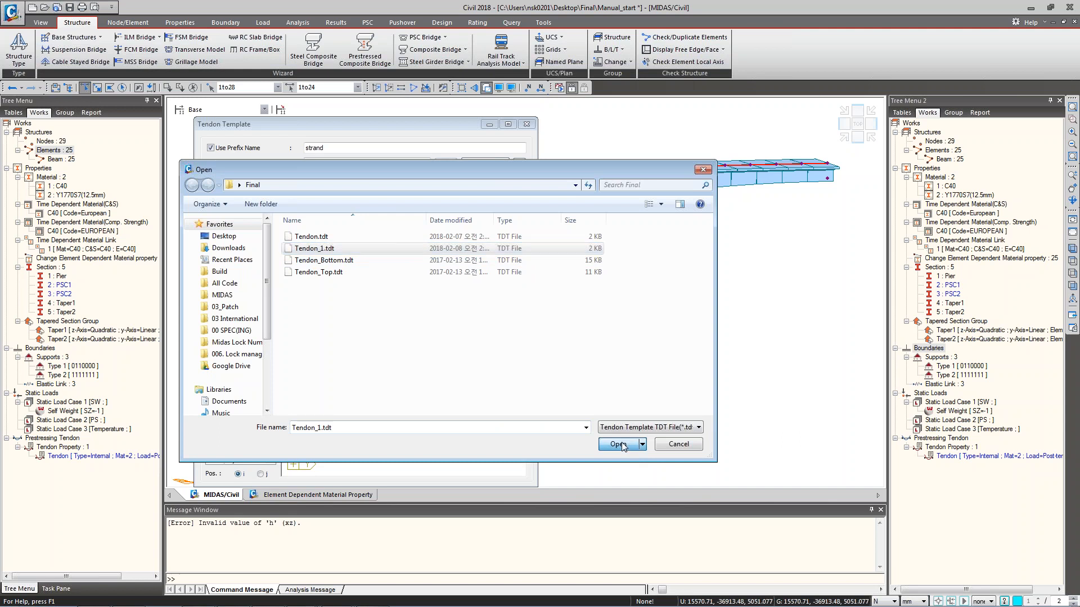
Check the positions of both imported strands in the section preview and create their tendon profiles from the template.
click(343, 198)
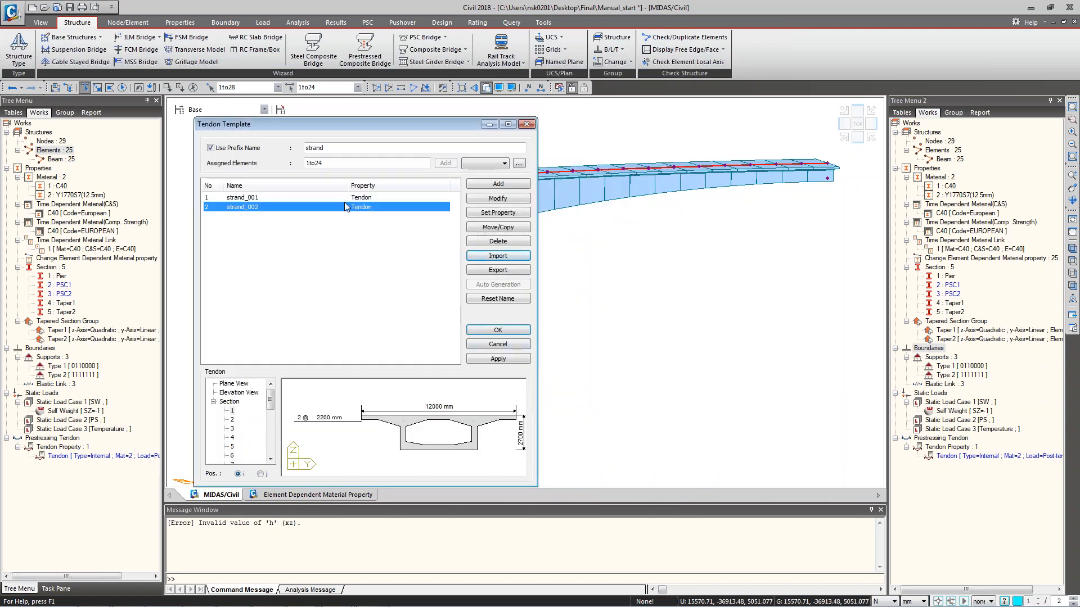
click(352, 207)
drag(389, 397, 437, 444)
drag(467, 403, 495, 436)
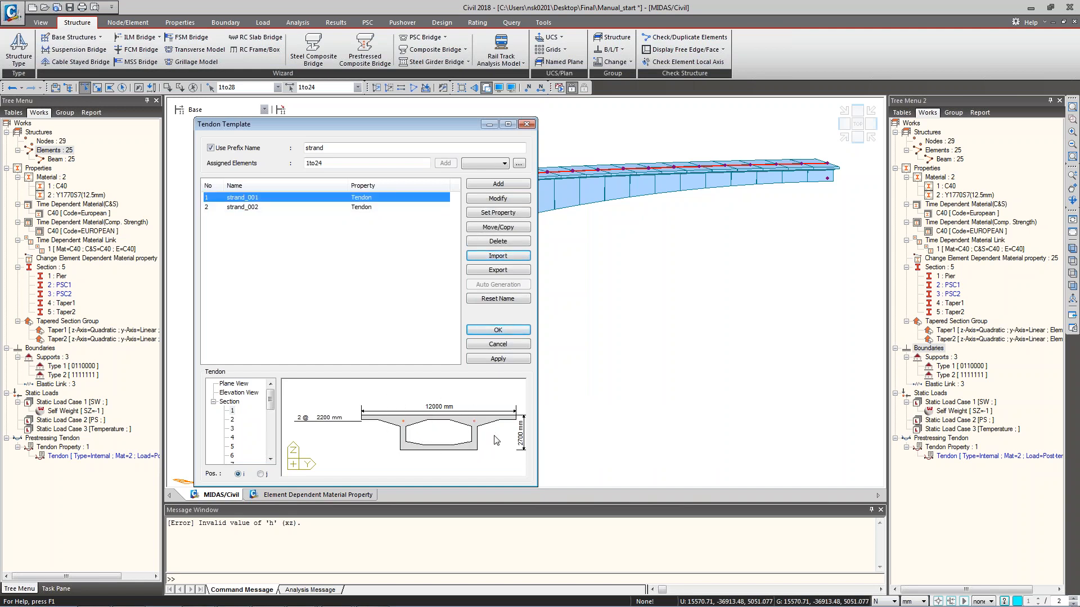
click(412, 316)
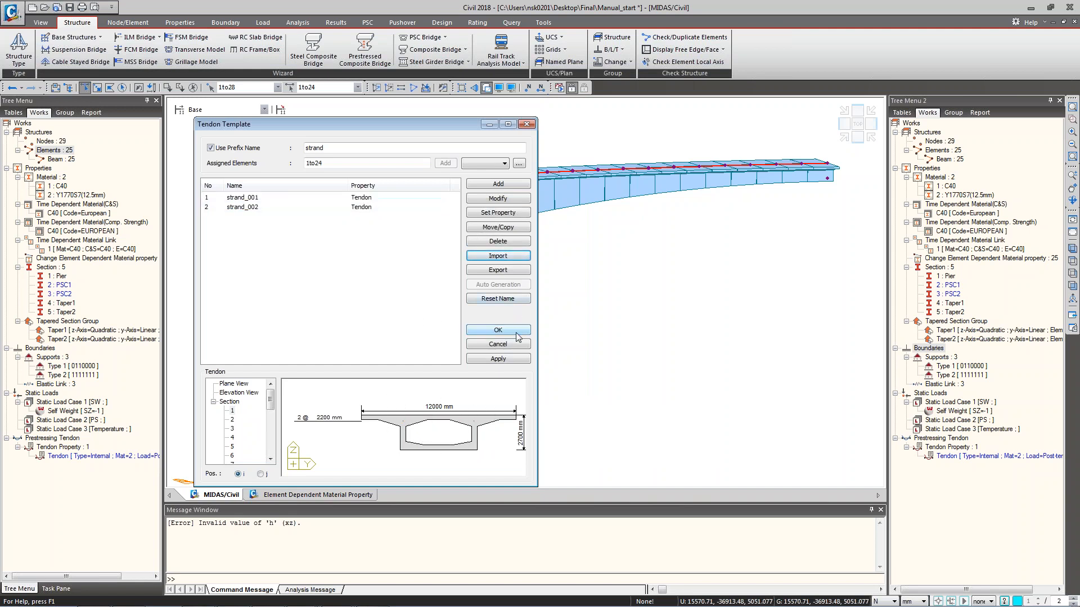
click(517, 336)
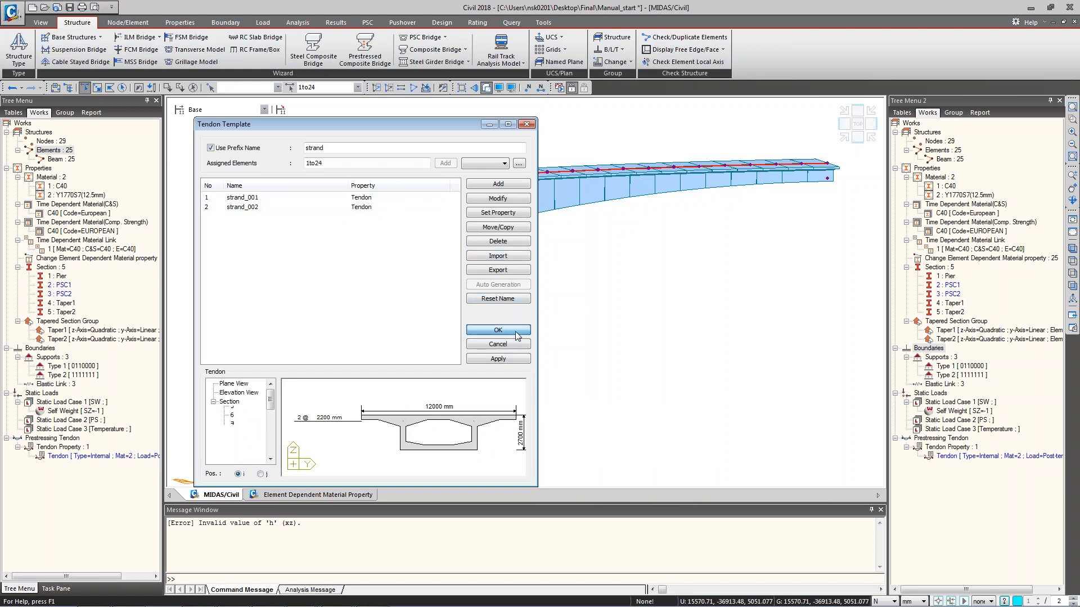
Display the strand_001 and strand_002 tendon profiles in turn on the bridge model and inspect them in 3D.
double_click(957, 312)
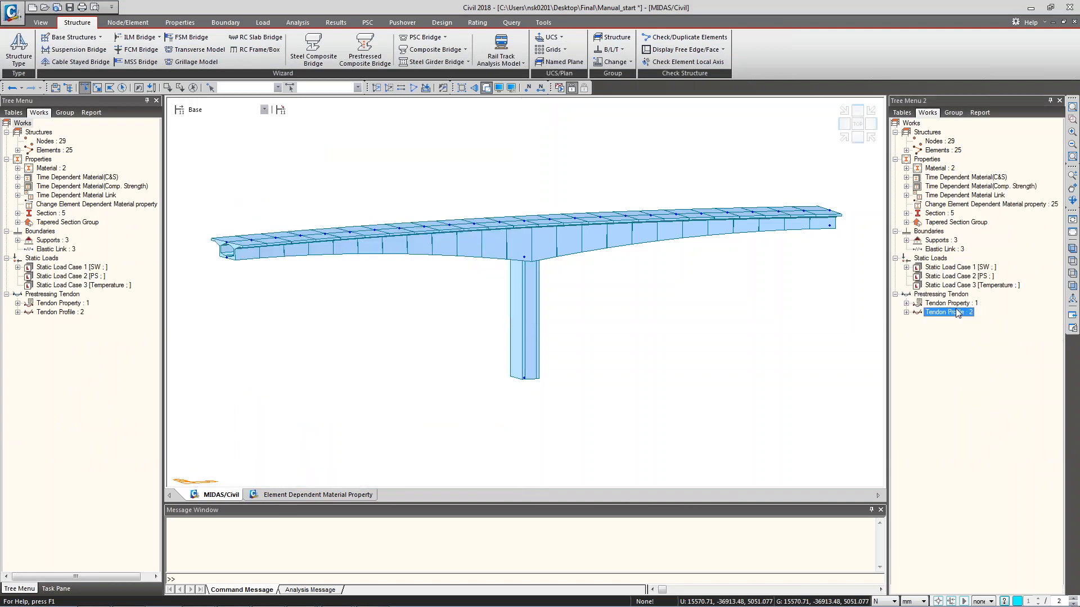
right_click(955, 323)
click(978, 464)
ctrl+middle_drag(824, 383, 847, 387)
right_click(954, 331)
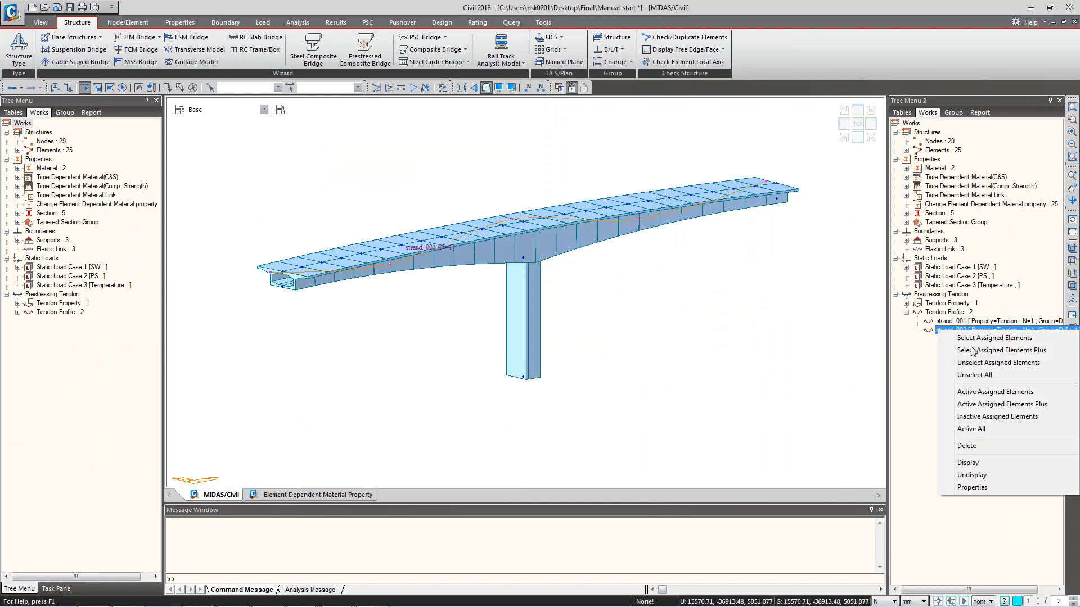
click(956, 465)
ctrl+middle_drag(729, 348, 715, 322)
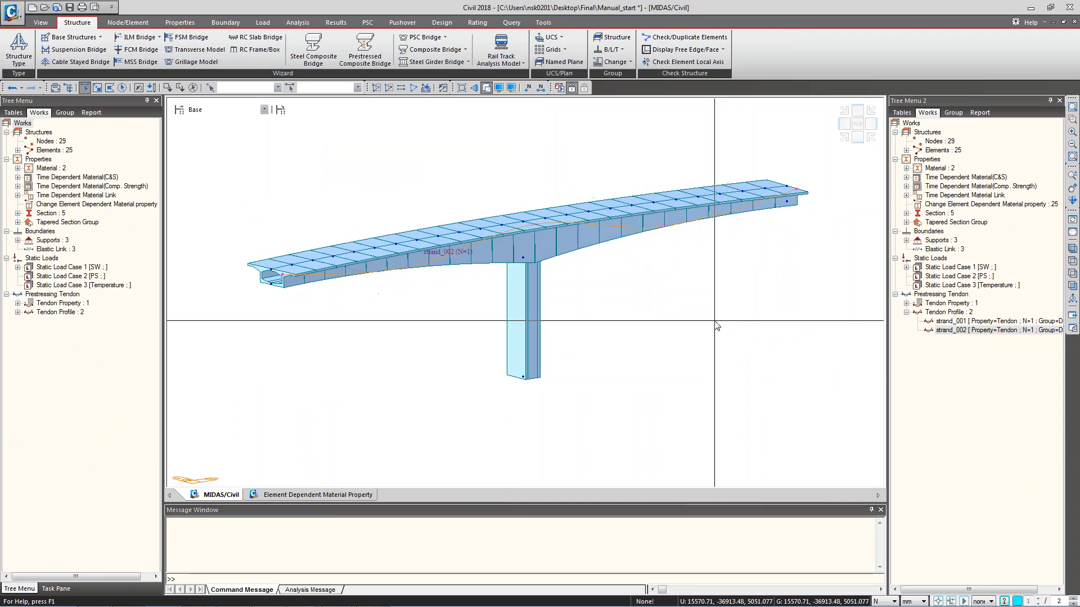
Display all tendon profiles together on the wireframe bridge model, inspect them in 3D, then hide them and restore the solid view.
key(ctrl+h)
right_click(960, 312)
click(981, 319)
ctrl+middle_drag(684, 323, 618, 342)
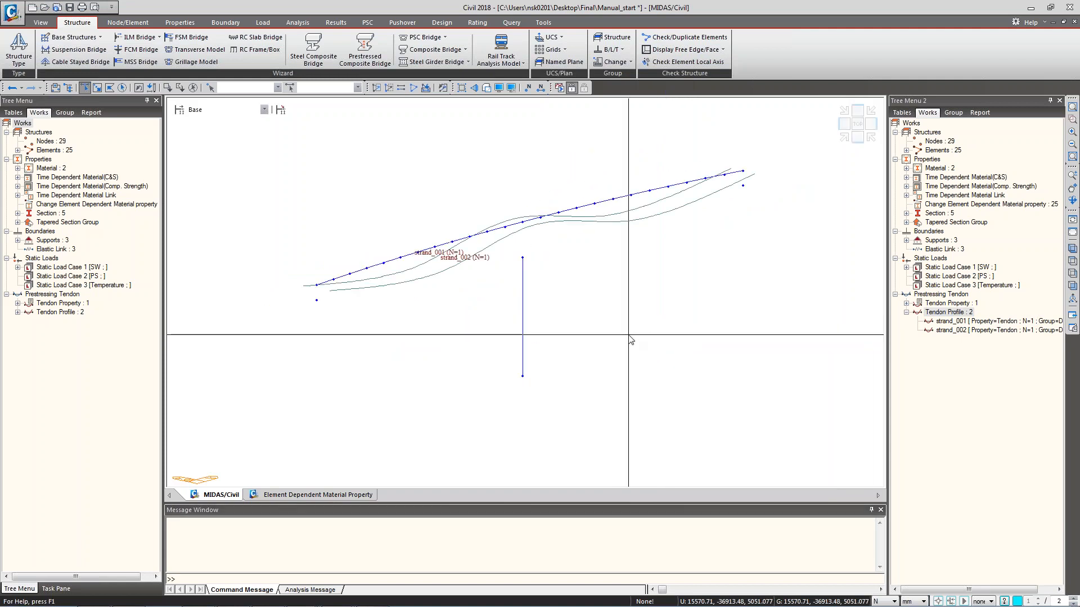
right_click(958, 313)
click(985, 338)
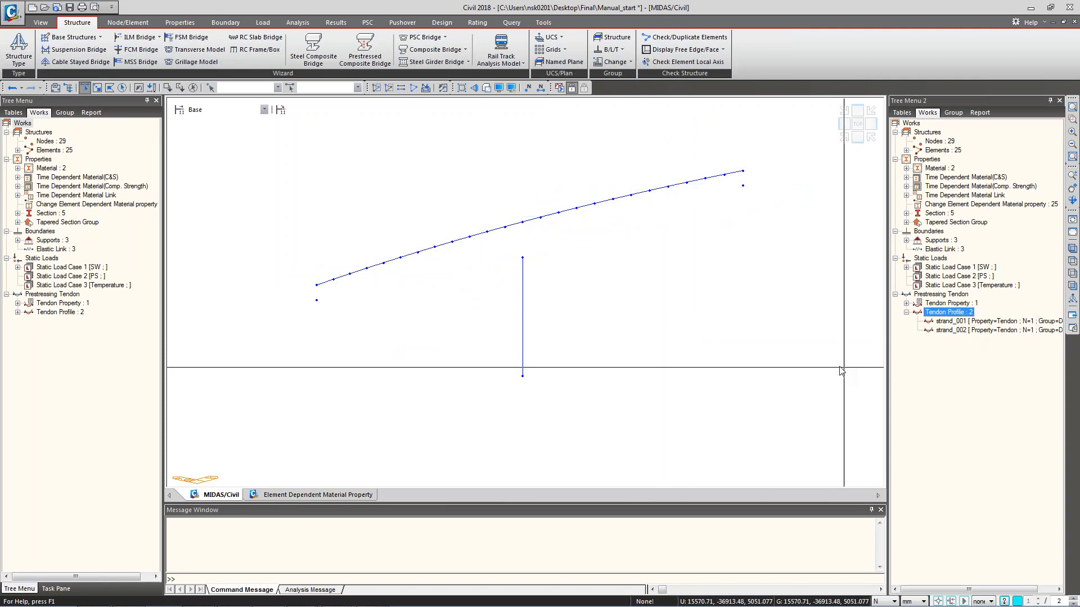
click(707, 361)
key(ctrl+h)
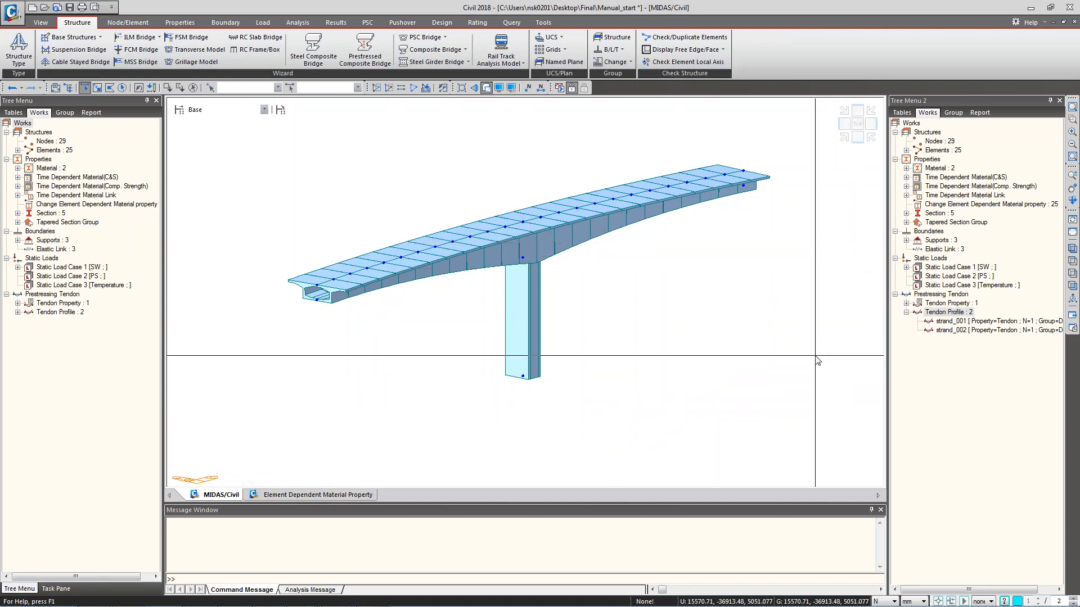
drag(248, 133, 804, 329)
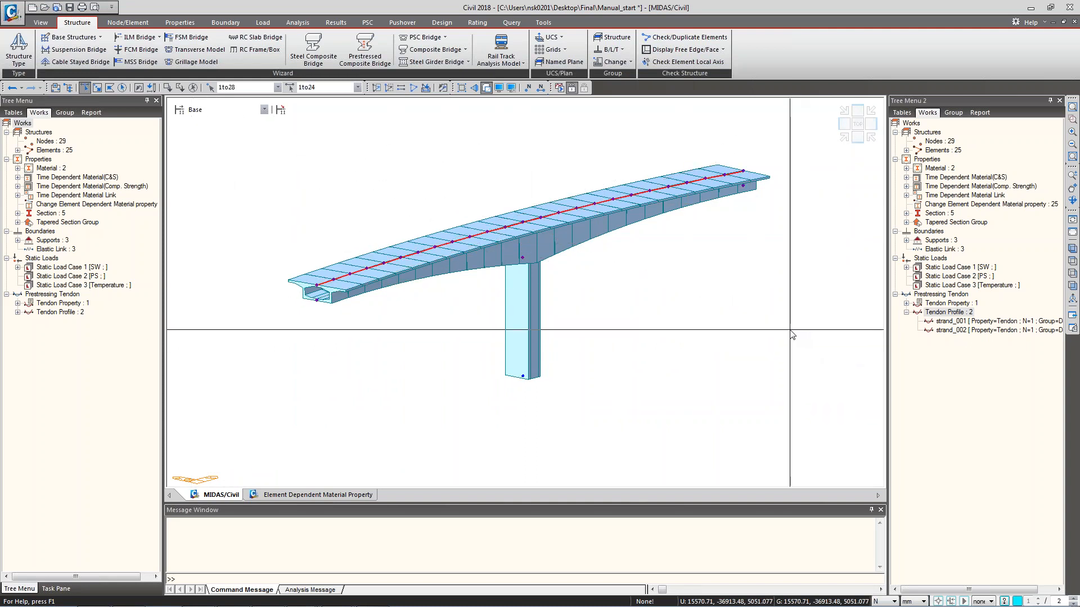
key(Escape)
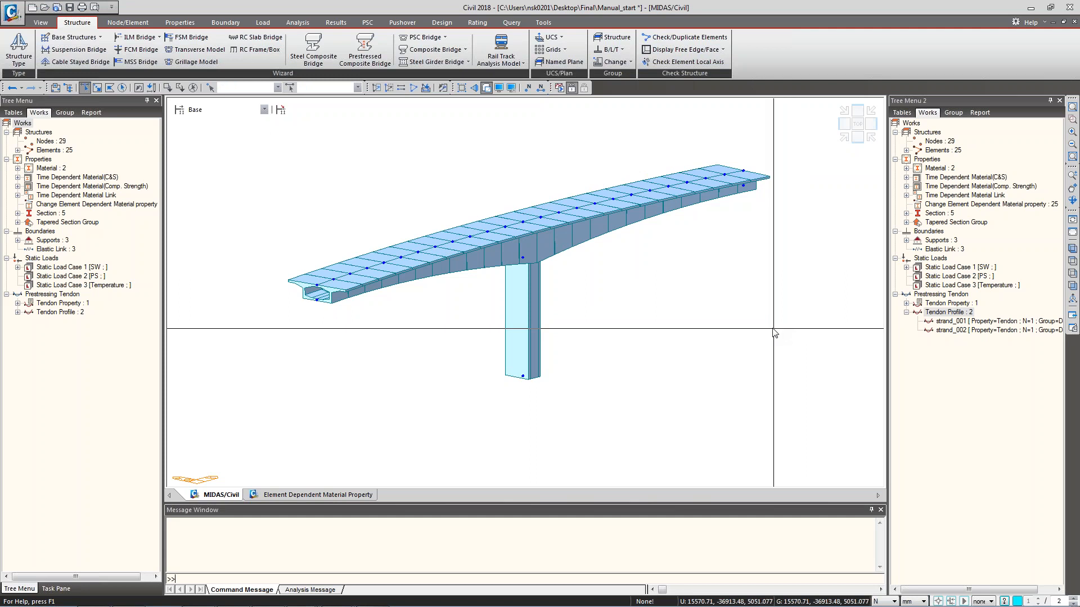
Set the moving load code to EUROCODE.
click(263, 23)
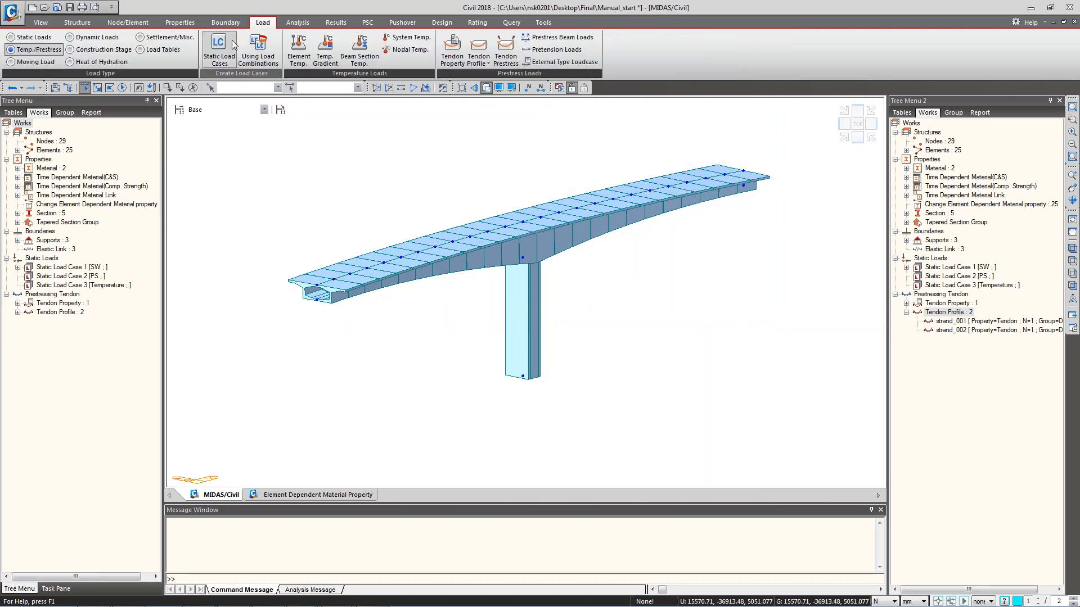
click(50, 62)
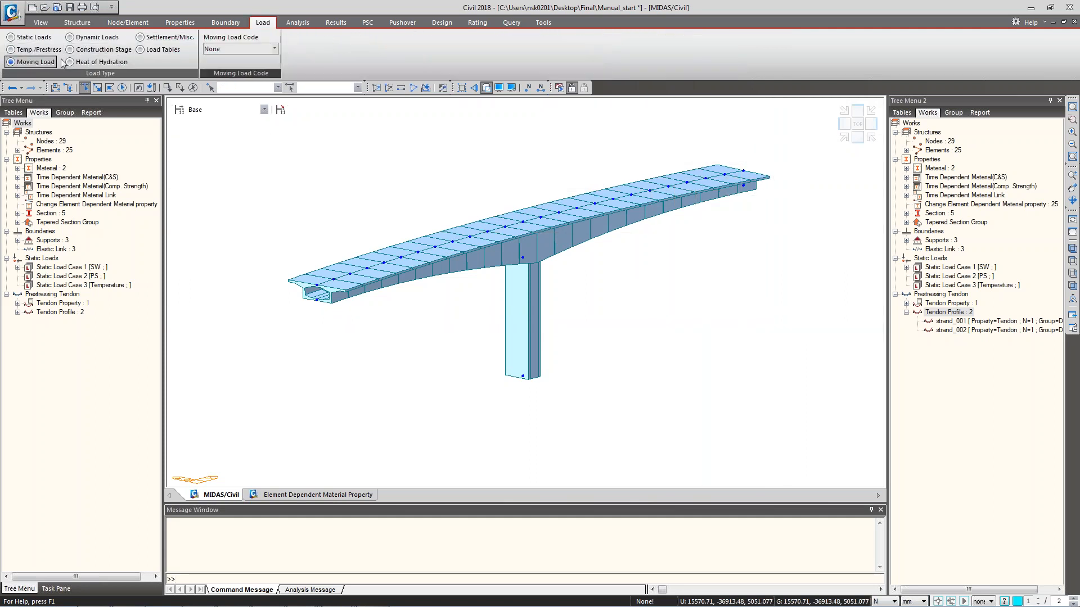
click(269, 49)
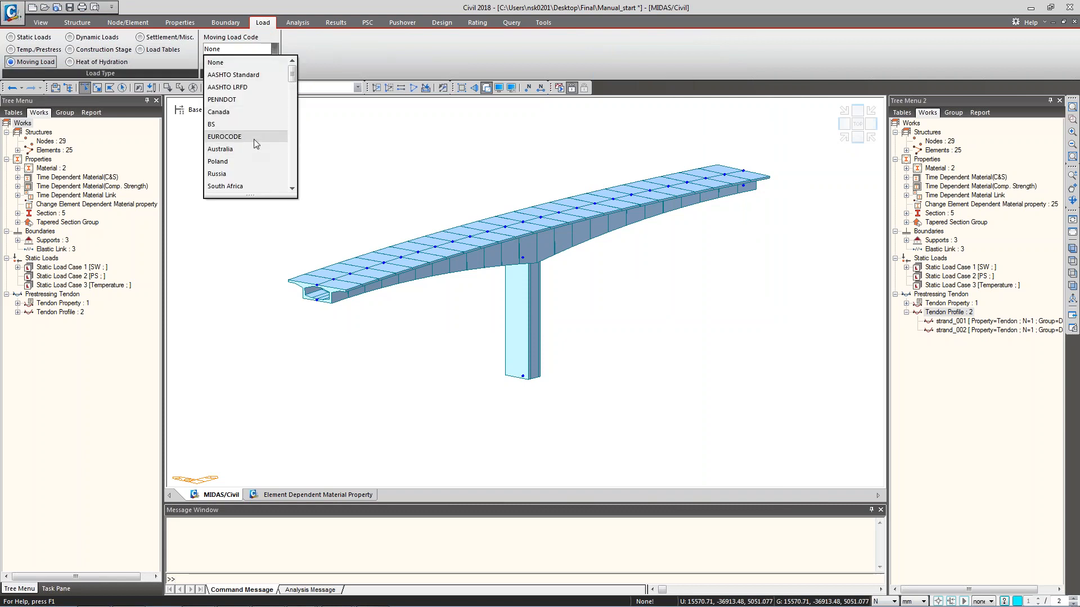
click(254, 137)
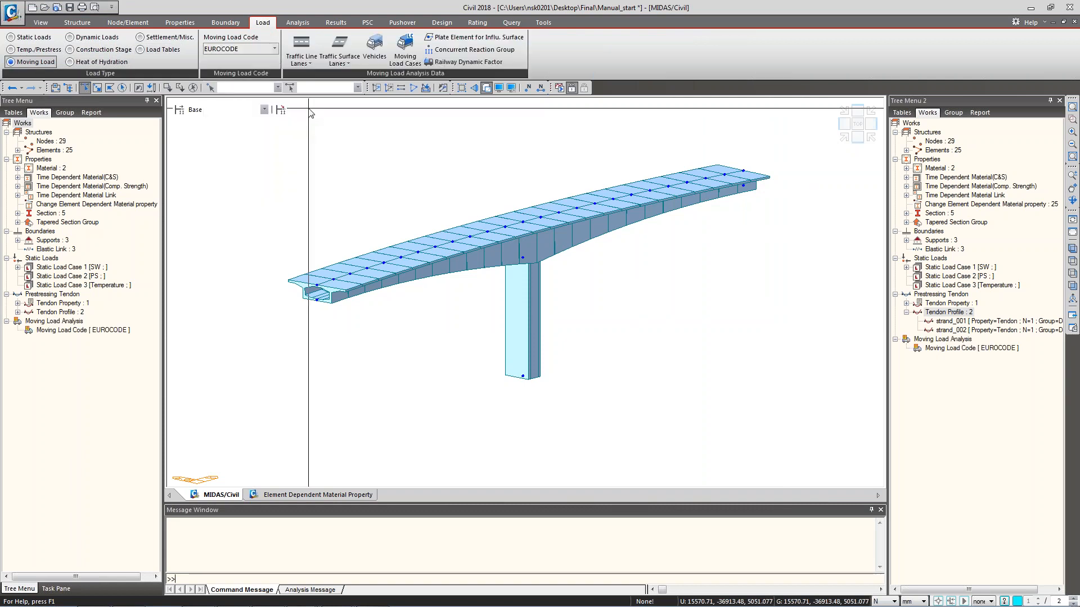
Start a new traffic line lane named Lane1 and set its eccentricity to 4000 mm.
click(302, 45)
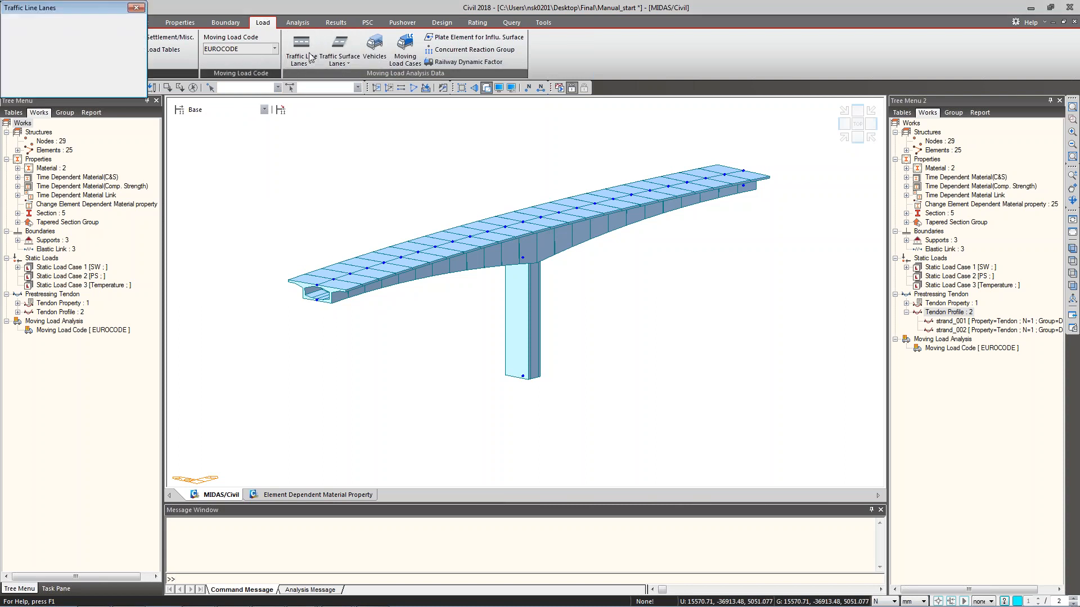
click(123, 27)
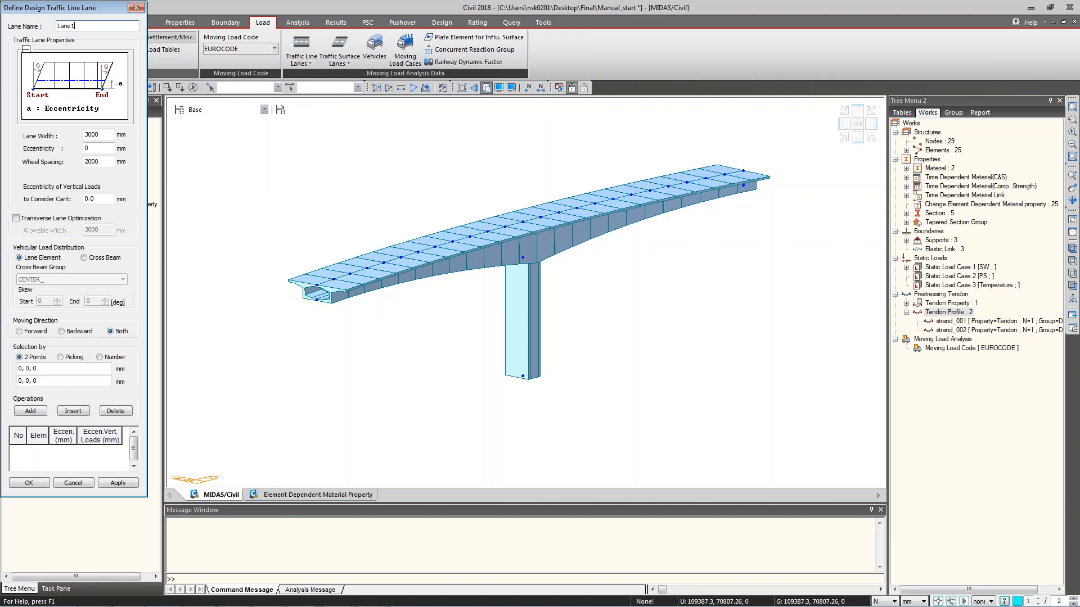
key(Tab)
text(4)
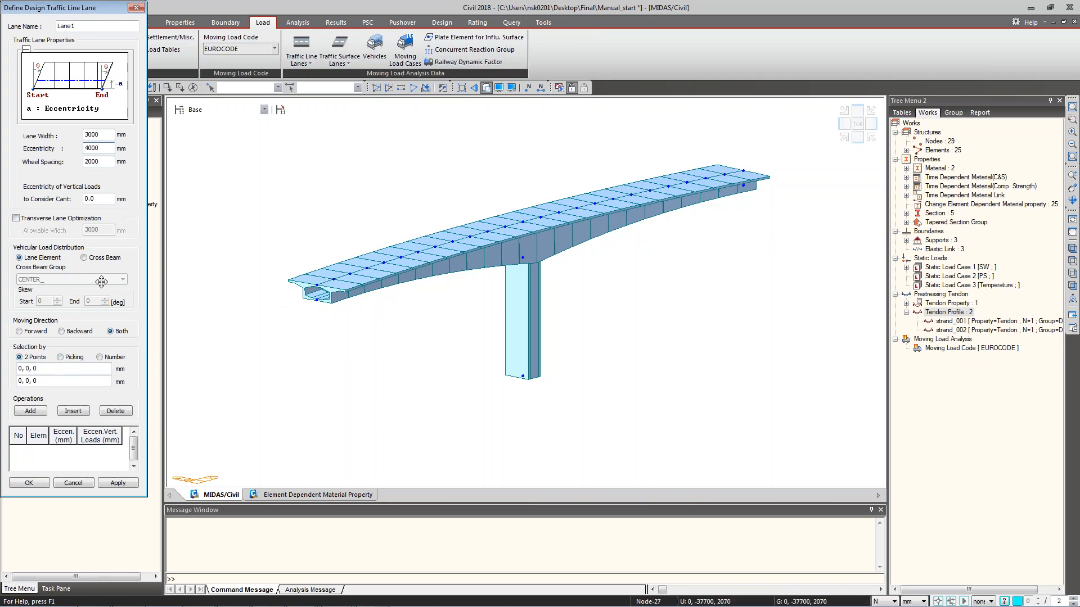
mouse_move(83, 5)
mouse_down()
mouse_move(101, 80)
mouse_move(93, 90)
mouse_move(101, 9)
mouse_up()
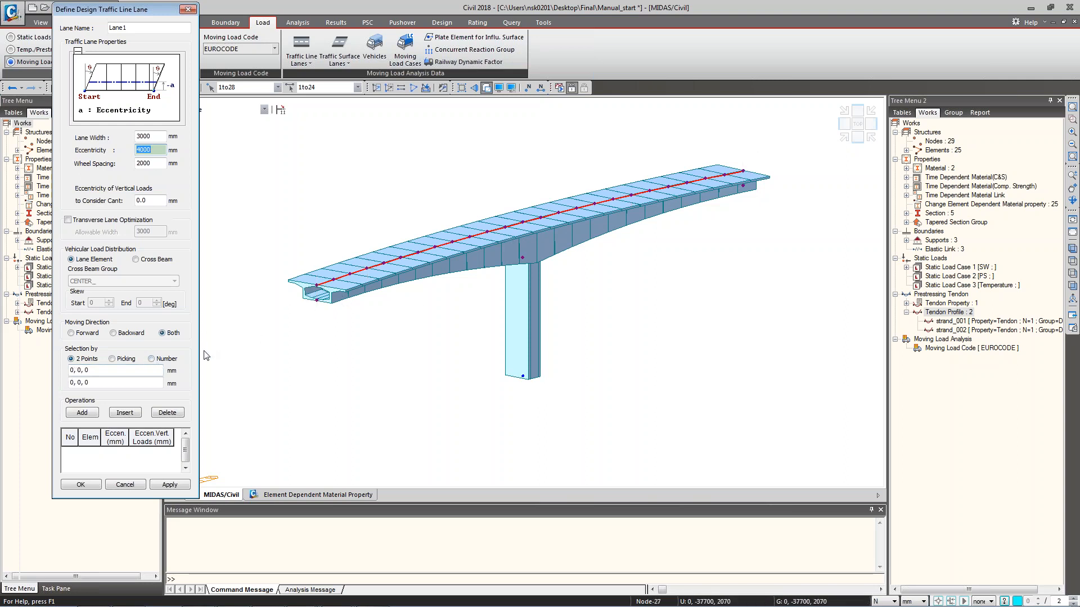
Assign elements 1to24 to Lane1 by number and apply the lane definition.
click(153, 359)
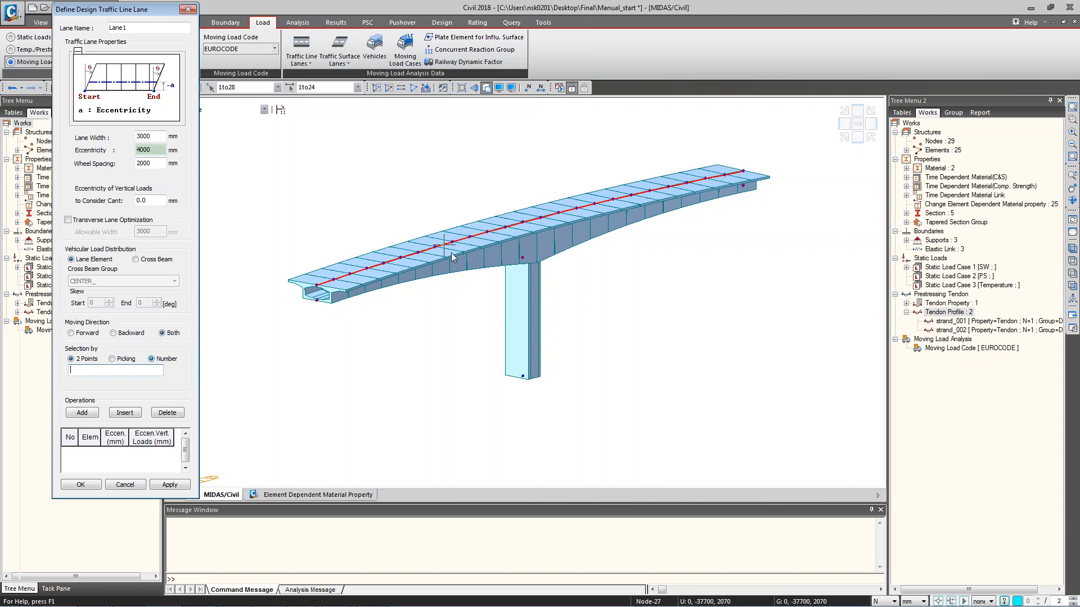
click(334, 88)
click(334, 88)
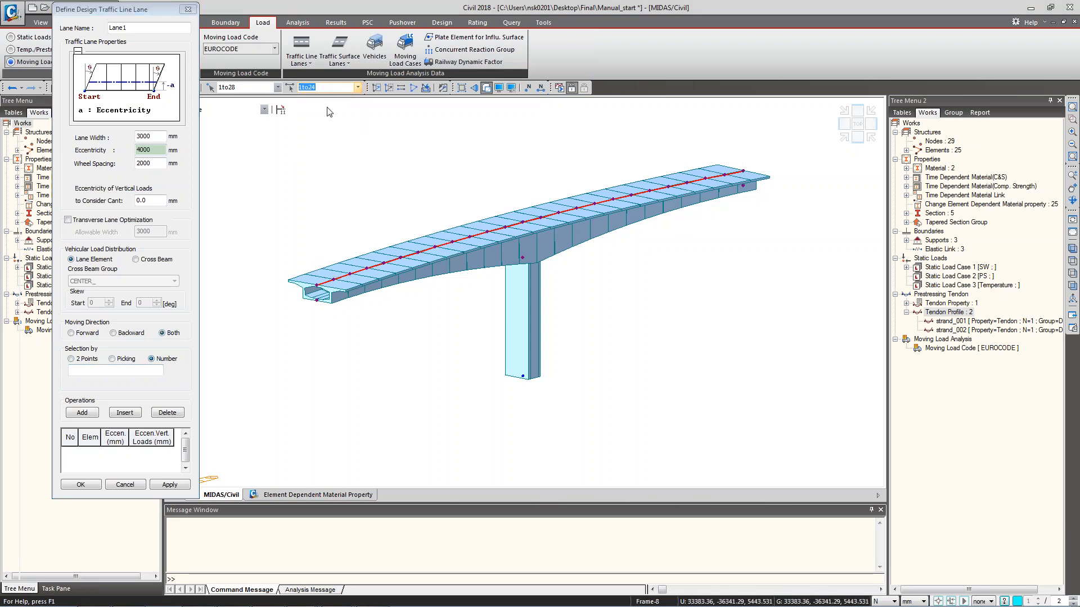
click(152, 372)
key(ctrl+v)
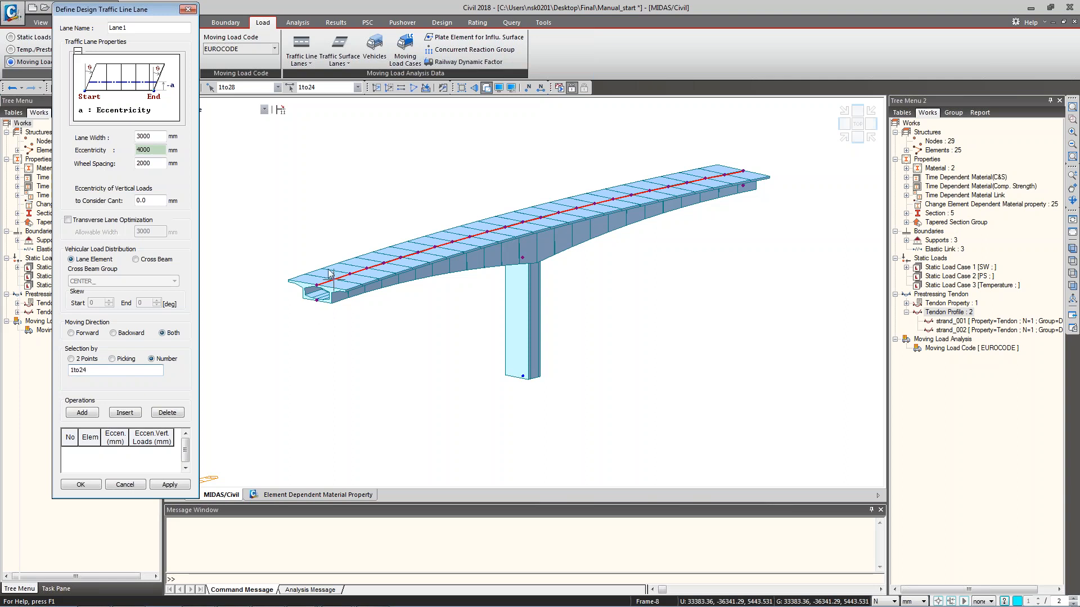
click(82, 418)
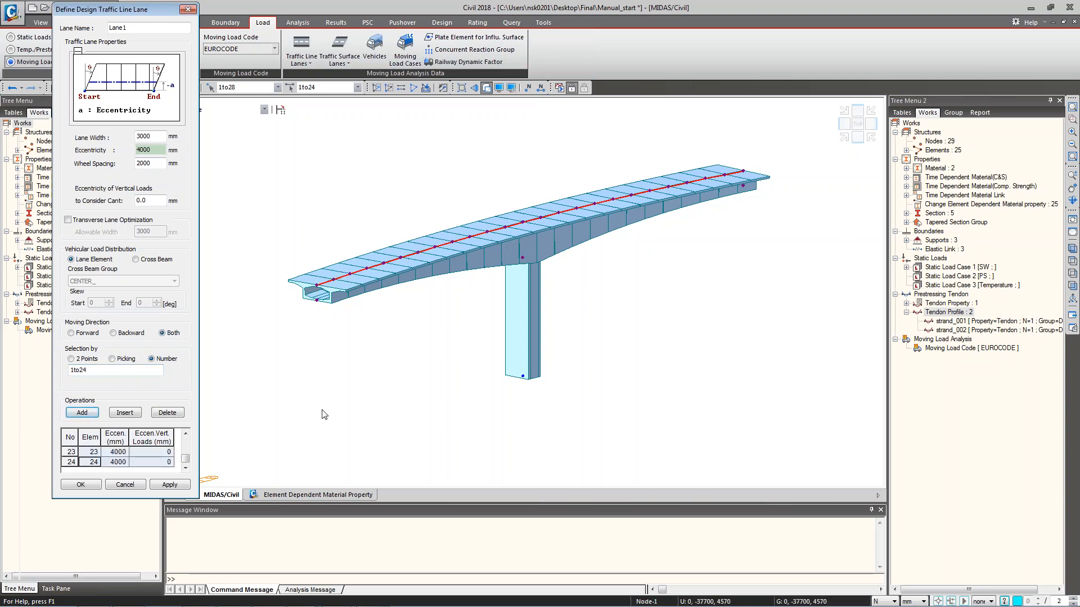
click(164, 485)
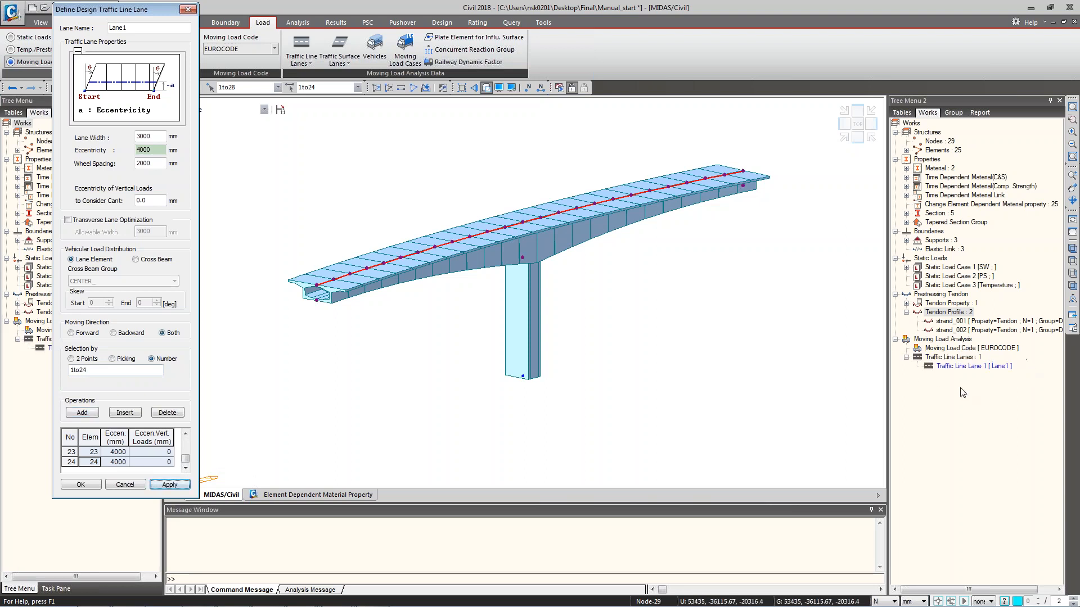
Clear the lane's element list and create Lane2 with an eccentricity of -4000 mm on elements 1to24.
click(67, 436)
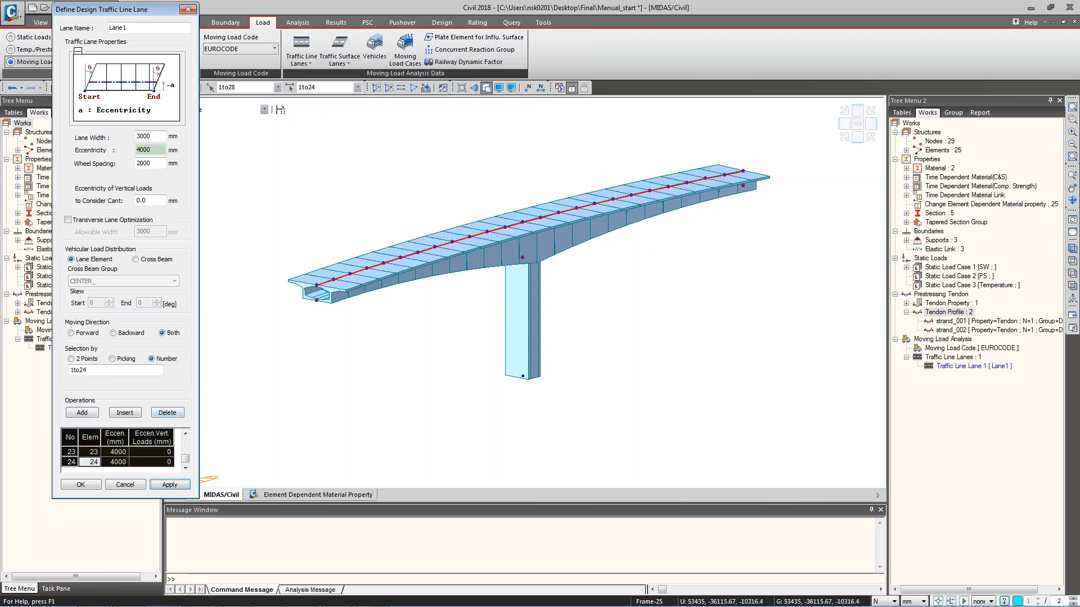
click(172, 415)
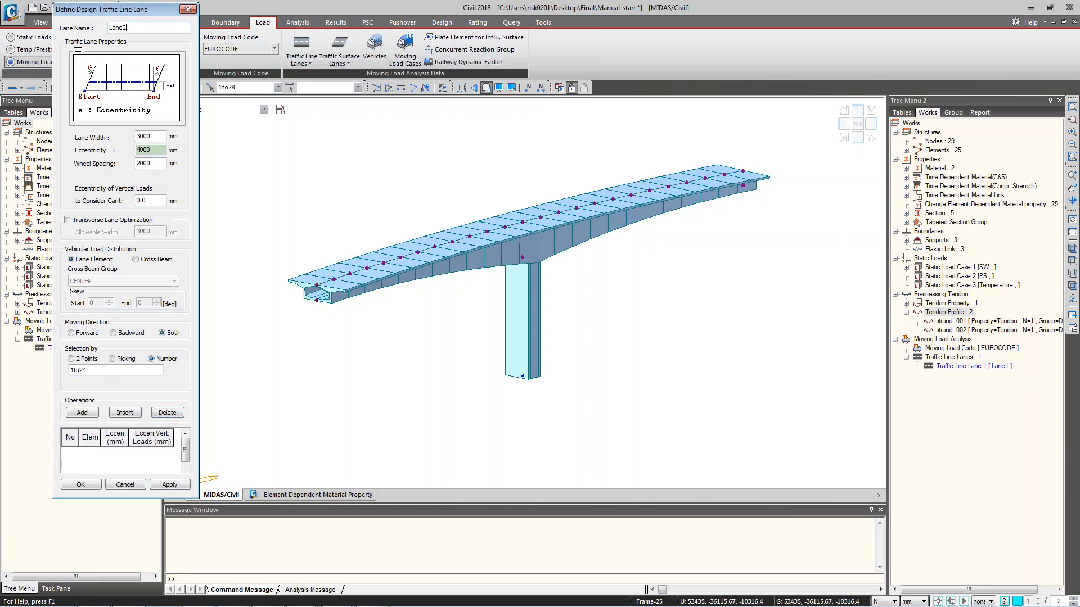
key(Home)
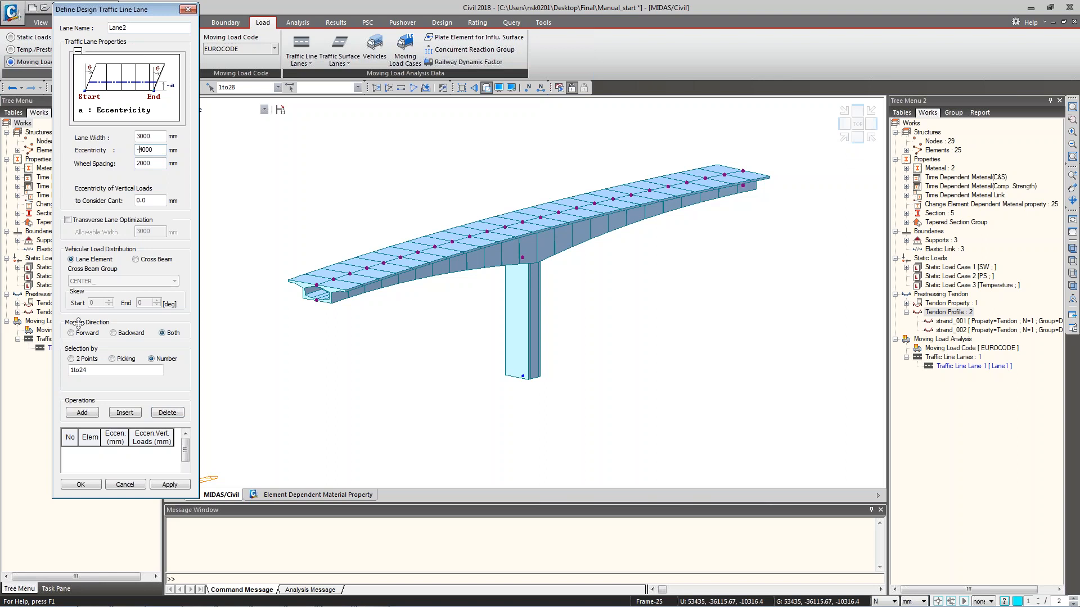
click(88, 413)
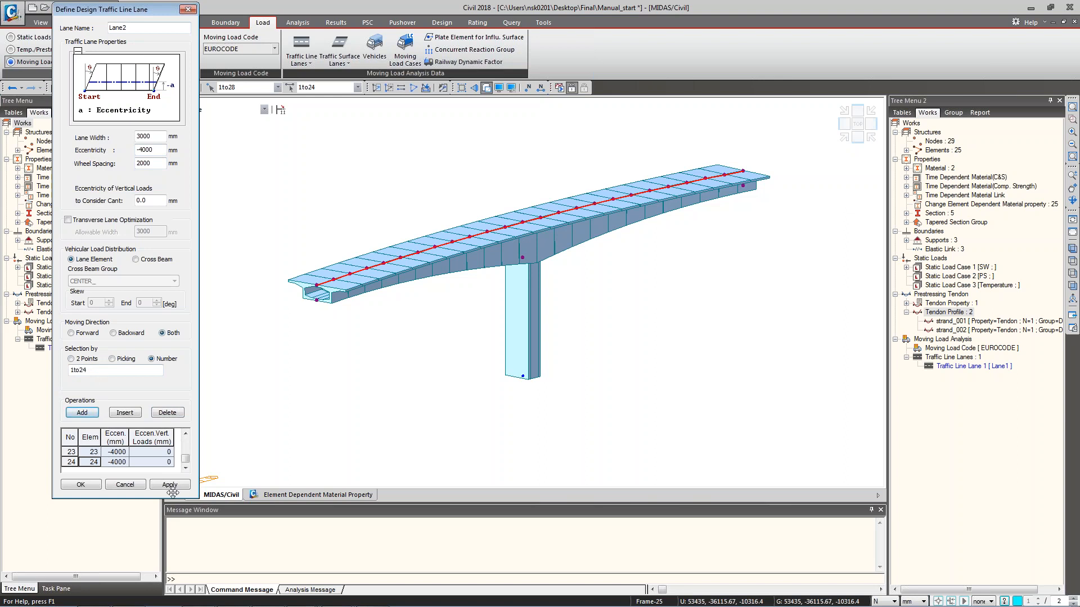
click(81, 484)
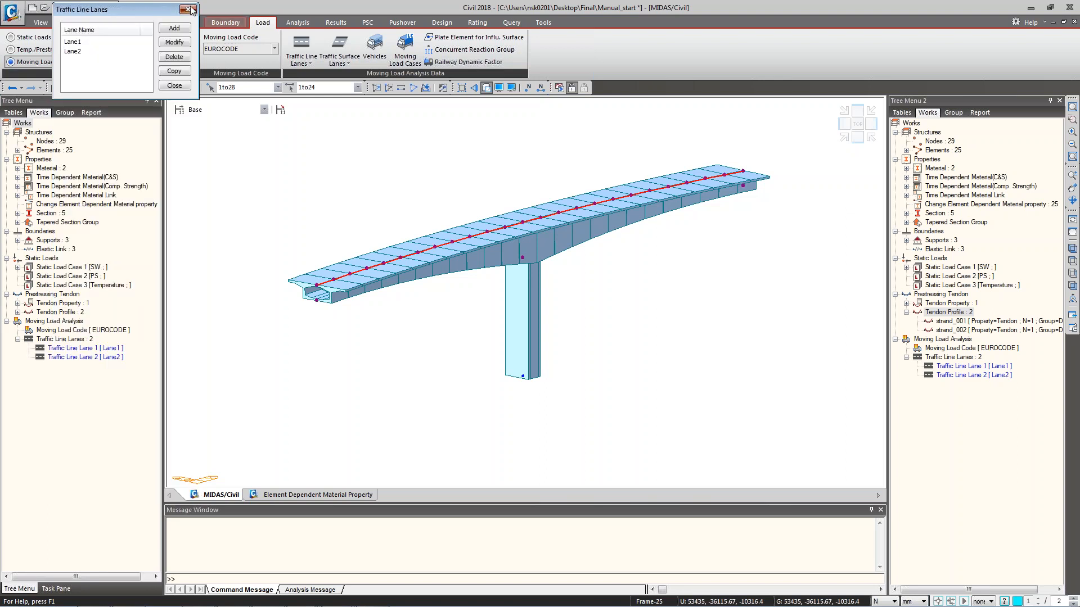
Display Lane1 and Lane2 on the bridge deck, inspect their positions in 3D, then hide both lanes.
click(946, 366)
ctrl+click(949, 373)
right_click(949, 372)
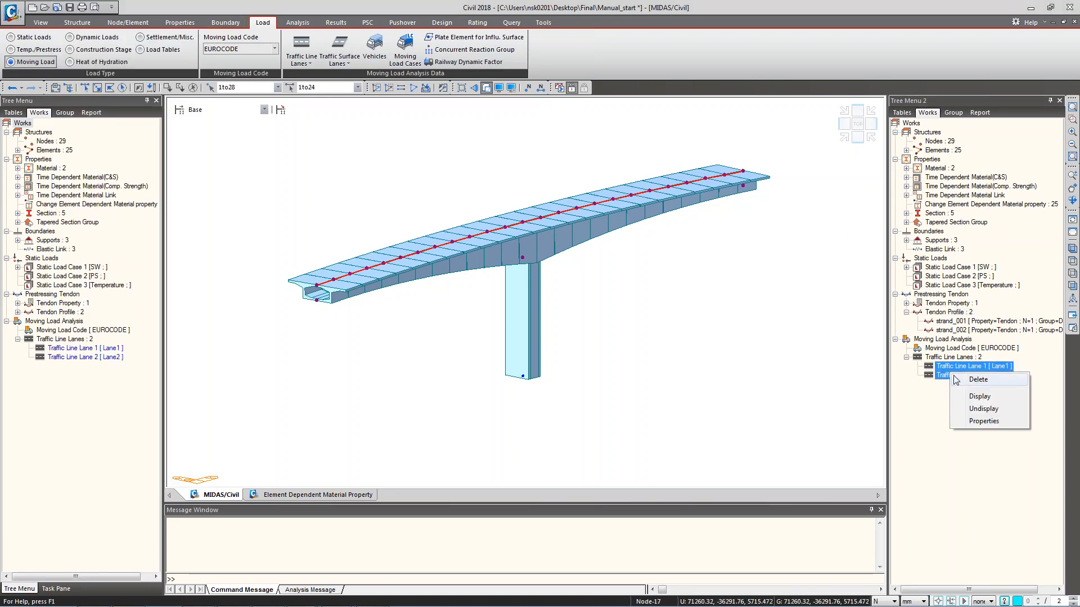
click(979, 397)
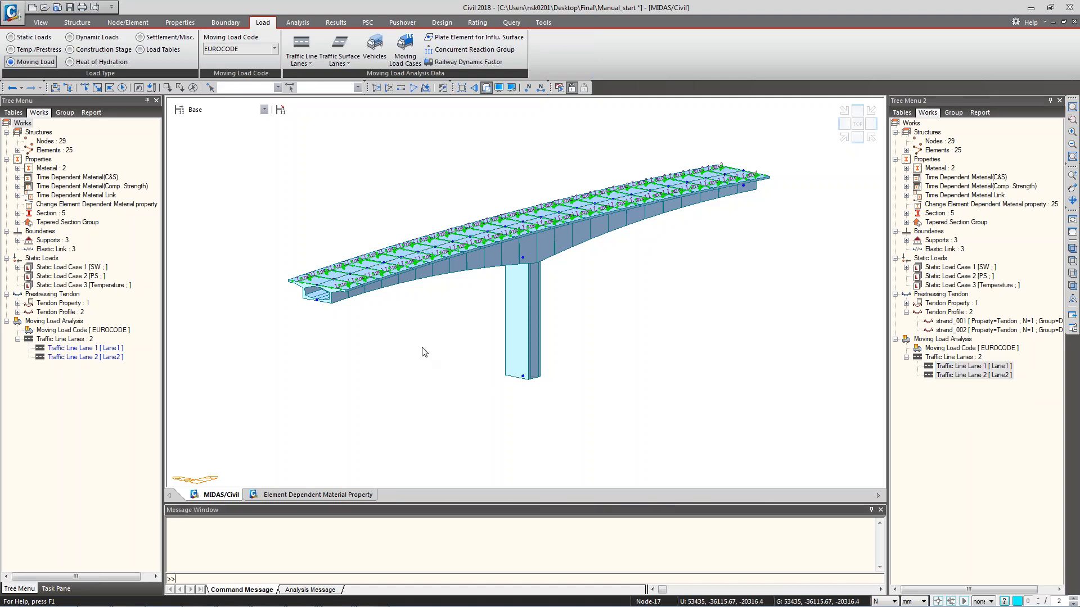
scroll(316, 275, up, 6)
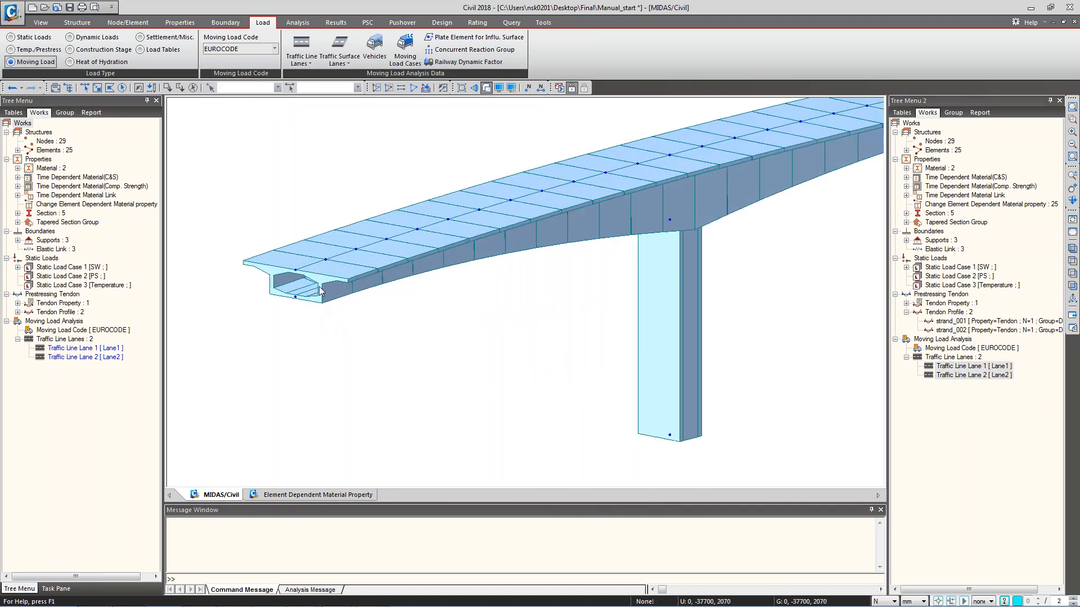
middle_drag(314, 271, 389, 341)
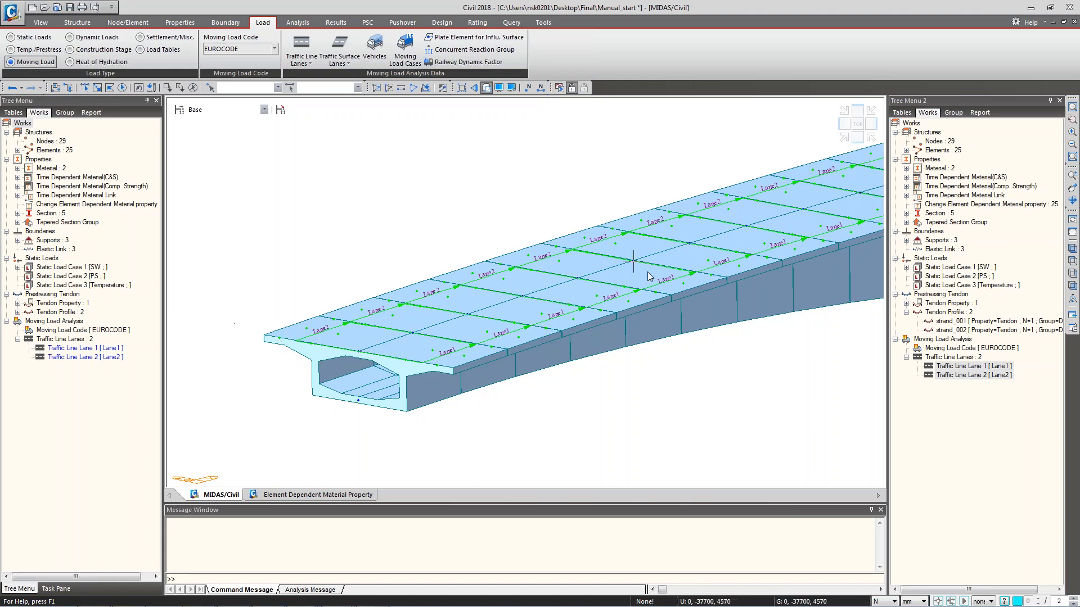
click(844, 137)
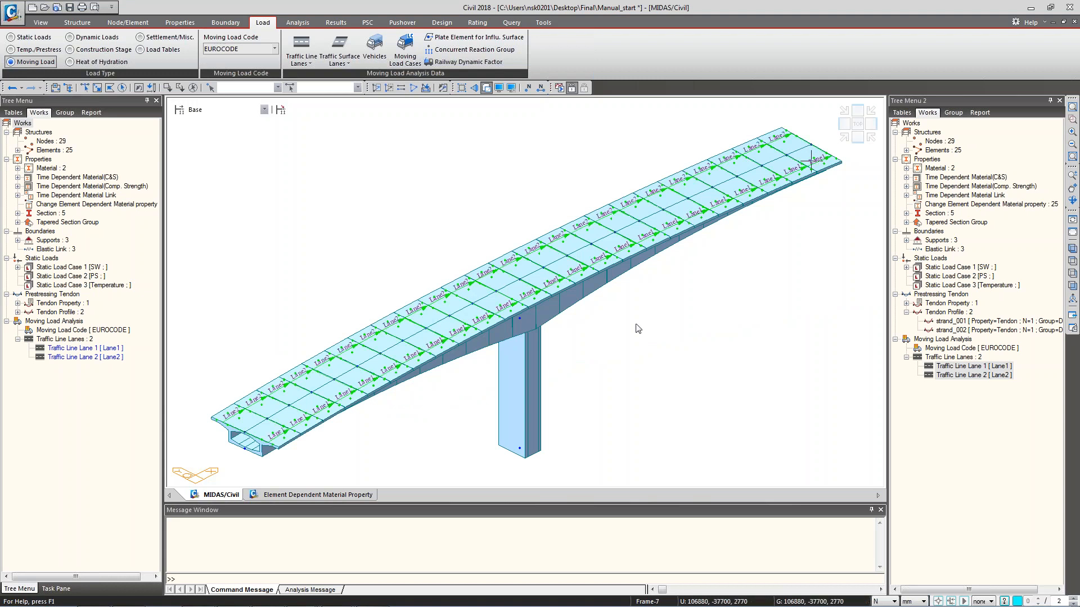
right_click(966, 371)
click(984, 407)
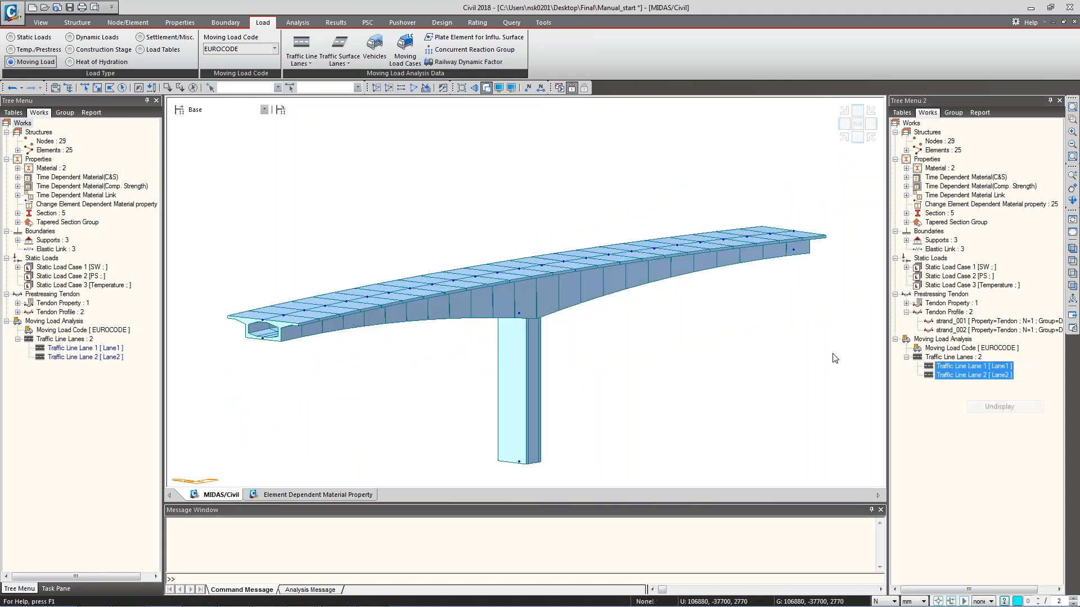
Add the standard vehicle Load Model 1 from EN 1991-2:2003 - RoadBridge.
click(380, 56)
click(178, 56)
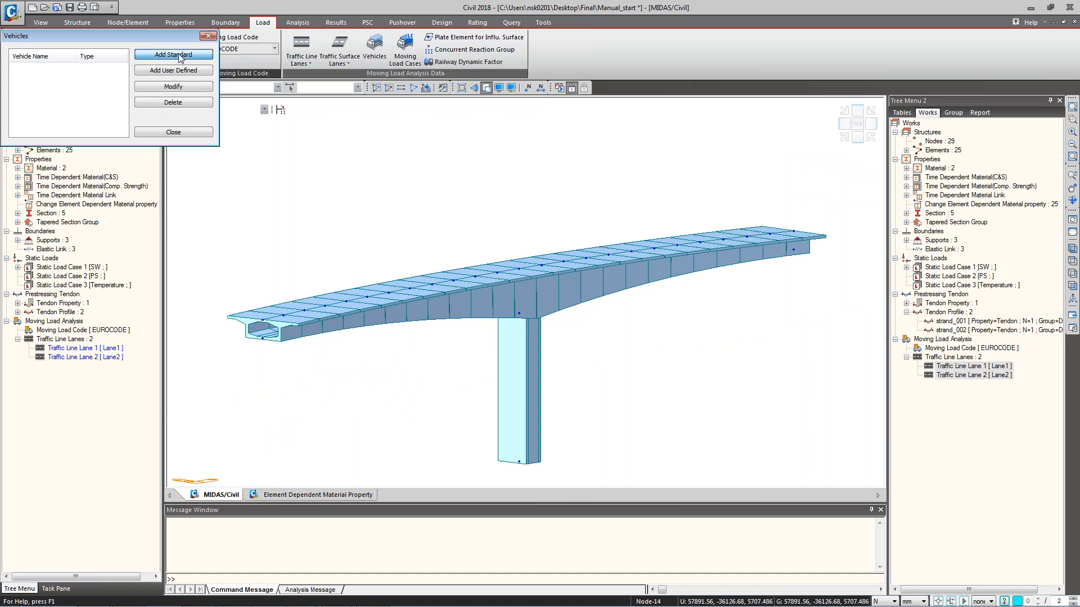
drag(364, 14, 368, 38)
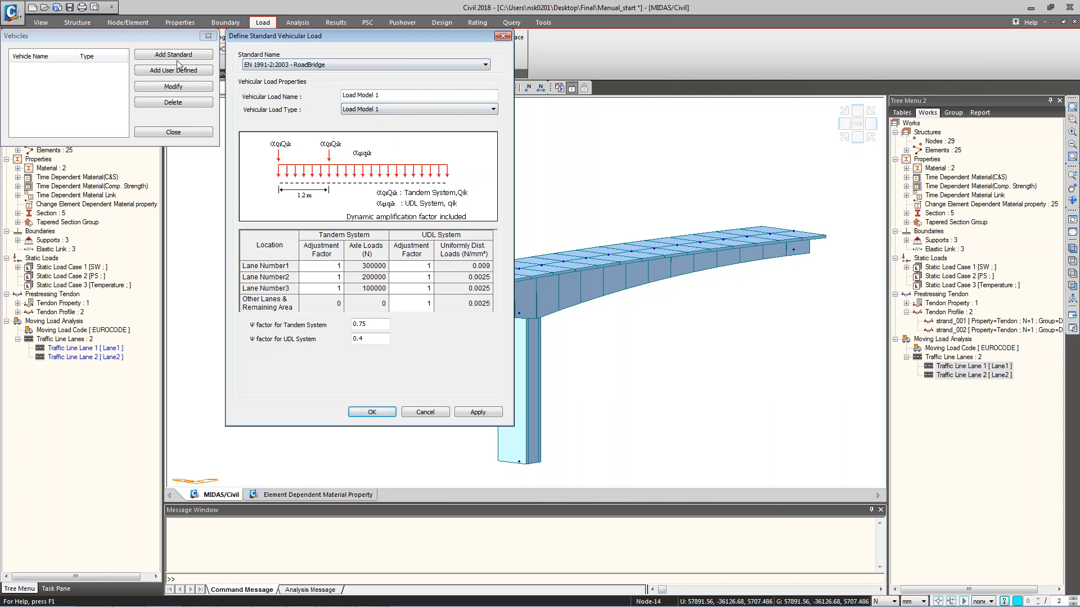
click(470, 414)
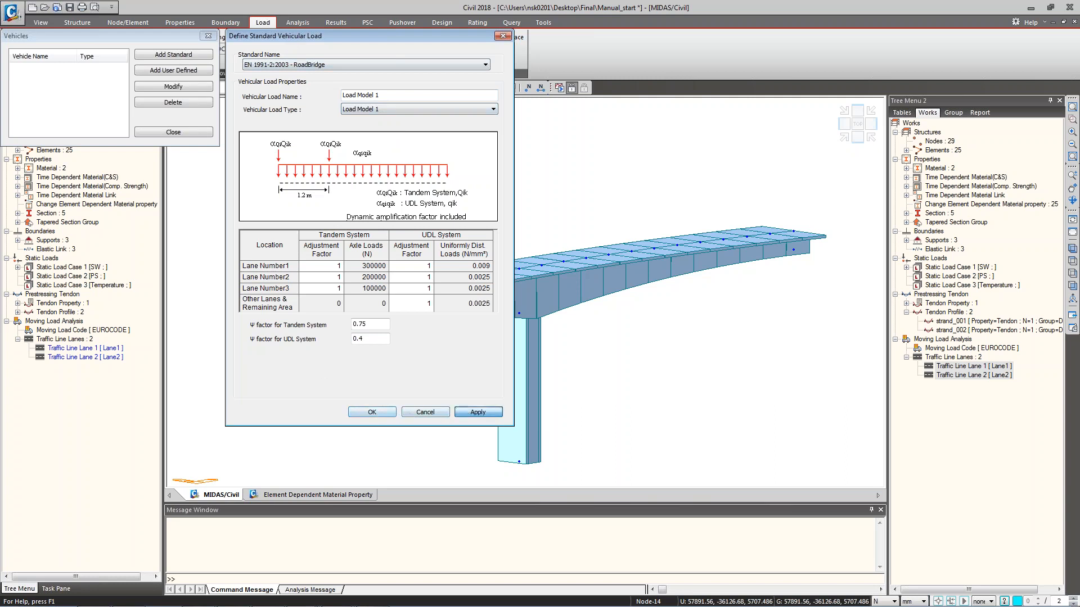
Add the standard vehicle Load Model 3 (UK NA) with vehicle SV 80 from EN 1991-2:2003 - RoadBridge.
click(421, 109)
click(392, 141)
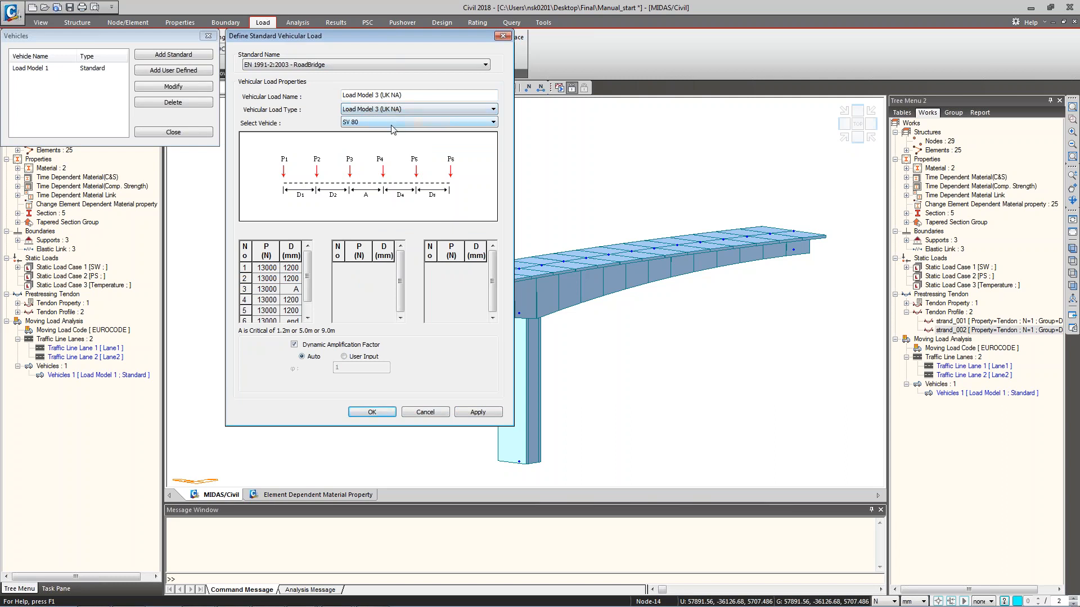
click(392, 124)
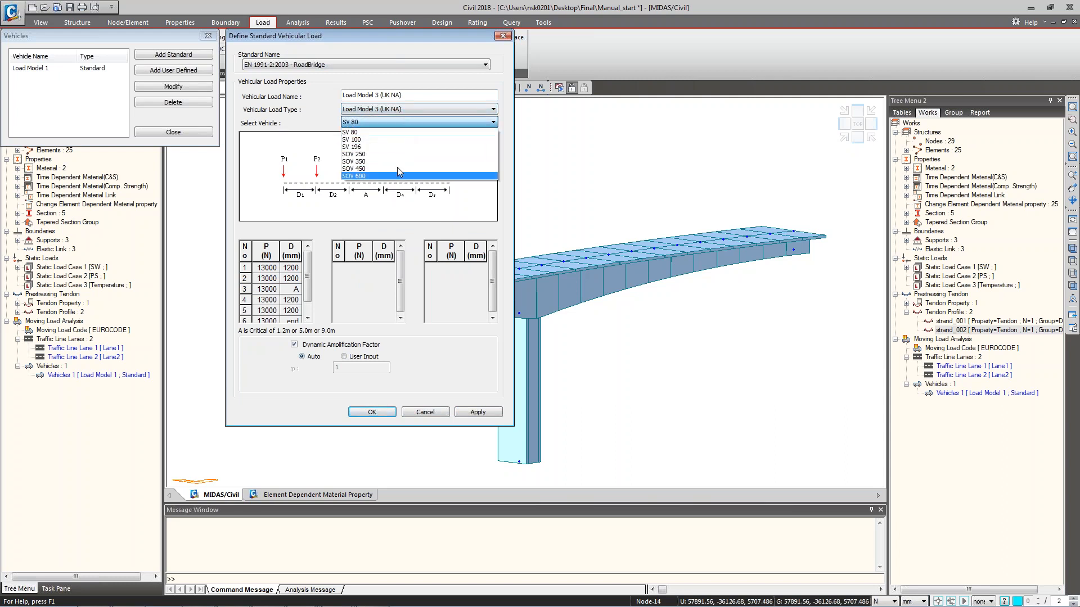
click(298, 122)
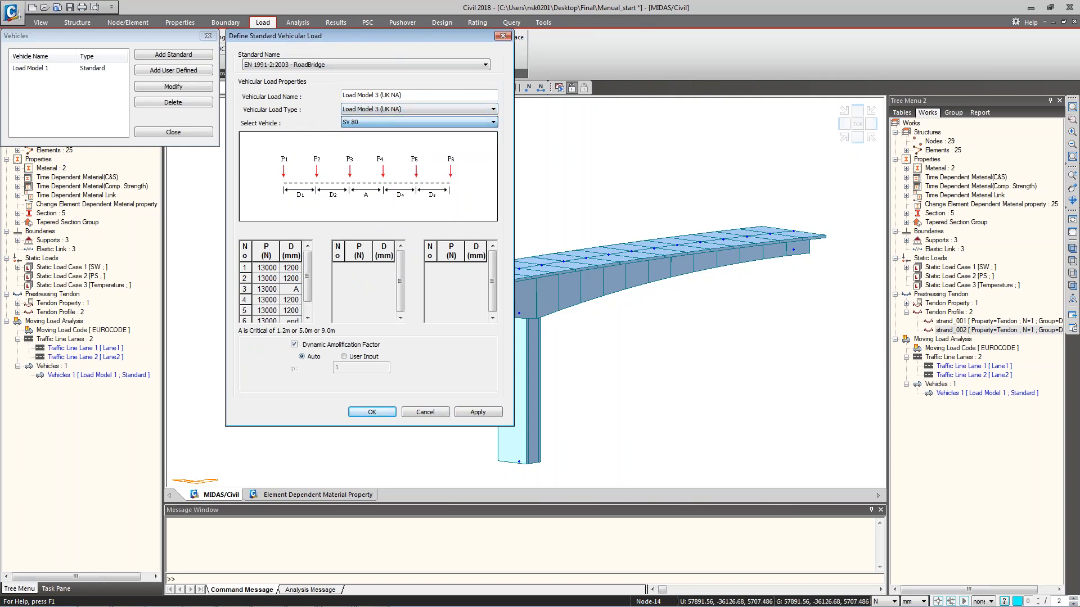
click(371, 412)
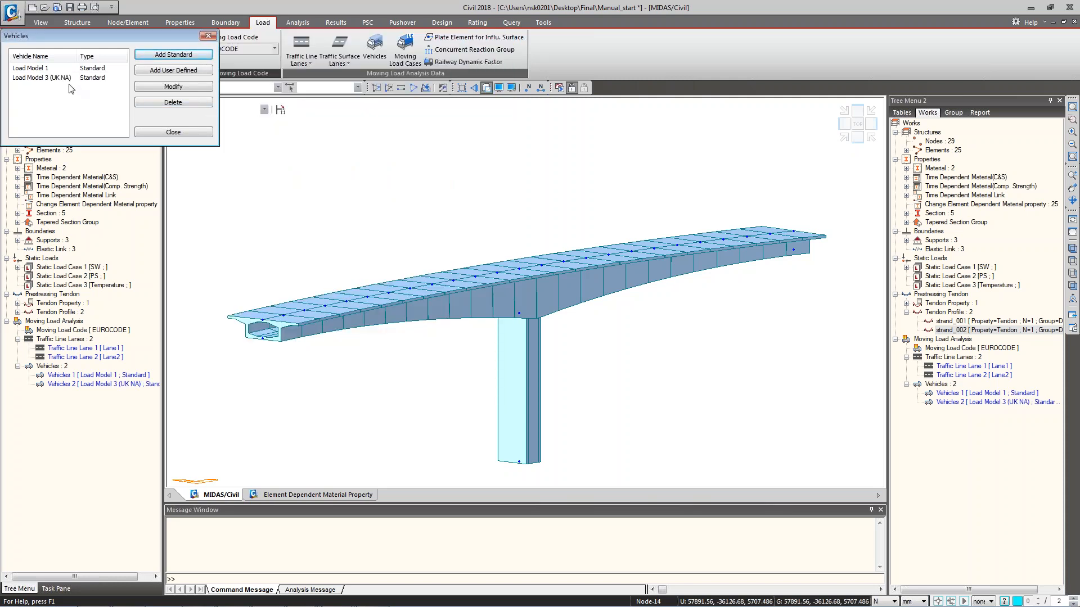
Review the user-defined vehicle options, including Load Model 3 (Straddling) and Permit Truck, and close the vehicle definitions without adding one.
click(168, 70)
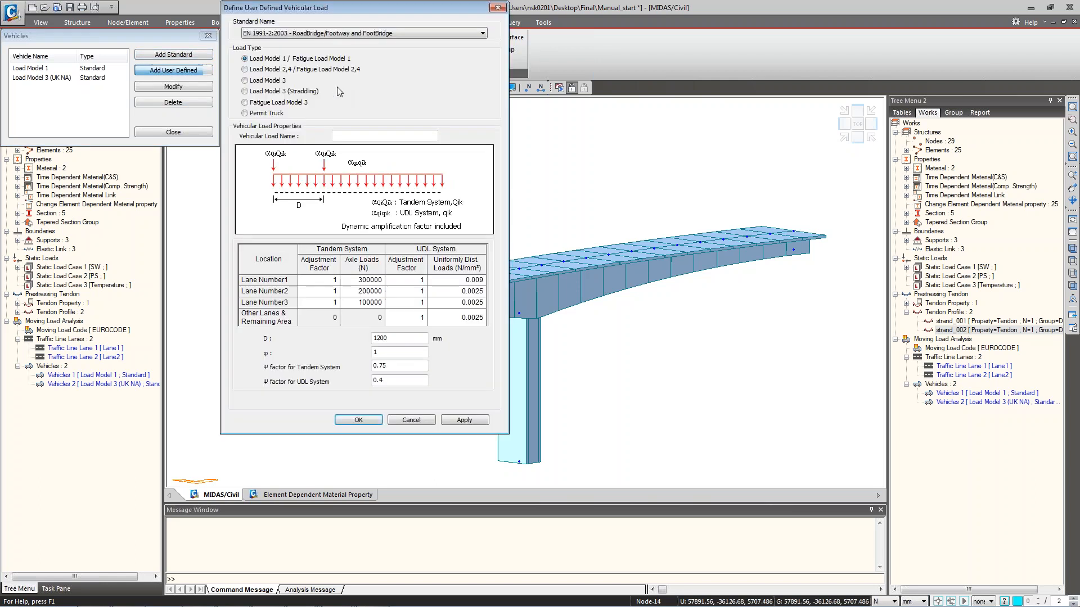
click(414, 341)
click(412, 353)
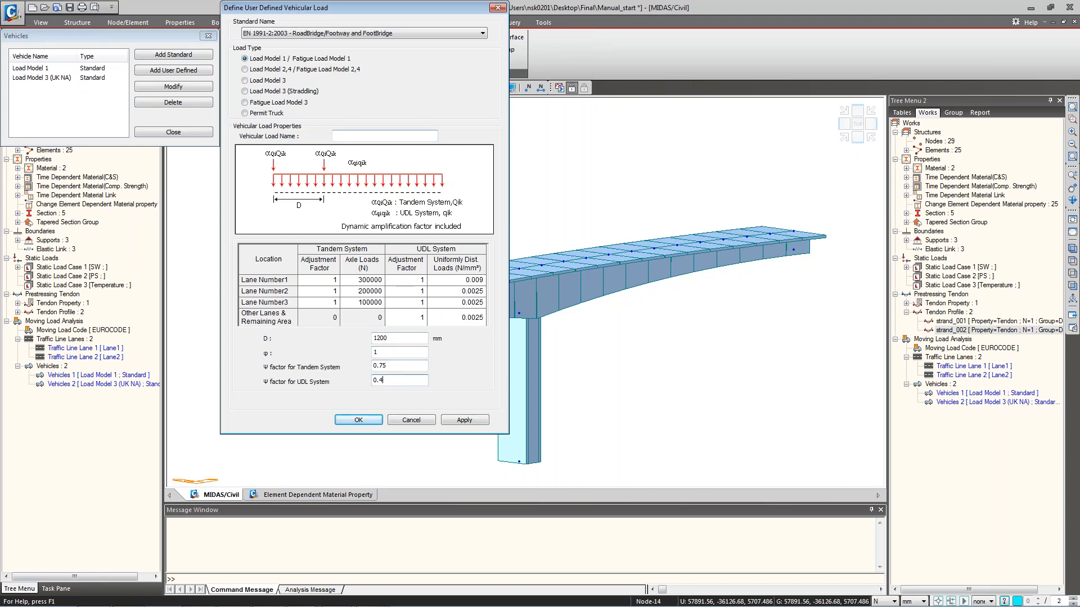
click(269, 80)
click(275, 91)
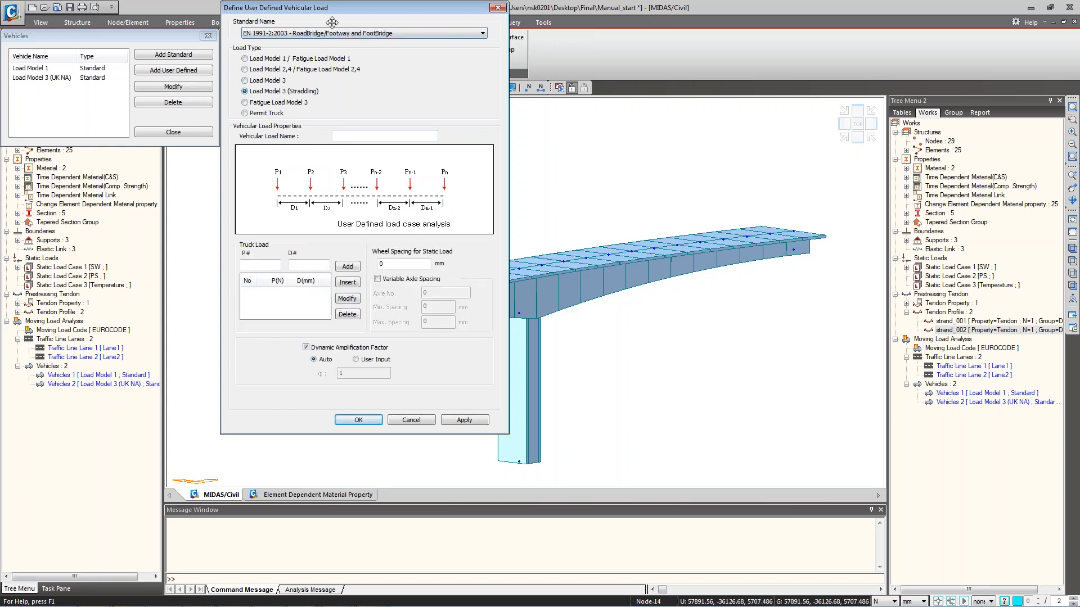
click(332, 35)
click(429, 116)
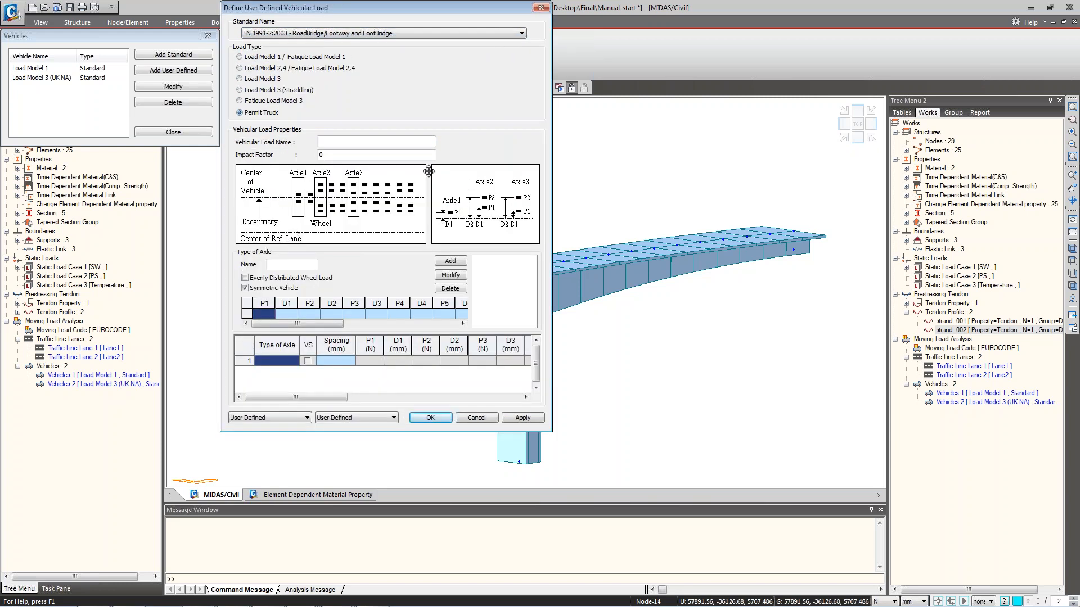
click(542, 8)
click(213, 38)
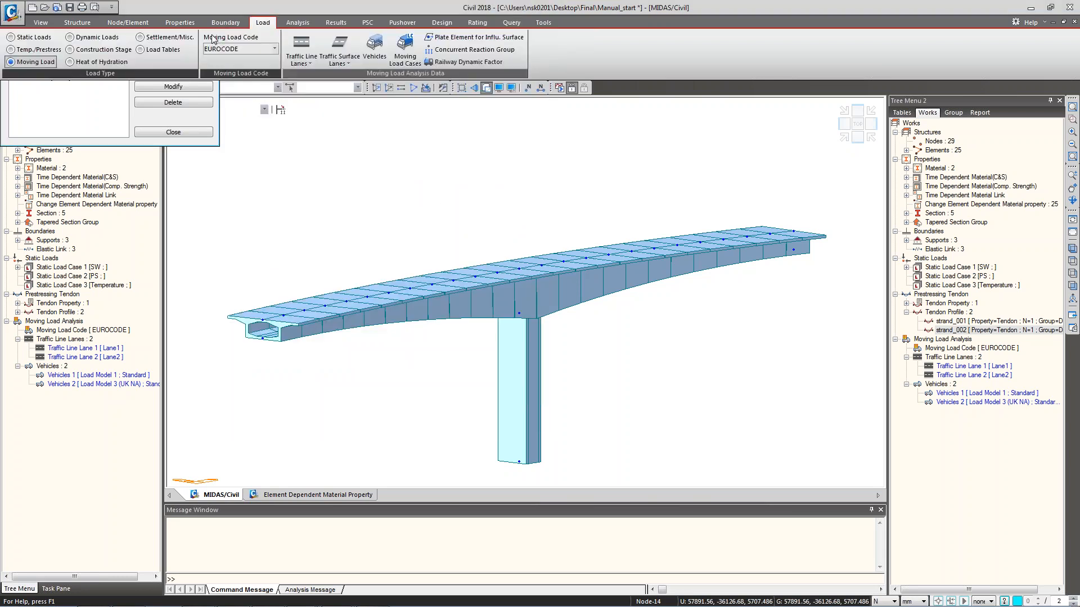
Start moving load case MVL1 with LM 1 & 3 Multi (Straddling), using Load Model 1 and Load Model 3 (UK NA).
click(405, 51)
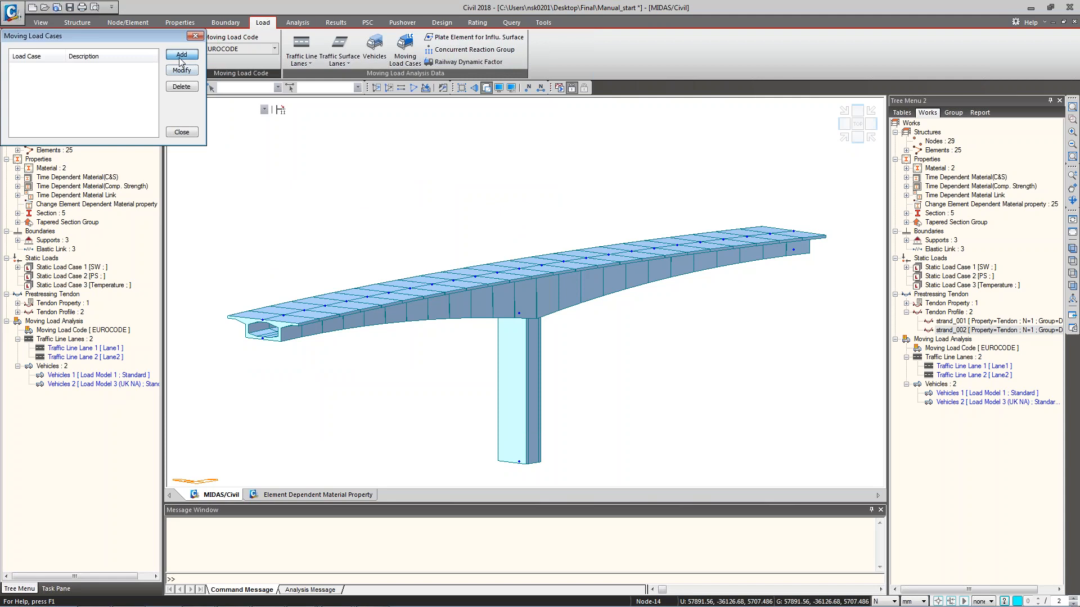
click(181, 54)
drag(147, 153, 423, 100)
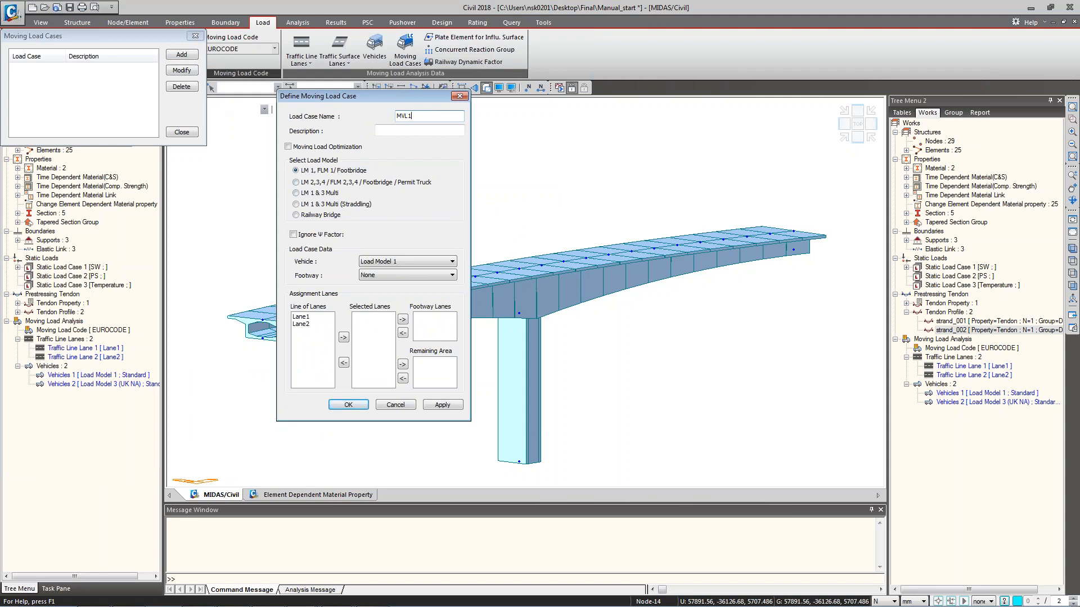
click(312, 204)
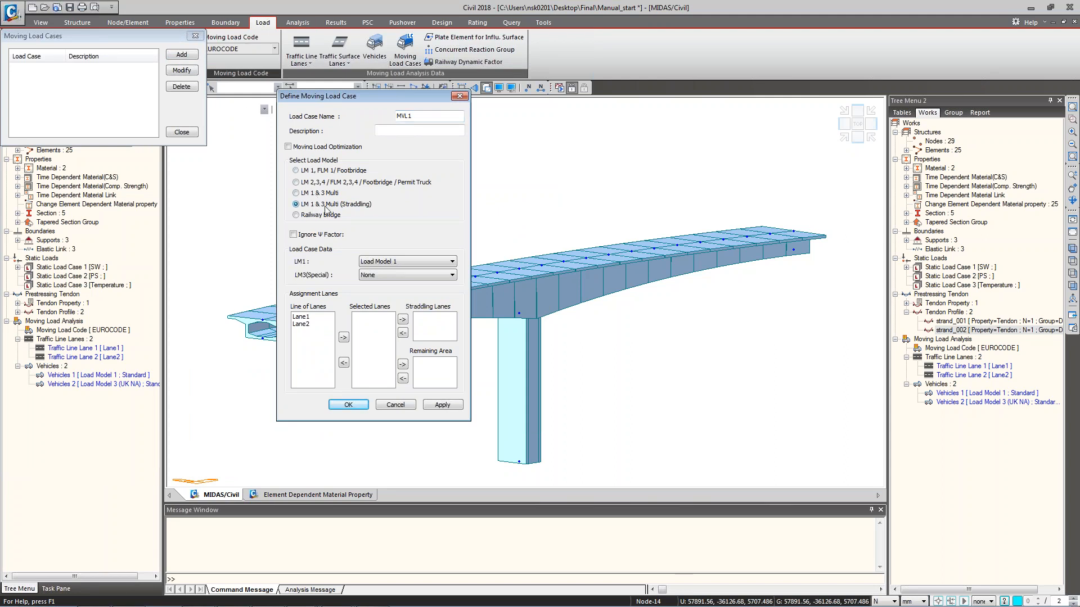
click(399, 274)
click(397, 293)
Assign Lane1 and Lane2 as the selected lanes of MVL1 and save the moving load case.
drag(312, 319, 307, 326)
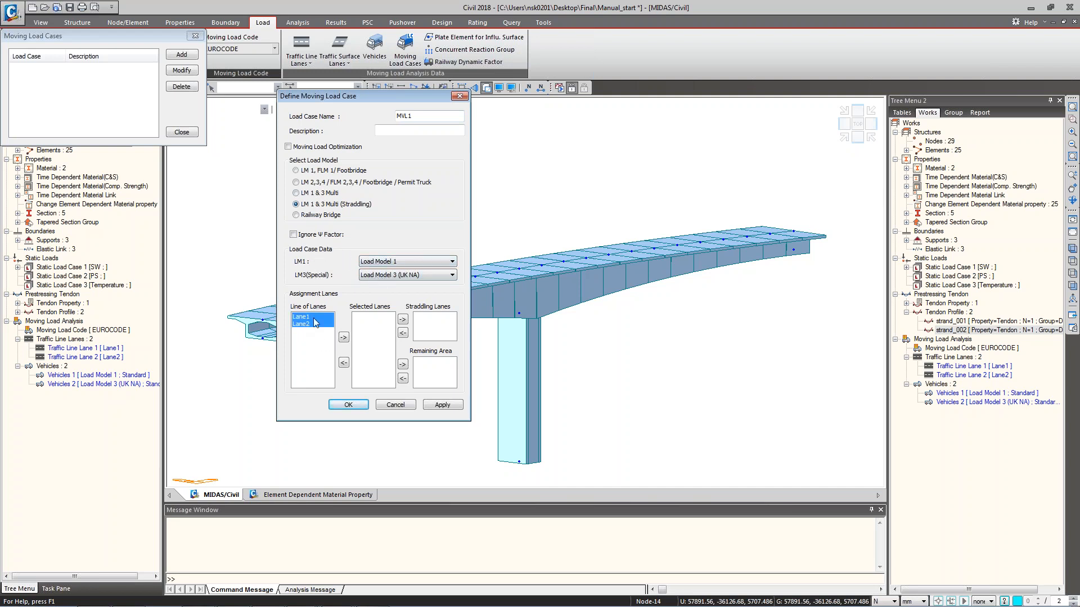
click(344, 338)
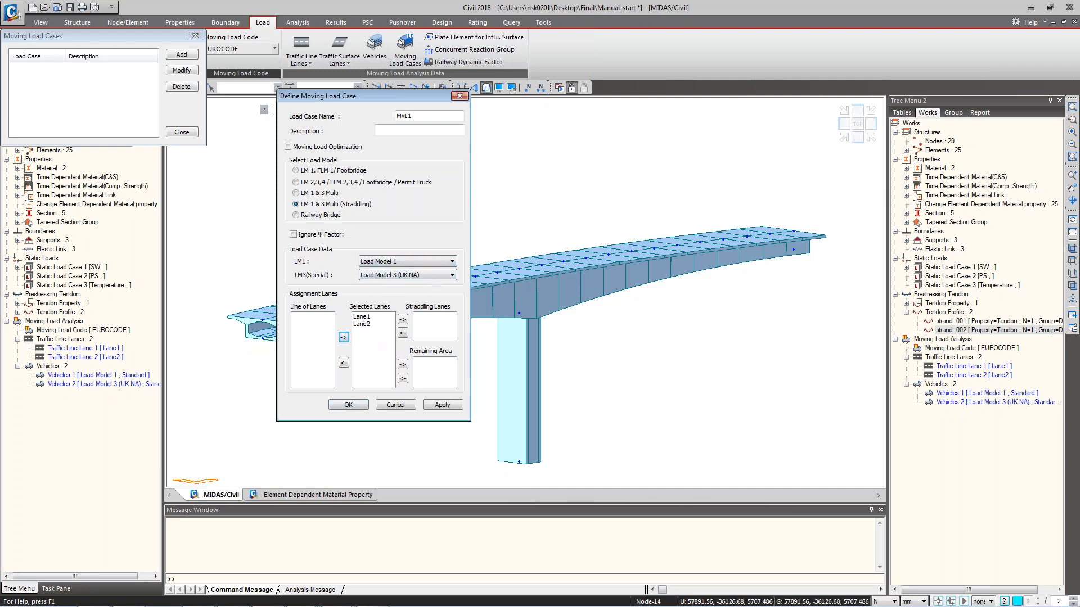
click(348, 404)
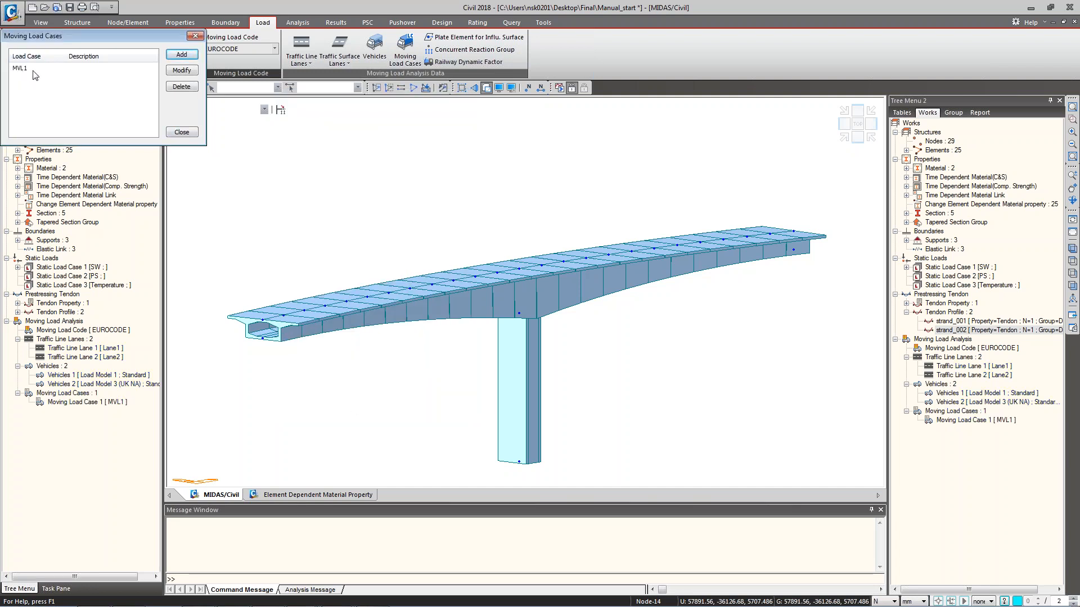
click(181, 134)
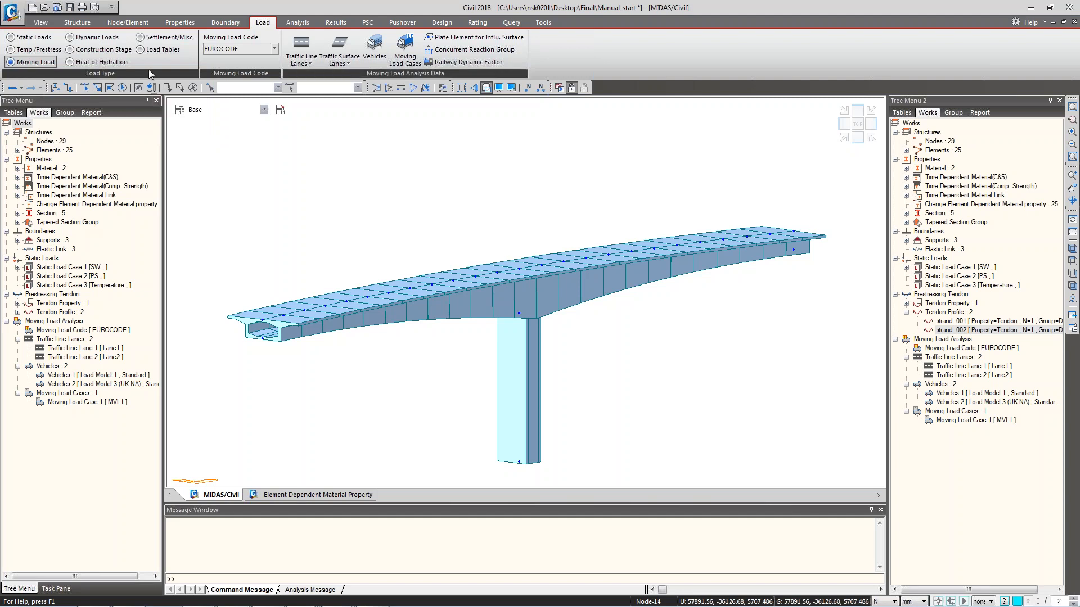
Open the element temperature load settings and change the temperature unit to Celsius.
click(34, 49)
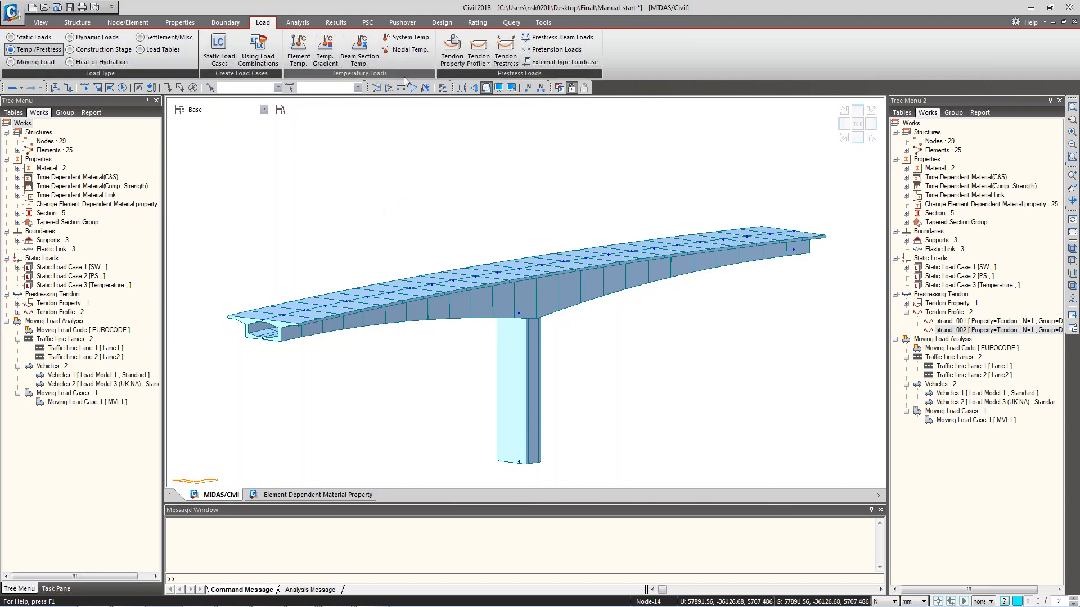
click(308, 63)
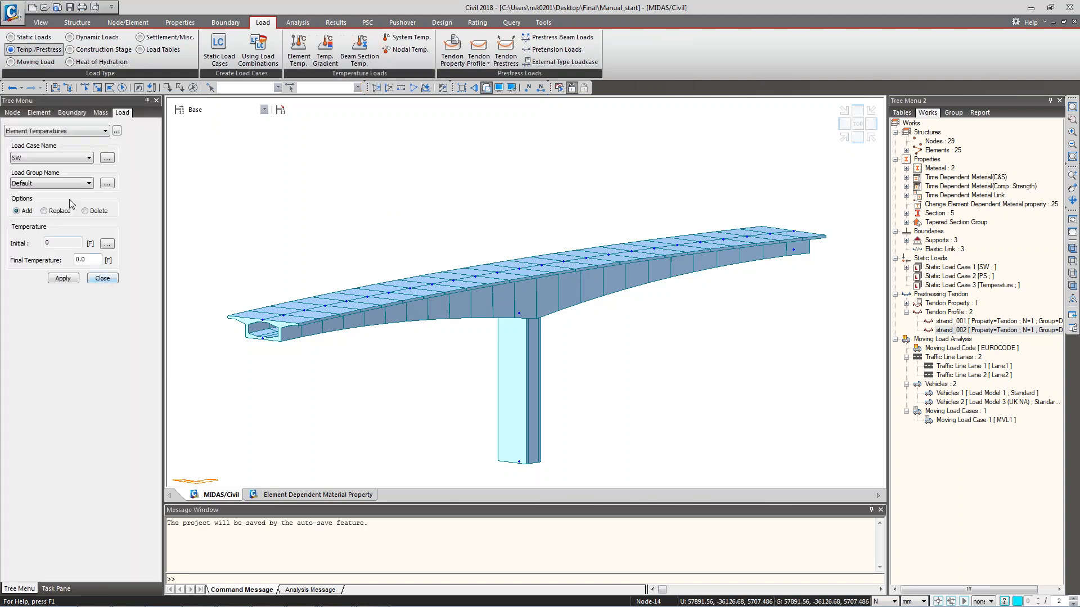
click(544, 22)
click(16, 51)
click(486, 332)
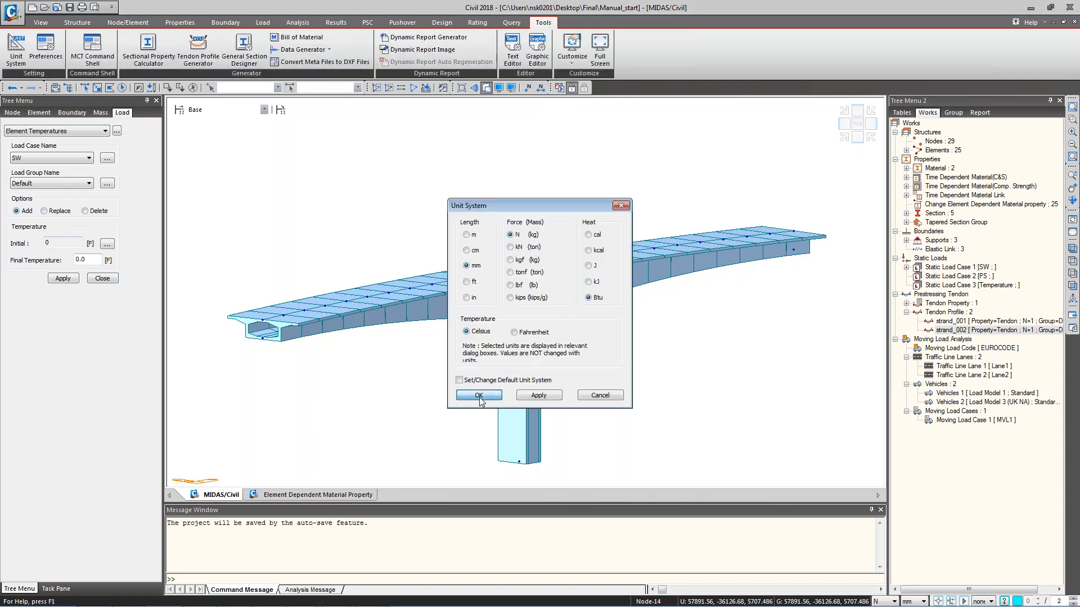
click(479, 395)
Apply an element temperature load with a final temperature of 30 °C to the 24 deck elements under load case SW.
click(262, 22)
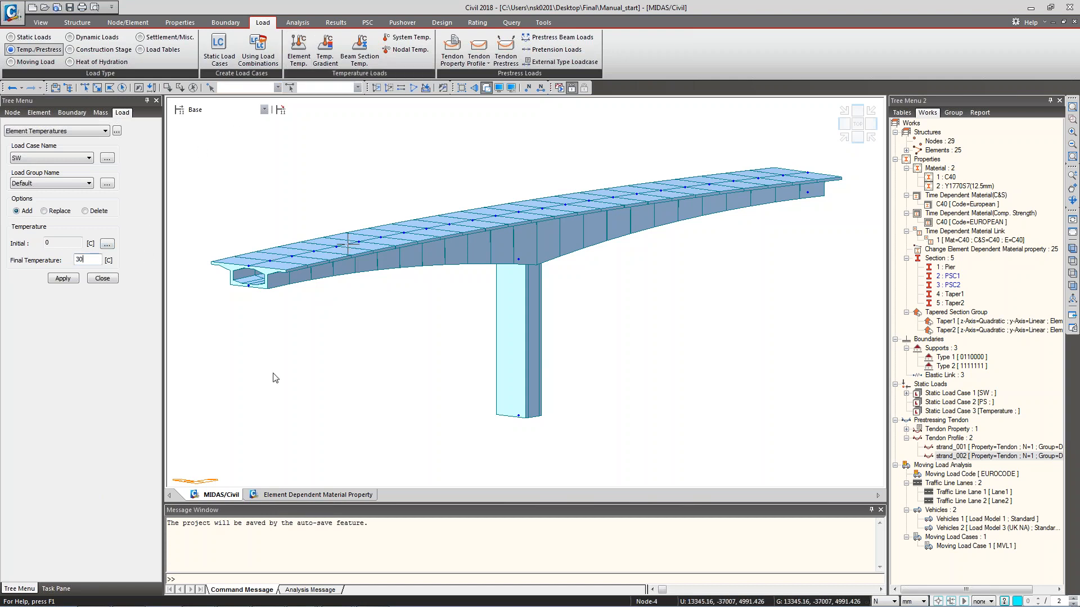
click(66, 282)
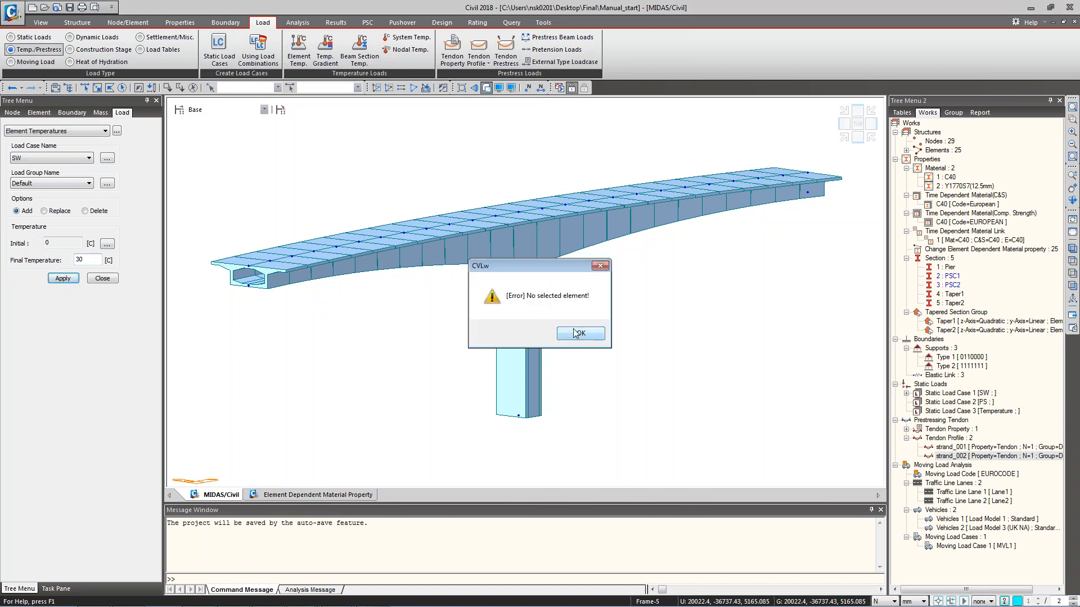
click(562, 335)
click(85, 88)
drag(187, 140, 678, 301)
click(63, 278)
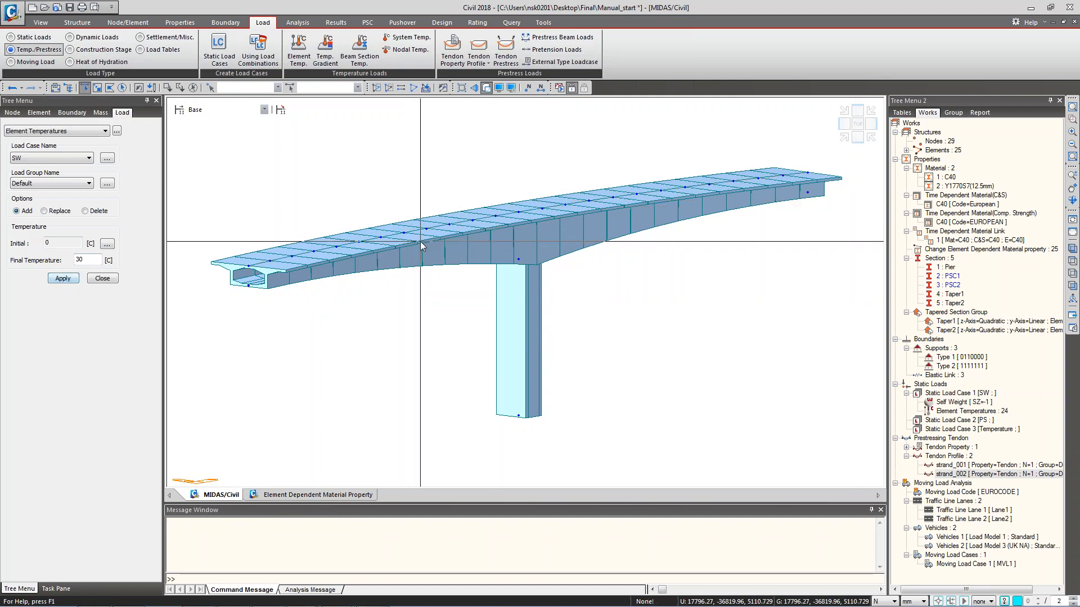
Open the beam section temperature settings, choose the PSC/Composite section type and take width B from the section.
click(357, 52)
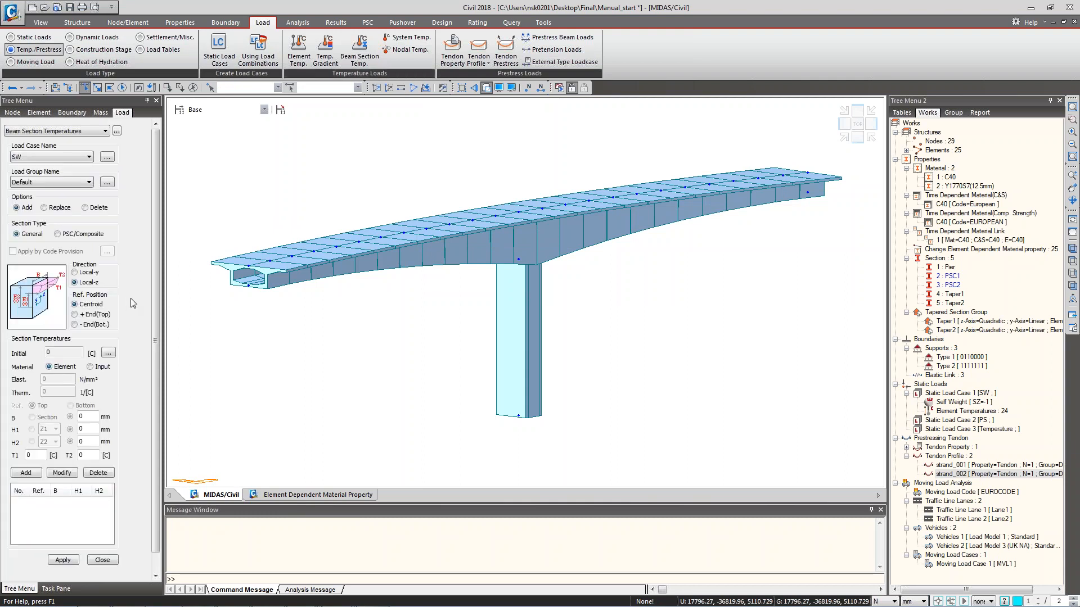
click(70, 235)
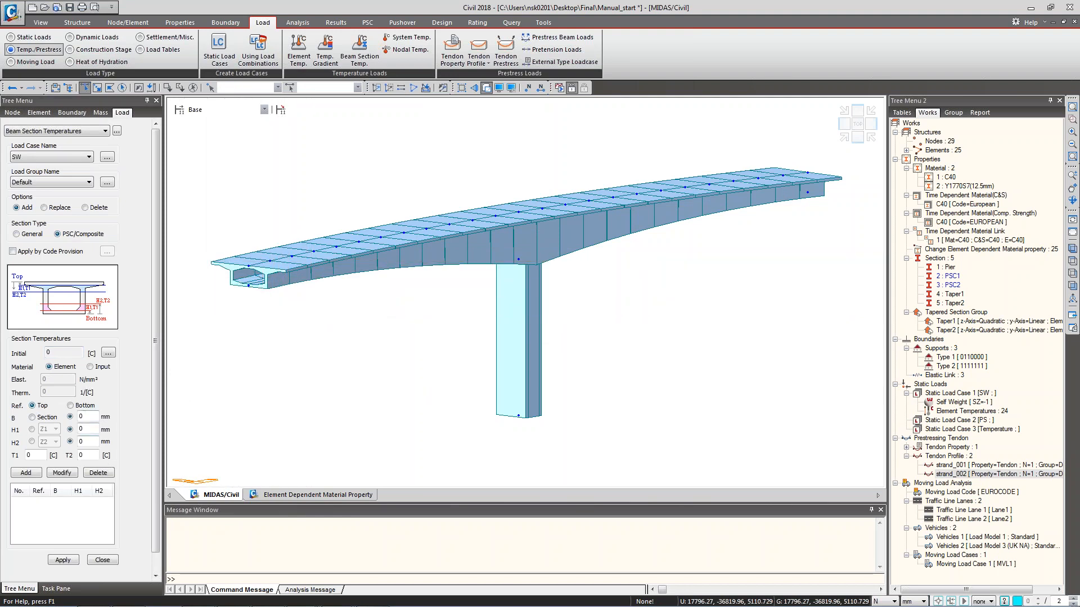
click(88, 416)
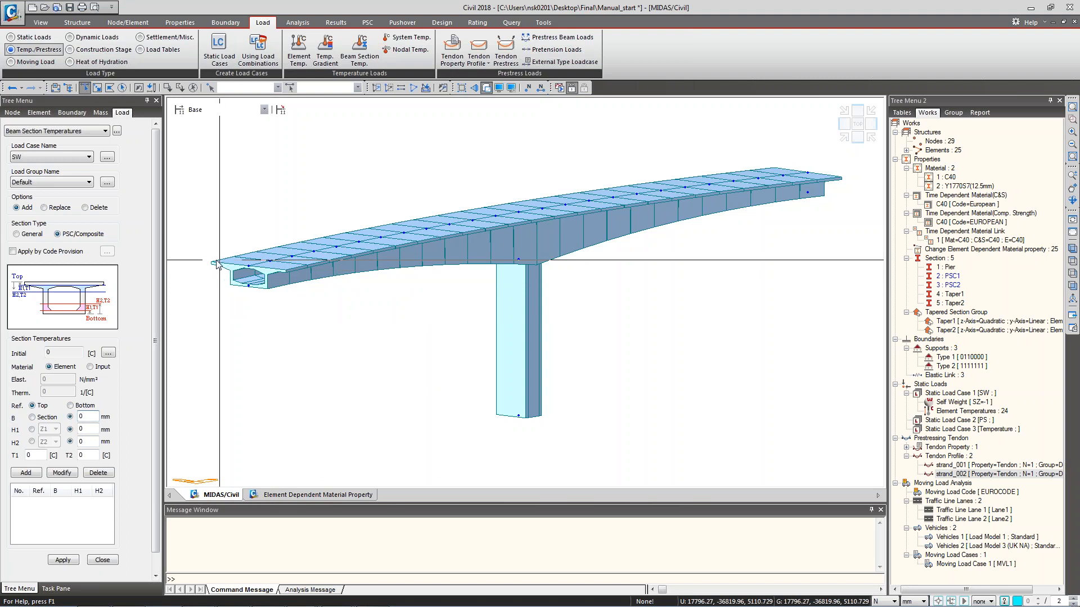
click(33, 418)
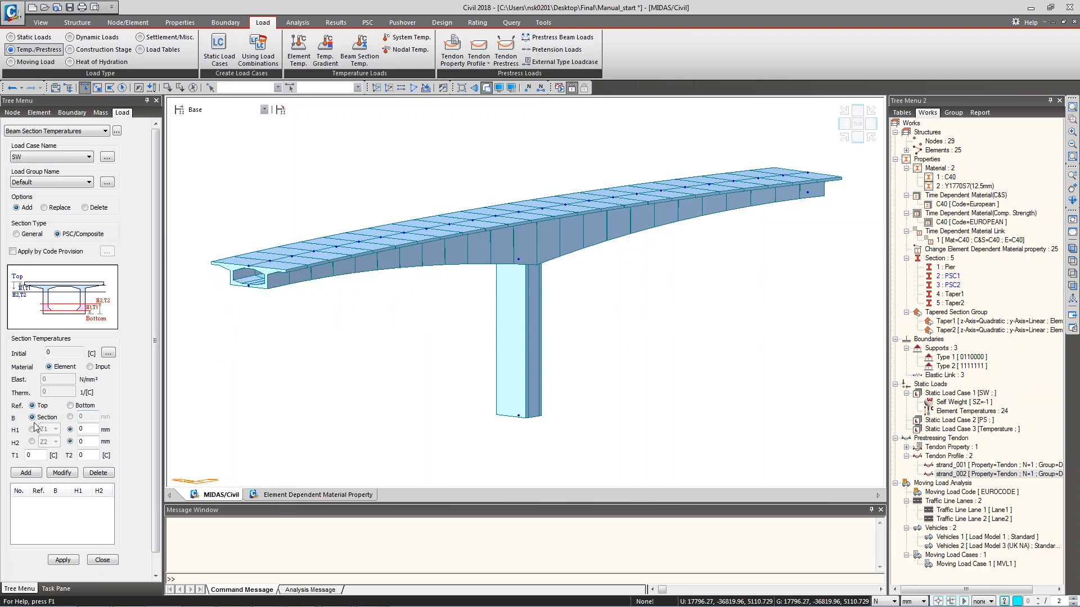
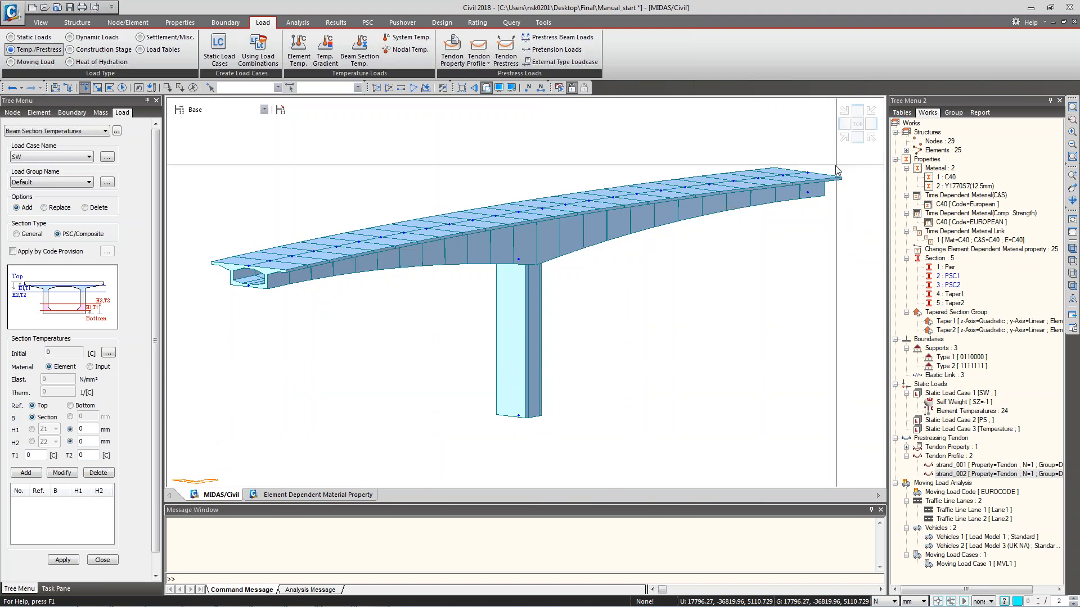
Show the bridge in front view and define structure groups SG1 to SG10 using the name SG and suffix 1to10.
click(857, 138)
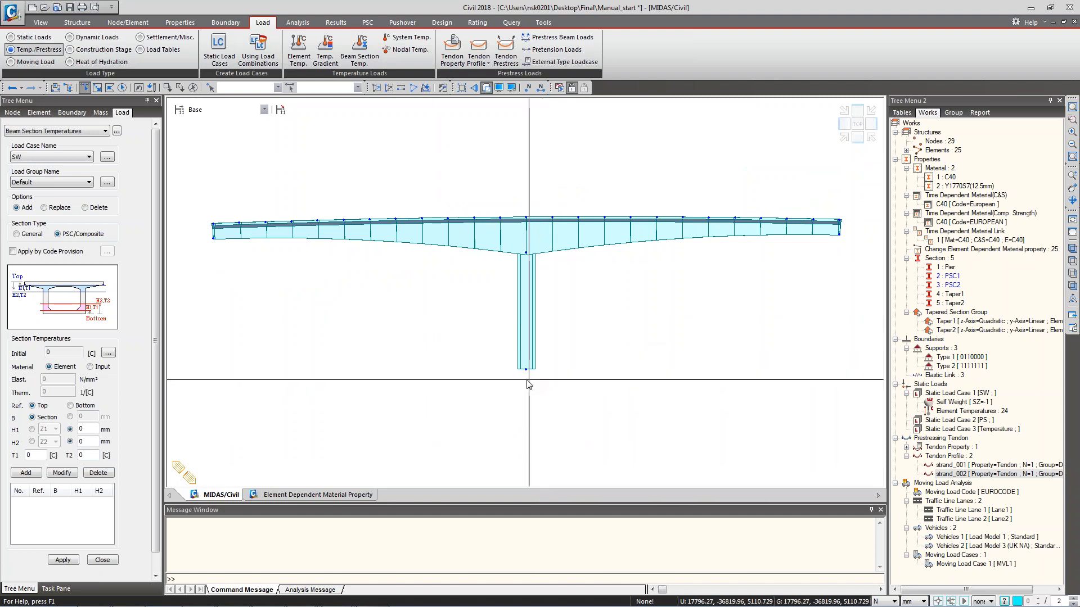
click(954, 112)
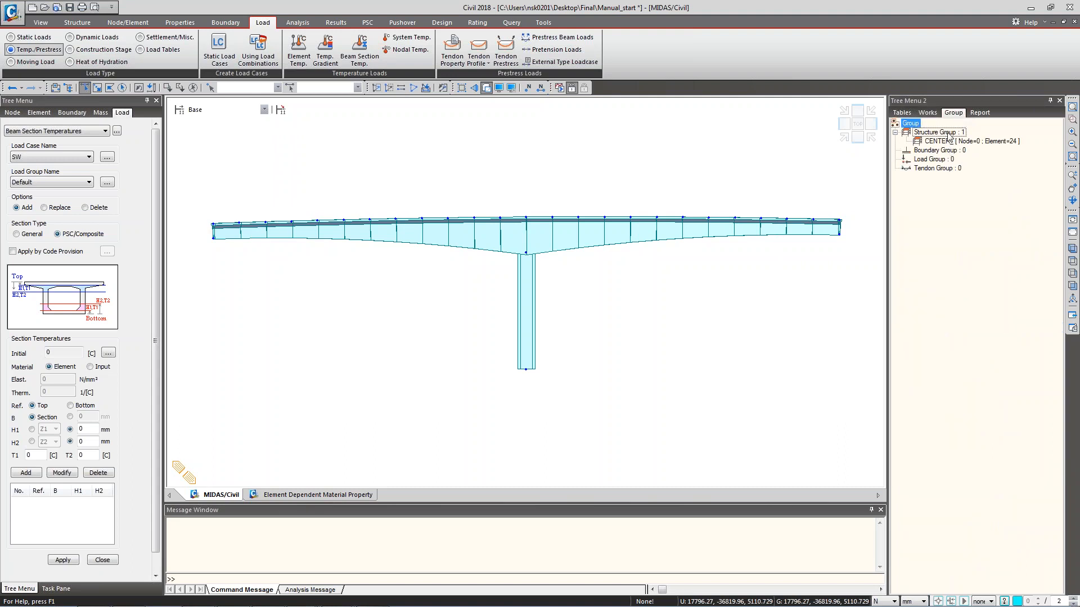
right_click(949, 135)
click(974, 153)
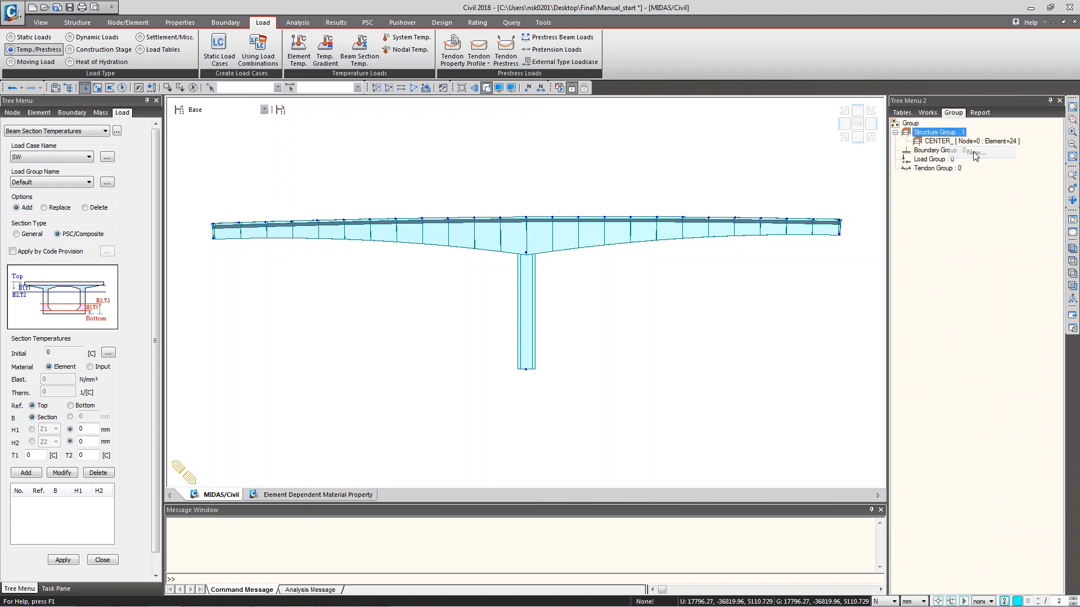
drag(117, 12, 325, 142)
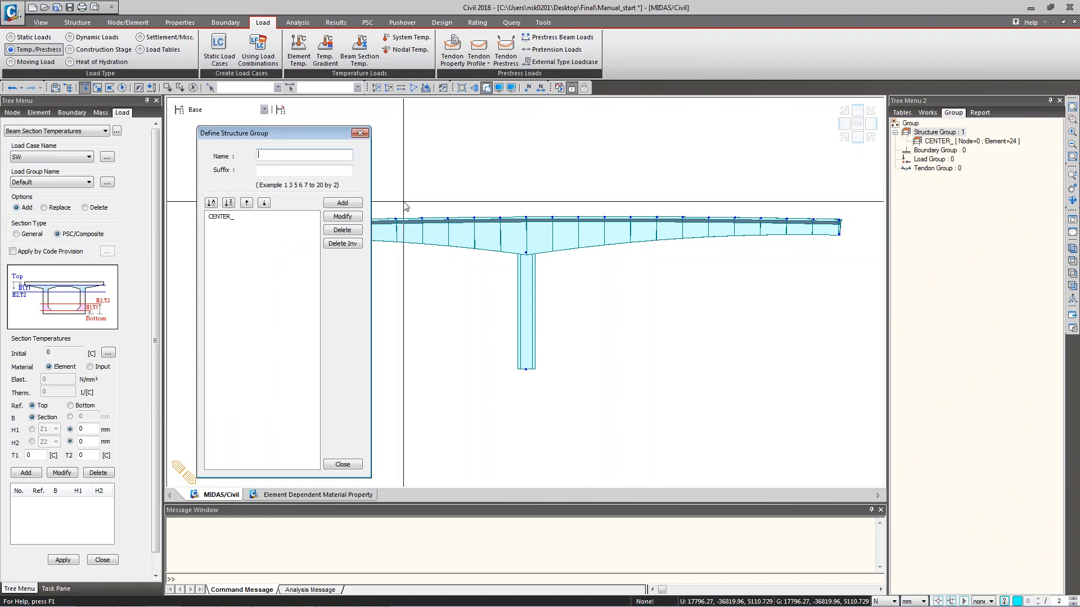
key(Tab)
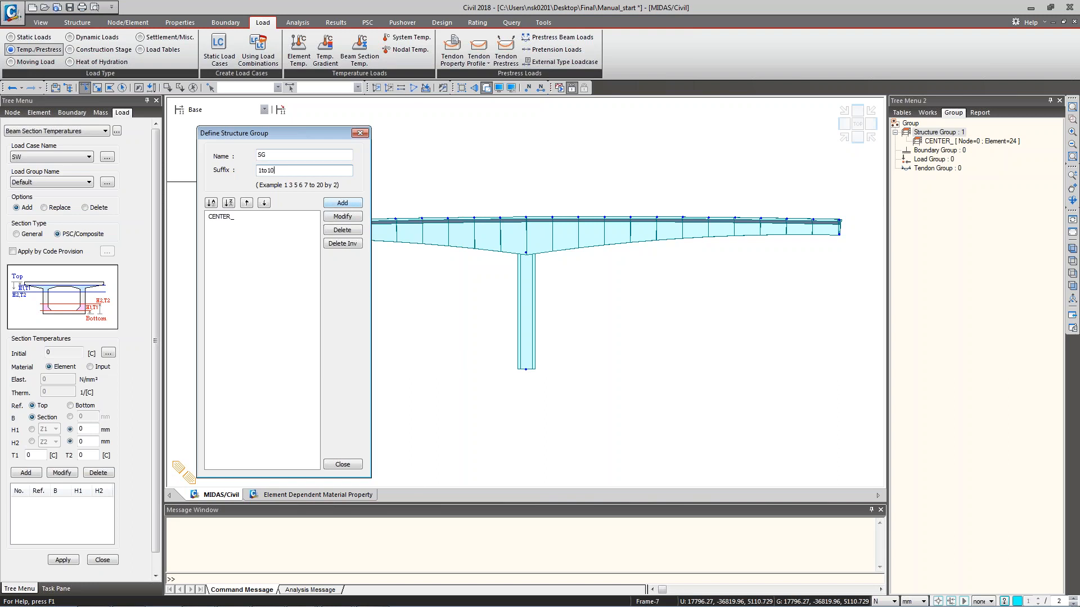
click(345, 203)
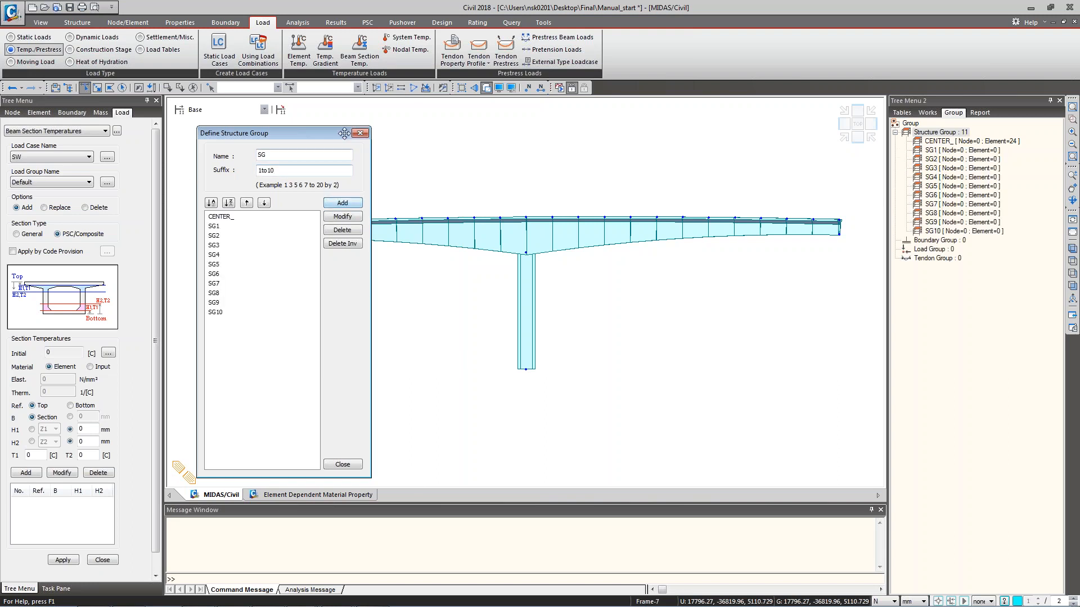
click(362, 134)
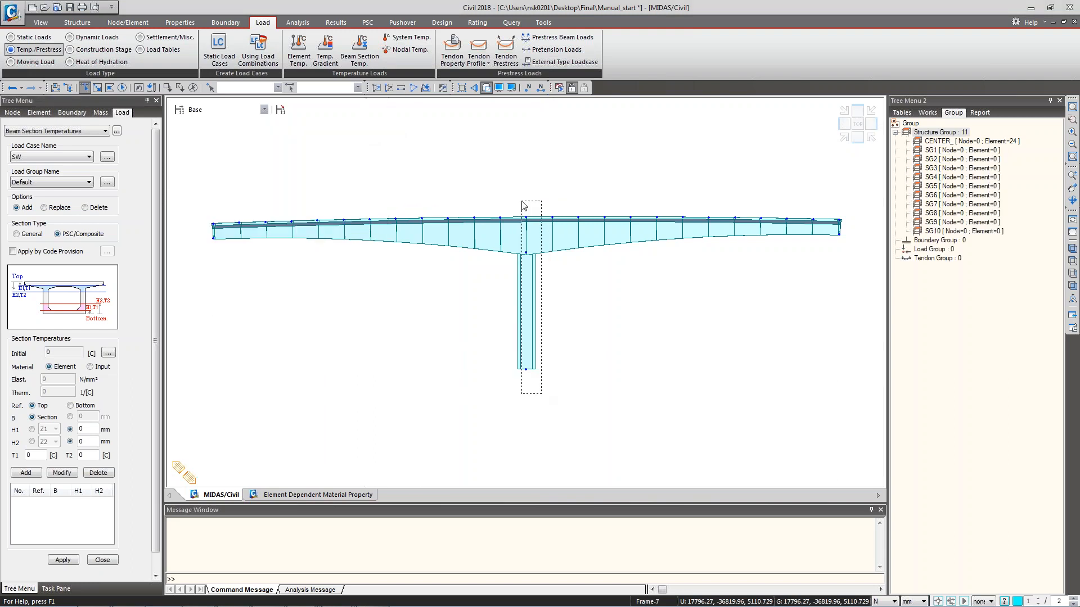
Assign the pier and the two deck elements above it to SG1, and the adjacent deck element on each side to SG2.
drag(960, 153, 607, 187)
click(487, 218)
click(564, 217)
drag(950, 159, 461, 220)
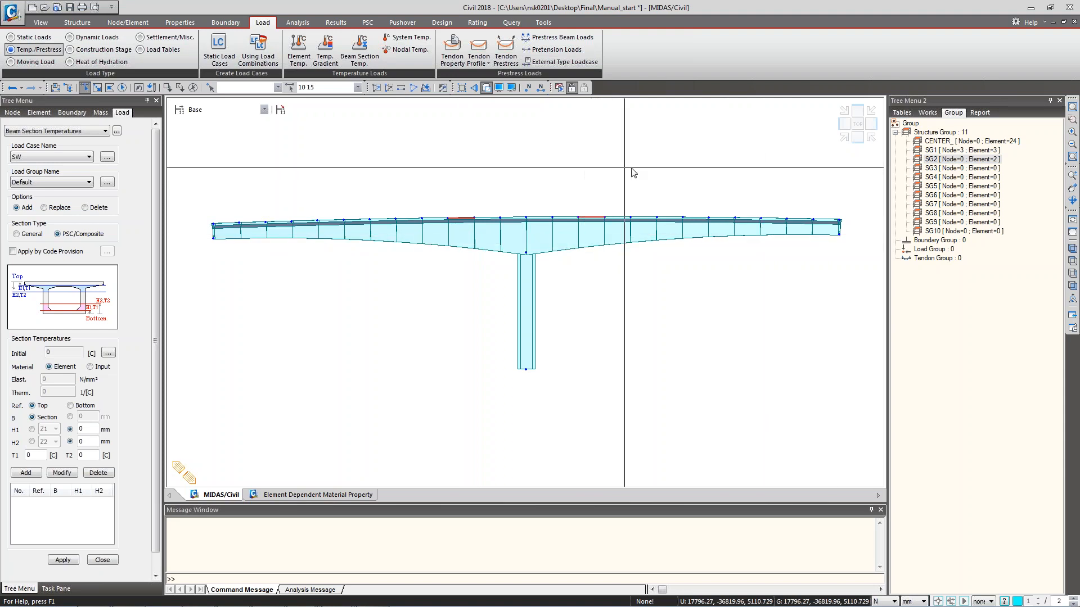
Assign the selected pair of deck elements to structure group SG3 and the next outward pair on both sides to SG4.
drag(953, 168, 487, 208)
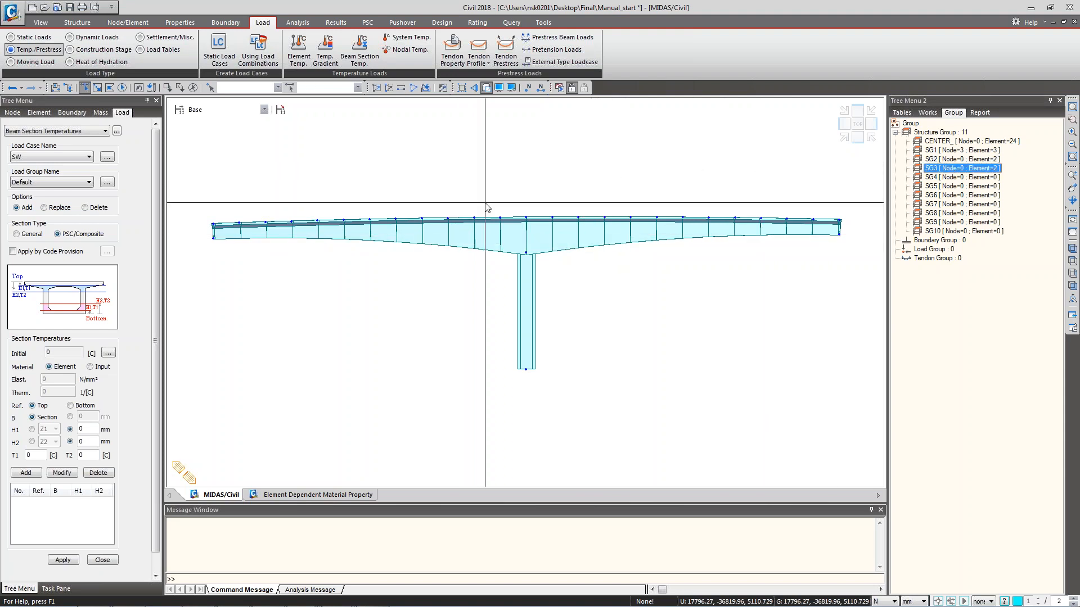
click(442, 218)
click(620, 219)
drag(931, 179, 411, 245)
Assign the next outward pair of deck elements on both sides to SG5 and the following pair to SG6.
click(409, 219)
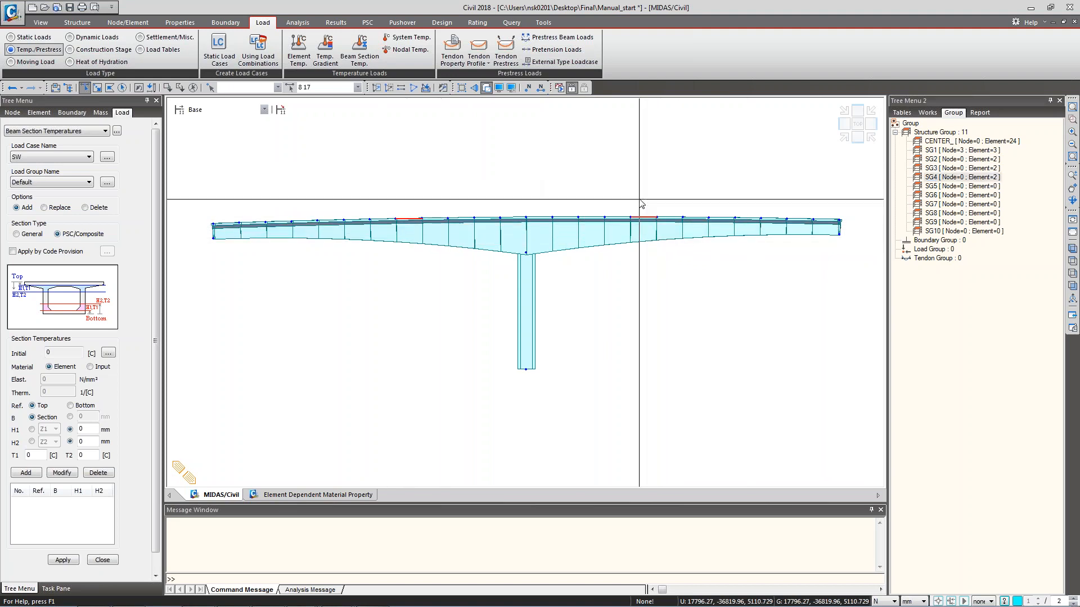
drag(934, 186, 402, 233)
click(383, 220)
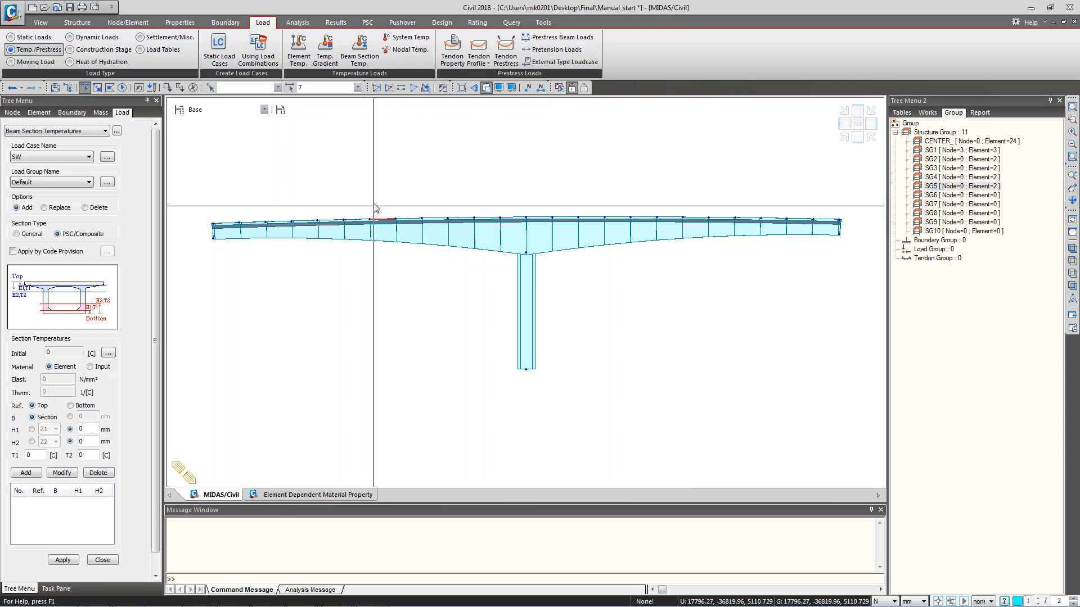
drag(676, 229, 669, 198)
drag(963, 195, 698, 172)
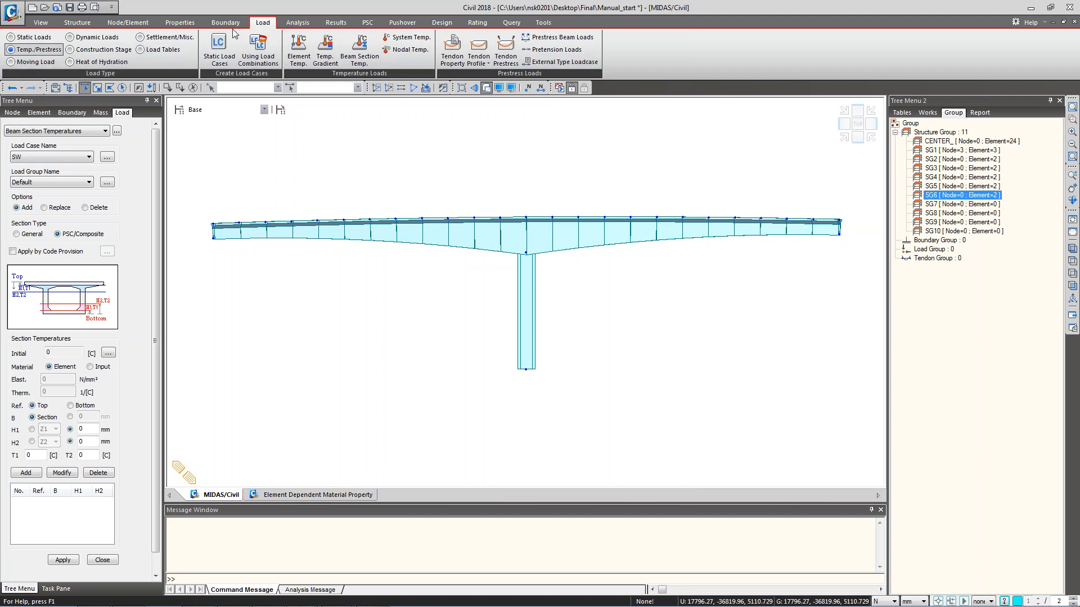
Generate construction stages CS1 to CS10 with a duration of 7 days each and stage results saved.
click(109, 52)
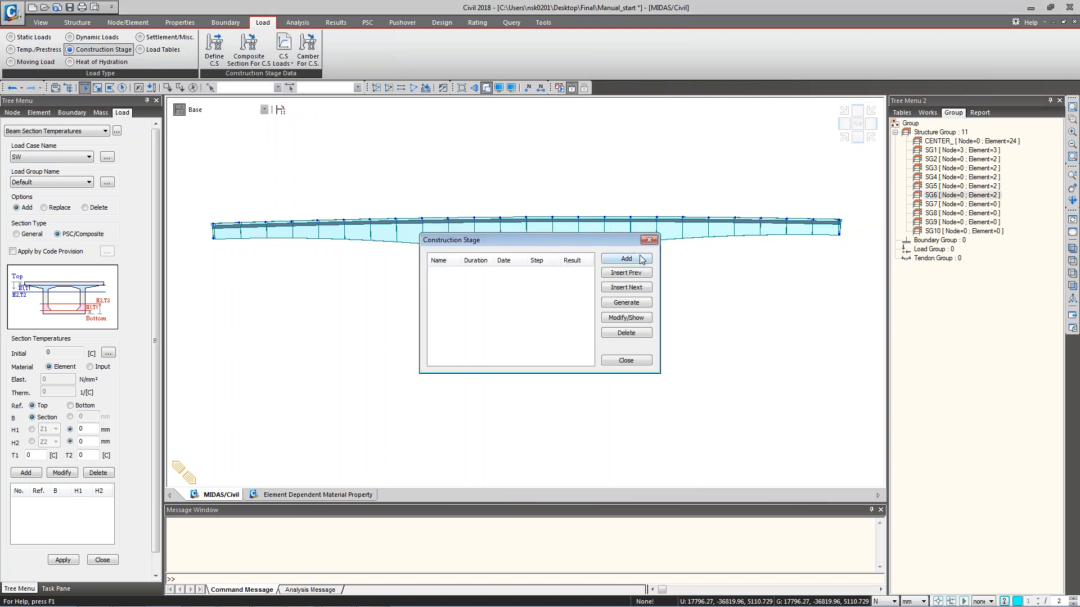
click(624, 307)
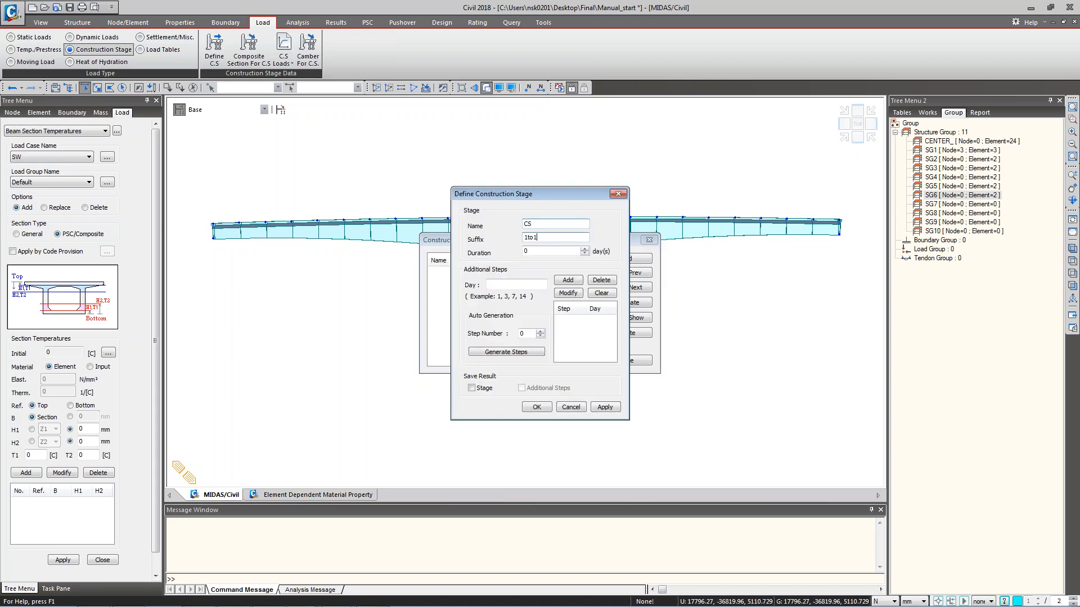
key(Tab)
text(7)
click(478, 388)
click(544, 410)
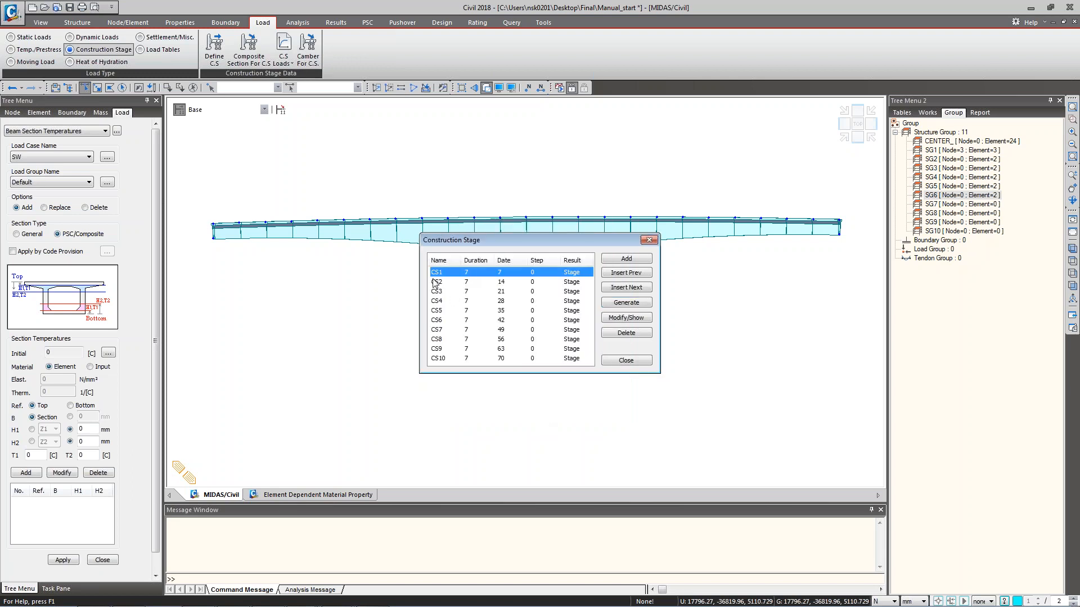
Activate structure group SG1 at age 0 days in construction stage CS1 and apply it.
double_click(462, 275)
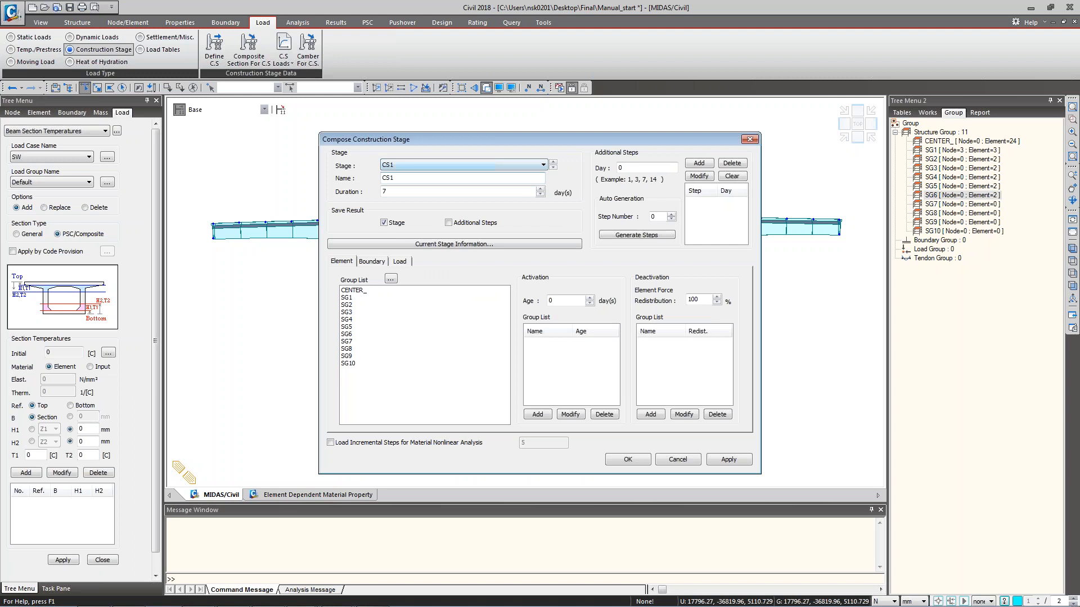
click(345, 298)
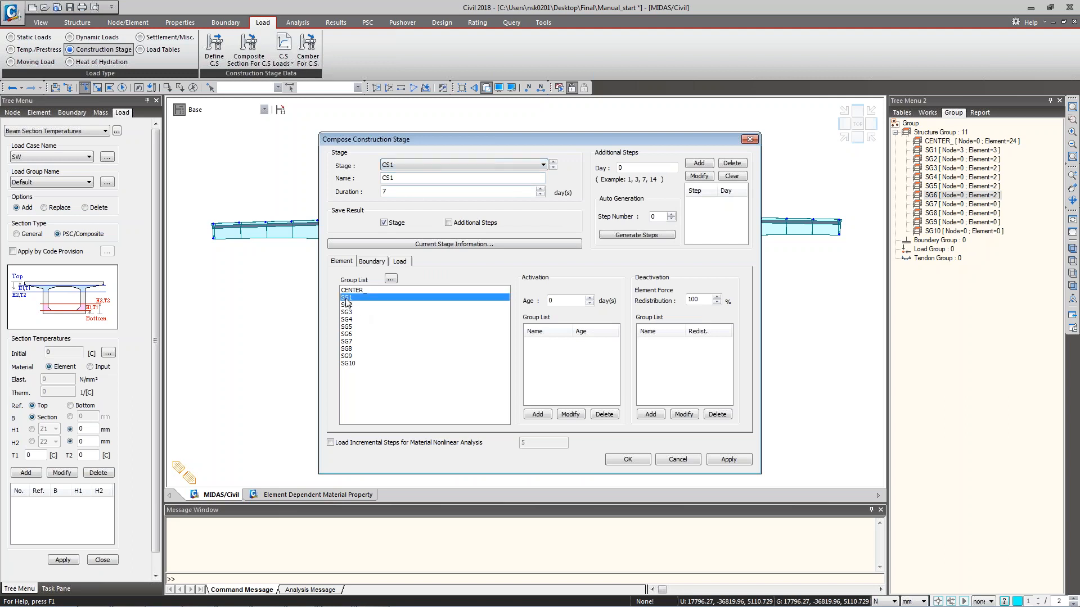
click(538, 415)
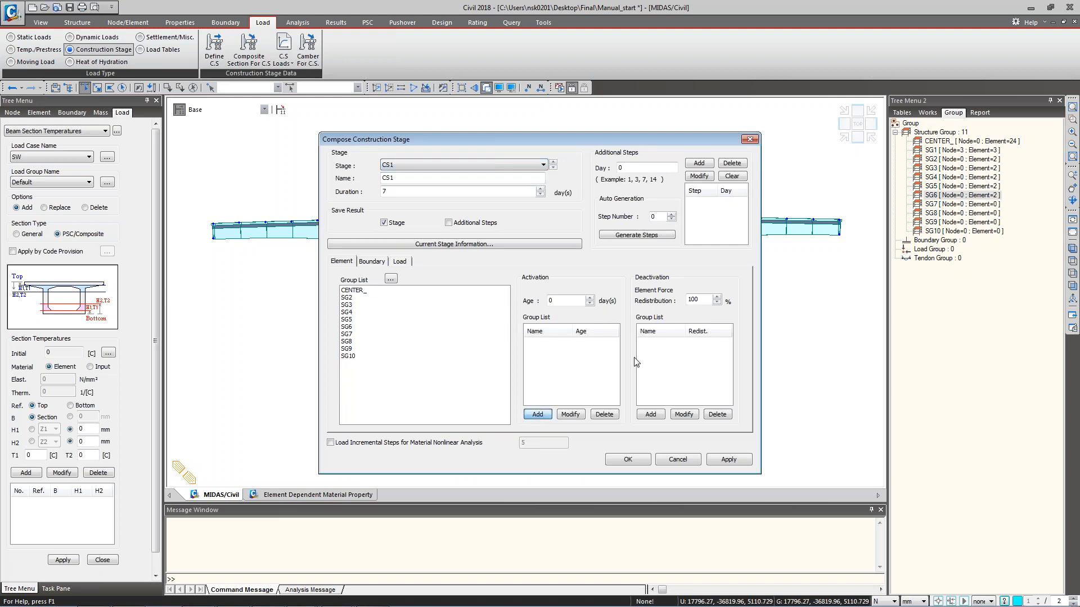
click(727, 460)
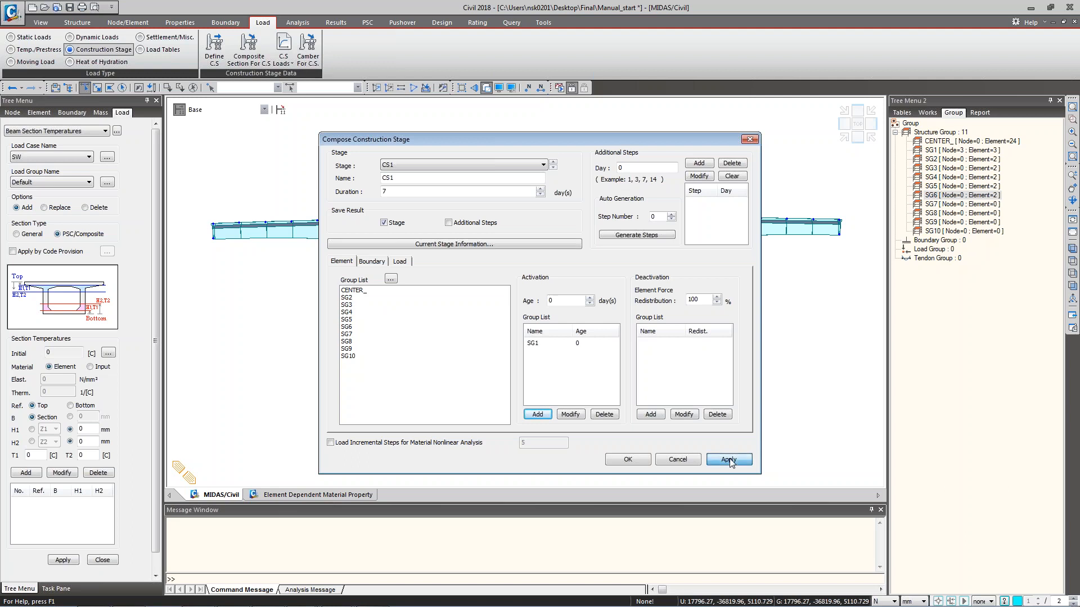
Activate structure group SG2 at age 0 days in construction stage CS2 and apply it.
click(473, 162)
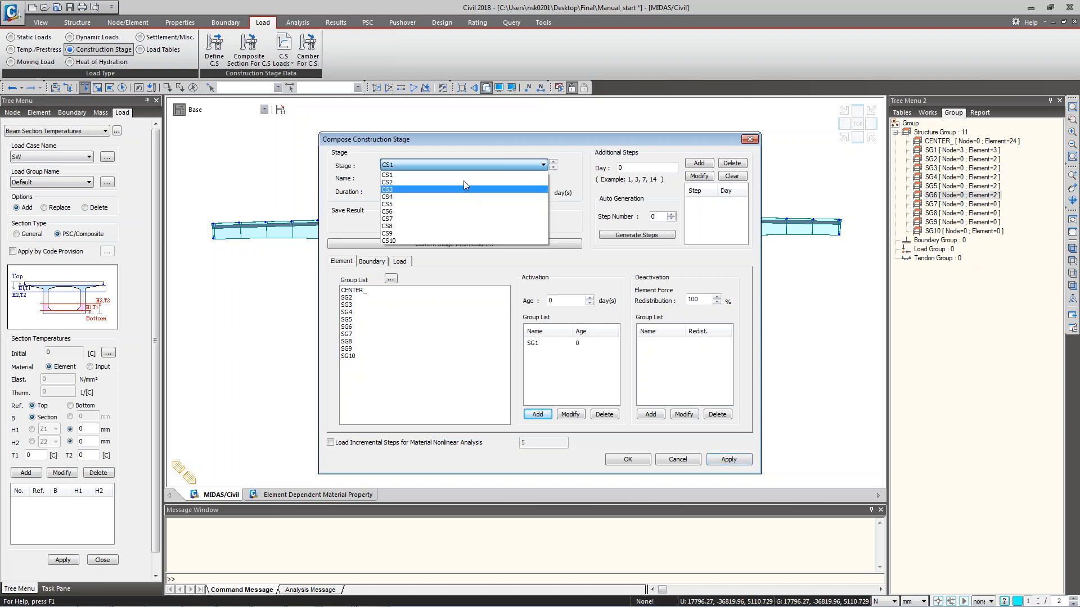
click(464, 183)
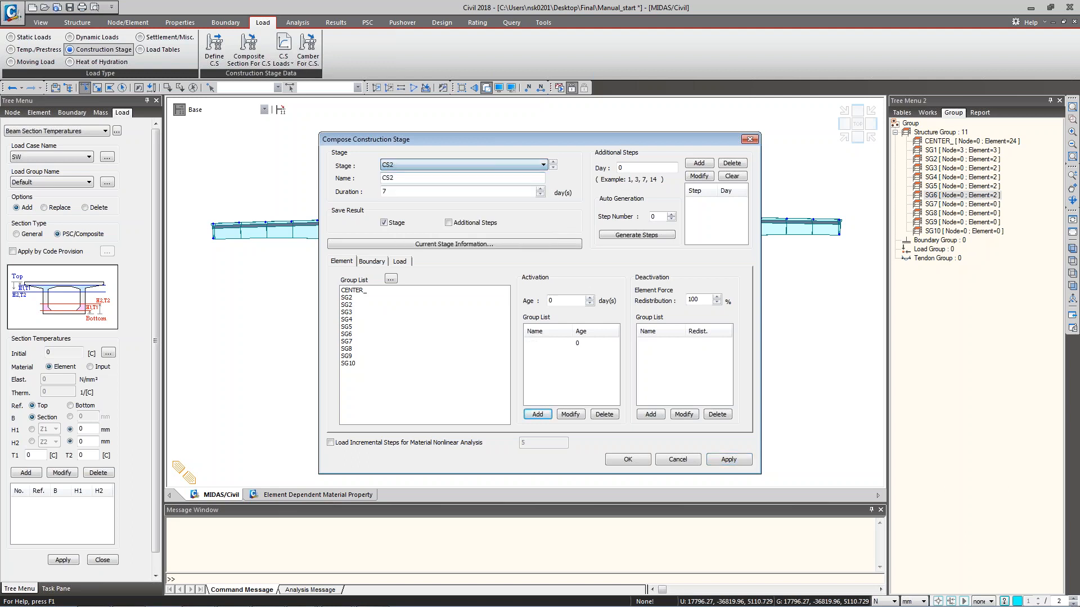
click(344, 313)
click(346, 303)
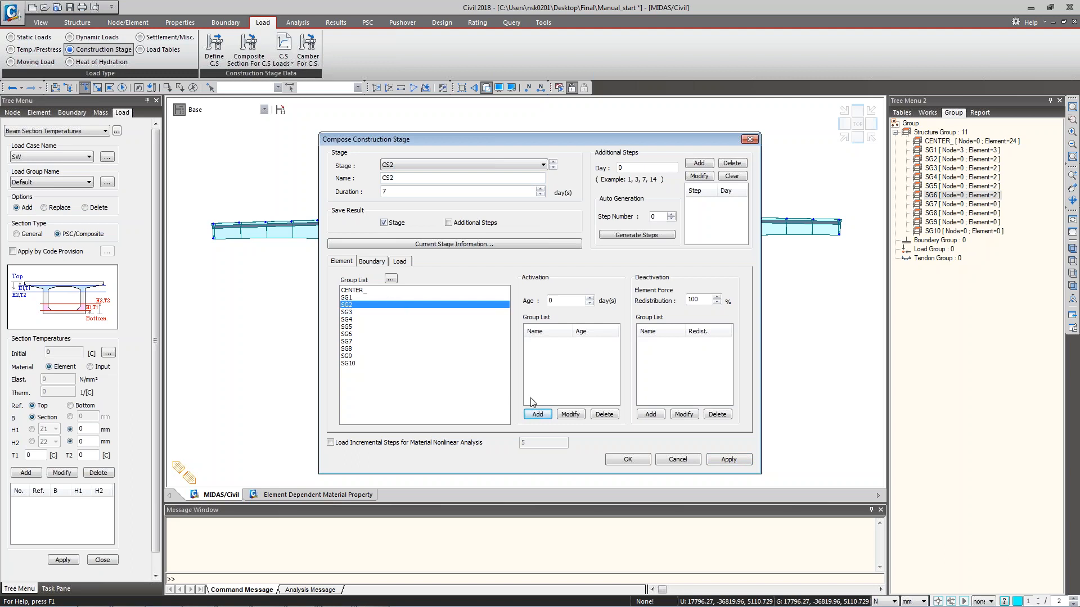
click(547, 414)
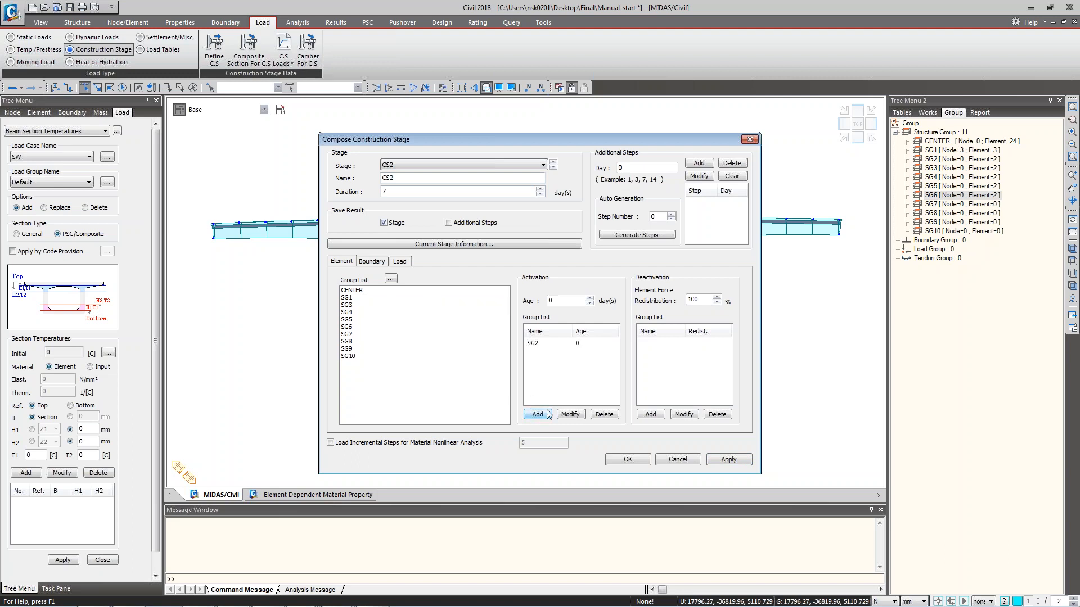
click(729, 460)
Activate structure group SG3 at age 0 days in construction stage CS3.
click(543, 164)
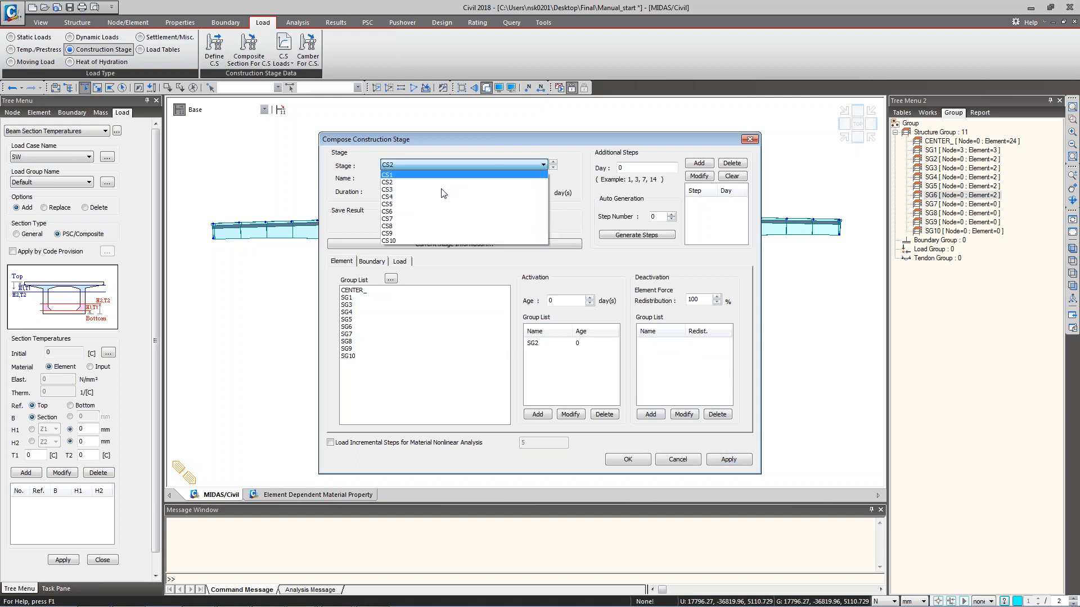
click(405, 190)
click(347, 312)
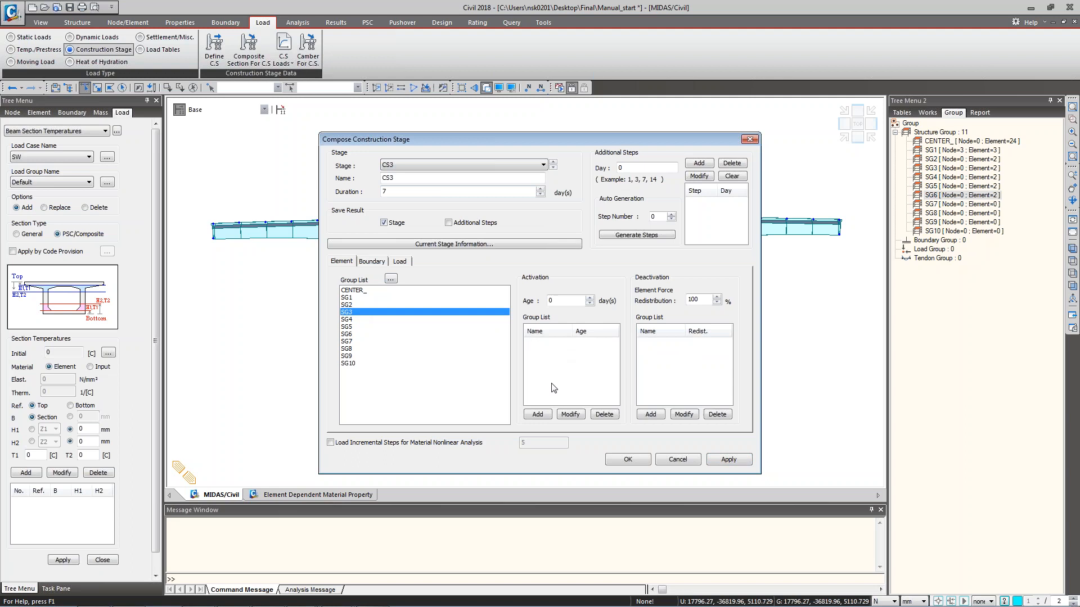
click(537, 414)
Activate structure group SG4 at age 0 days in construction stage CS4 and apply it.
click(543, 165)
click(405, 197)
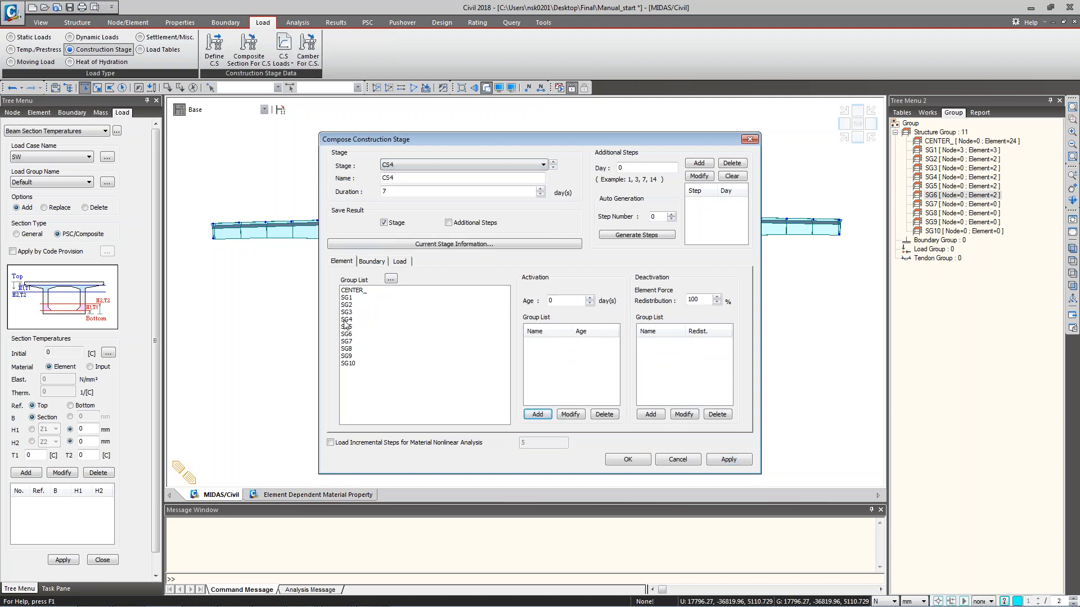
click(346, 320)
click(537, 415)
click(728, 459)
Activate structure group SG5 at age 0 days in construction stage CS5 and apply it.
click(422, 165)
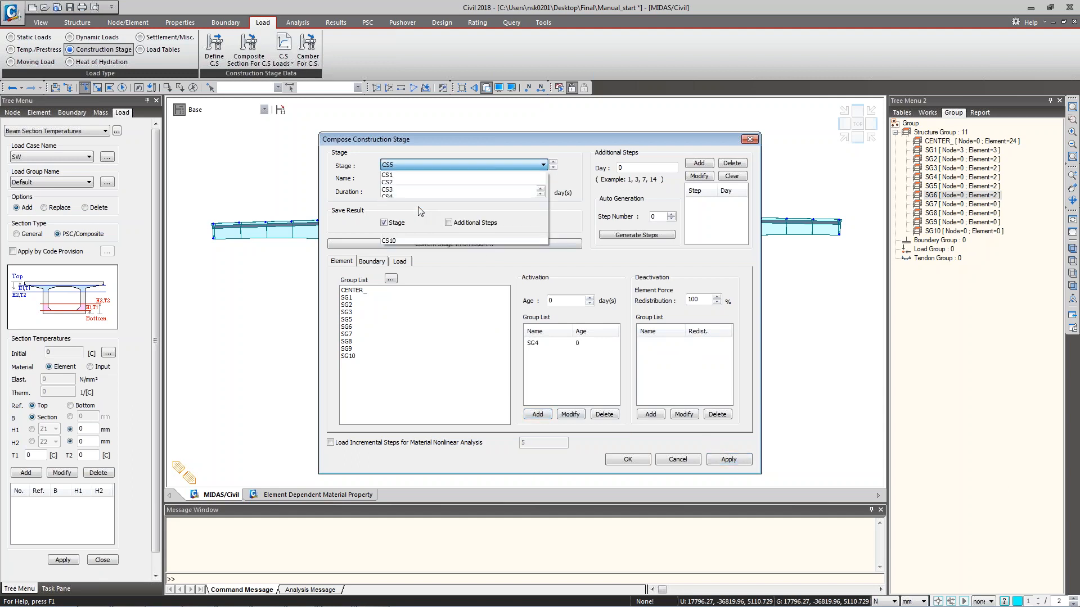
click(347, 328)
click(538, 414)
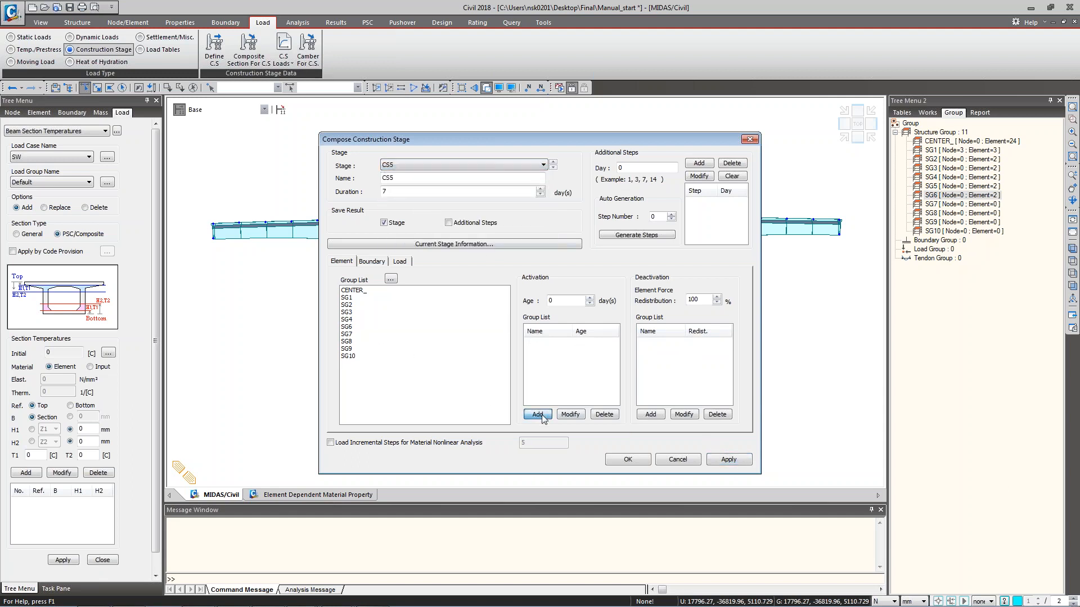
click(728, 459)
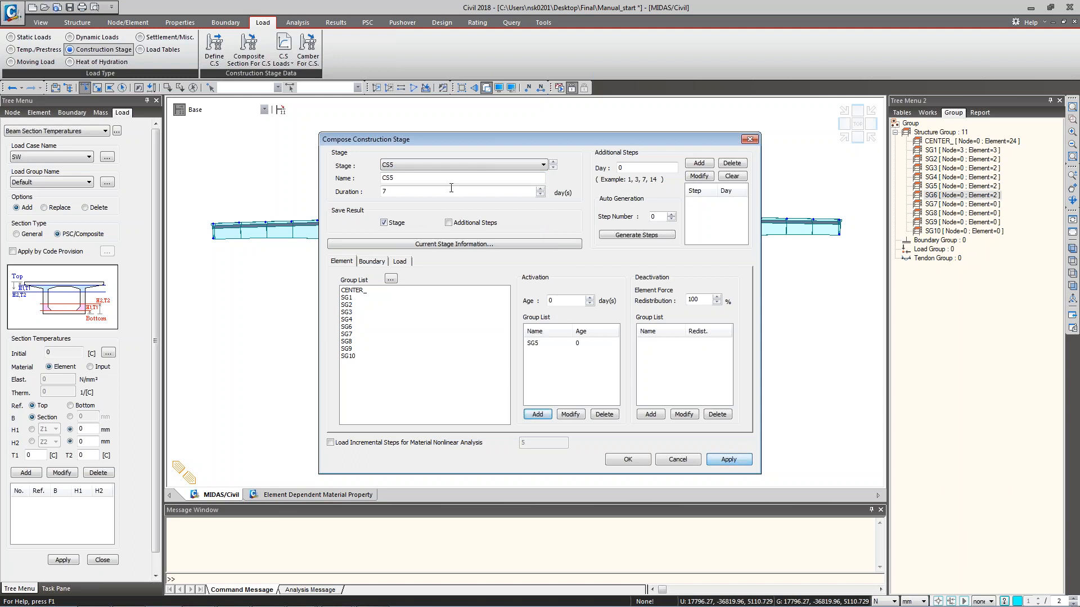
Activate structure group SG6 in construction stage CS6 and finish the construction stage definition.
click(428, 166)
click(409, 212)
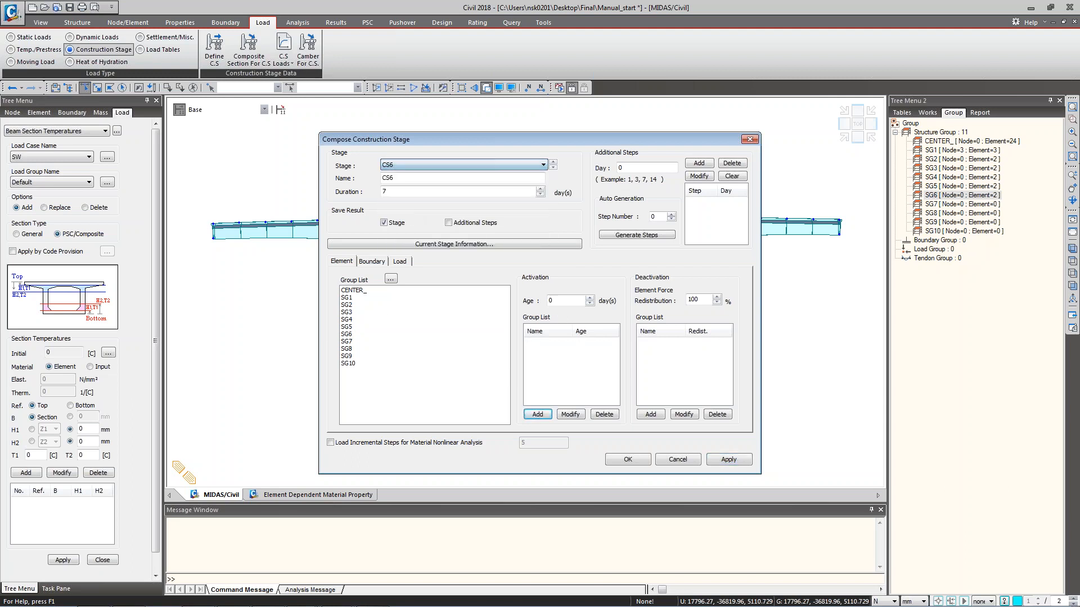
click(346, 327)
click(538, 414)
click(634, 461)
click(625, 361)
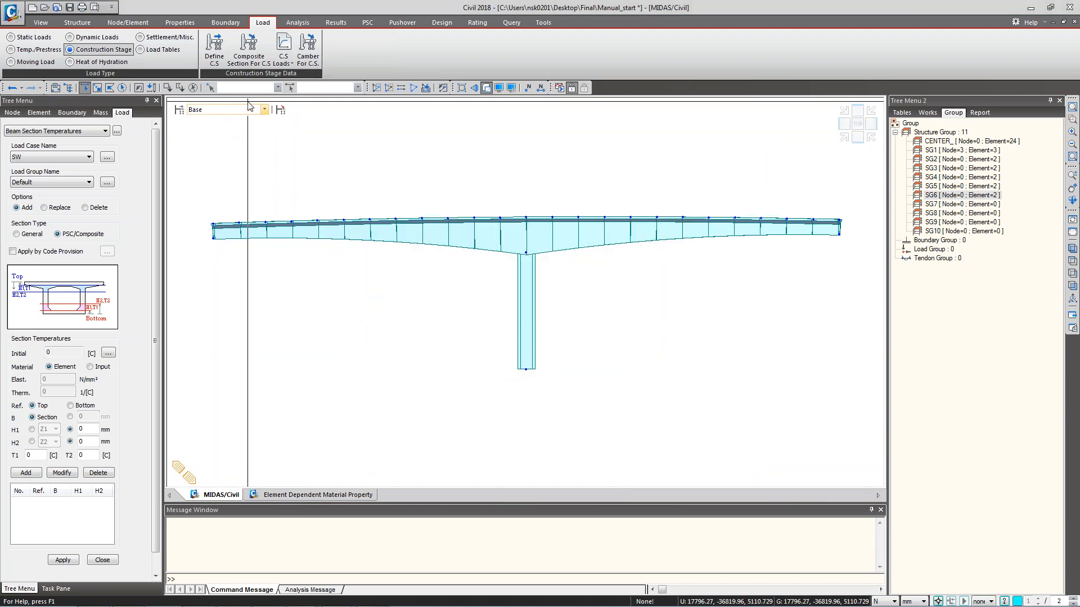
Step through the construction stages from CS1 onward to examine how the deck segments are activated around the pier.
click(265, 110)
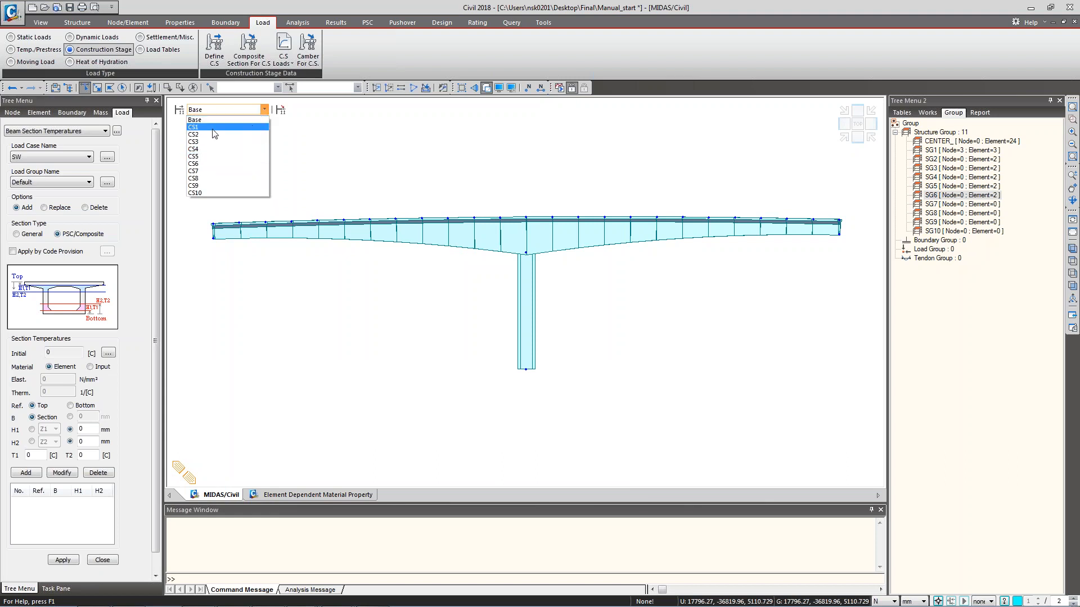
click(199, 129)
click(265, 110)
click(248, 129)
key(Down)
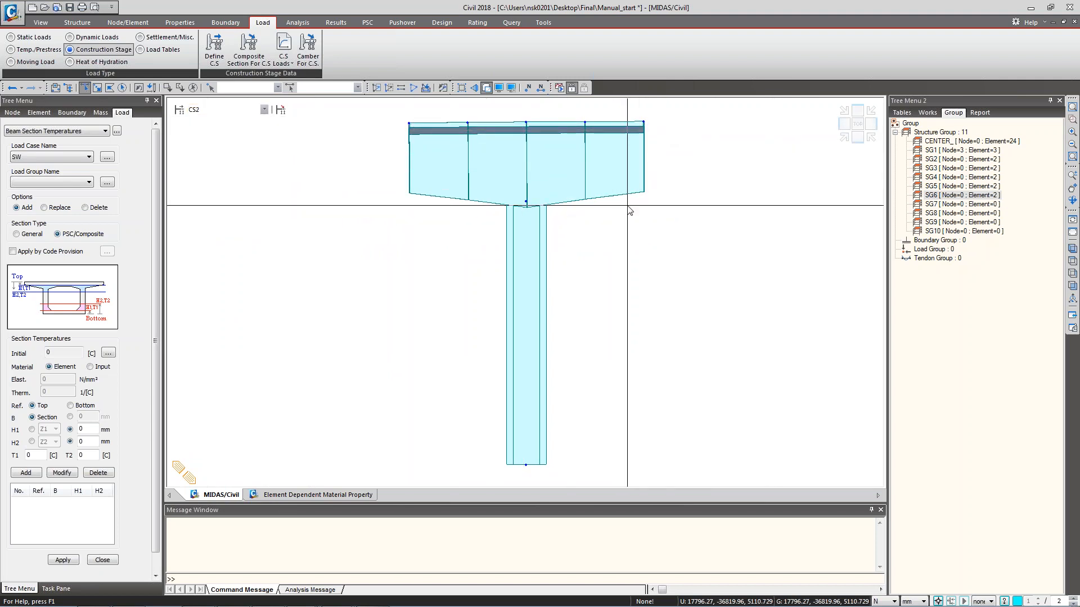
key(Down)
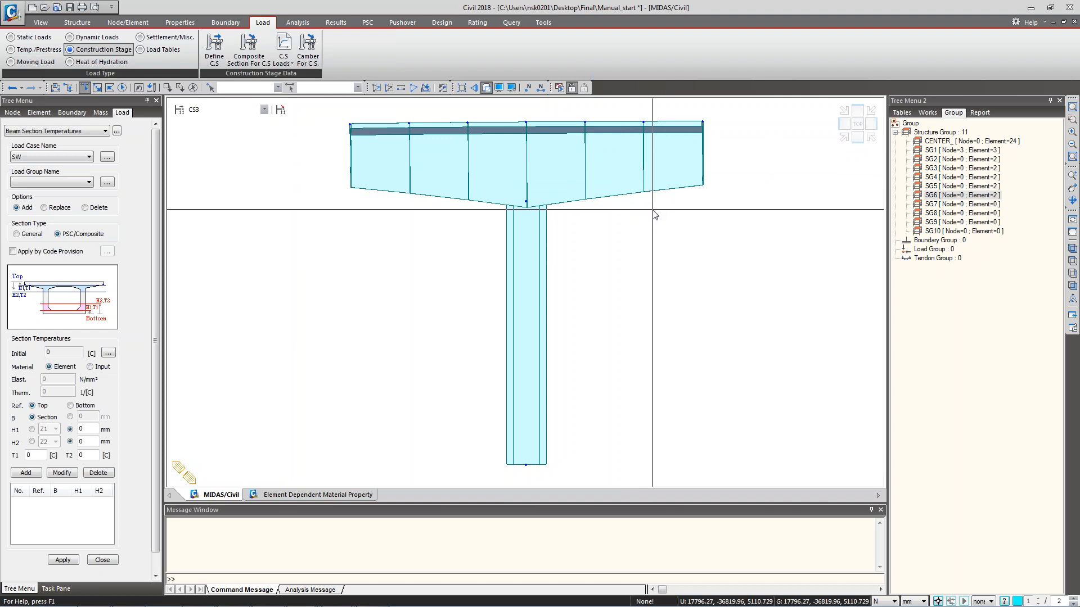
key(Down)
key(Down)
key(Down)
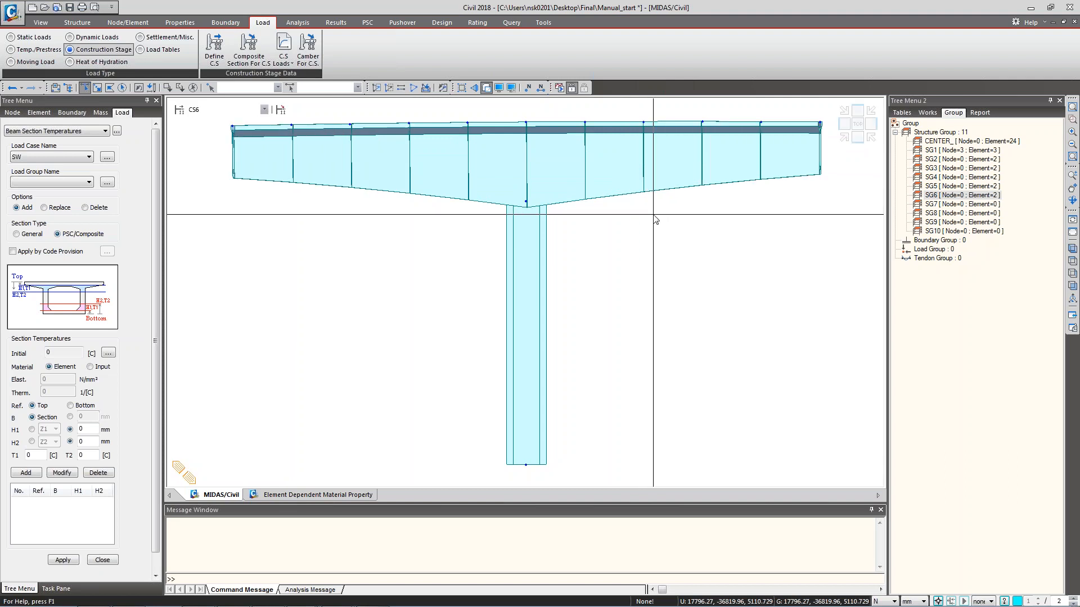
key(Down)
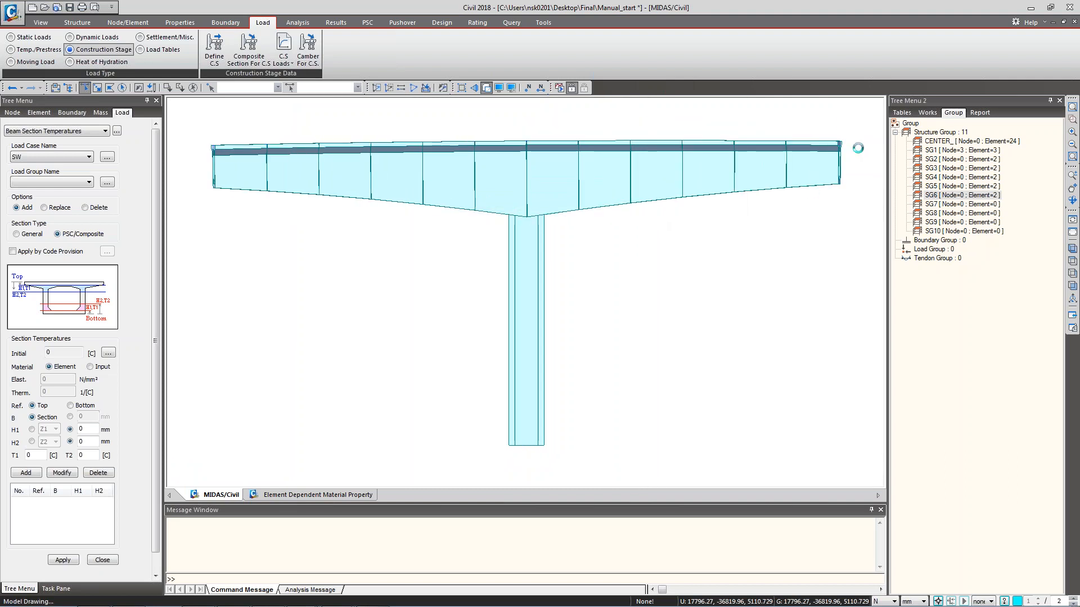
Return to the Base stage and view the whole bridge in an isometric view.
click(841, 135)
click(256, 110)
click(248, 120)
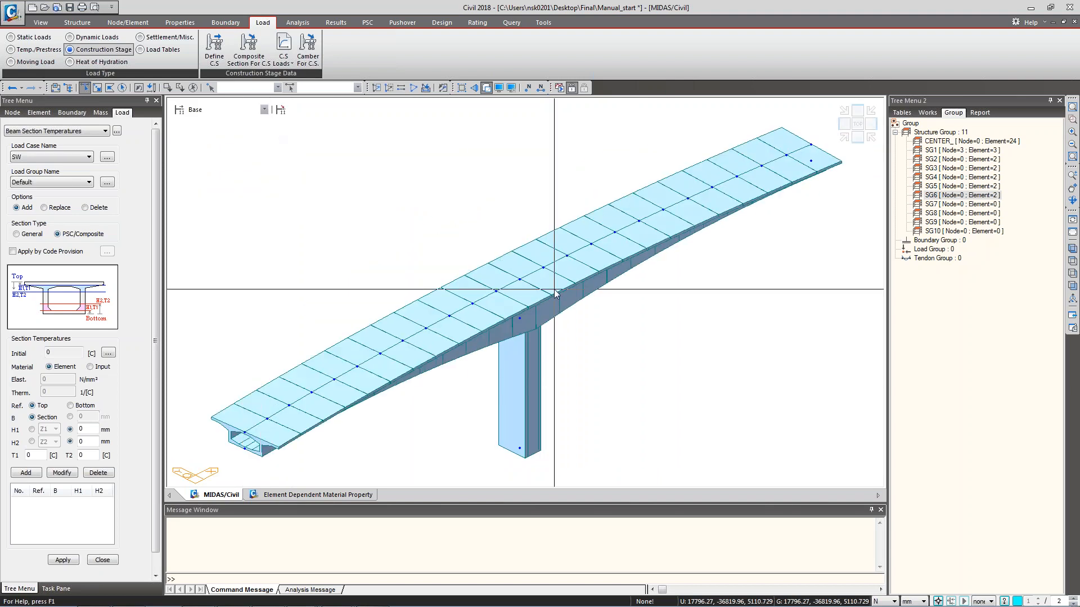
ctrl+middle_drag(437, 365, 509, 323)
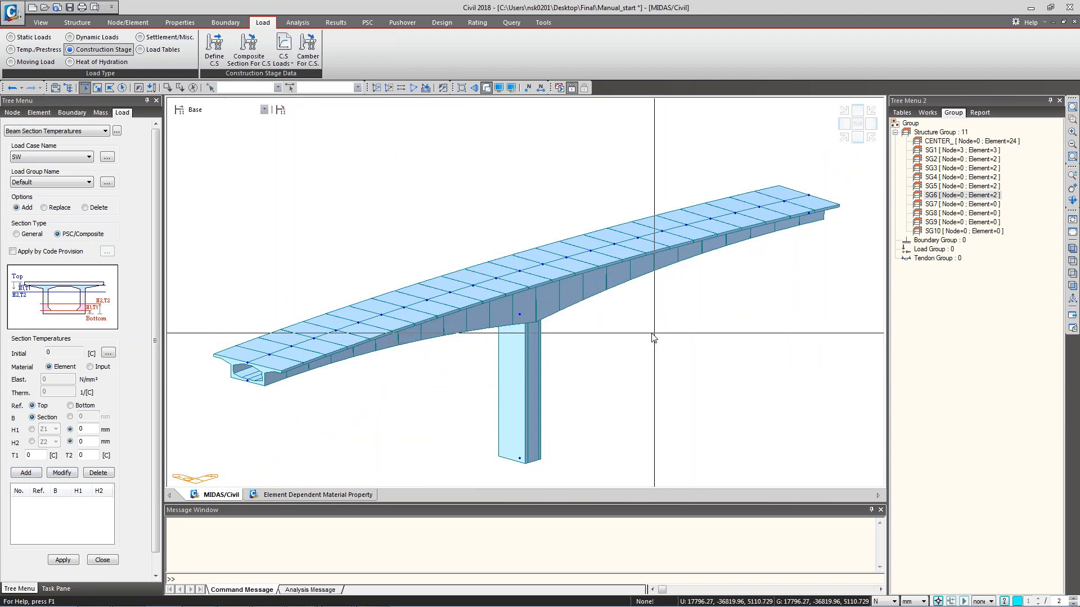
Open the Superelevation workbook from the Final folder in Excel and copy the values in E1:E25.
key(super)
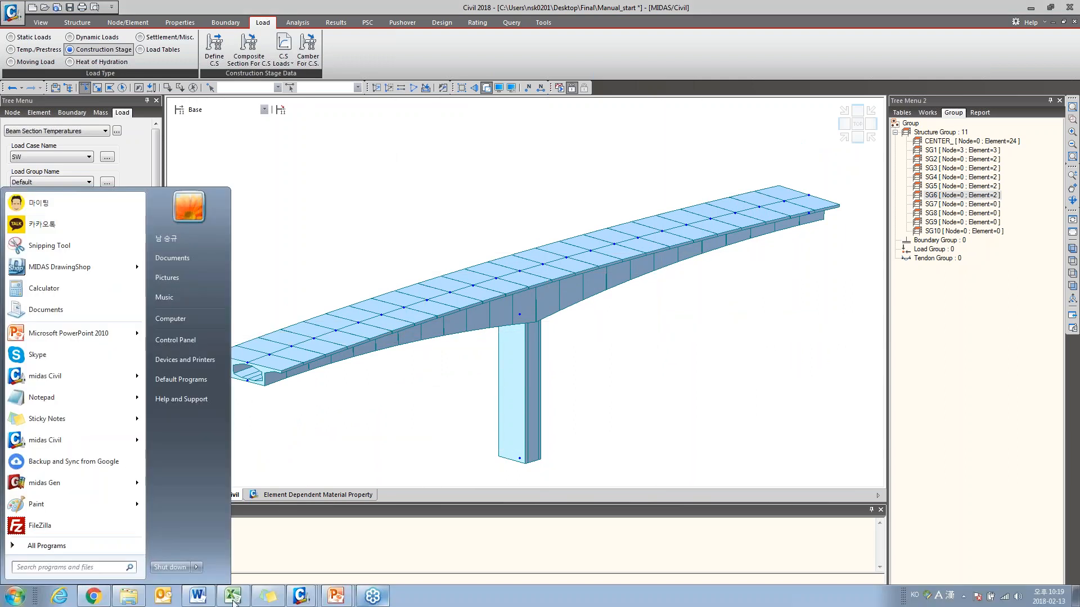
key(super)
mouse_move(93, 596)
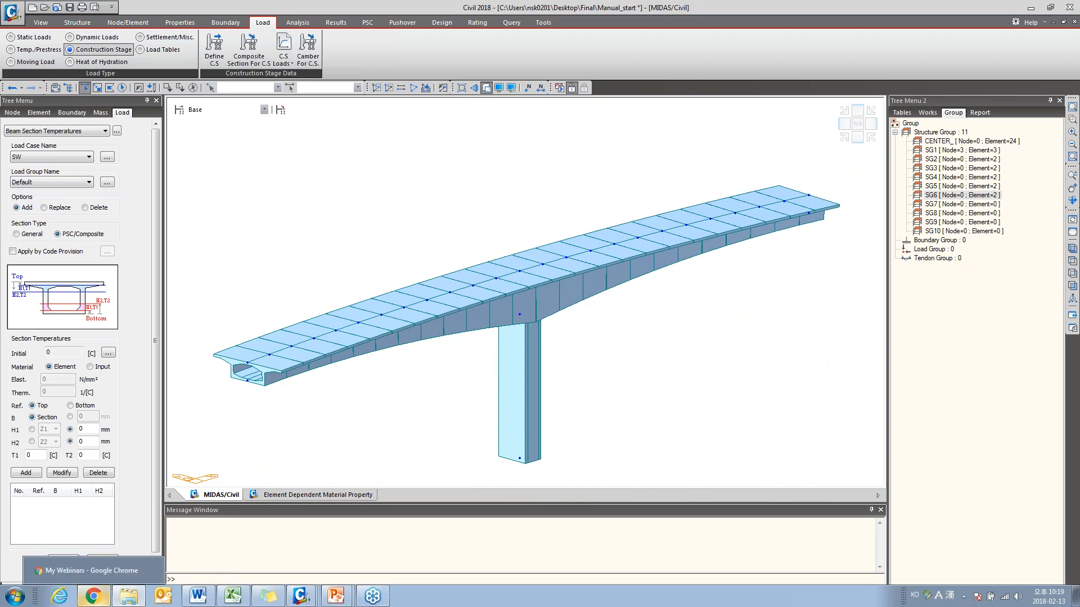
drag(0, 234, 461, 194)
click(398, 398)
scroll(349, 343, up, 5)
scroll(349, 344, down, 6)
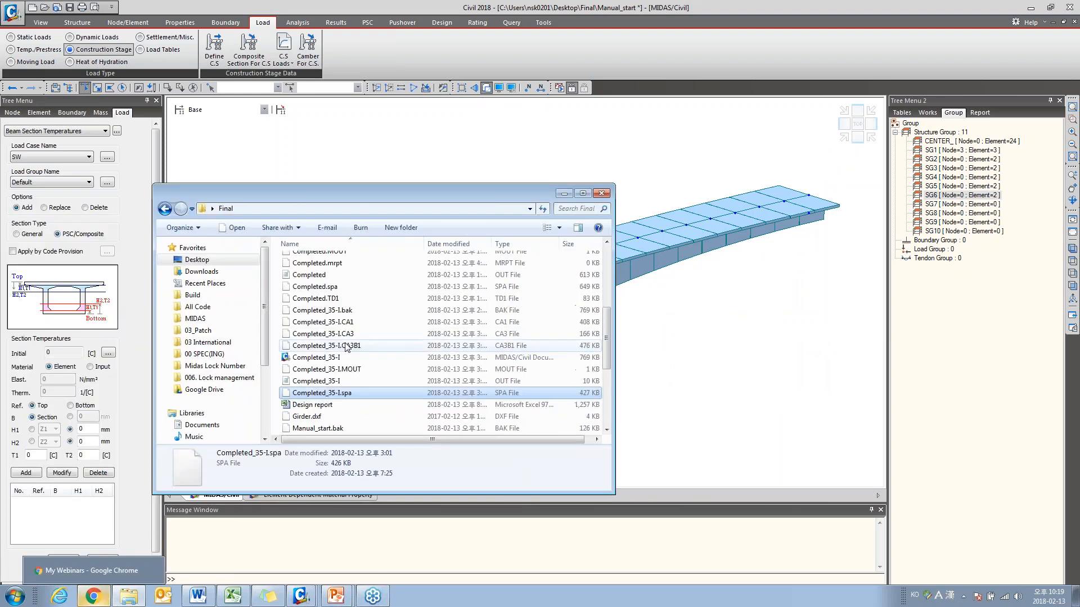
scroll(347, 361, up, 2)
click(338, 375)
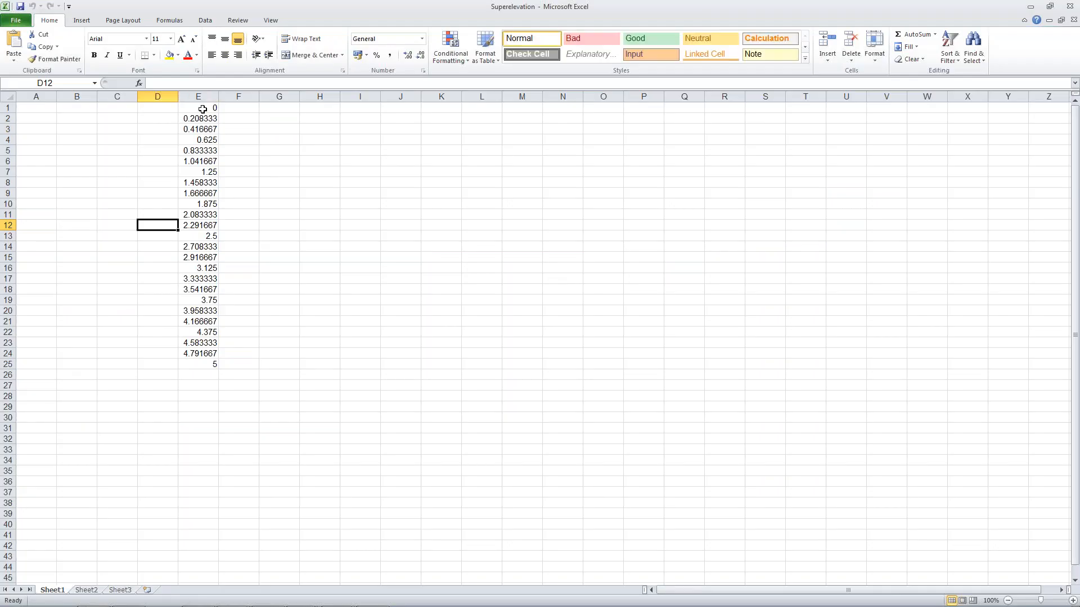
drag(208, 108, 214, 364)
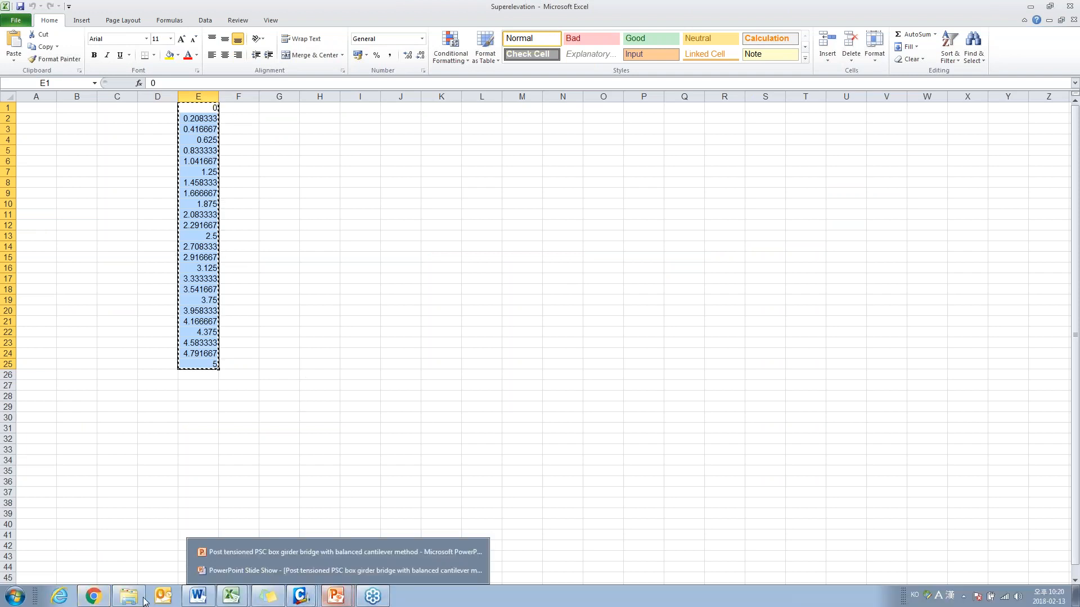
Switch back to the Manual_start model in midas Civil and bring up the node and element editing commands.
mouse_move(299, 598)
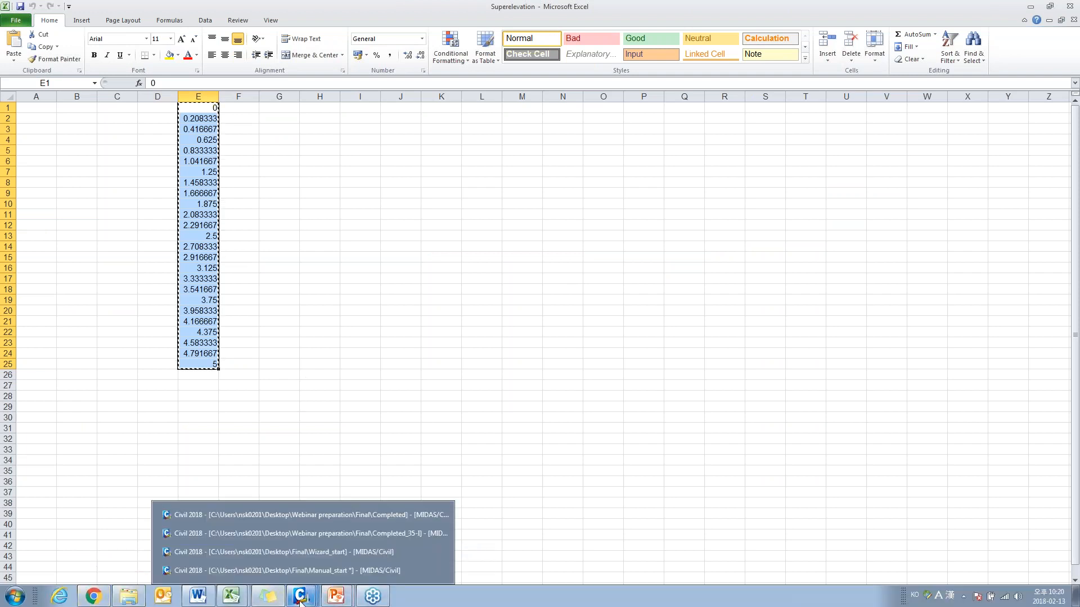
click(287, 571)
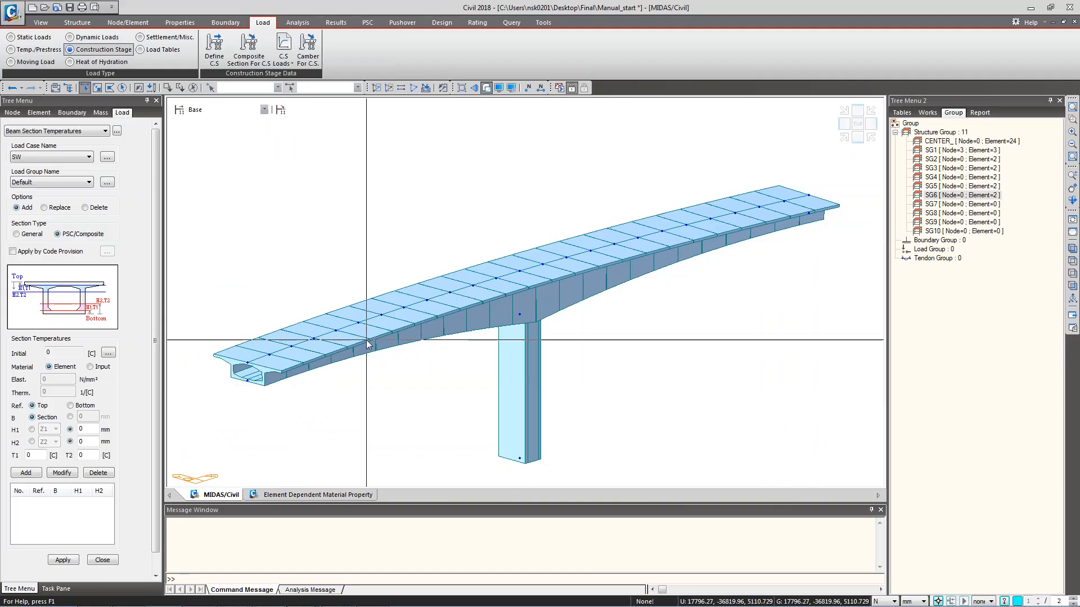
click(137, 23)
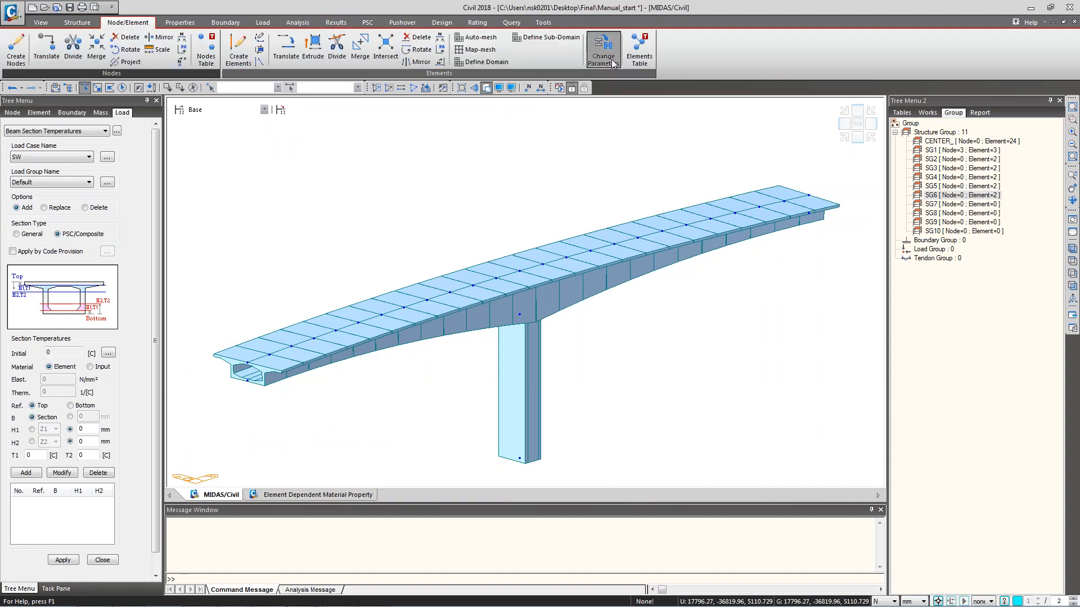
Display the local axis beta angle options among the element parameter changes.
click(239, 49)
click(603, 49)
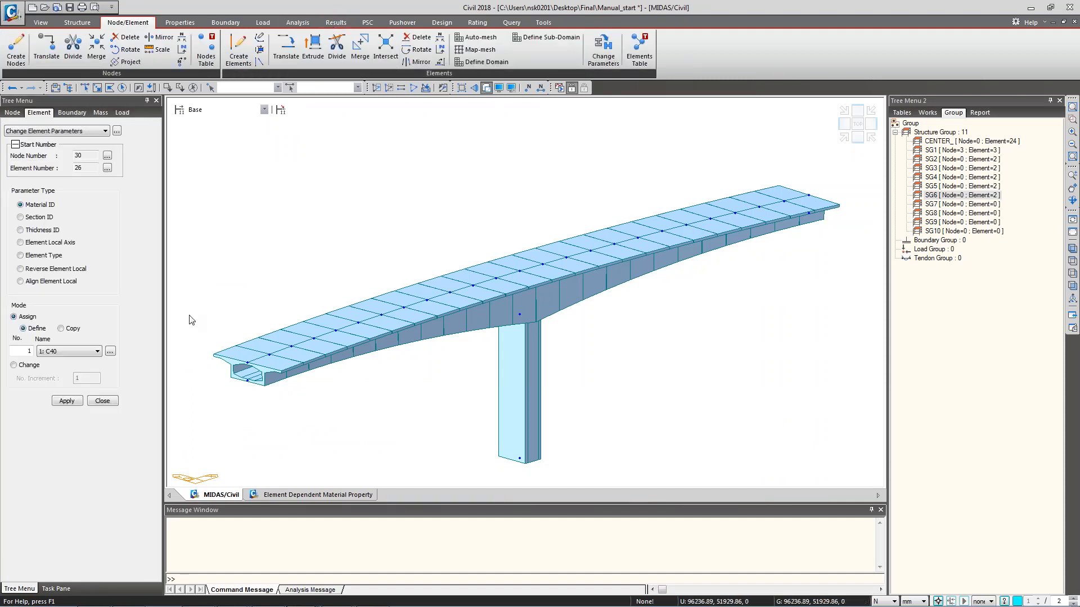
click(54, 243)
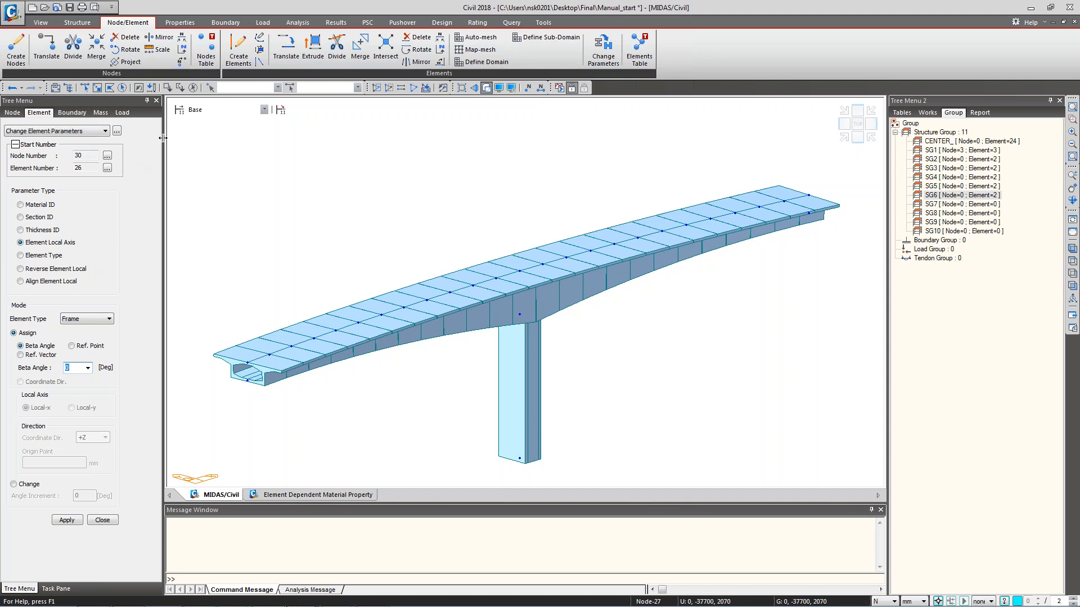
Fill the B-Angle column of the elements table for elements 1 to 25 with evenly increasing values from 0.00 to 5.00 degrees.
click(647, 59)
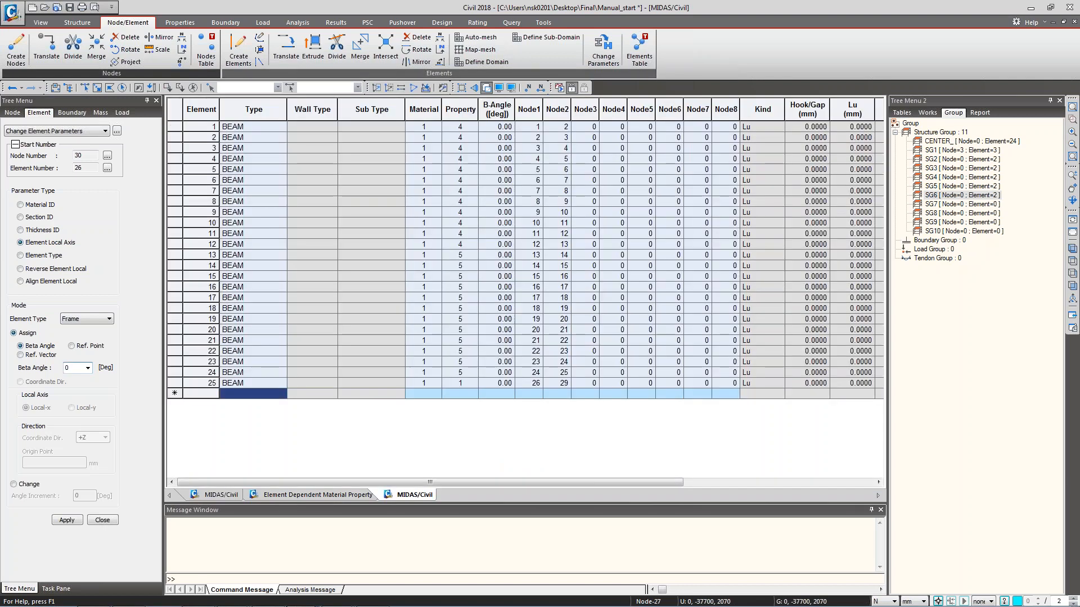
click(493, 128)
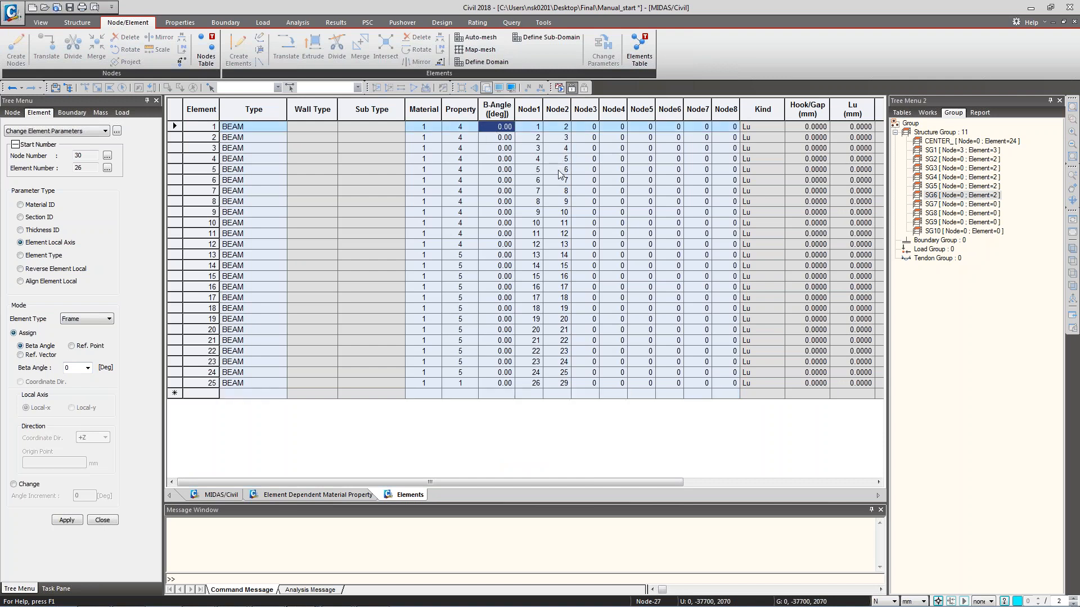
text(0.00 0.21 0.42 0.63 0.83 1.04 1.25 1.46 1.67 1.88 2.08 2.29 2.50 2.71 2.92 3.13 3.33 3.54 3.75 3.96 4.17 4.38 4.58 4.79 5.00)
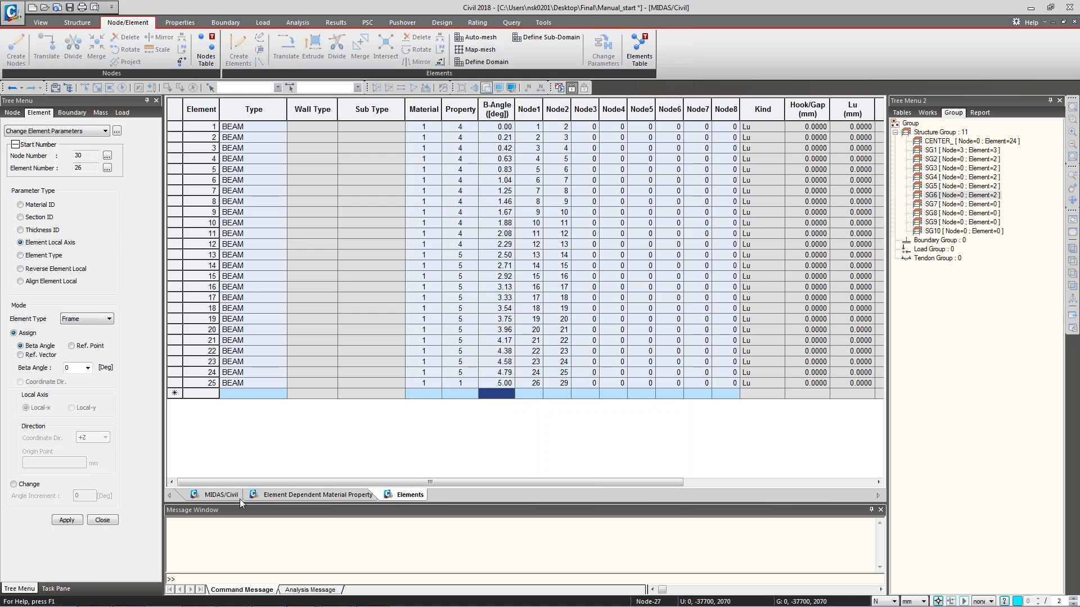
Examine the rotation of the girder segments in the model view, from the girder's end and around the selected deck elements.
click(219, 495)
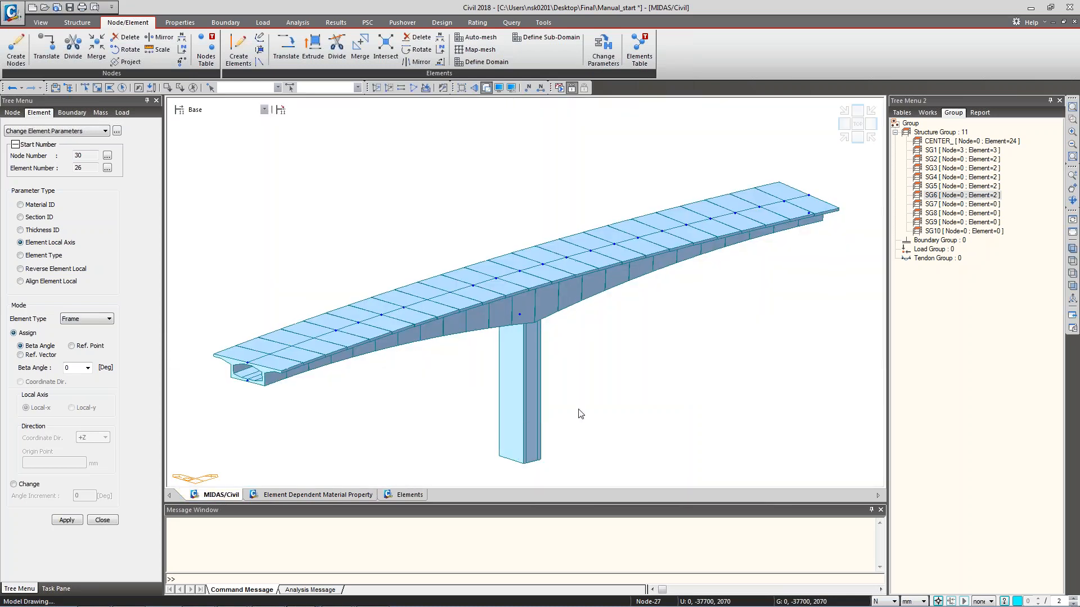
middle_drag(542, 376, 571, 367)
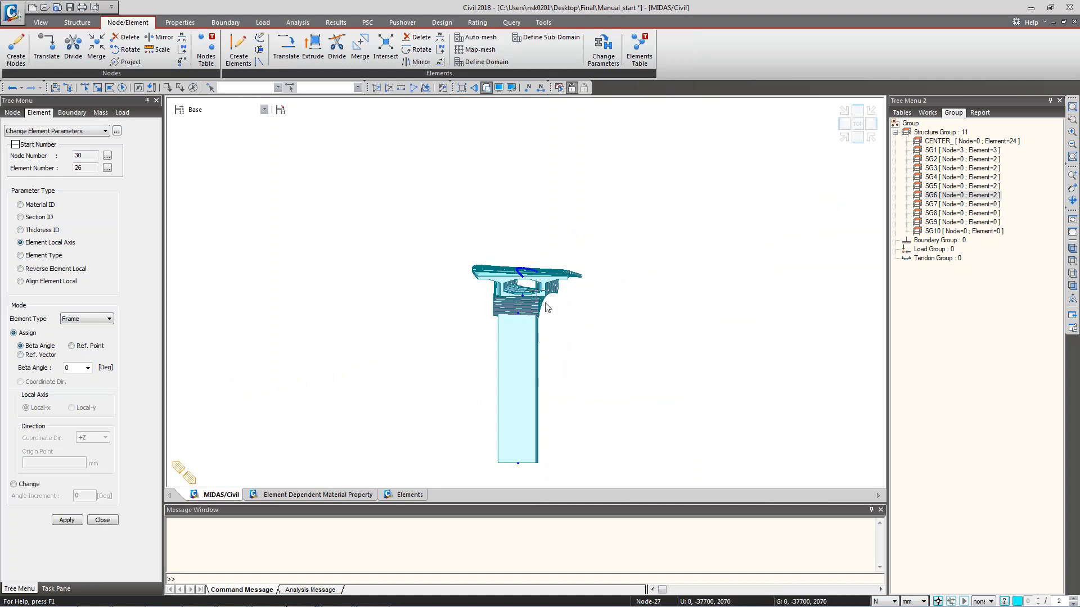
click(84, 87)
drag(437, 220, 659, 360)
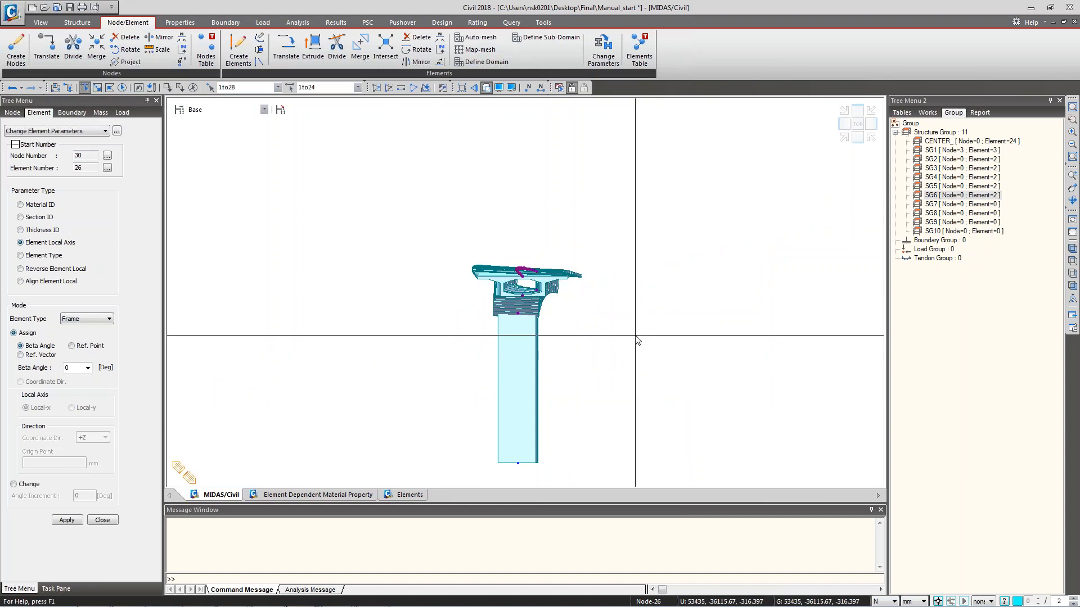
ctrl+middle_drag(641, 337, 619, 340)
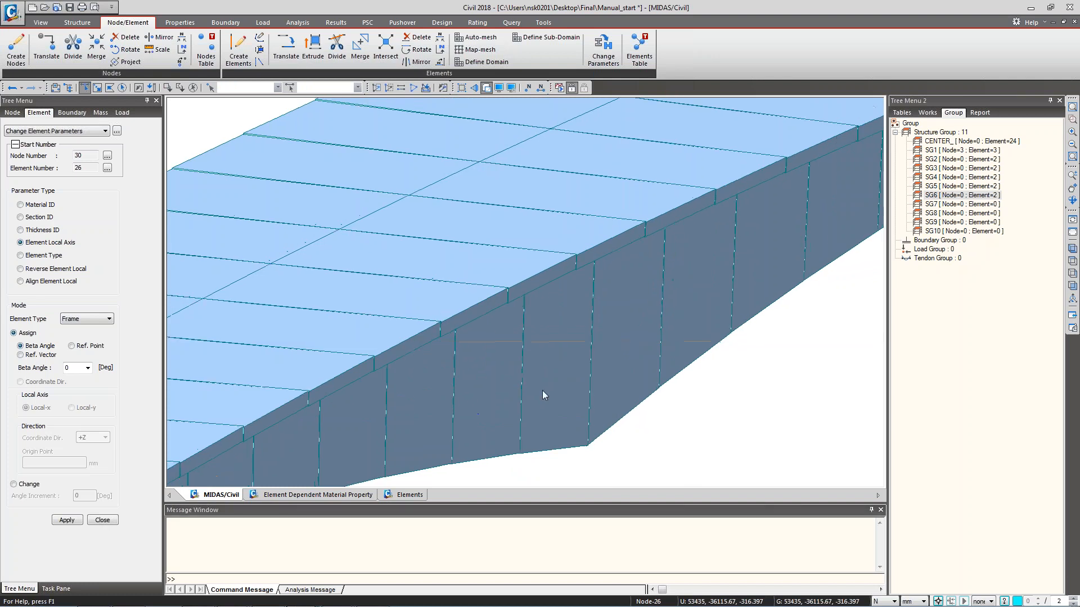
scroll(542, 391, down, 6)
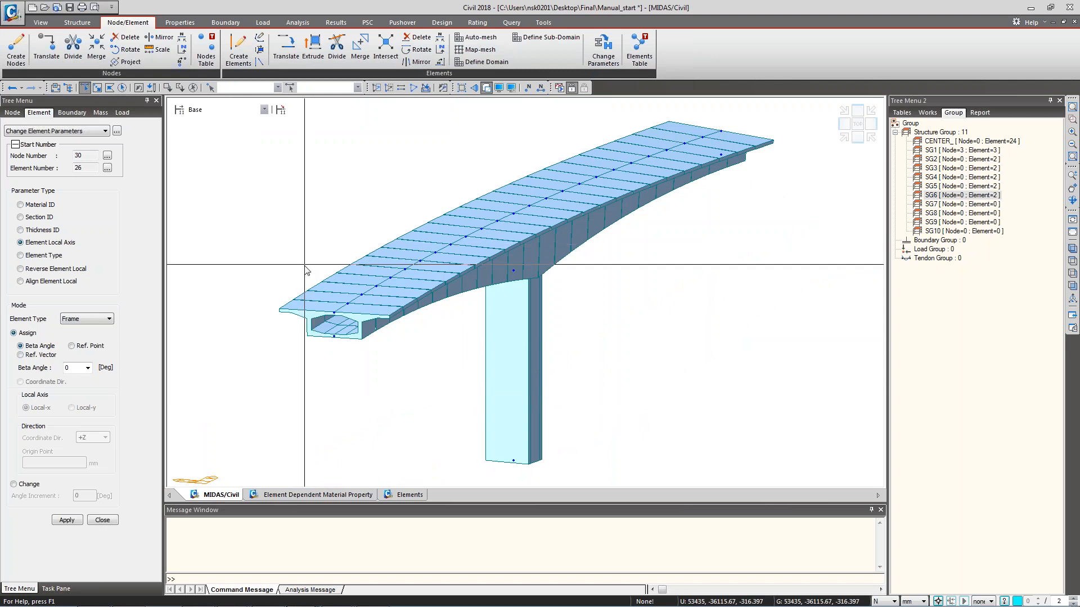
Switch to the running PowerPoint slide show and advance to the "Modeling feature comparison" slide.
key(alt+Tab)
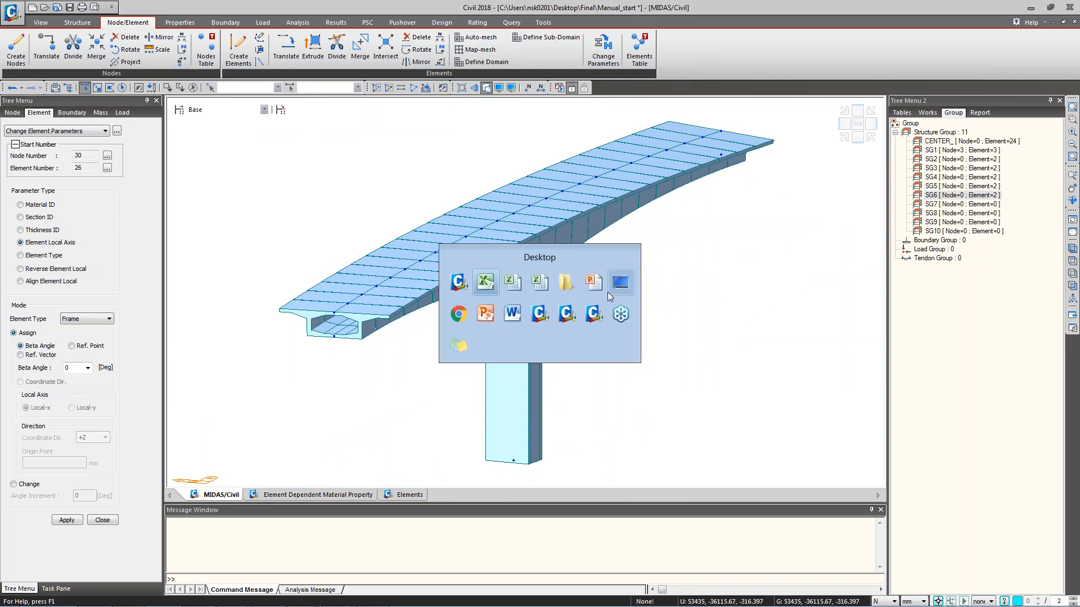
click(487, 316)
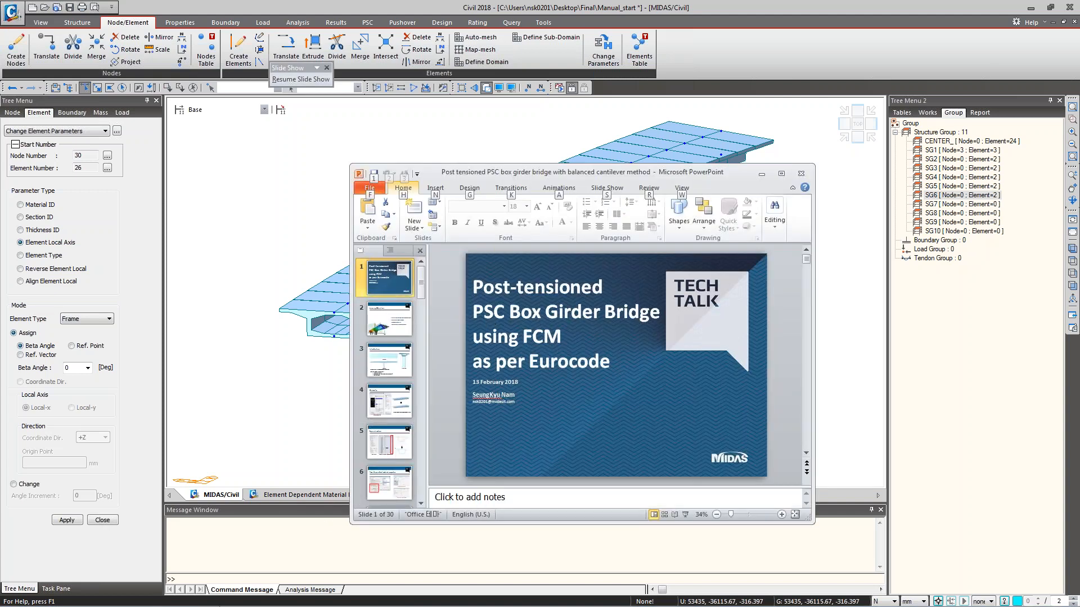
mouse_move(319, 597)
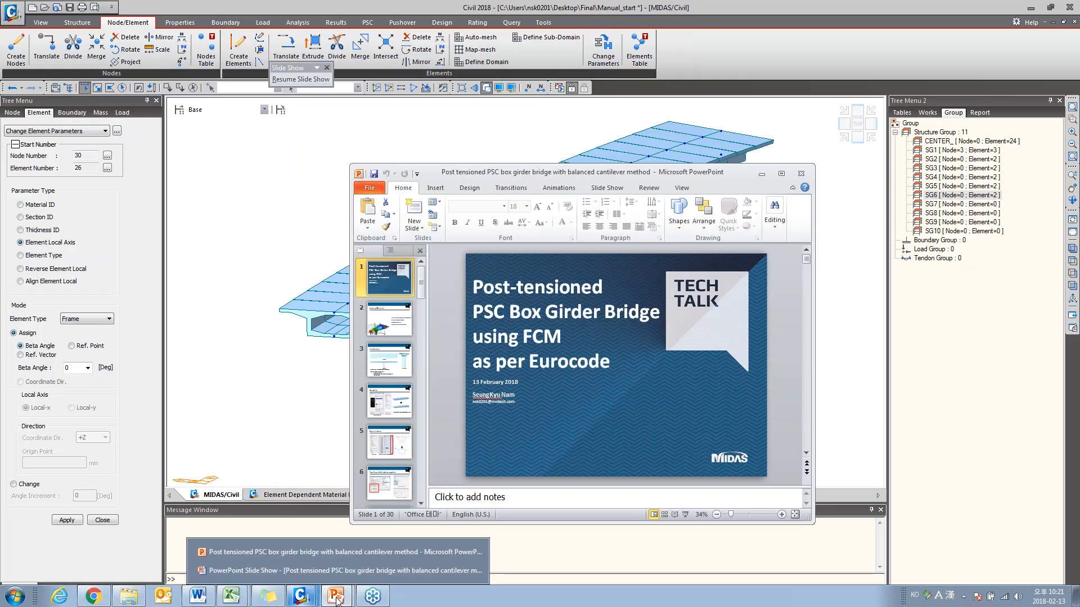
click(358, 573)
key(Right)
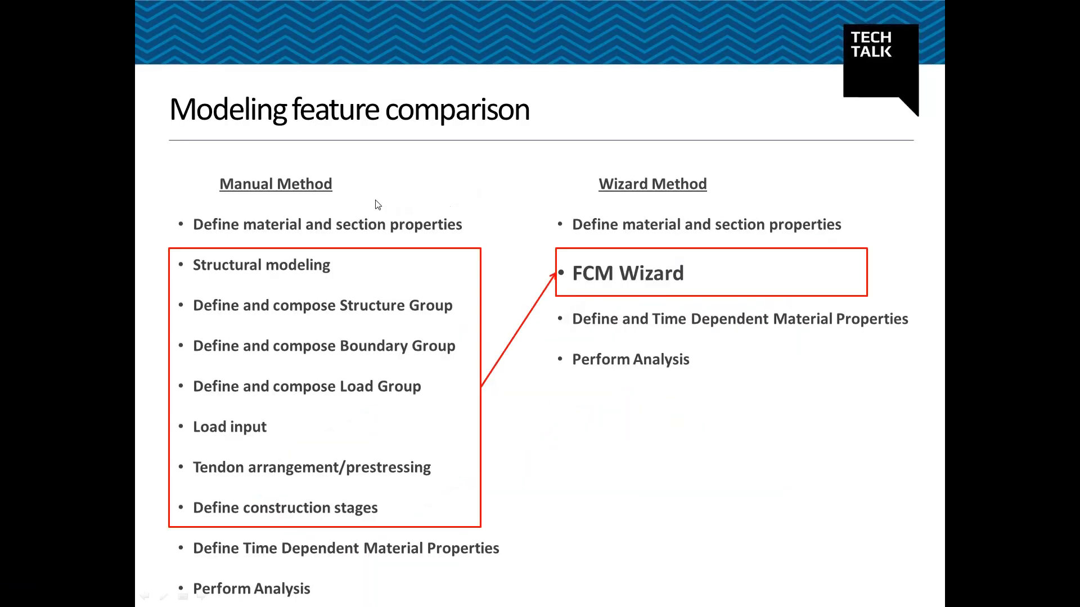
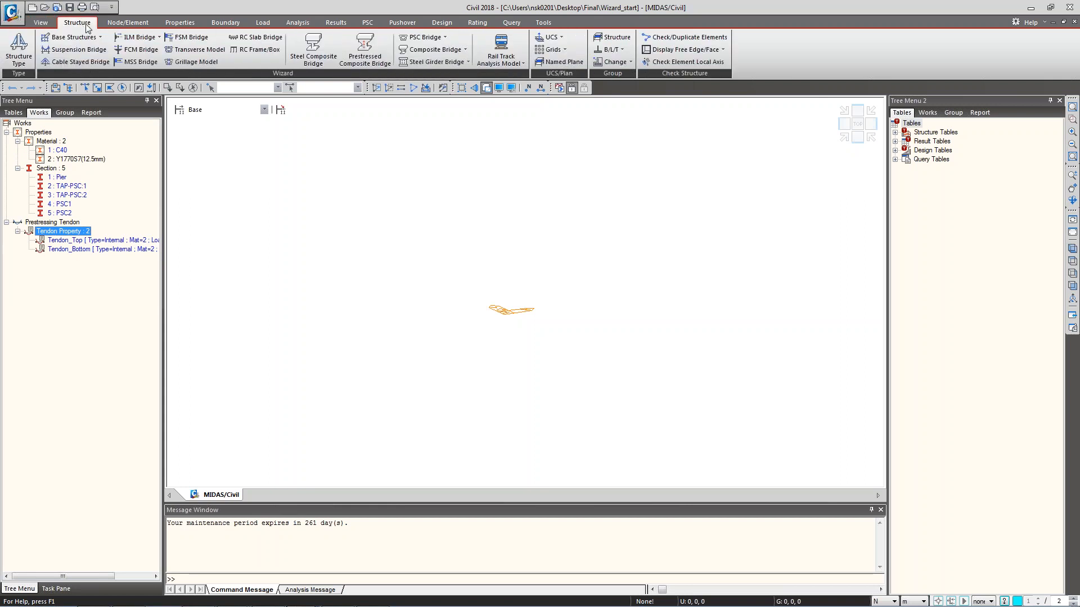
Open the FCM Bridge Wizard and use Type1 as the bridge model data type.
click(138, 50)
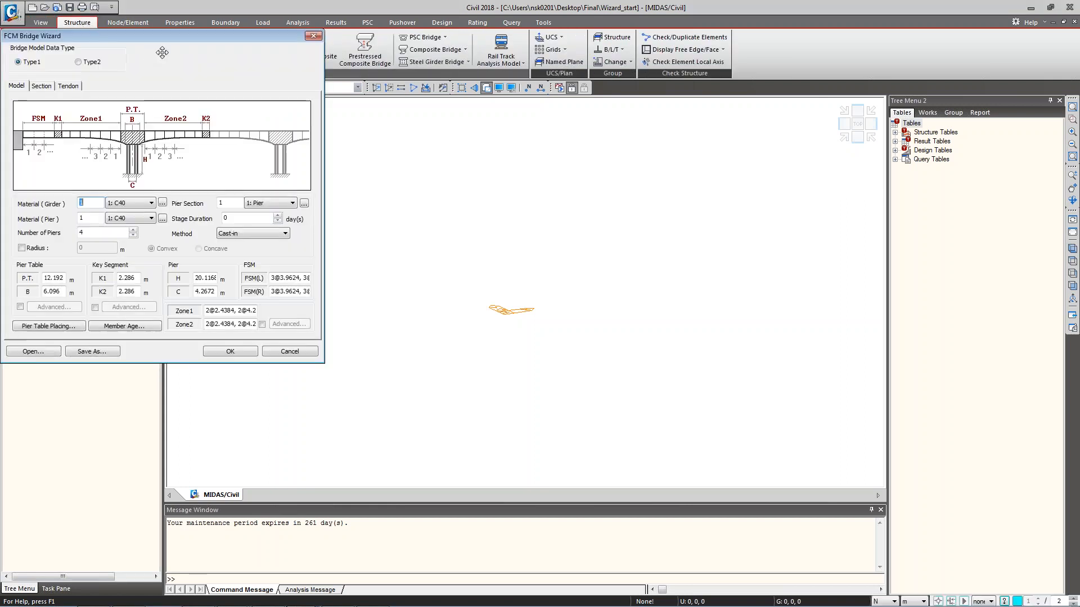
drag(251, 43, 480, 141)
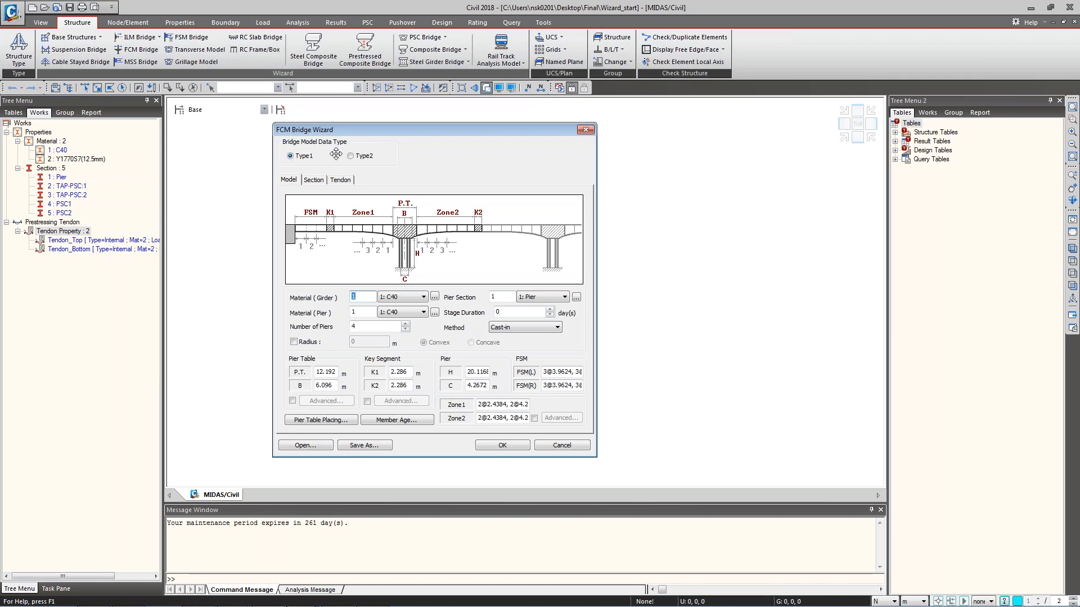
click(360, 157)
click(302, 157)
Look through the Type1 section and tendon settings of the wizard and return to its model settings.
click(319, 183)
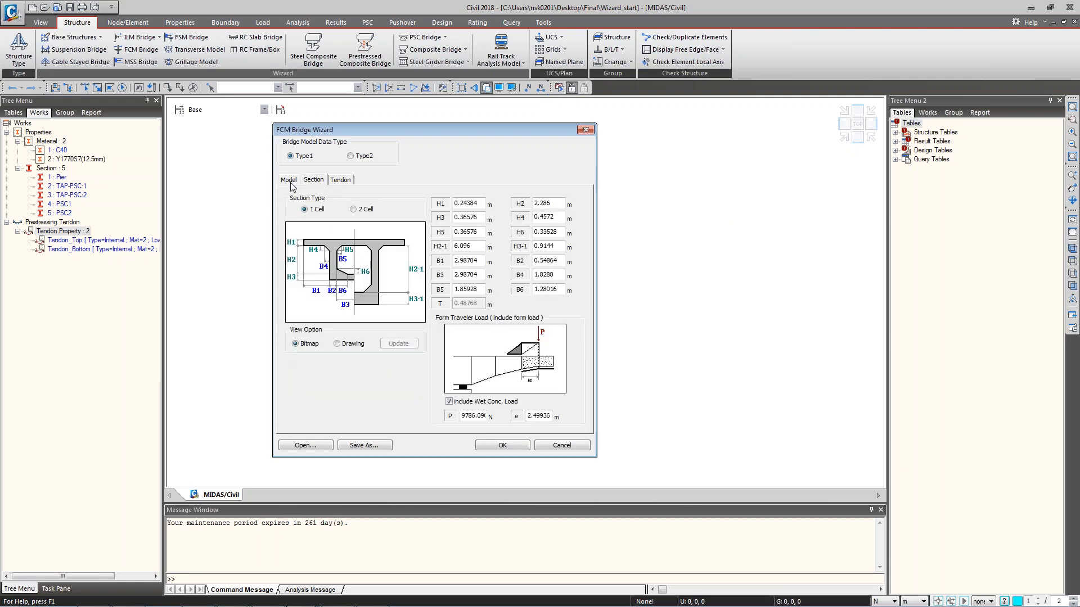
click(298, 182)
click(313, 180)
click(348, 181)
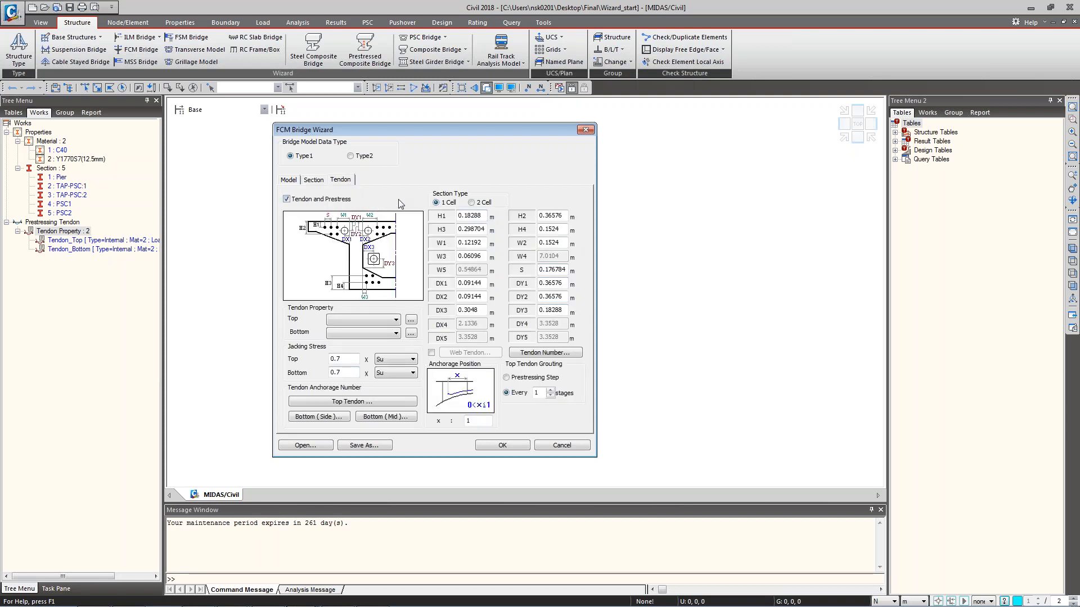
click(311, 181)
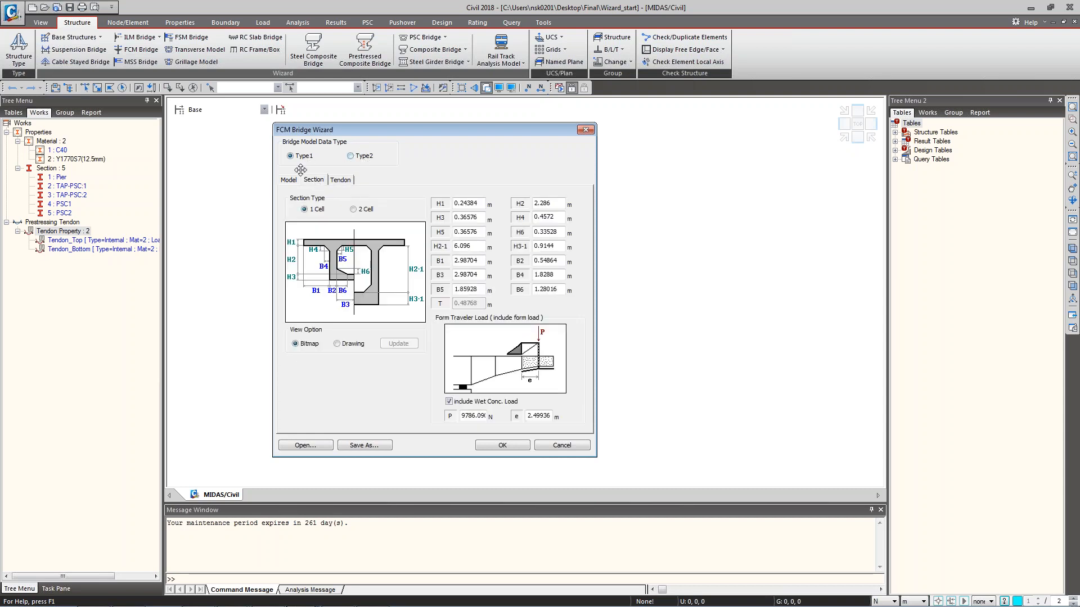
click(288, 179)
Review the section and tendon settings offered for the Type2 bridge model data type, and return to the Type1 model settings.
click(364, 160)
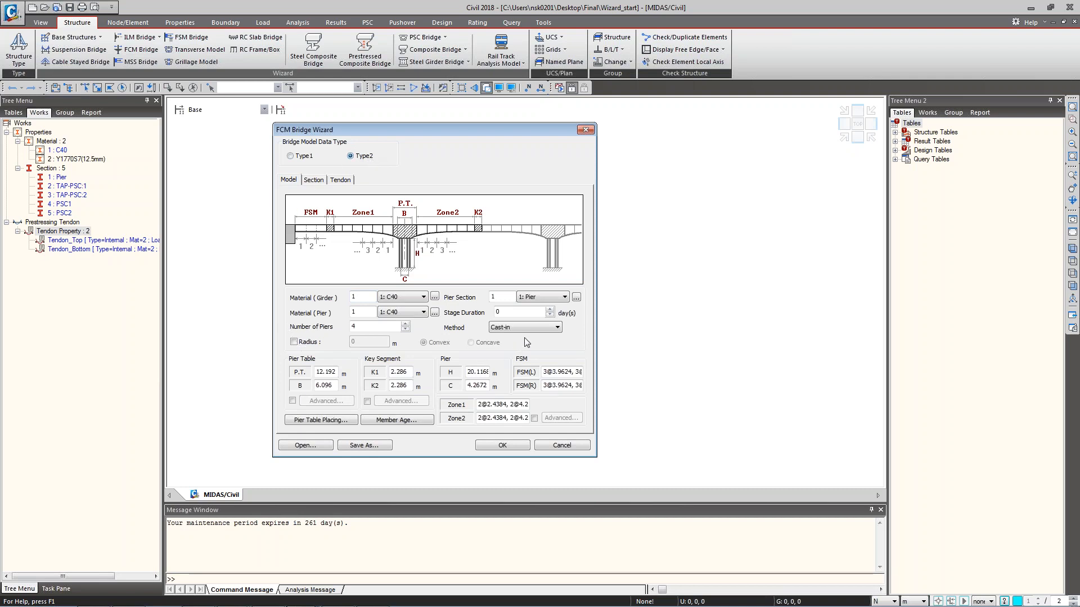
click(315, 181)
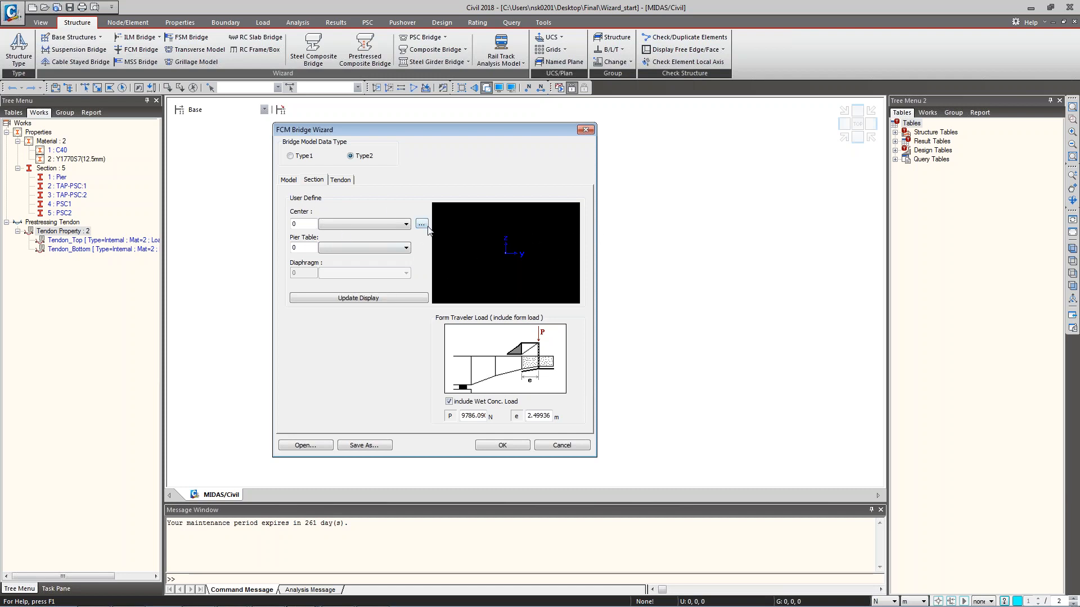
click(343, 182)
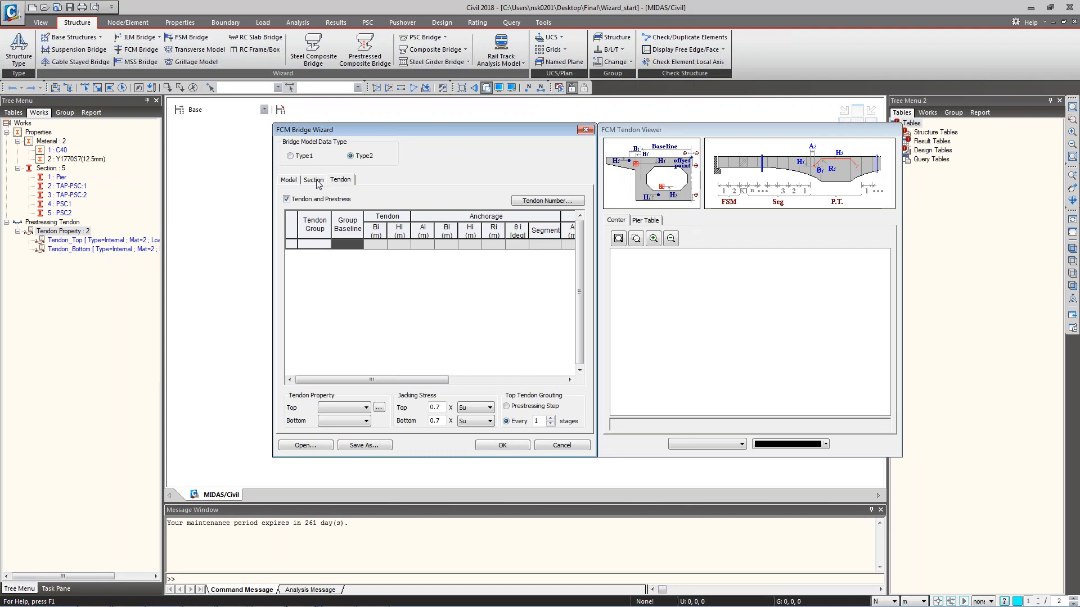
click(318, 183)
click(289, 180)
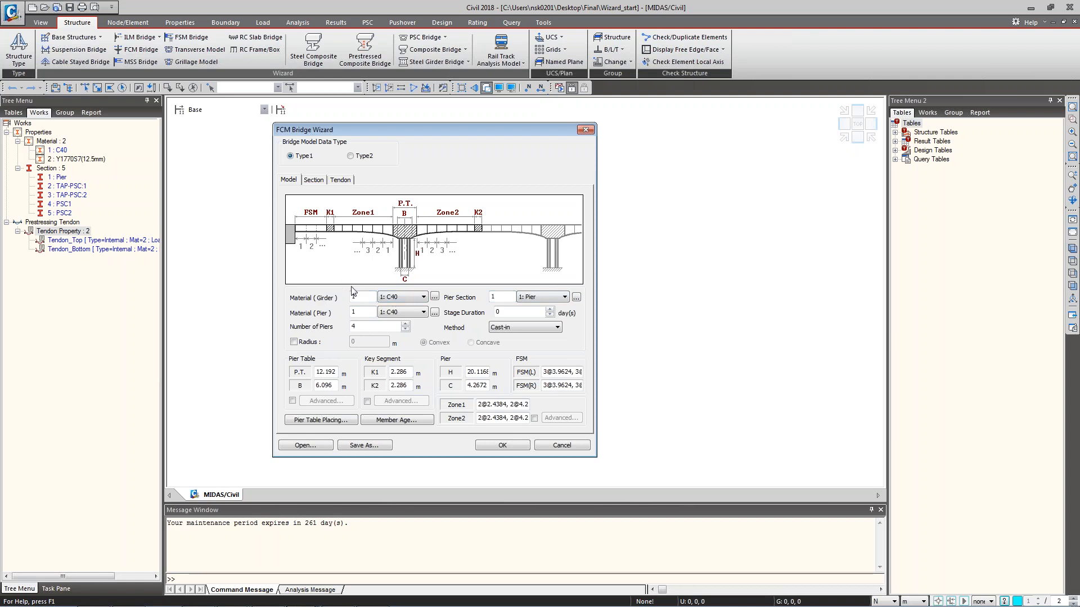
Examine the pier material, pier section and stage duration settings, and try out the Radius option for a curved bridge.
click(393, 312)
click(537, 298)
click(540, 306)
double_click(503, 312)
click(293, 342)
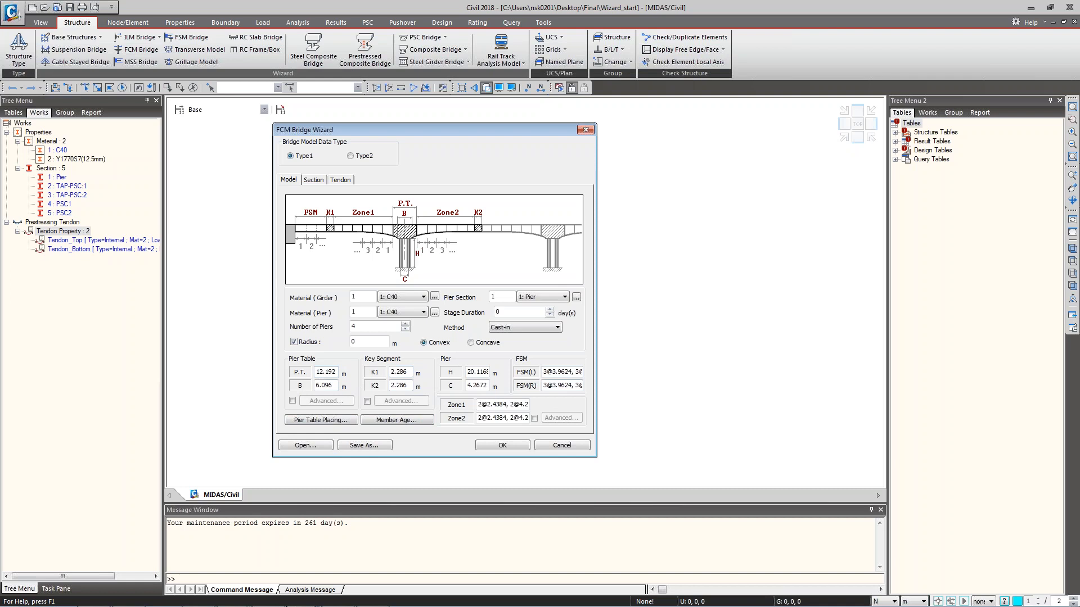
Examine the pier table, key segment, pier, FSM and zone dimensions against the wizard's bridge diagram.
mouse_move(318, 386)
mouse_down()
mouse_move(329, 387)
mouse_move(316, 386)
mouse_up()
click(337, 385)
drag(411, 373, 391, 372)
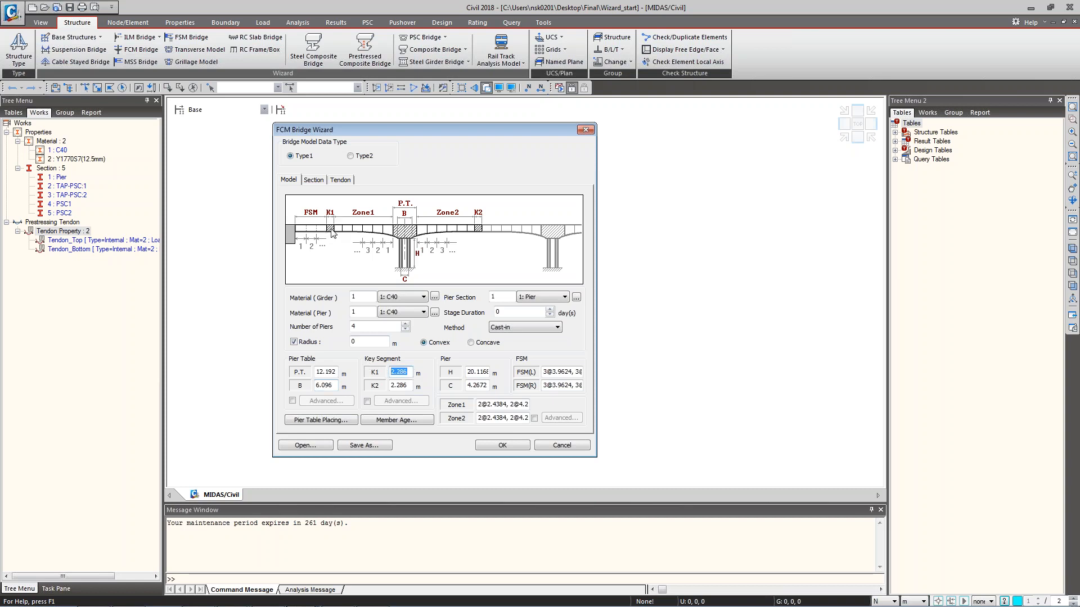
drag(488, 371, 466, 385)
drag(547, 372, 566, 371)
mouse_move(486, 407)
mouse_down()
mouse_move(535, 402)
mouse_move(508, 418)
mouse_move(478, 418)
mouse_move(494, 406)
mouse_move(472, 406)
mouse_up()
click(498, 406)
drag(488, 406, 513, 406)
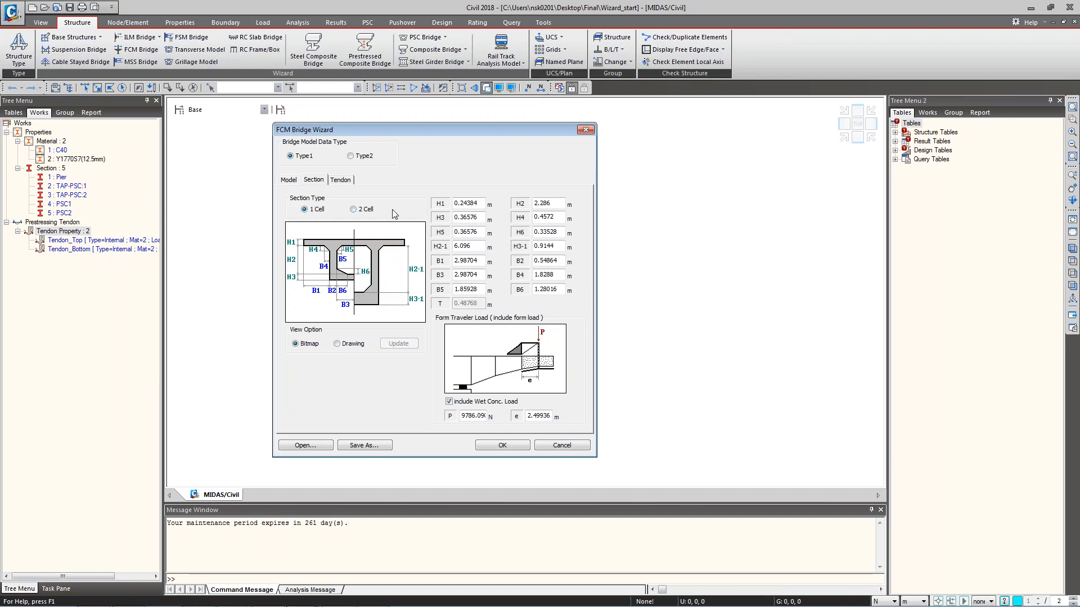
Compare the 2 Cell and 1 Cell section types, keep 1 Cell, and preview the girder section as a drawing.
click(353, 209)
click(313, 211)
click(344, 344)
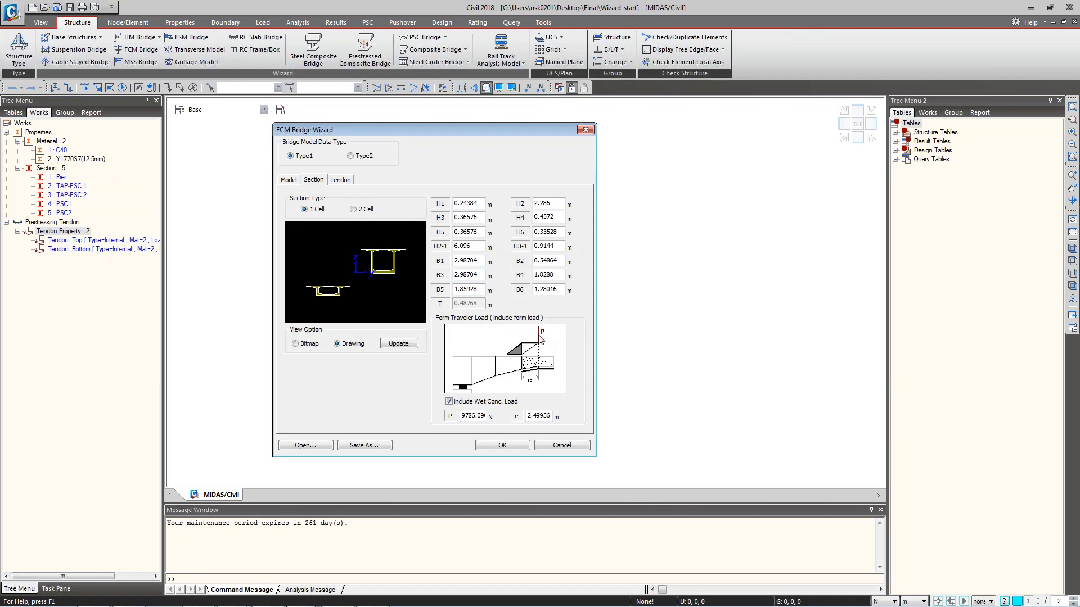
Assign Tendon_Top as the top tendon property and keep Su as the basis for the top and bottom jacking stresses.
click(342, 180)
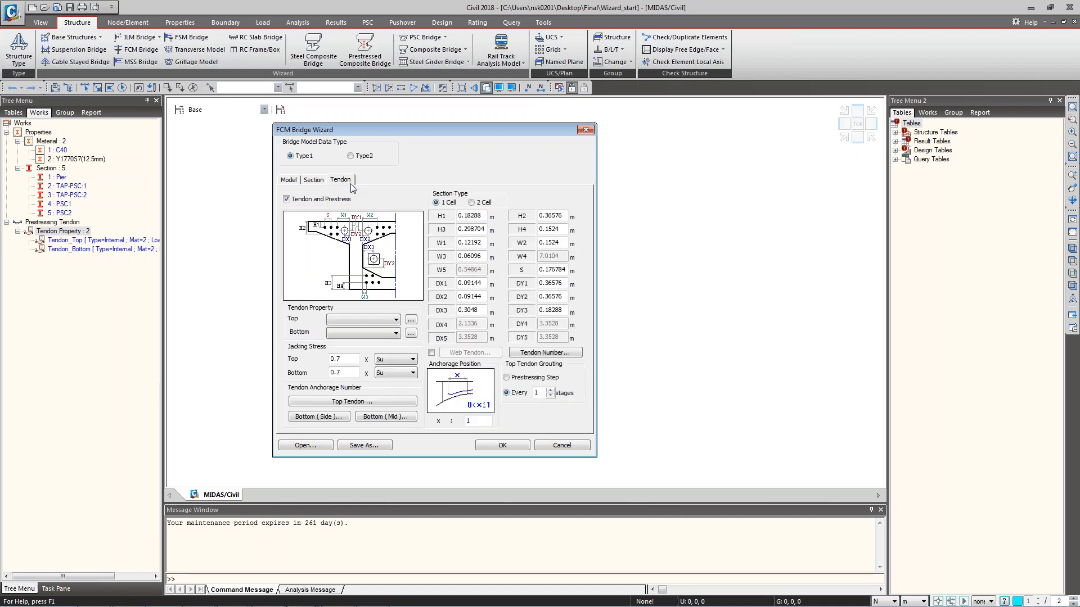
click(378, 322)
click(369, 331)
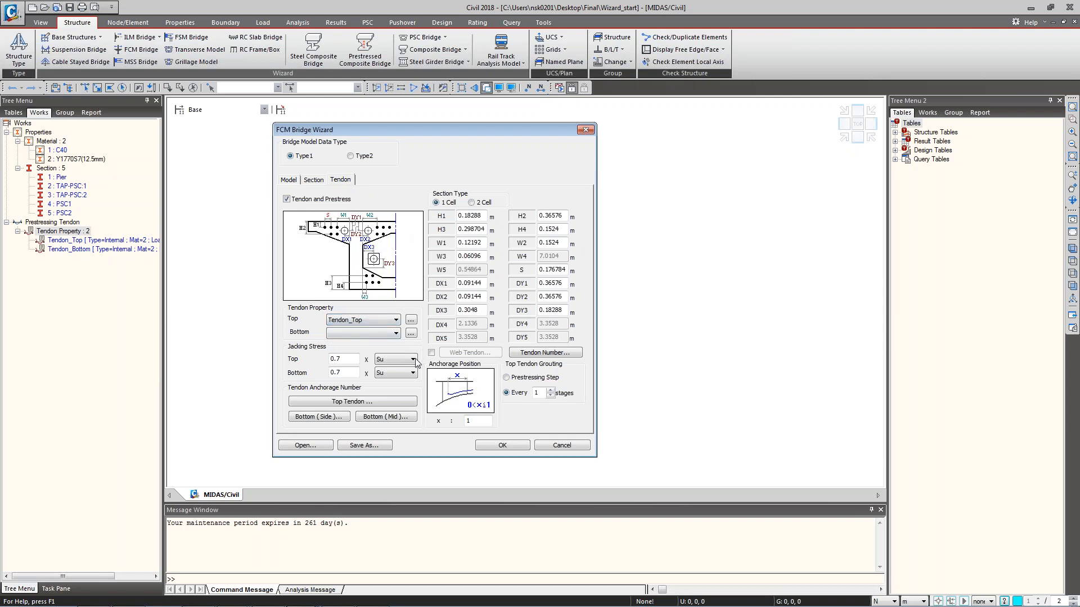
click(308, 359)
click(406, 363)
click(387, 371)
click(410, 374)
Review the top tendon anchorage numbers per segment and close their dialog without changes.
click(341, 402)
scroll(475, 268, down, 1)
scroll(475, 292, up, 2)
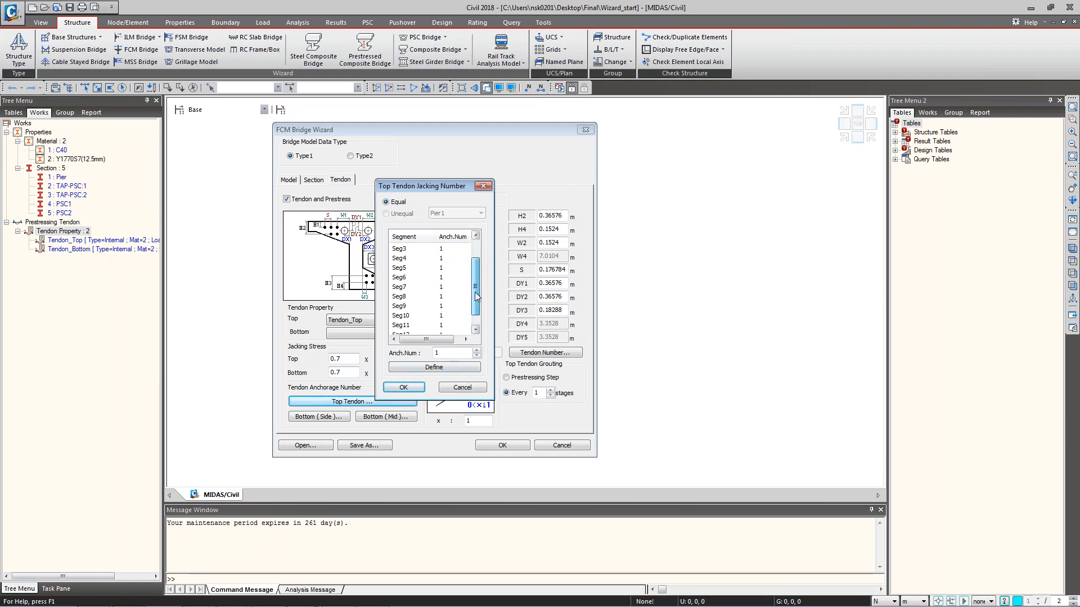
click(463, 388)
Review the tendon distance H1 and the tendon numbers N1 to N8, cancel without changes, and return to the model settings.
double_click(463, 216)
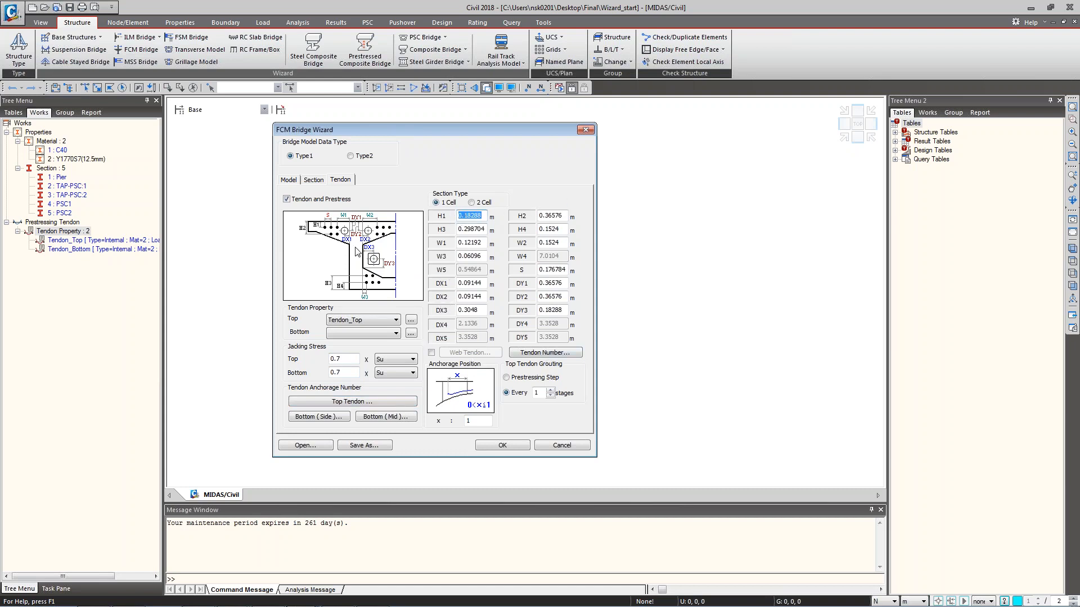
click(554, 353)
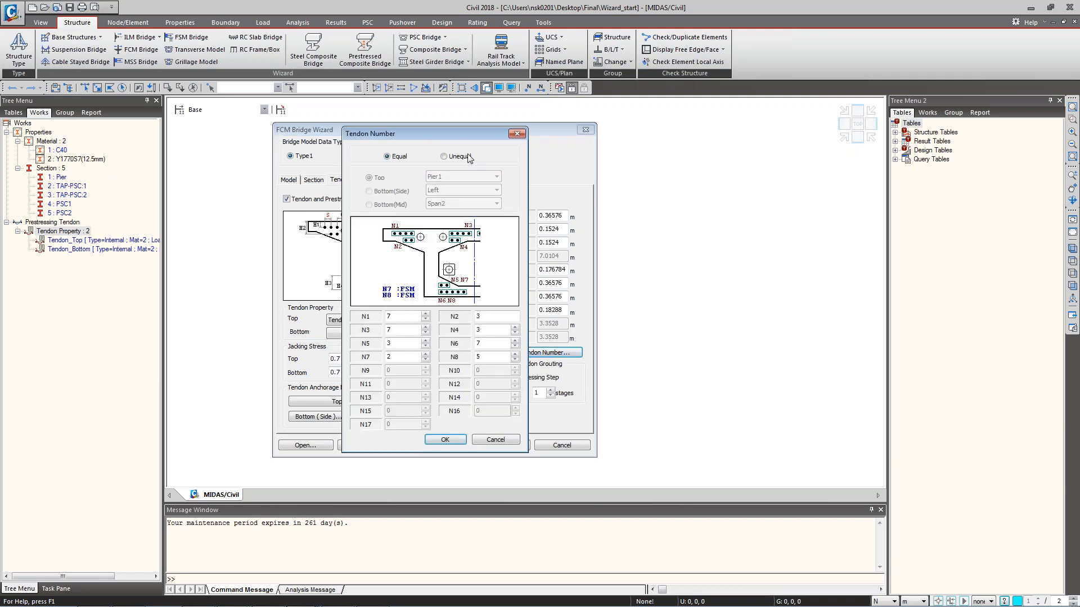
drag(477, 136, 728, 138)
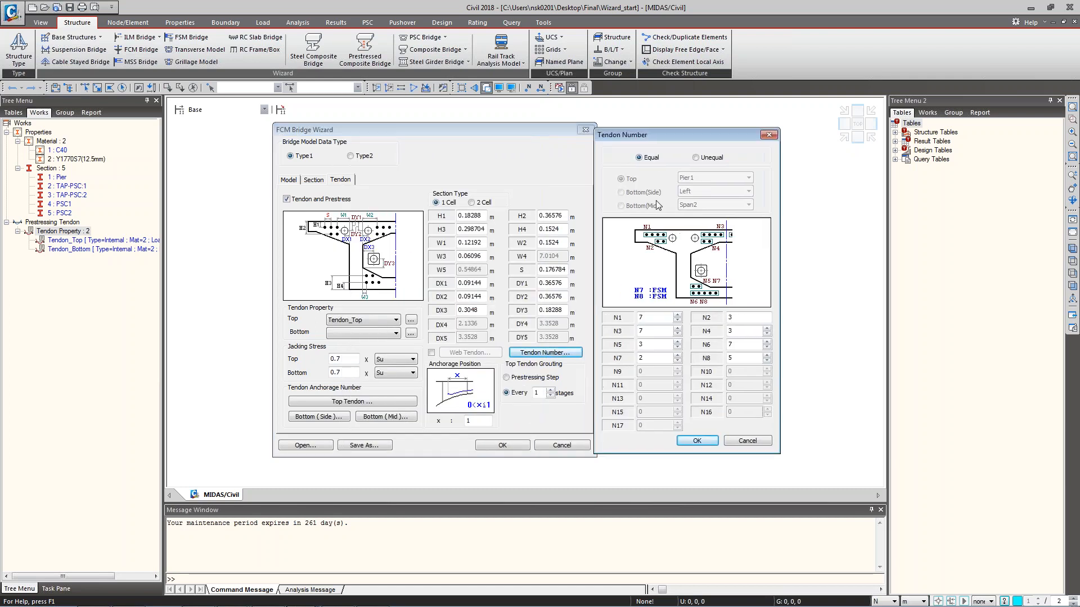
click(749, 442)
click(293, 181)
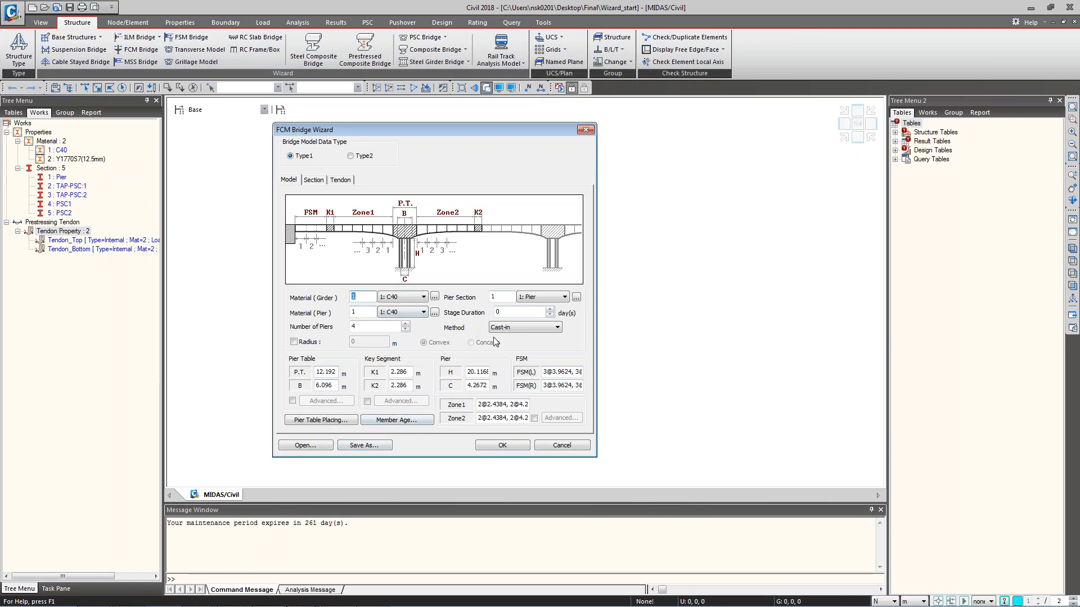
Load the saved wizard data file Wizard.wzd into the FCM Bridge Wizard.
click(318, 446)
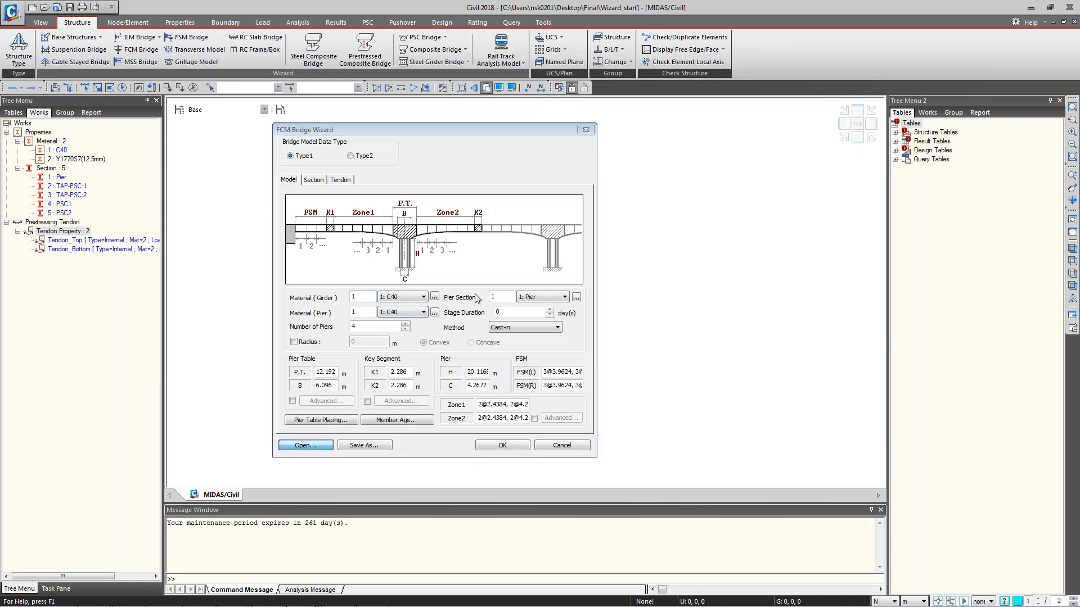
click(439, 213)
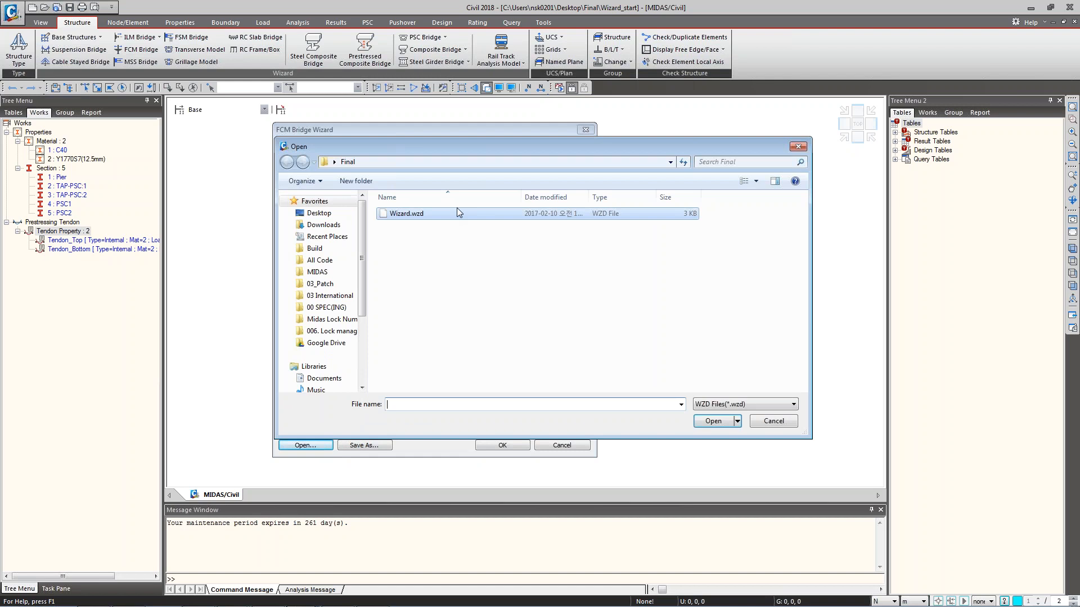
click(713, 422)
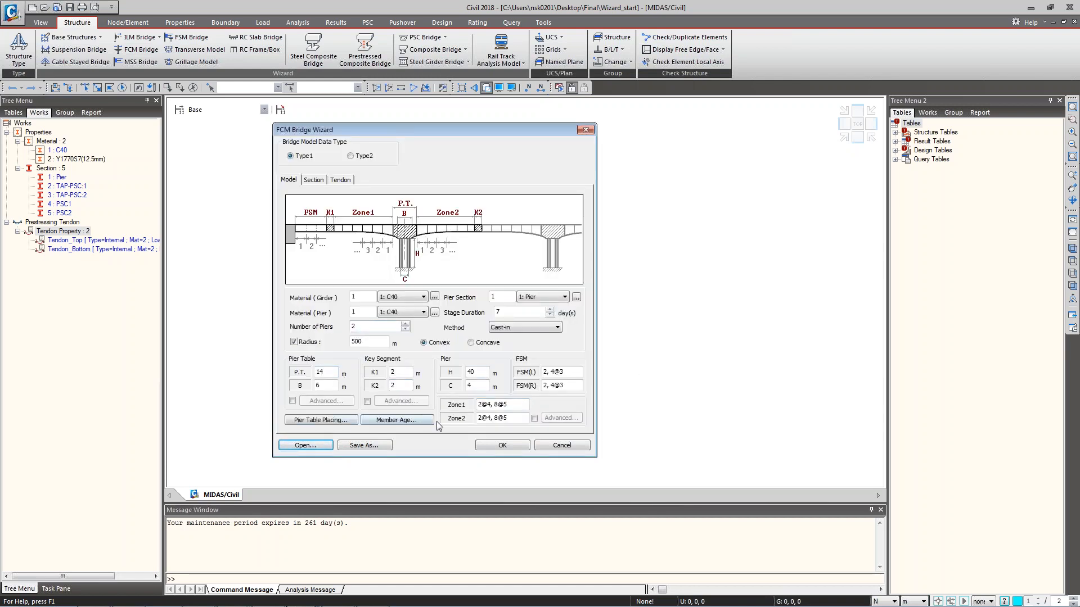
Check the loaded section and tendon settings, return to the model settings, and generate the bridge model.
click(314, 180)
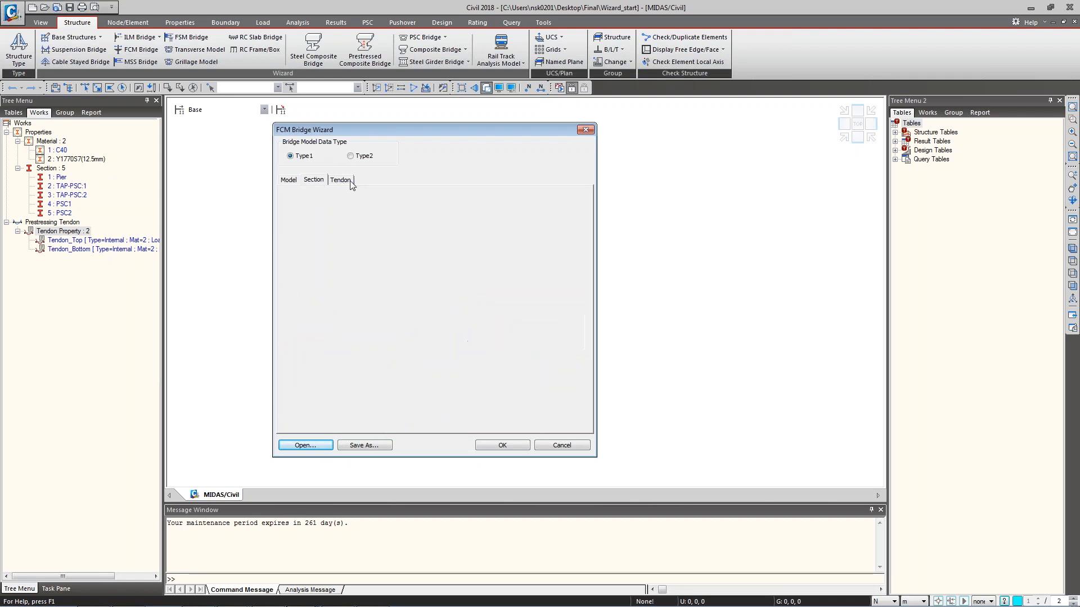
click(340, 180)
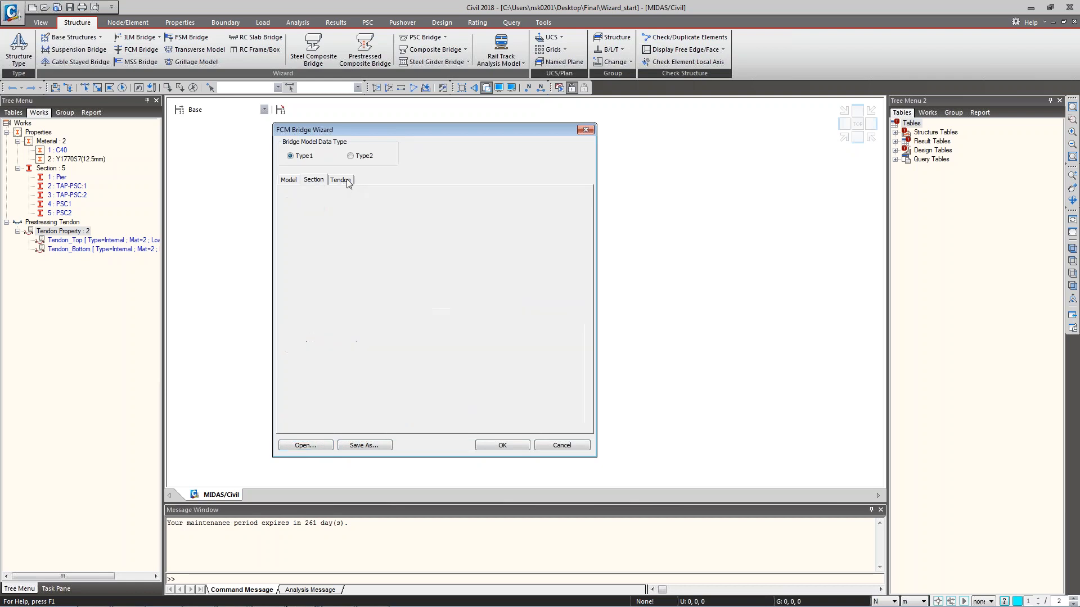
click(289, 180)
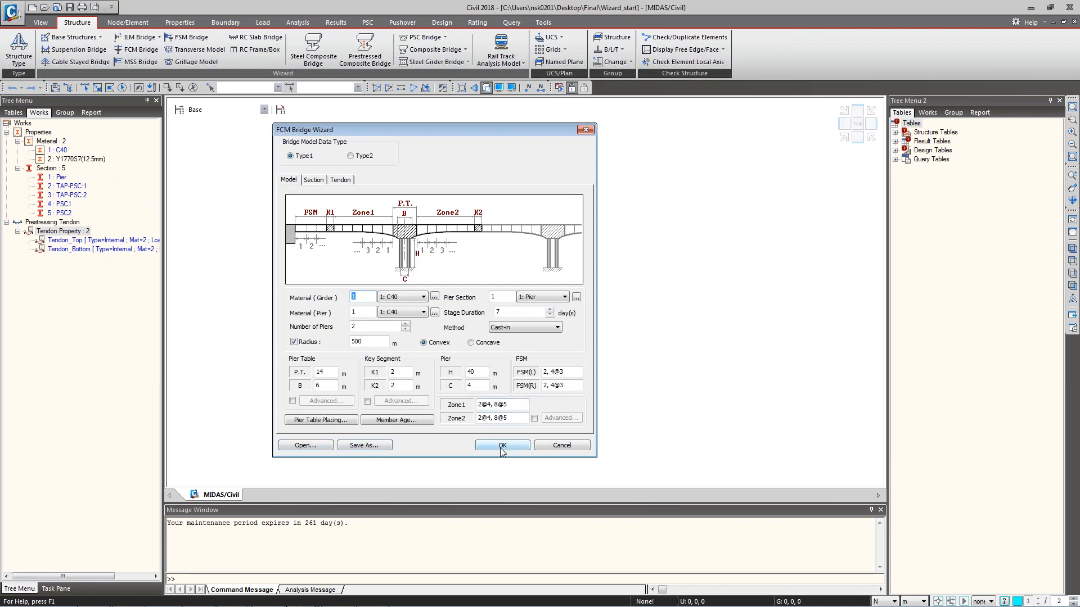
click(517, 446)
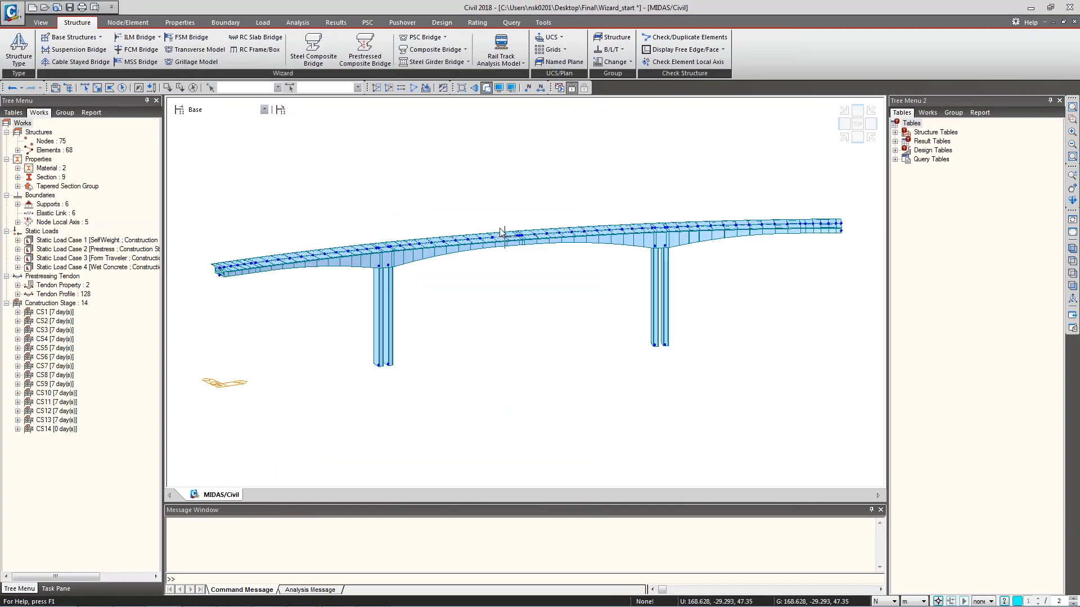
Switch the generated bridge to construction stage CS1 and display its tendon profiles.
ctrl+middle_drag(457, 270, 481, 291)
click(135, 240)
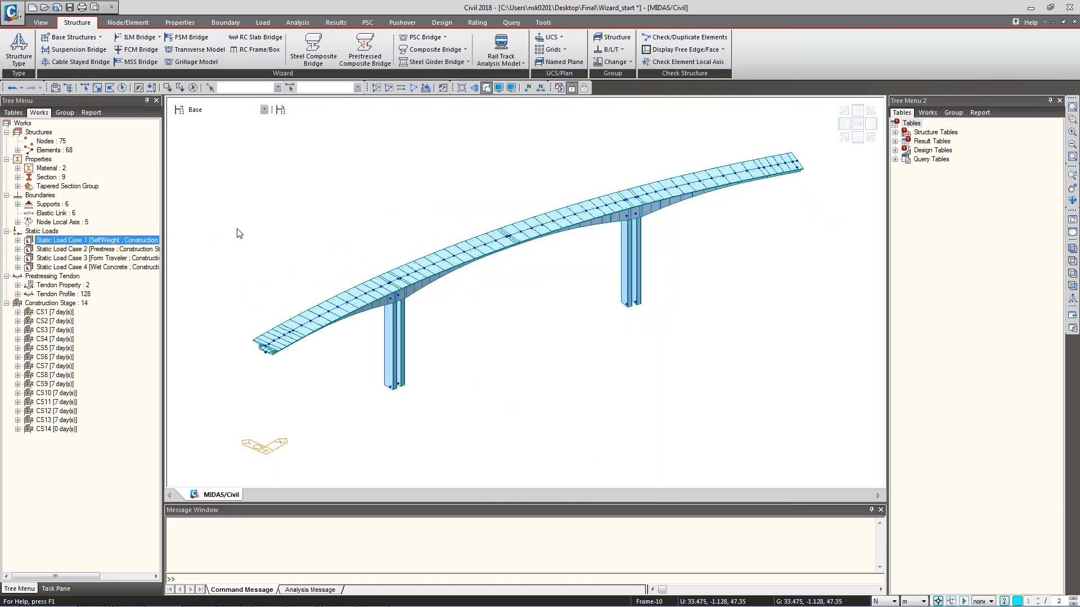
click(242, 110)
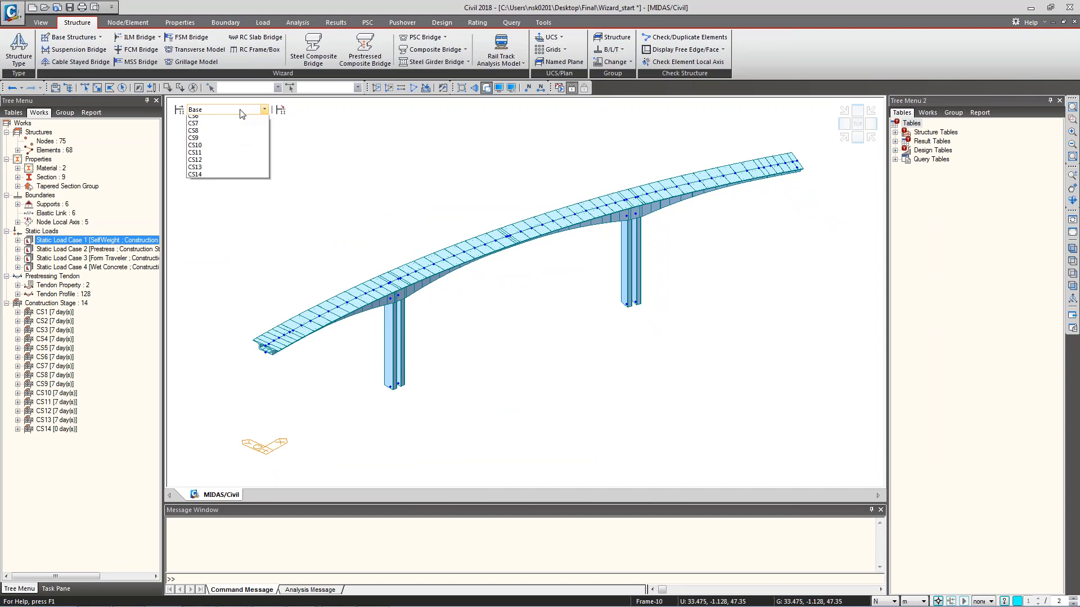
click(239, 127)
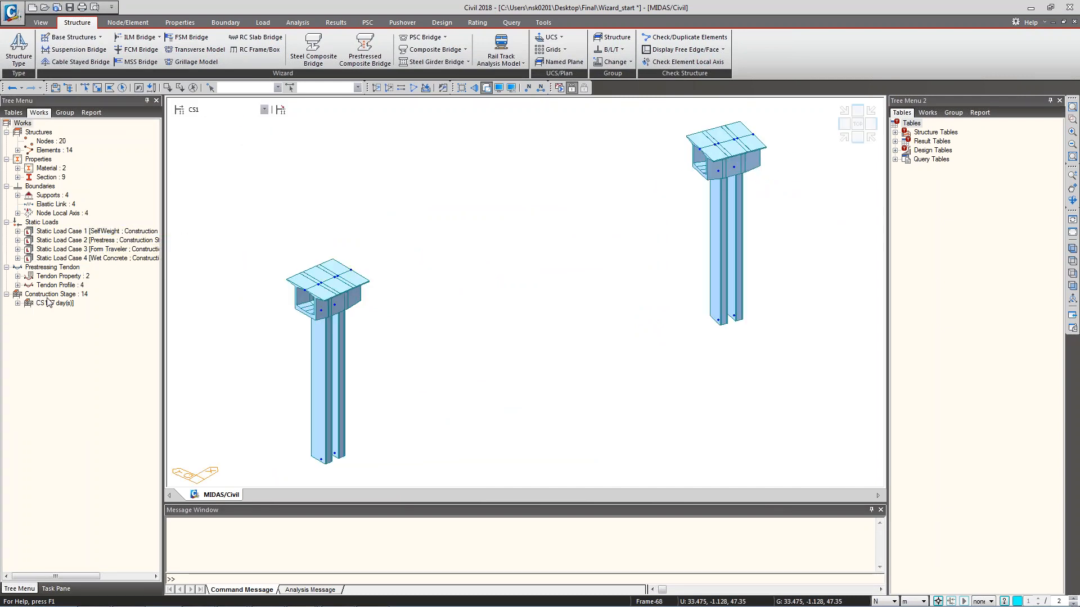
double_click(71, 285)
right_click(70, 285)
click(98, 290)
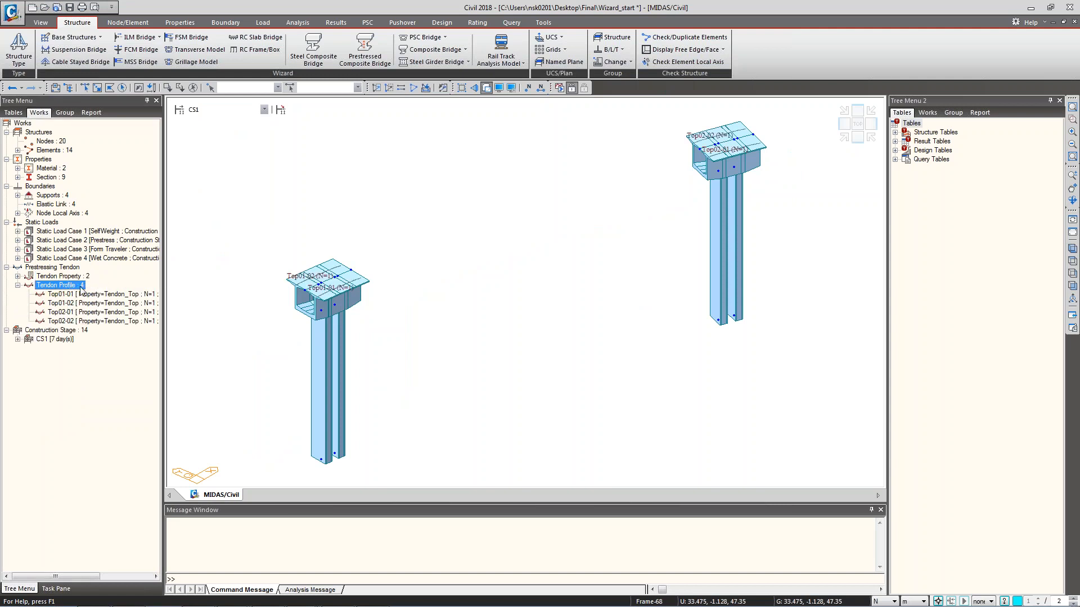
Step through the construction stages up to CS8 to examine the segments and tendons, and go back to CS6.
click(214, 109)
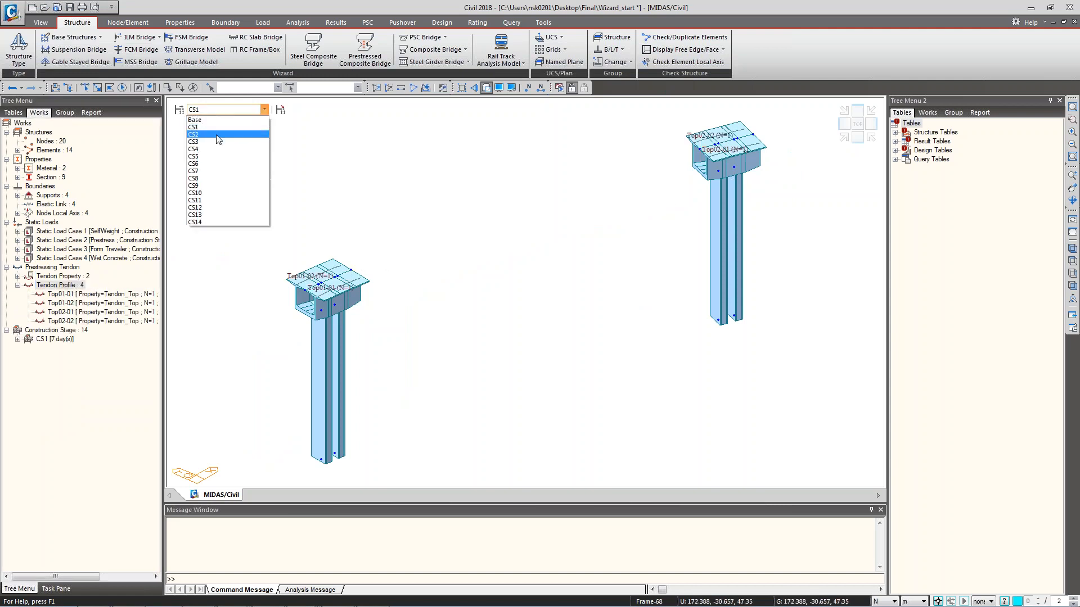
scroll(198, 107, down, 2)
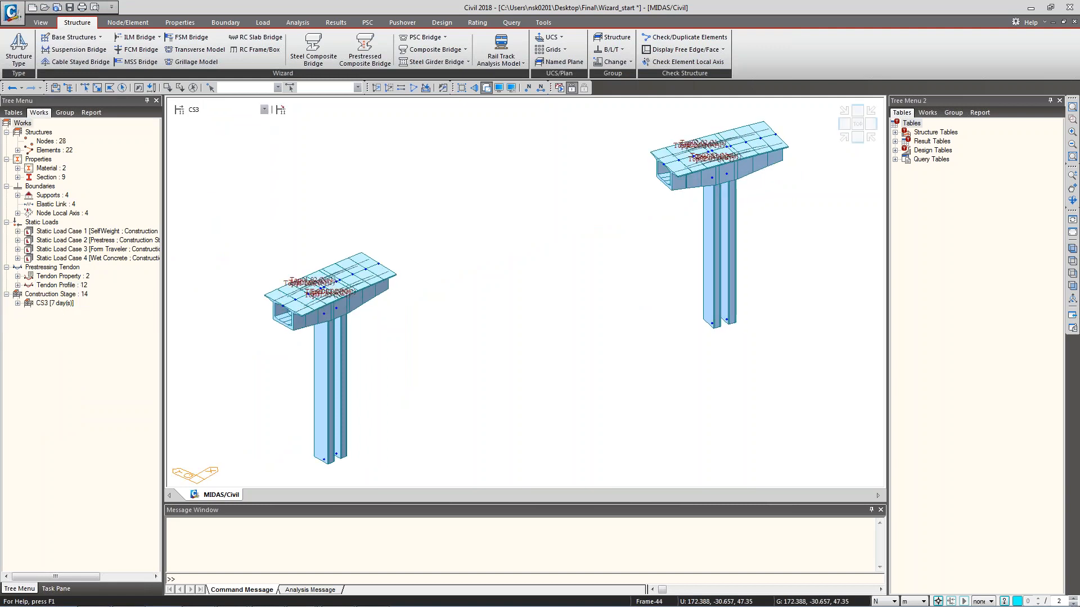
key(Down)
key(Down)
key(Down)
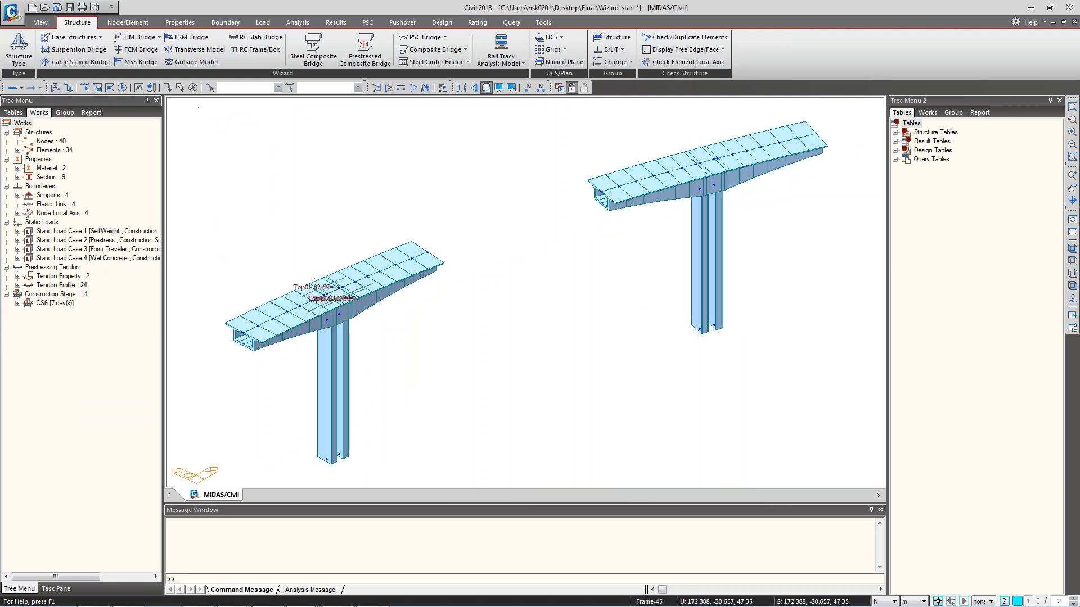
key(Down)
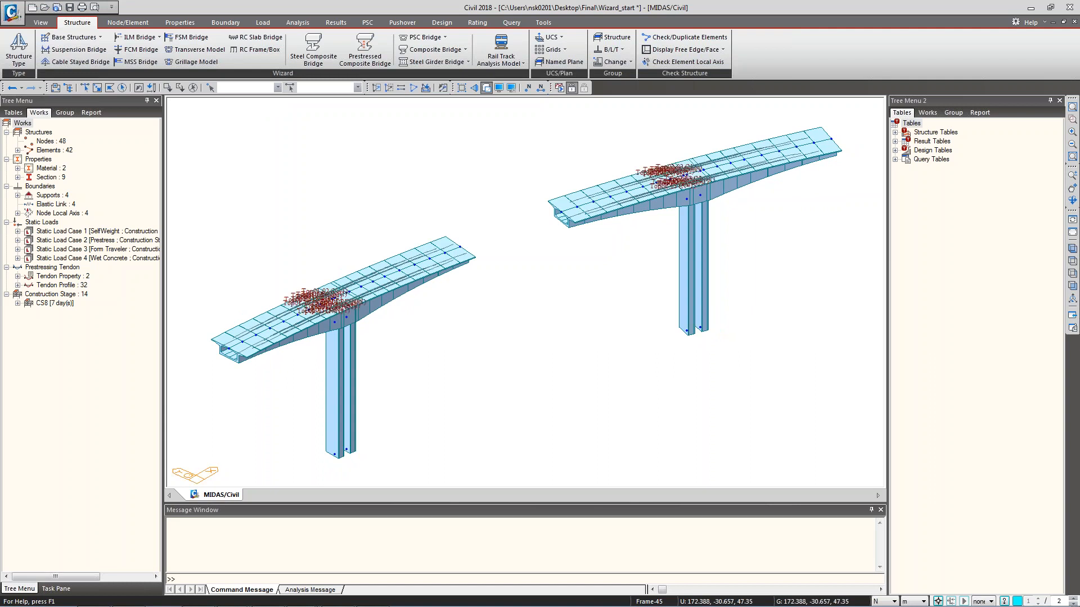
key(Up)
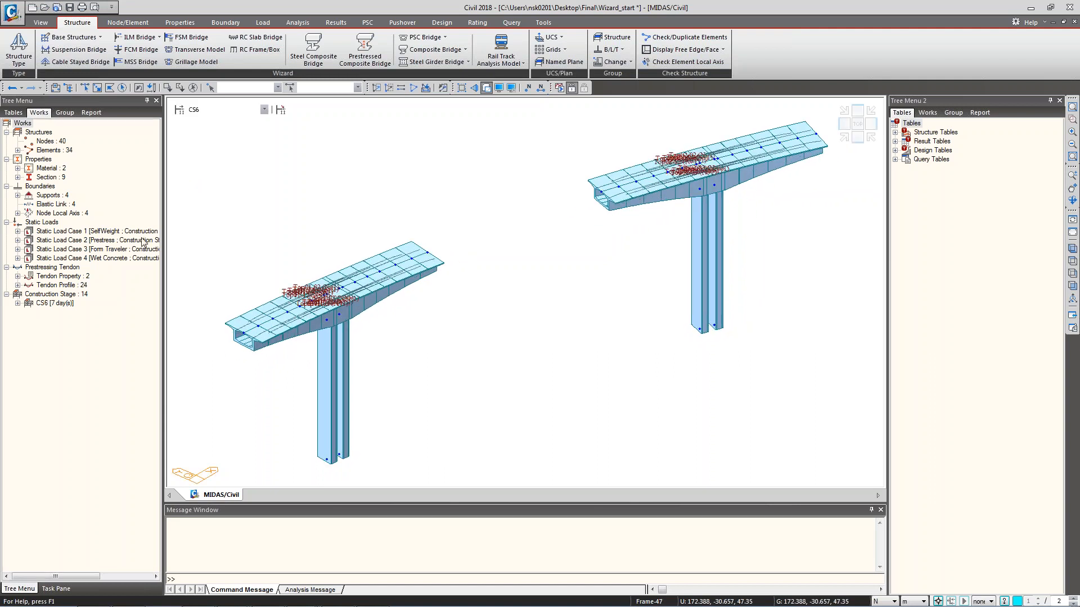
Hide all tendon profiles in stage CS6.
click(63, 285)
double_click(66, 285)
right_click(68, 286)
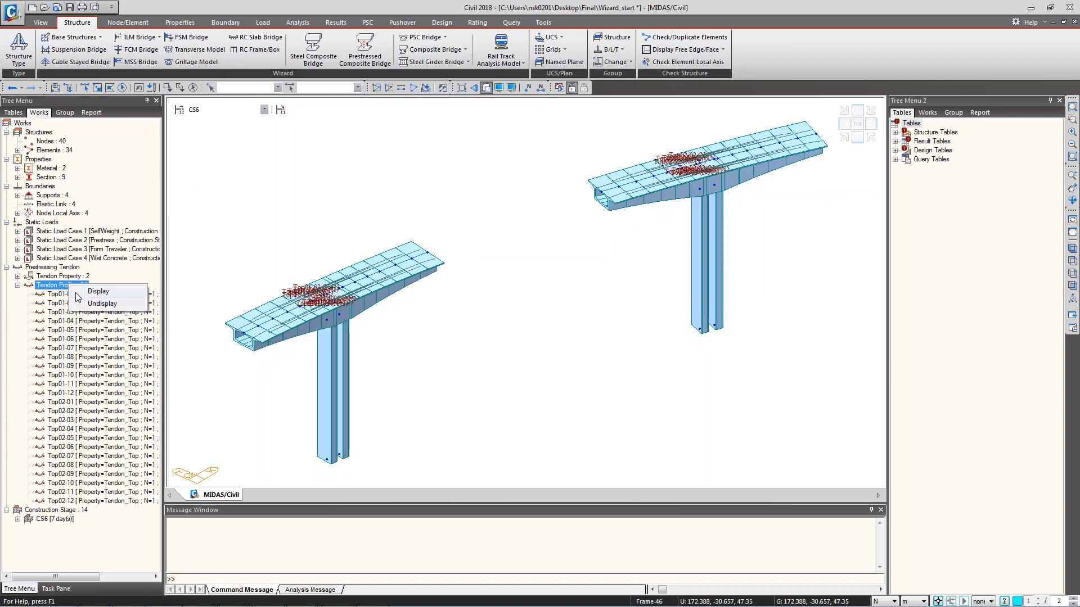
click(90, 305)
click(18, 285)
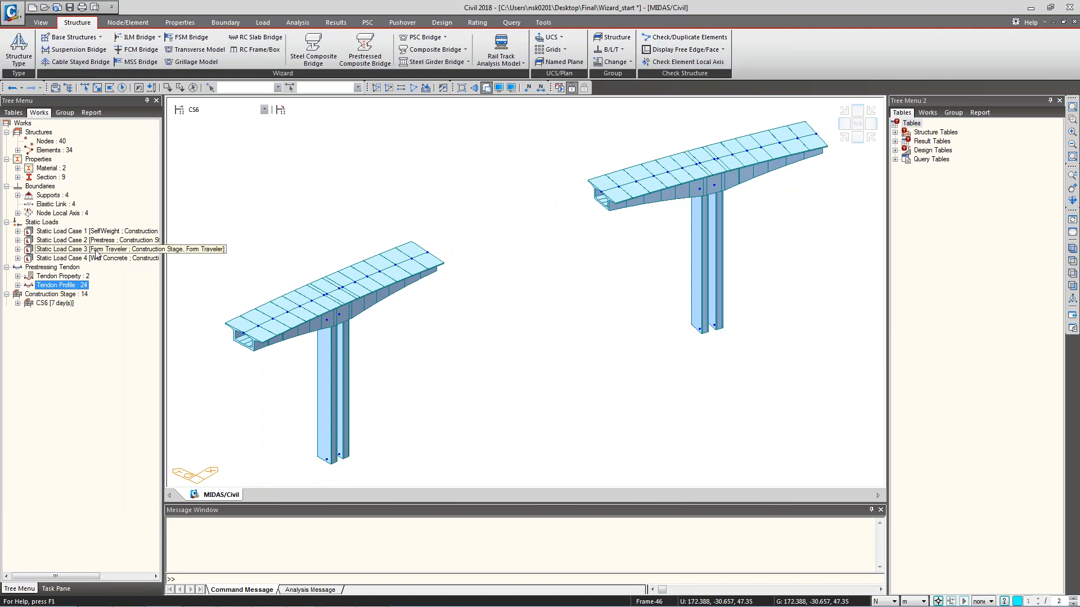
Display the nodal loads of the Form Traveler load case in stage CS6 and set the force unit to kN.
double_click(97, 254)
right_click(76, 258)
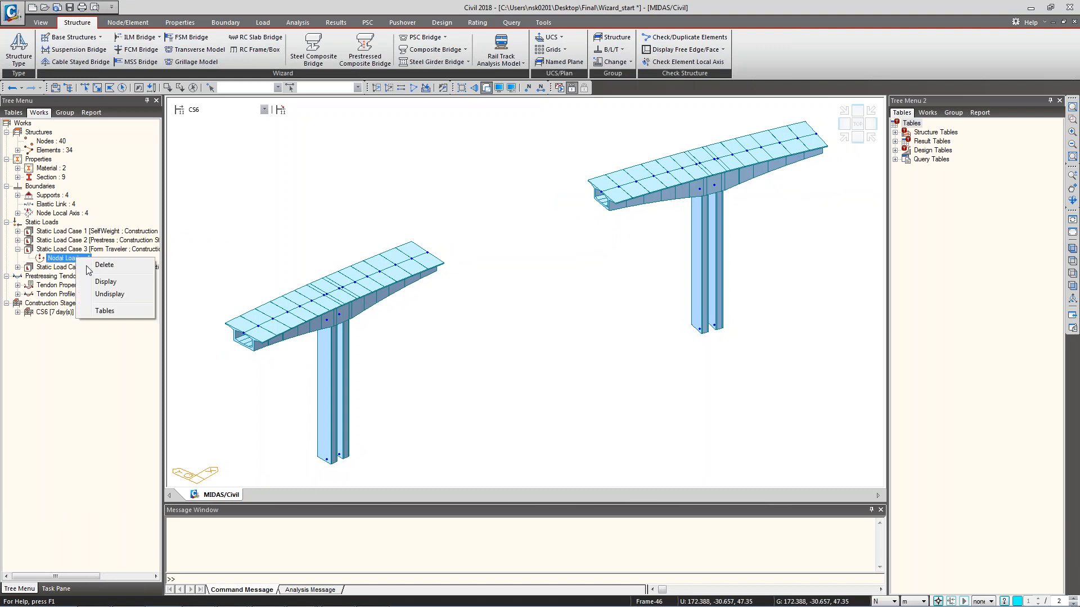
click(121, 280)
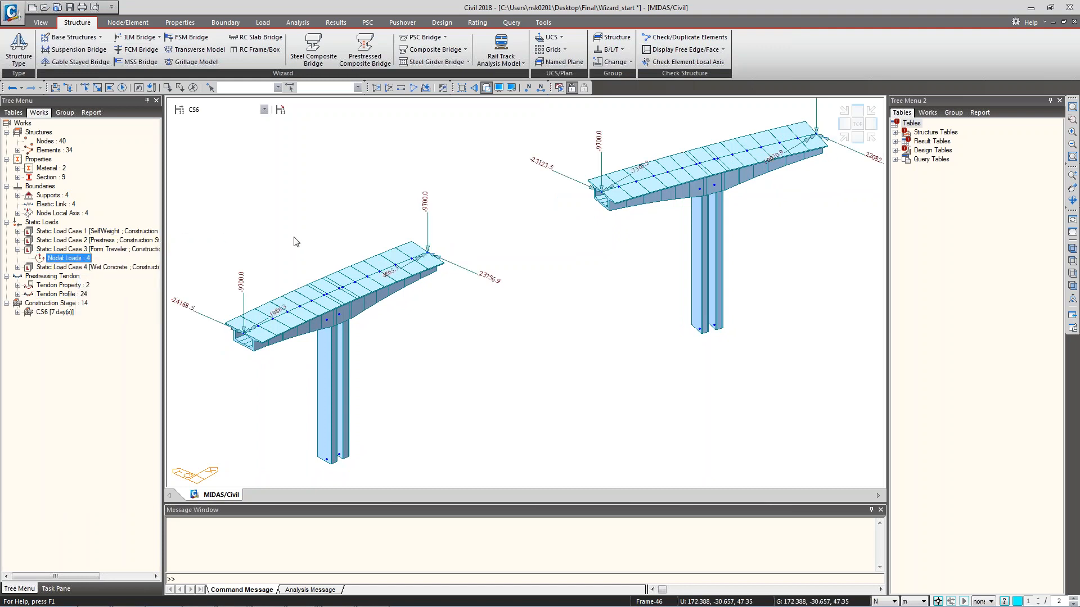
click(893, 601)
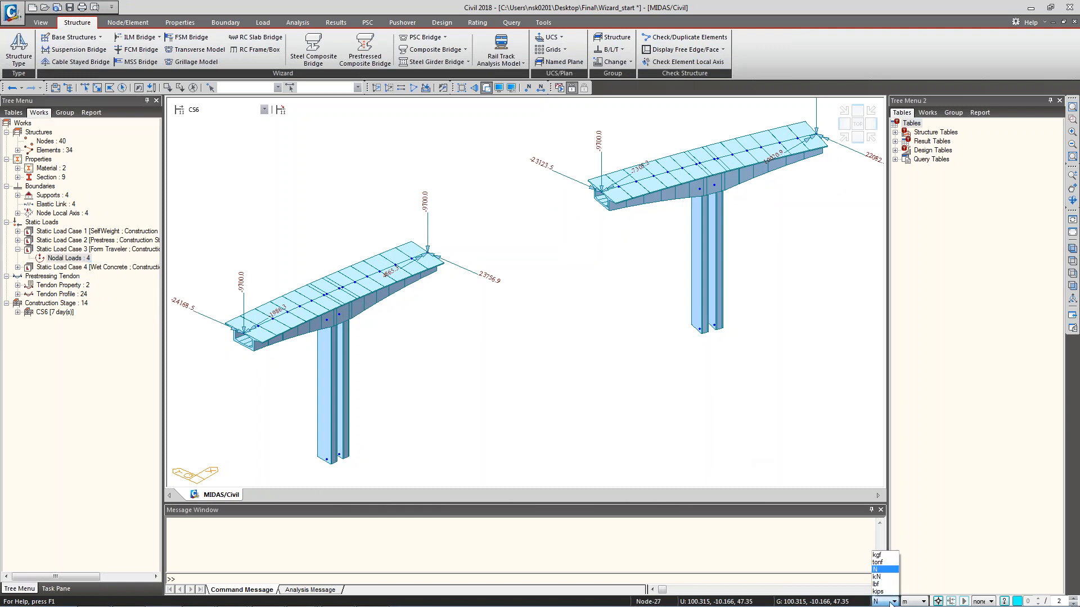
click(893, 577)
Step through stages CS1 to CS11 to examine how the form traveler loads move as the cantilevers grow.
click(231, 109)
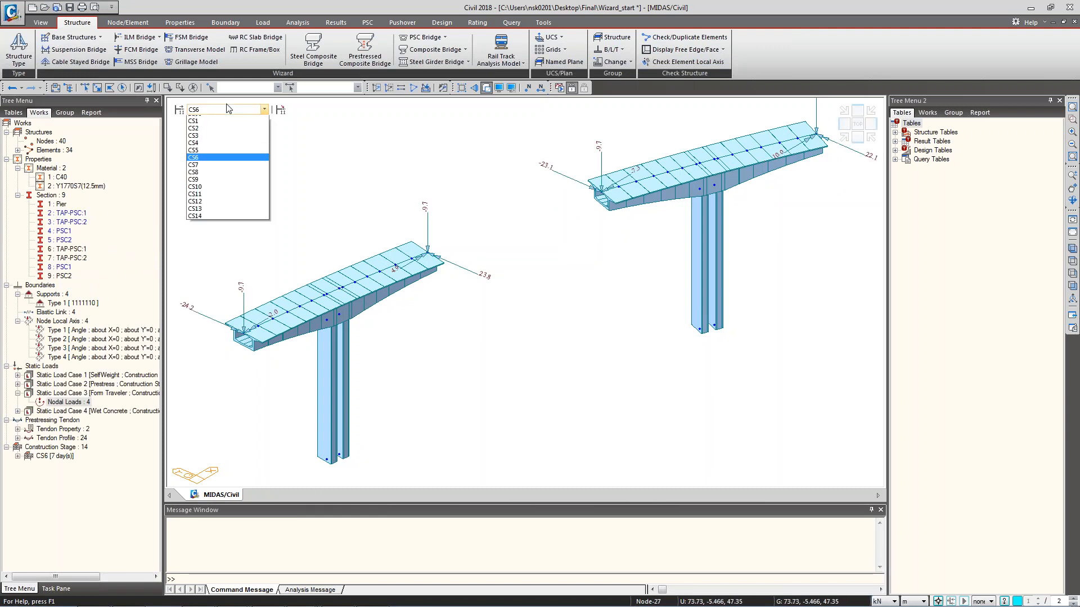
click(230, 128)
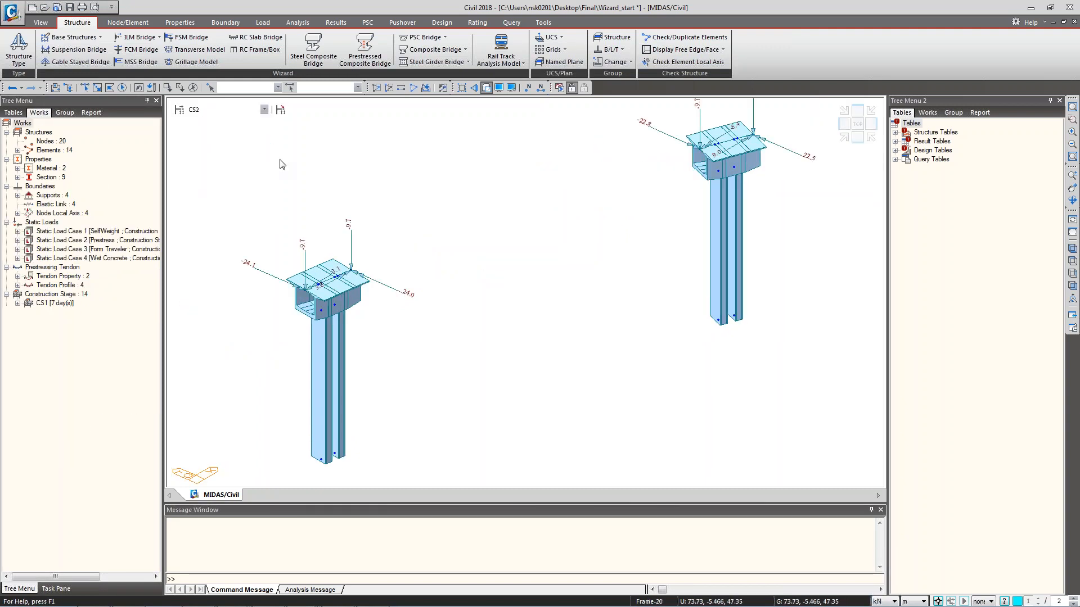
key(Down)
key(Down)
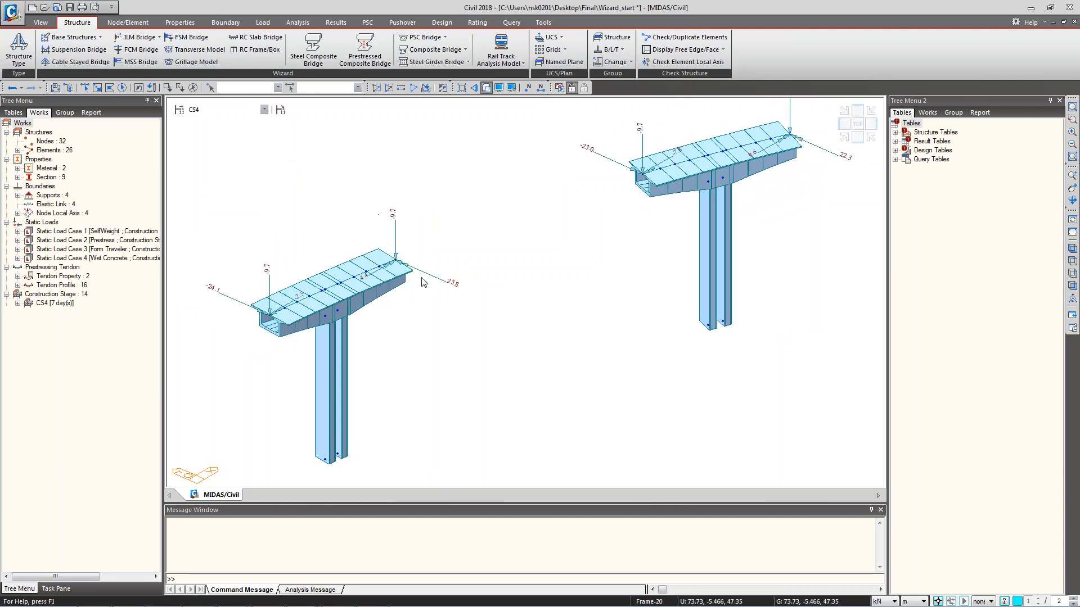
key(Down)
key(Down)
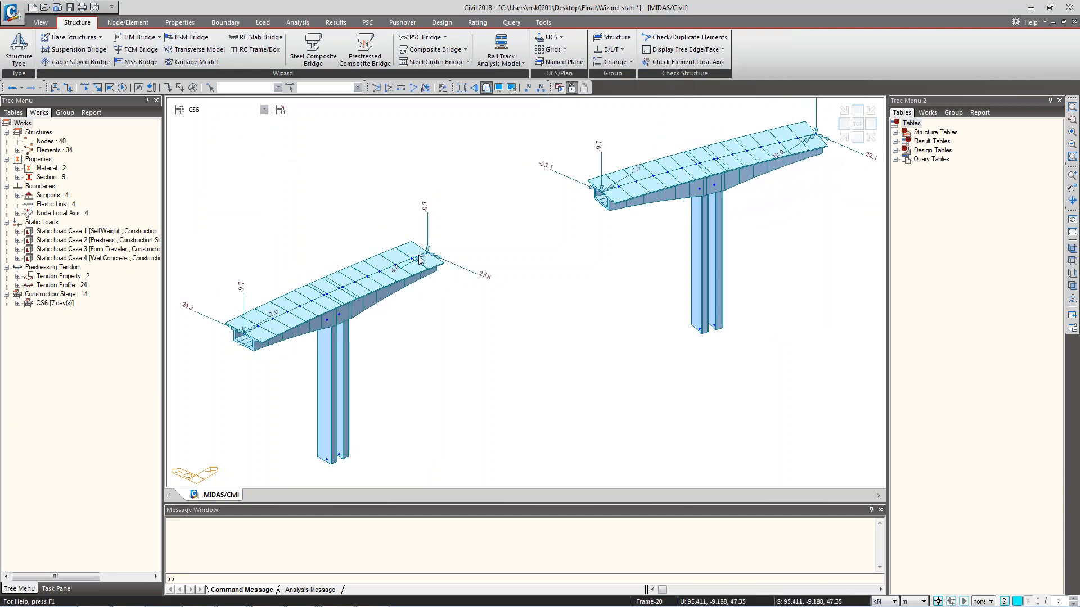
key(Down)
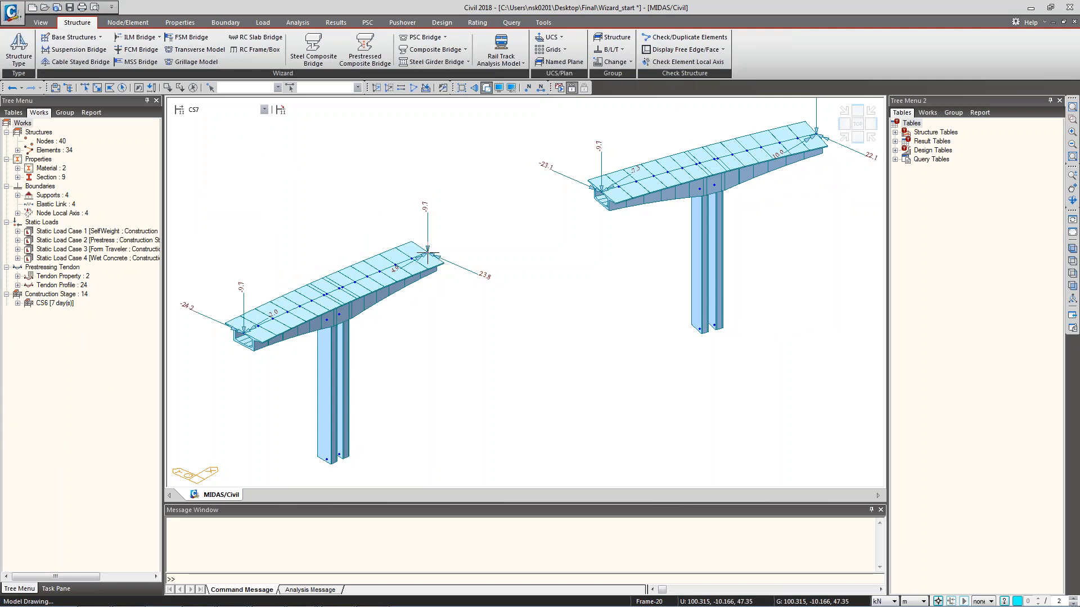
key(Down)
key(Down)
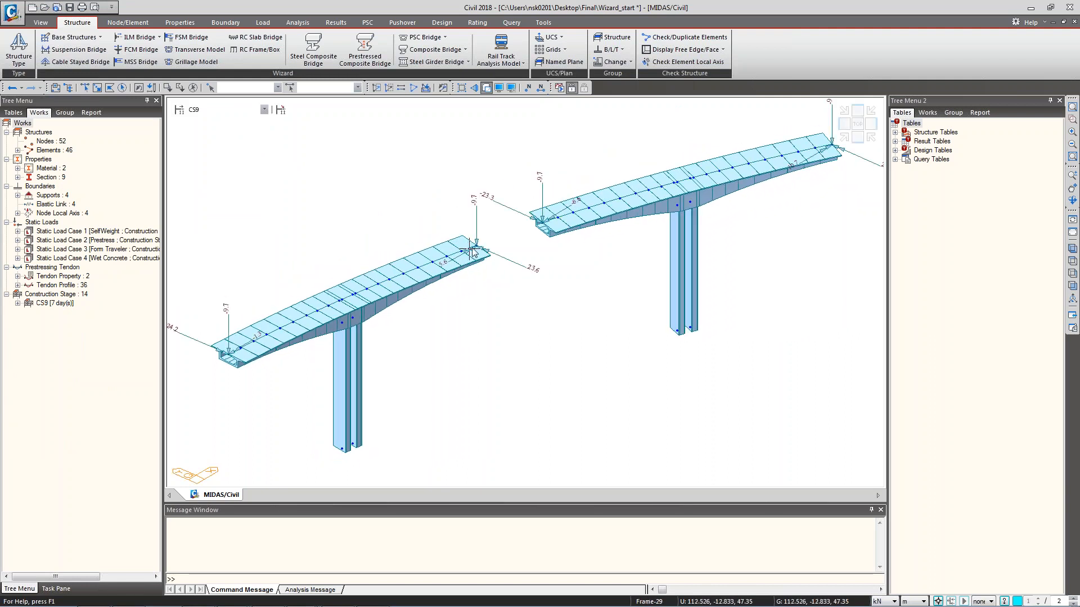
key(Down)
key(Down)
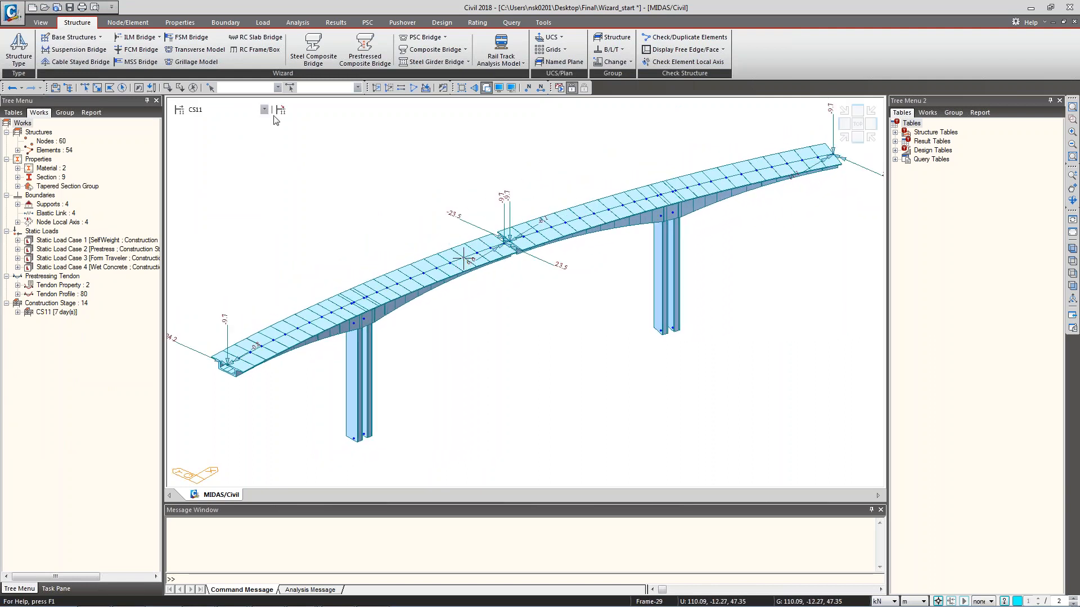
Return to the Base stage and look at the tendon prestress loads of the Prestress load case.
click(220, 110)
click(230, 126)
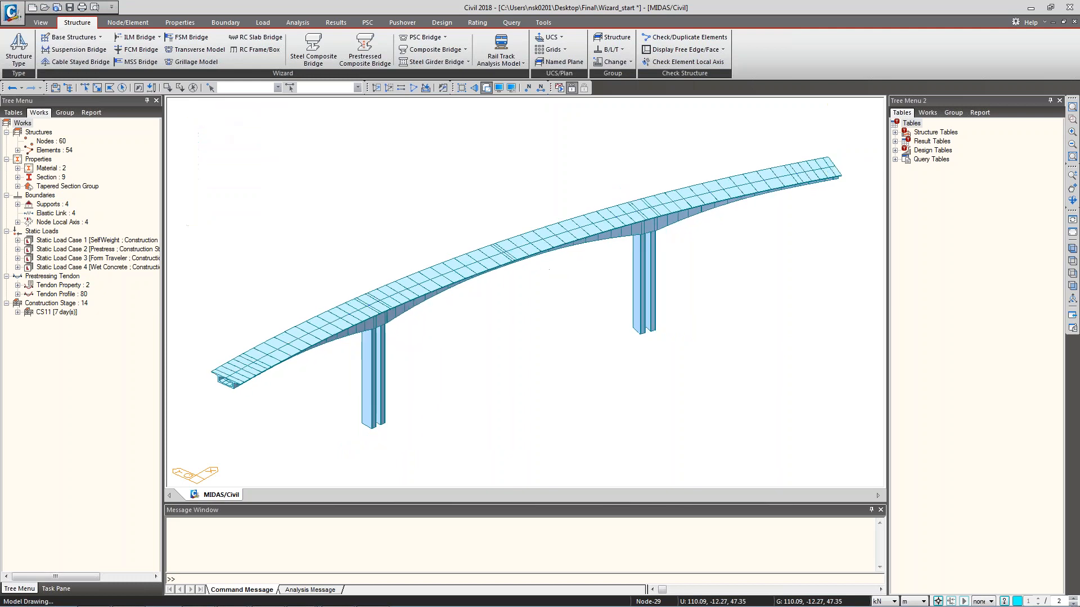
click(86, 251)
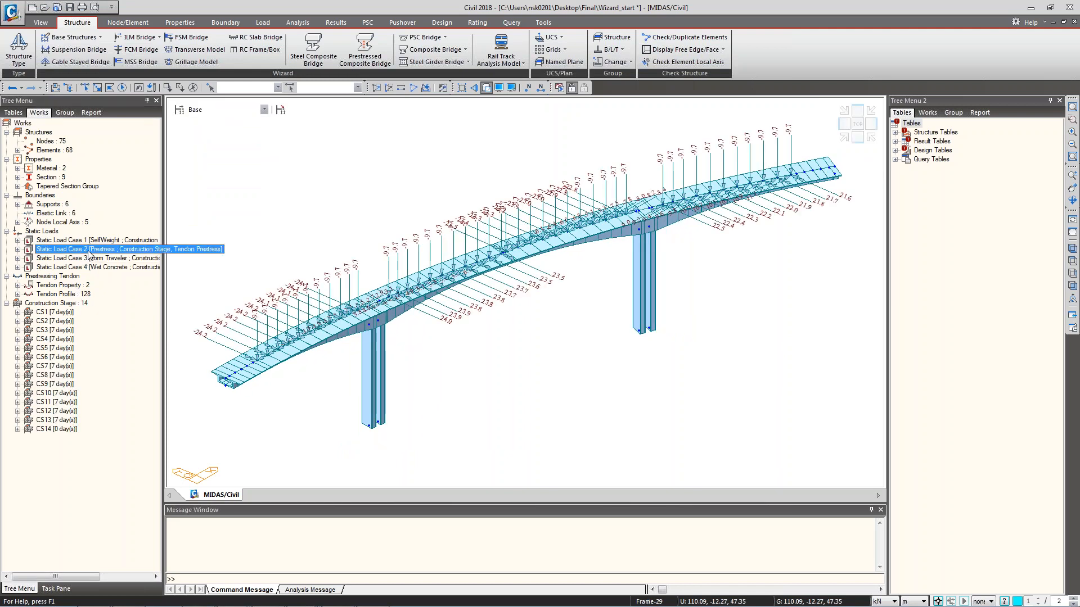
double_click(88, 251)
right_click(88, 258)
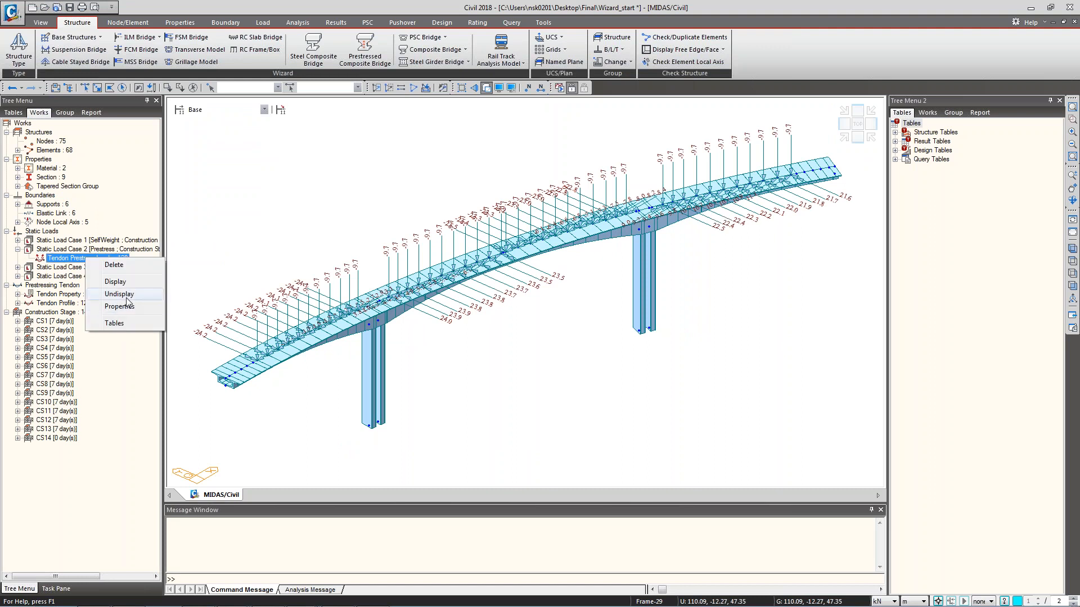
key(Escape)
Hide the Form Traveler nodal loads on the Base model and collapse the Prestress load case.
click(103, 268)
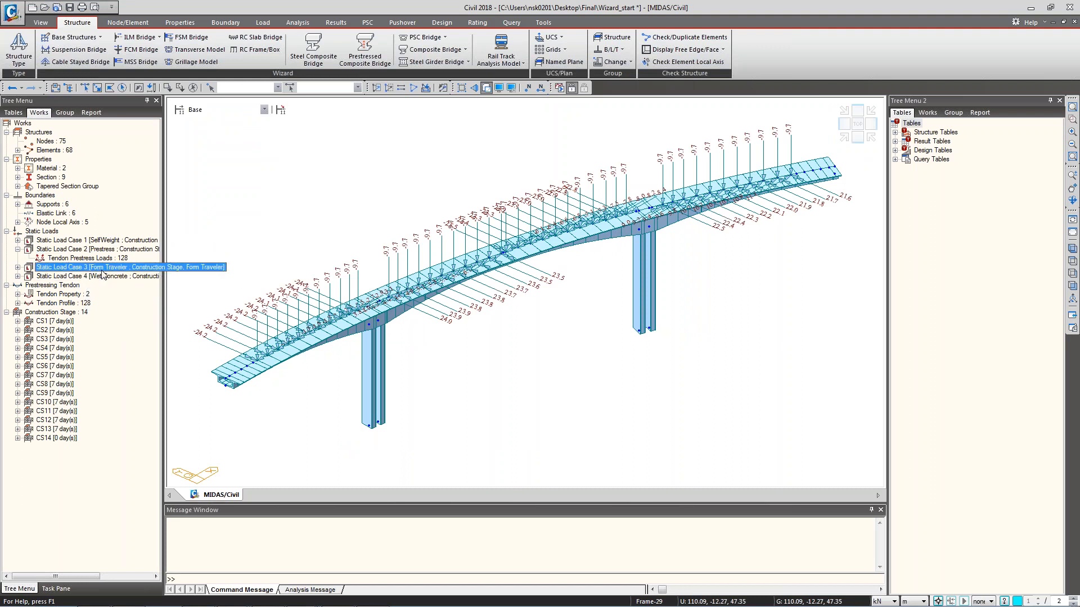
right_click(84, 273)
click(113, 311)
click(17, 249)
click(294, 229)
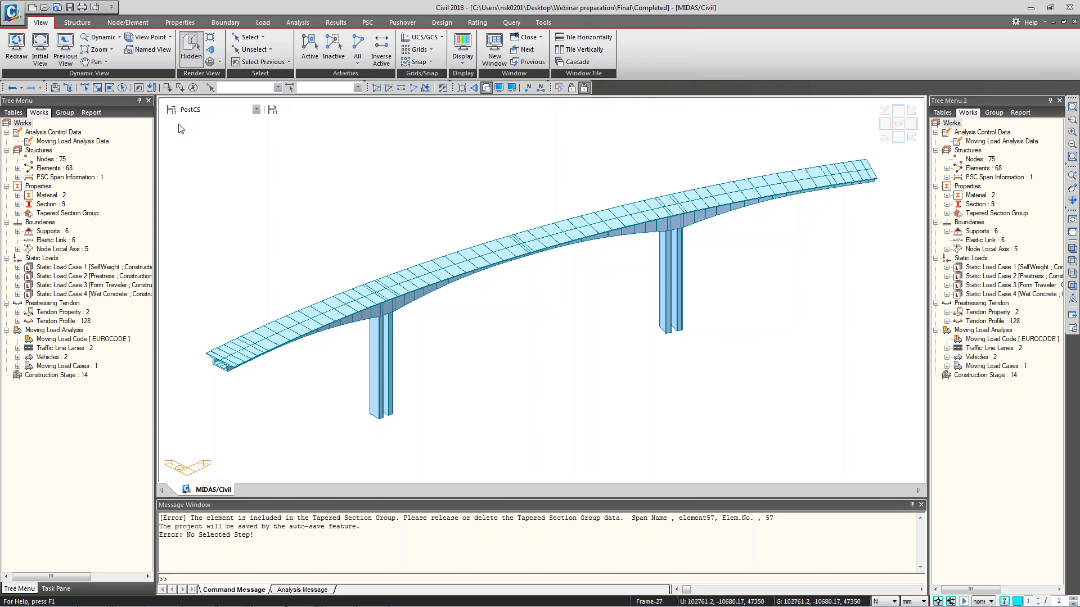
Display the FXYZ reaction forces for MVmax: MVL1 with values and legend shown.
click(335, 22)
click(78, 37)
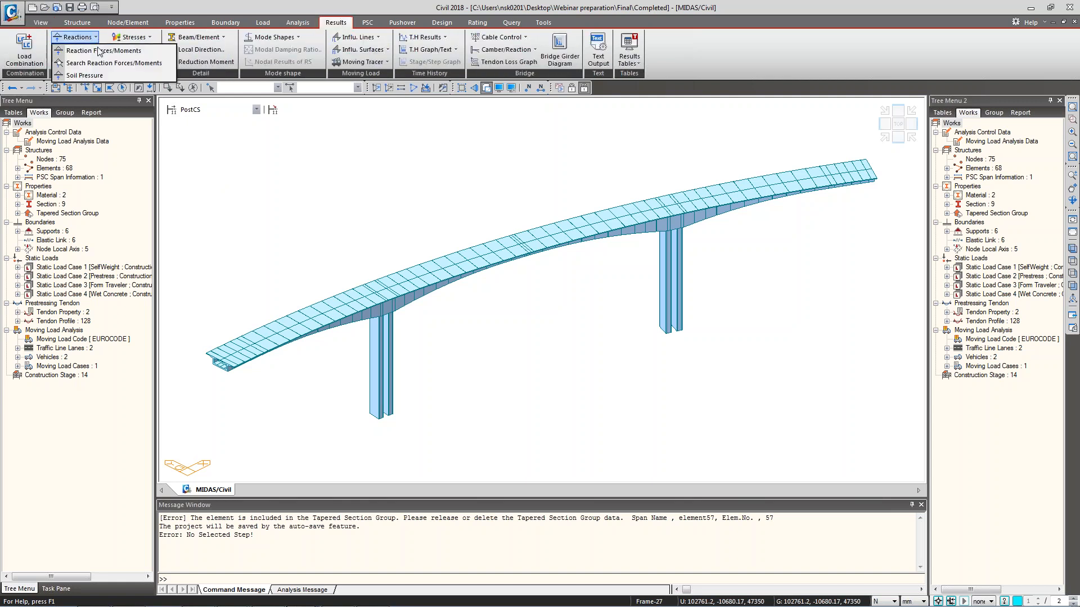
click(76, 38)
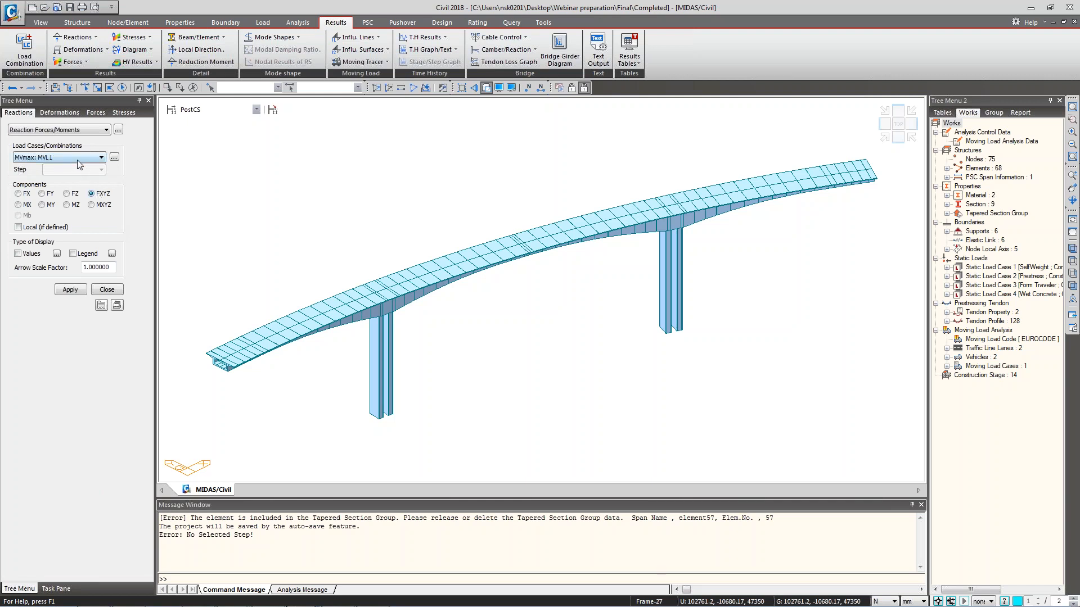
click(79, 256)
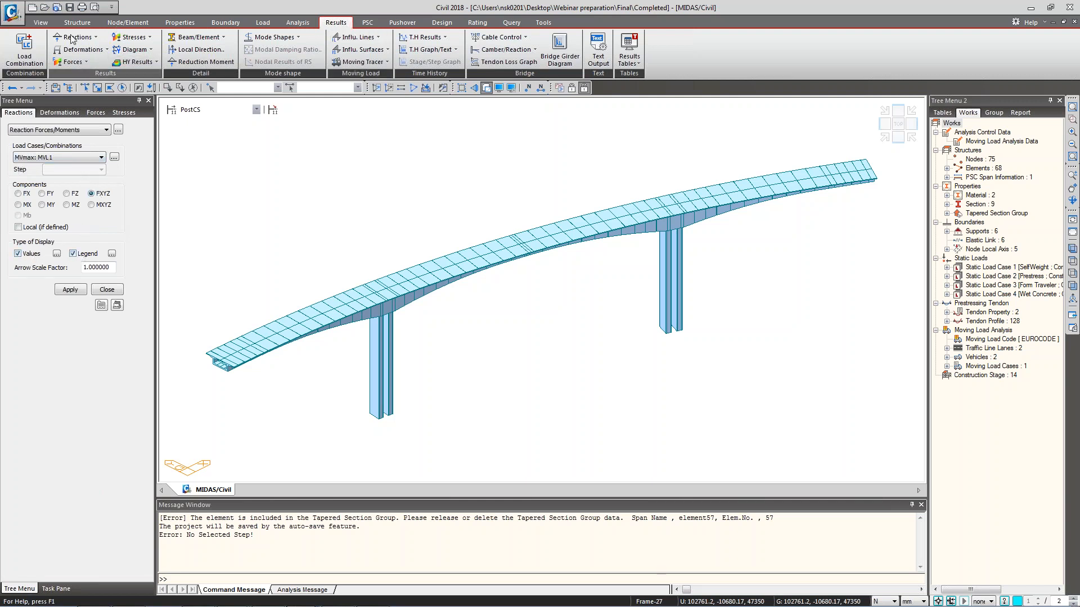
click(62, 157)
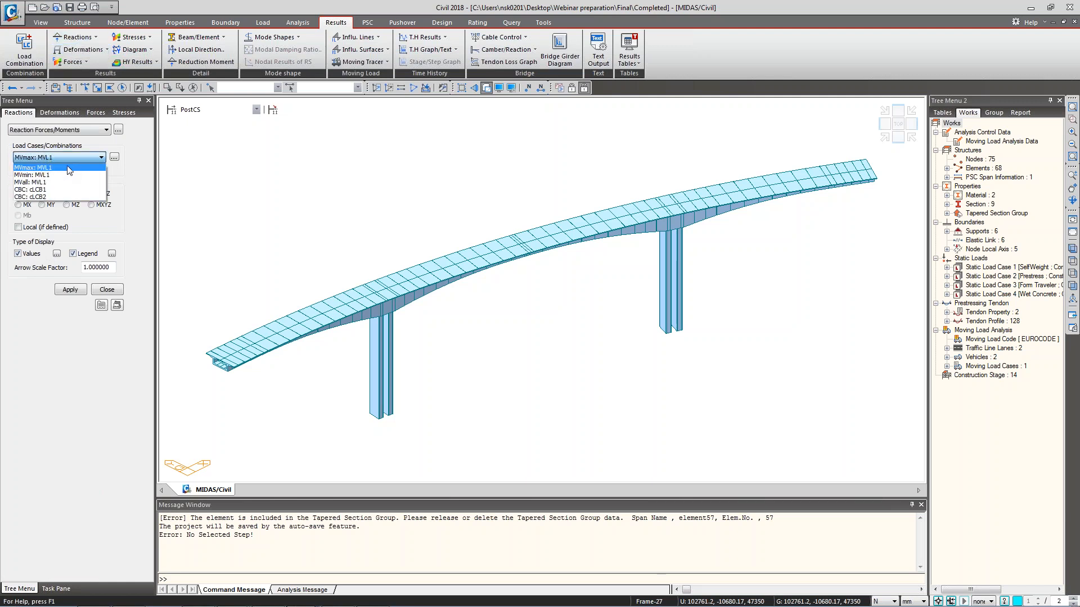
click(135, 164)
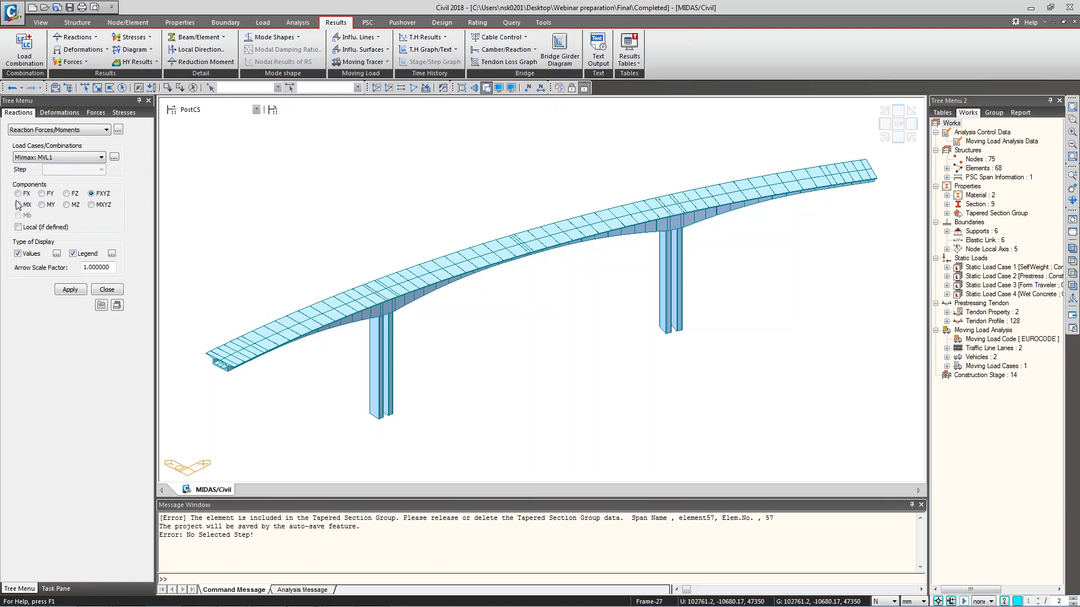
click(69, 287)
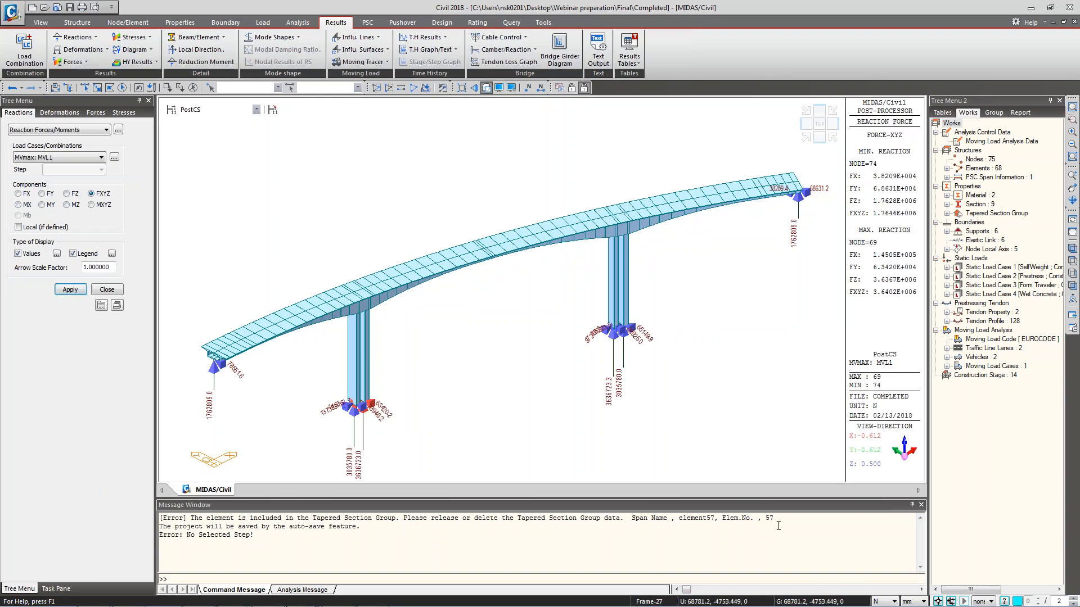
Set the display units to kN for force and m for length.
click(907, 603)
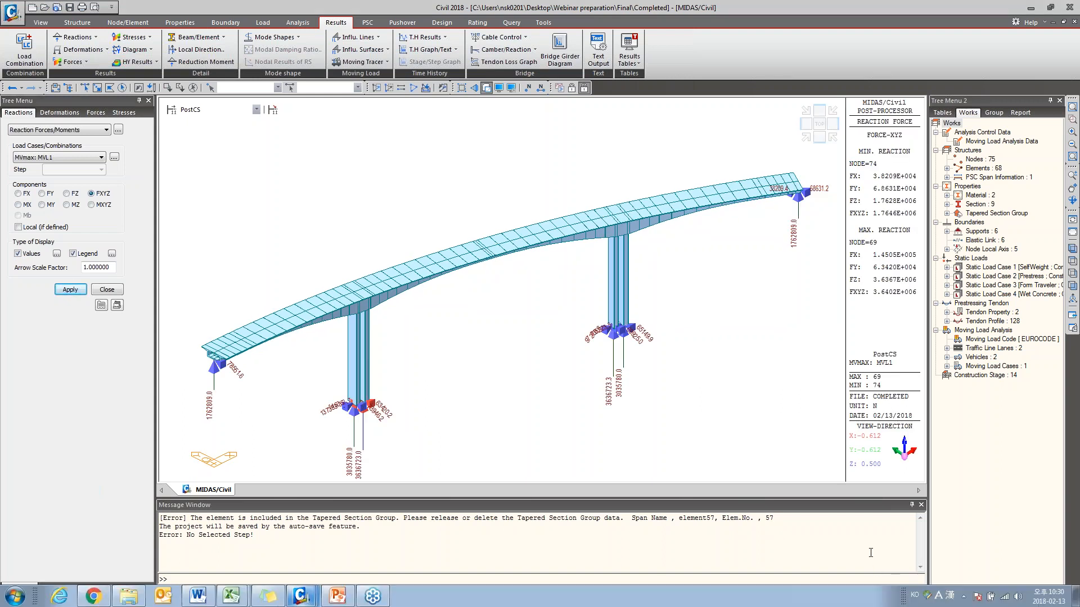
click(871, 553)
click(884, 601)
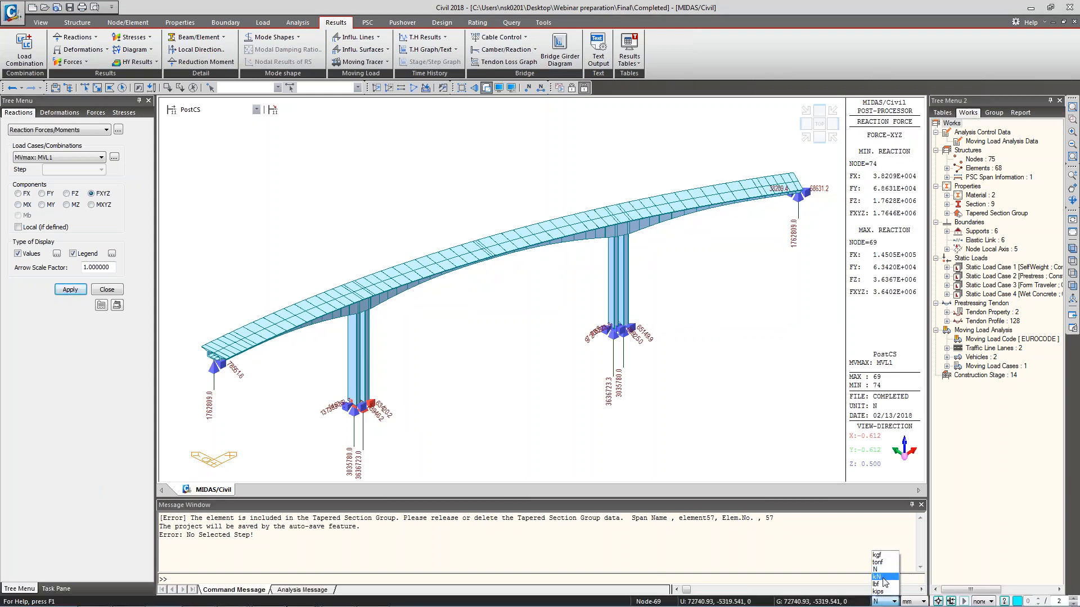
click(883, 578)
click(913, 601)
click(911, 577)
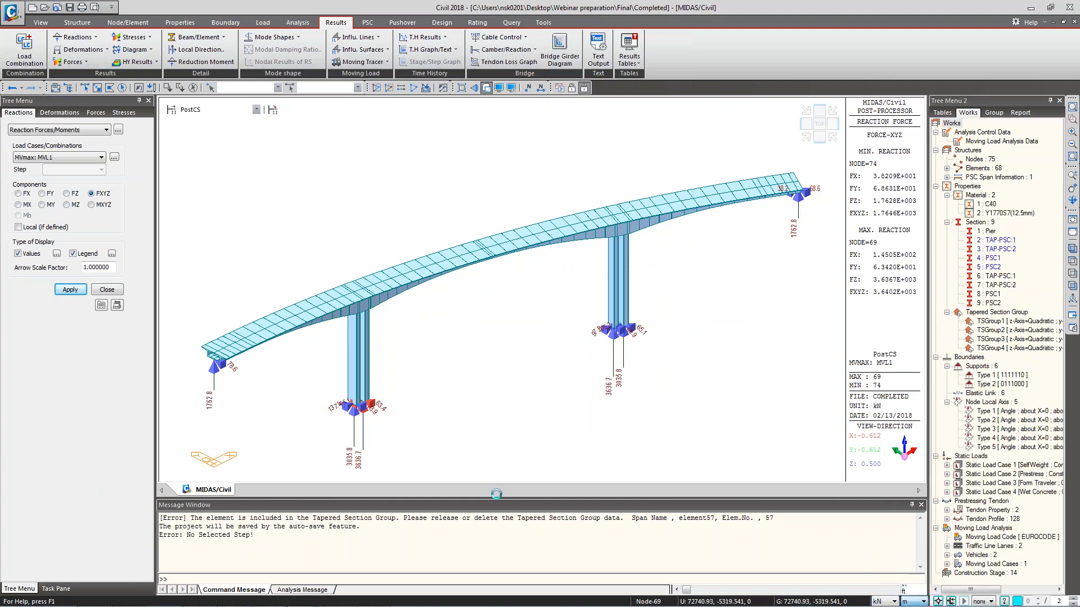
Examine the MVmax: MVL1 reactions at the pier bases and the bridge end supports.
scroll(349, 454, up, 5)
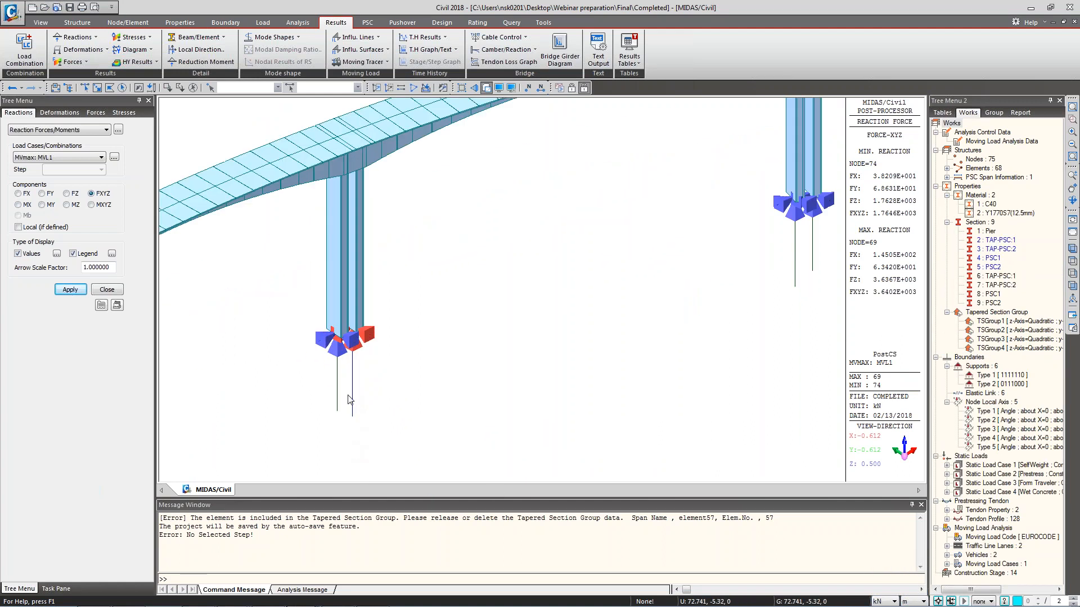
middle_drag(388, 351, 485, 357)
click(71, 289)
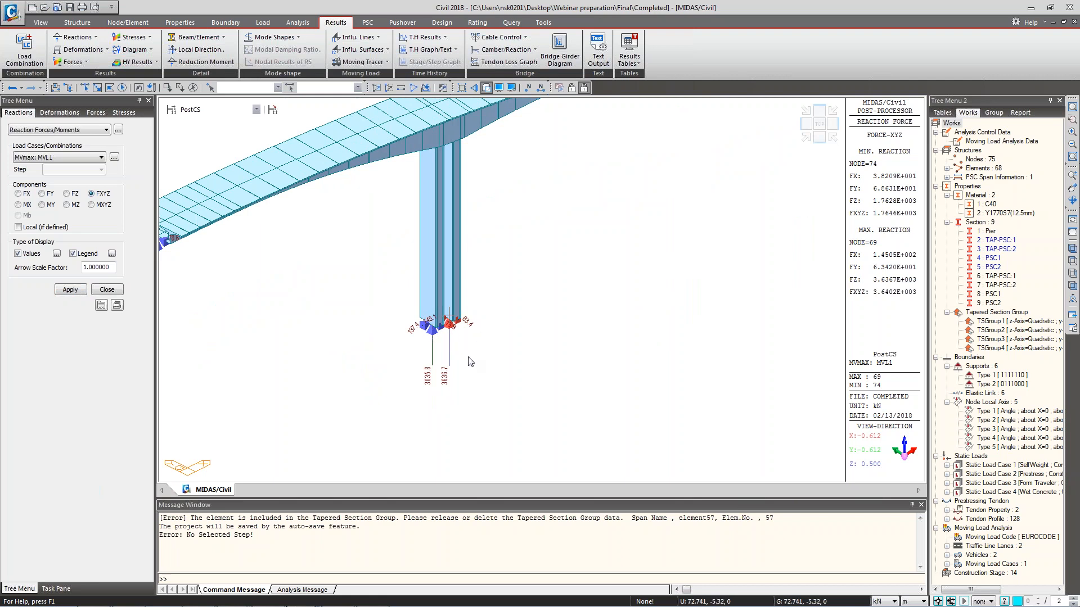
scroll(497, 362, down, 5)
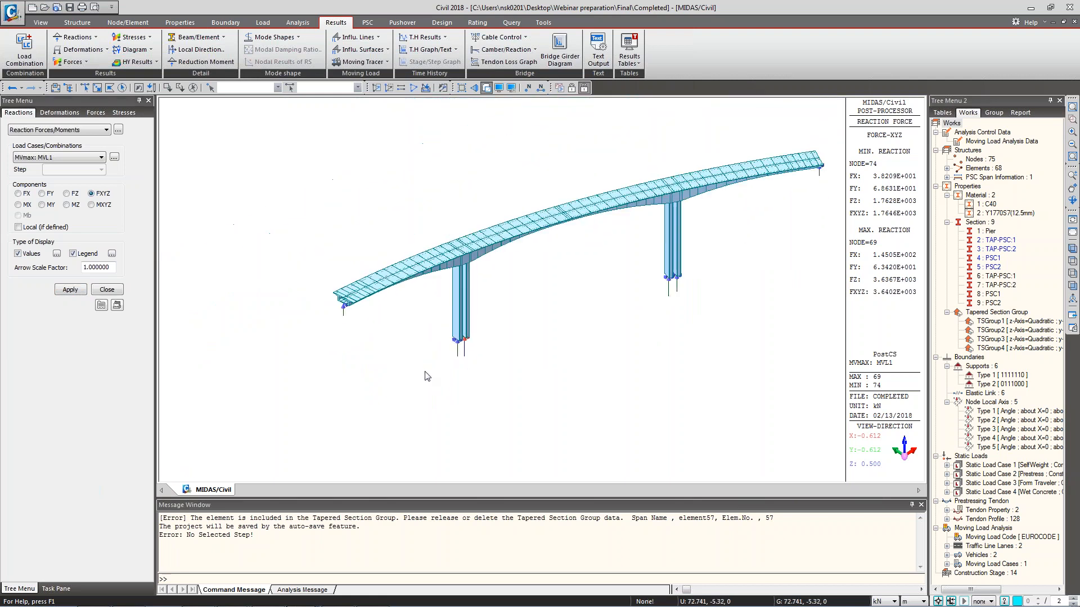
middle_drag(578, 317, 519, 344)
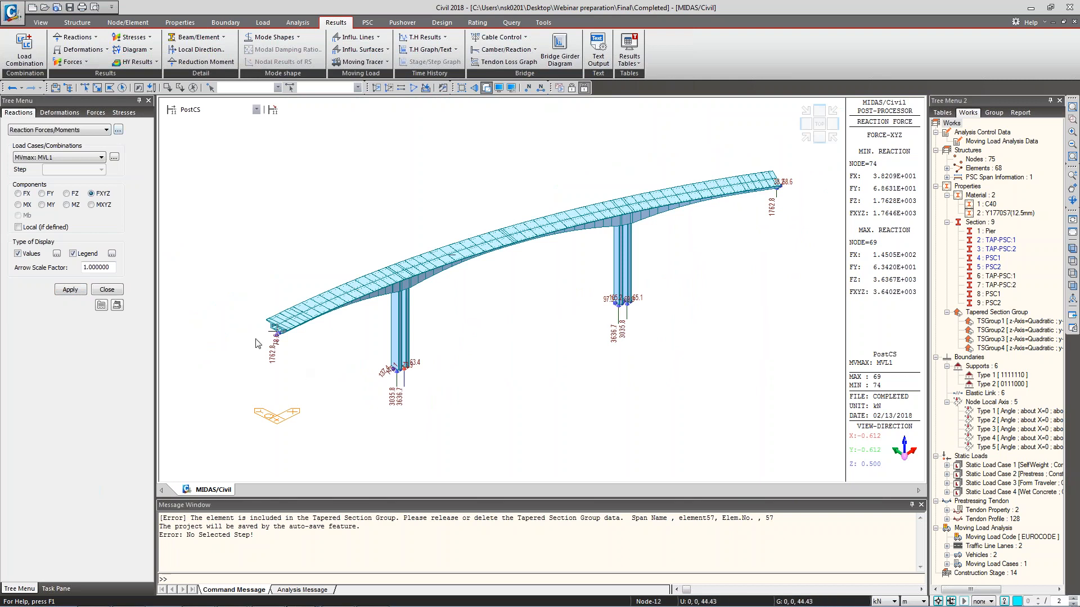
List the reactions of all nodes for MVL1(MV:max) in a results table, and return to the model view.
click(118, 130)
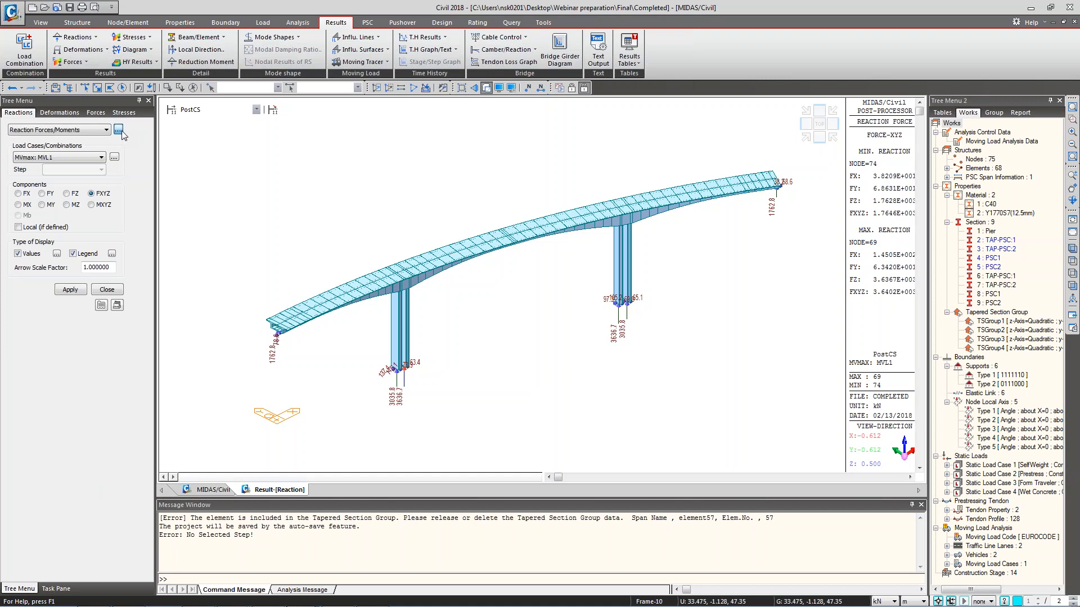
click(559, 260)
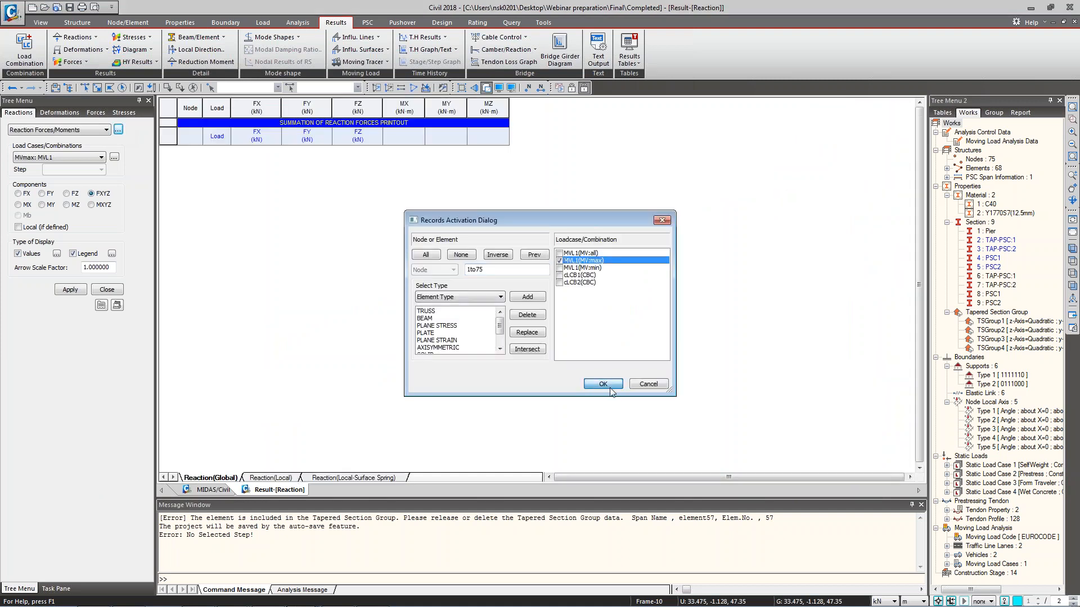
click(603, 384)
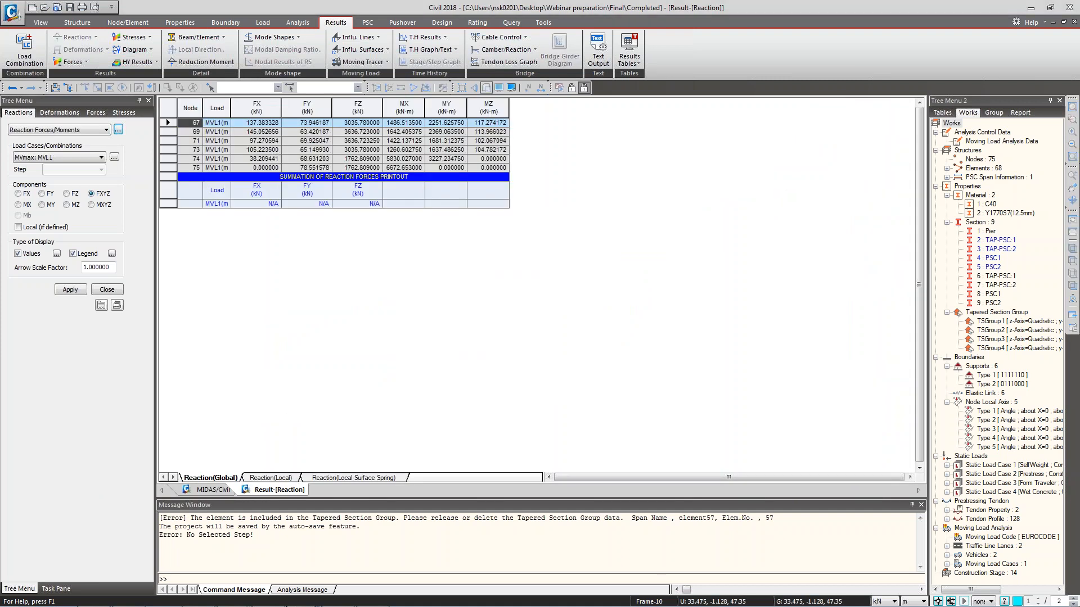
click(212, 490)
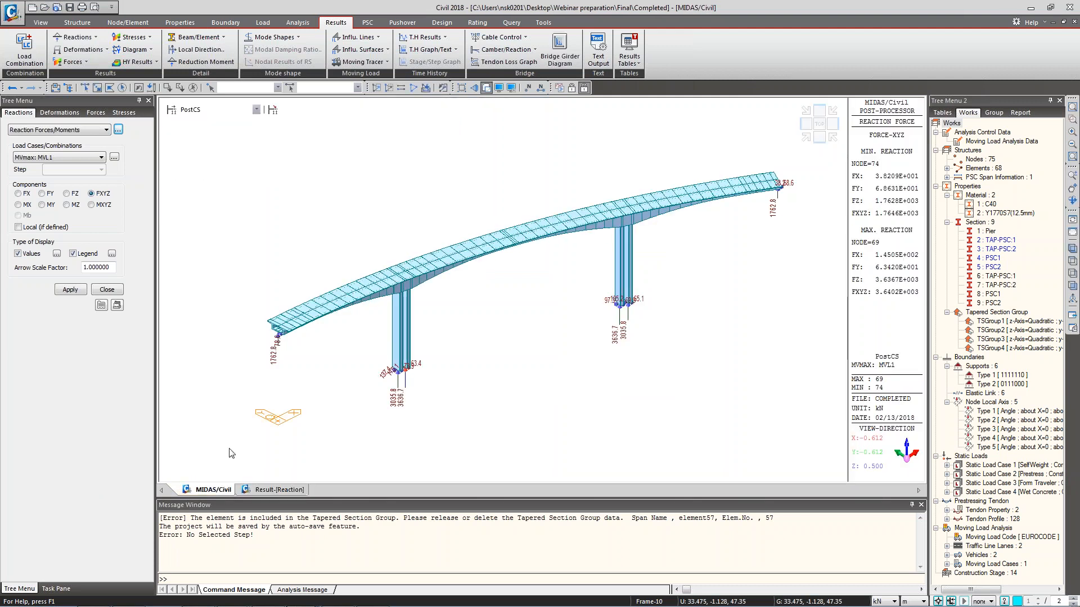
Open the beam force diagram settings and switch the model to construction stage CS10.
click(72, 62)
click(90, 100)
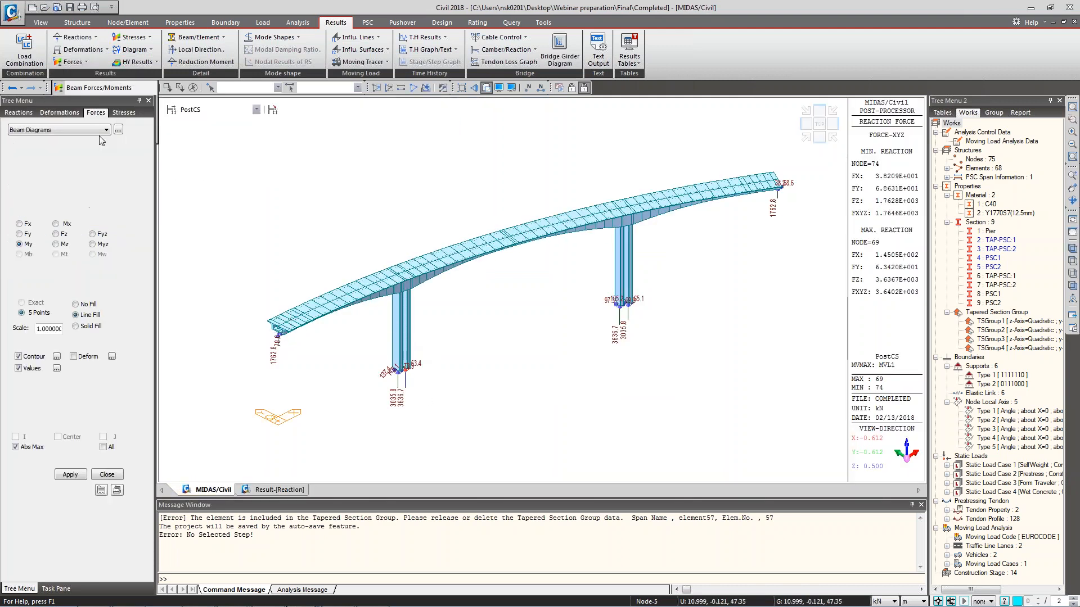
click(217, 111)
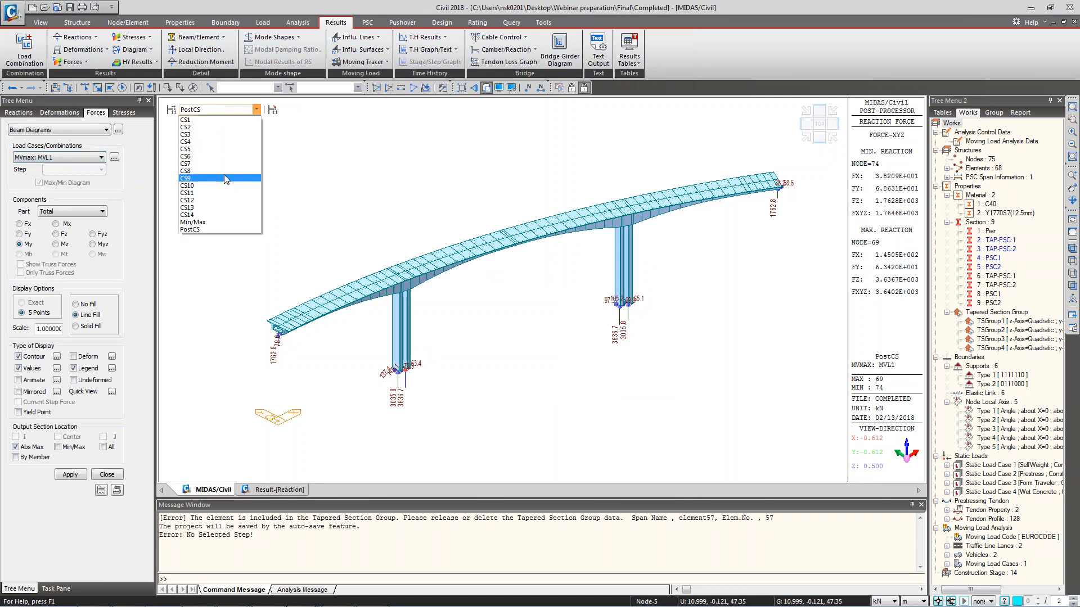
click(225, 191)
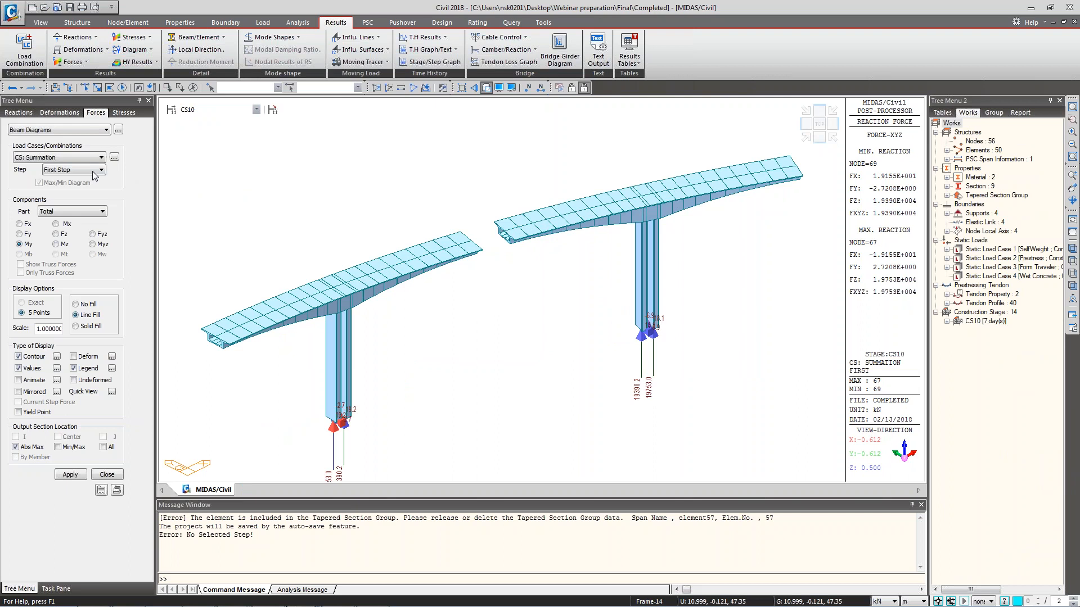
Plot the My beam diagram of CS: Summation, First Step, as a solid-filled contour with legend and without values.
click(38, 160)
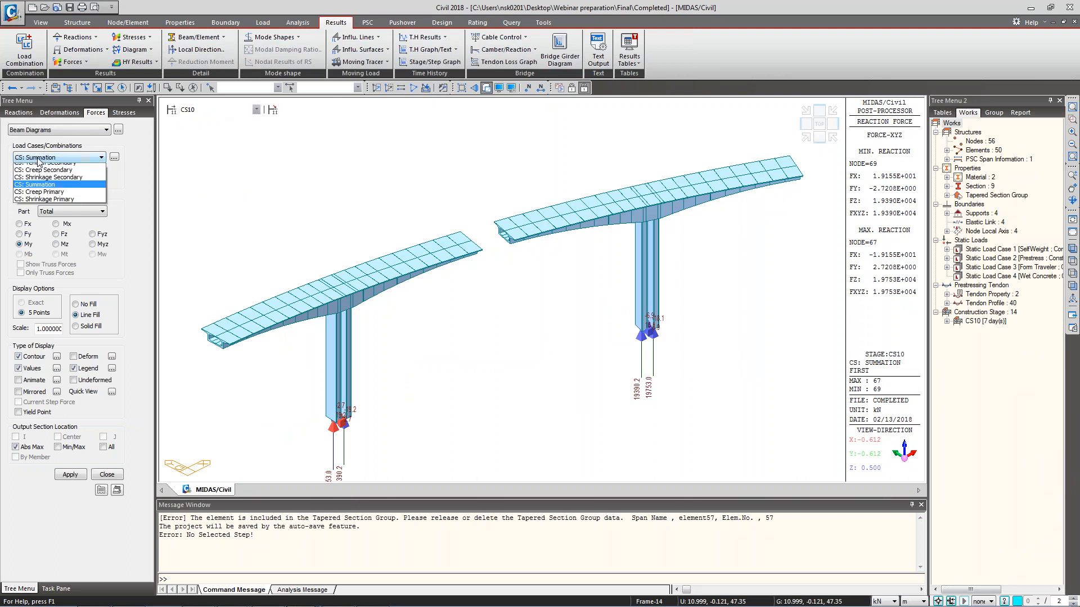
click(60, 207)
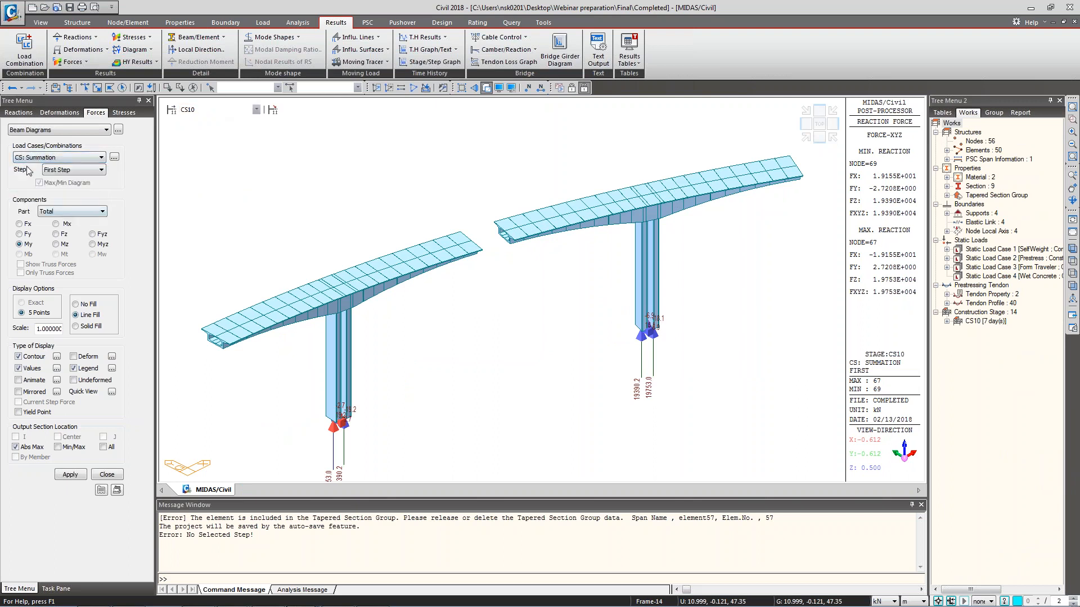
click(32, 369)
click(70, 475)
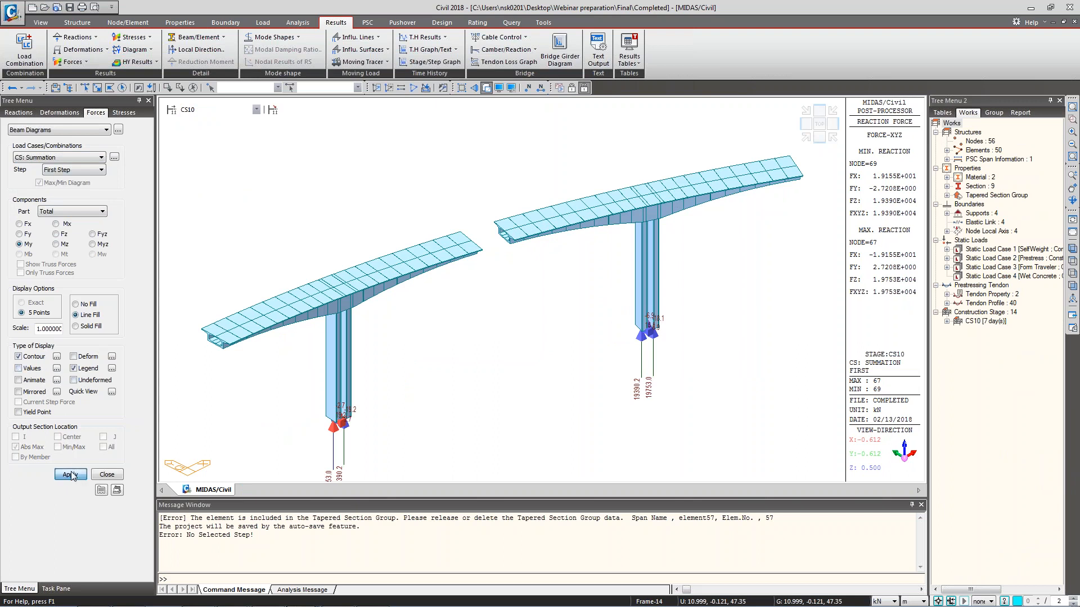
click(76, 326)
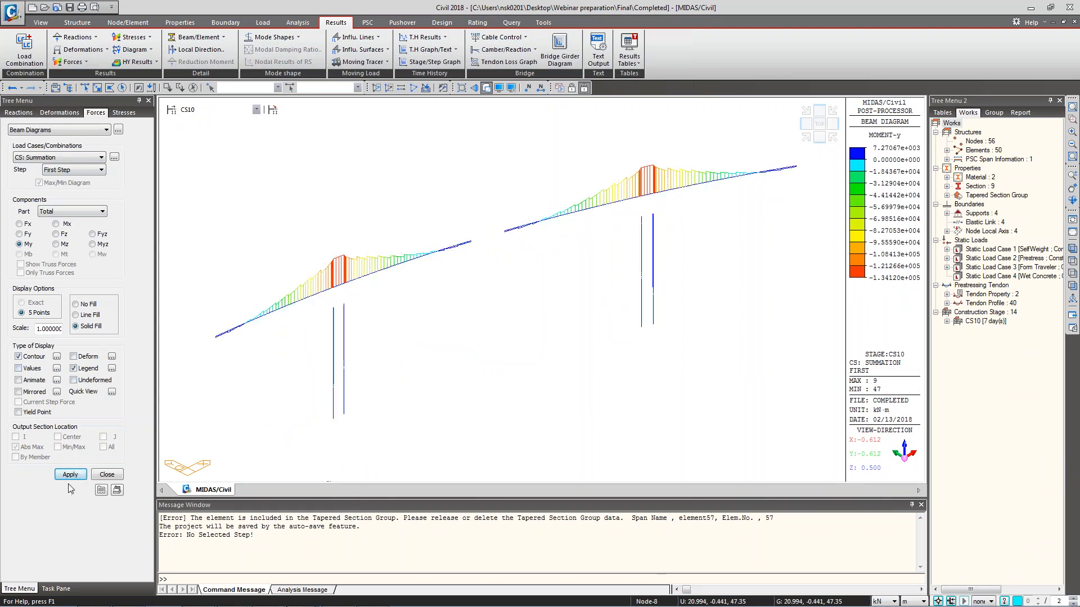
click(71, 475)
Step through stages CS9 to CS12 to compare how the My moment diagram develops during construction.
click(242, 110)
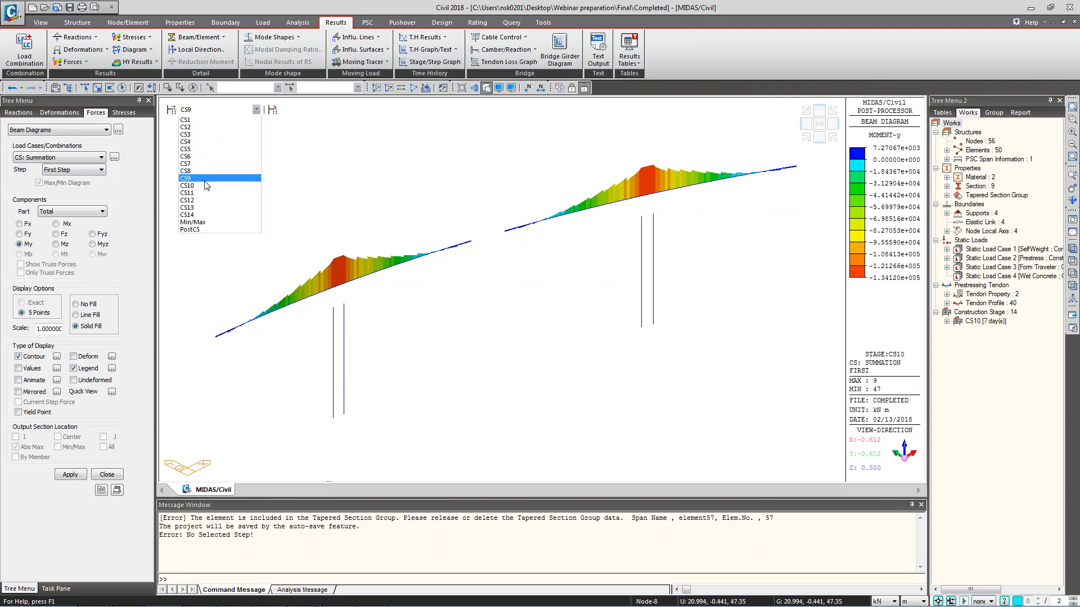
click(208, 178)
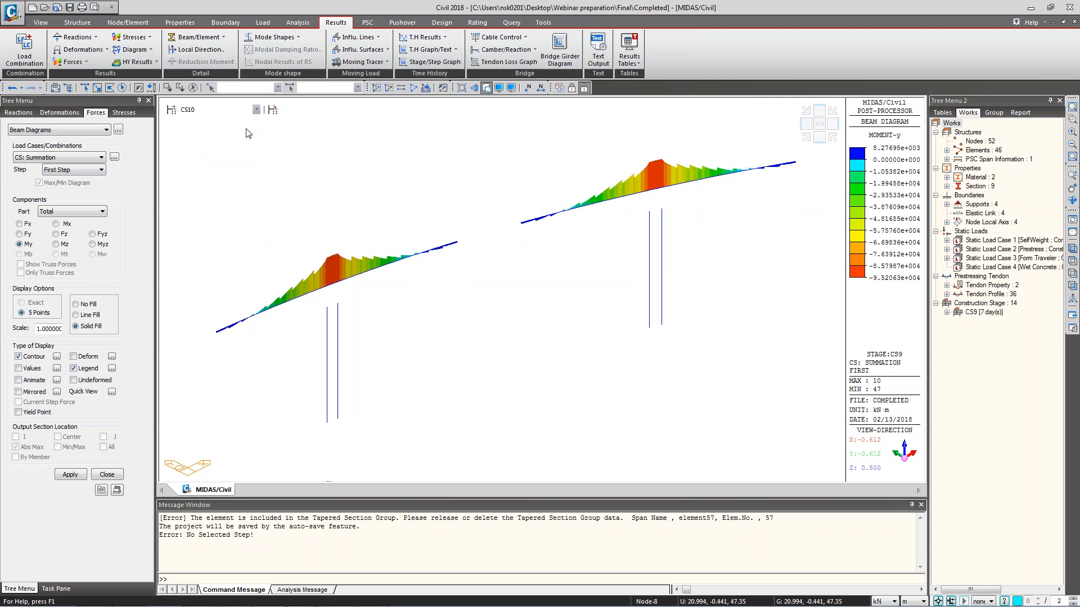
key(Down)
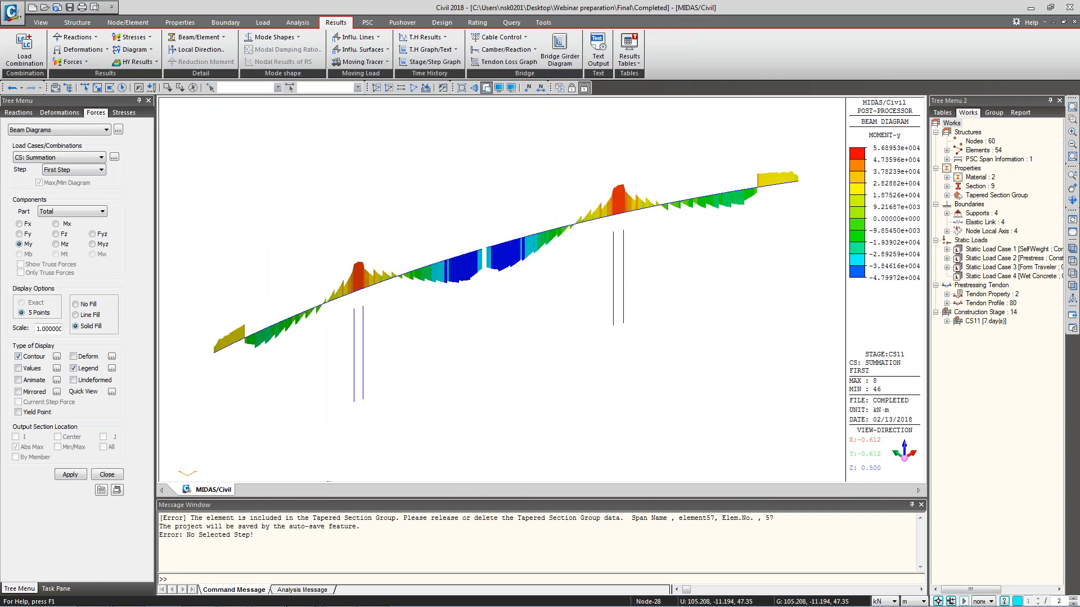
Tabulate the beam forces for Summation(CS), adding stage CS2:001(first) and limiting the output to Part i.
click(118, 130)
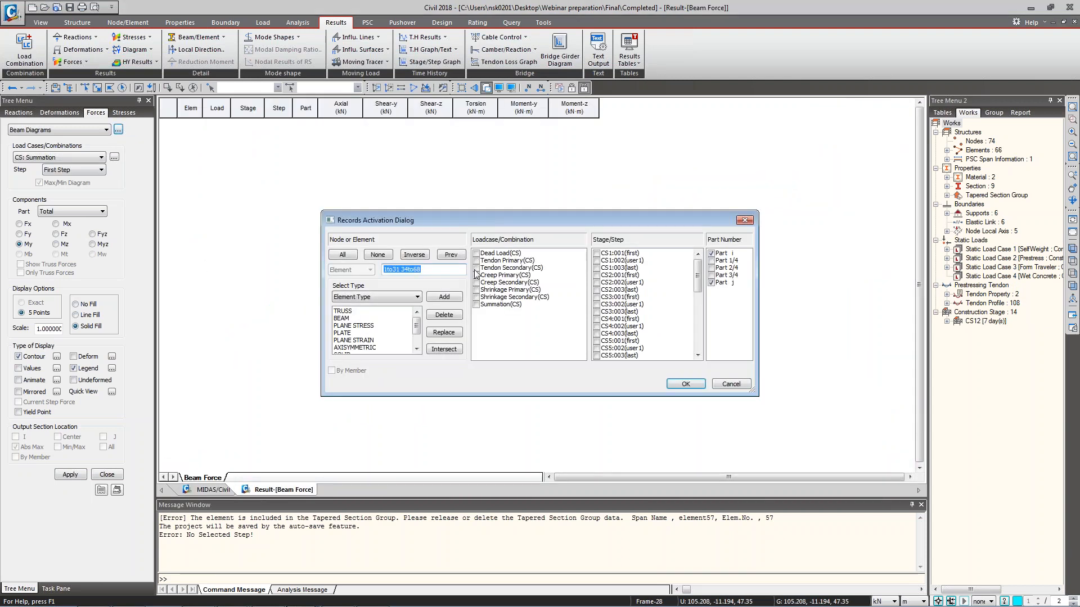
click(476, 305)
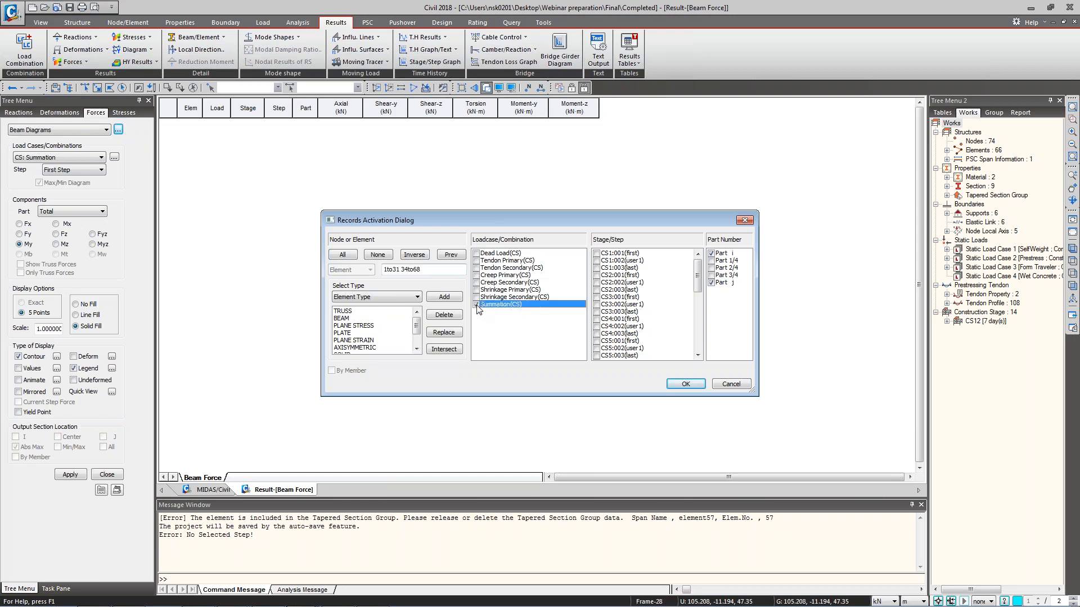
click(597, 276)
click(711, 282)
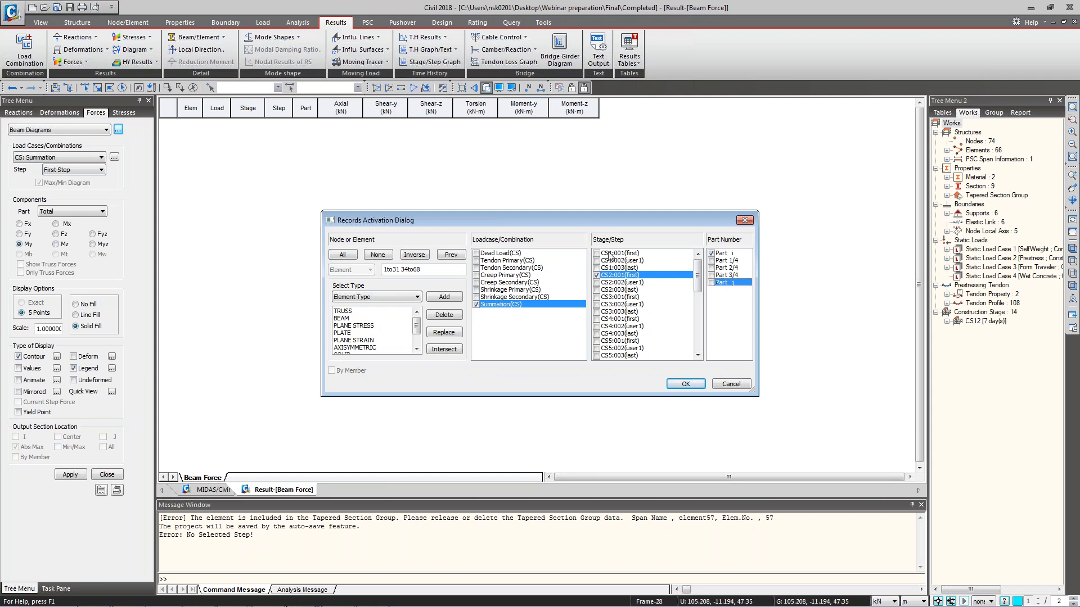
click(693, 385)
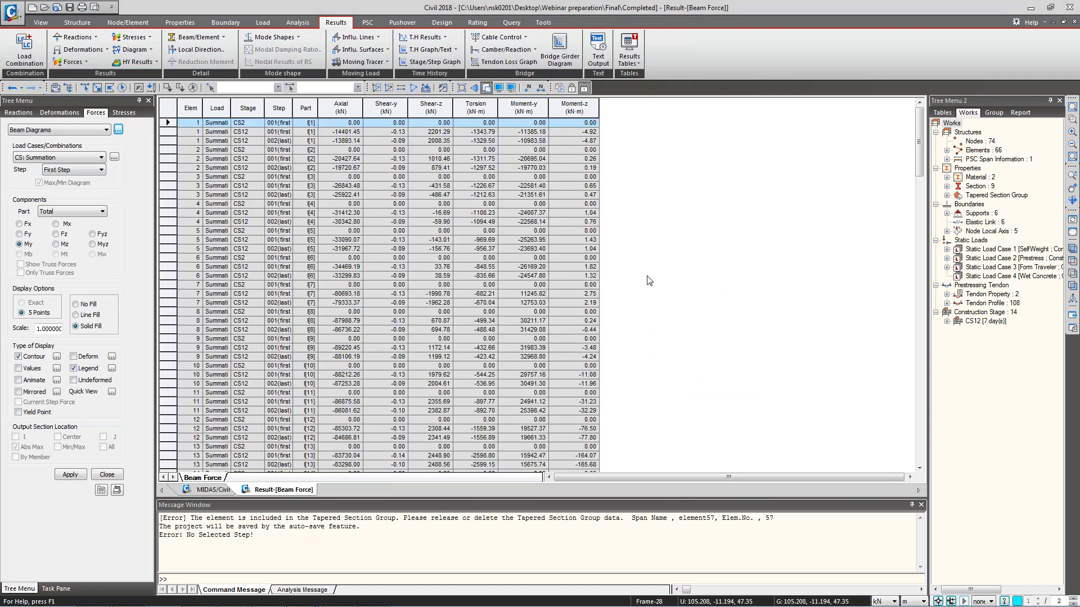
Examine the axial, shear, torsion and moment columns of the beam force table, and close the table.
click(349, 129)
click(346, 122)
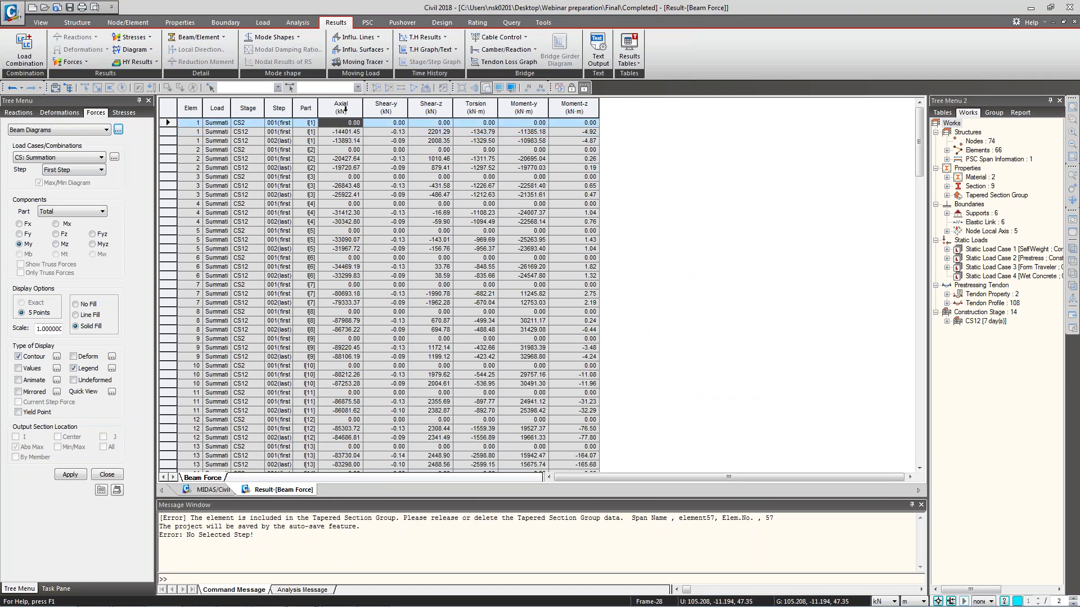
click(342, 141)
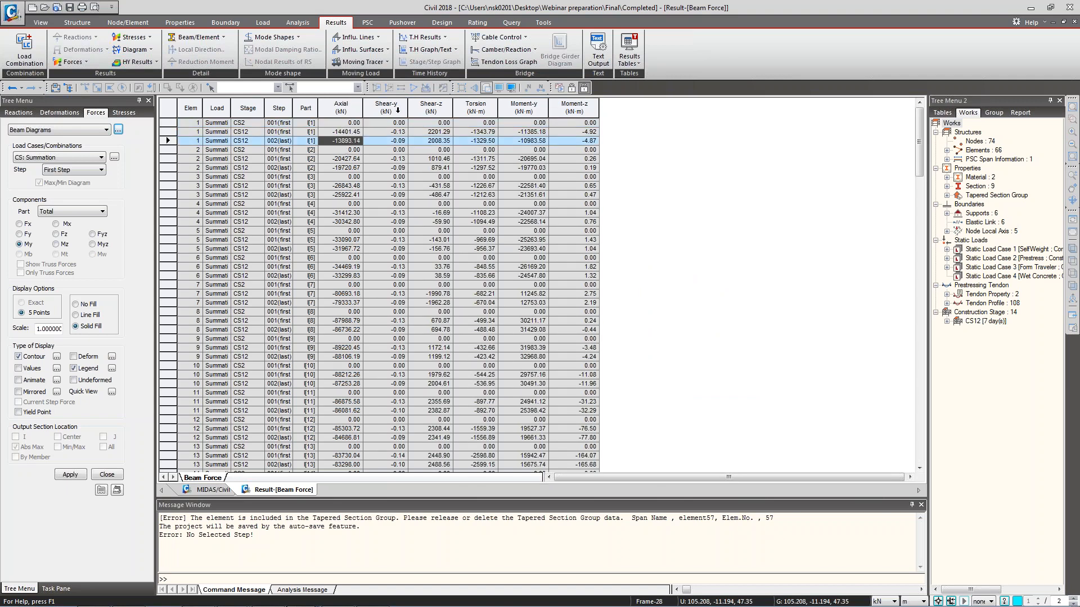
click(478, 176)
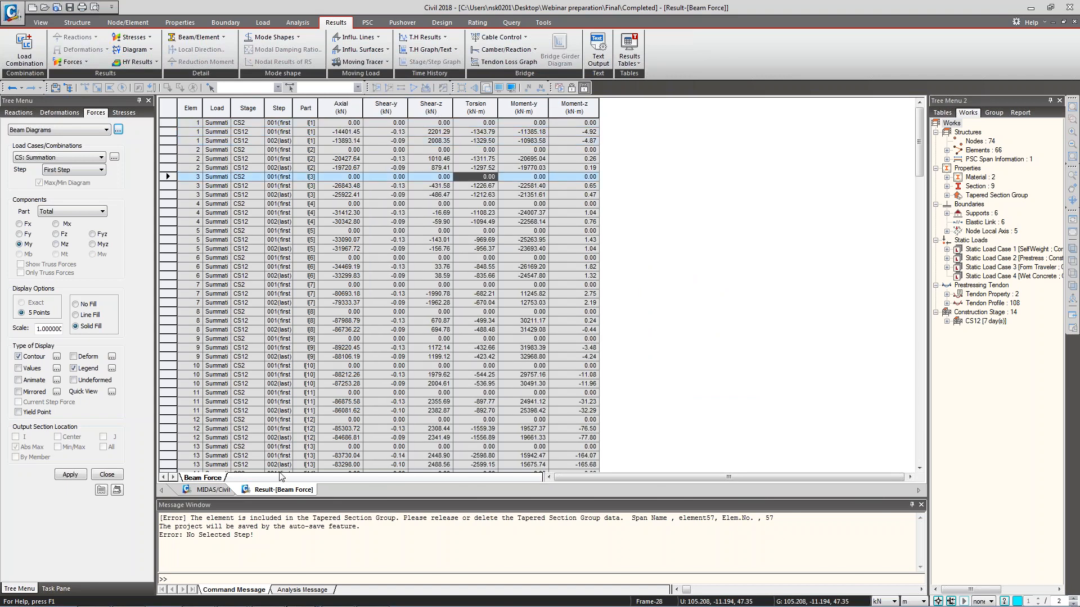
right_click(274, 491)
click(304, 508)
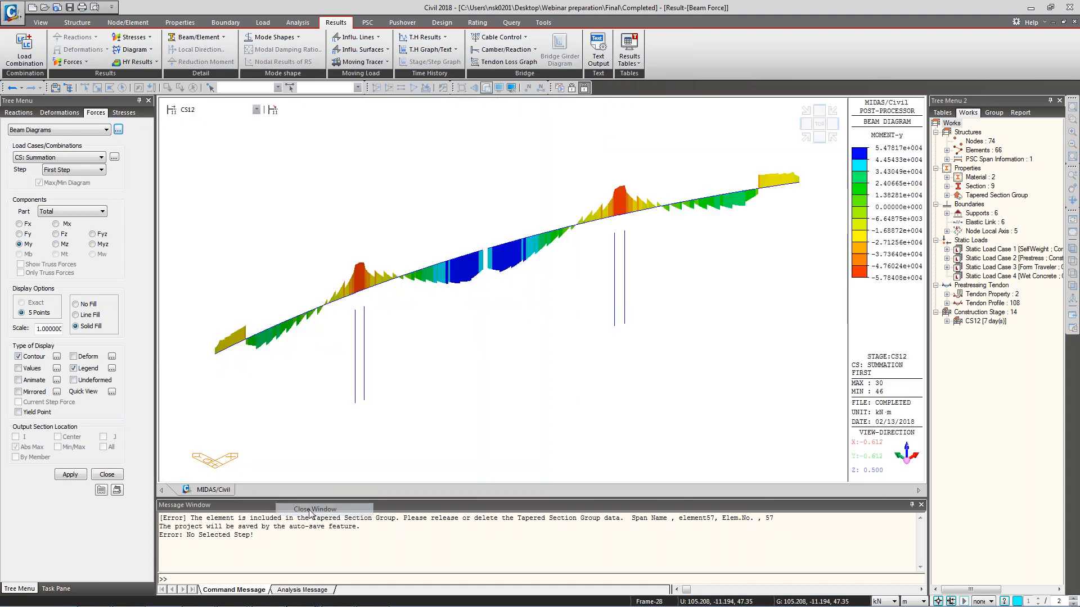
Return to the PostCS stage and plot the My influence line for LANE all at Part i of key element 30.
click(585, 88)
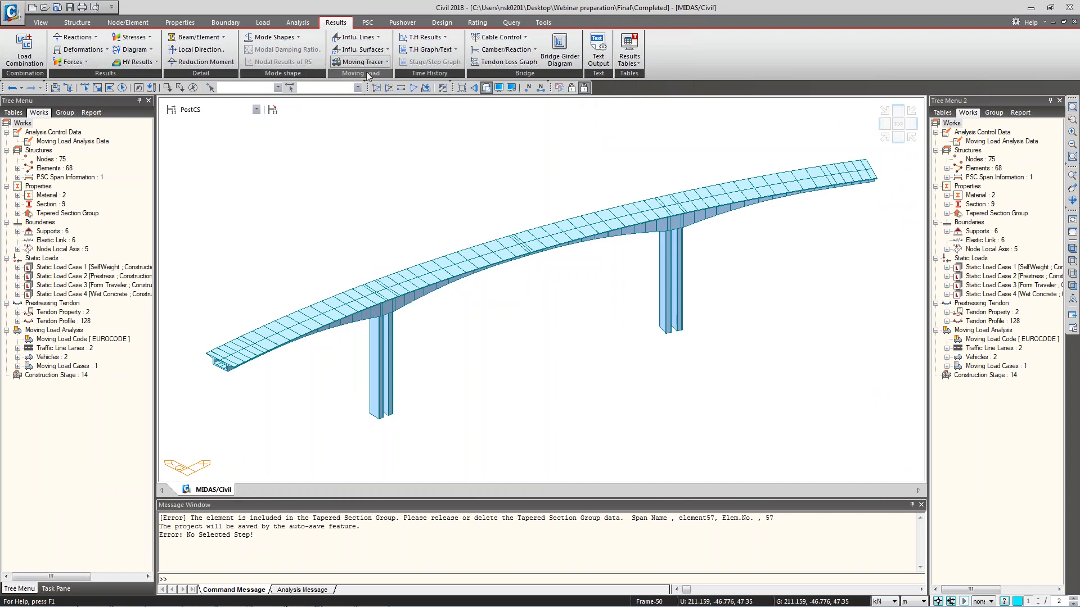
click(378, 37)
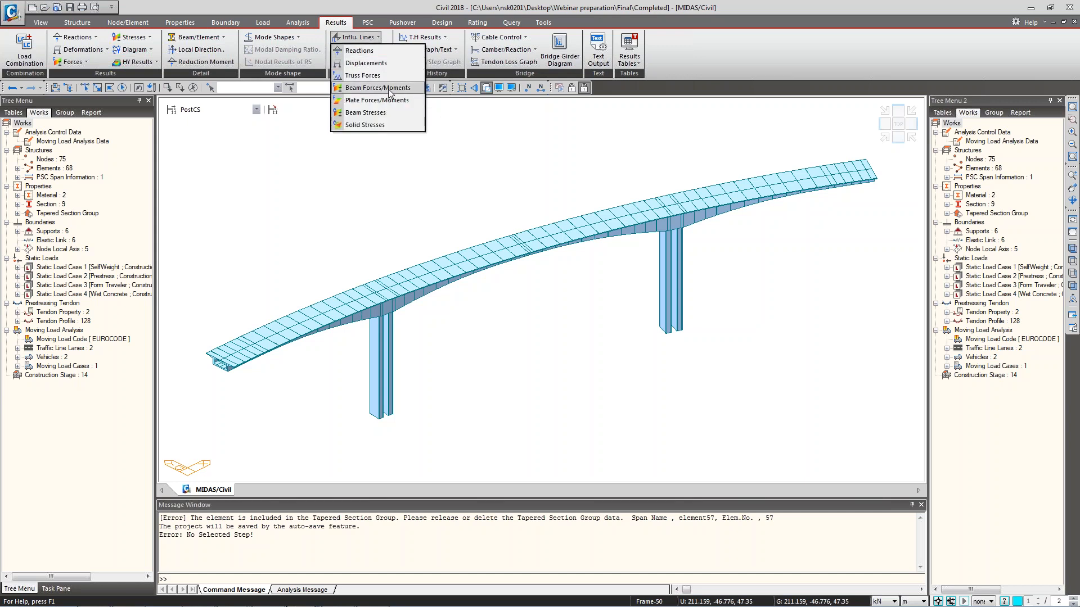
click(378, 88)
click(100, 173)
key(BackSpace)
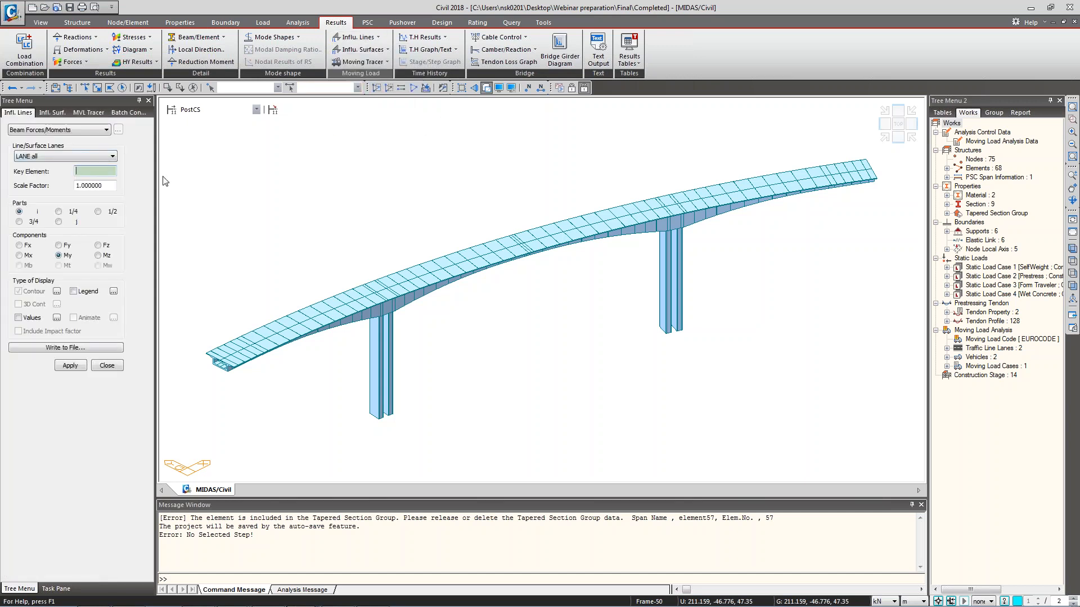
click(511, 250)
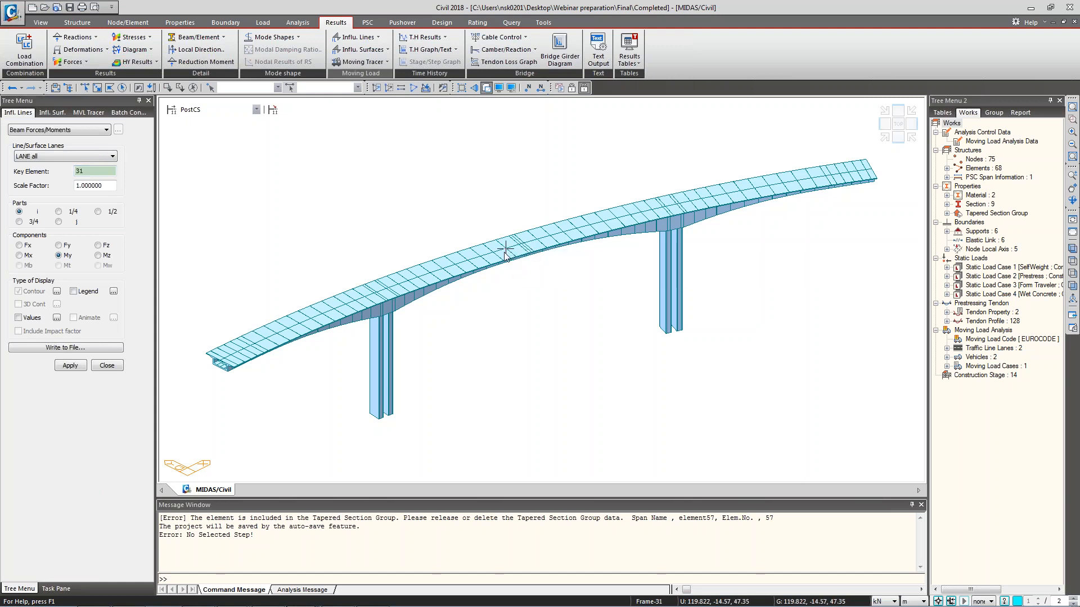
click(495, 255)
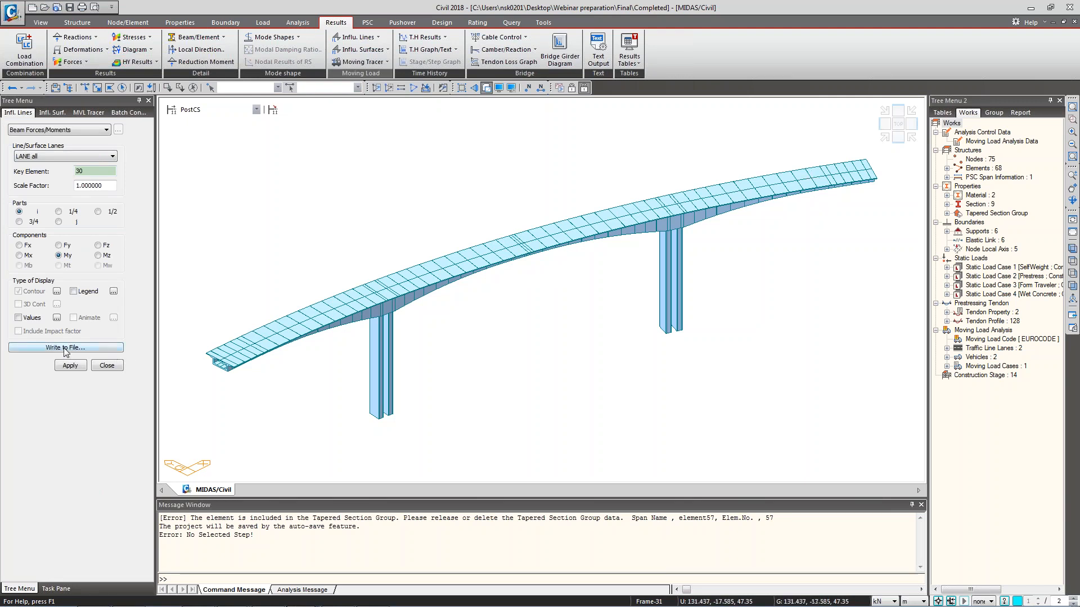
click(70, 365)
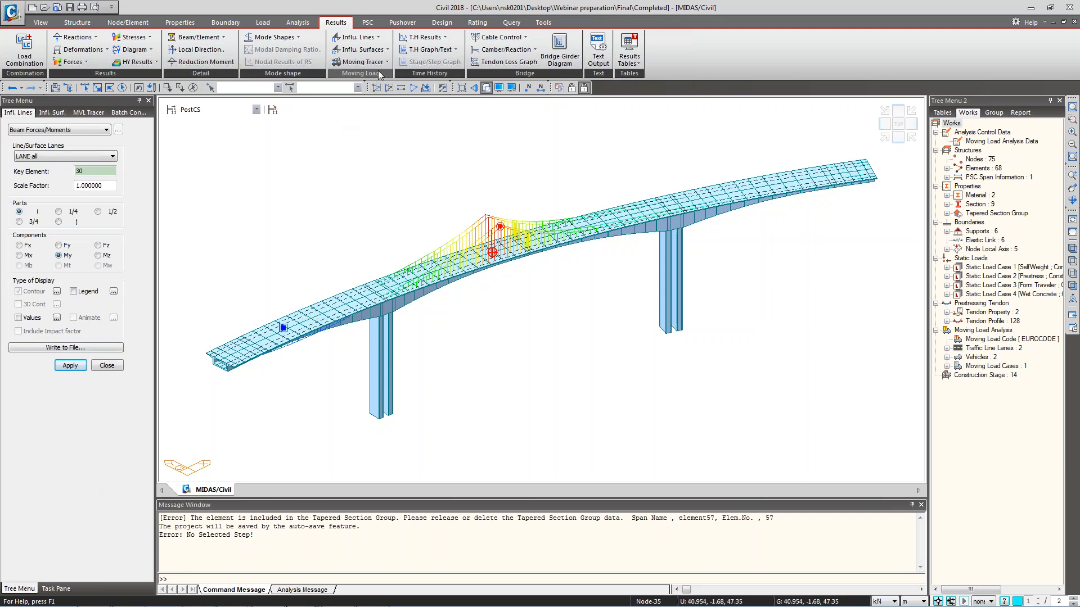
Trace the MVmax: MVL1 moving load for My at Part i of element 30, with contour, legend and applied loads but no load values.
click(363, 62)
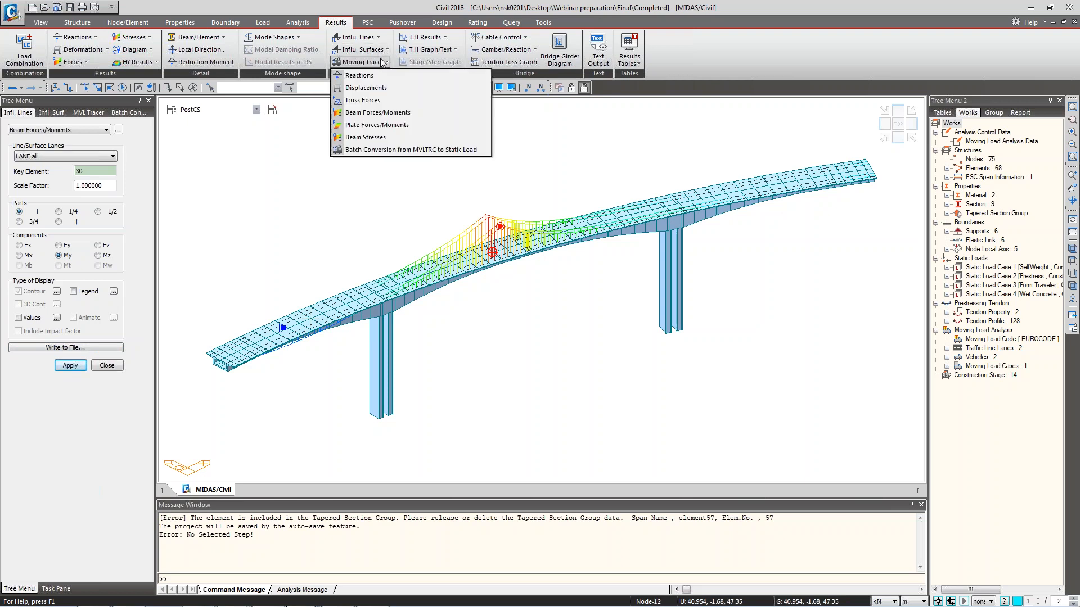
click(386, 113)
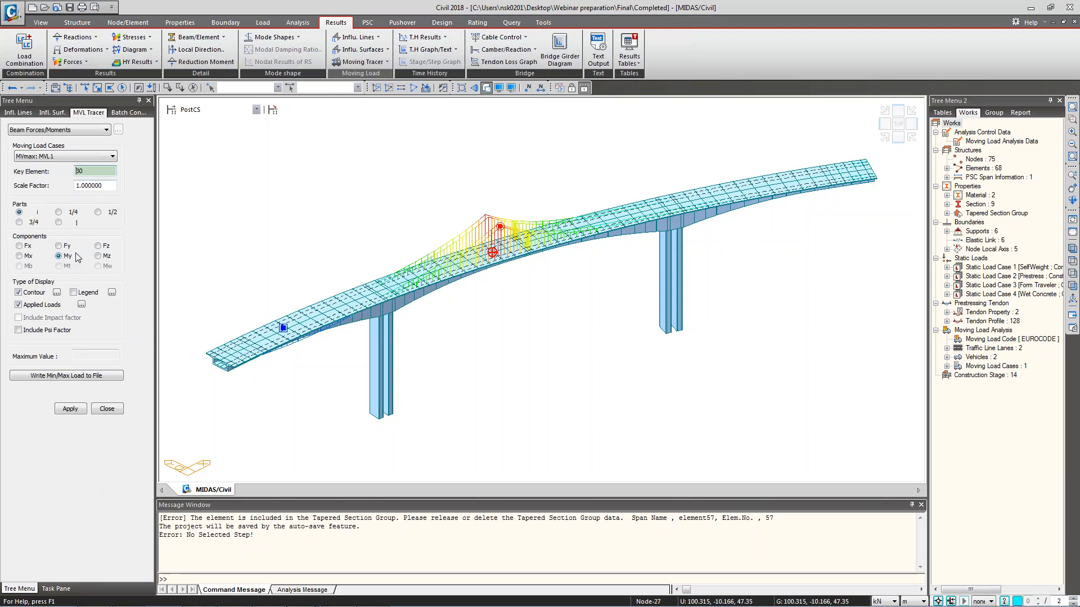
click(72, 410)
click(73, 292)
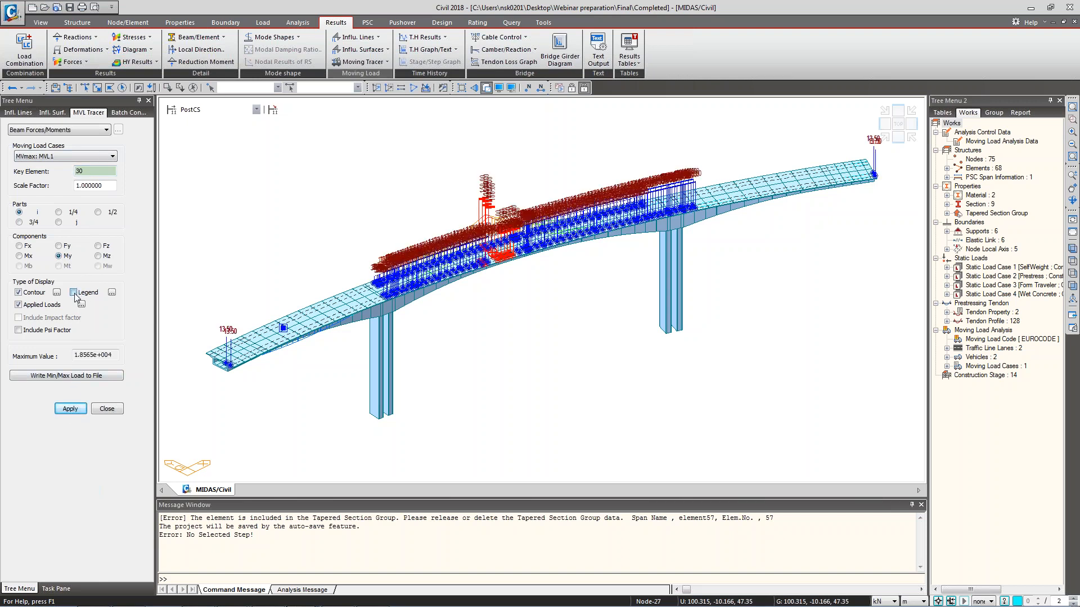
click(82, 305)
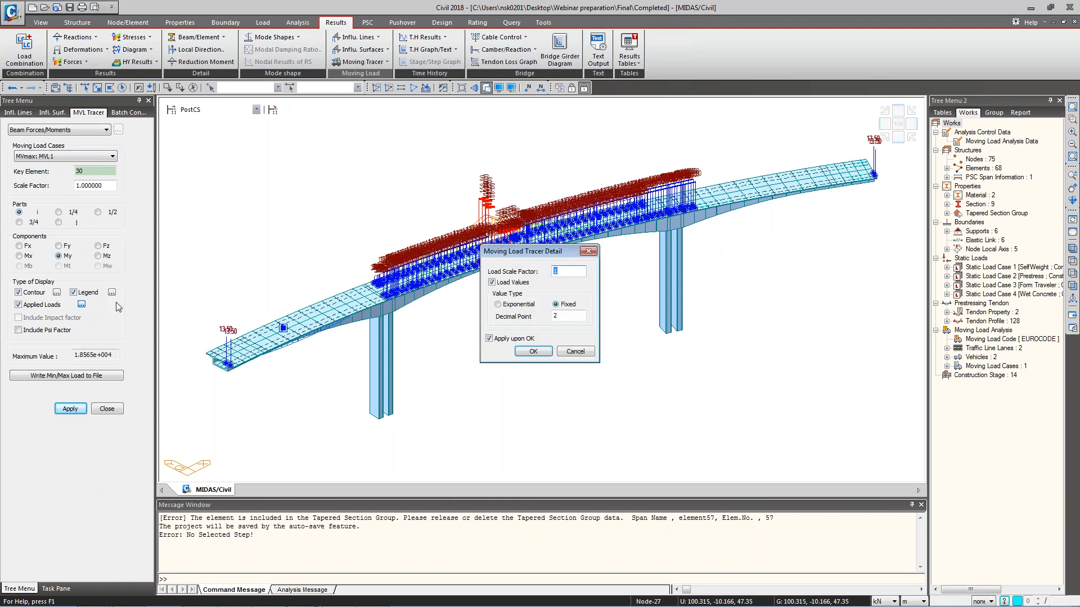
click(533, 351)
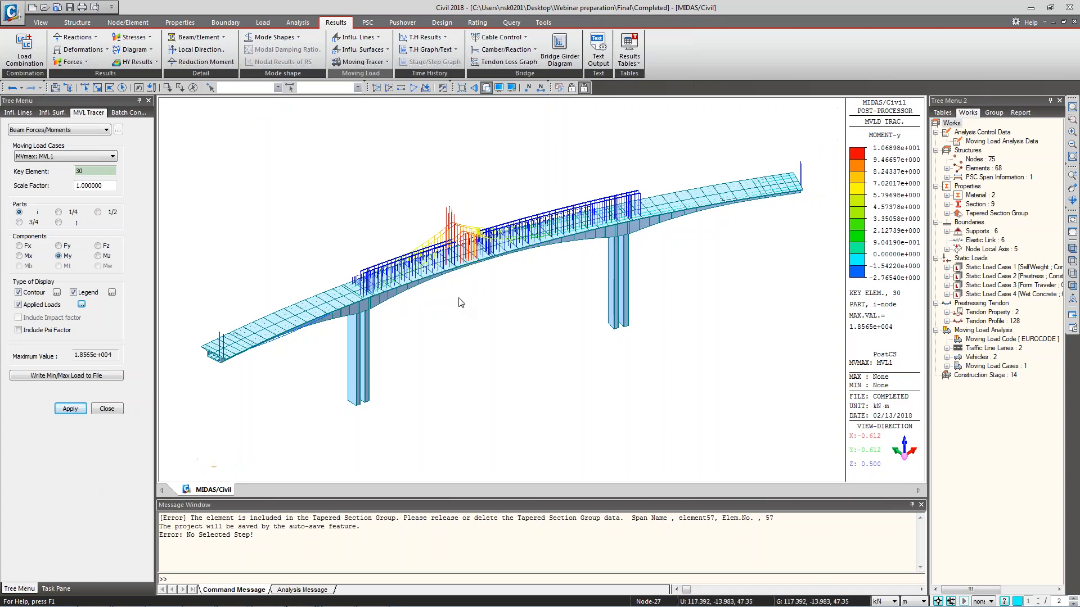
scroll(465, 303, up, 3)
scroll(479, 274, up, 2)
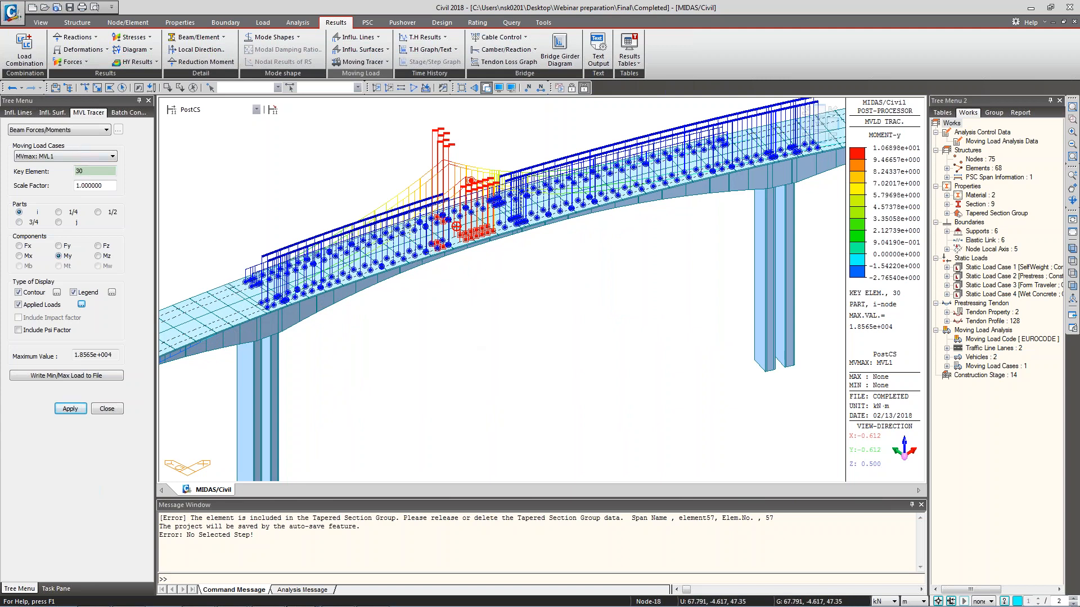
scroll(416, 349, down, 2)
scroll(416, 349, down, 1)
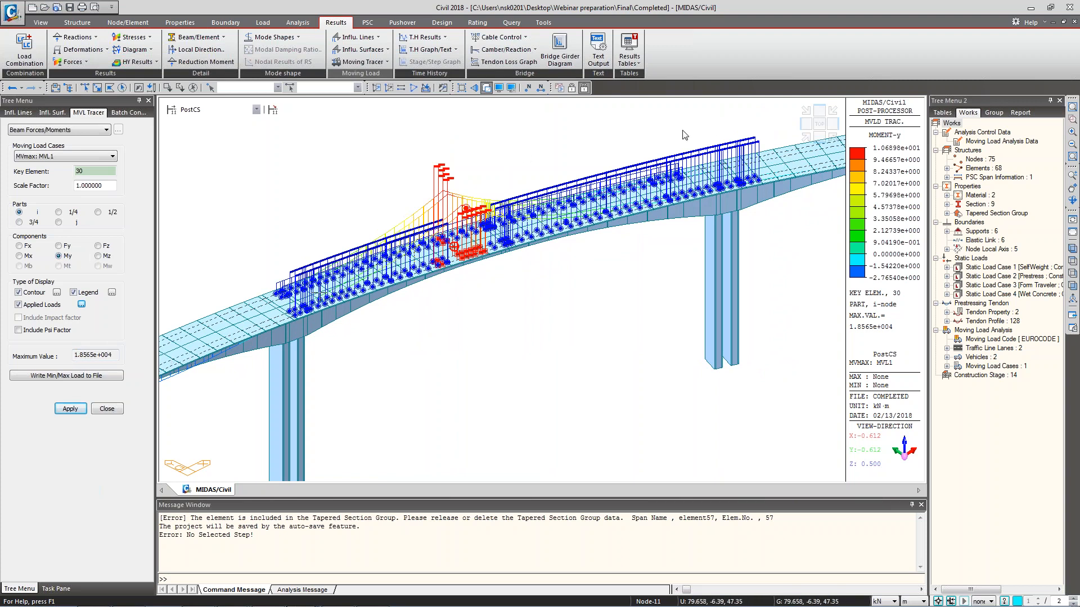
Trace the MVmax: MVL1 moving load position for the Fz shear at Part i of element 30.
click(98, 247)
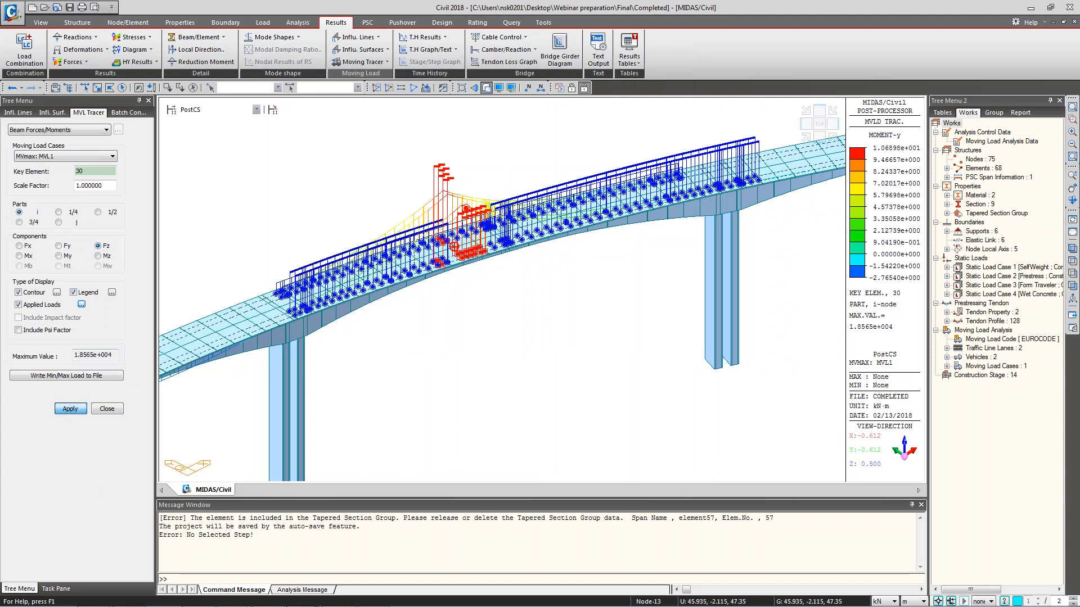
click(69, 407)
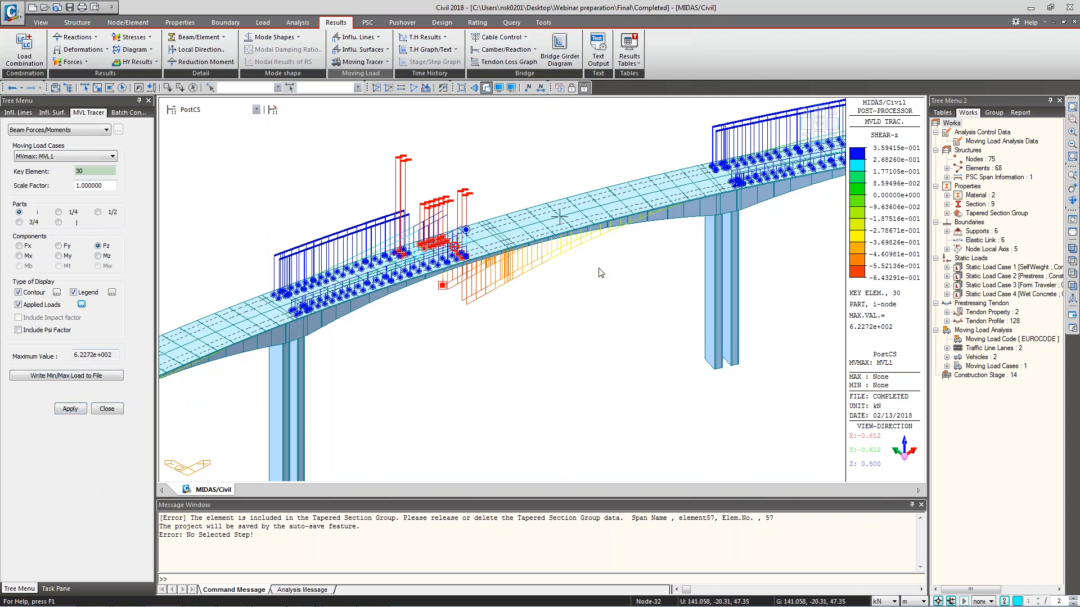
scroll(520, 325, down, 5)
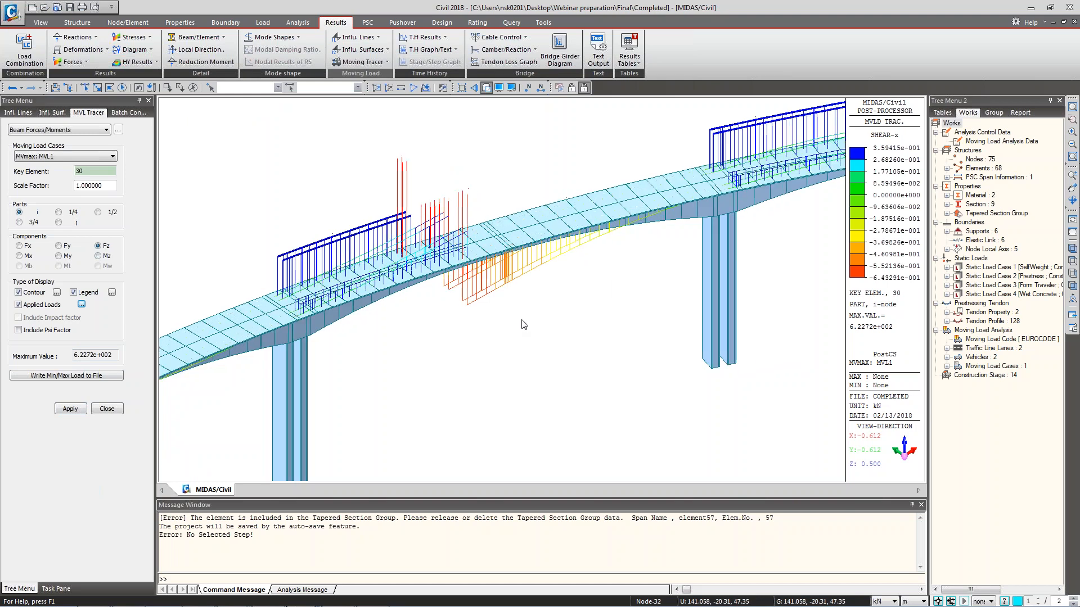
middle_drag(606, 281, 599, 308)
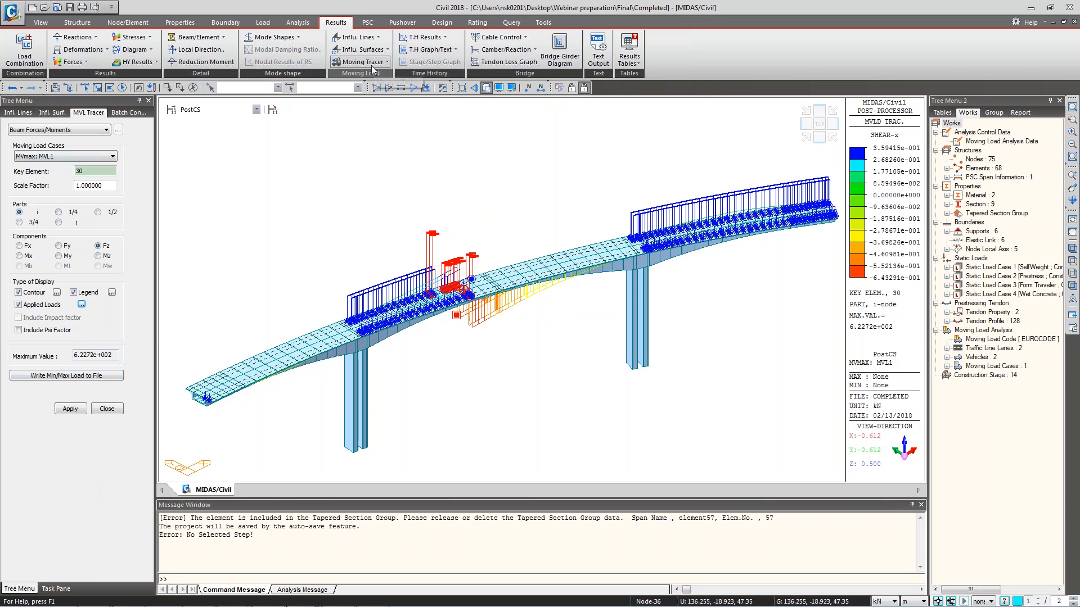
Tabulate the beam forces of element 30 for MVL1(MV:max), limited to Part i.
click(72, 62)
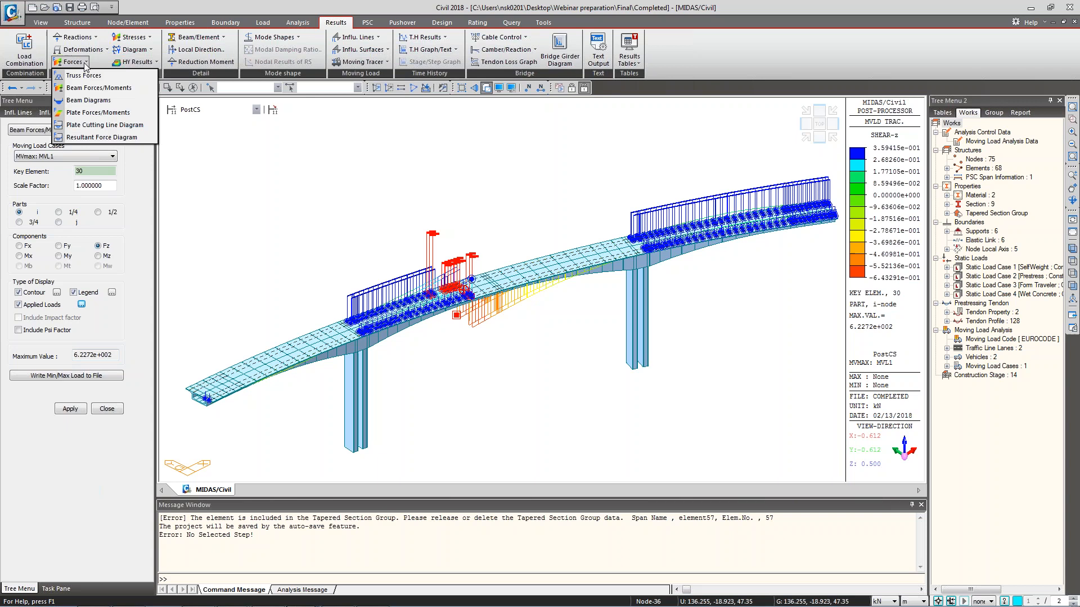
click(95, 101)
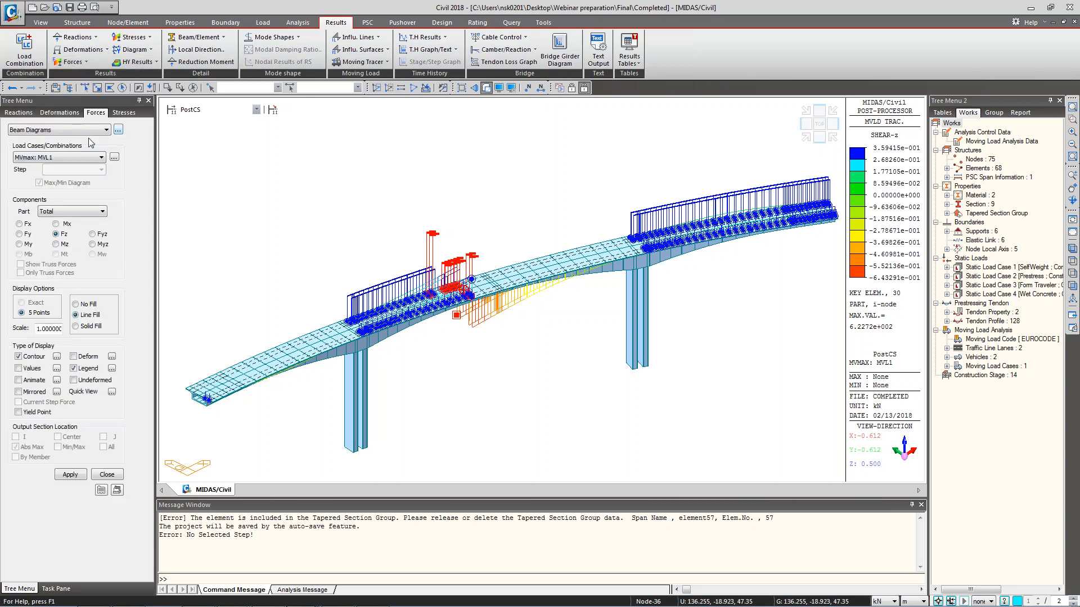
click(118, 130)
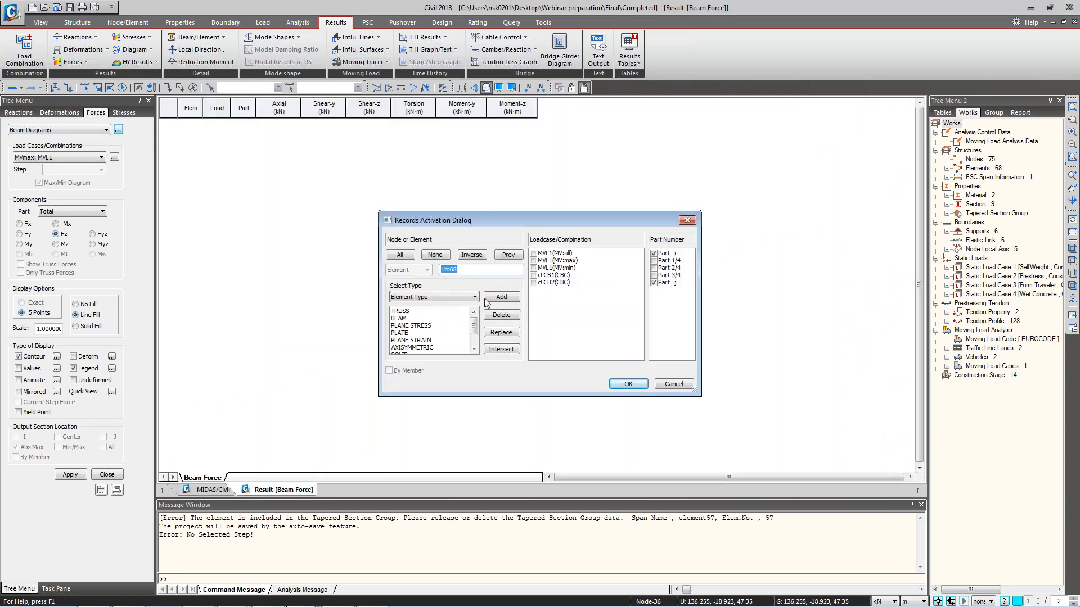
text(30)
click(534, 261)
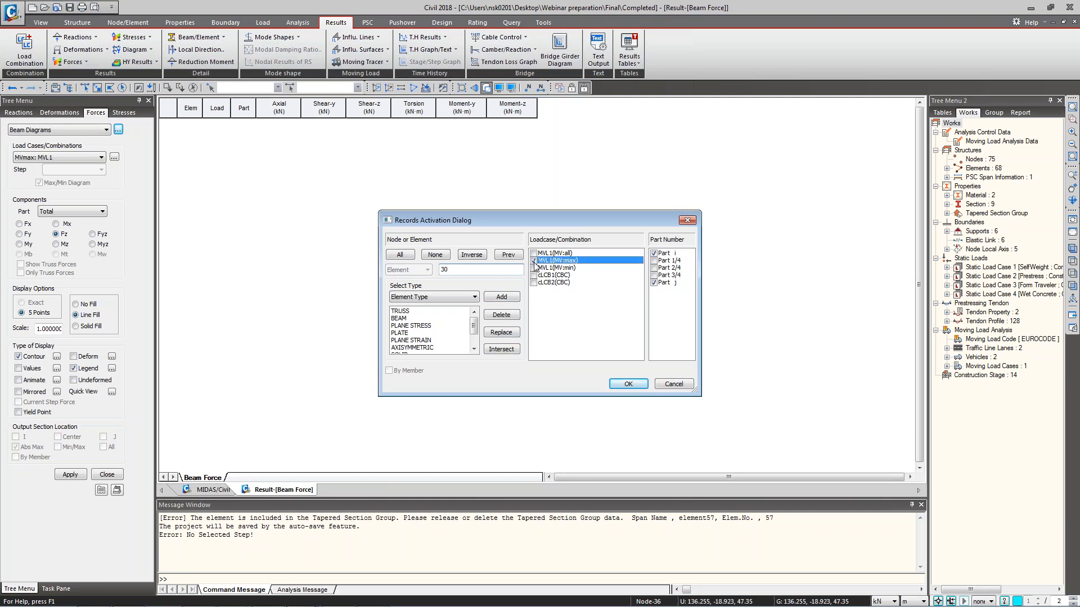
click(653, 282)
click(654, 283)
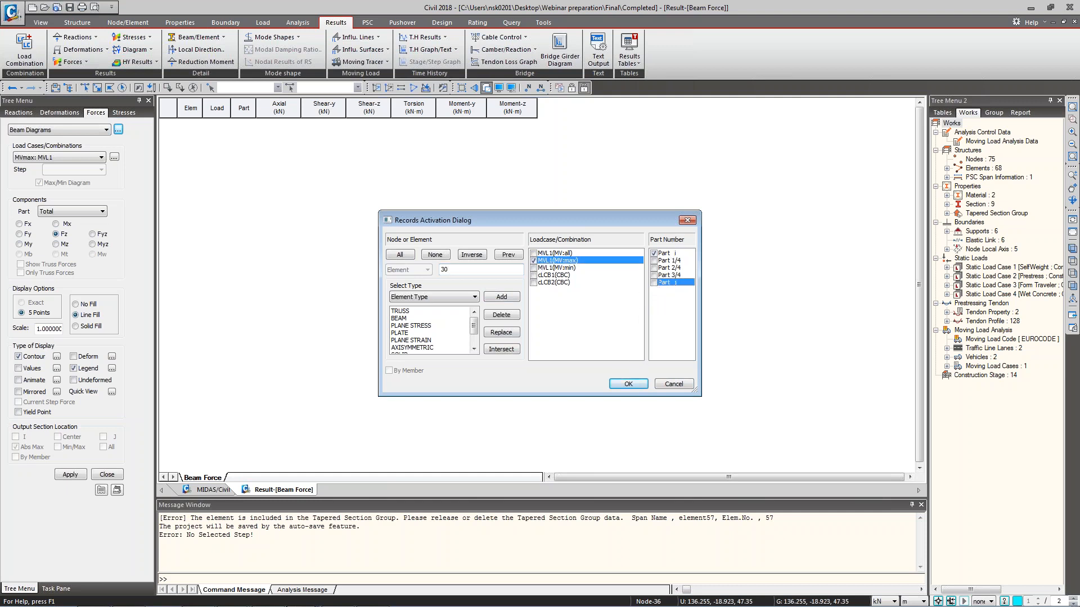
click(629, 384)
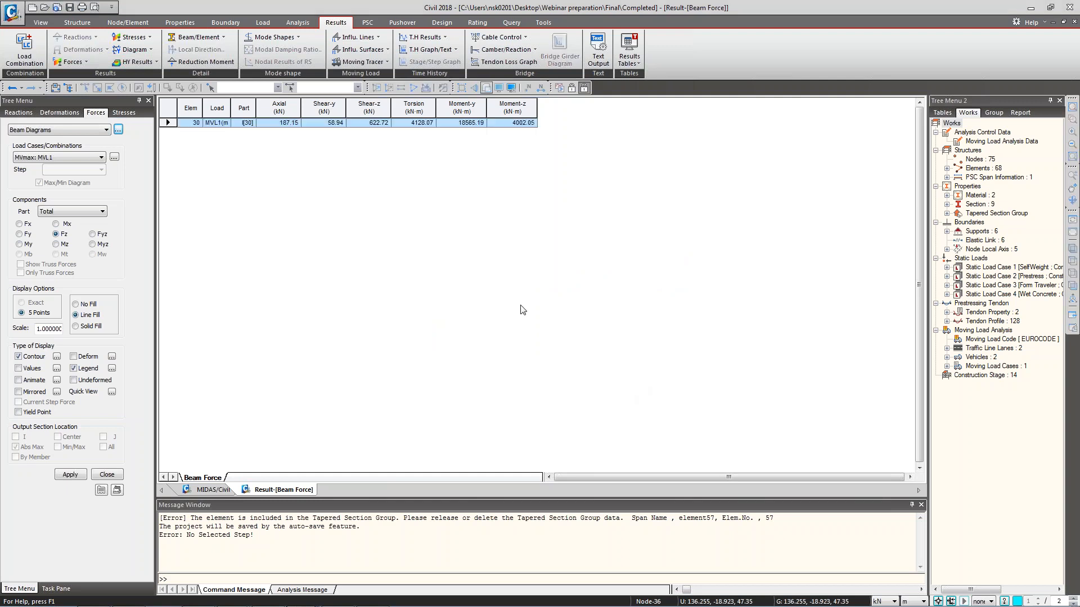
Compare element 30's Shear-z with the traced maximum in the model view and examine the table's other force and moment columns.
click(375, 124)
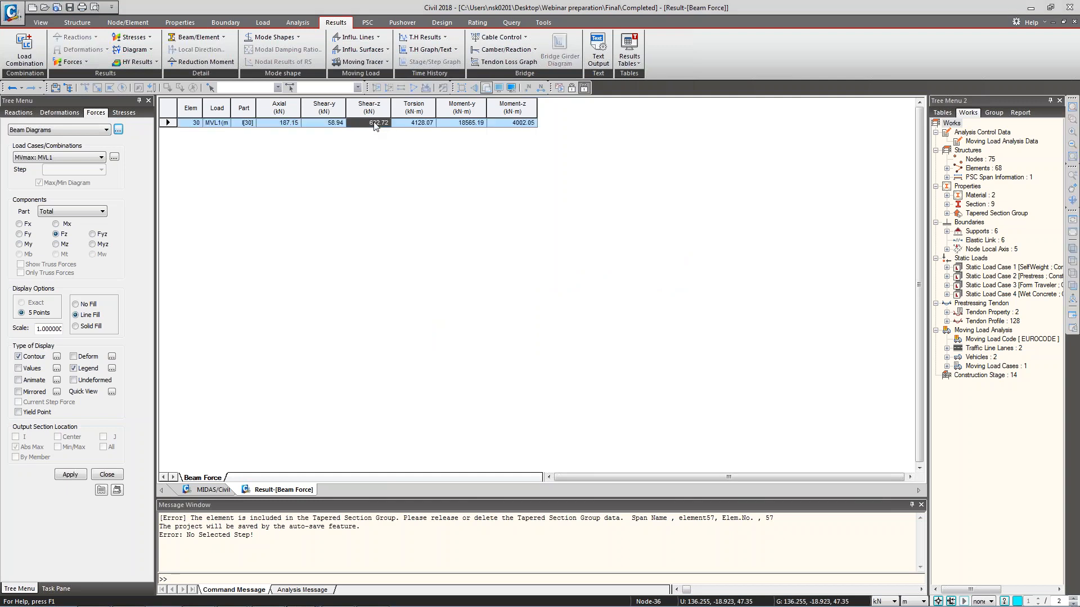
click(213, 490)
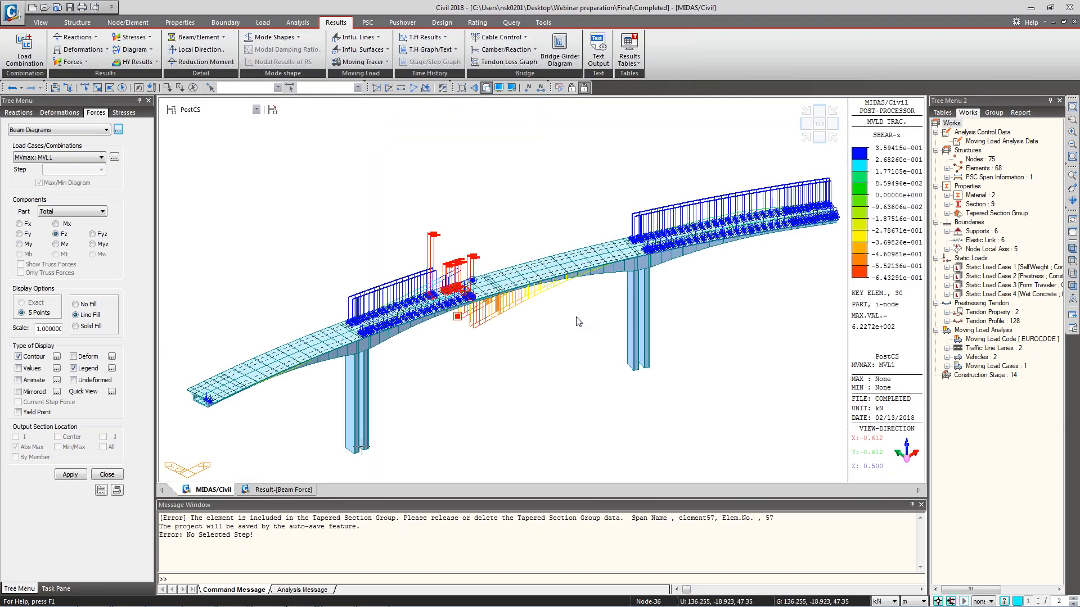
click(282, 491)
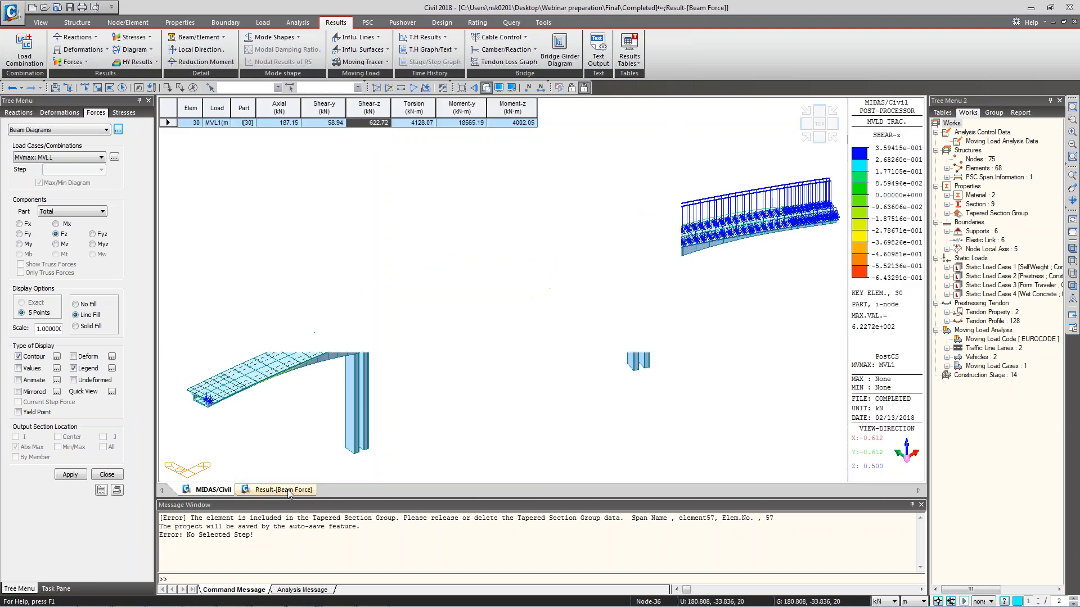
click(465, 124)
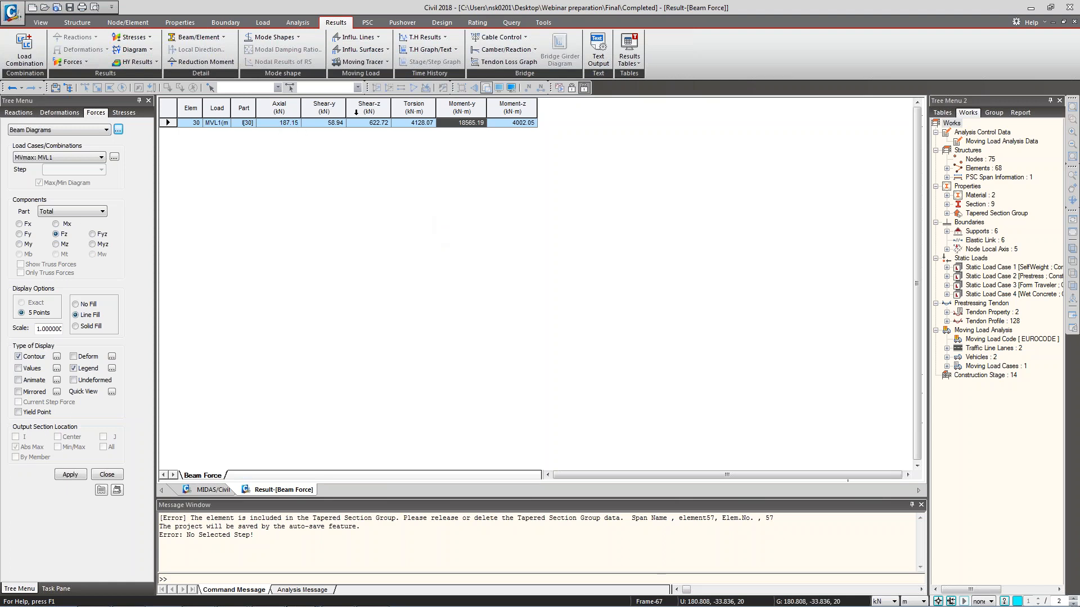
click(372, 124)
click(312, 124)
click(353, 124)
key(Right)
key(Right)
key(Right)
key(Left)
click(374, 124)
click(284, 124)
click(331, 125)
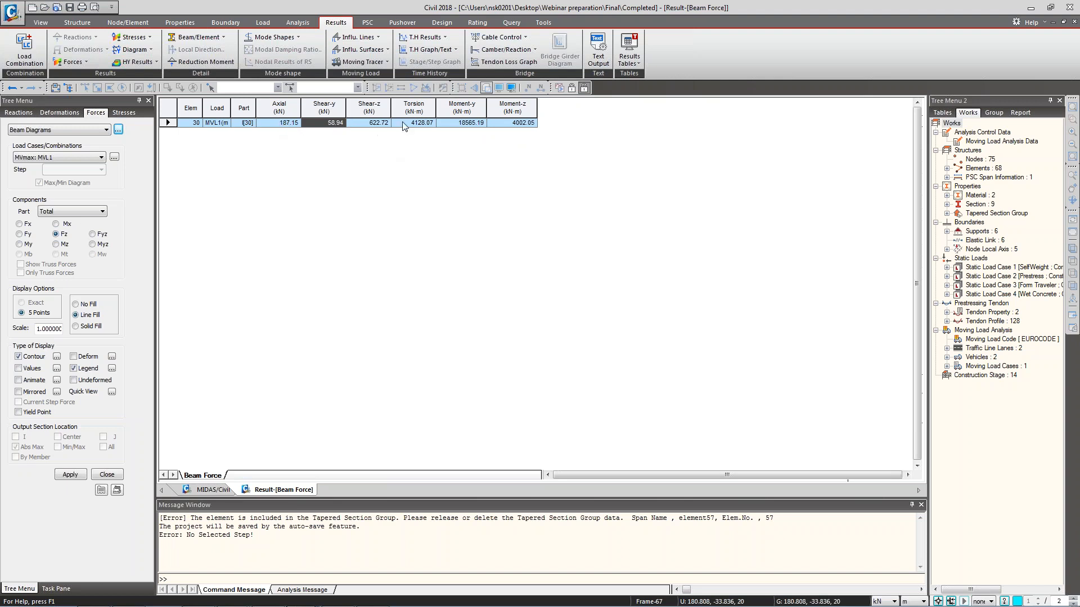
right_click(349, 227)
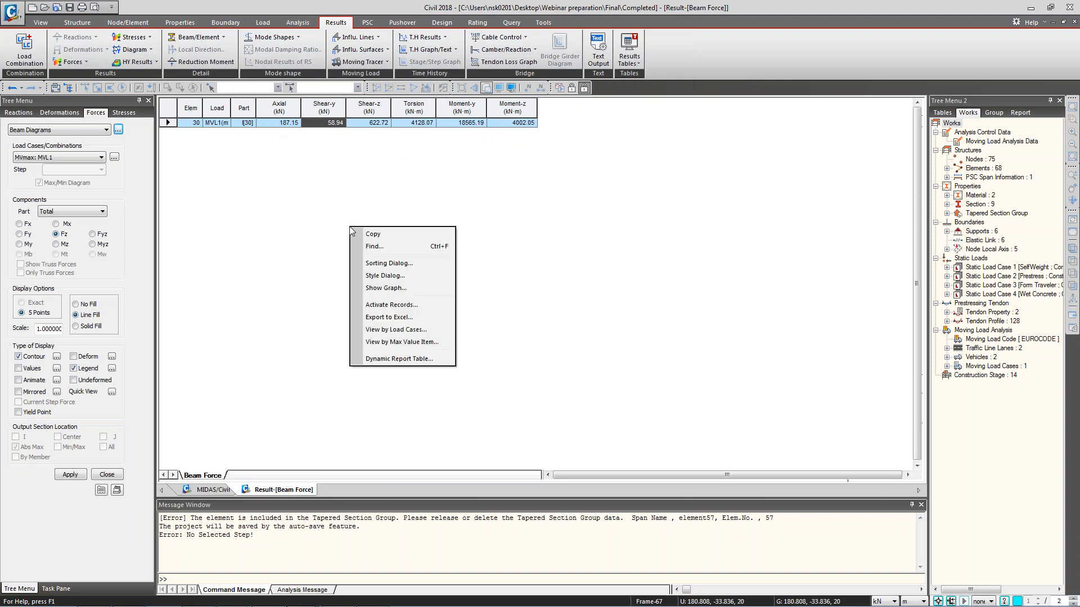
click(434, 342)
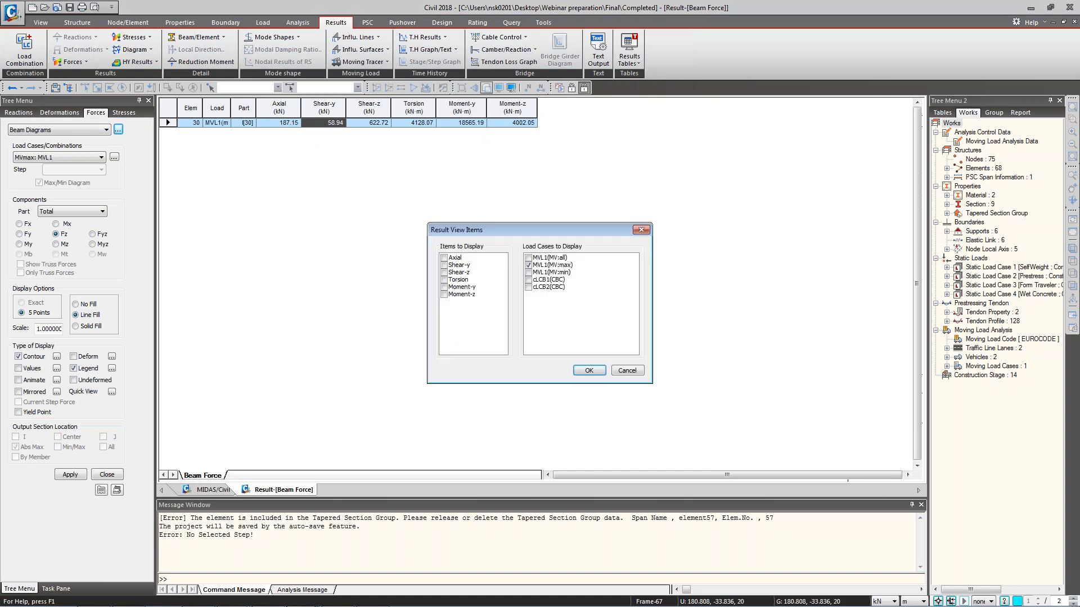
click(444, 273)
click(627, 370)
View the beam force table by max value item for Shear-z and Moment-y under MVL1(MV:max).
right_click(326, 227)
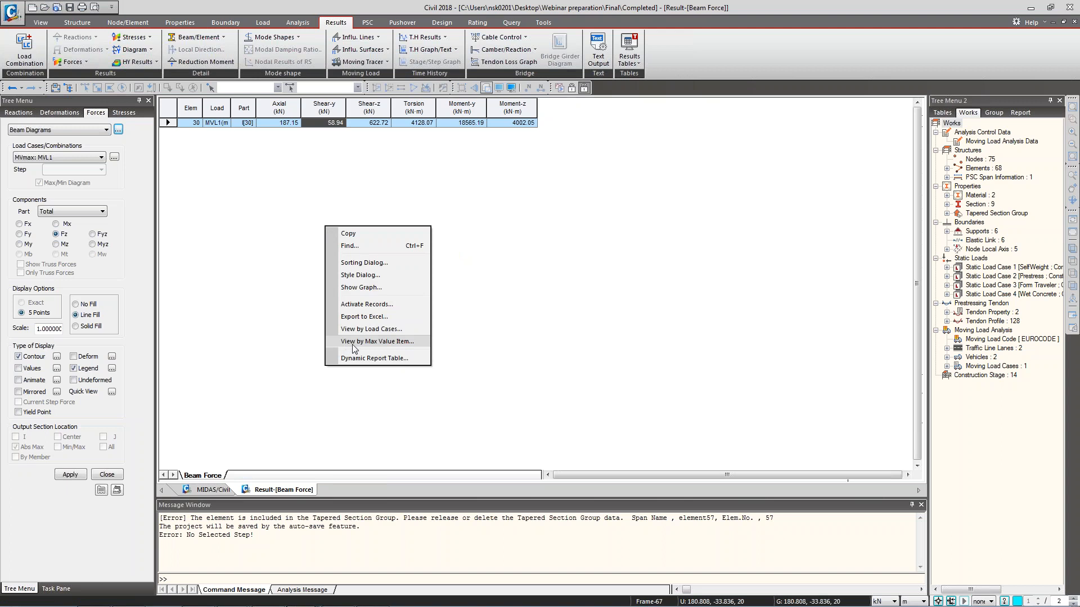
click(400, 343)
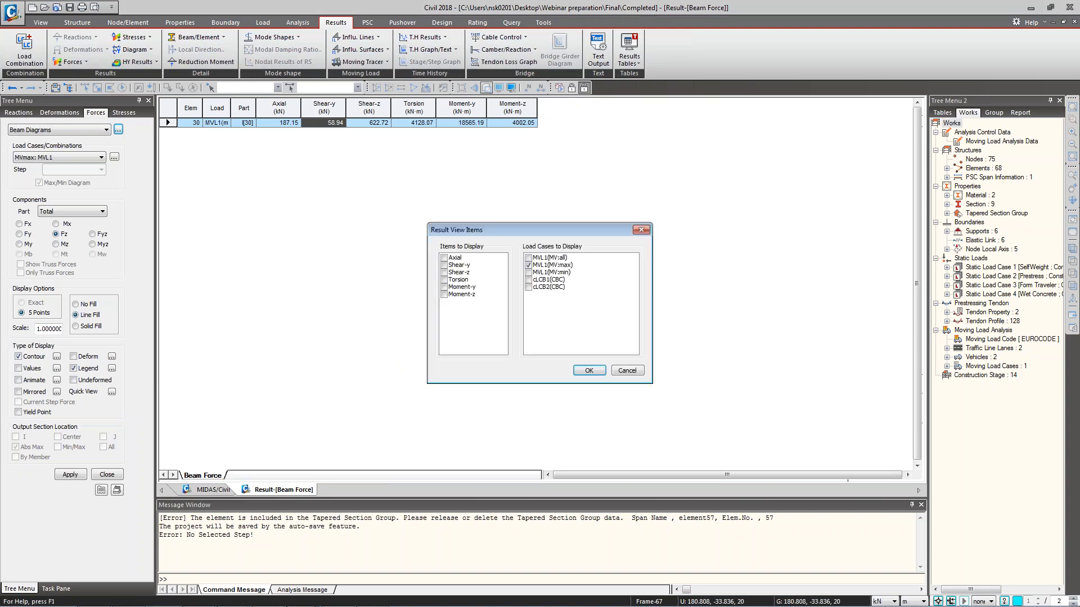
click(444, 274)
click(444, 287)
click(589, 371)
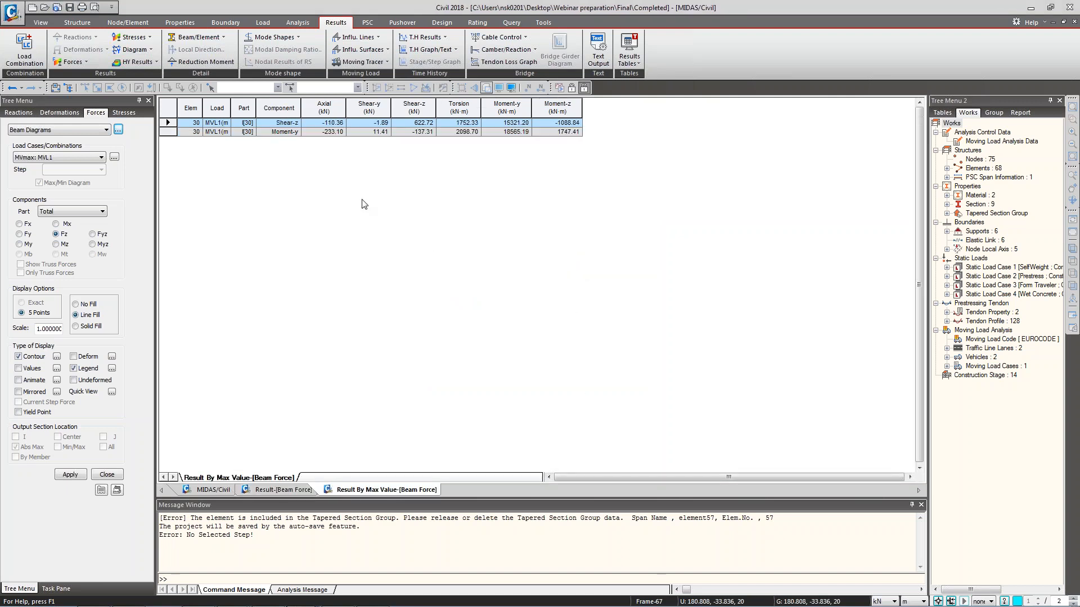
Examine the concurrent forces and moments in the Shear-z row of the max value table and compare them with the traced load model.
click(281, 123)
click(423, 123)
click(327, 123)
click(381, 124)
click(421, 123)
click(459, 124)
click(516, 124)
click(556, 124)
click(521, 124)
click(464, 124)
click(420, 124)
click(208, 490)
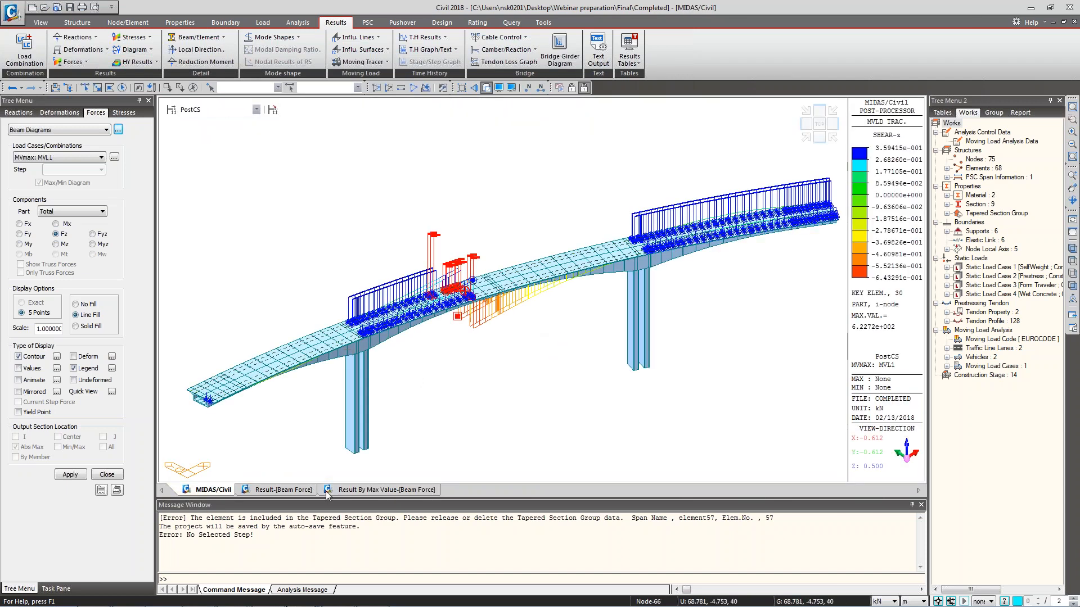
click(336, 490)
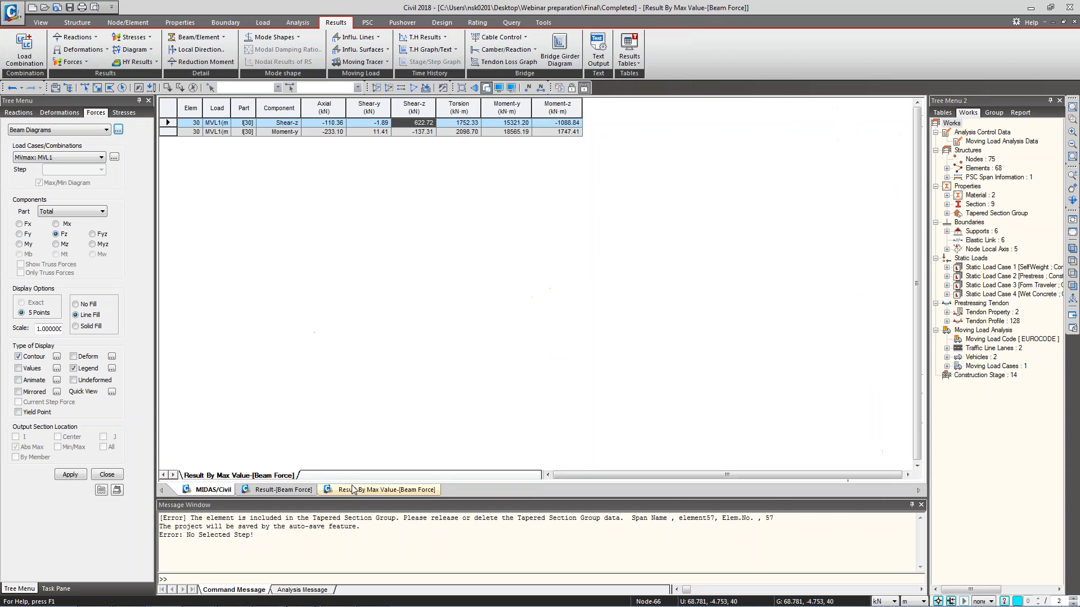
Examine the concurrent forces and moments in the Moment-y row of element 30's max value table.
click(276, 133)
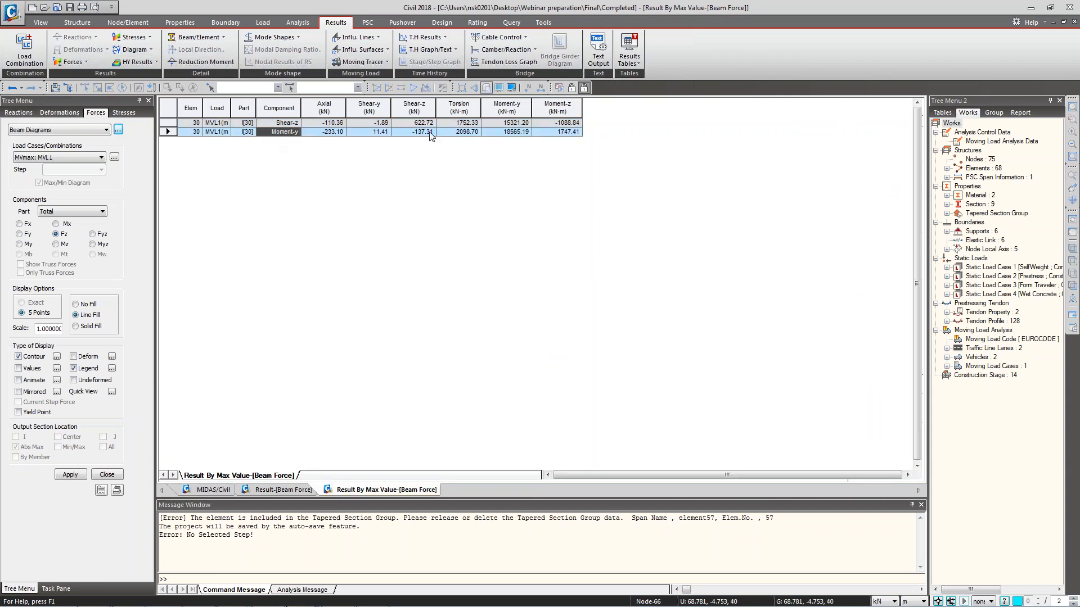
click(508, 135)
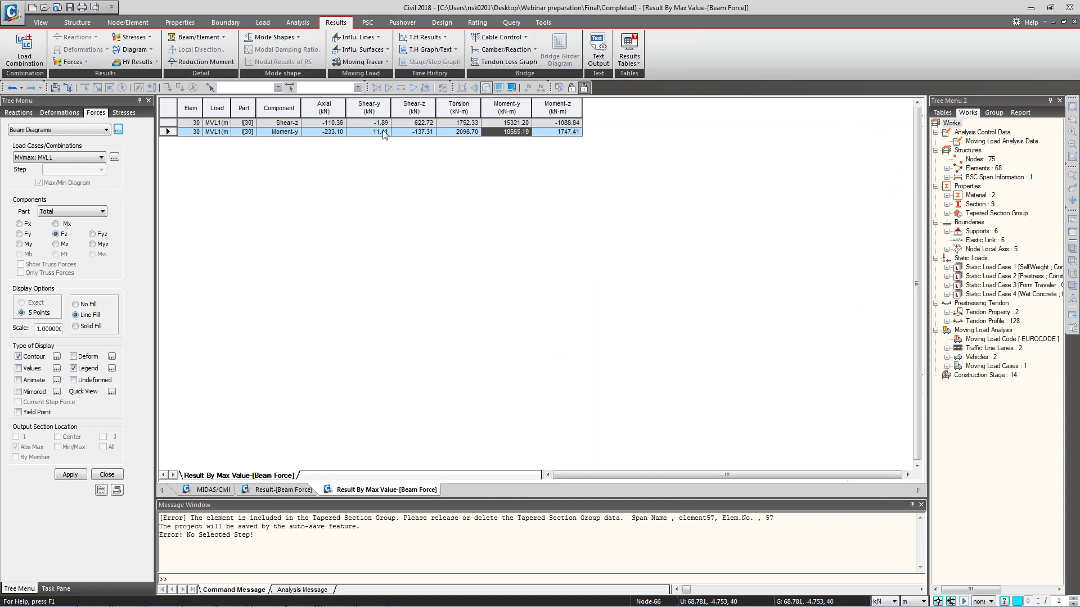
click(326, 133)
click(363, 136)
click(423, 135)
click(454, 135)
click(554, 133)
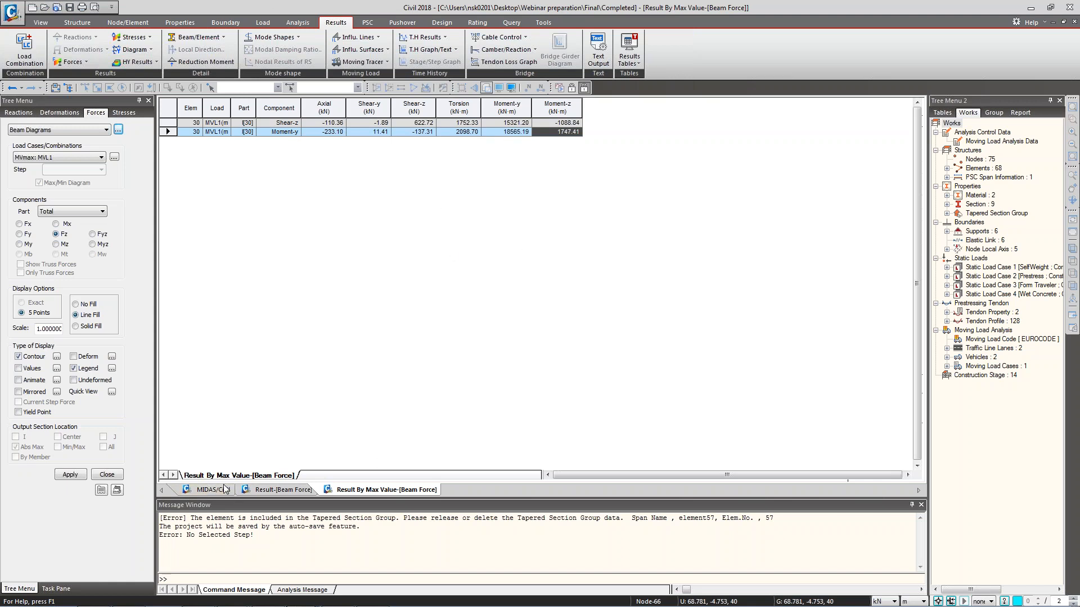
Return to the model view and check the frame result option in the Moving Load Analysis Control Data without changing it.
click(209, 490)
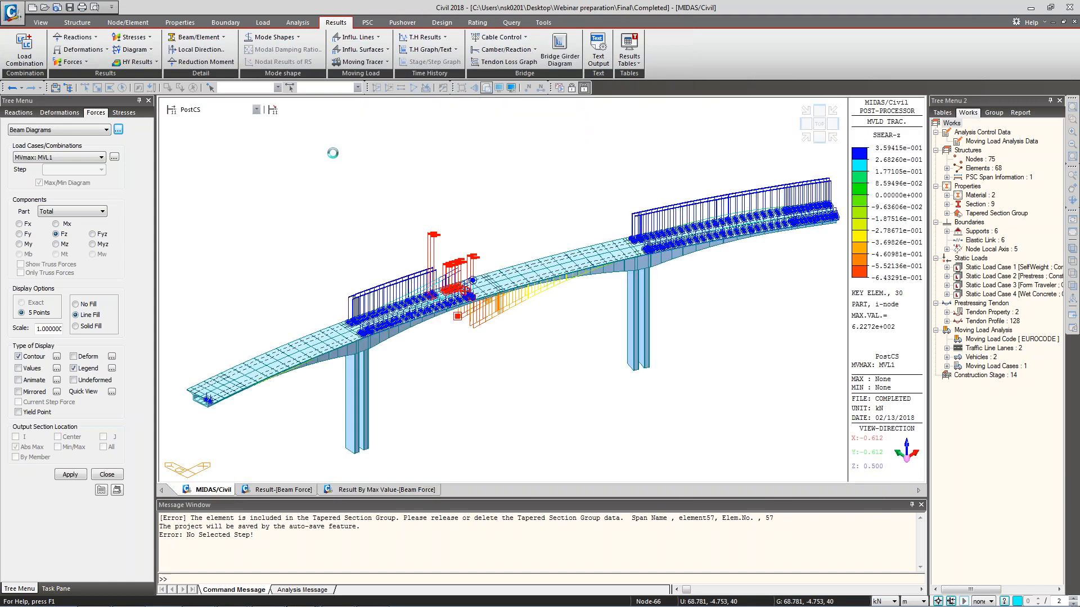
click(298, 23)
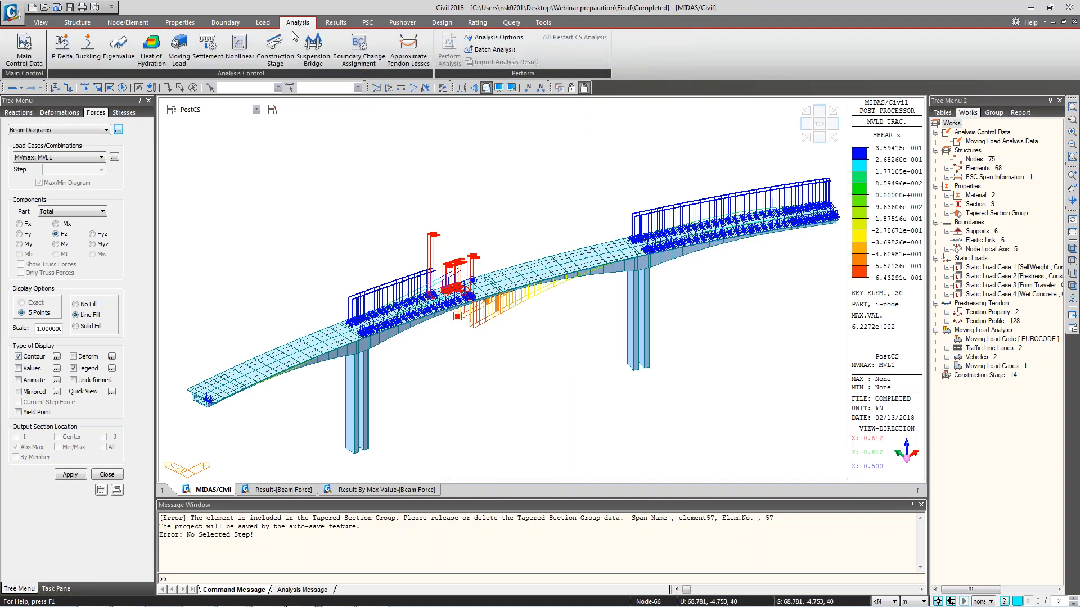
click(184, 59)
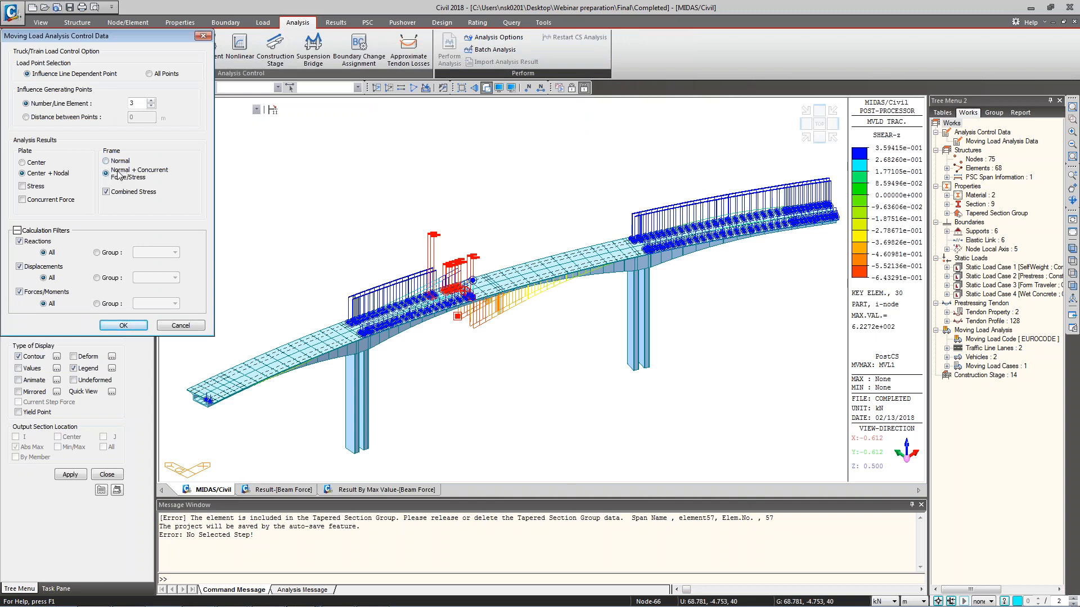
click(187, 328)
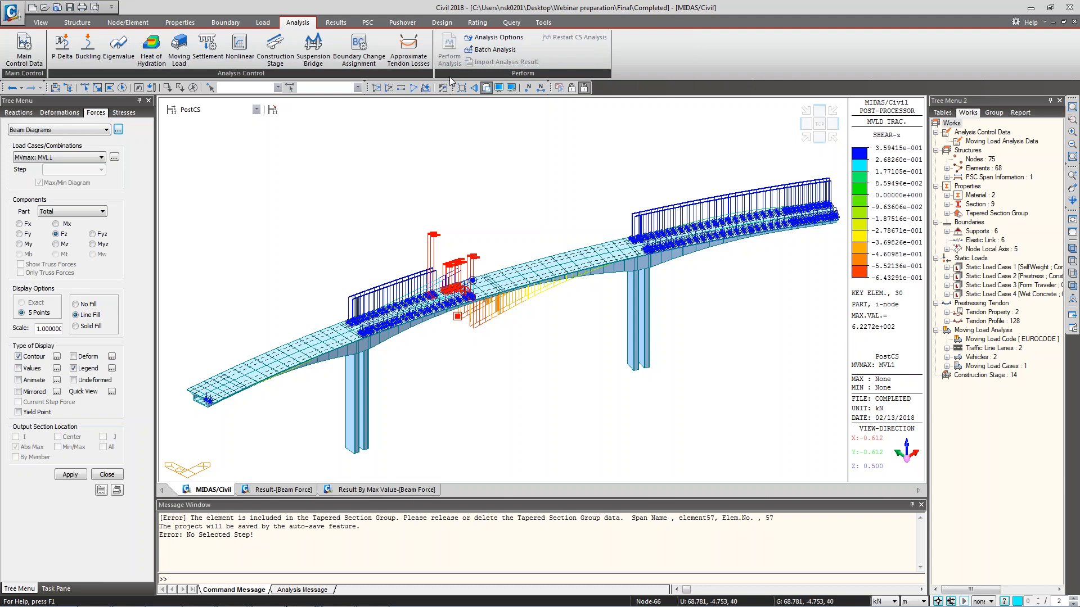
Tabulate the tendon losses by tendon group for Top-P 2-1 at construction stage CS5.
click(327, 21)
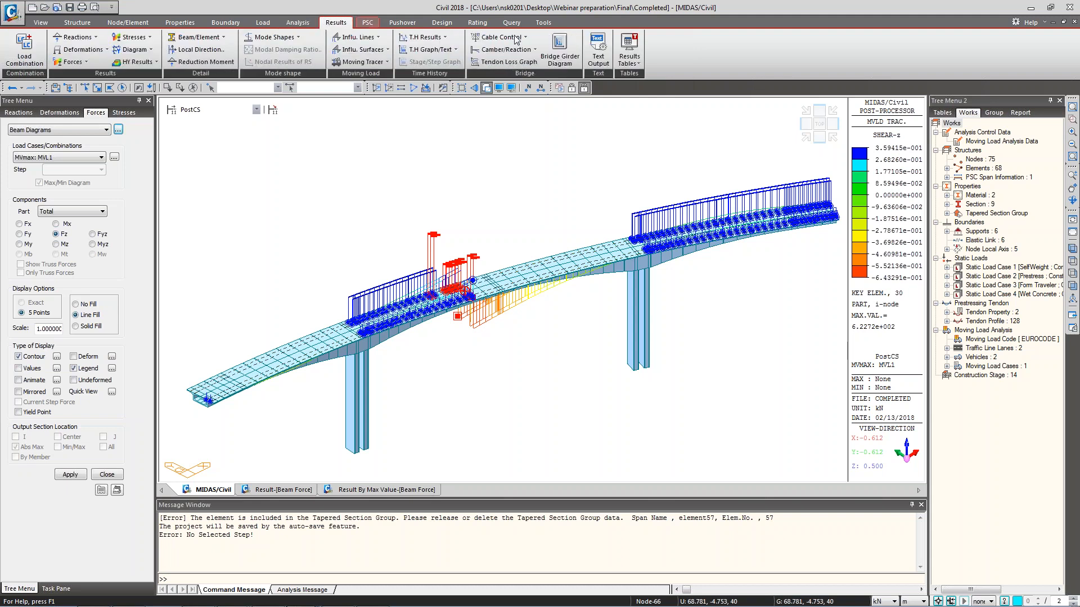
click(634, 63)
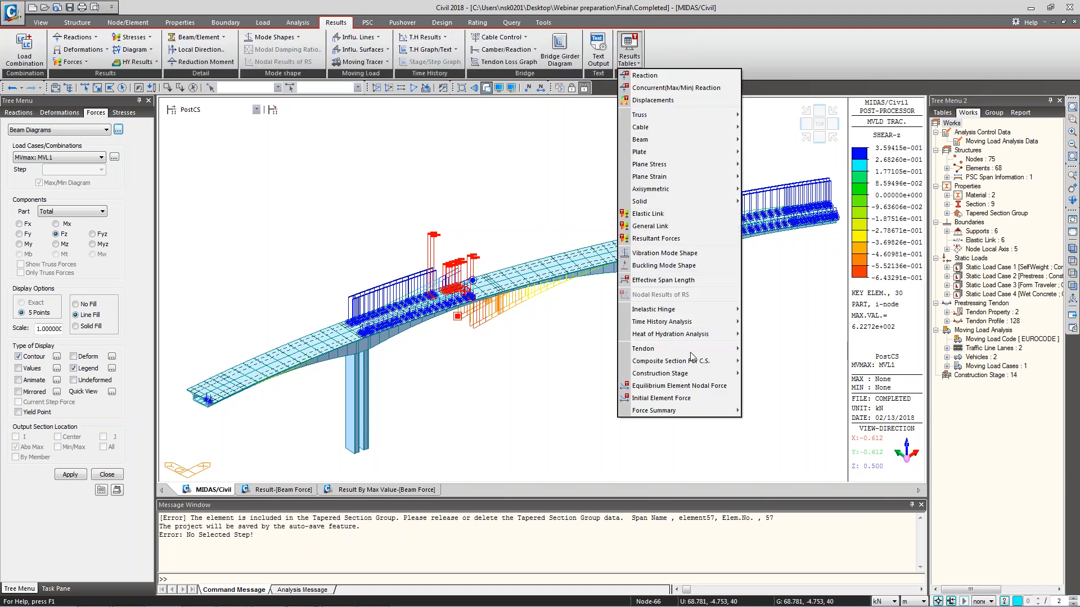
mouse_move(697, 354)
click(812, 383)
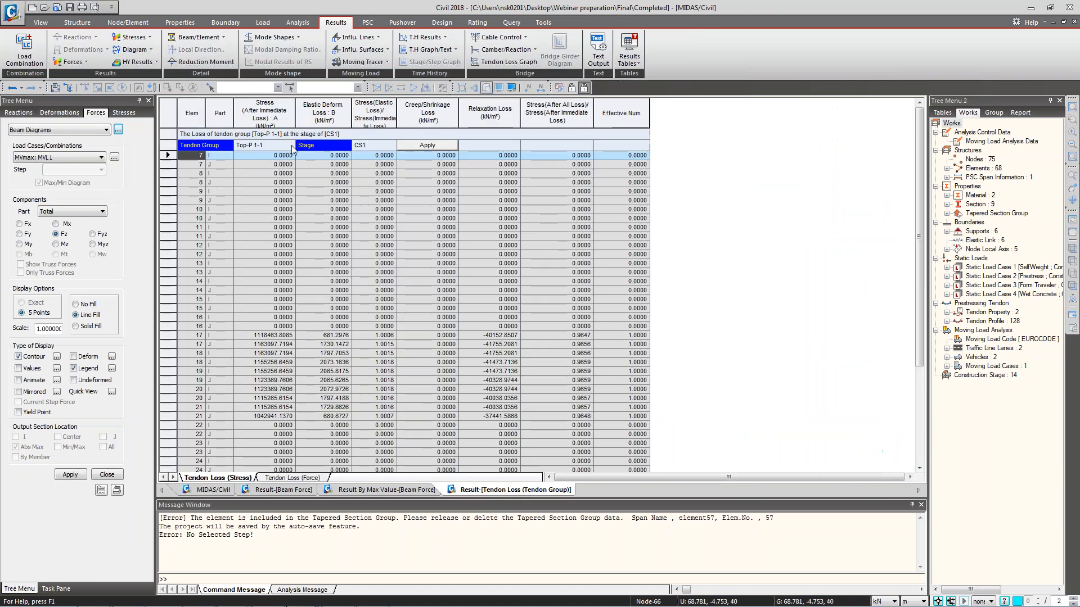
click(290, 145)
click(268, 172)
click(388, 146)
click(392, 145)
click(367, 184)
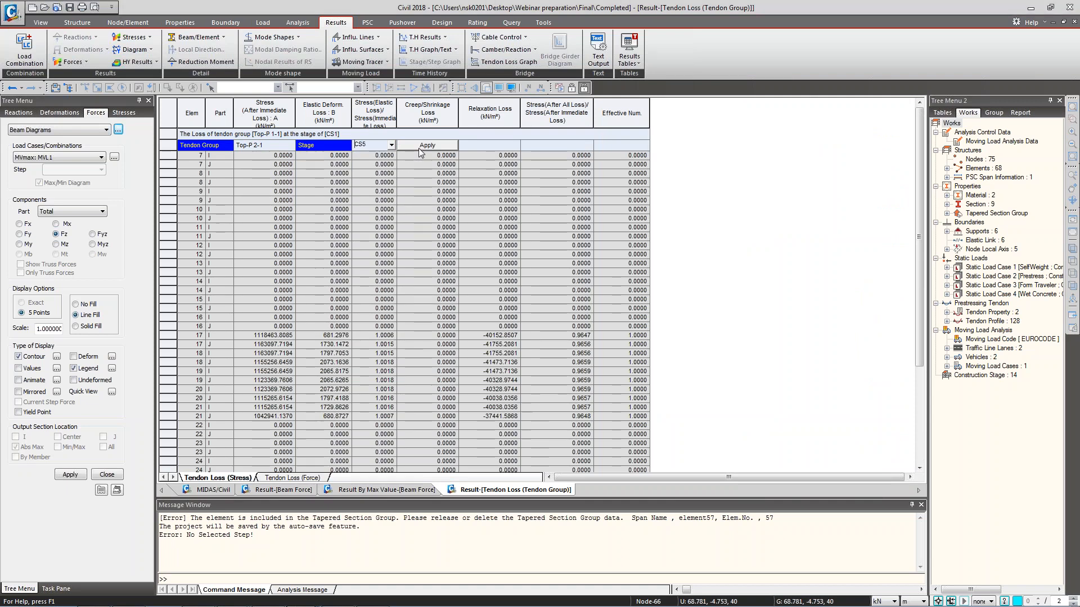
click(434, 148)
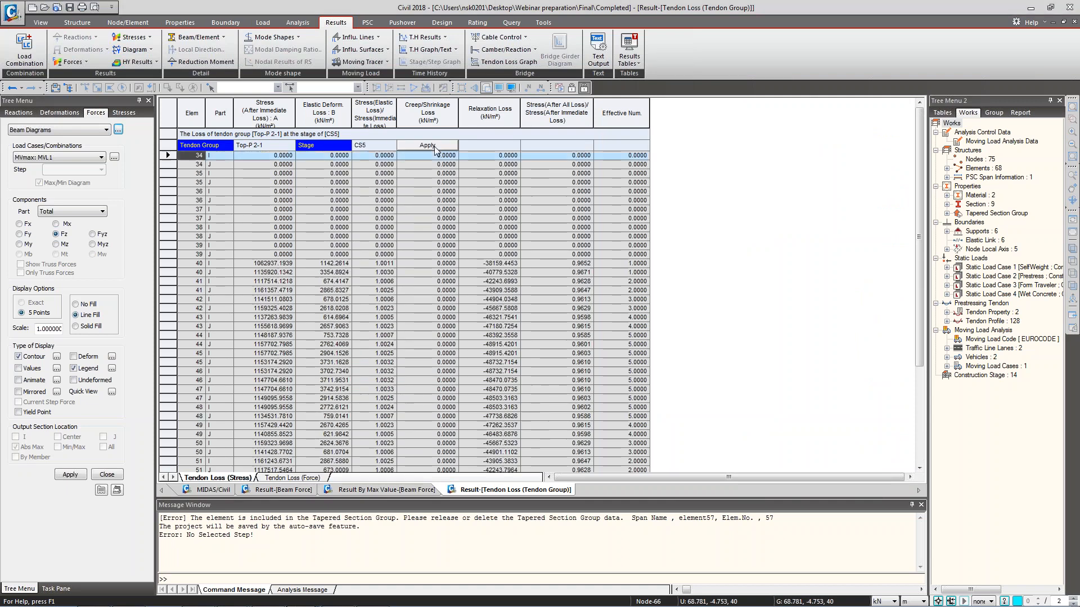
Switch the display units to N for force and mm for length.
click(878, 601)
click(875, 569)
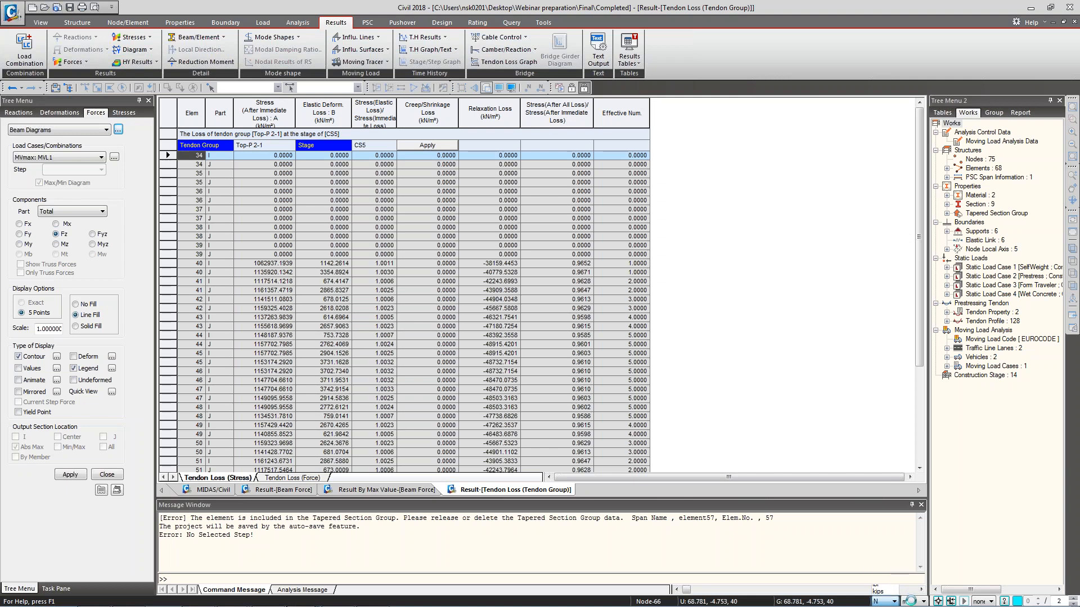
click(911, 601)
click(917, 564)
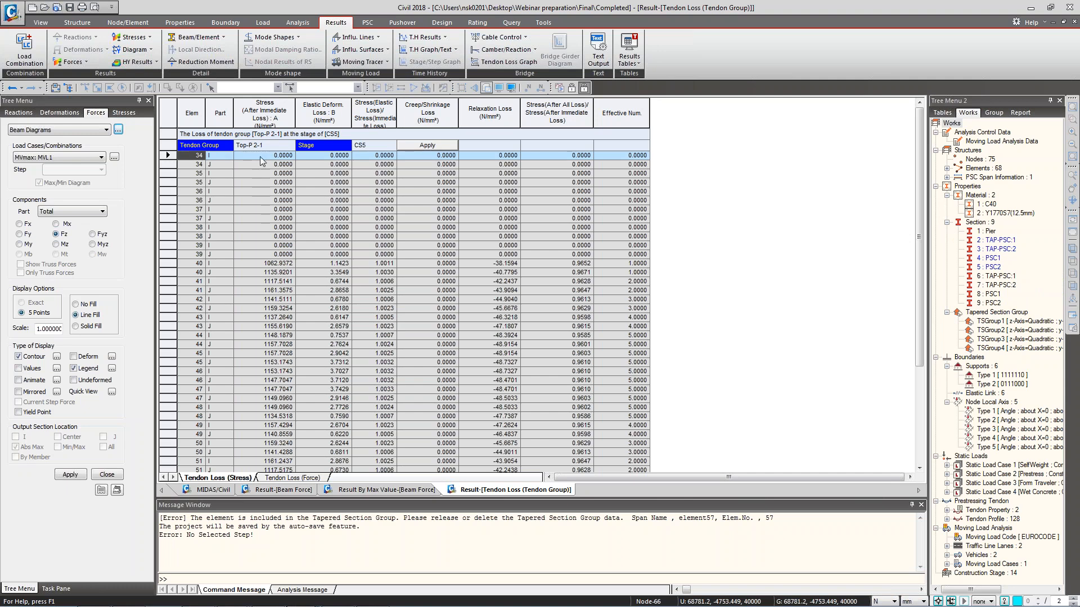
Examine the tendon loss table's columns for stress after immediate loss, creep/shrinkage loss and relaxation loss.
click(267, 107)
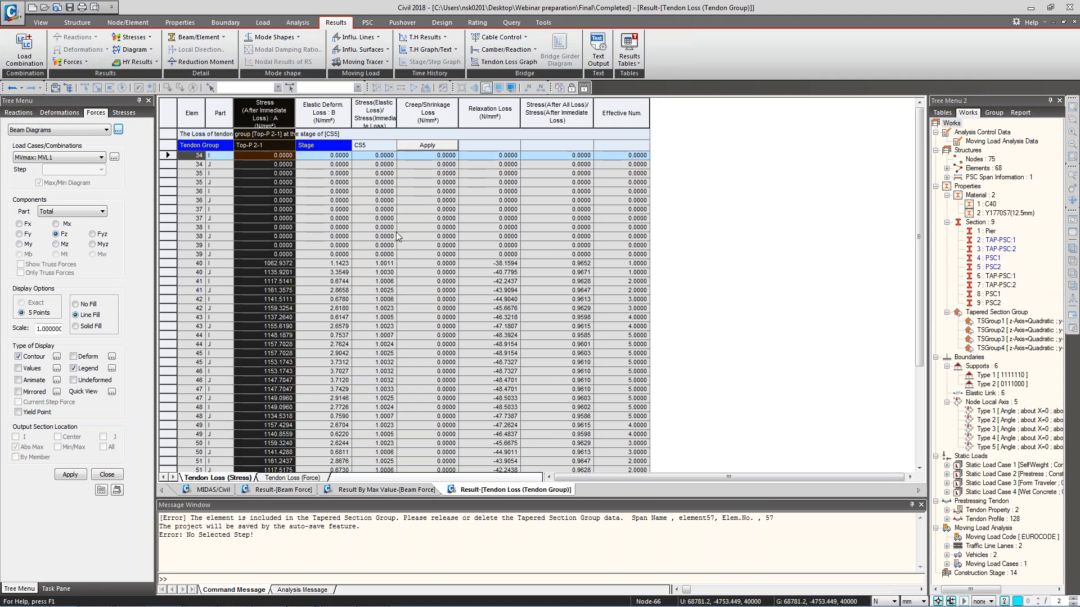
click(387, 210)
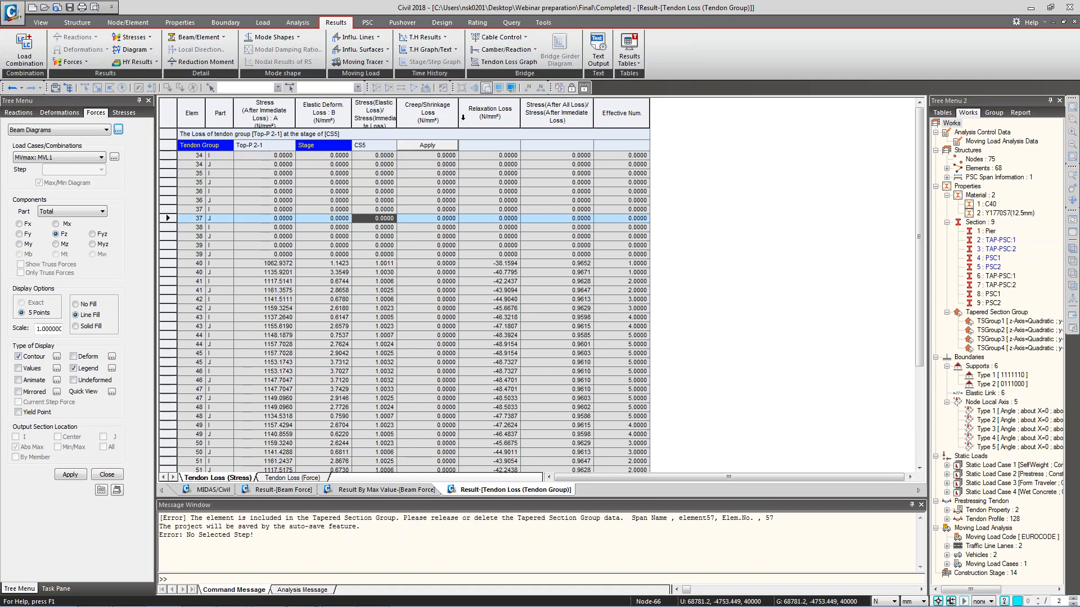
click(427, 113)
click(490, 113)
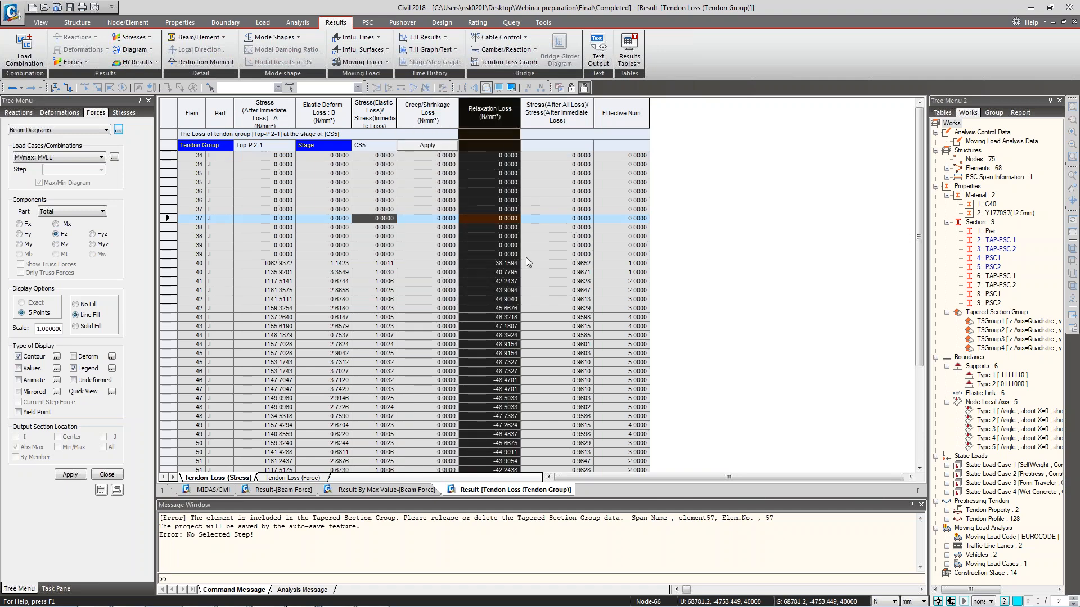
click(489, 263)
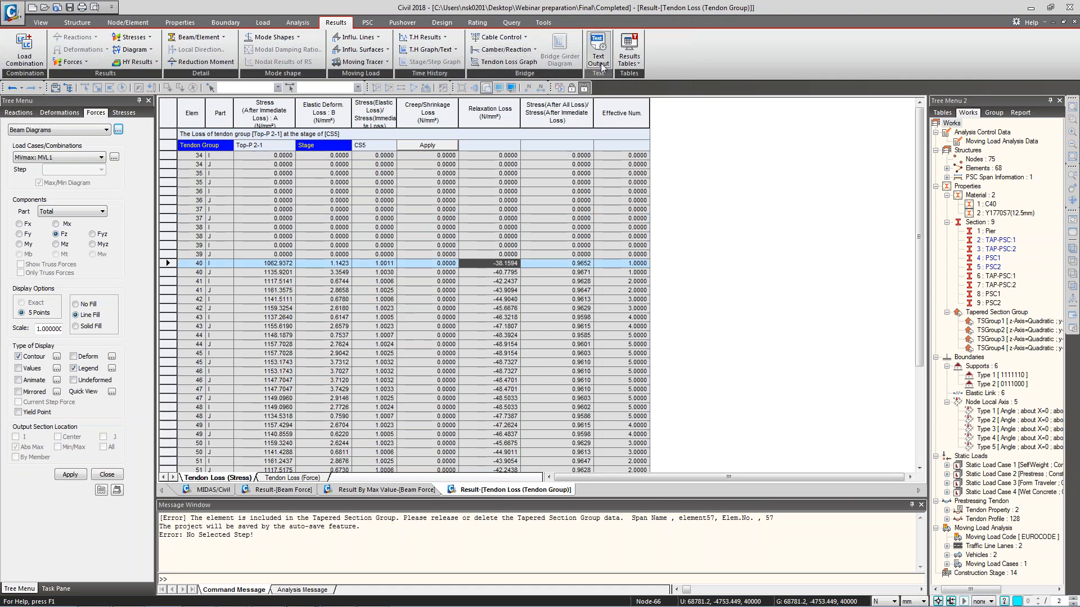
Show the Tendon Time-dependent Loss Graph for Top02-01 and step through the stages from CS7 to CS13.
click(629, 56)
right_click(429, 336)
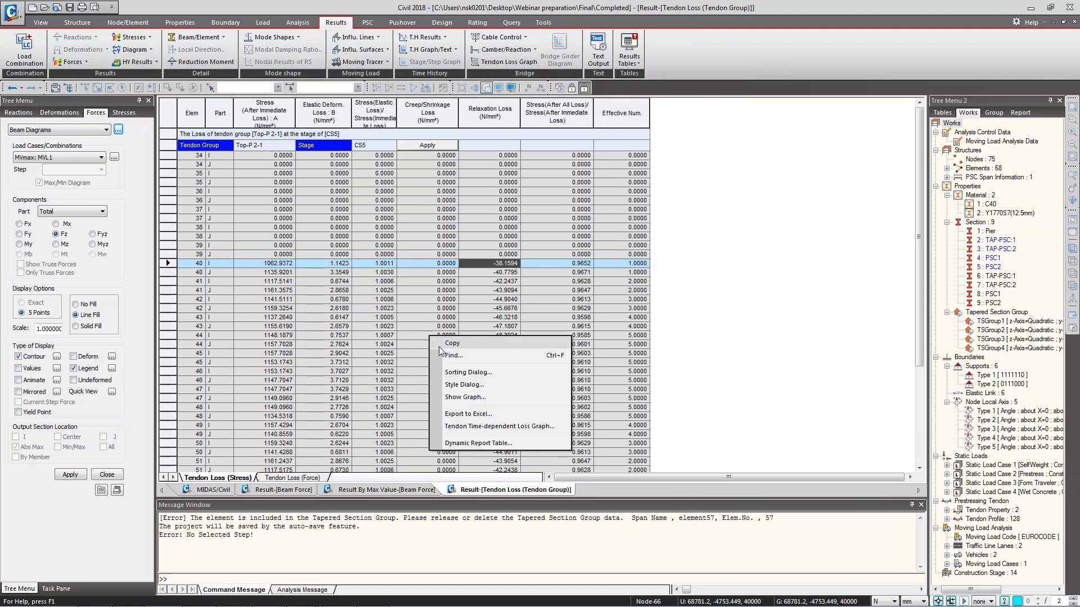
click(485, 428)
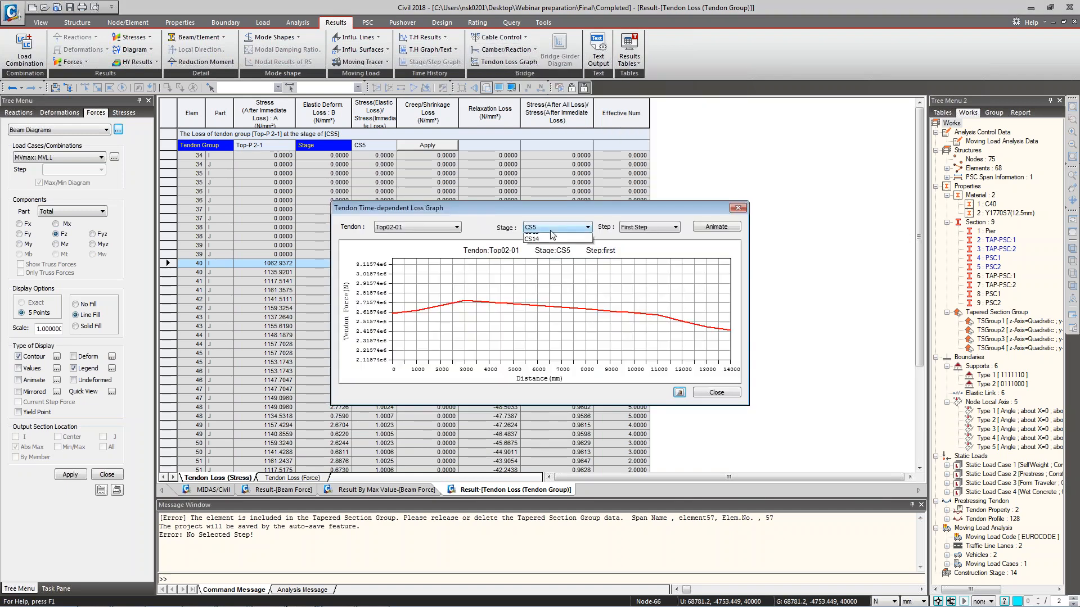
click(556, 228)
click(555, 296)
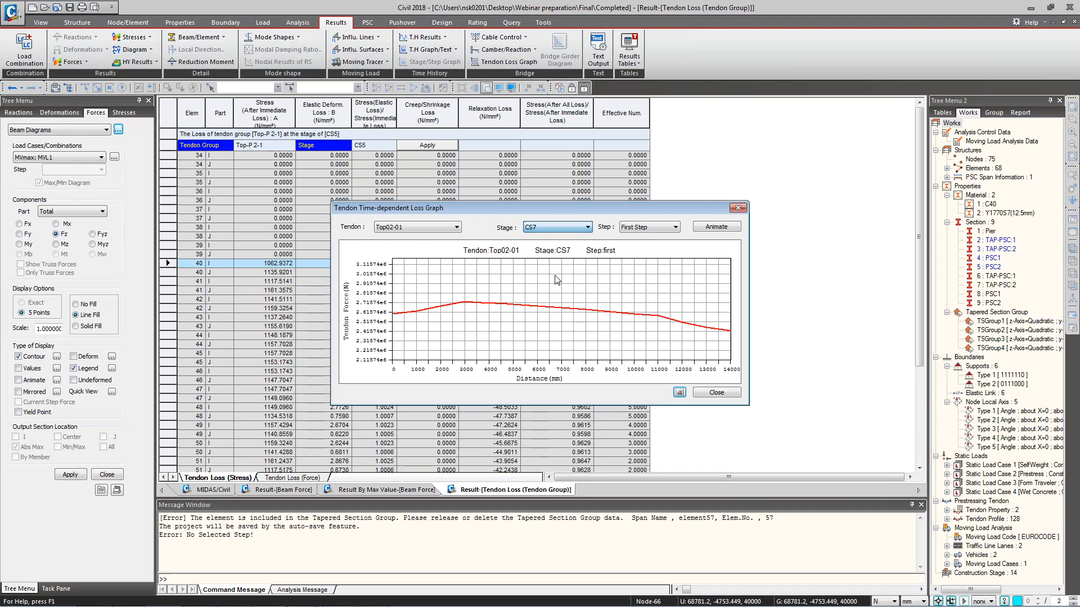
scroll(554, 307, down, 4)
View the time-dependent loss graphs of tendons Top02-19 through Top02-39 at stage CS13 and close the graph.
click(447, 227)
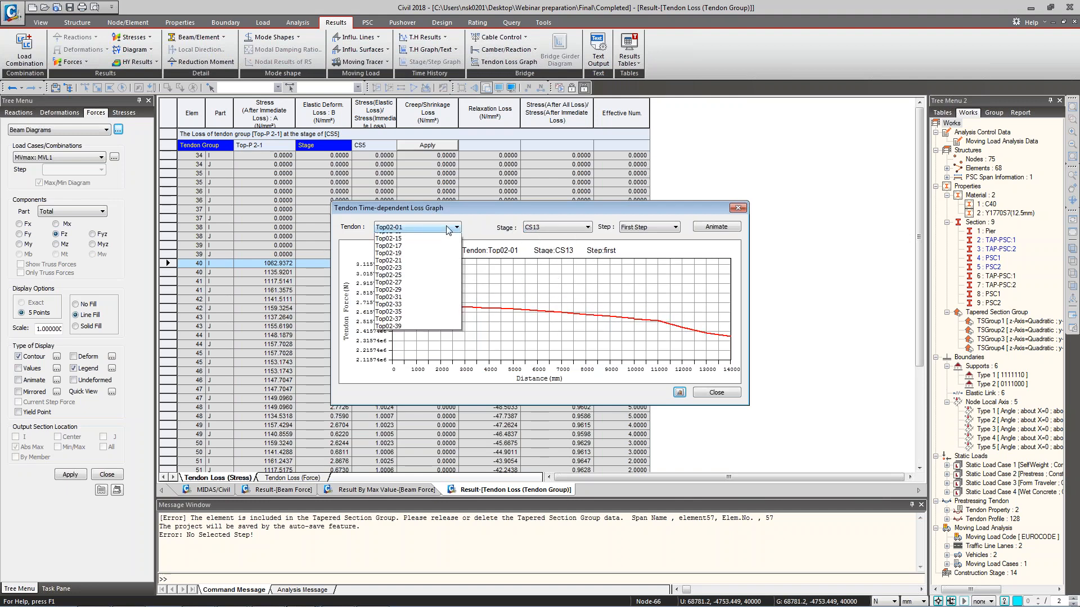
click(422, 282)
scroll(423, 287, down, 7)
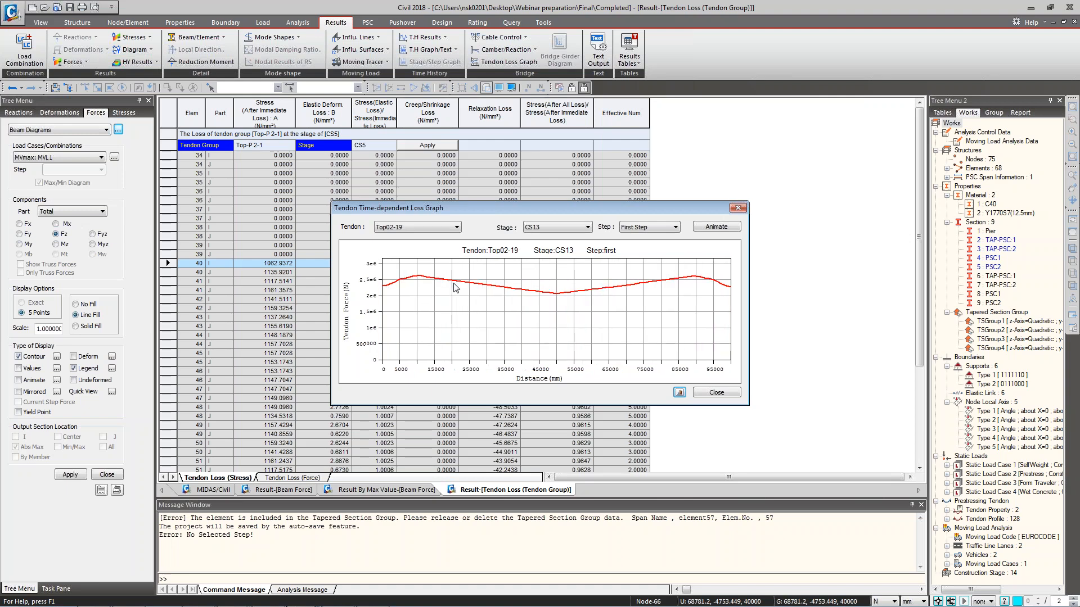
scroll(456, 290, down, 3)
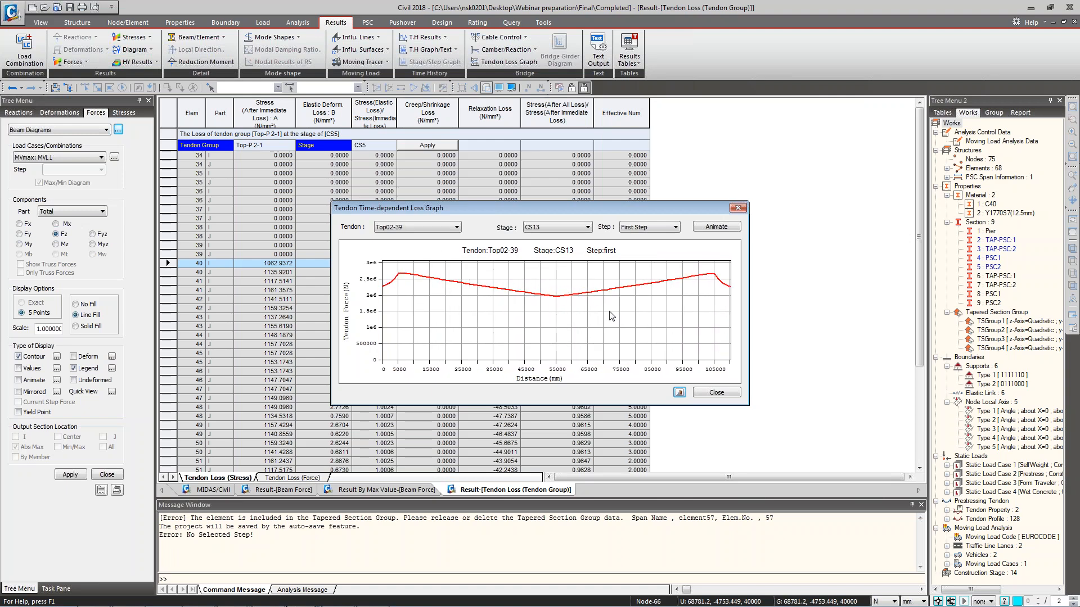
click(716, 393)
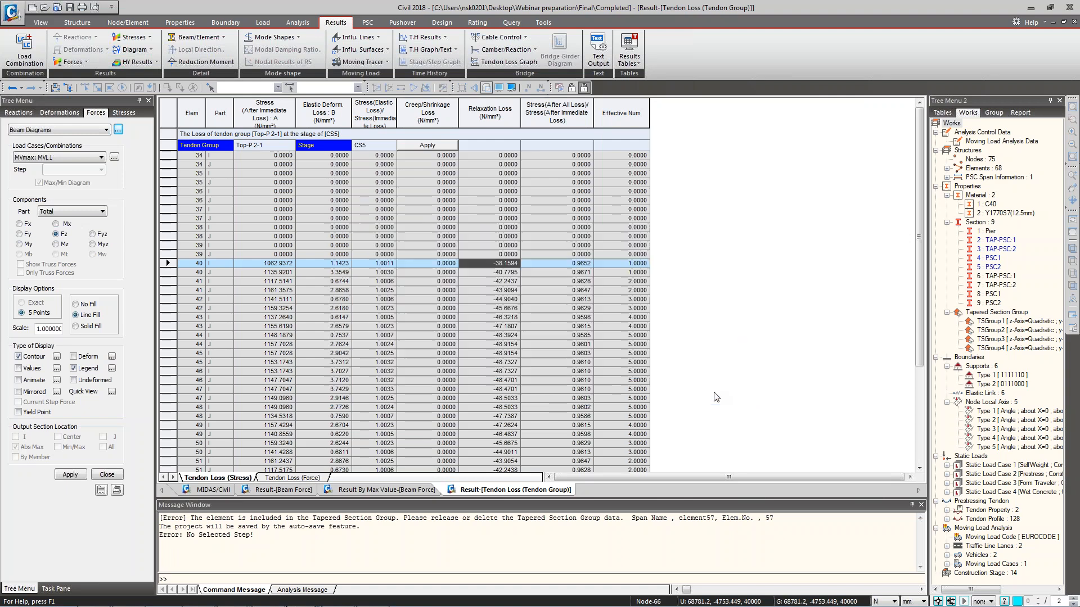
Generate the Tendon Stress Limit Check table for records 1to128, keeping the limits of 0.74 fpu away from anchorage and 0.8 fpy at service.
click(227, 490)
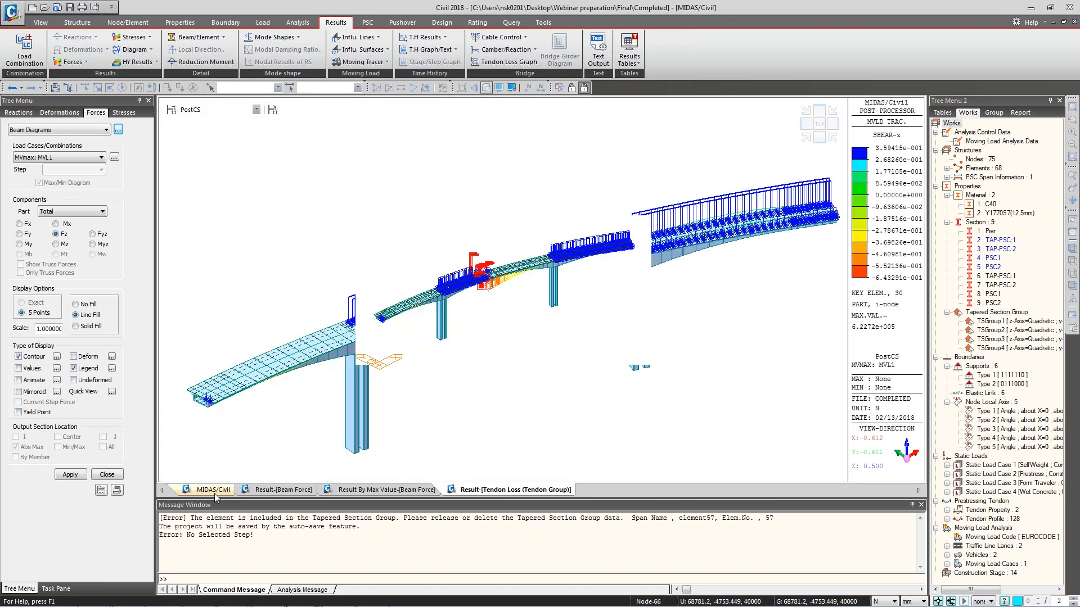
click(629, 57)
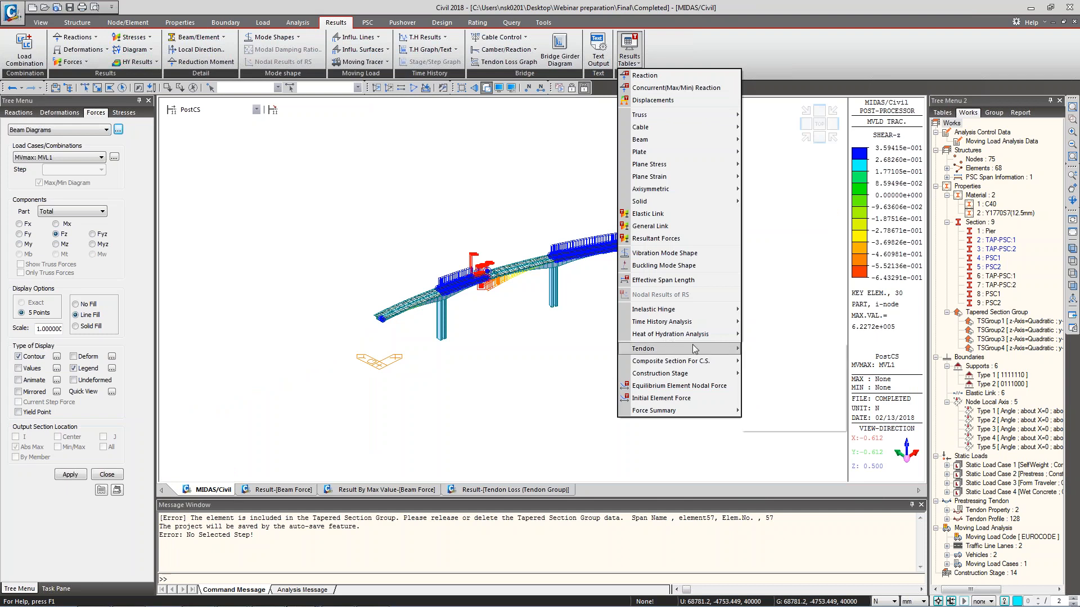
mouse_move(695, 349)
click(819, 426)
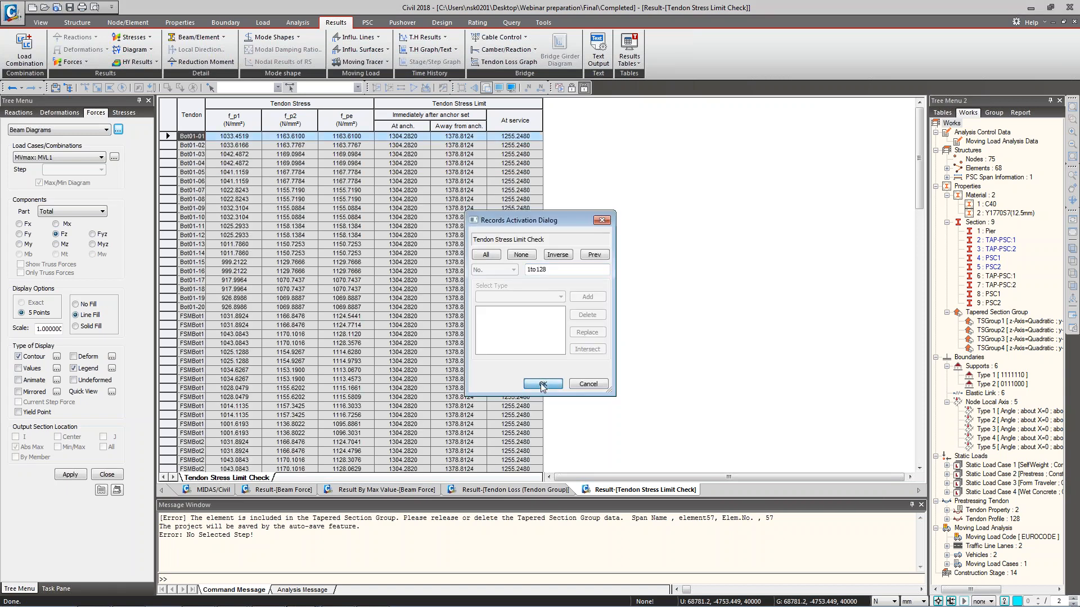
click(543, 384)
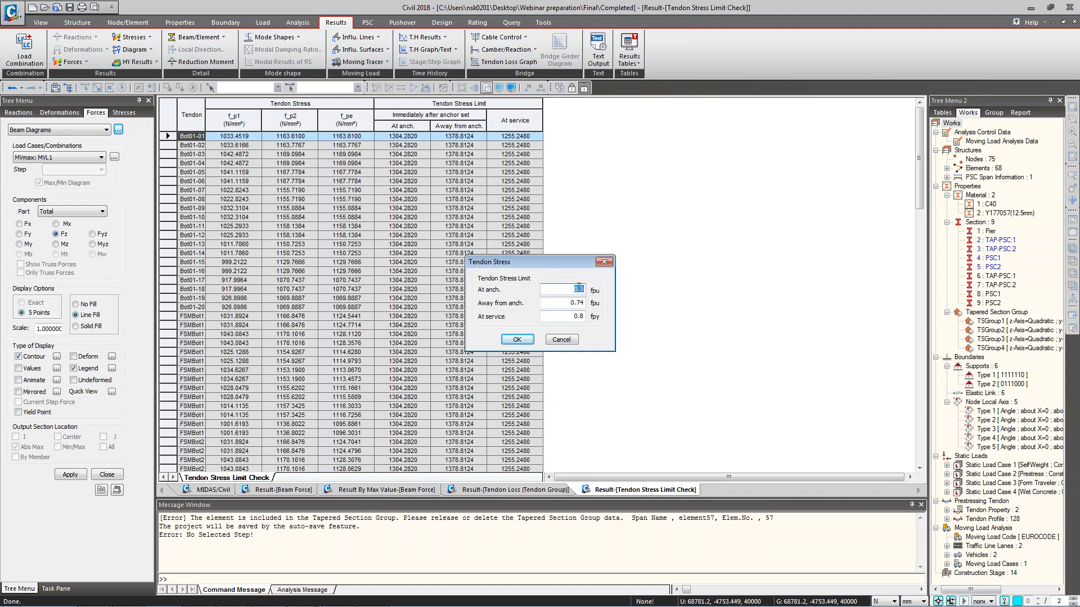
key(Tab)
mouse_move(584, 303)
mouse_down()
mouse_move(569, 303)
mouse_move(582, 290)
mouse_move(572, 289)
mouse_up()
click(516, 339)
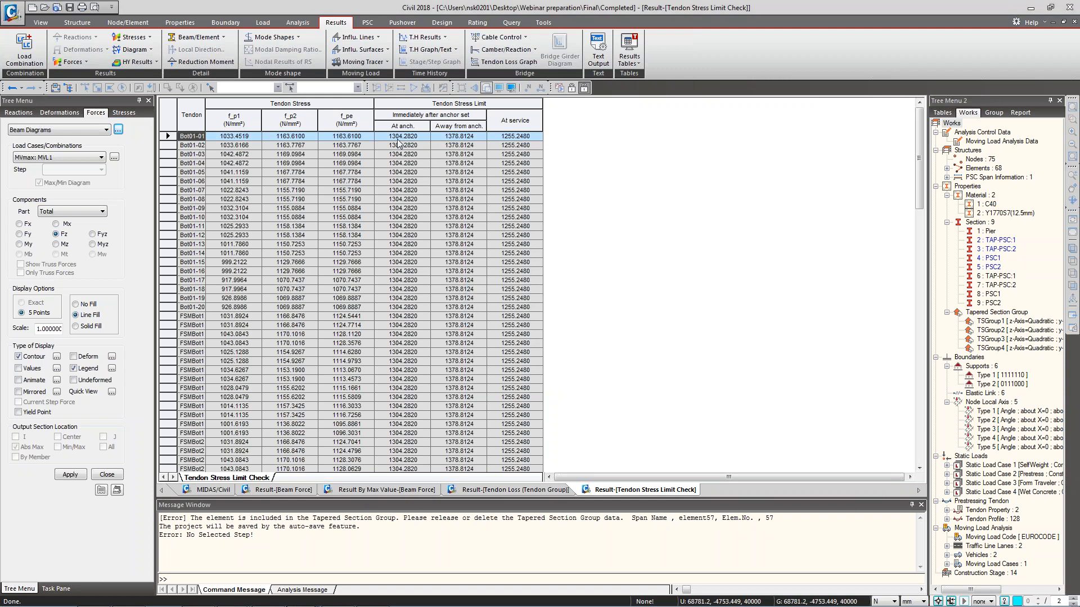
Compare the tendon stress limits at anchorage and at service with the computed f_p1, f_p2 and f_pe stresses.
click(408, 181)
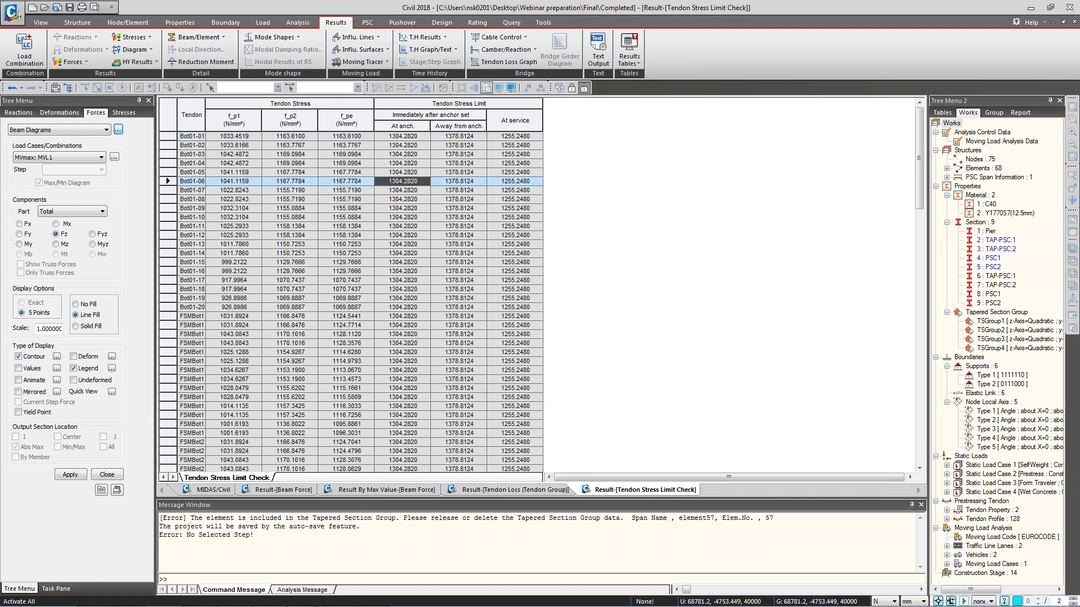
click(402, 108)
click(508, 190)
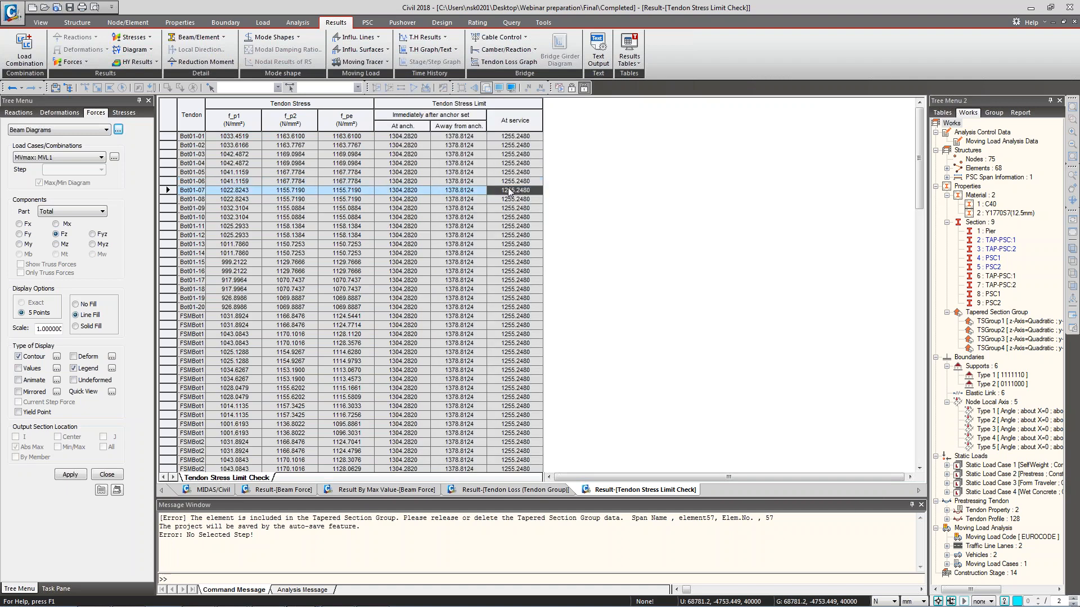
drag(233, 141, 325, 194)
click(345, 208)
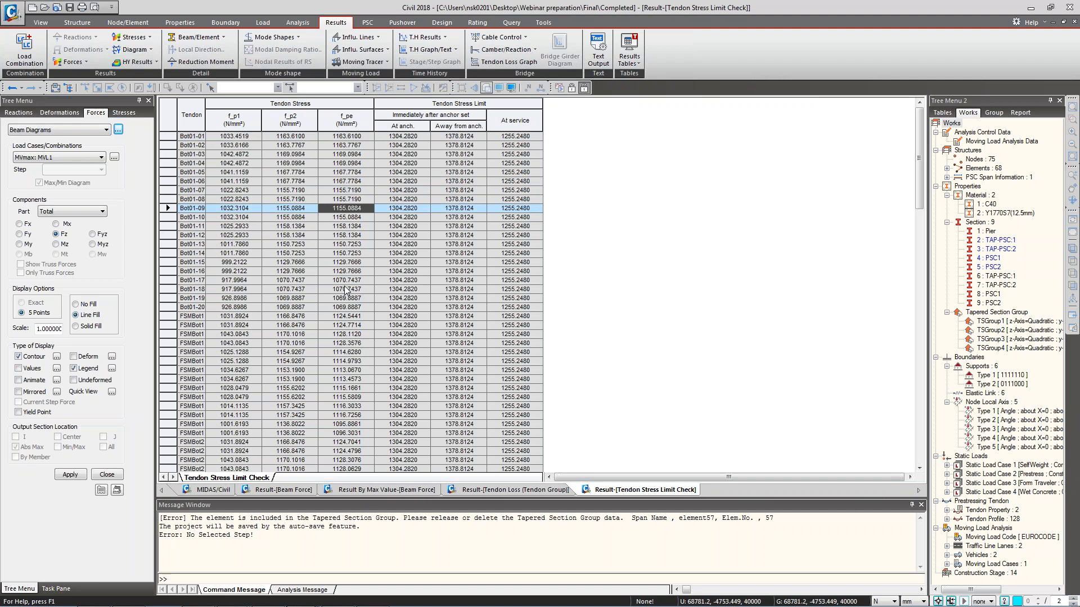
Look through the individual Bot01, FSMBot1 and FSMBot2 tendons in the stress limit check table and their limits away from anchorage.
scroll(345, 290, down, 1)
scroll(344, 291, up, 1)
click(191, 181)
click(194, 292)
click(194, 370)
click(195, 416)
click(194, 443)
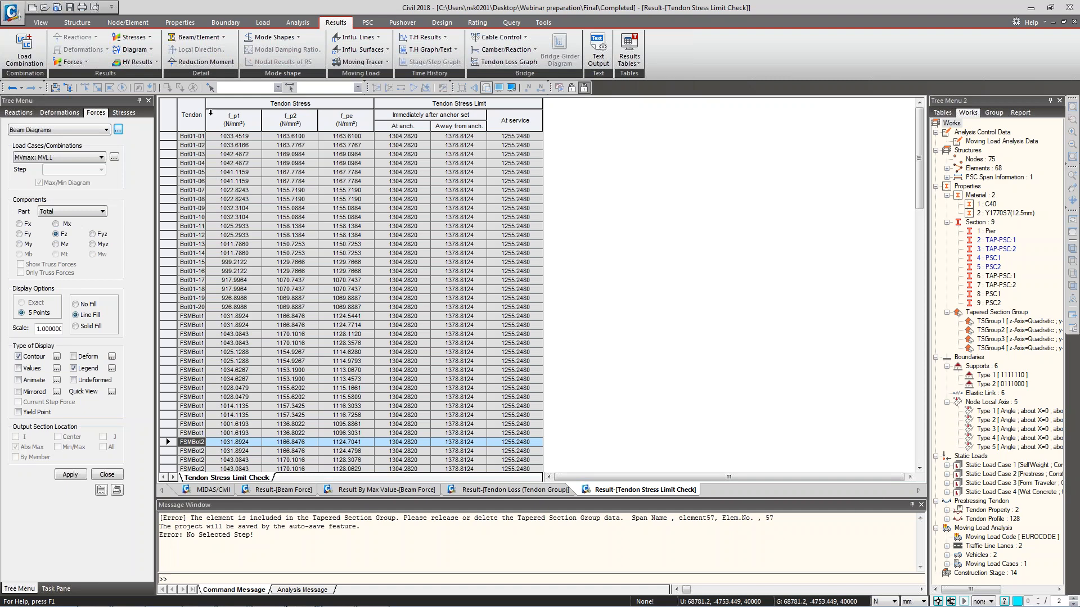
click(481, 225)
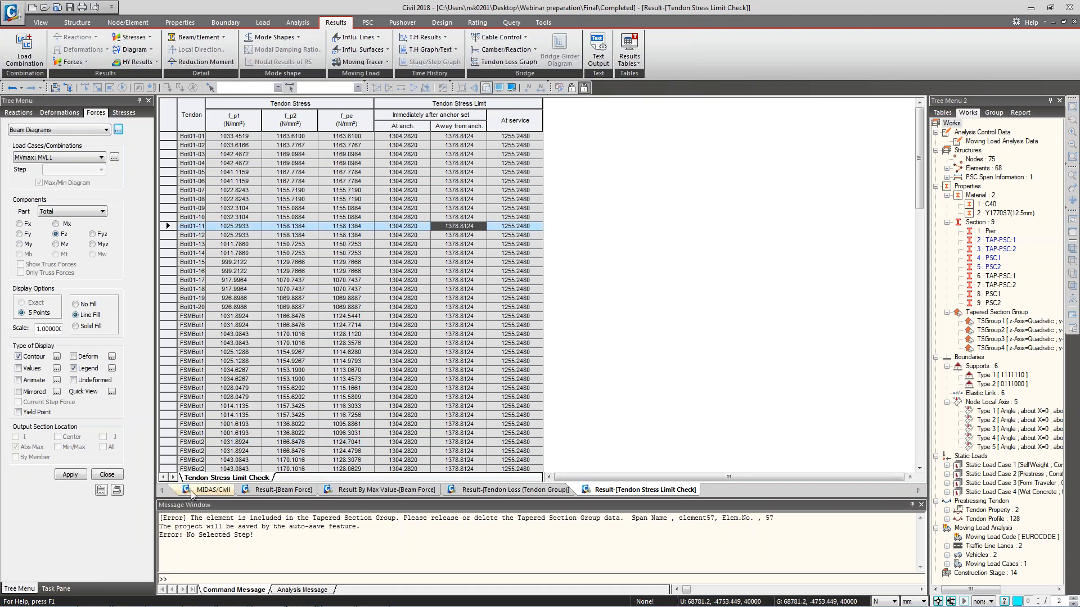
Return to the bridge model, start the Bridge Girder Stress Diagram and set the construction stage to CS10.
click(209, 489)
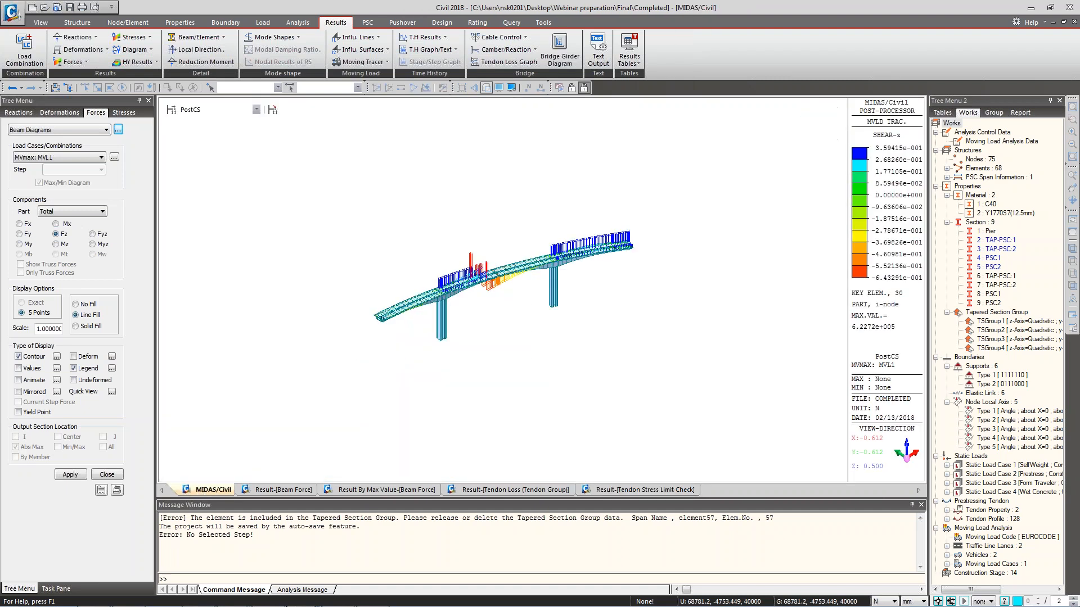
scroll(670, 313, up, 3)
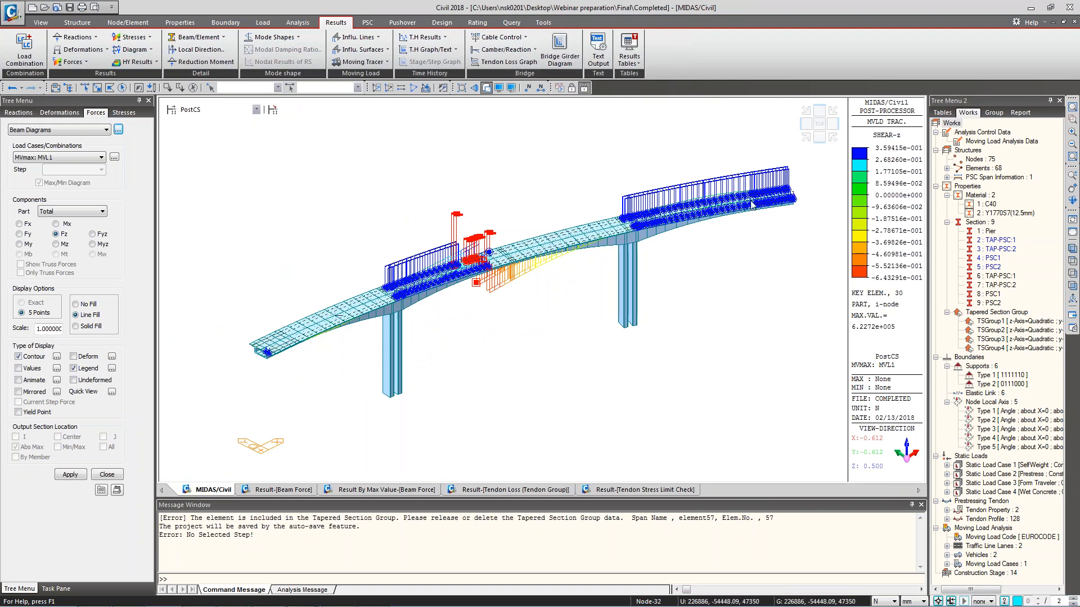
click(561, 66)
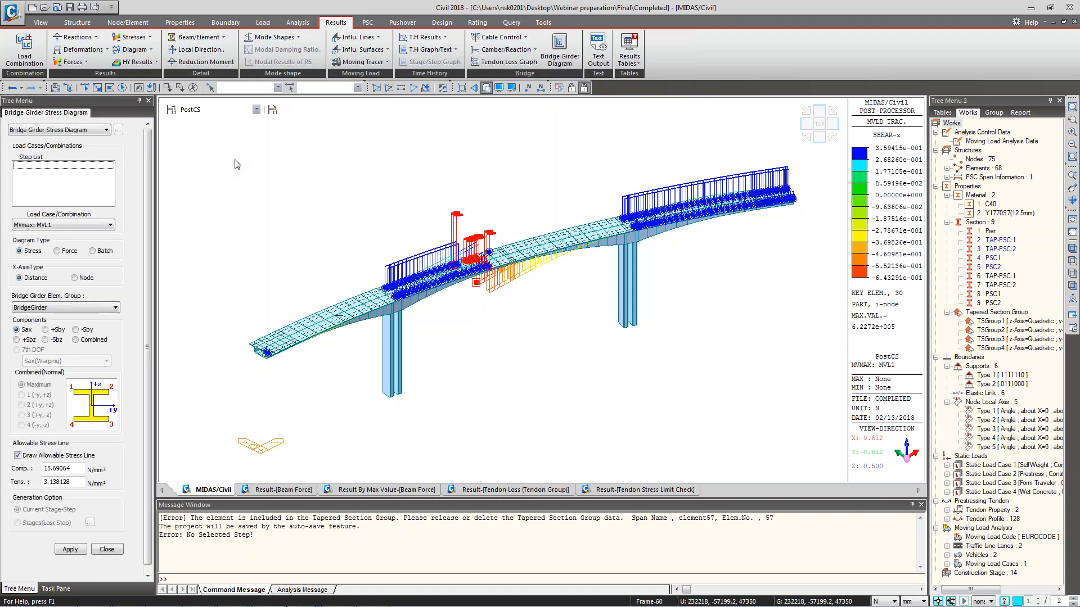
click(256, 109)
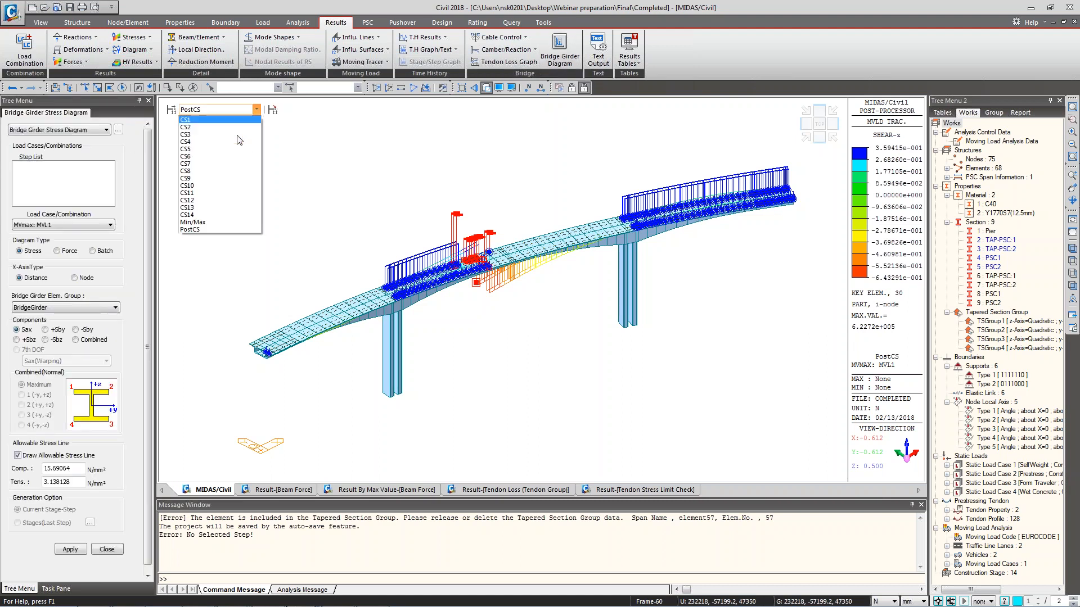
click(226, 188)
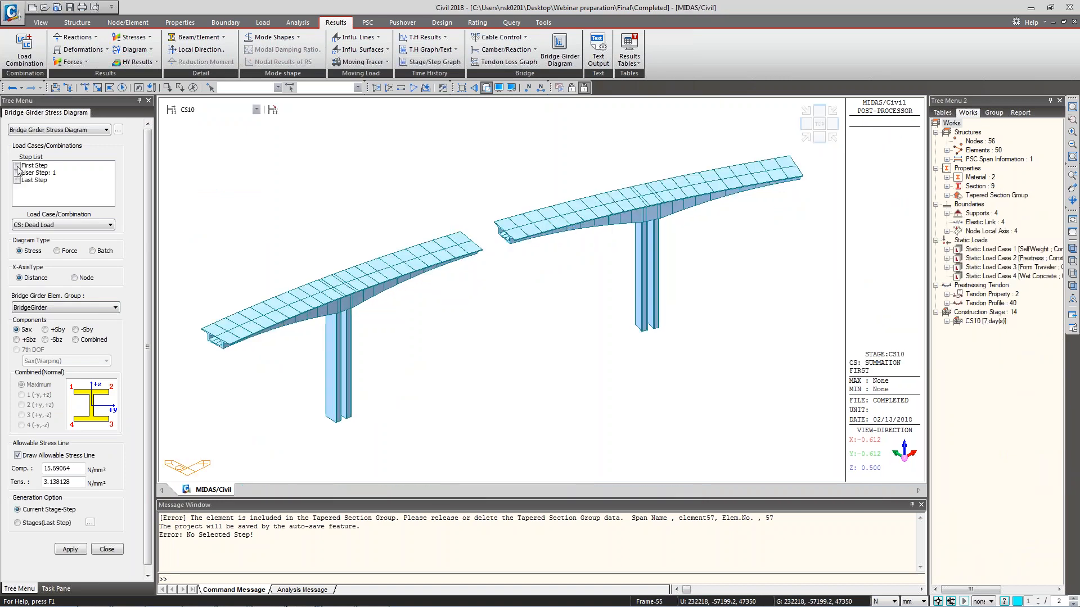
Include First Step and User Step: 1 in the girder stress diagram and set its load case to CS: Summation.
click(17, 166)
click(17, 173)
click(46, 226)
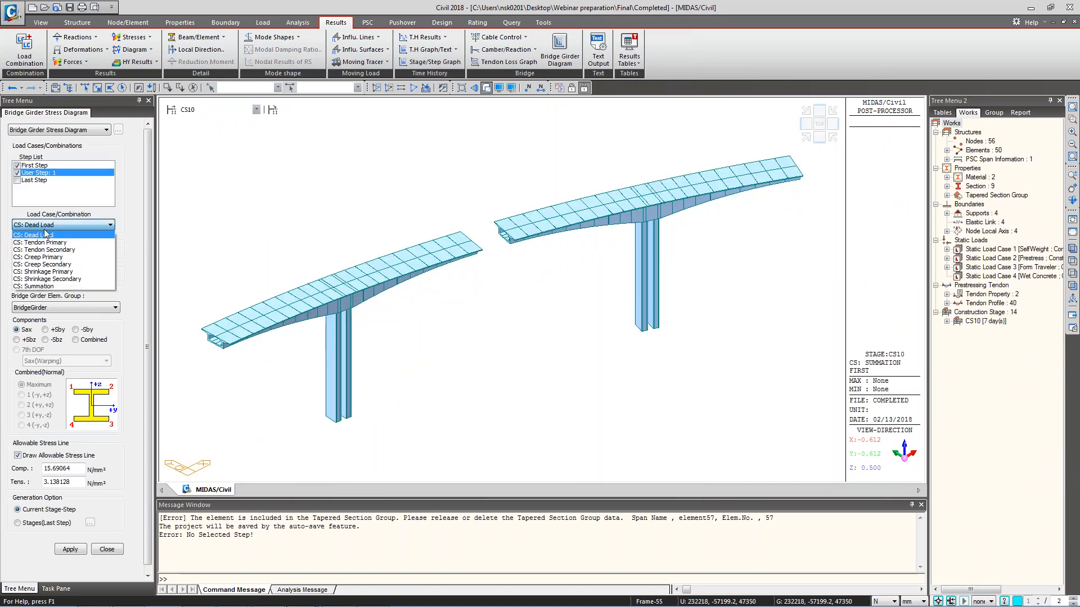
click(45, 286)
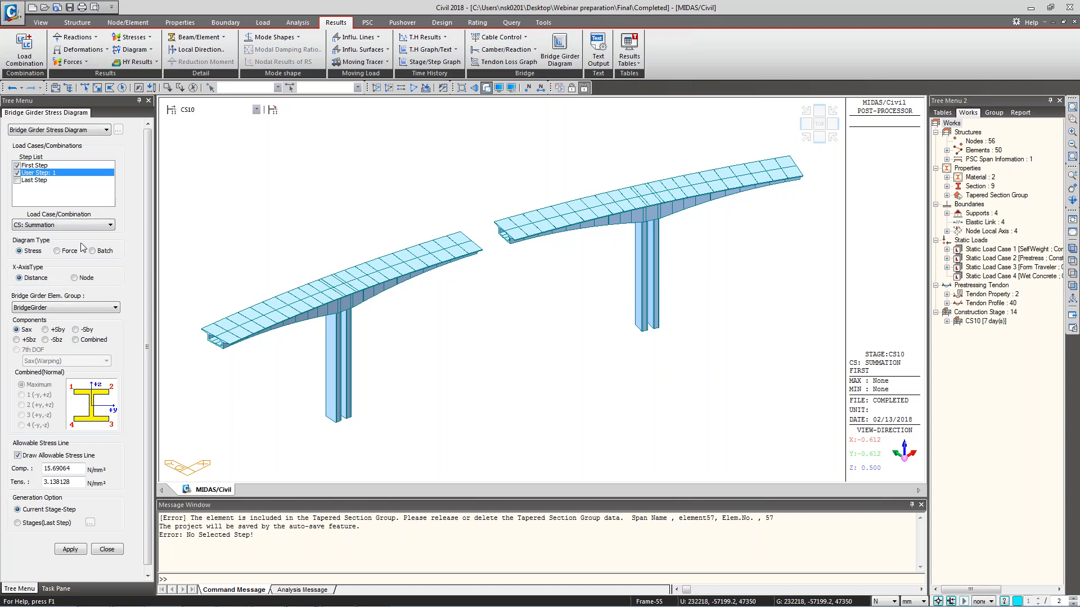
click(38, 226)
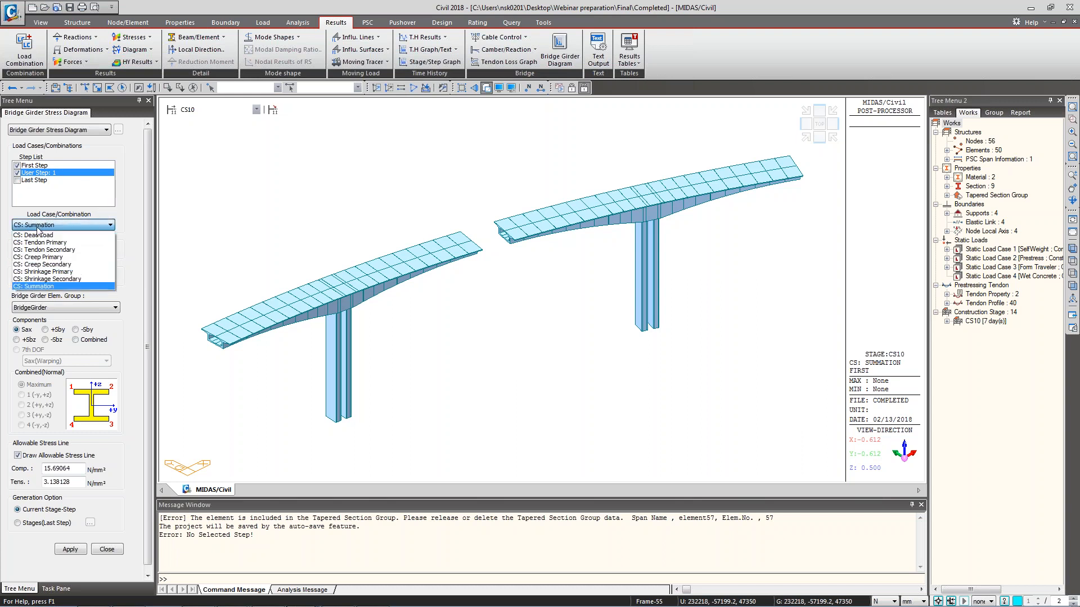
click(38, 227)
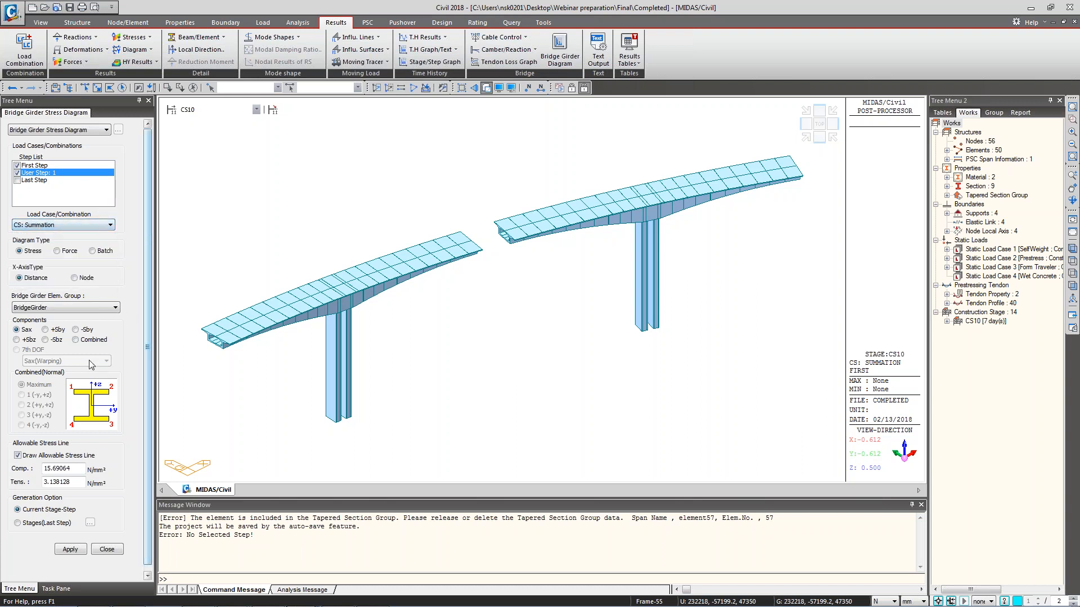
Plot the maximum combined girder stress by node with the allowable stress lines drawn, and enlarge the diagram to full size.
click(74, 278)
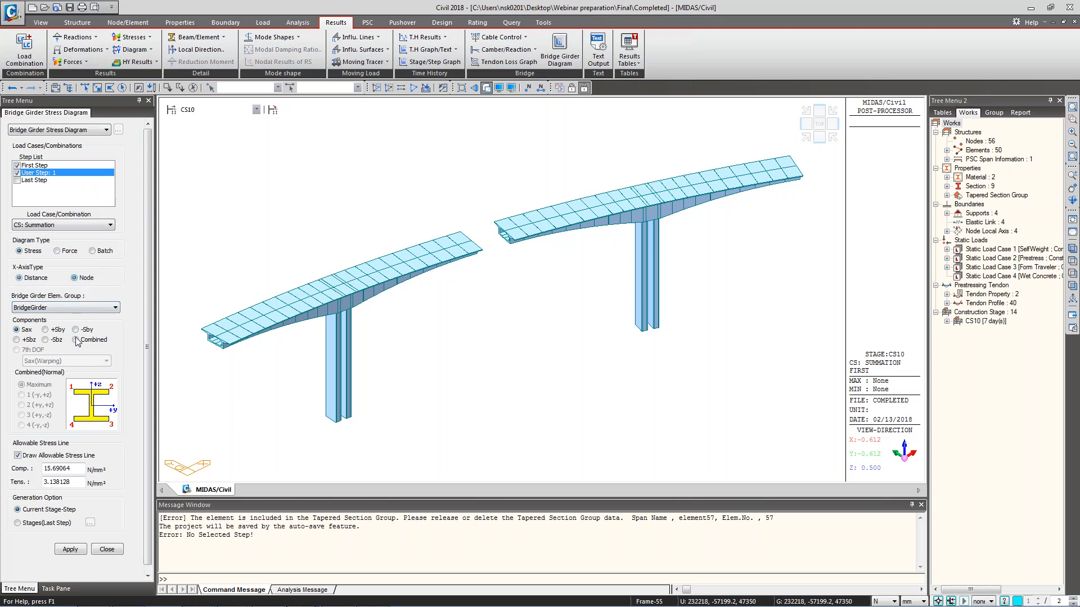
click(75, 340)
drag(144, 314, 144, 342)
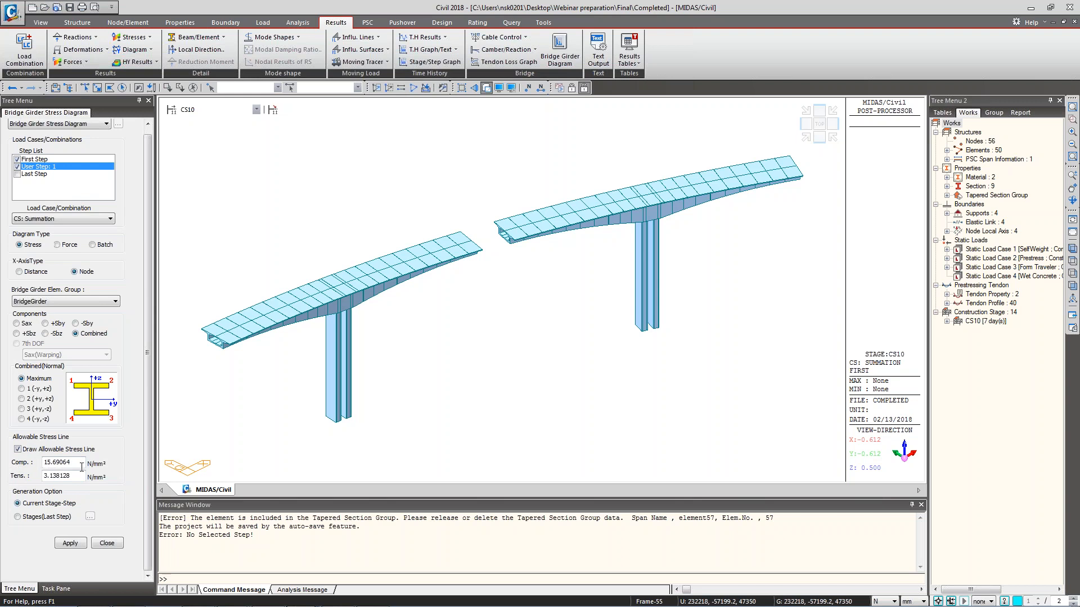
click(18, 448)
click(71, 544)
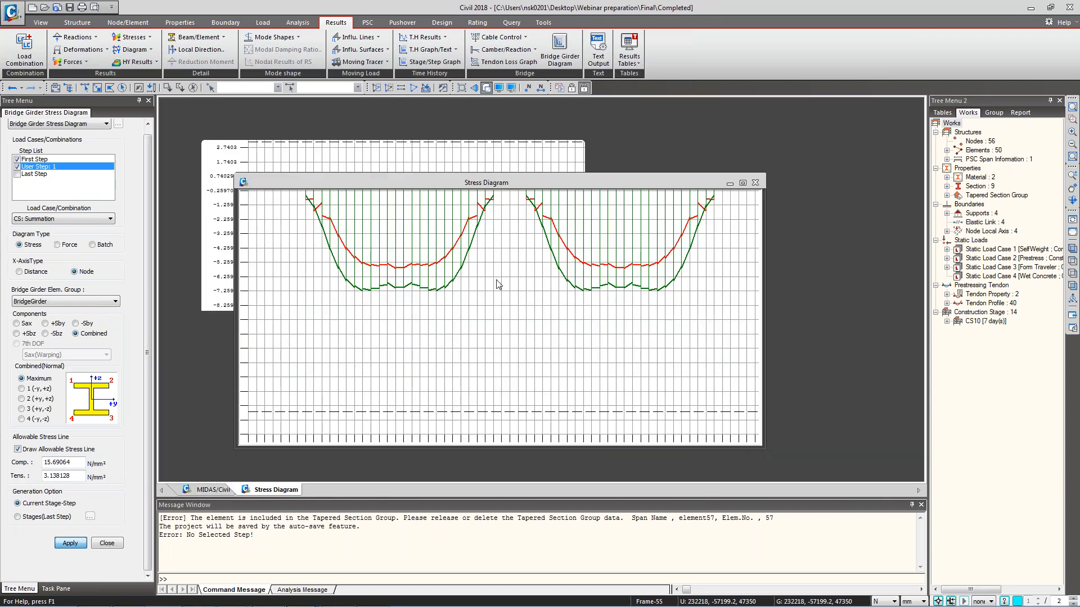
click(742, 182)
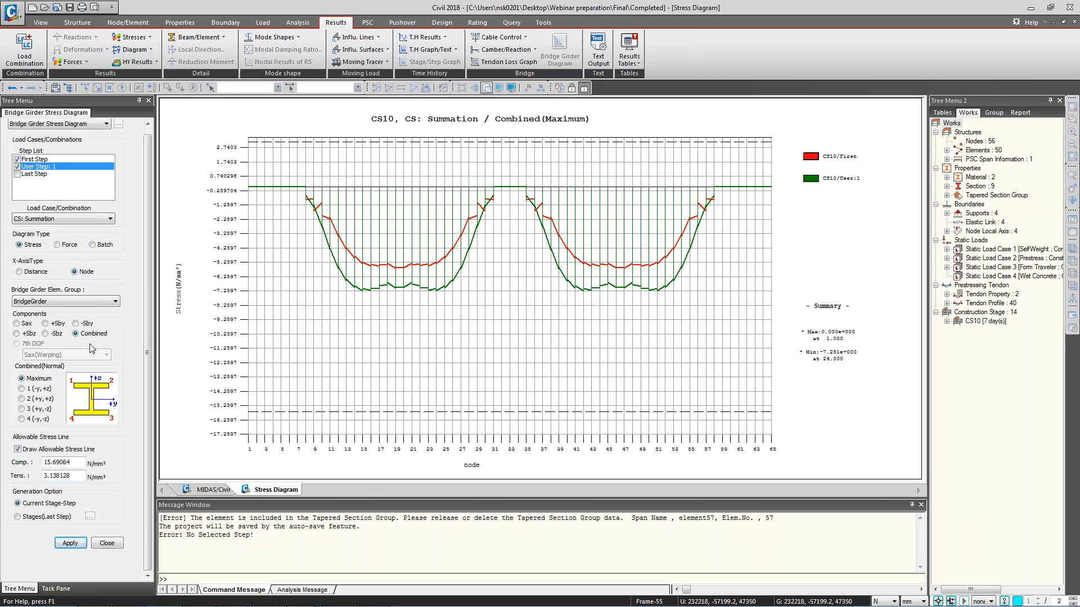
click(69, 219)
click(68, 219)
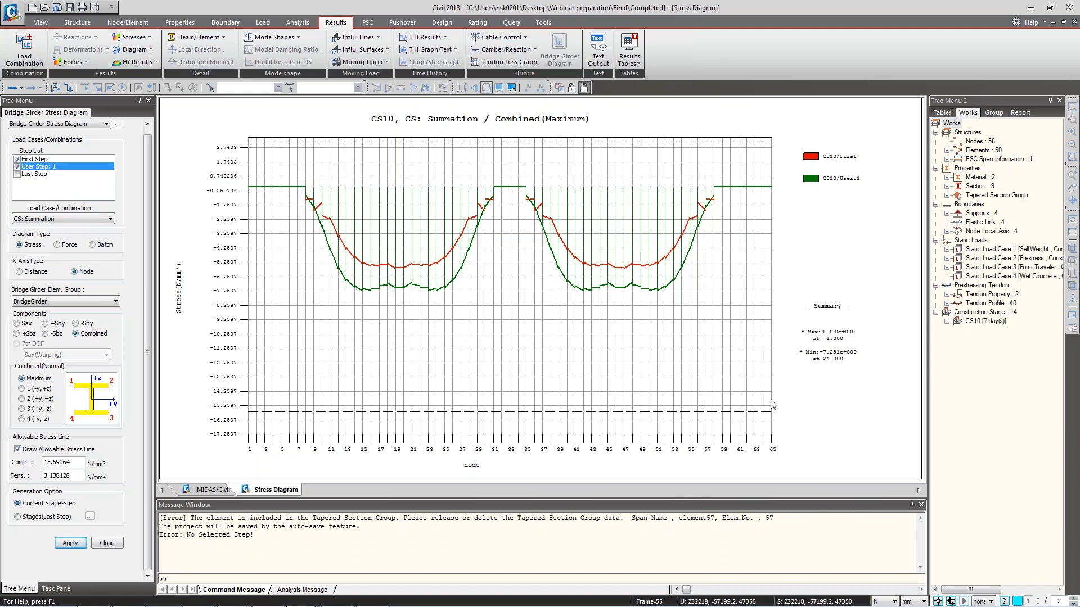
Leave the stress diagram for the PSC design tools and switch the model from stage CS10 to PostCS.
click(212, 490)
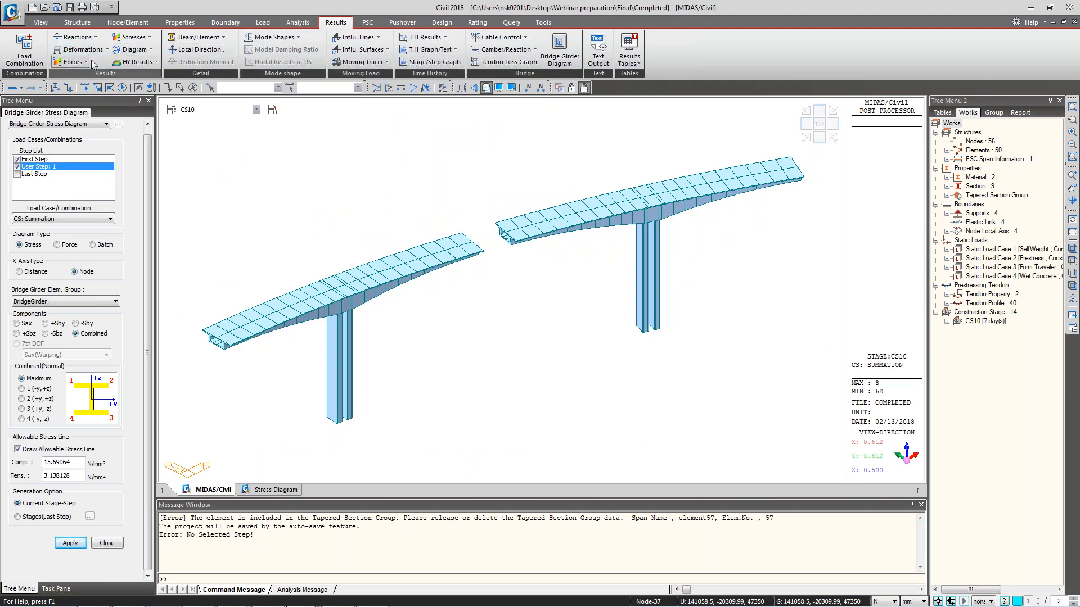
click(374, 26)
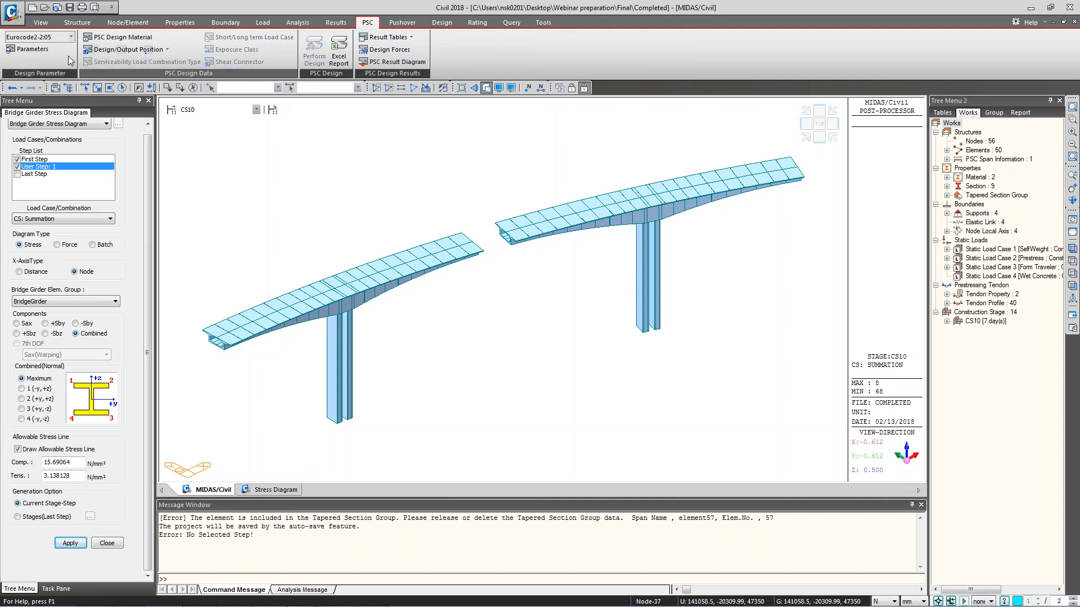
click(32, 49)
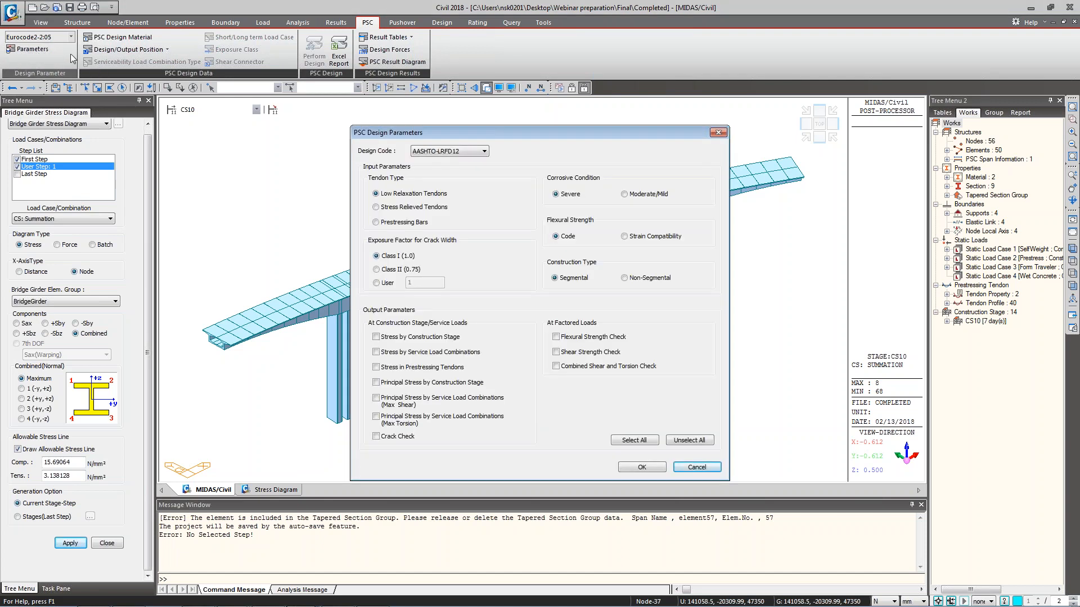
click(717, 132)
click(572, 89)
click(584, 88)
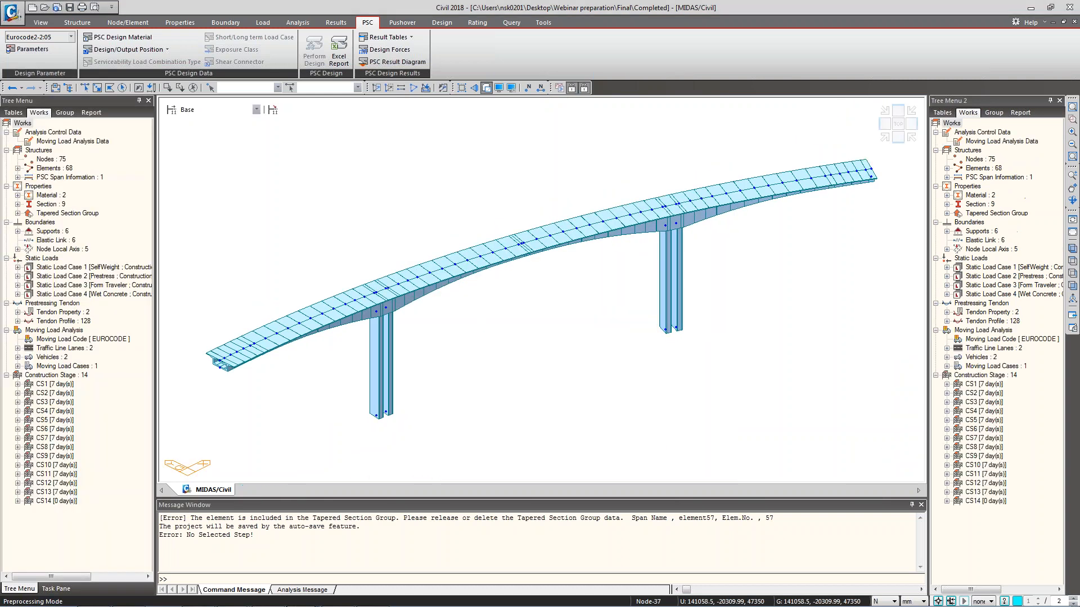
Open the PSC design parameters and check the Eurocode2-2:05 design code and its British National Annex.
click(26, 49)
drag(519, 157, 451, 128)
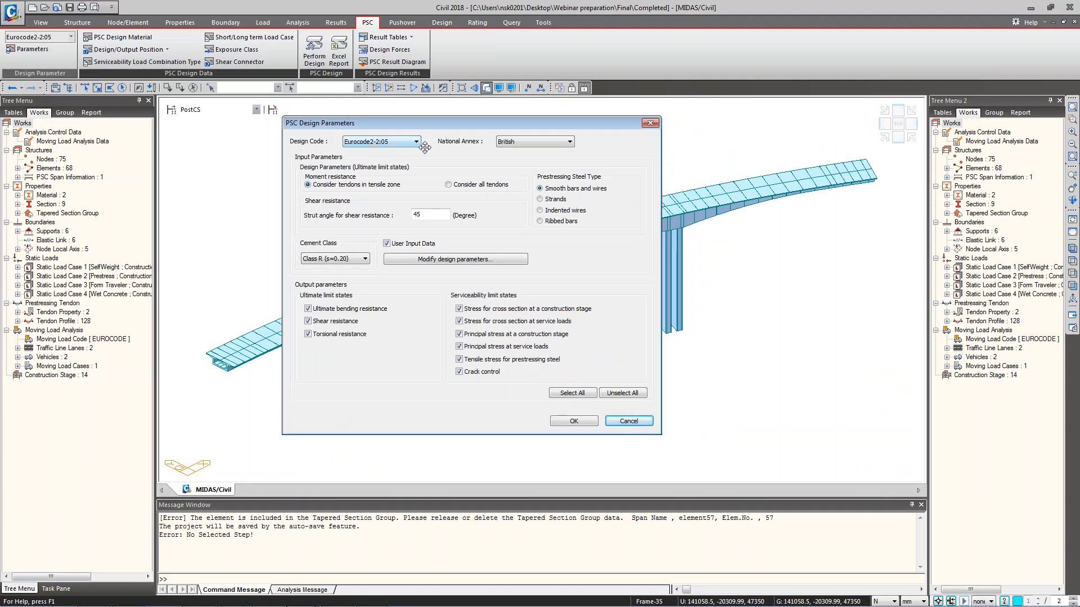
click(546, 147)
click(559, 148)
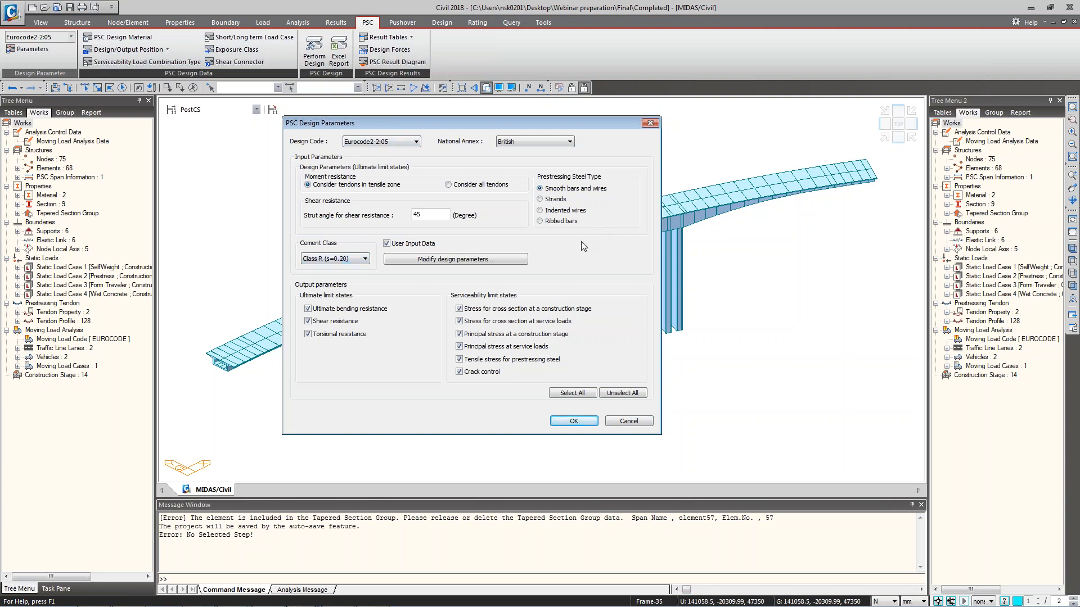
Examine the user-modifiable partial material factors for persistent, transient and accidental situations in the PSC design parameters.
click(448, 265)
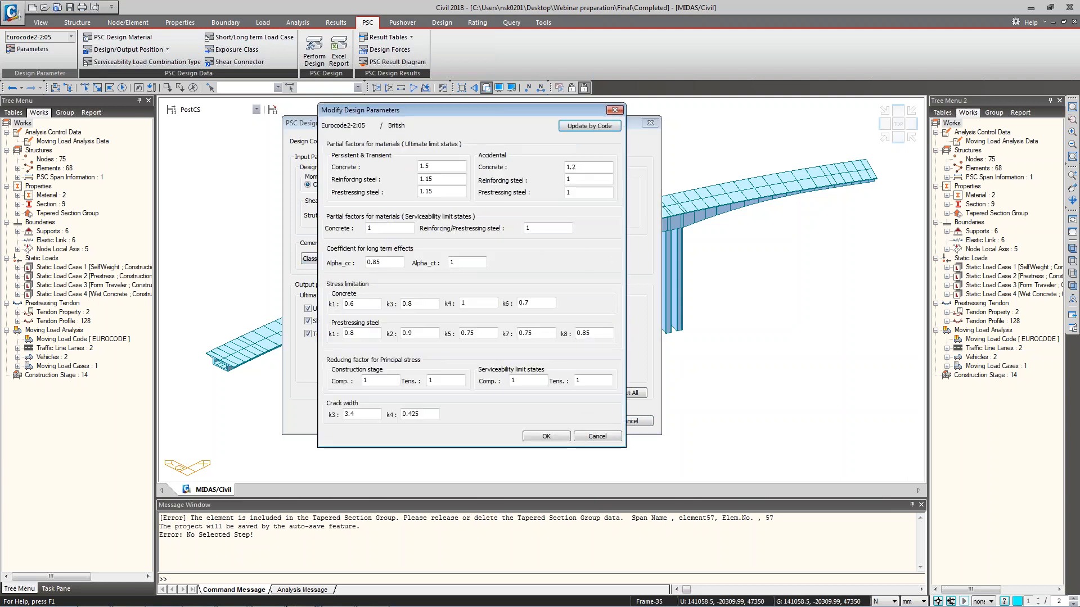
drag(487, 114, 784, 113)
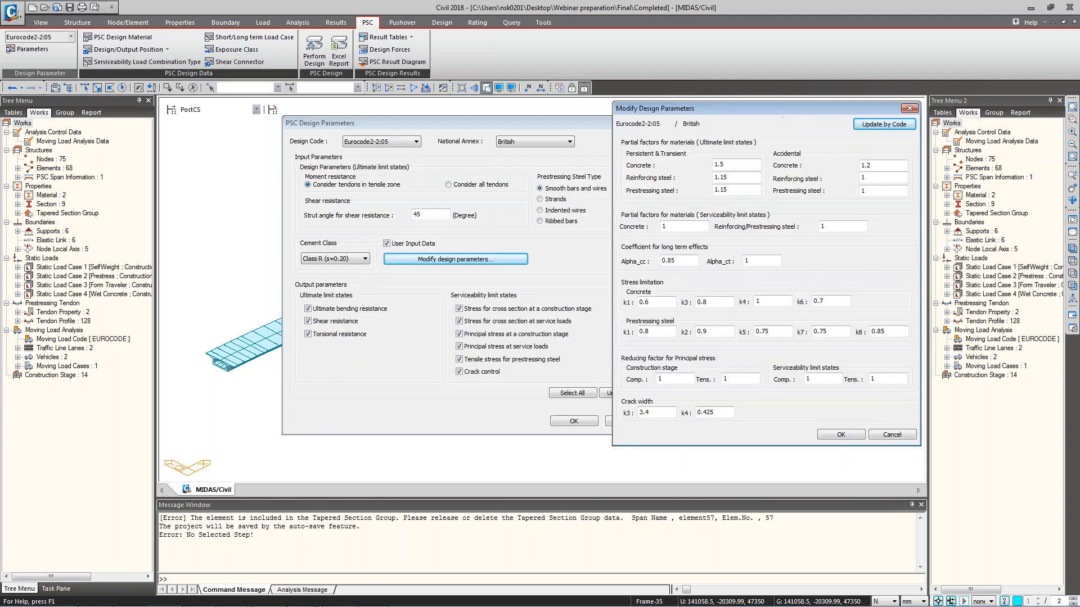
double_click(730, 165)
key(Tab)
key(Tab)
key(Tab)
key(Tab)
key(Tab)
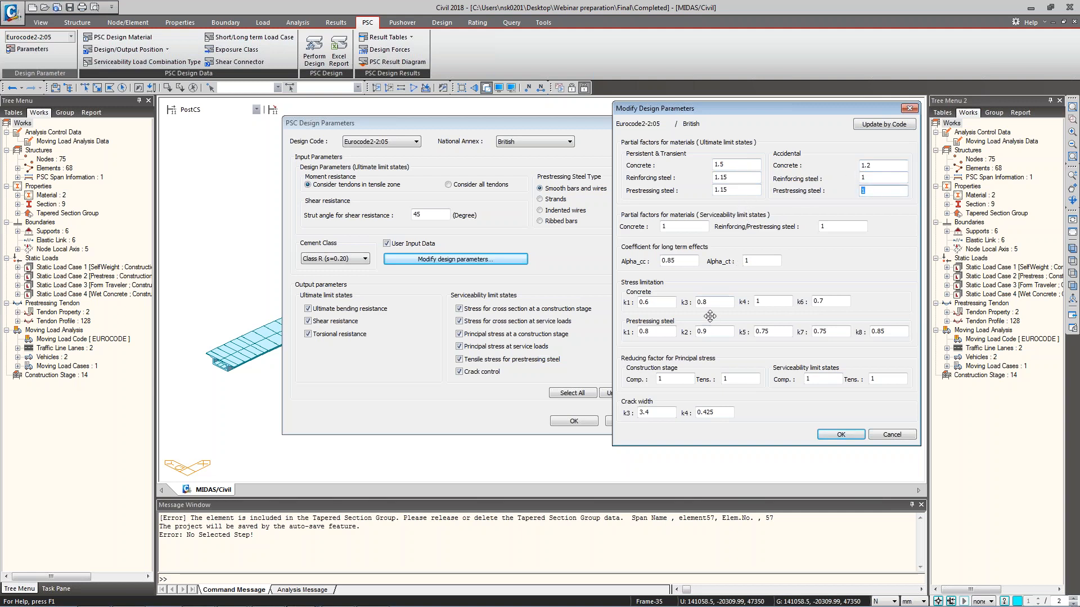
Try 2 for the serviceability concrete factor and Alpha_ct, restore the code values and cancel the design parameter changes.
click(681, 227)
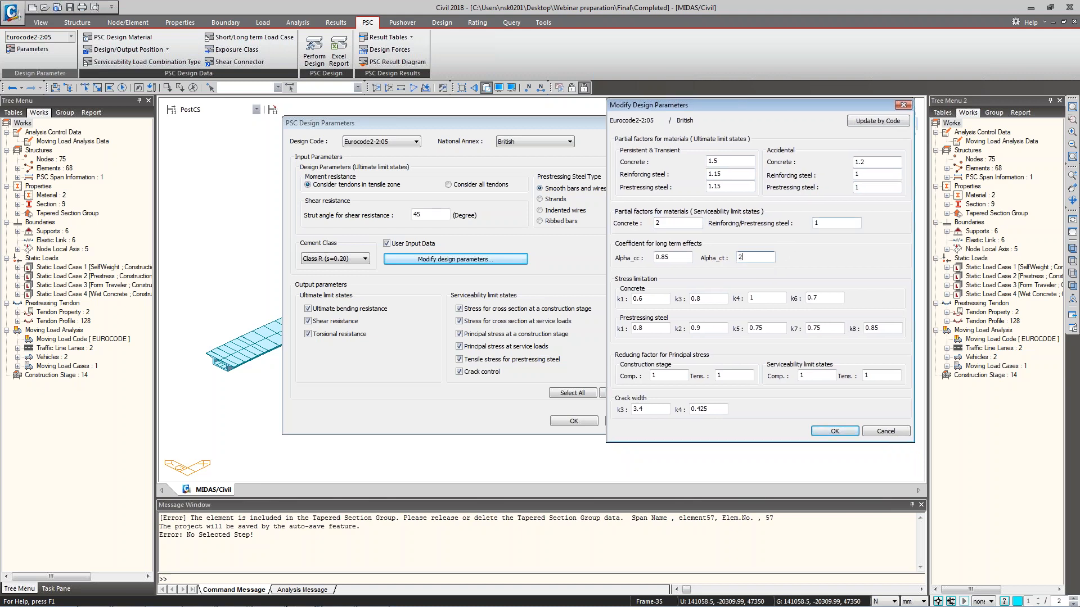
click(875, 124)
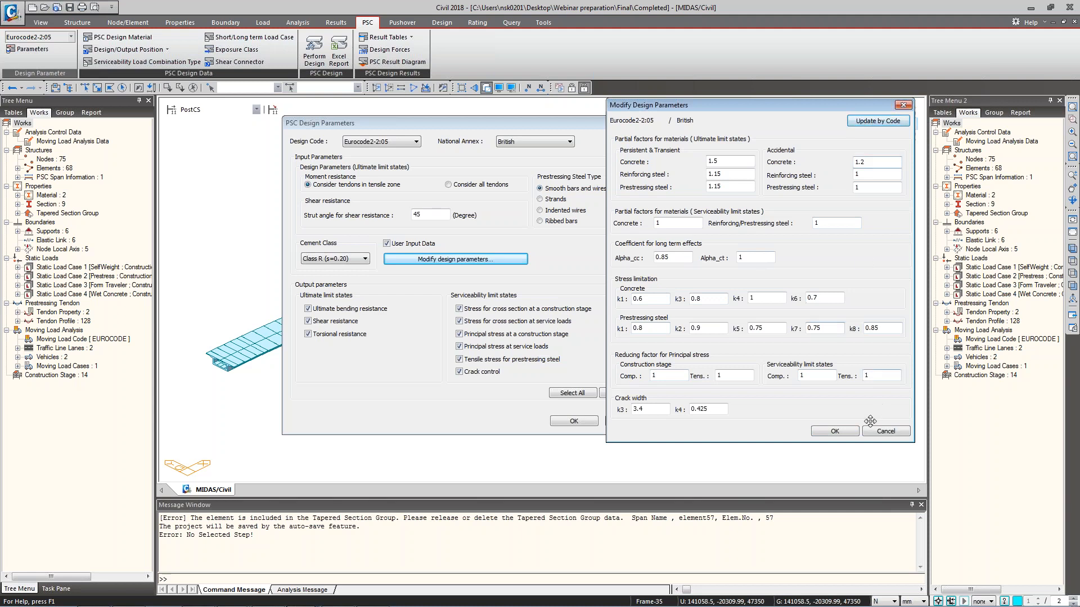
click(884, 432)
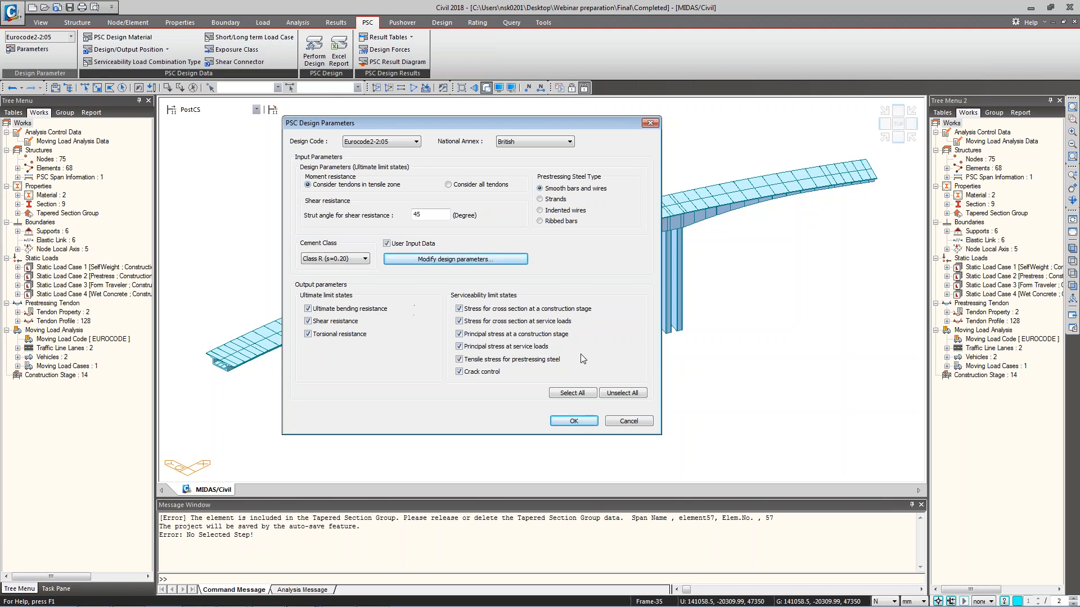
click(624, 423)
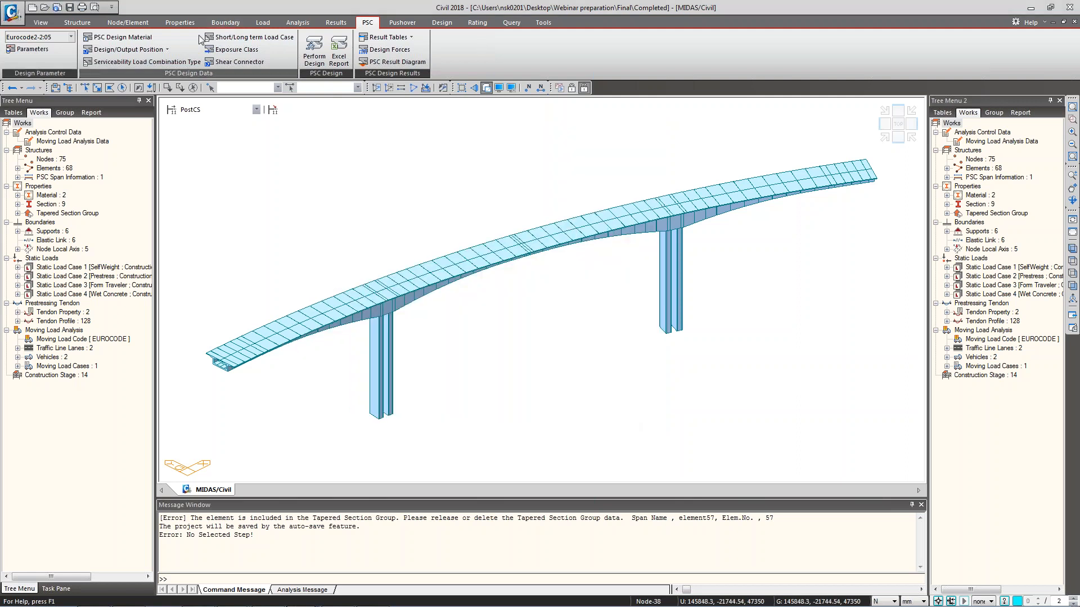
Look at the design and output position options and the serviceability load combination types for PSC design.
click(163, 50)
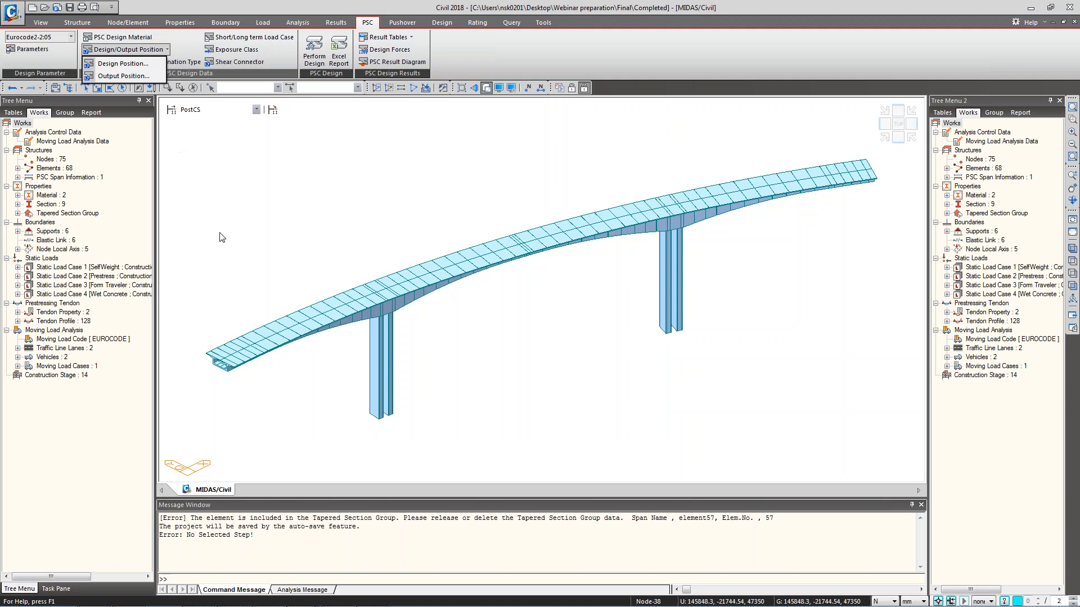
click(255, 199)
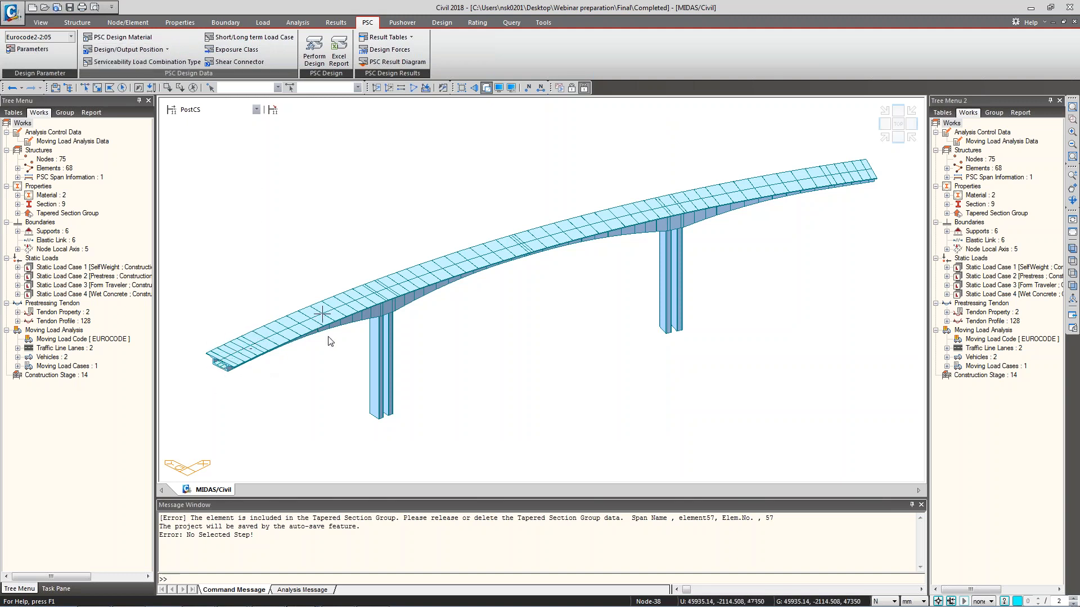
click(156, 49)
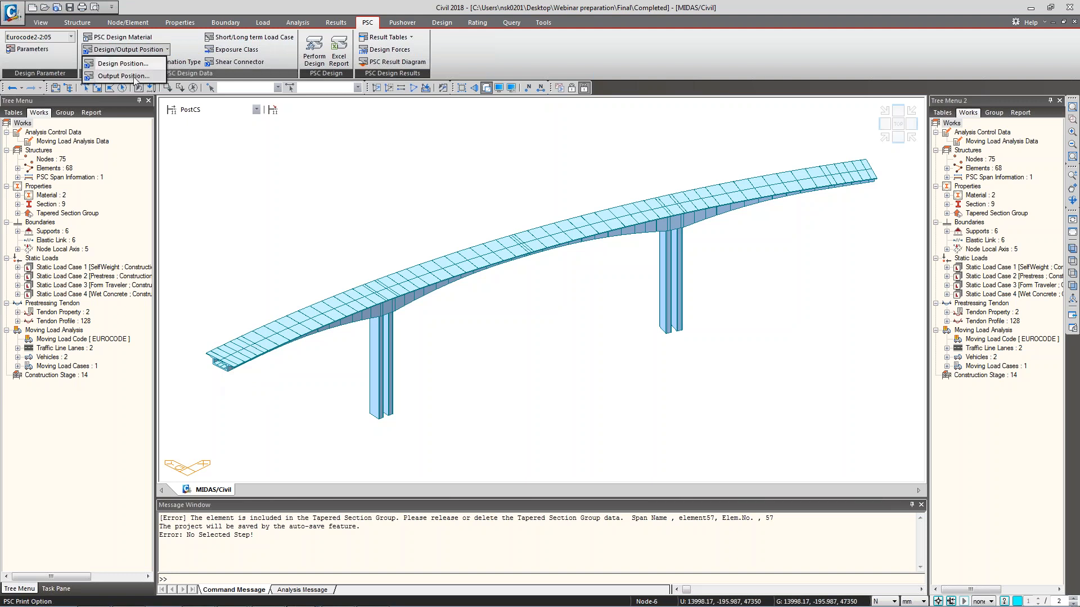
click(260, 237)
click(135, 63)
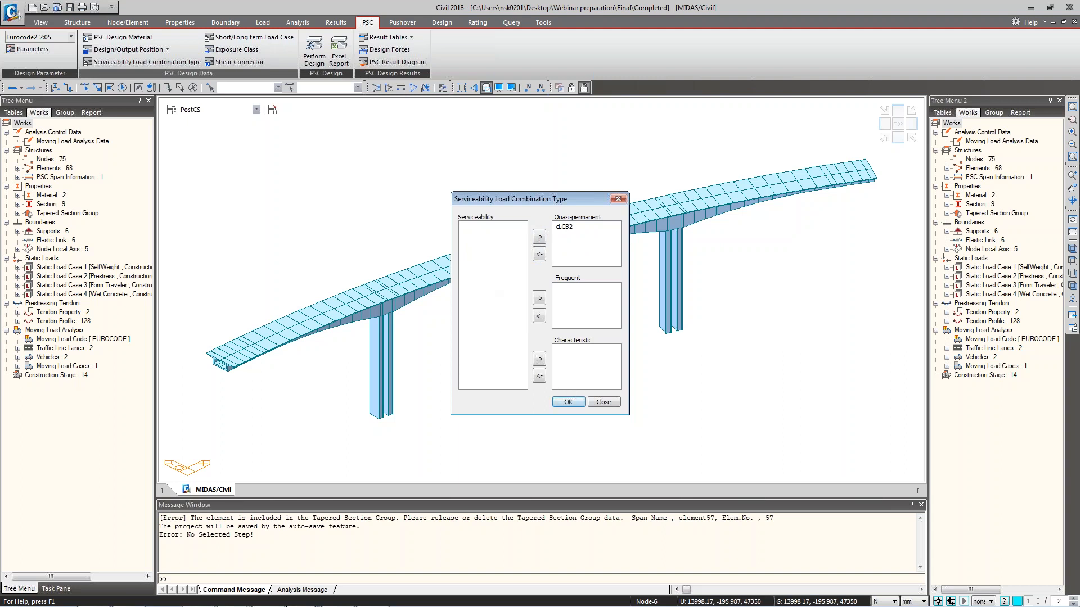
click(619, 403)
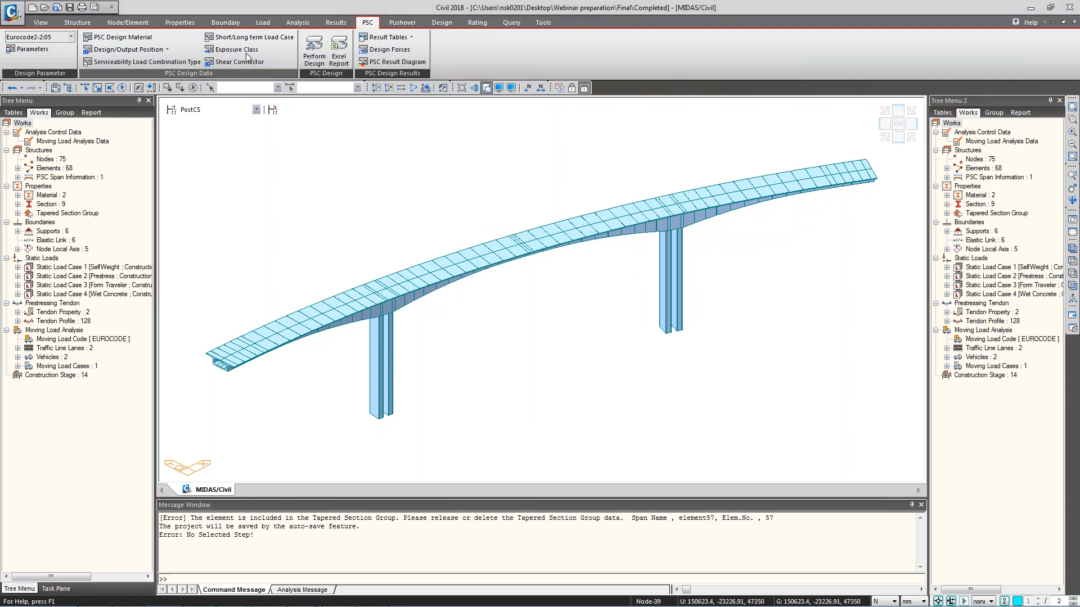
View the exposure class and shear connector settings and the list of PSC design result tables.
click(251, 52)
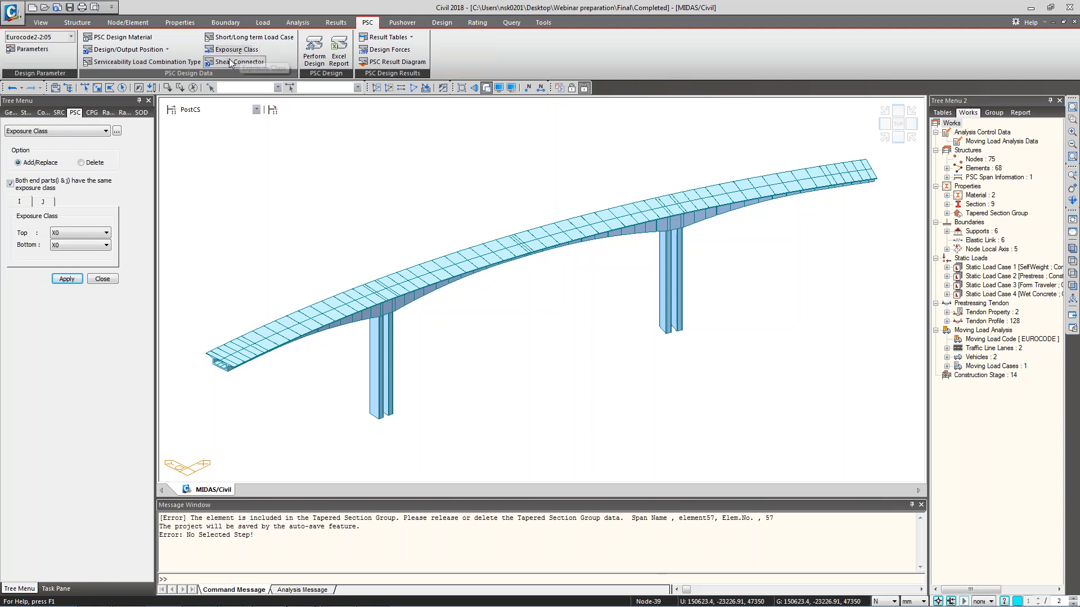
click(245, 61)
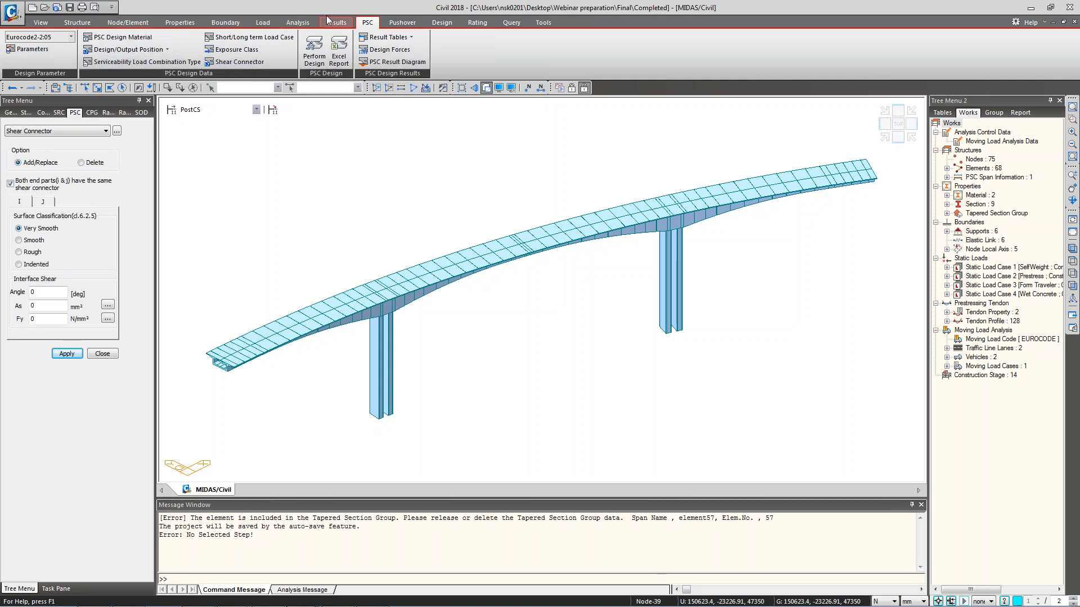
click(409, 40)
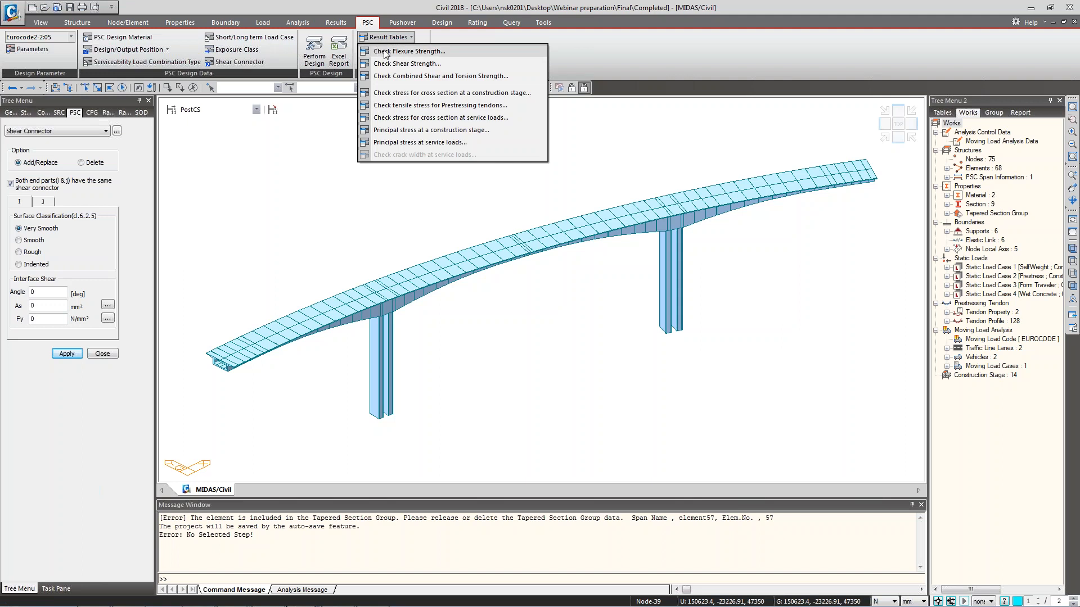
Open the flexure strength check table and set the force and length units to kN and m.
click(470, 51)
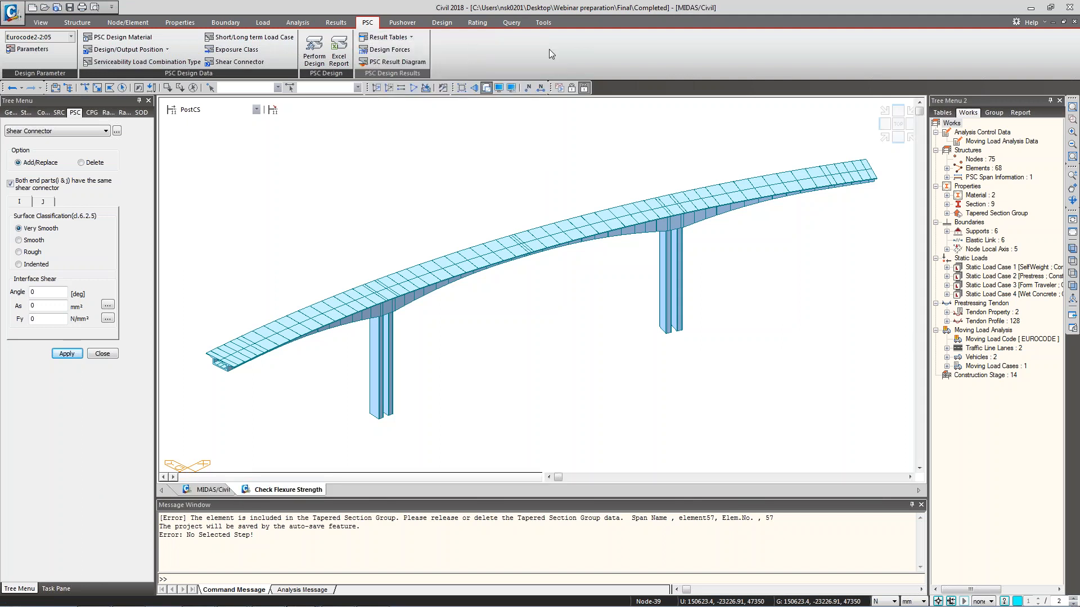
click(658, 383)
drag(500, 123, 536, 143)
click(883, 601)
click(880, 562)
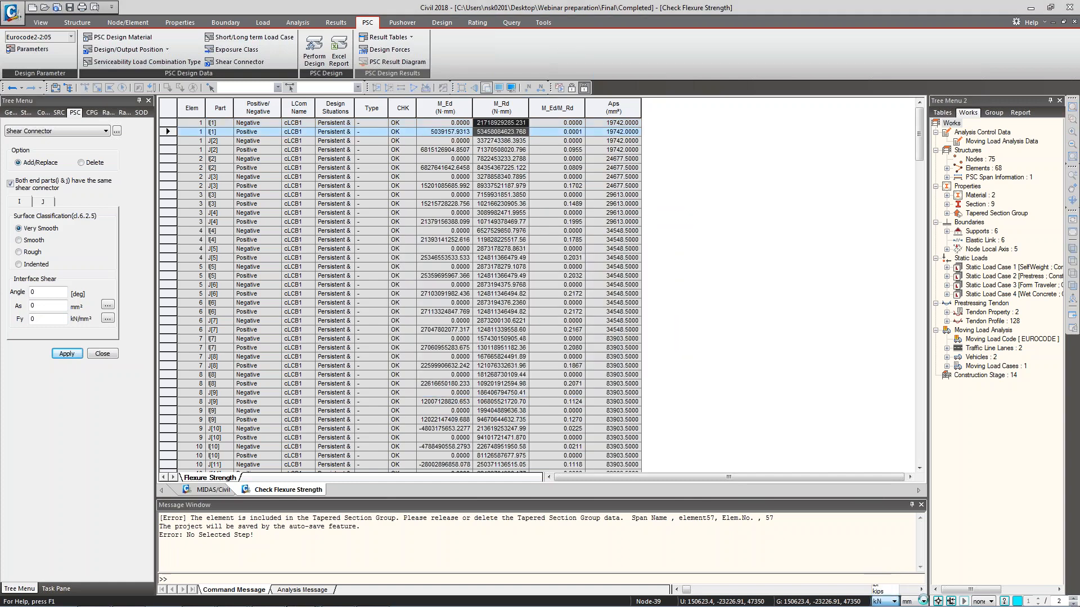
click(923, 602)
click(909, 563)
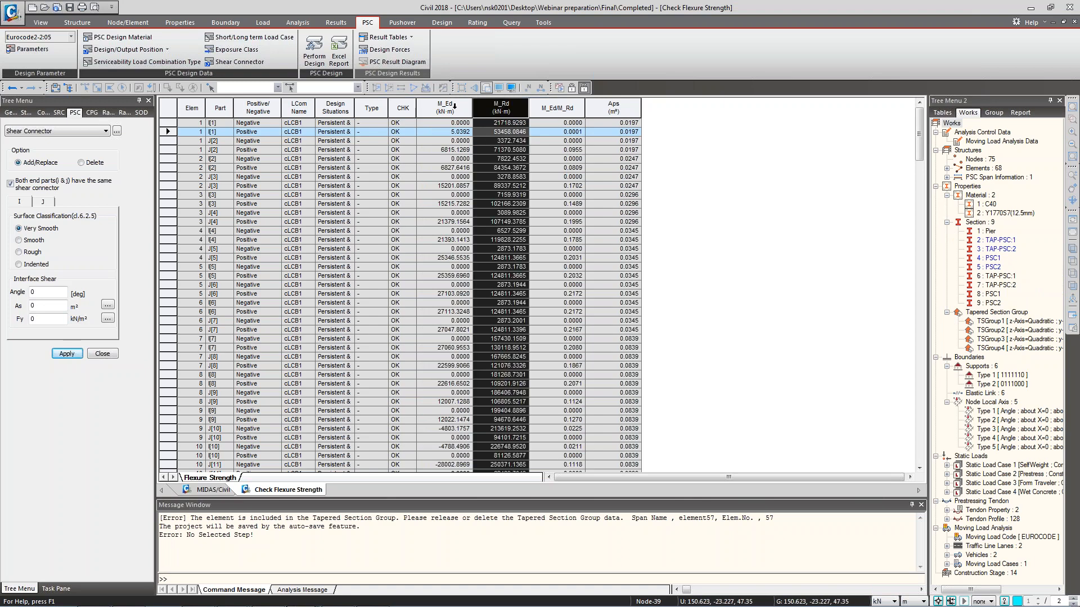
Compare the M_Ed and M_Rd columns of the flexure strength table and review the check status across the elements.
click(444, 107)
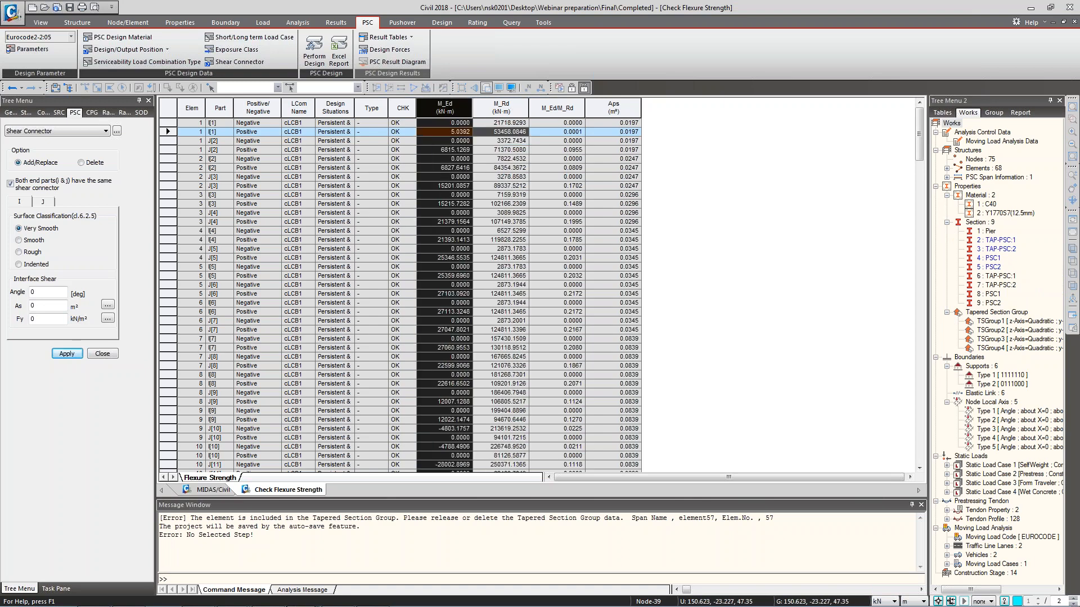
click(460, 177)
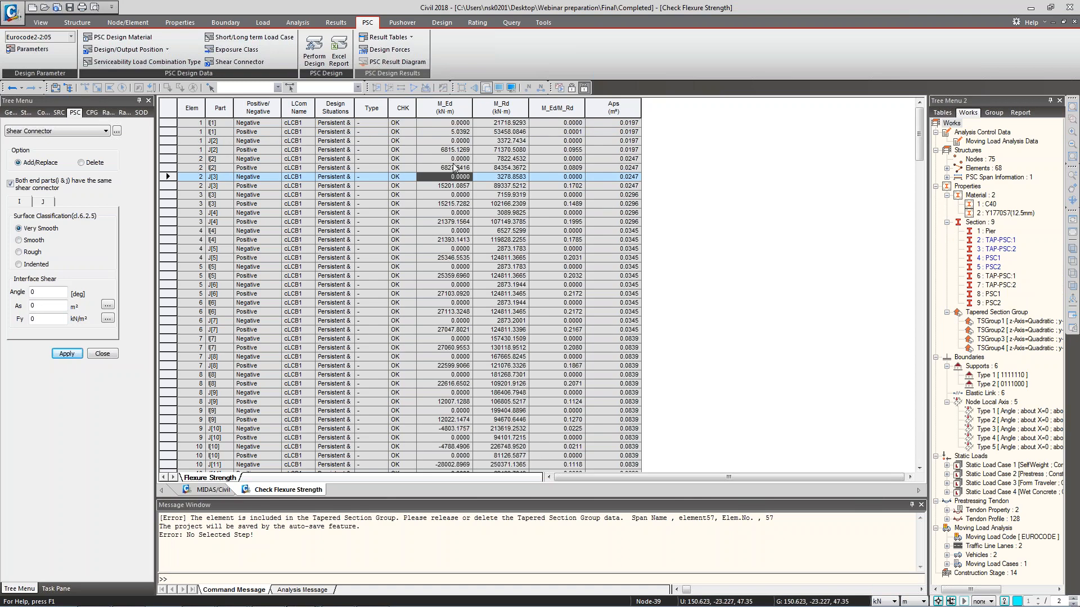
click(517, 105)
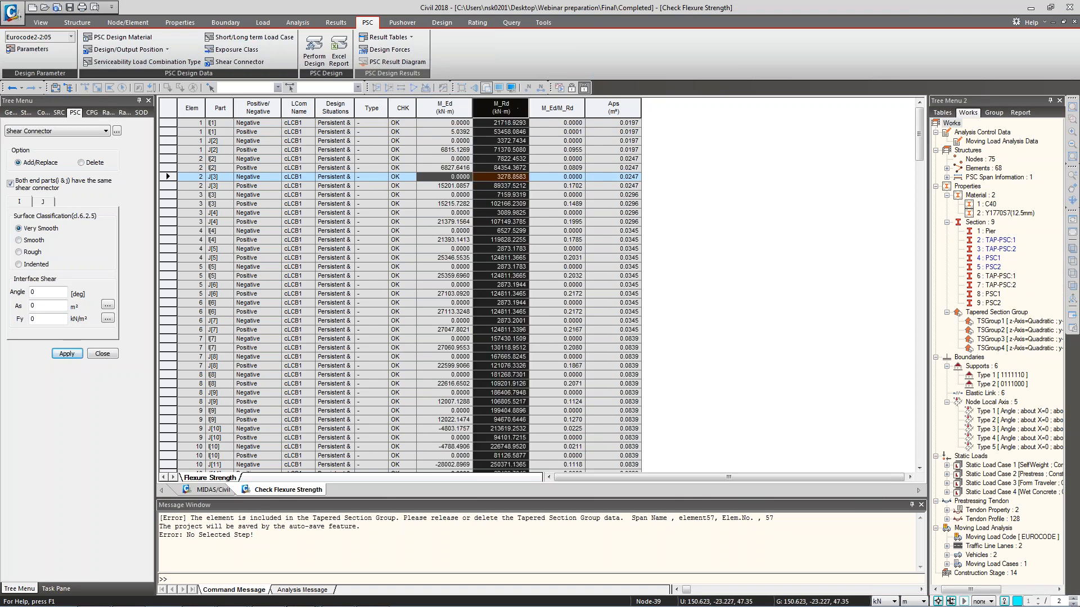
click(520, 150)
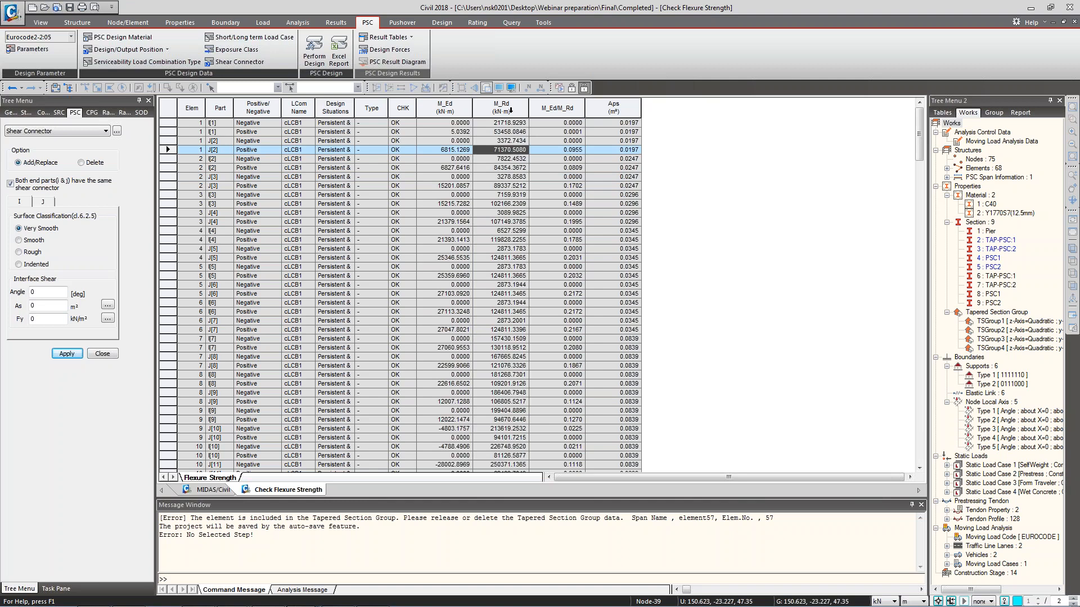
click(434, 107)
click(463, 194)
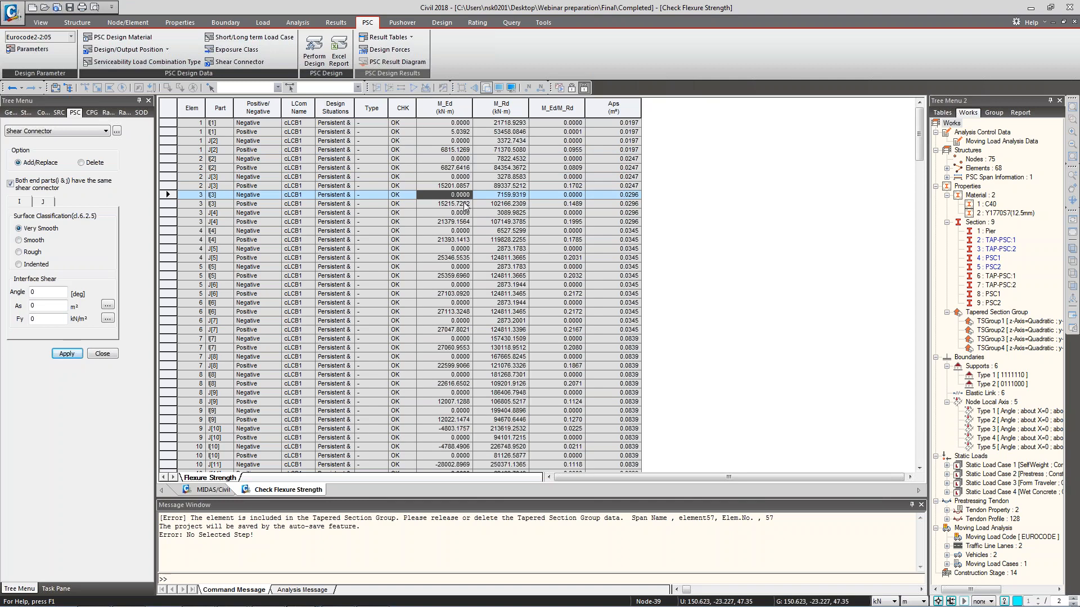
scroll(462, 211, down, 1)
scroll(462, 214, down, 5)
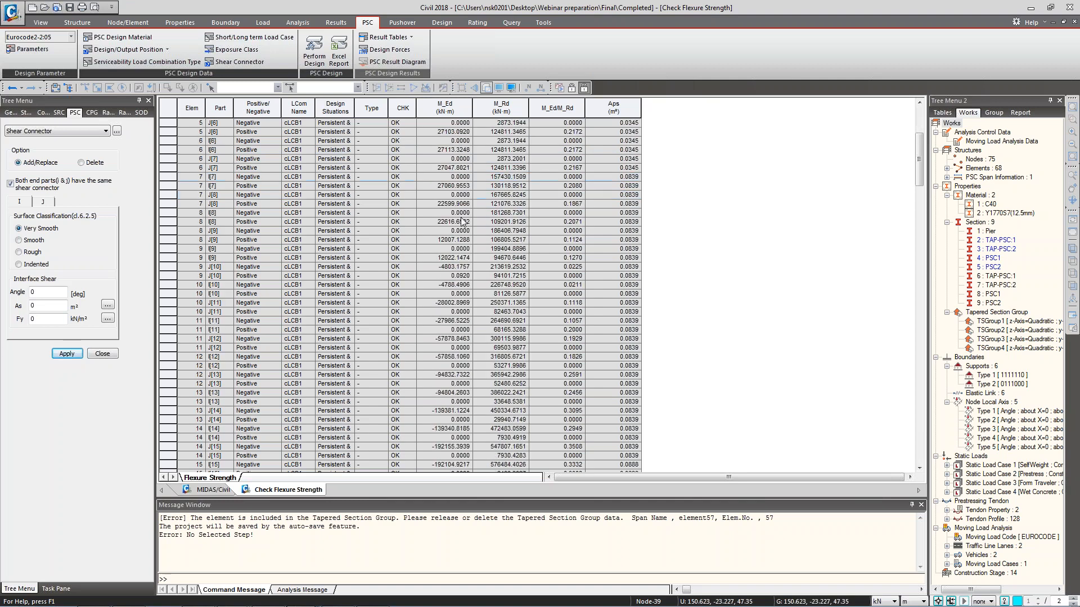
scroll(461, 221, down, 10)
drag(920, 201, 905, 169)
click(413, 124)
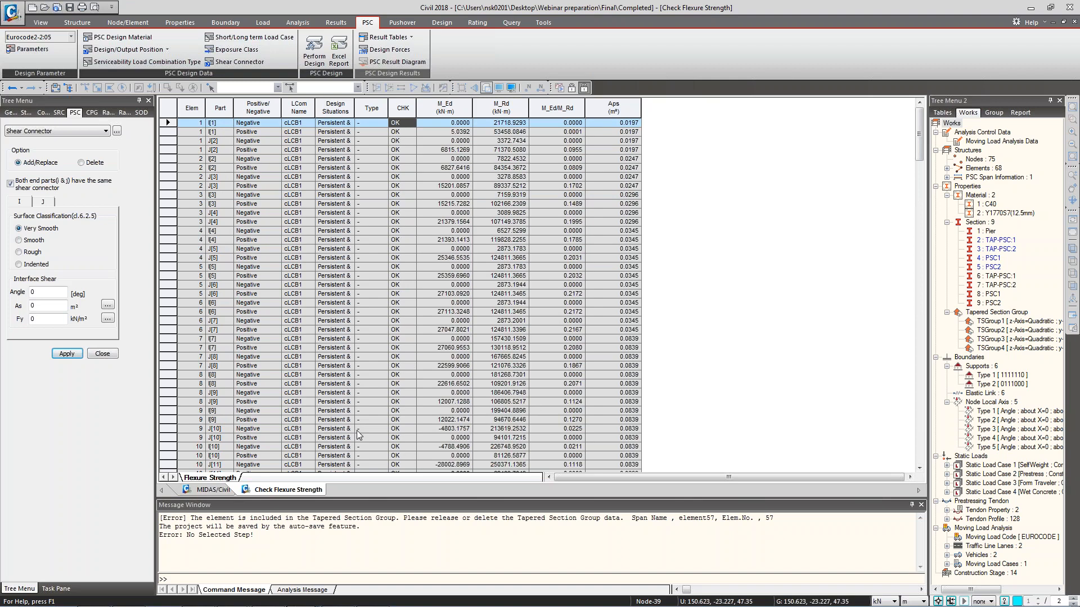
Return to the bridge model view and look at the remaining PSC result tables and the Excel report option.
click(218, 491)
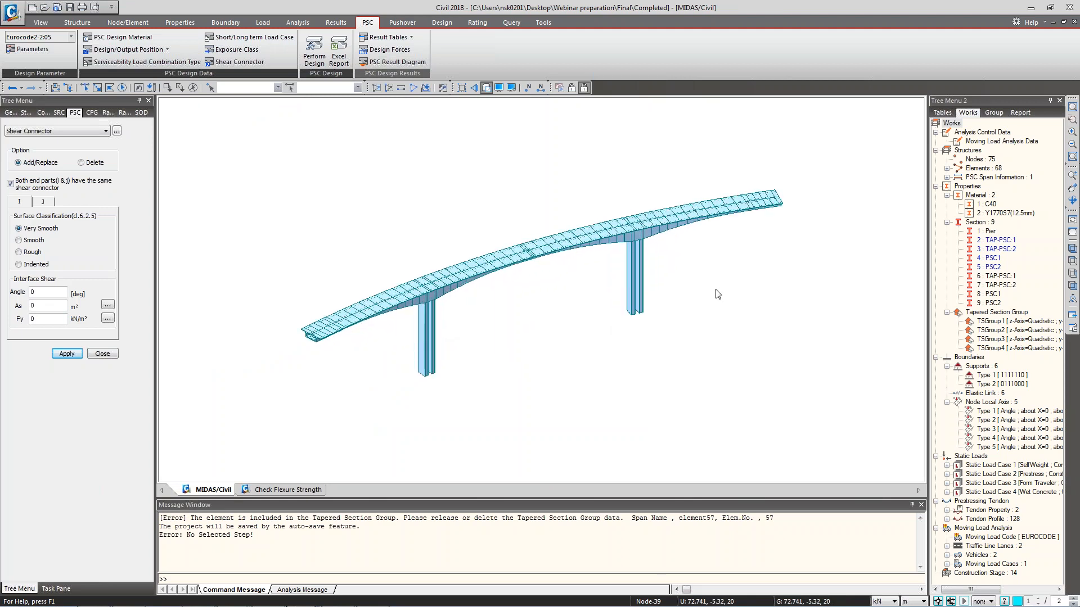
click(398, 36)
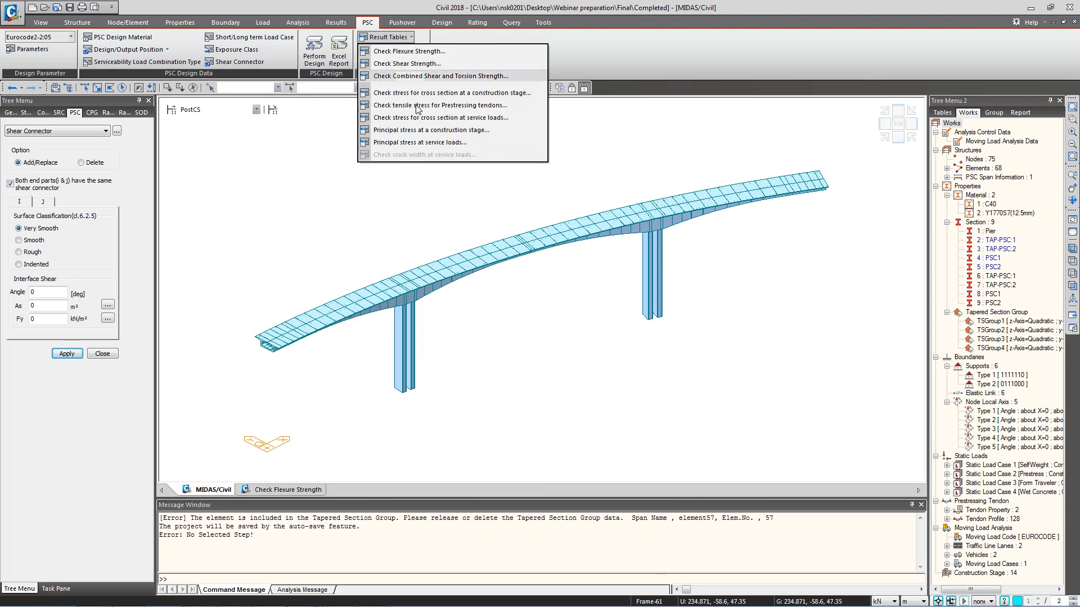
click(444, 93)
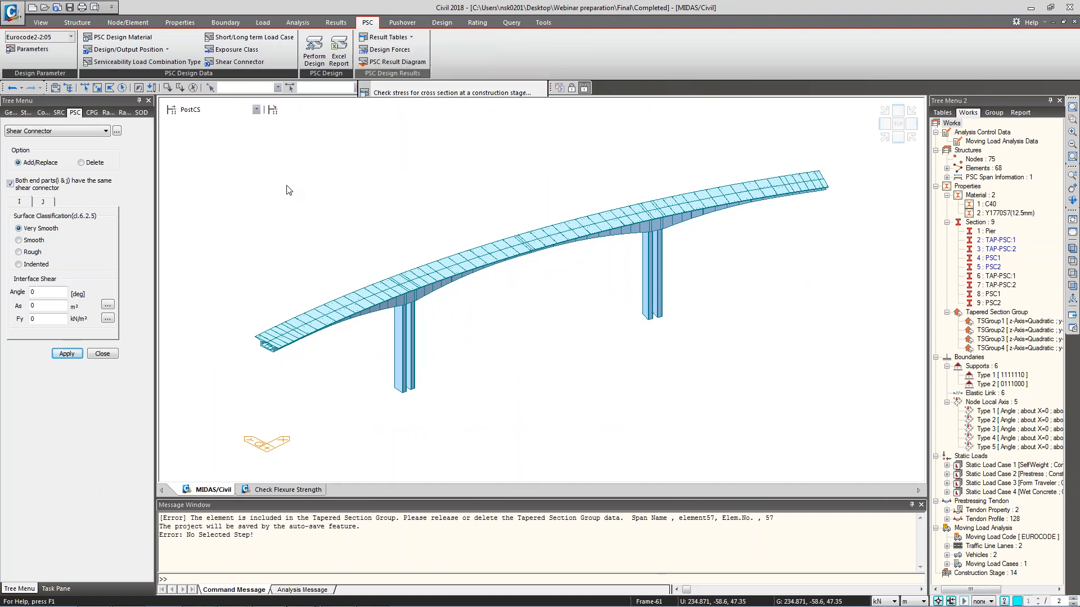
click(339, 58)
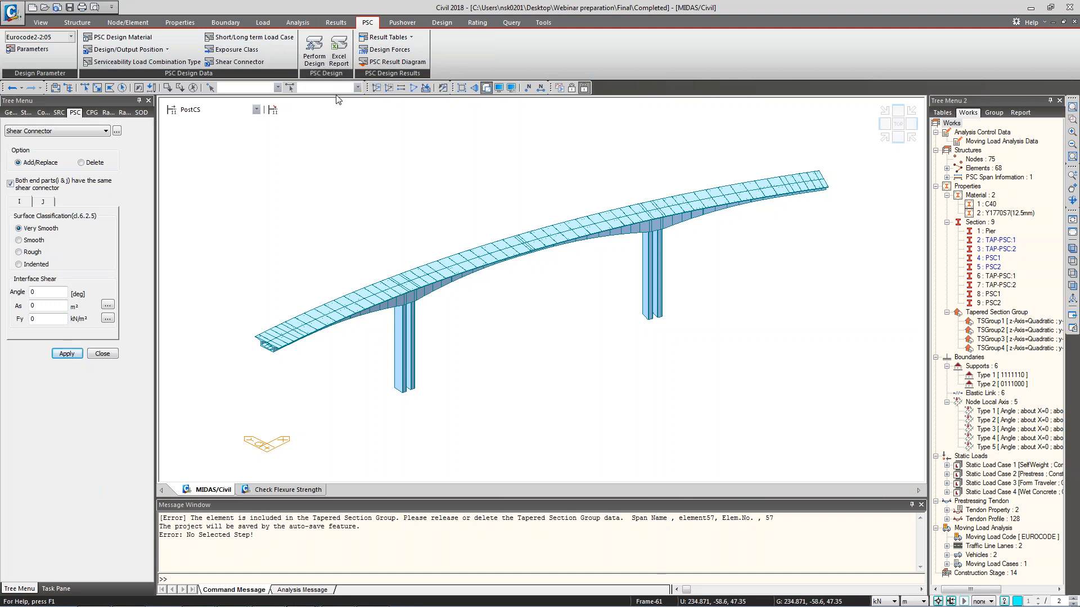
Switch to the Design report workbook in Excel and go to its Design Condition section.
key(super)
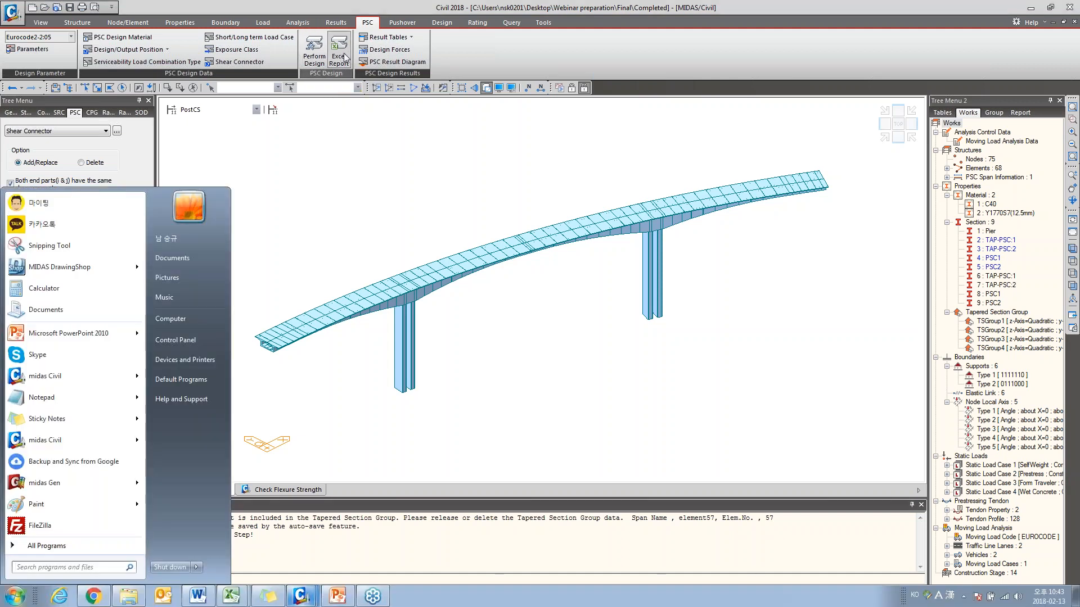
click(230, 596)
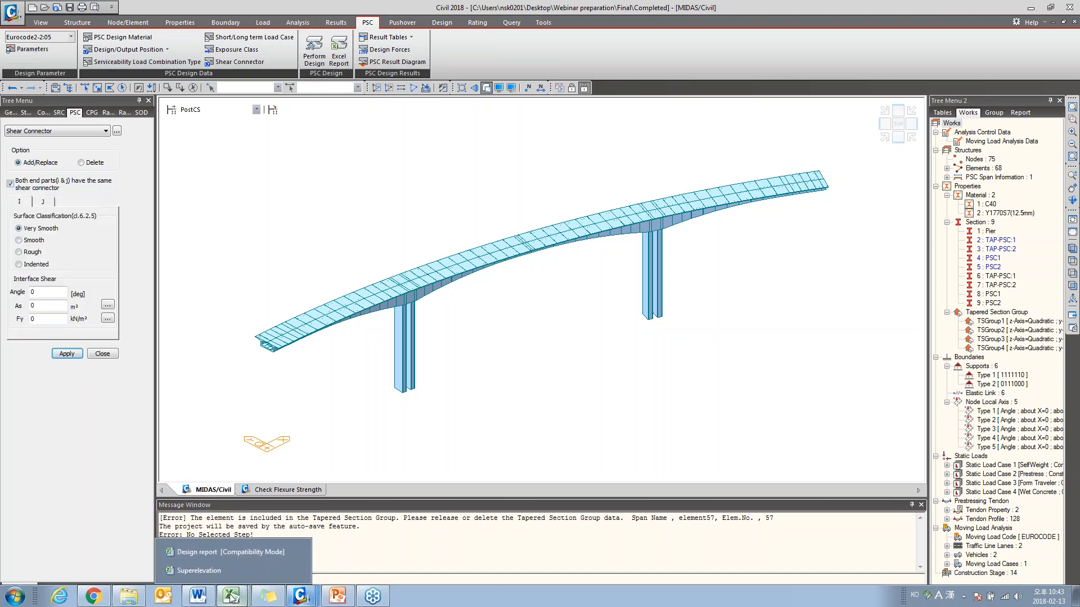
click(238, 555)
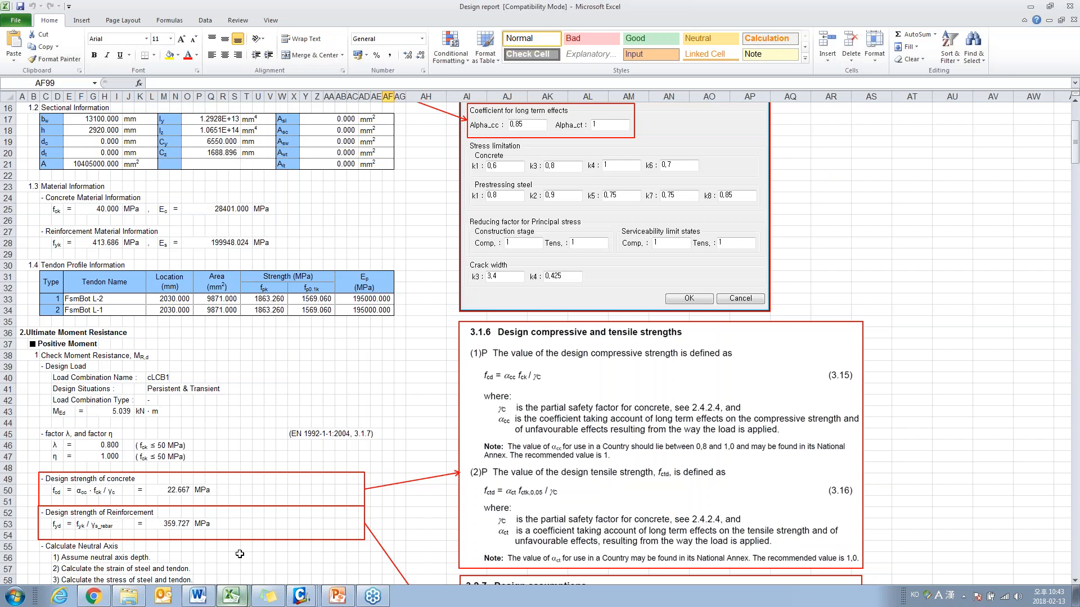
click(441, 387)
scroll(440, 388, up, 5)
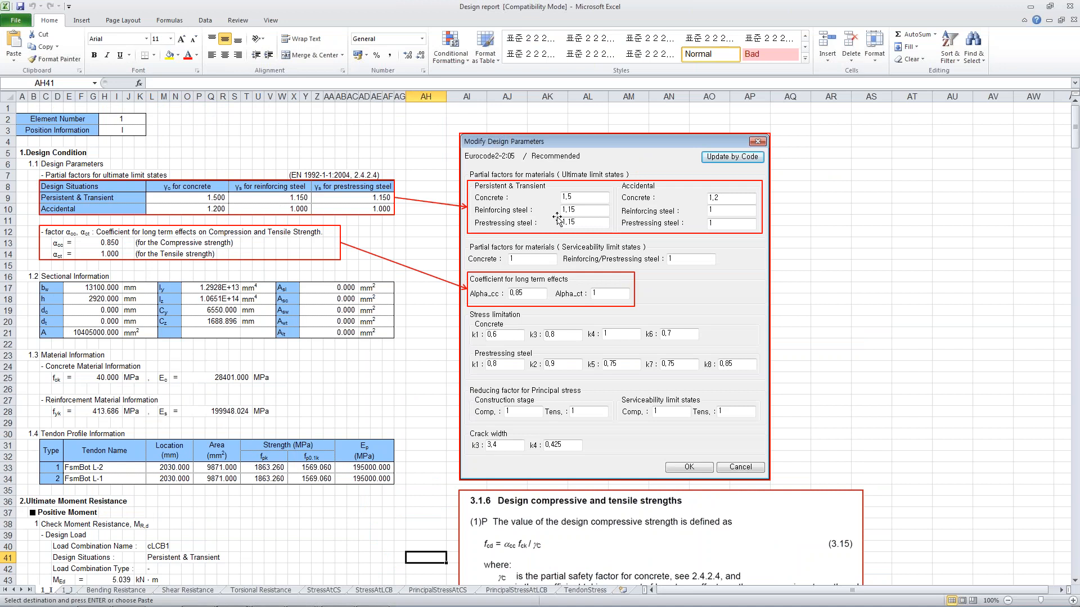
Compare the report's ultimate limit state partial factors and long-term coefficients with the pictured design parameters.
click(522, 216)
click(176, 199)
click(215, 209)
drag(216, 209, 267, 199)
click(831, 243)
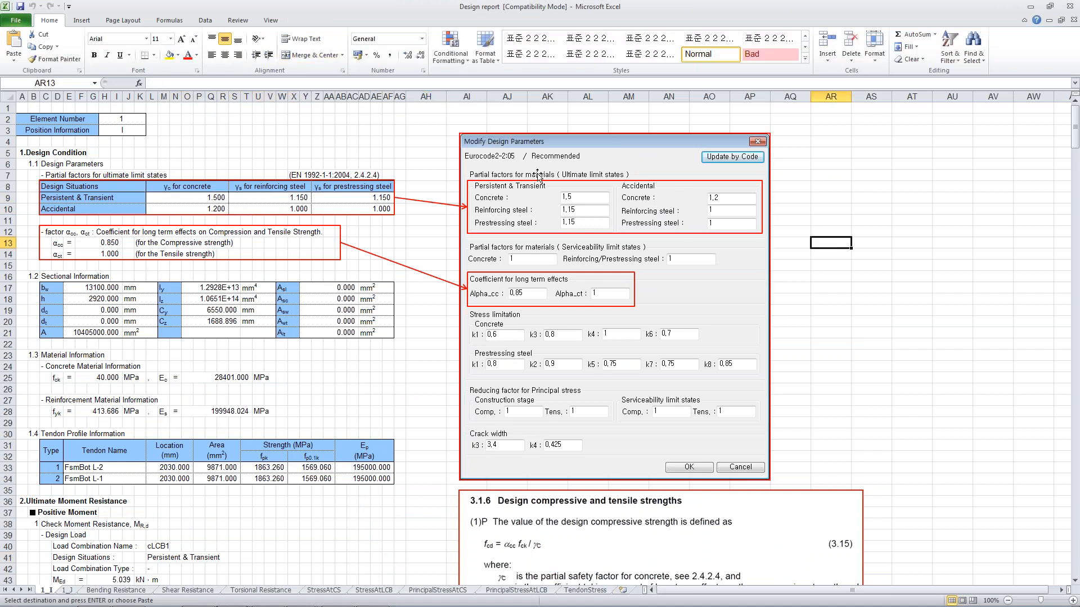
click(426, 318)
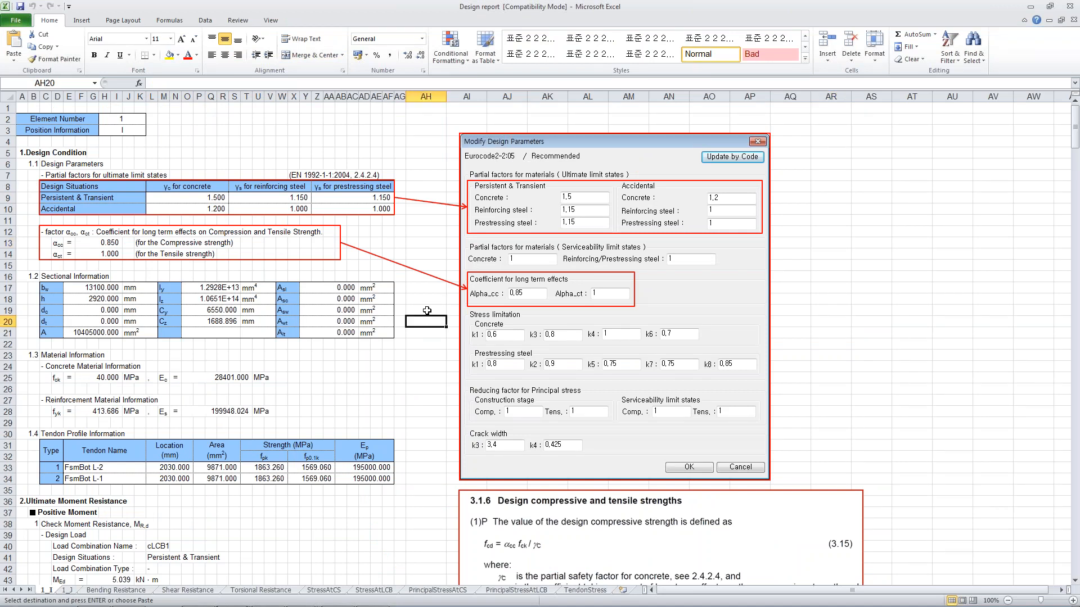
Examine the section, material and tendon data, the positive moment design load and the design strengths with their Eurocode clauses.
scroll(427, 299, down, 1)
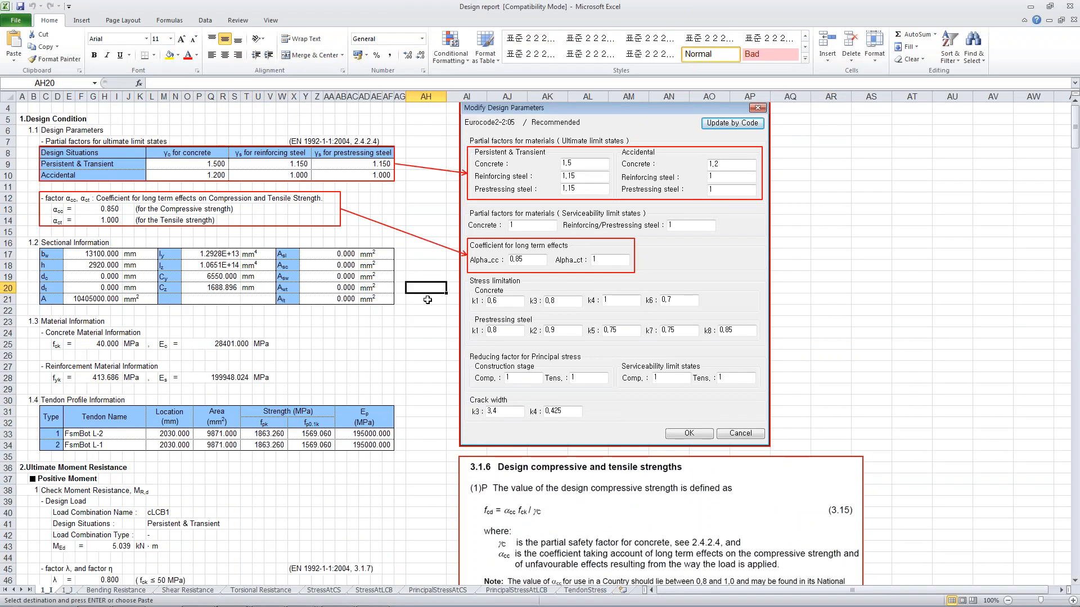
scroll(427, 300, down, 5)
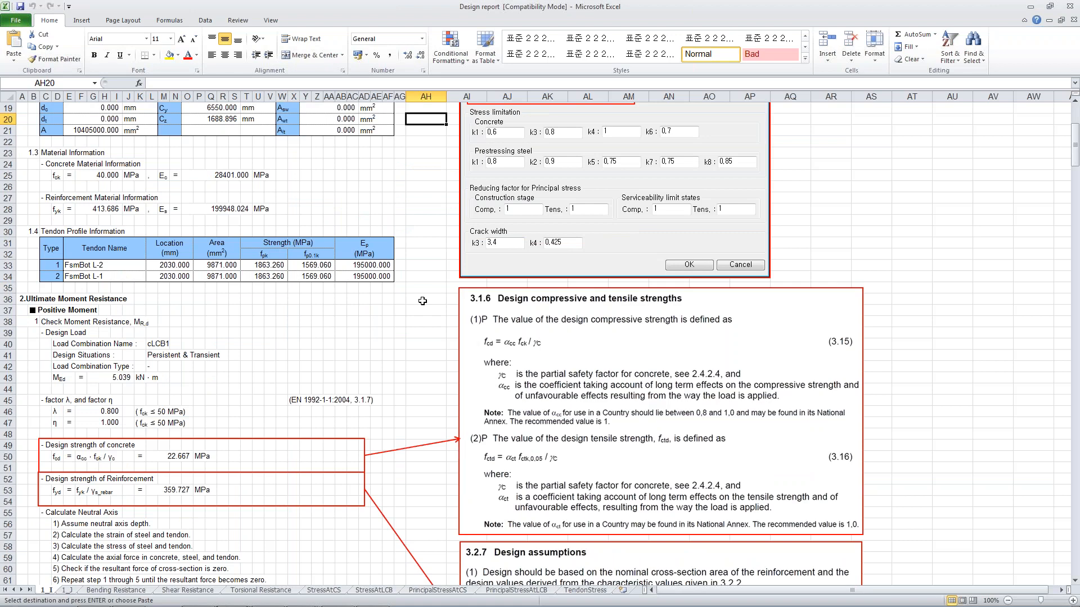
scroll(423, 301, down, 3)
click(211, 231)
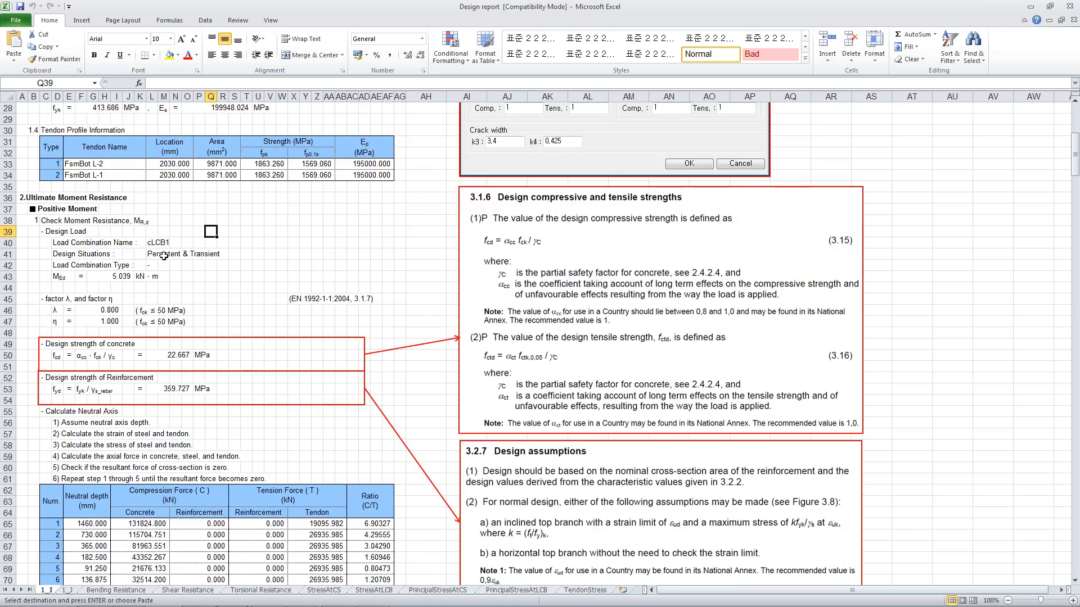
scroll(163, 256, down, 1)
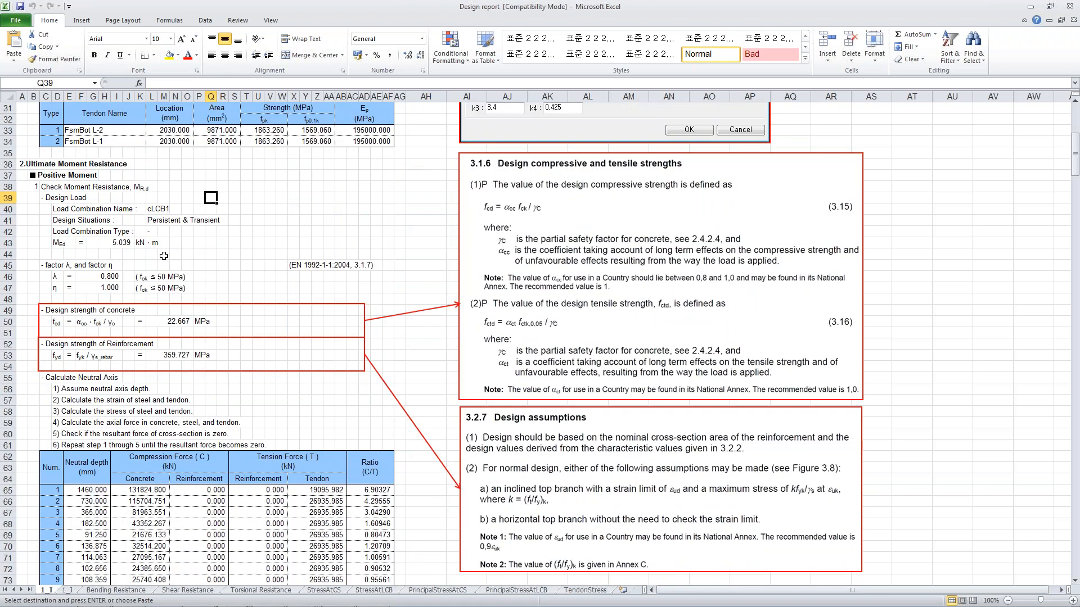
scroll(163, 256, down, 1)
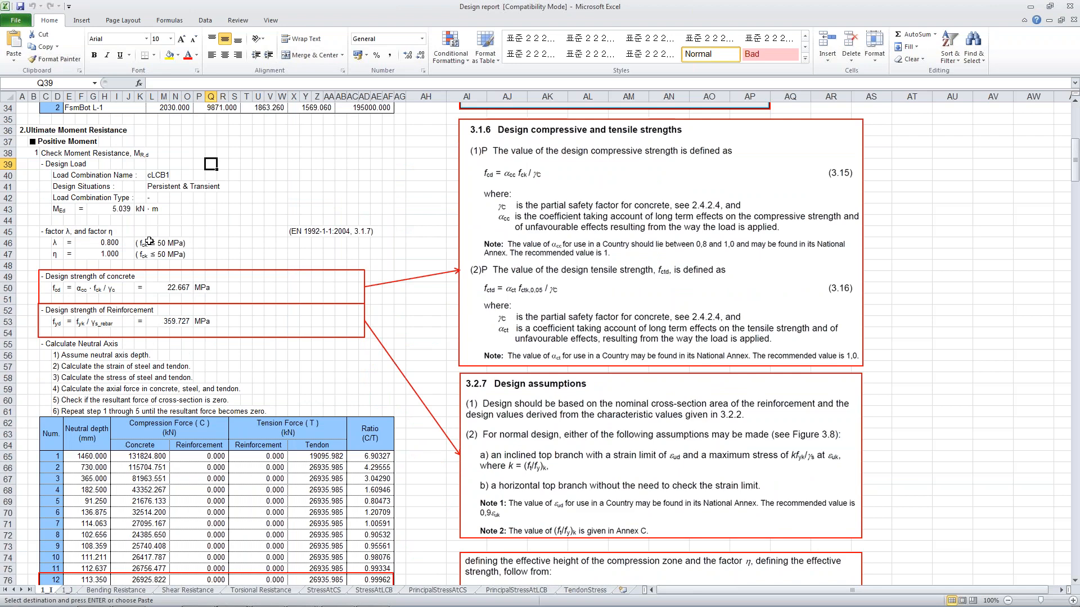
scroll(149, 241, down, 2)
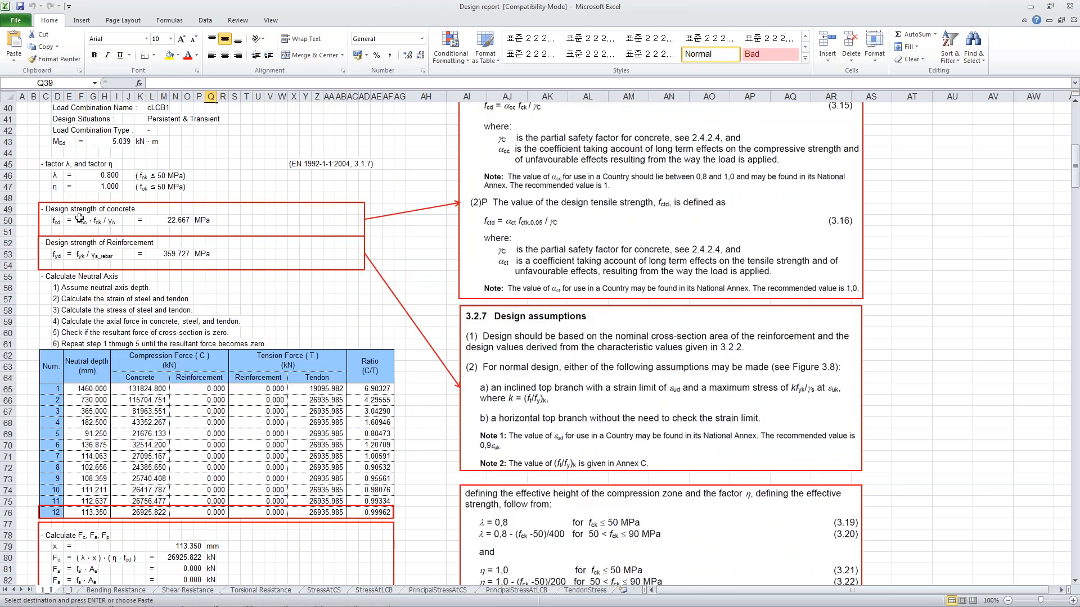
scroll(313, 141, down, 2)
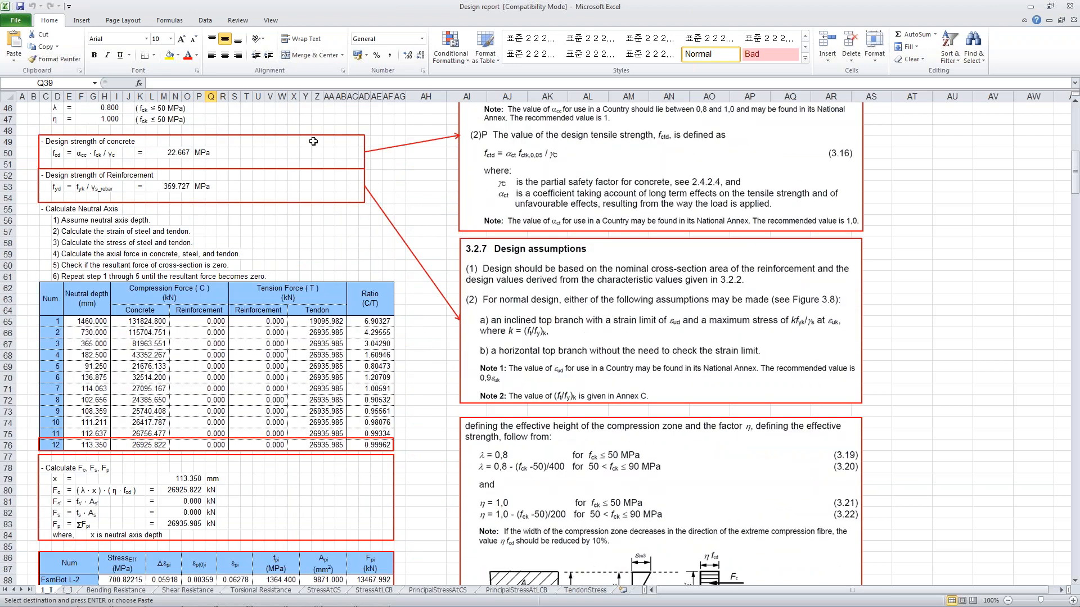
Examine the neutral axis forces, tendon stresses and positive moment resistance check beside the Eurocode stress and strain figures.
scroll(314, 142, down, 1)
scroll(99, 201, down, 7)
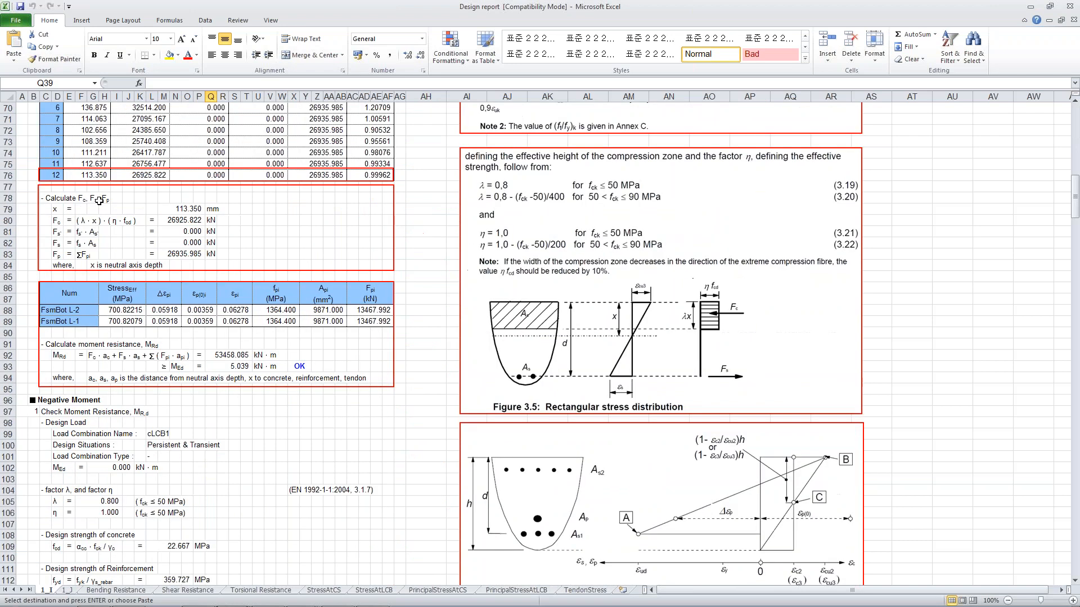
scroll(99, 201, down, 4)
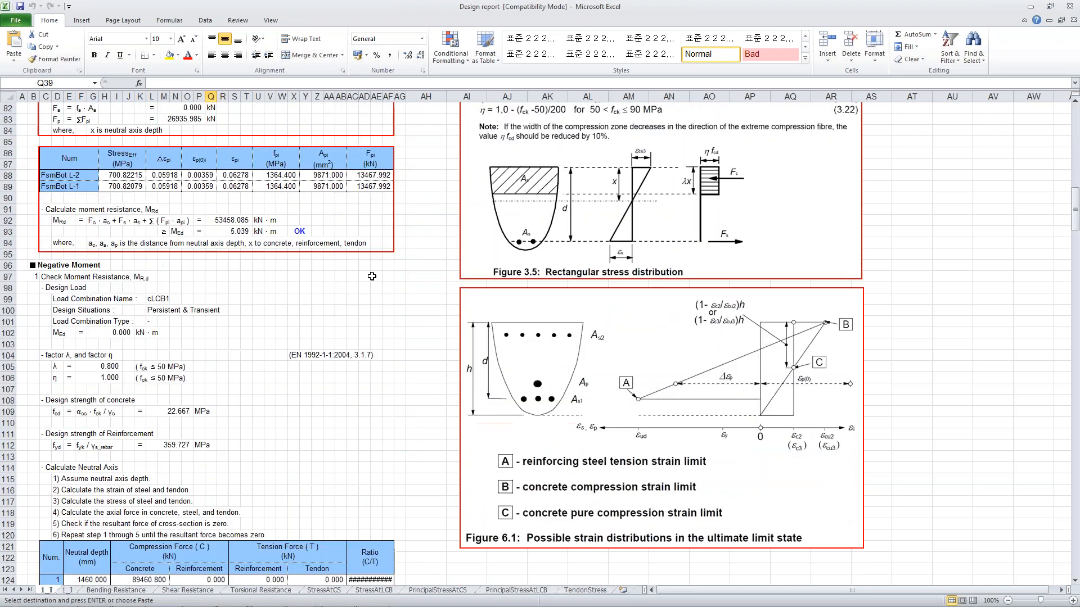
scroll(372, 276, up, 1)
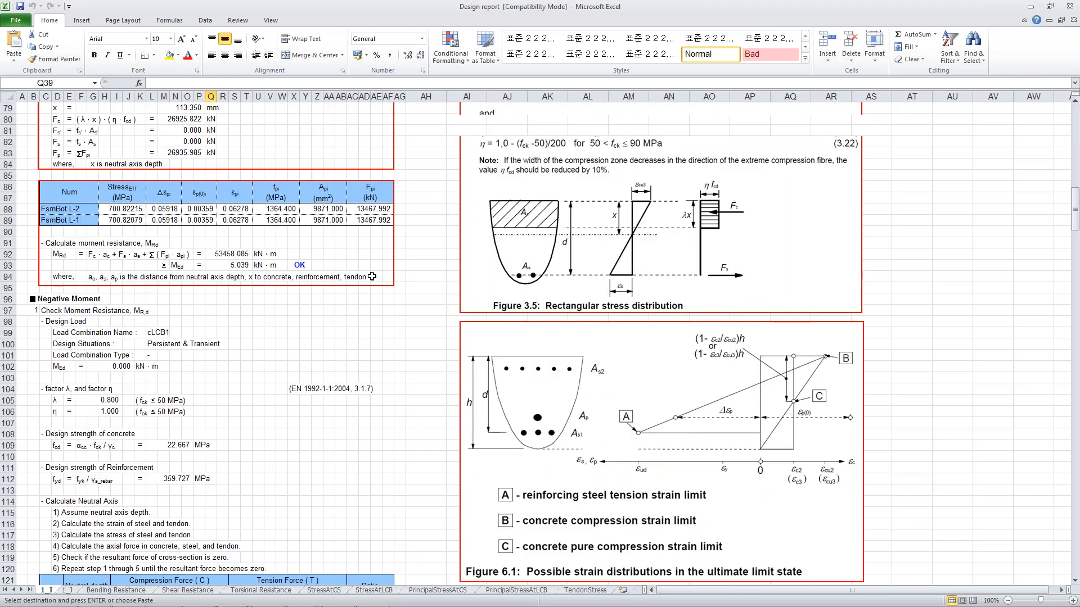
scroll(372, 276, up, 1)
click(341, 378)
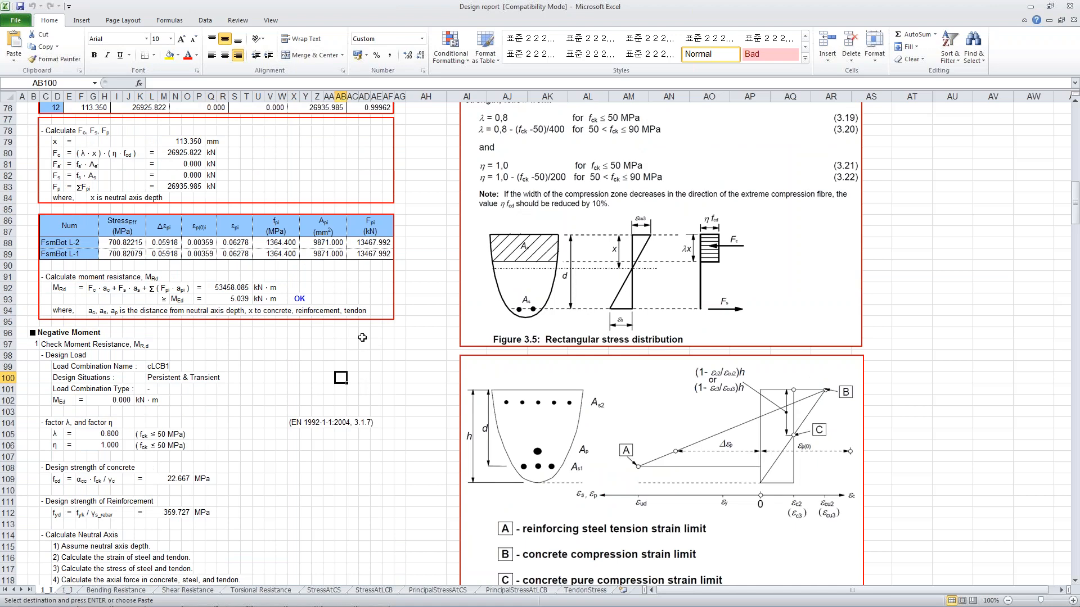
scroll(362, 337, up, 1)
Examine the negative moment section's design load, factors and code reference.
scroll(363, 334, down, 2)
scroll(362, 334, down, 4)
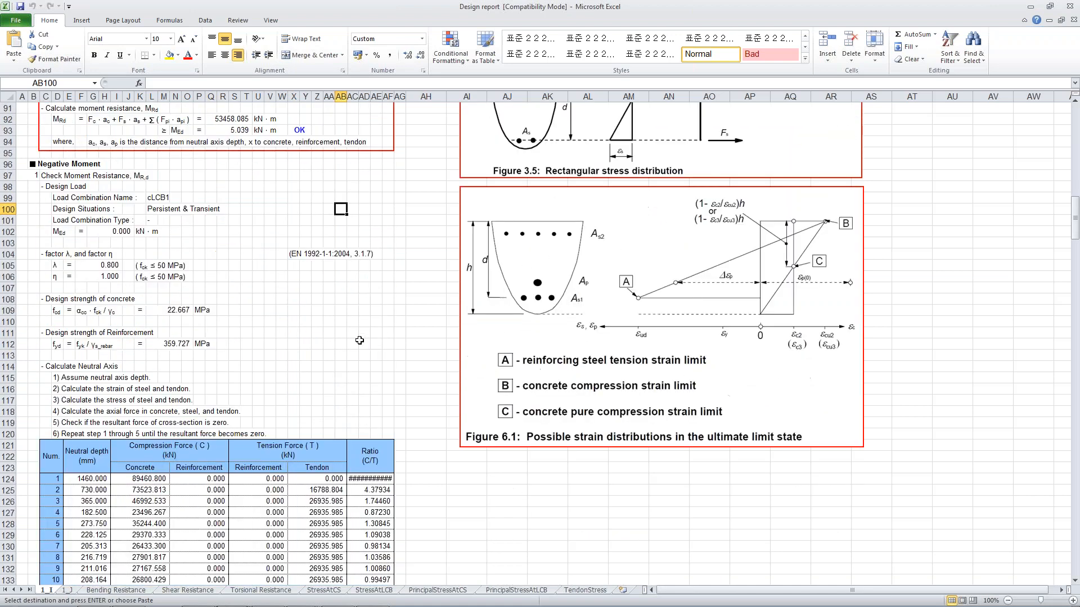
scroll(349, 304, down, 1)
click(293, 220)
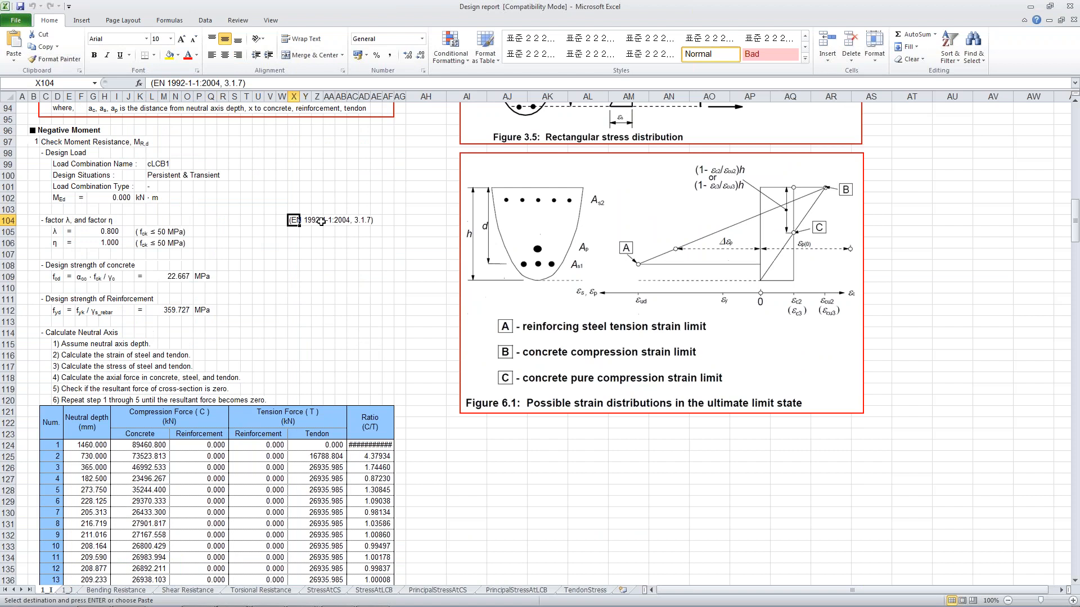
Widen column AF until the first C/T ratio in the negative moment neutral axis table can be read.
scroll(321, 221, down, 5)
click(380, 275)
drag(394, 99, 427, 100)
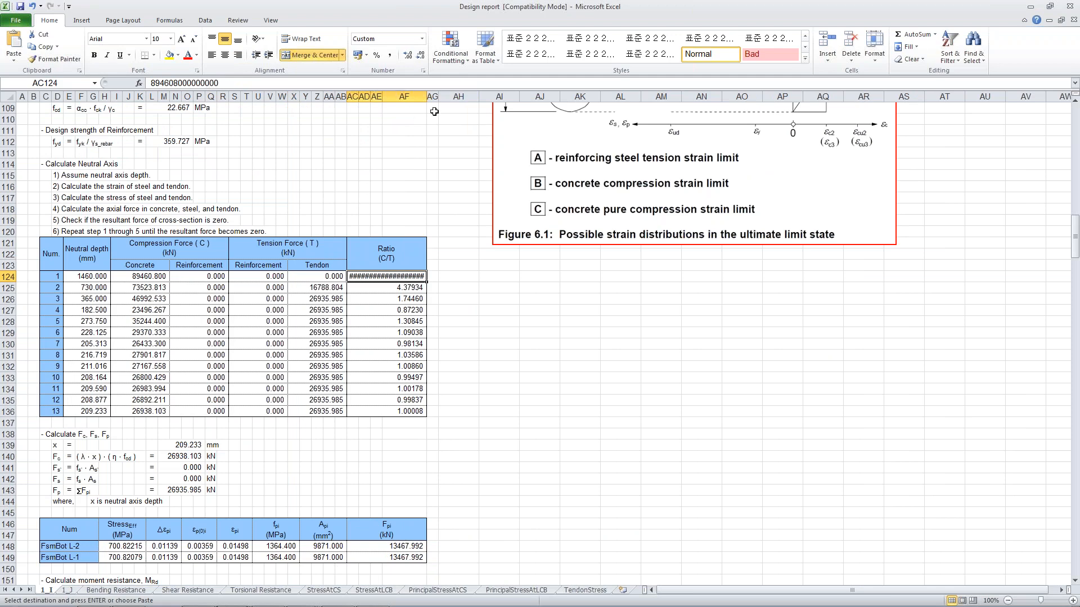
drag(427, 98, 448, 98)
click(361, 202)
scroll(361, 203, down, 1)
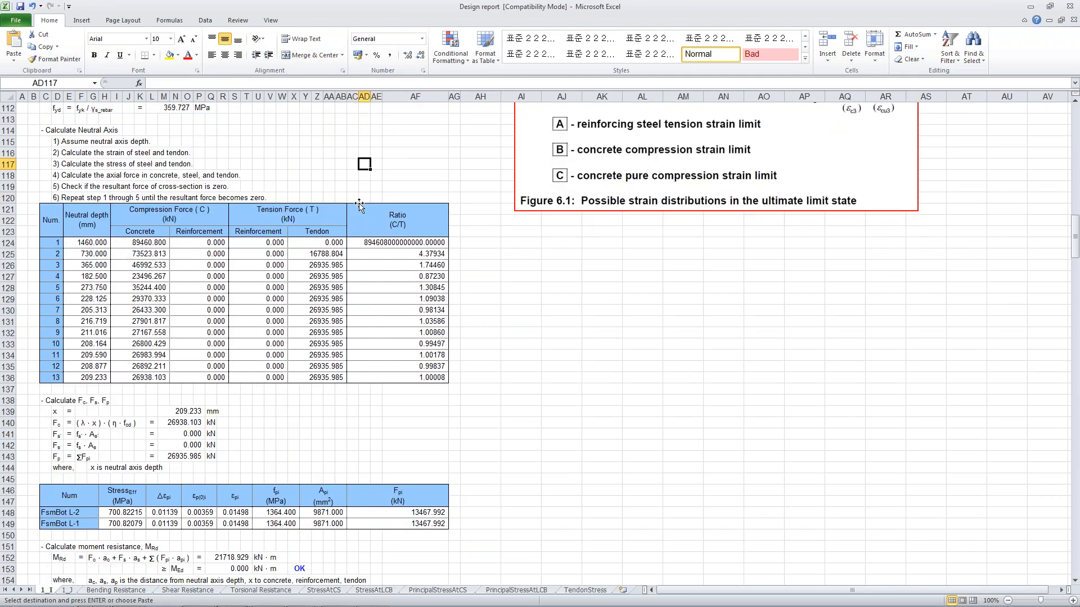
Examine the negative moment resistance check and the concrete shear resistance check for maximum shear force, including the web width bw.
scroll(360, 203, down, 5)
scroll(360, 199, down, 1)
click(195, 212)
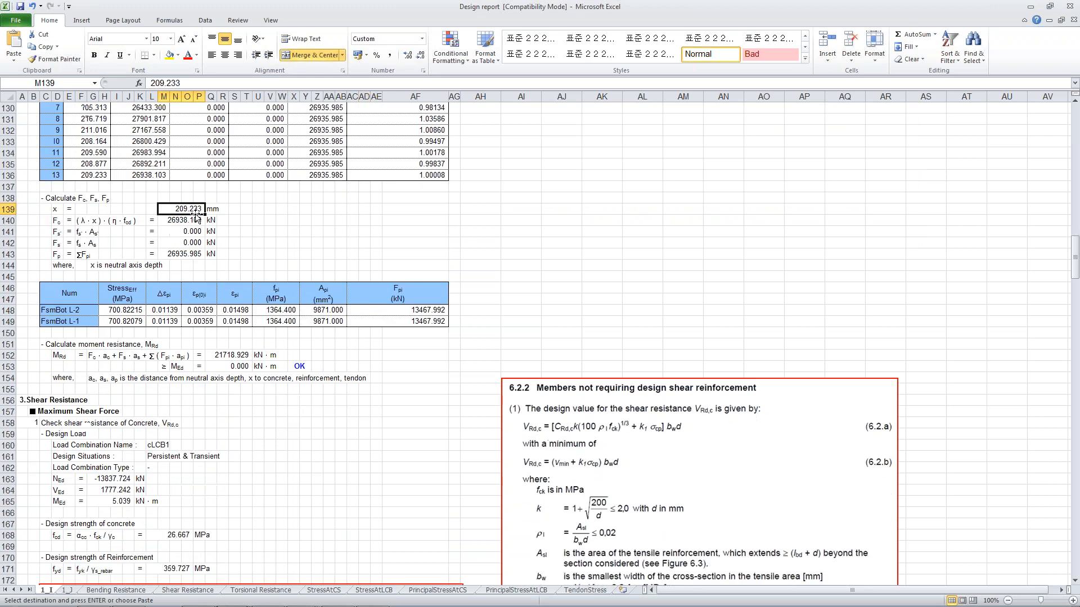
scroll(210, 228, down, 7)
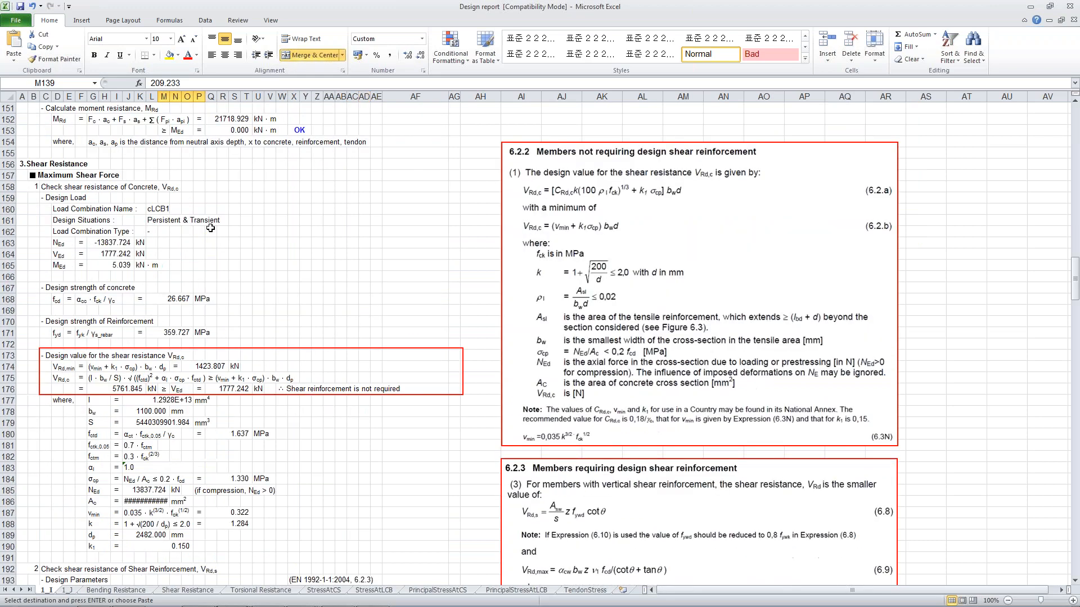
scroll(210, 228, down, 4)
click(151, 277)
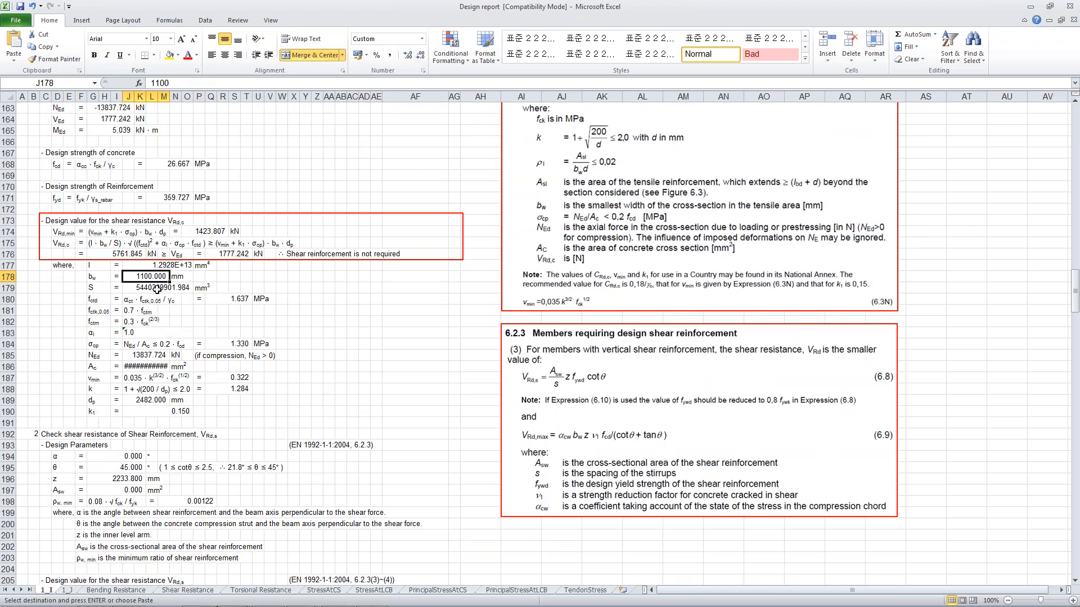
Widen column M until the concrete area Ac in the shear resistance data can be read.
click(144, 366)
drag(169, 99, 177, 100)
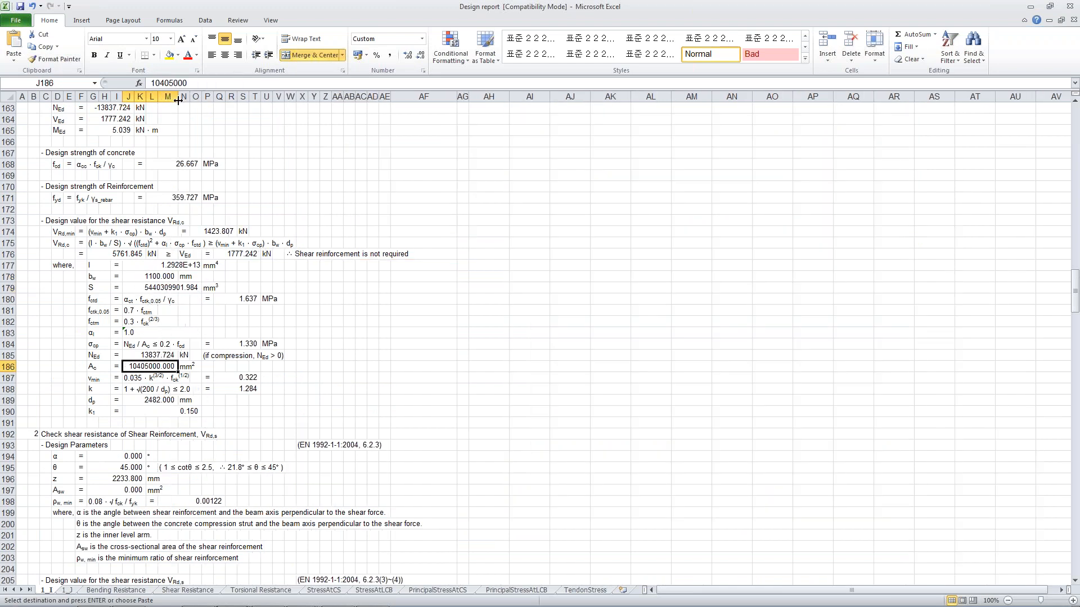
click(219, 400)
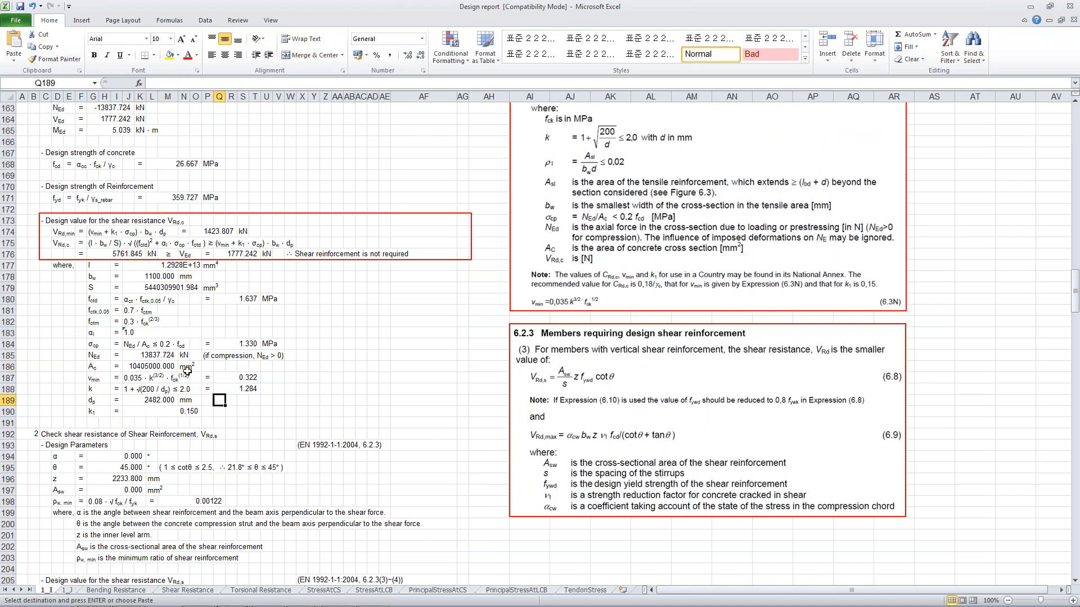
click(231, 413)
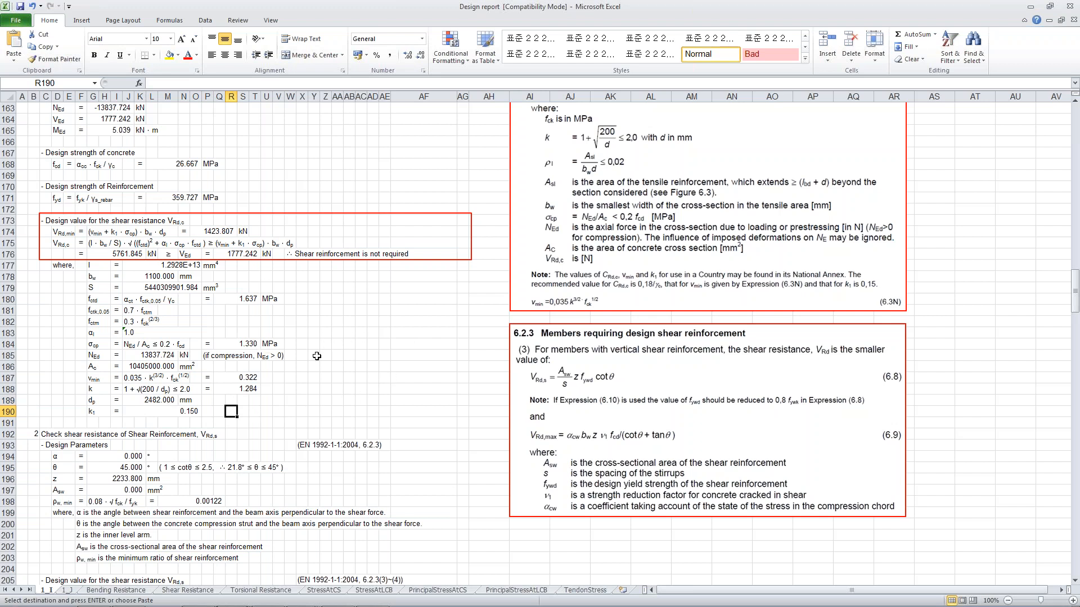
click(243, 412)
drag(268, 413, 327, 414)
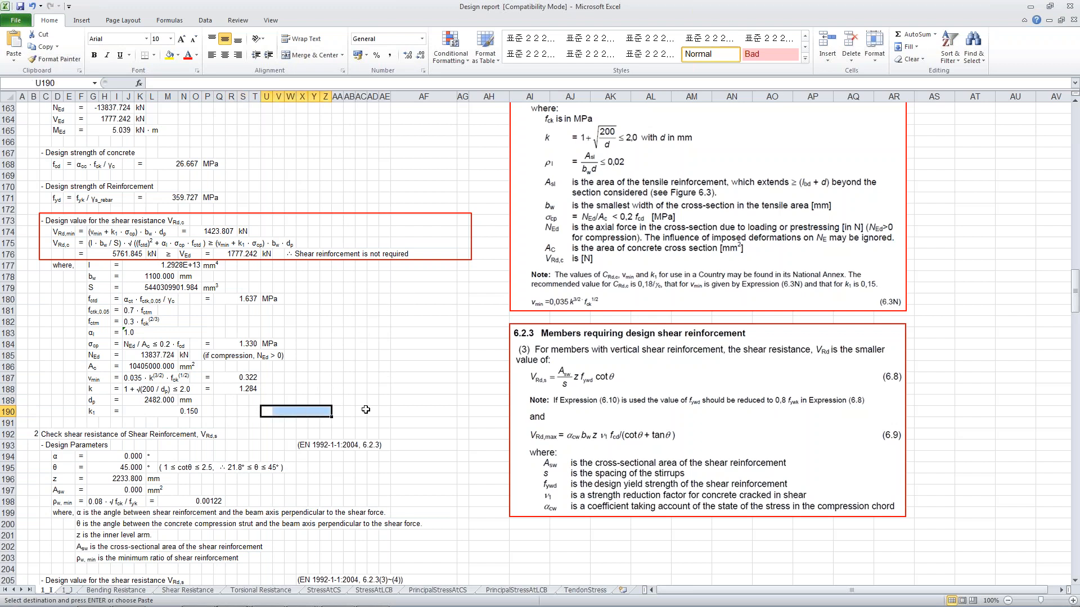
click(382, 376)
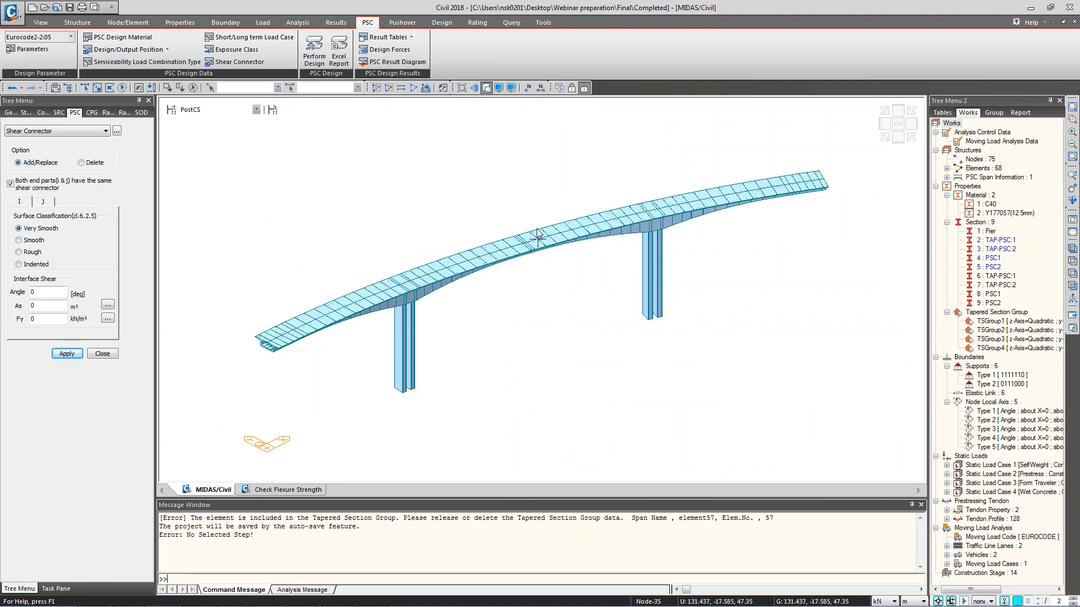
Switch to the PowerPoint presentation, start the slide show at the modeling feature comparison and advance to the tapered section tips.
key(super)
click(339, 601)
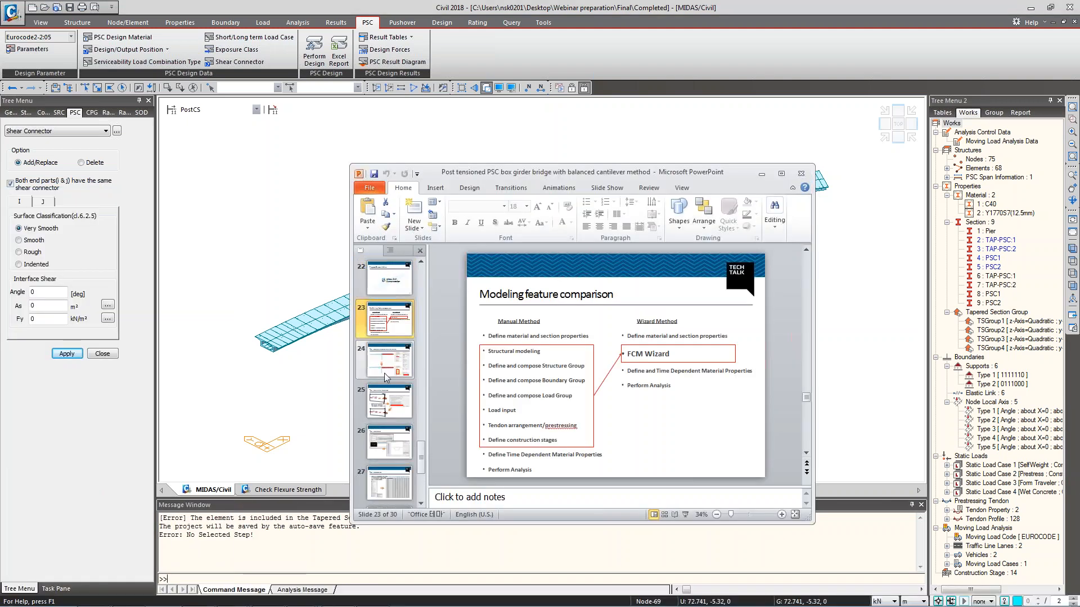
click(685, 514)
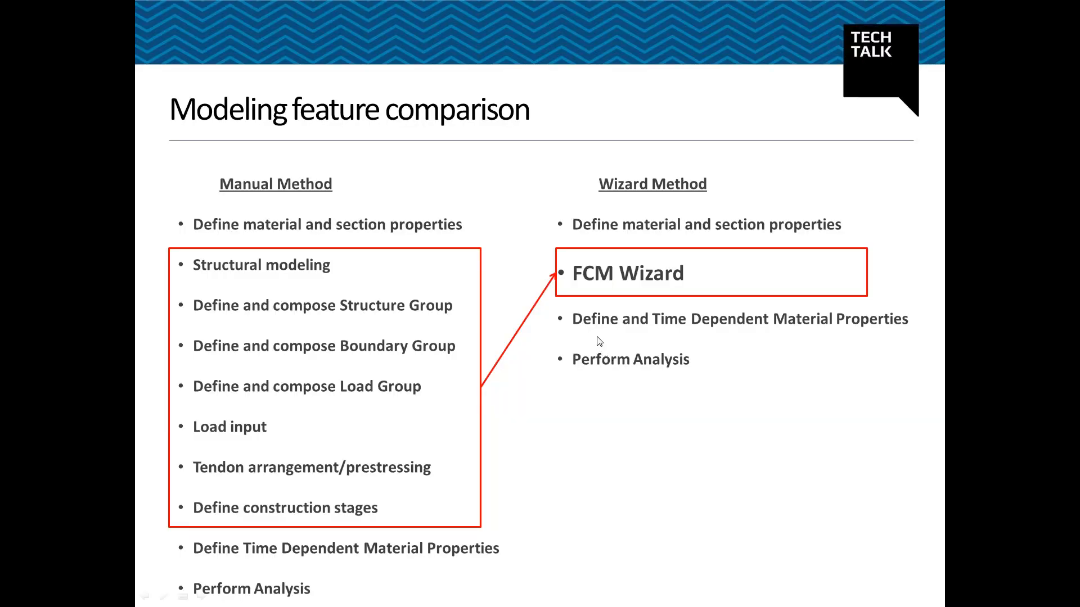
click(600, 341)
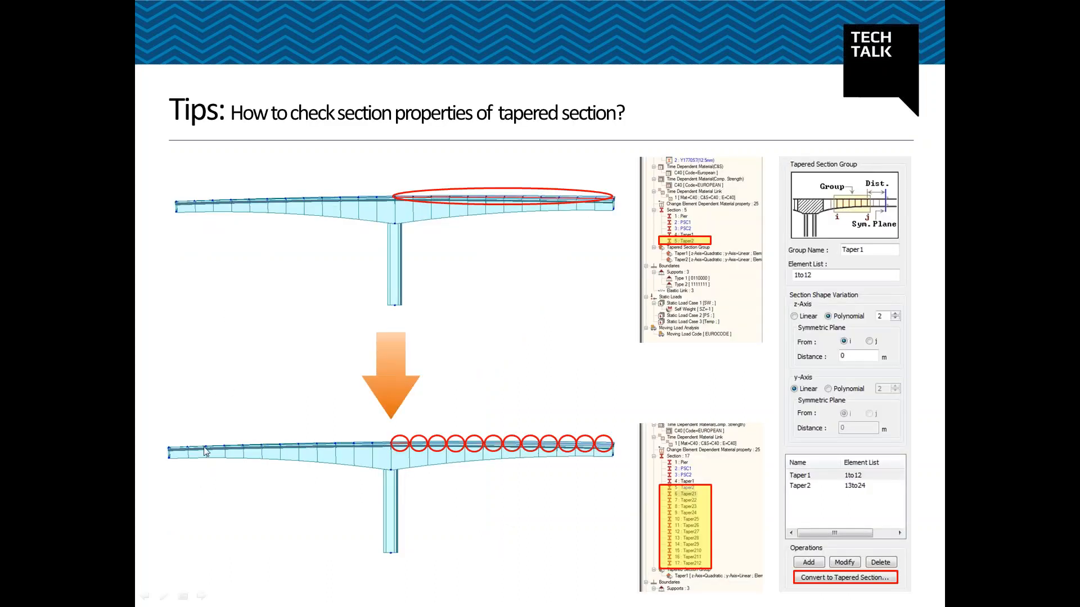
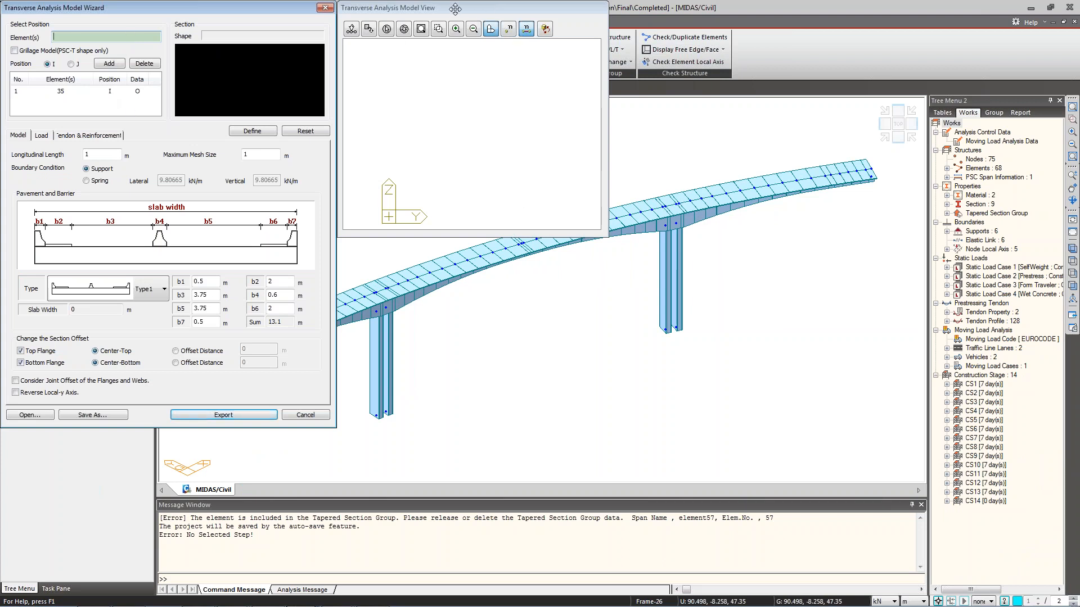
Move the transverse model view aside and load the defined position at end I of element 35.
drag(468, 8, 1027, 185)
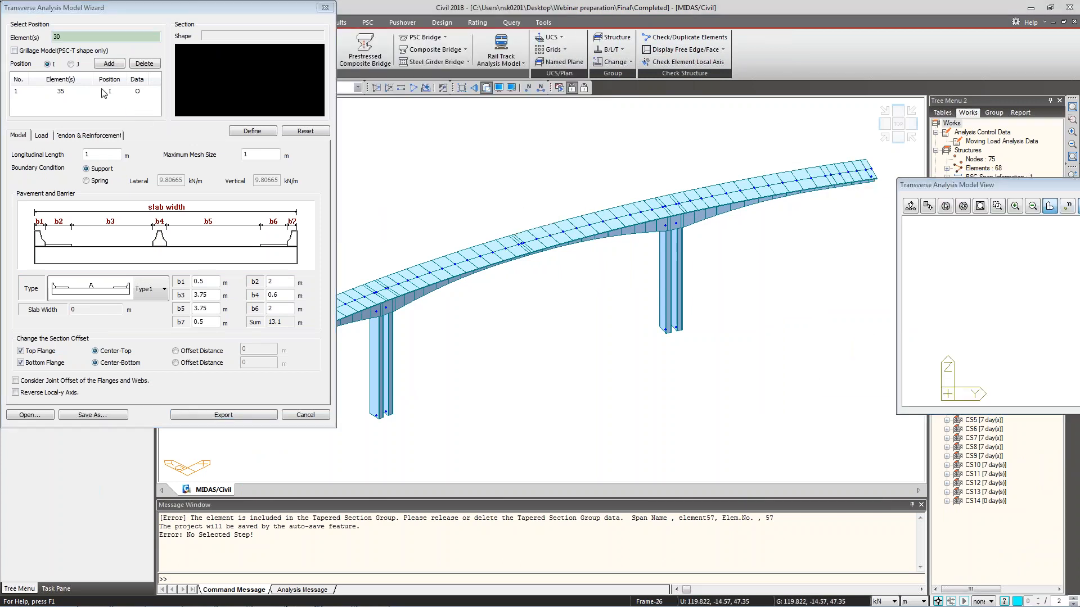
click(85, 94)
click(85, 93)
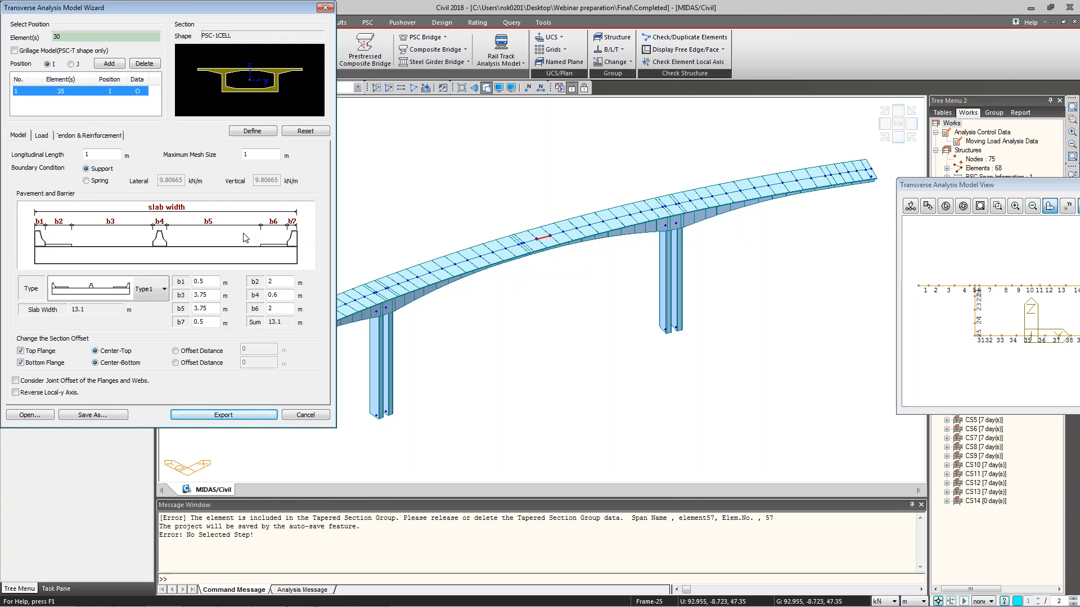
Review the transverse model's pavement and barrier widths, load settings and tendon and reinforcement settings, and leave the wizard without exporting.
click(211, 282)
key(Tab)
key(Tab)
key(Tab)
key(Tab)
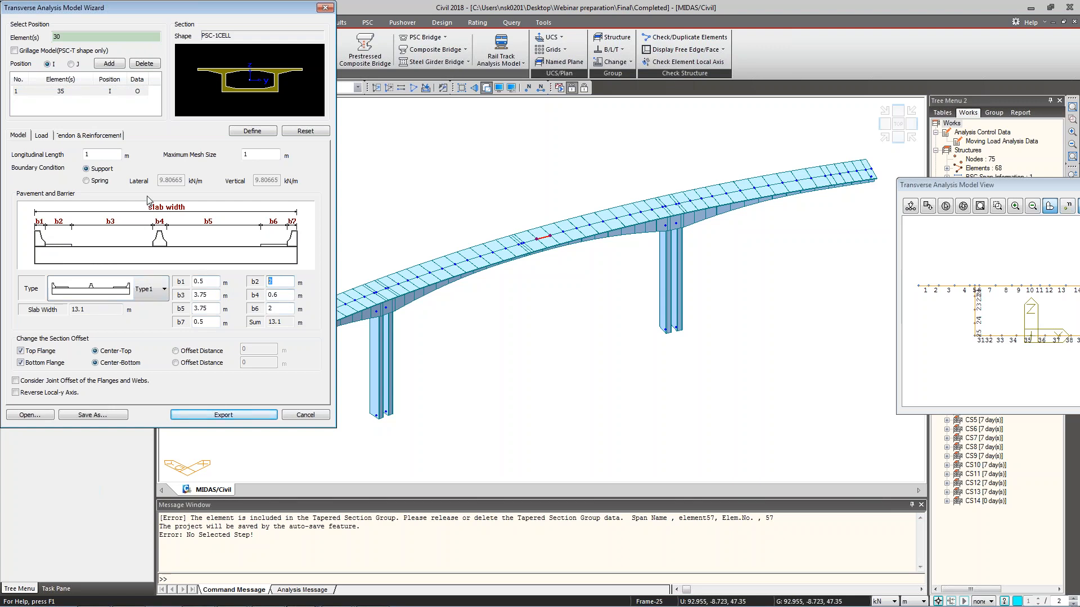
click(44, 137)
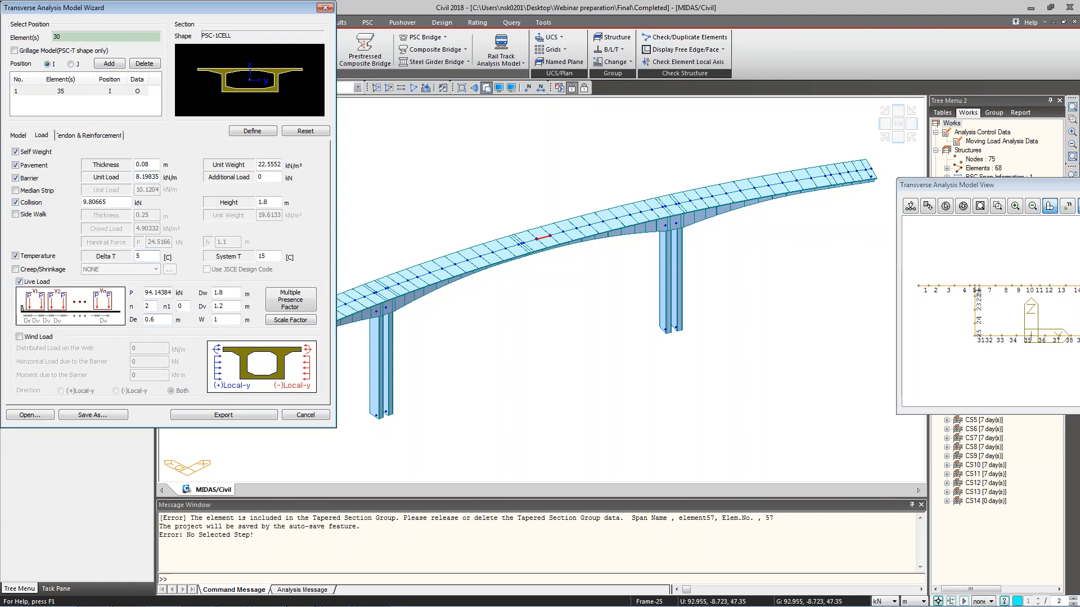
click(89, 135)
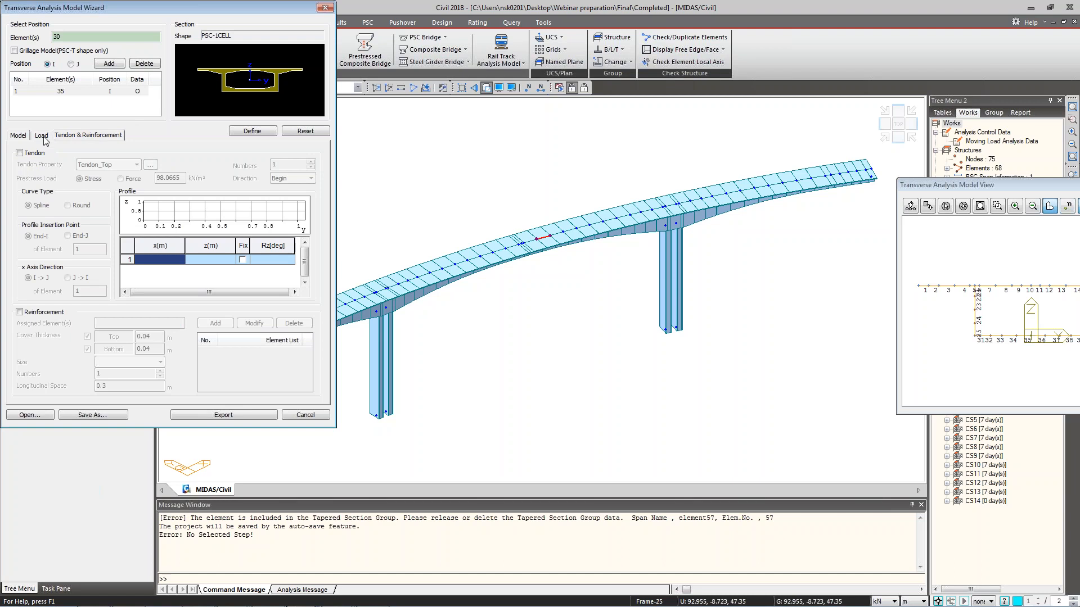
click(21, 136)
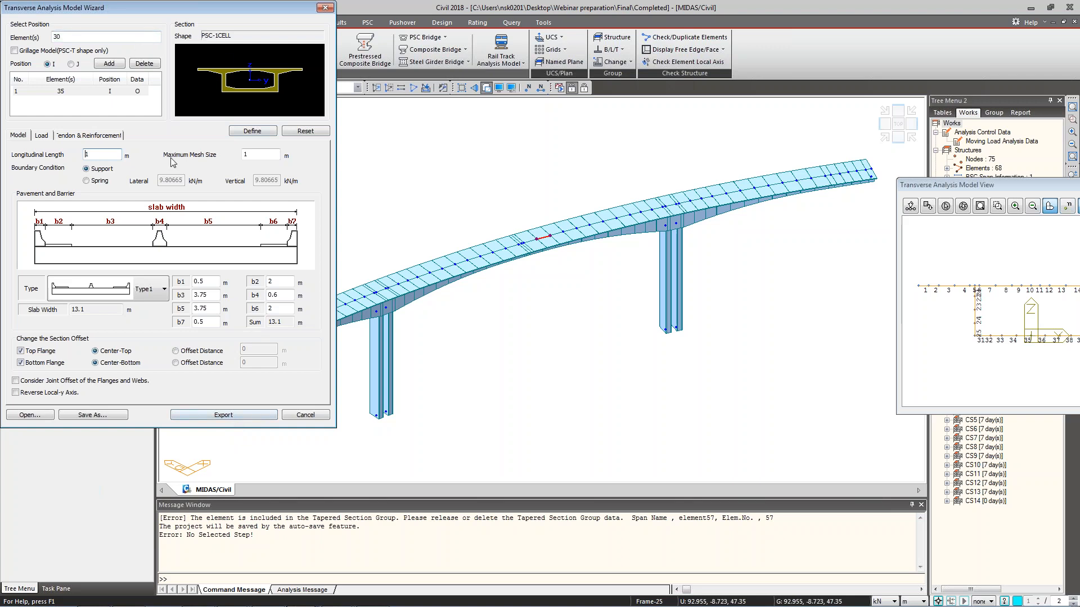
click(305, 415)
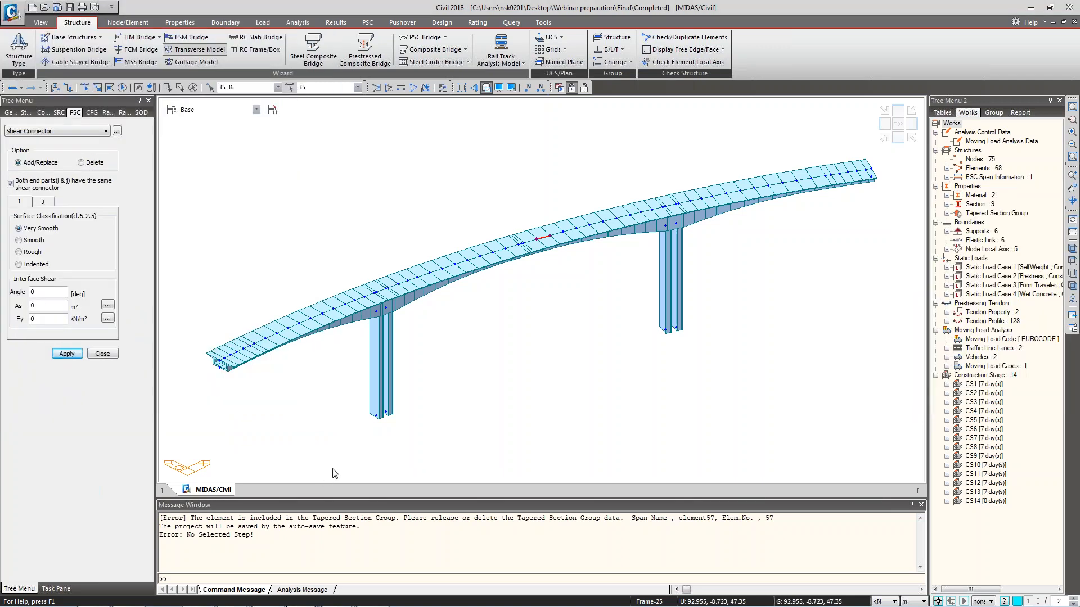
Switch to the Completed_35-I transverse model and display the temperature gradient loads of static load case 2.
key(super)
click(301, 596)
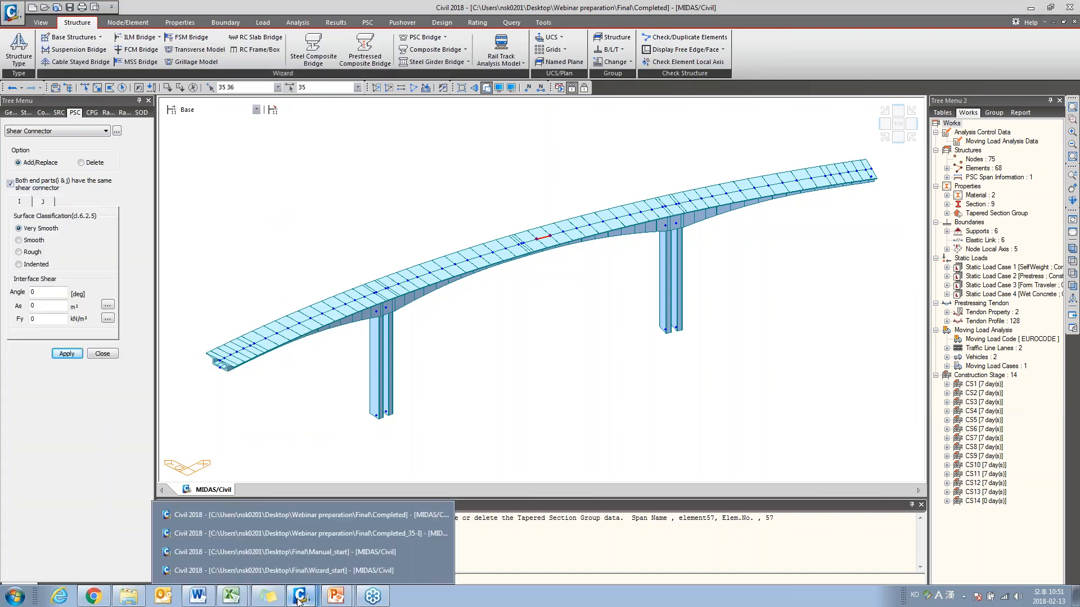
click(369, 533)
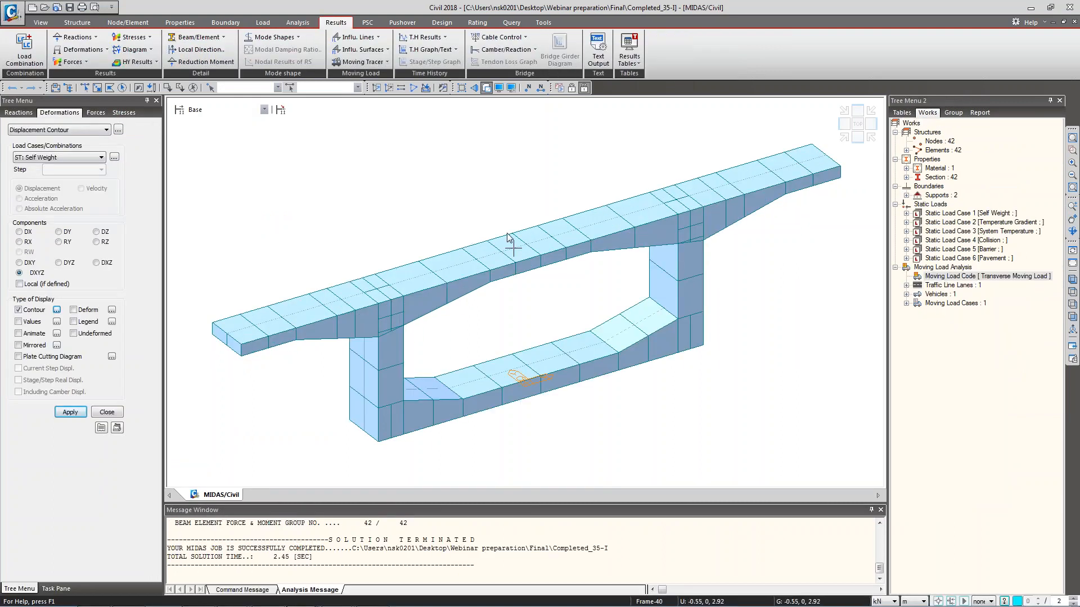
click(970, 223)
double_click(971, 223)
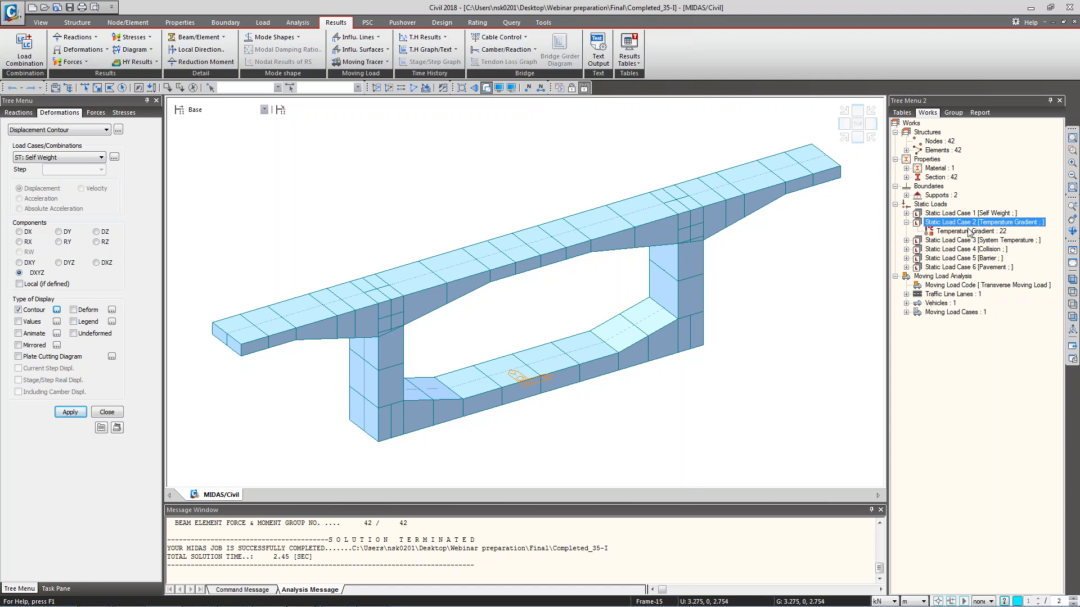
right_click(971, 231)
click(979, 252)
Expand the System Temperature and Collision load cases and display the collision nodal loads.
double_click(981, 241)
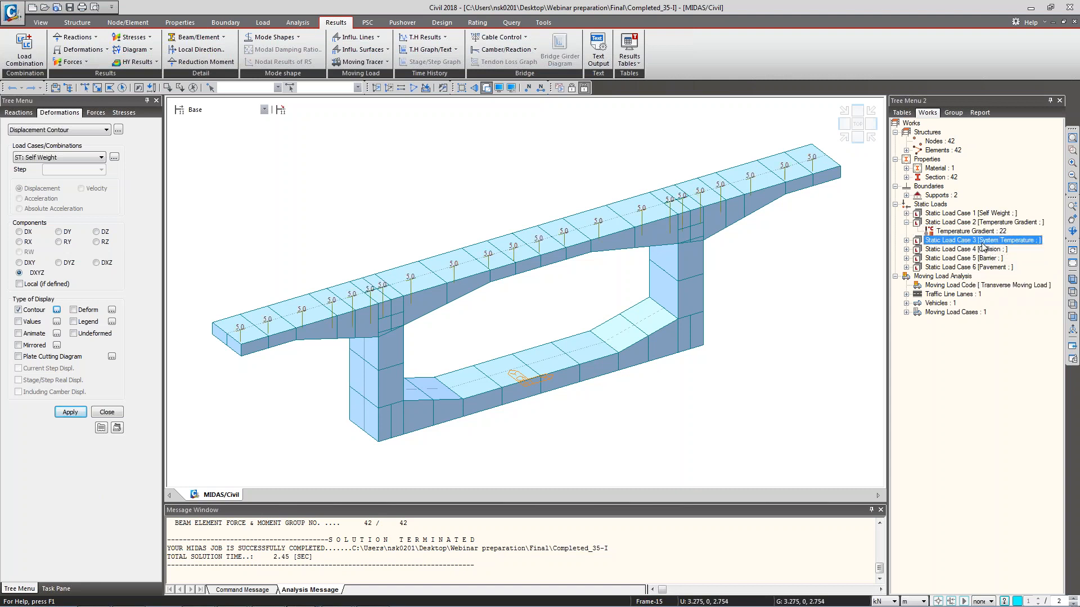
double_click(977, 260)
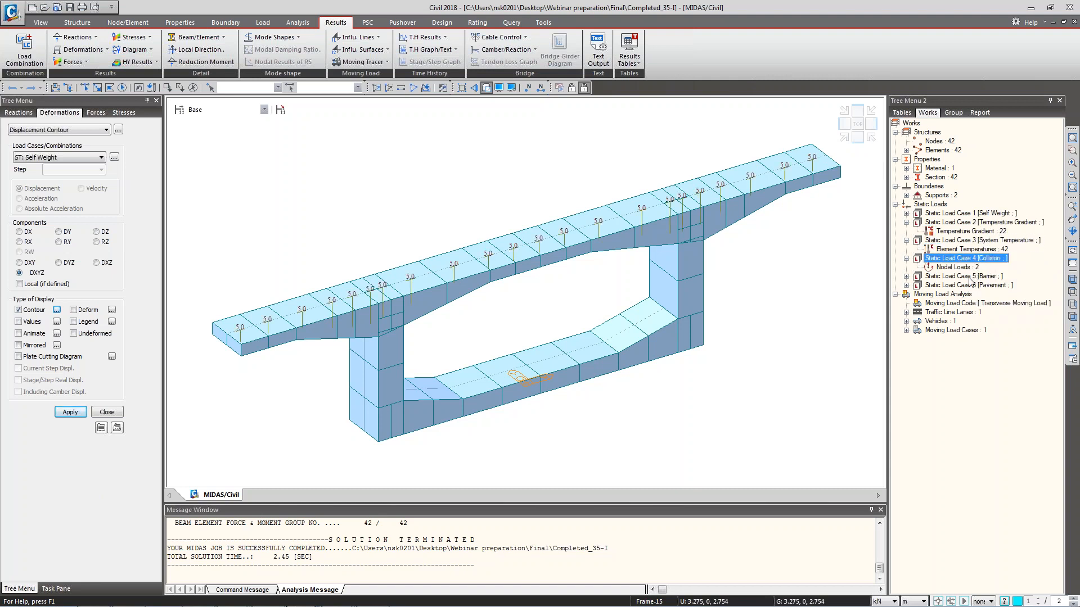
right_click(969, 268)
click(990, 293)
Expand the Barrier load case and display its element beam loads on the transverse model.
double_click(963, 276)
right_click(958, 293)
right_click(965, 279)
click(959, 285)
right_click(960, 288)
click(983, 307)
Expand the Pavement load case and display its element beam loads.
double_click(966, 294)
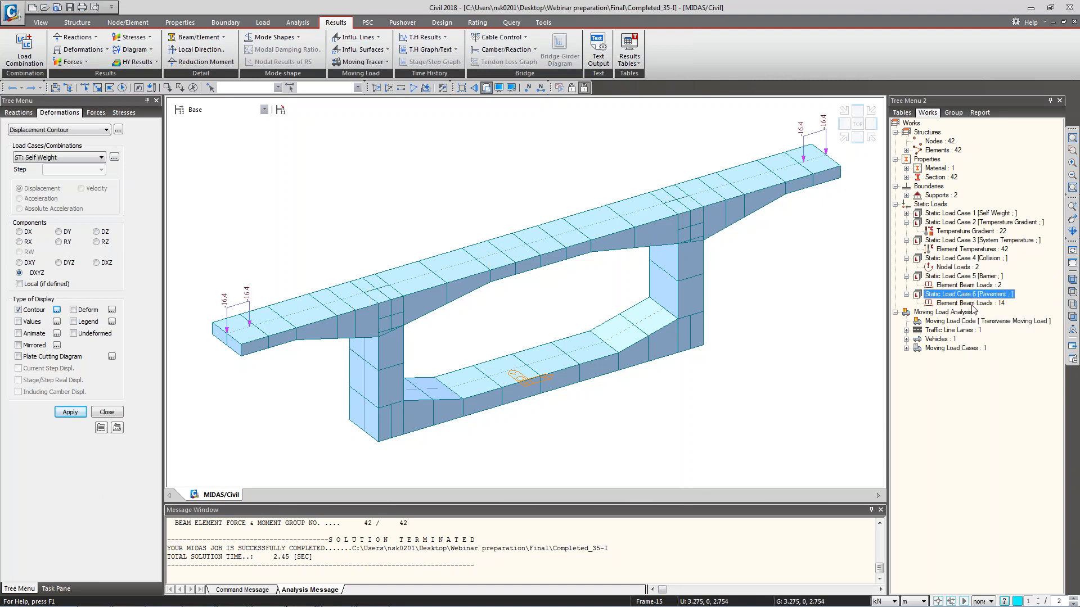
right_click(973, 304)
click(996, 329)
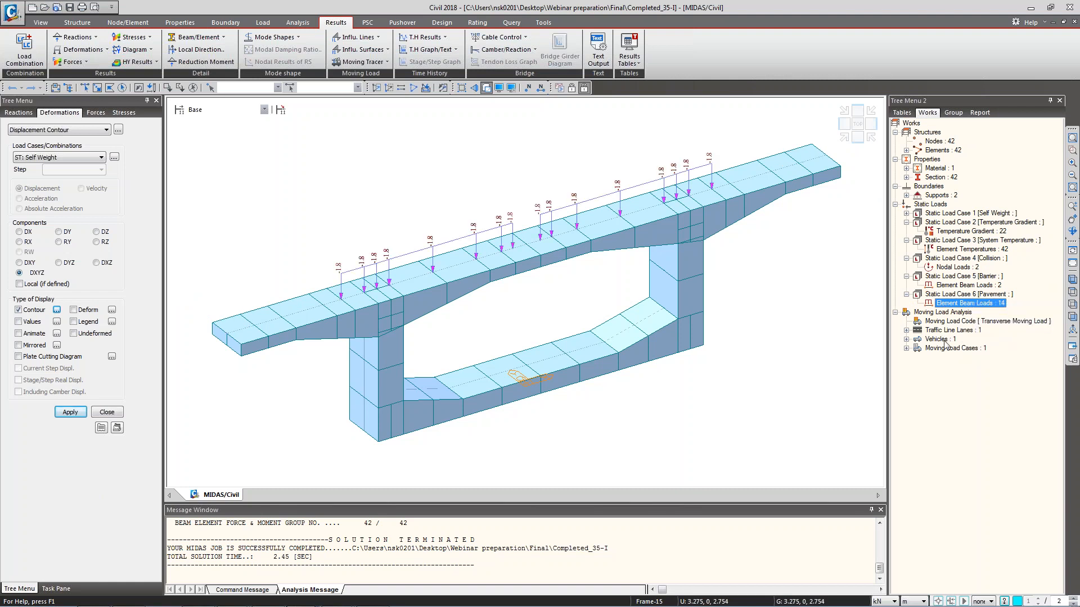
Expand the traffic line lanes and display Traffic Line Lane 1 on the deck.
click(943, 340)
double_click(950, 330)
right_click(954, 339)
click(979, 365)
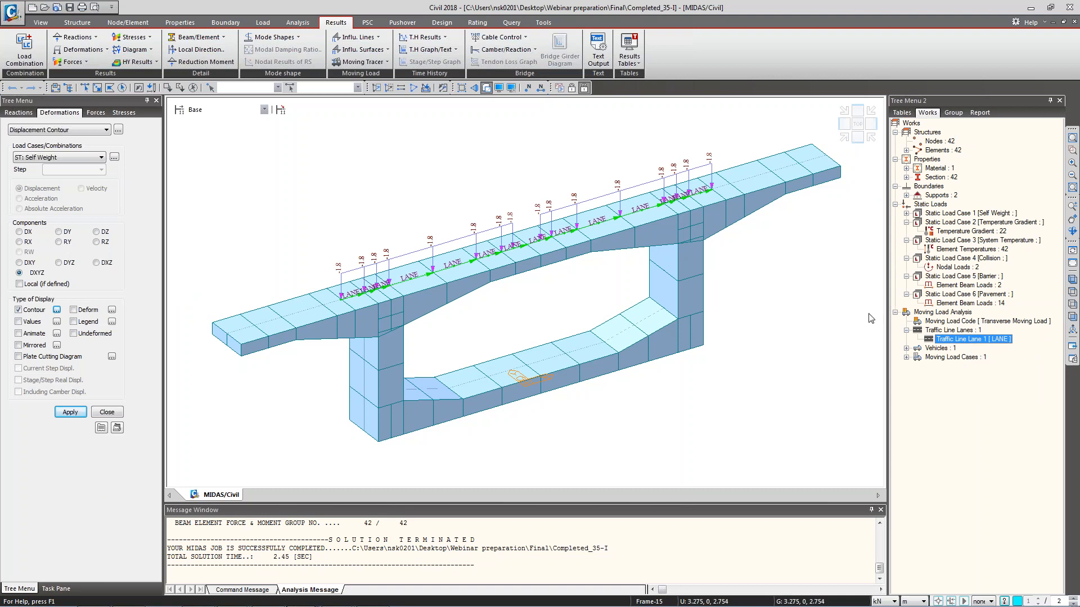
Hide the traffic line lane and the pavement element beam loads from the model view.
right_click(963, 341)
click(996, 386)
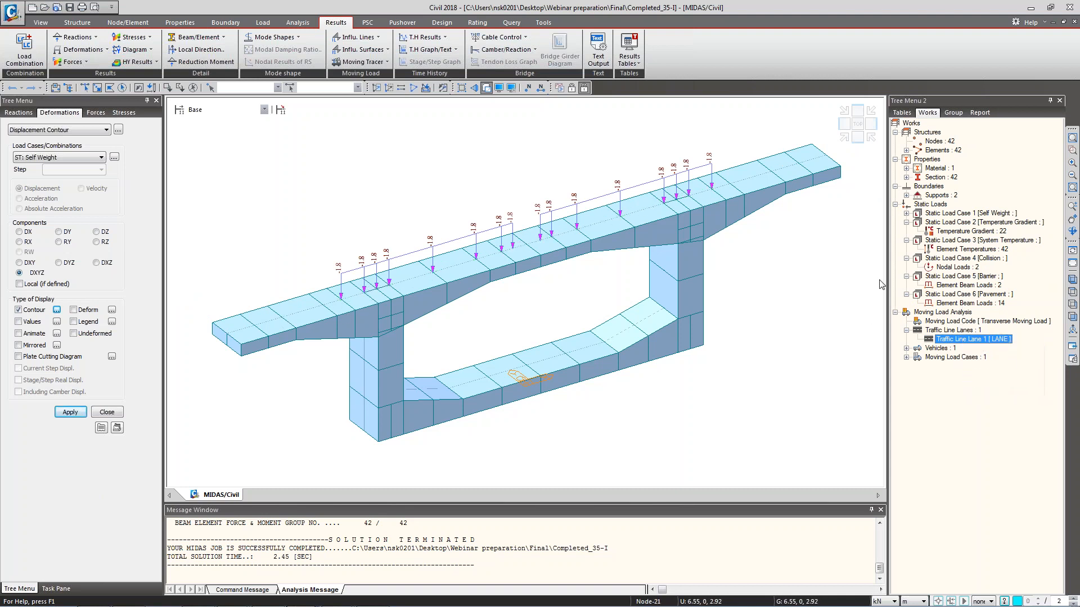
right_click(956, 304)
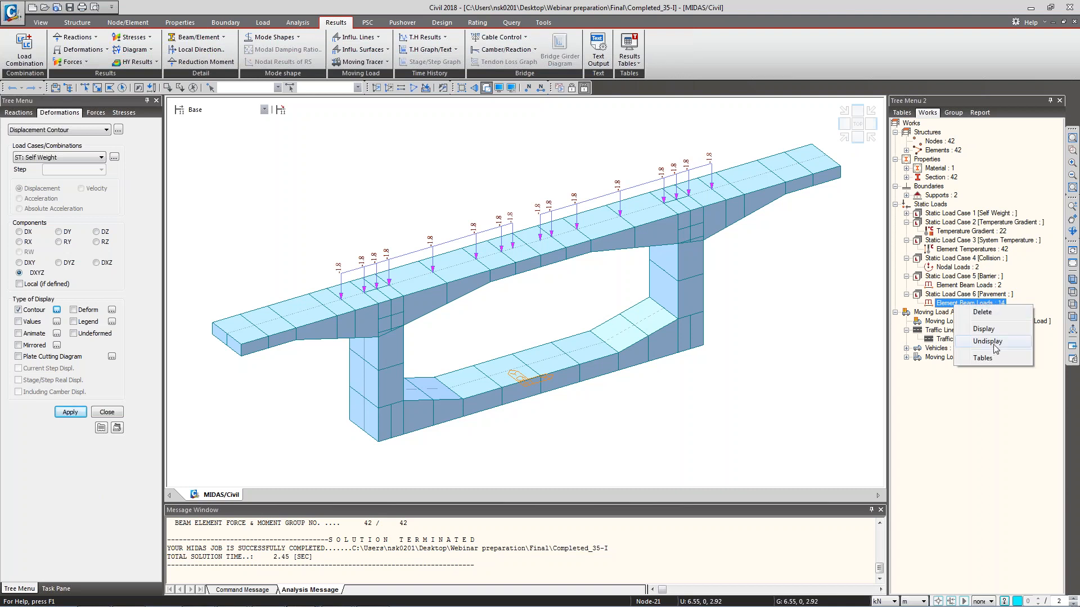
click(982, 341)
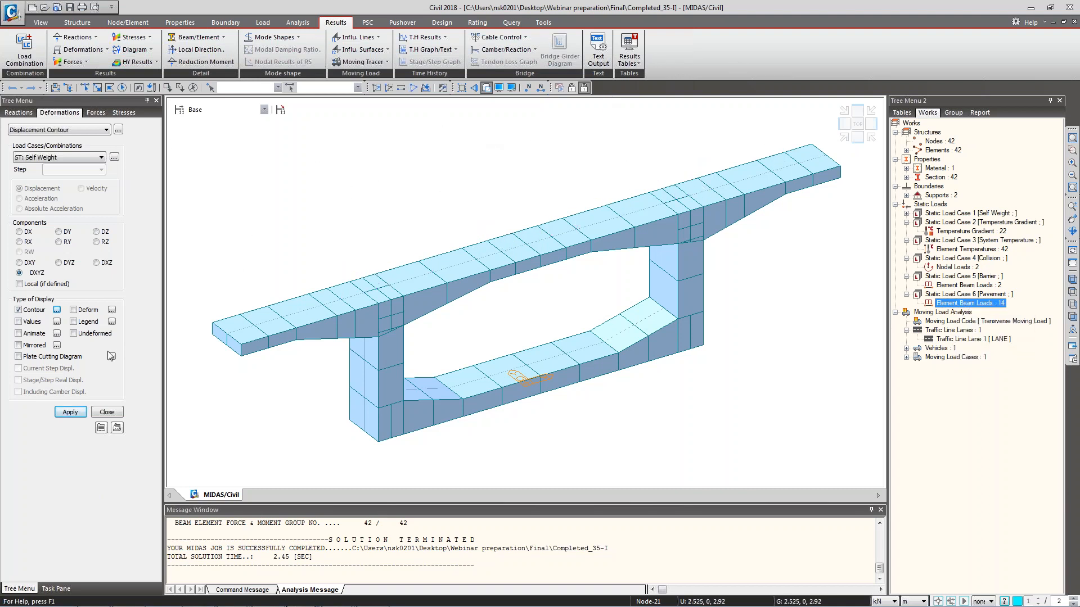
Show the self-weight DXYZ displacement contour with the deformed shape and the legend.
click(85, 324)
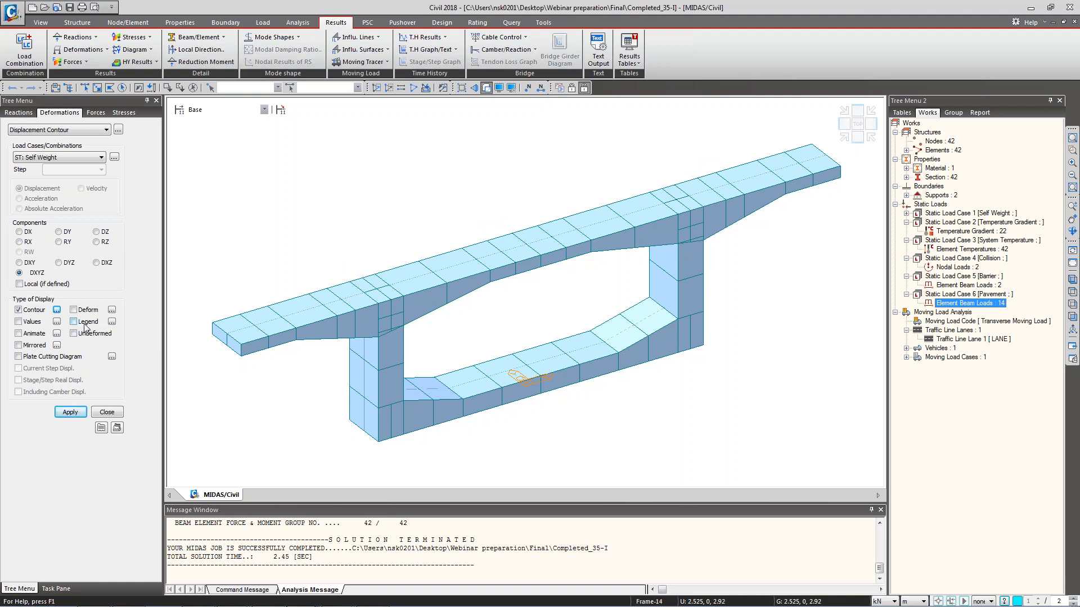
click(73, 309)
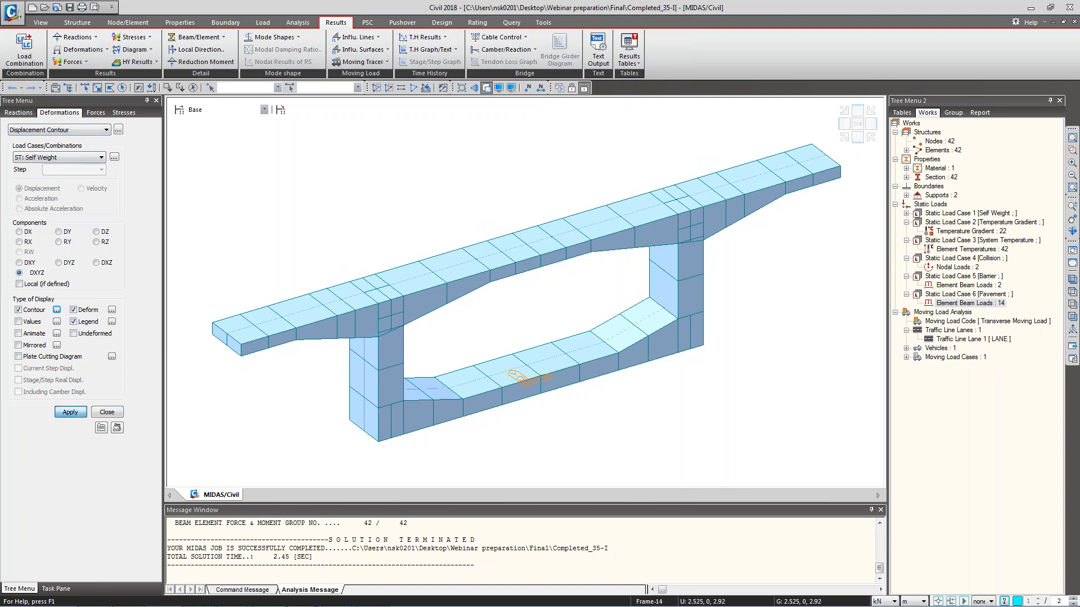
click(70, 413)
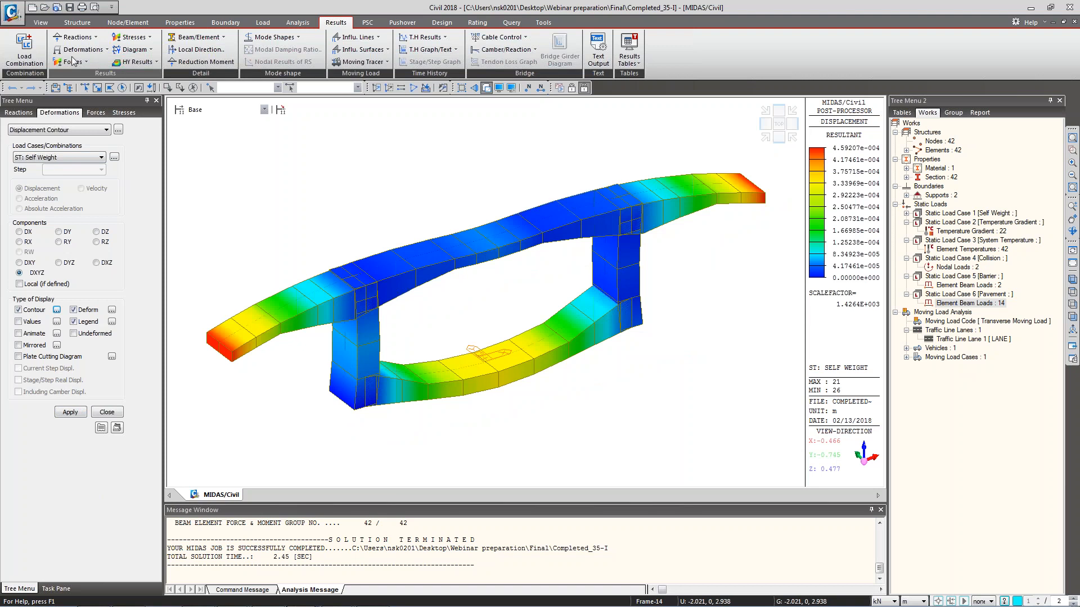
Return to the Completed bridge model and close the shear connector settings.
click(1030, 8)
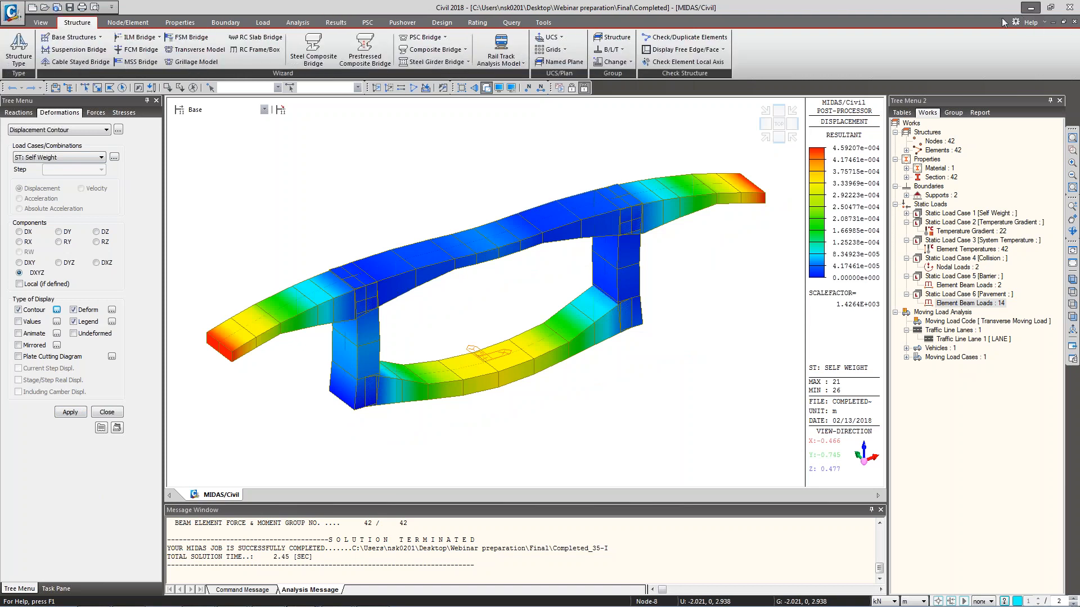
click(103, 353)
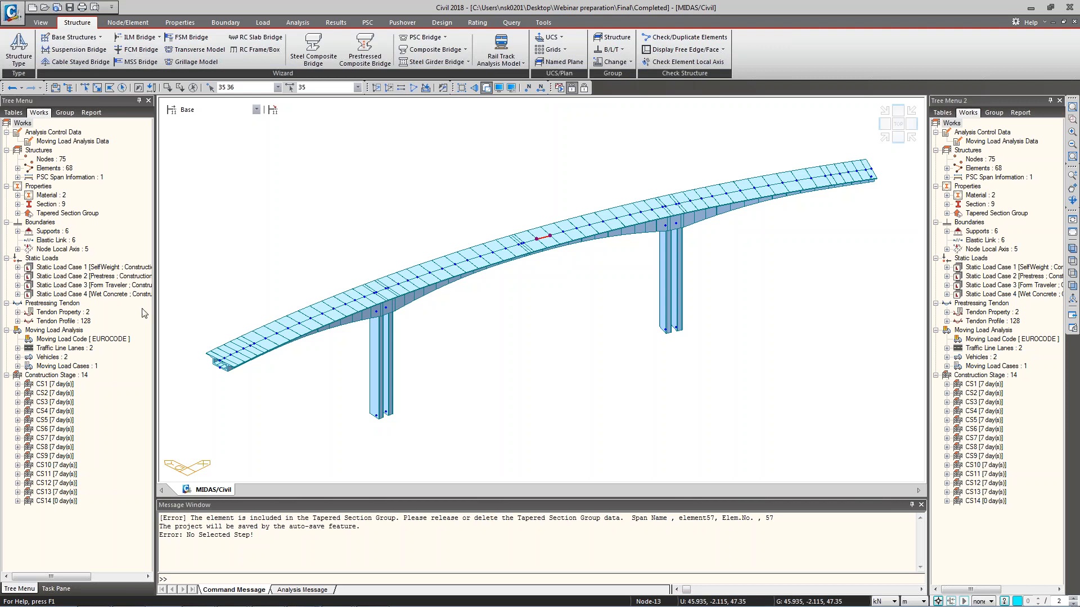
Expand the node local axis definitions and display the Type 1 local axes on the bridge model.
click(59, 249)
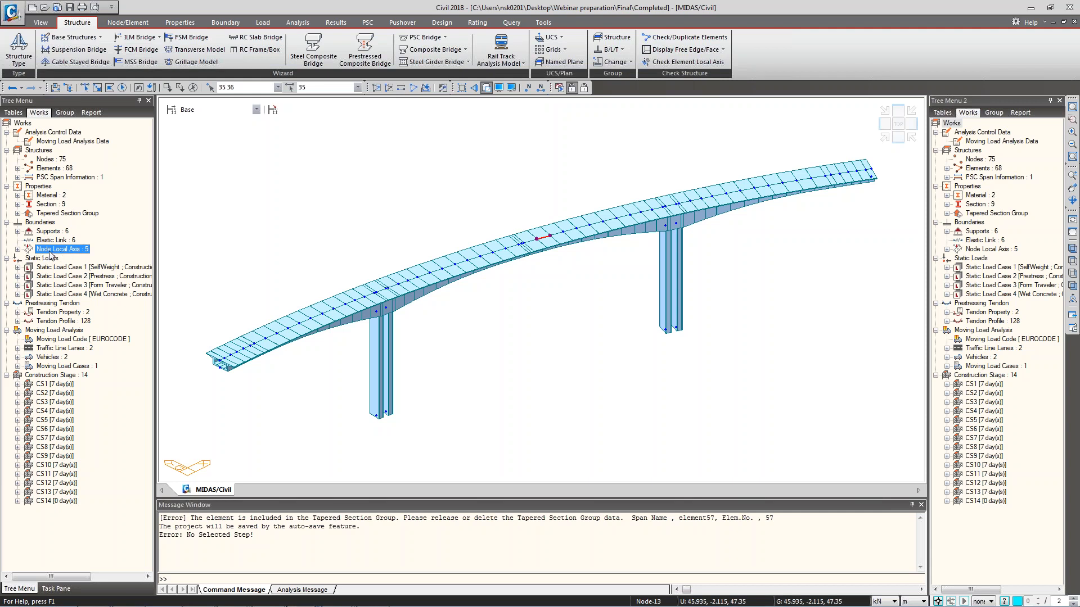
double_click(86, 252)
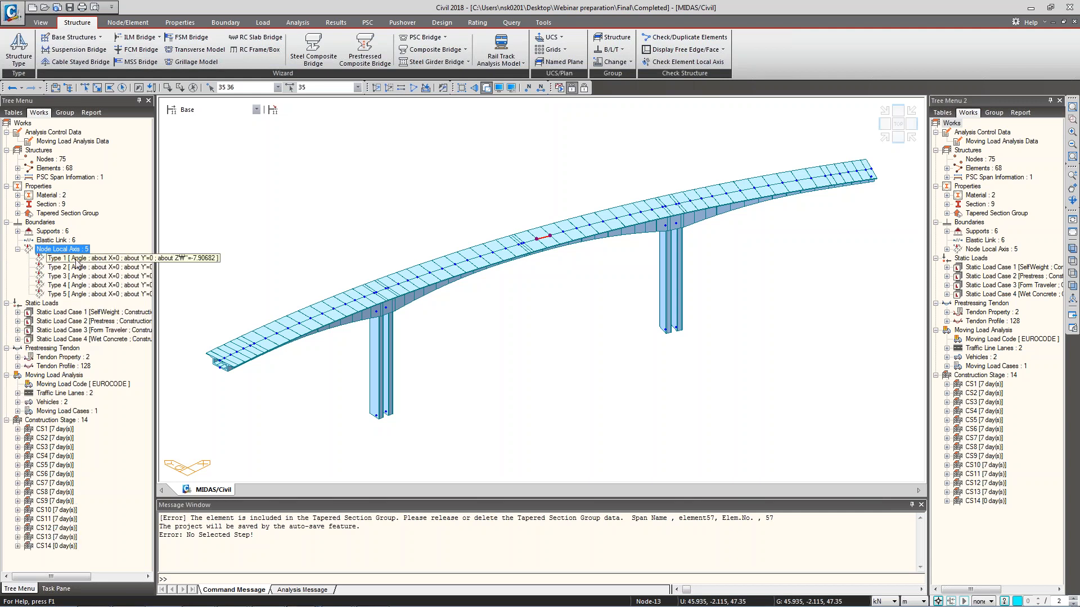
click(77, 264)
right_click(86, 260)
click(137, 283)
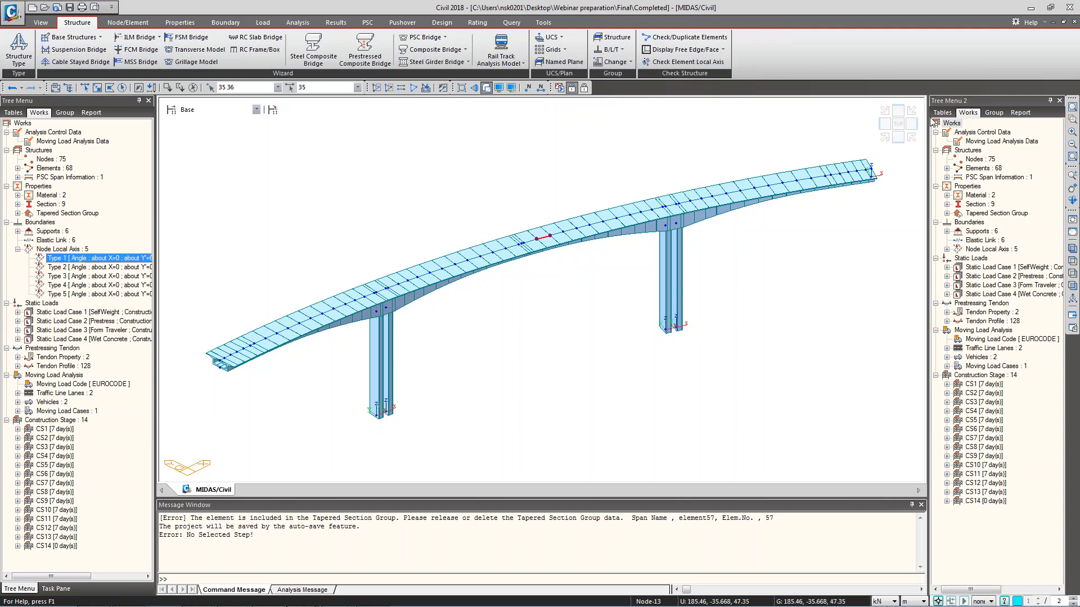
Examine the node local axes at the pier bases and deck ends from above, from the side and close up.
click(898, 138)
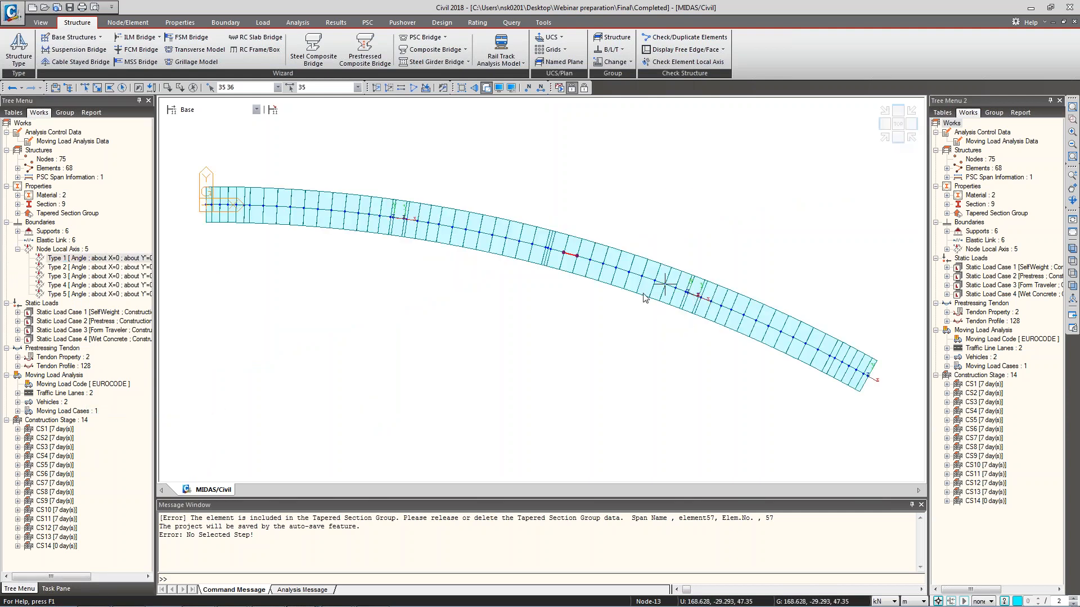
ctrl+middle_drag(564, 240, 570, 140)
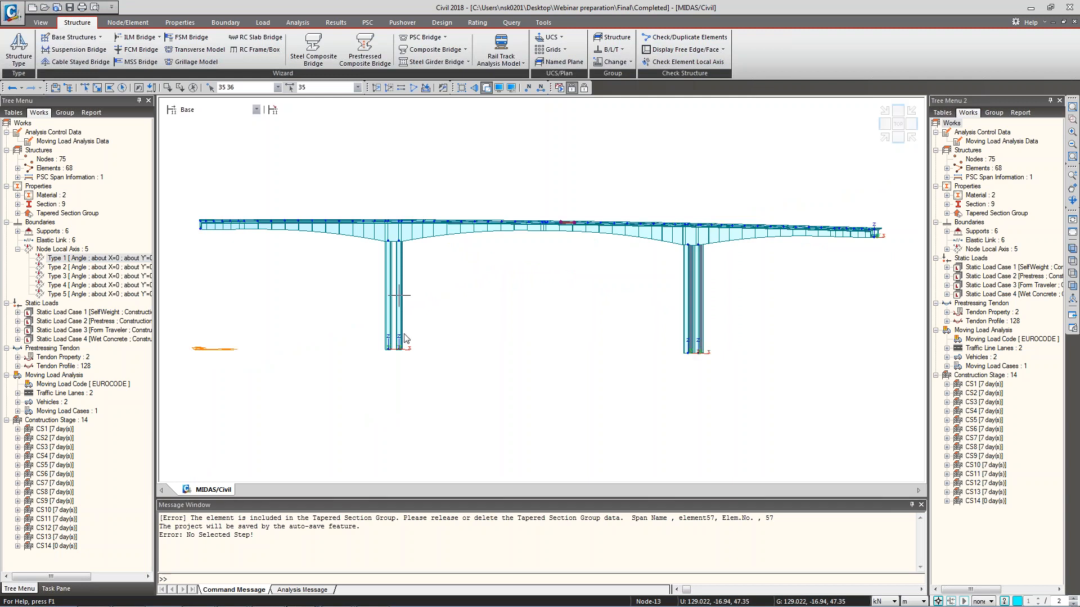
ctrl+middle_drag(327, 378, 394, 378)
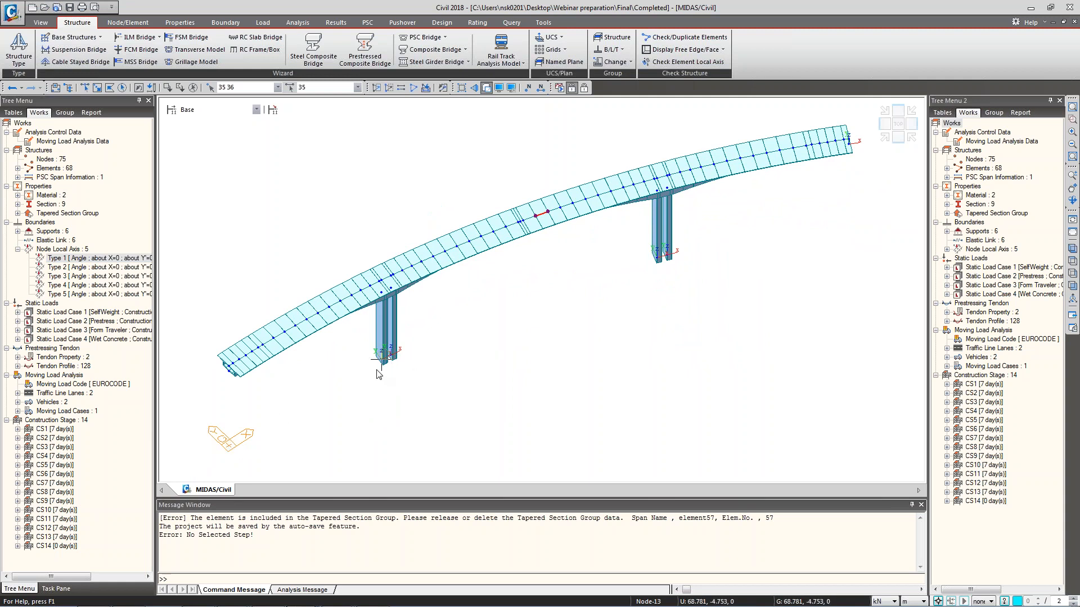
scroll(377, 373, up, 5)
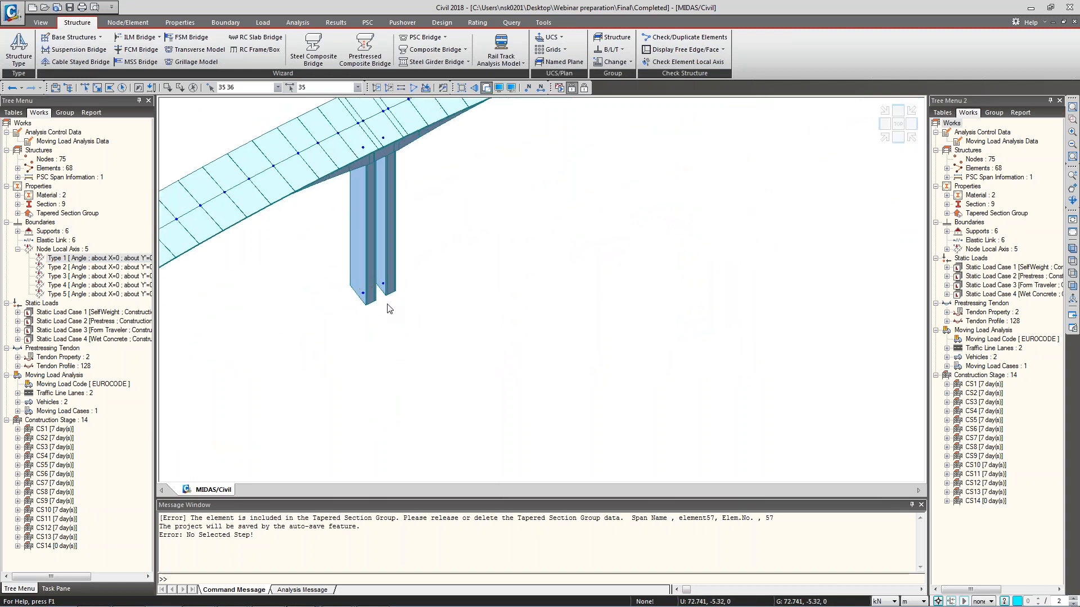
scroll(397, 285, up, 1)
middle_drag(406, 286, 490, 468)
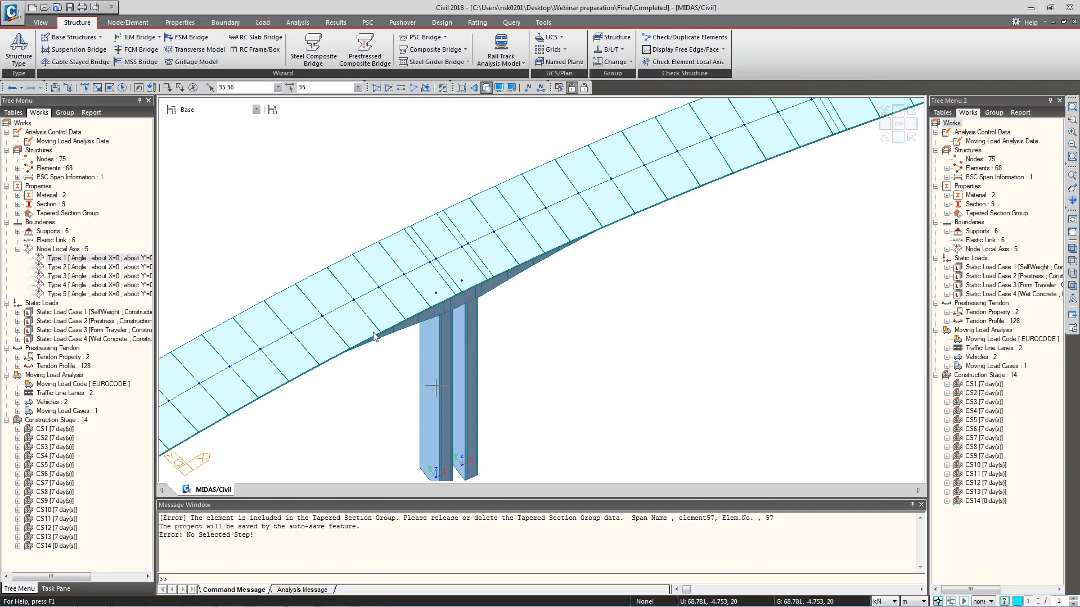
middle_drag(471, 432, 461, 381)
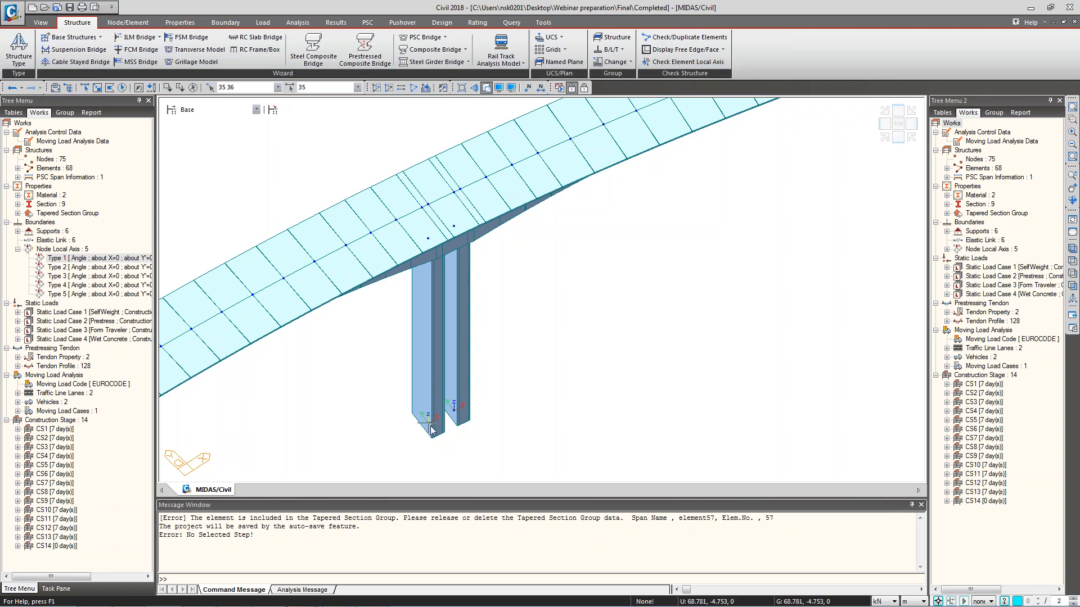
click(95, 263)
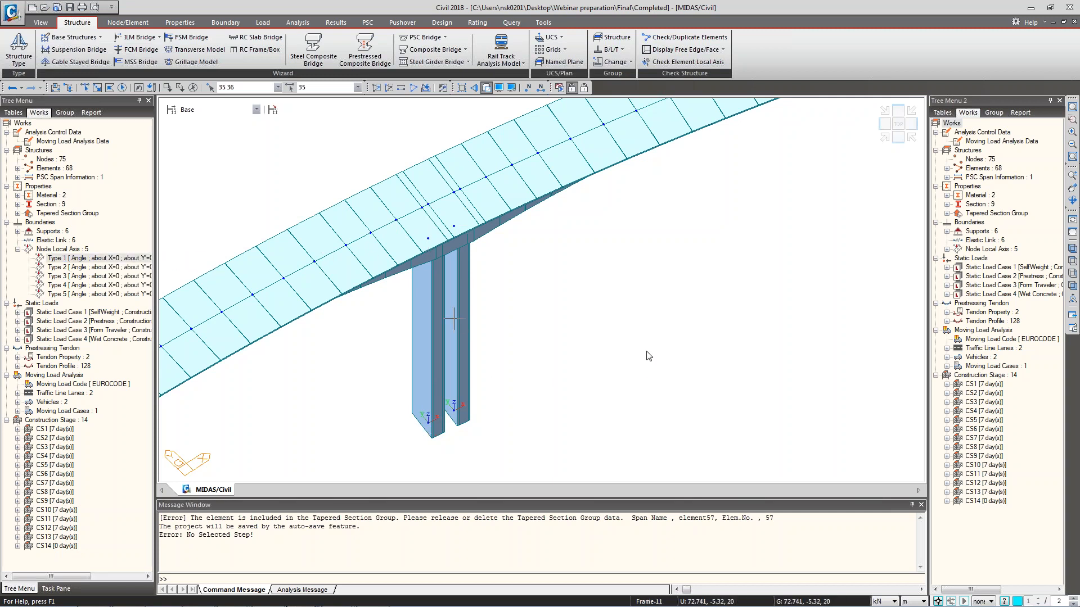
scroll(649, 358, down, 1)
scroll(641, 360, down, 6)
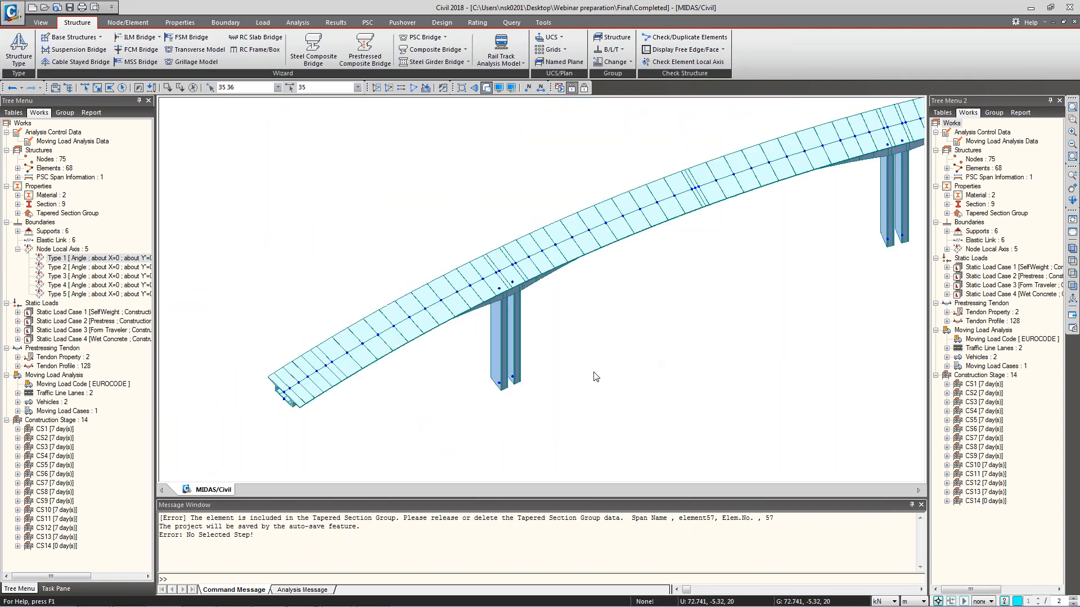
middle_drag(671, 291, 729, 296)
key(Escape)
ctrl+middle_drag(573, 388, 575, 344)
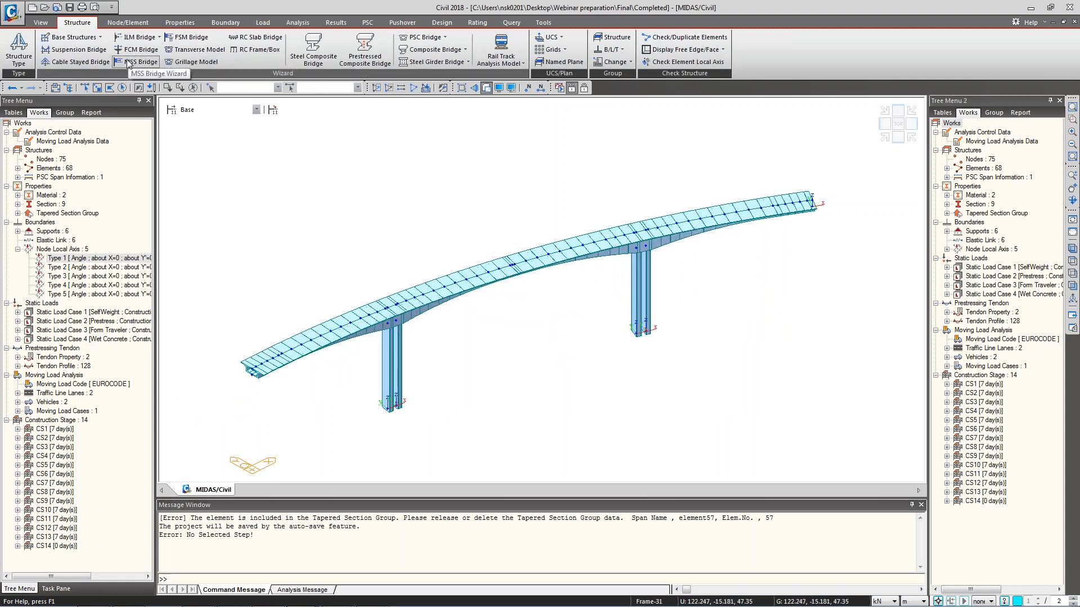
Open the Node Local Axis definition with the Angle input method and select its rotation about z" value.
click(231, 24)
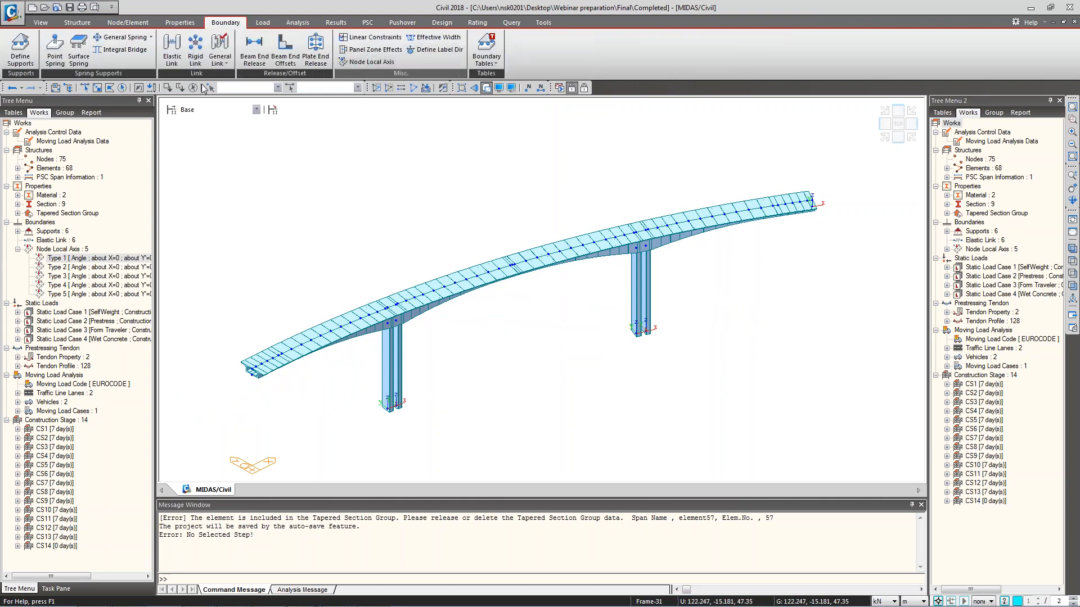
click(374, 63)
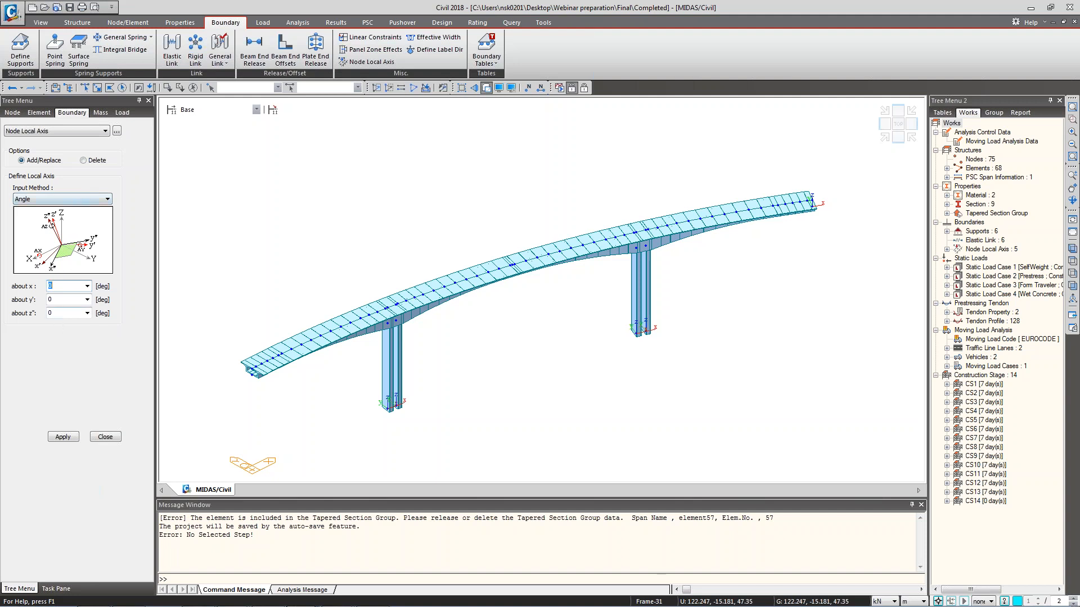
double_click(65, 312)
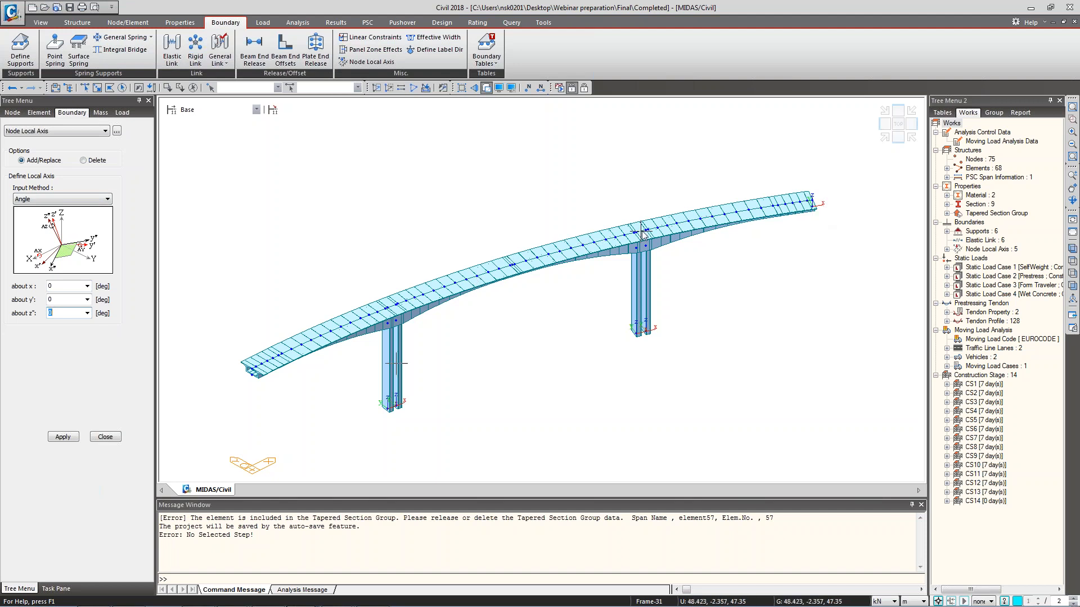
Display the FXYZ reaction forces for MVmax: MVL1 with values and legend.
click(344, 24)
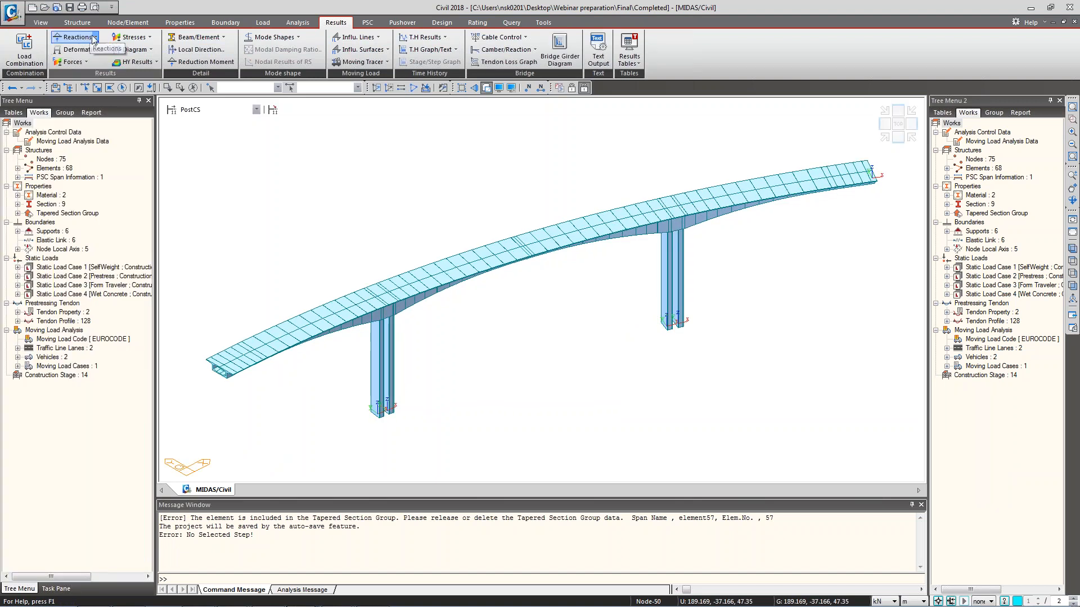
click(73, 37)
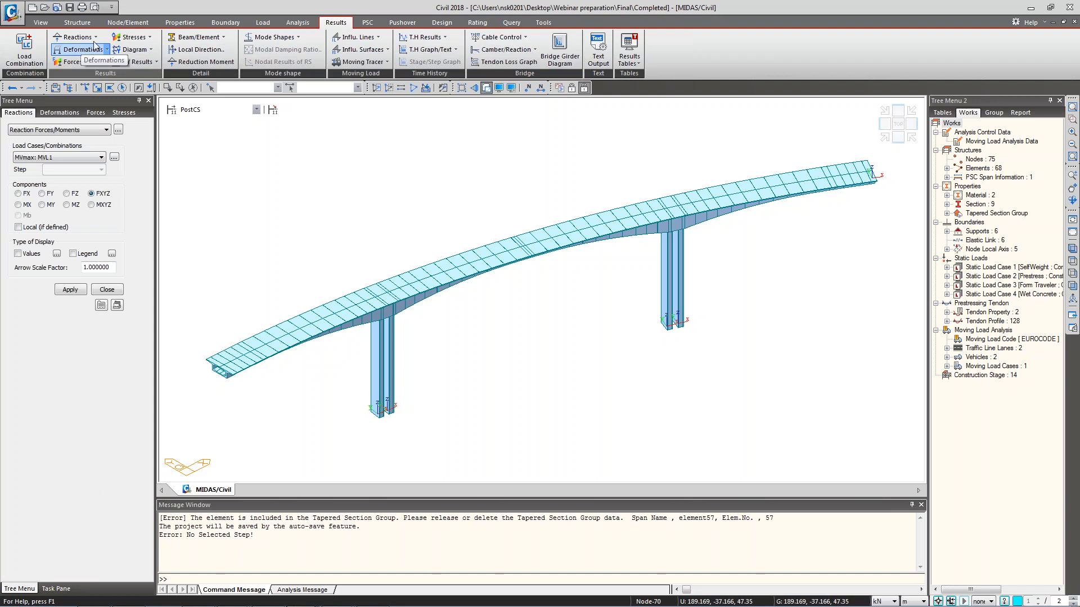
click(37, 255)
click(82, 254)
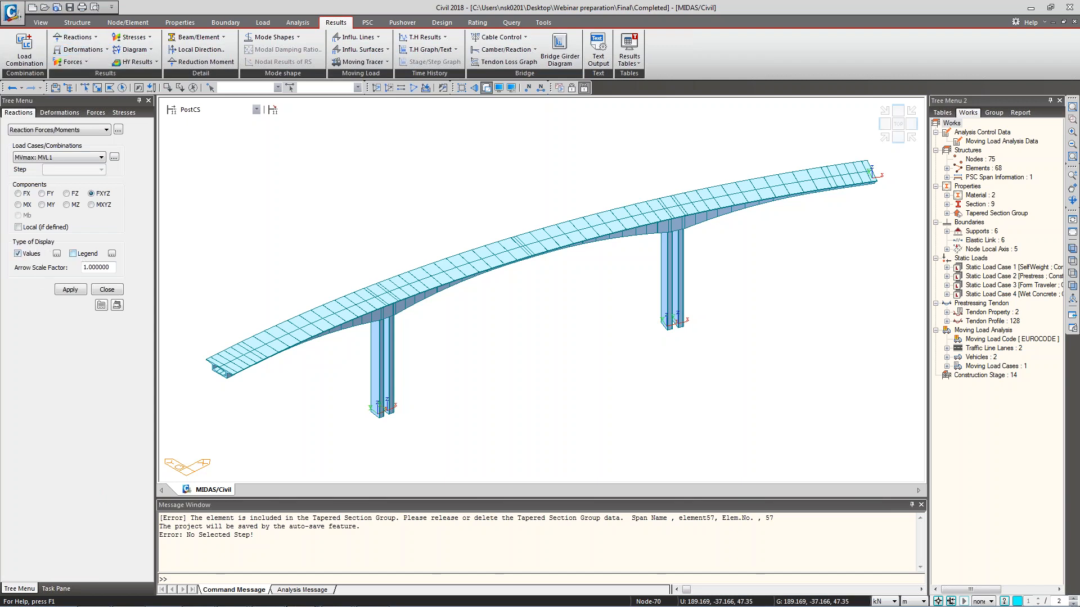
click(70, 289)
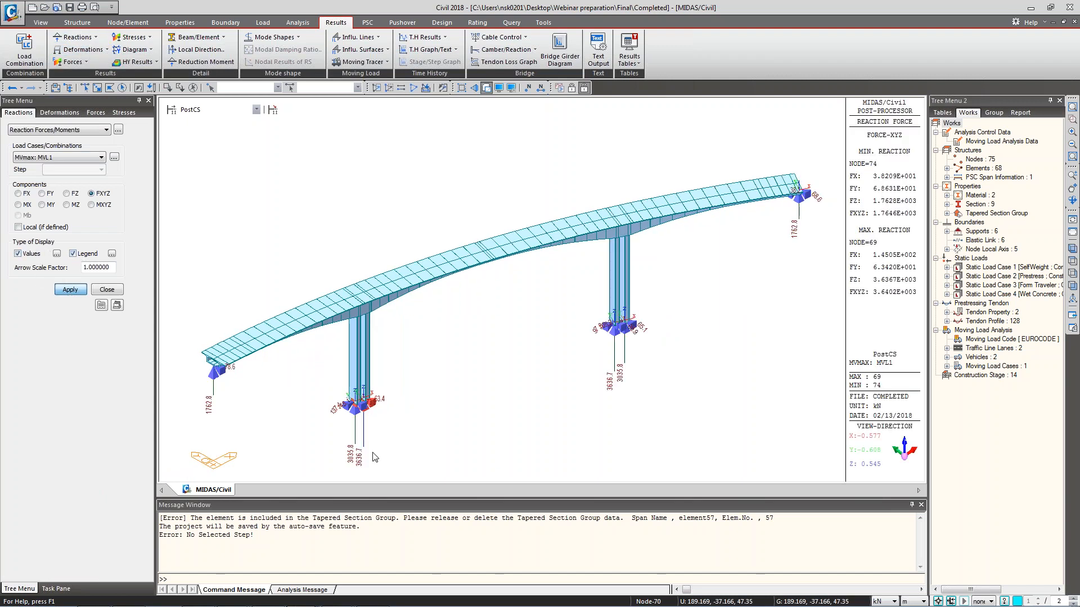
Show the model as wireframe at the first pier's base and display its reactions in the local node axes.
scroll(366, 318, up, 5)
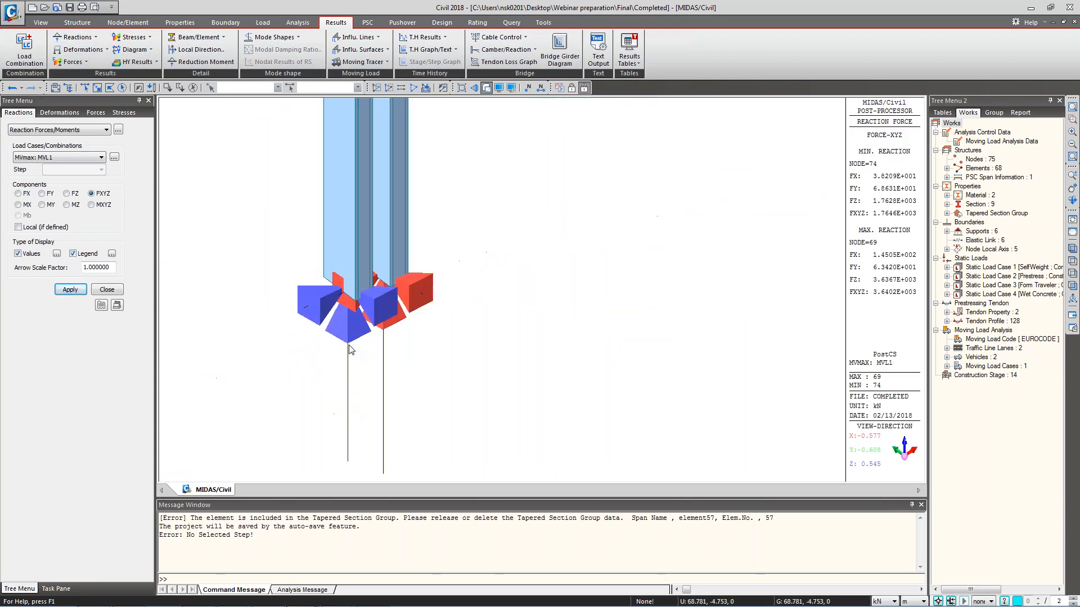
click(81, 293)
middle_drag(455, 254, 491, 327)
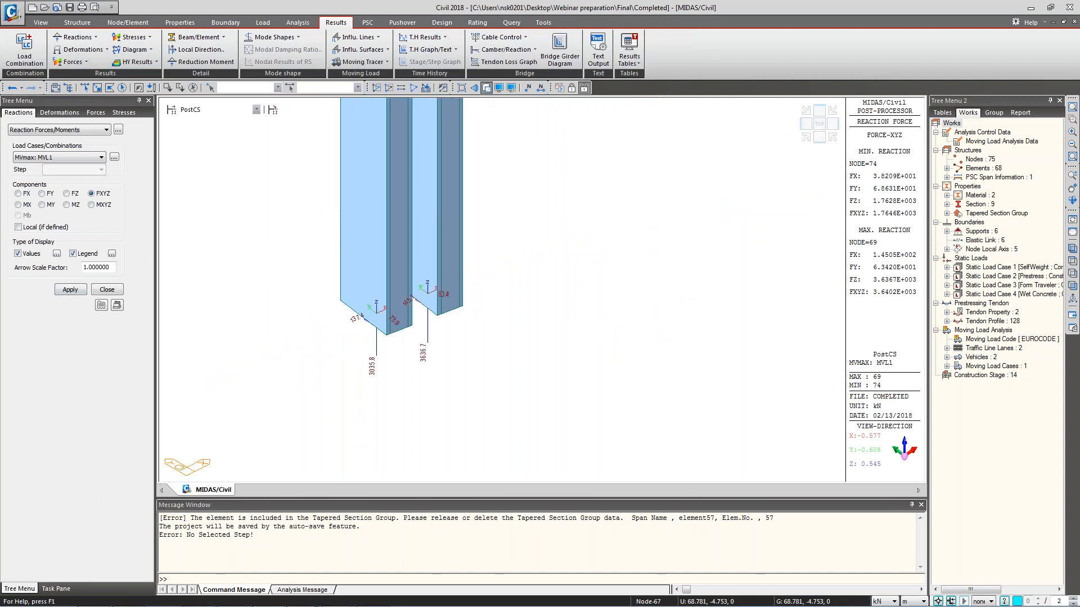
click(487, 88)
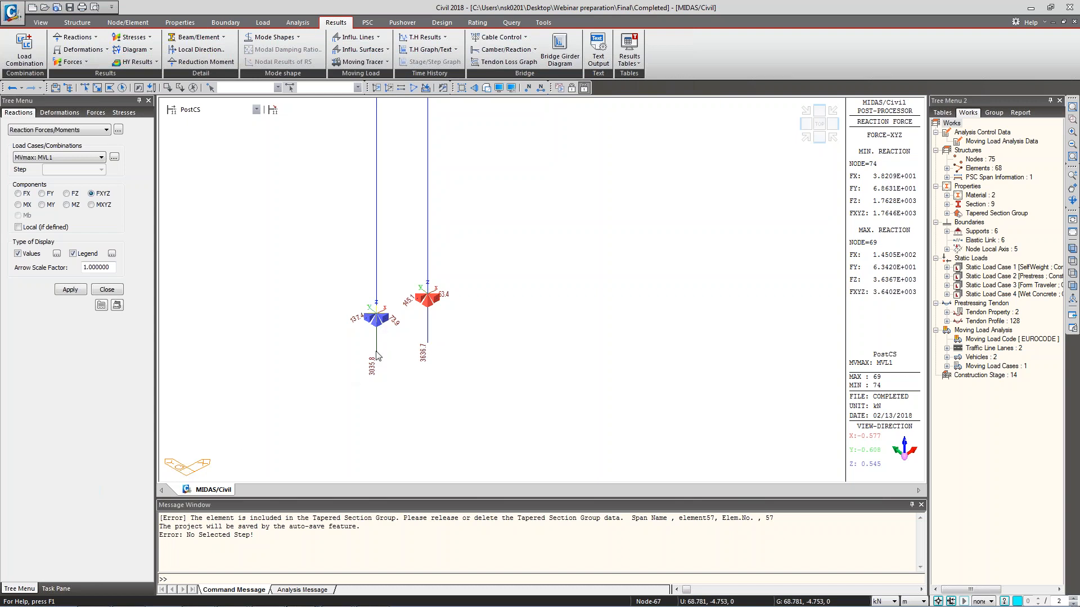
click(18, 227)
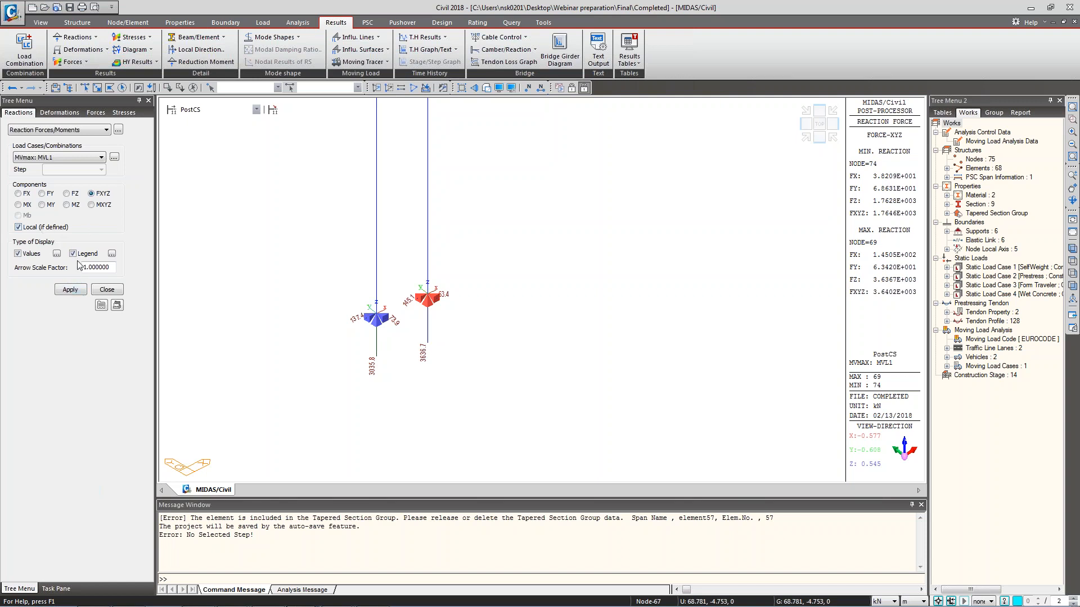
click(70, 290)
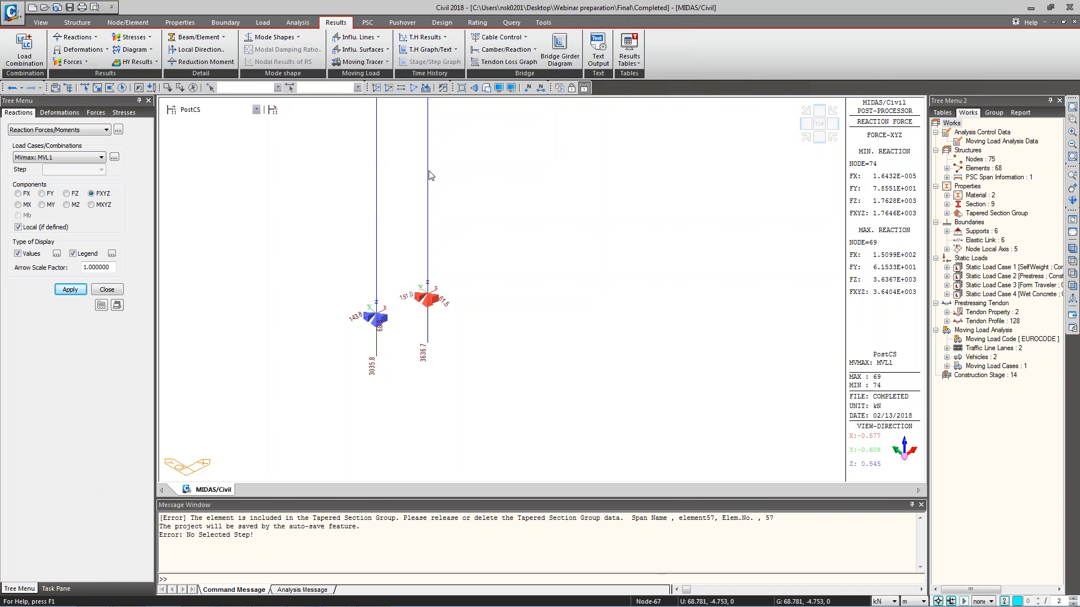
Review the Elastic Link table, and return to the model view with the solid section rendering restored.
click(804, 138)
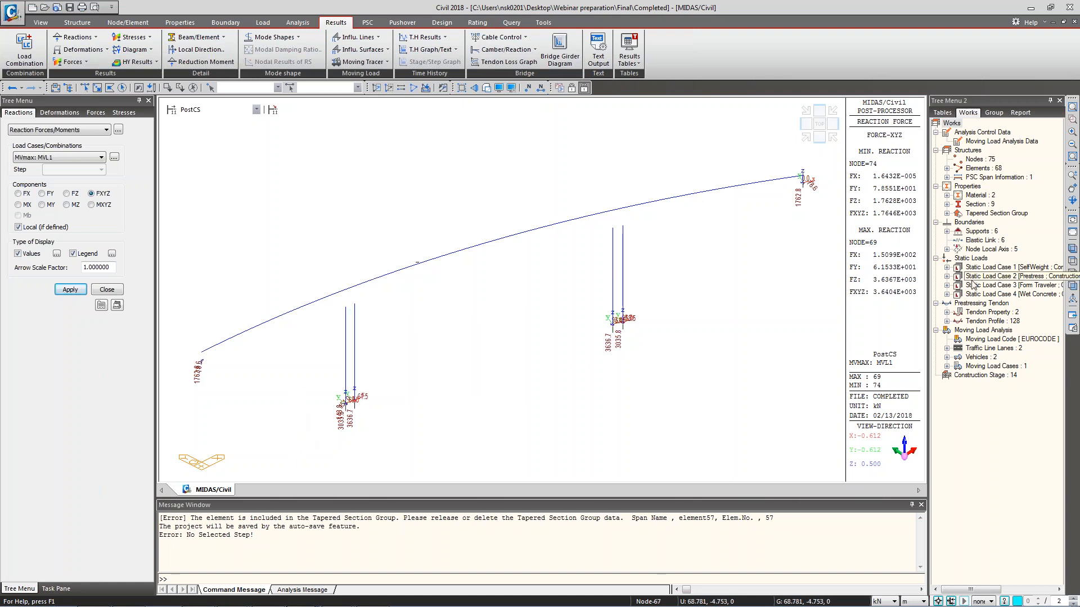
click(980, 241)
right_click(984, 243)
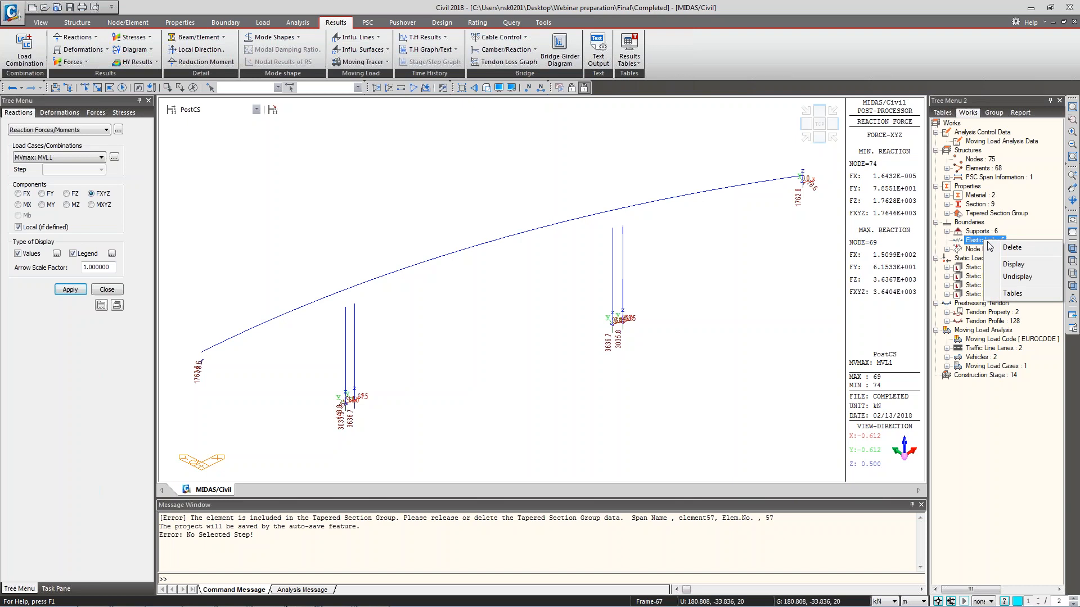
click(1012, 294)
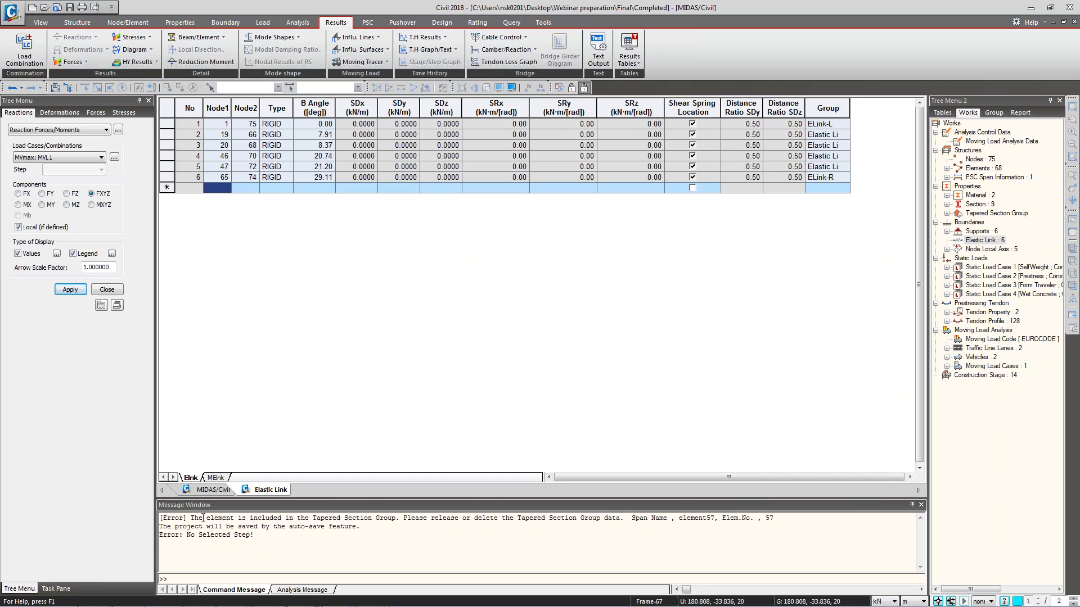
click(212, 490)
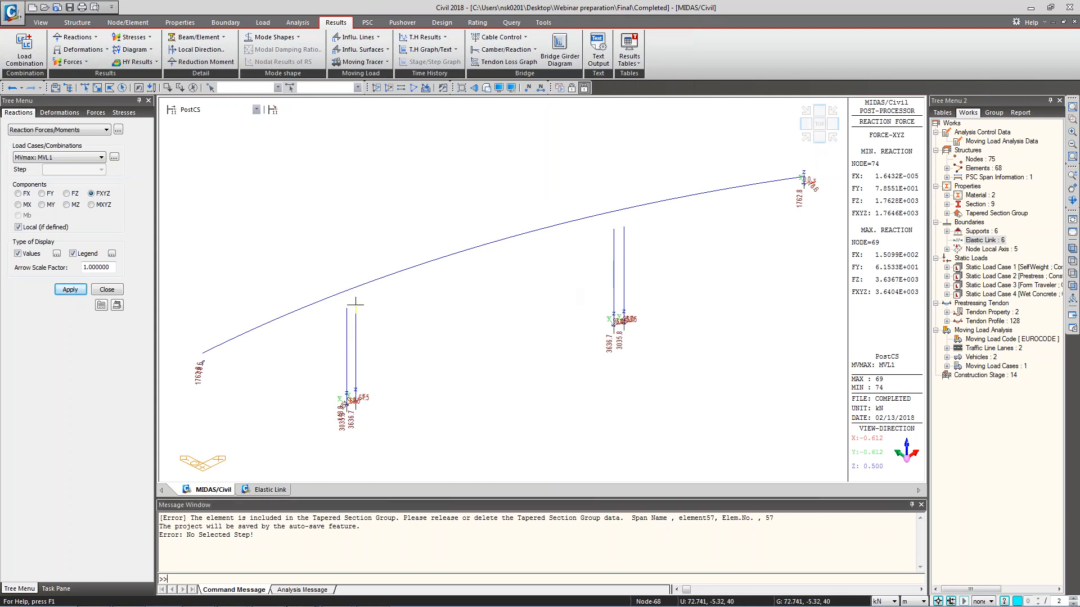
key(ctrl+h)
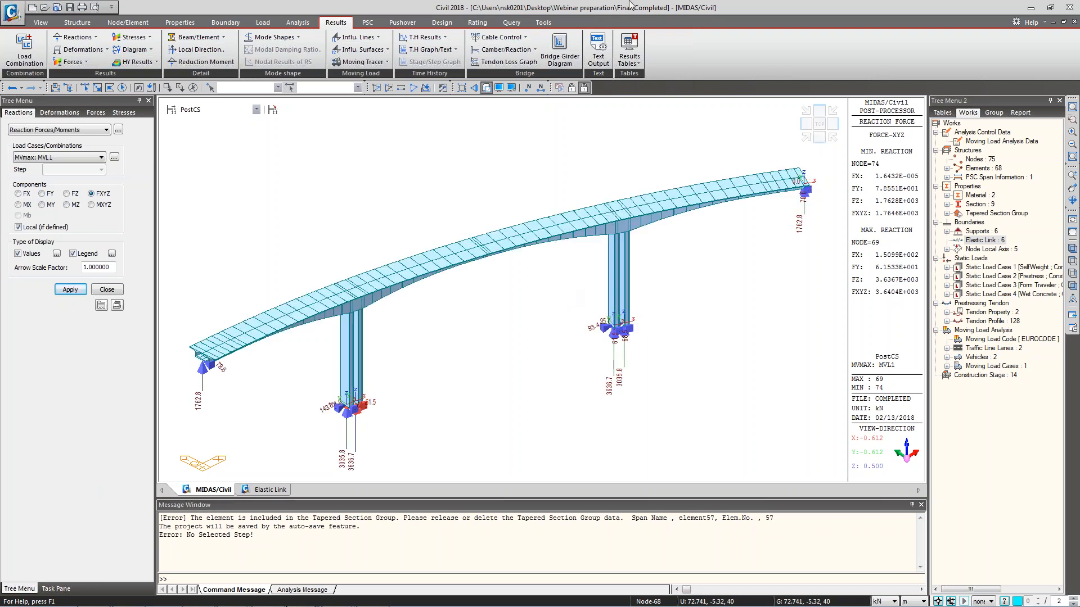
click(225, 22)
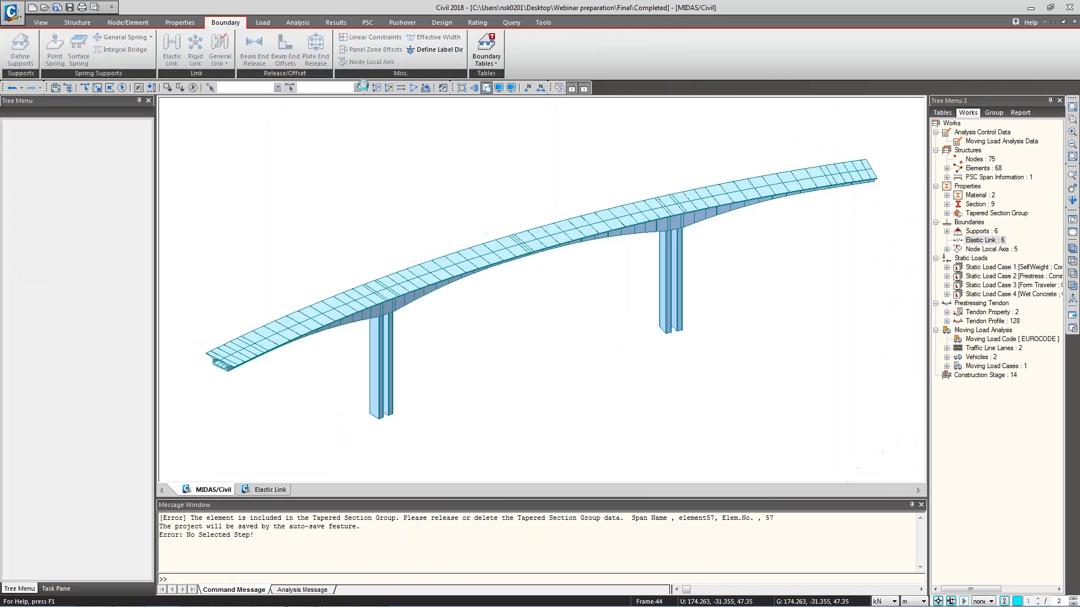
click(195, 57)
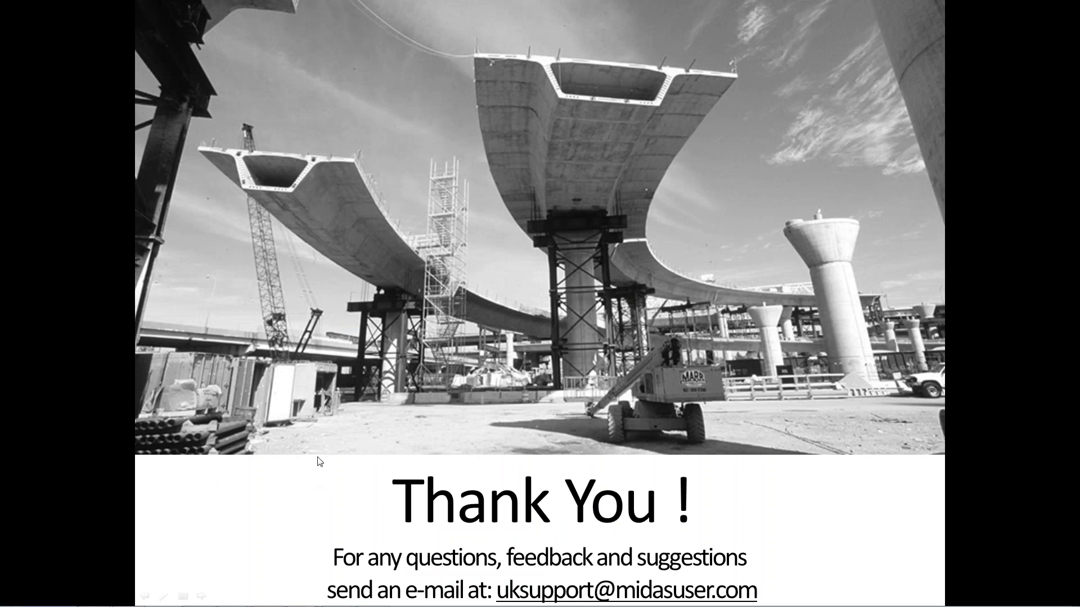
mouse_move(791, 606)
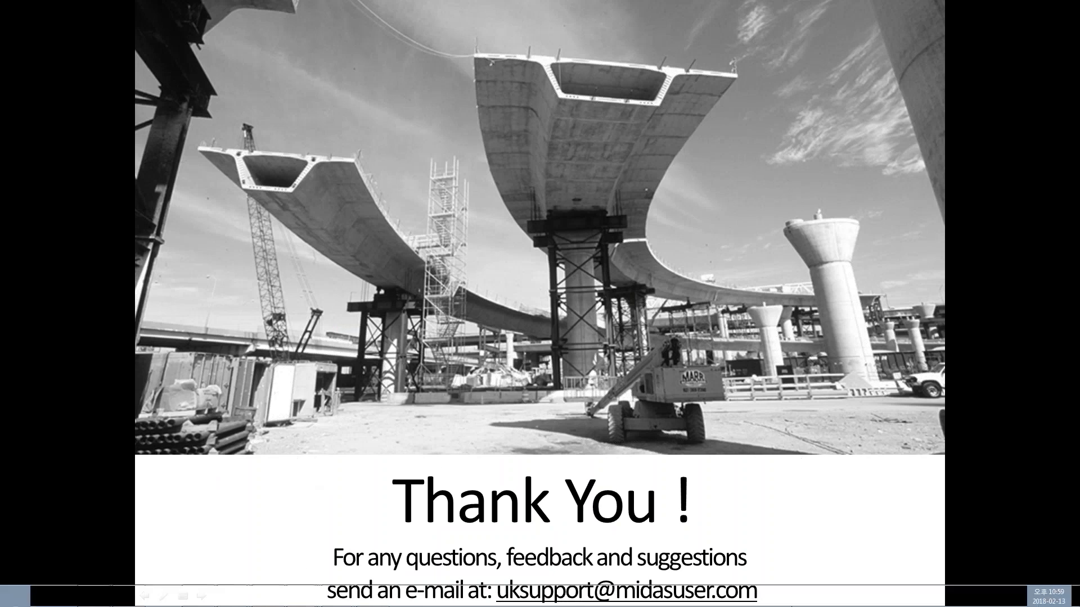